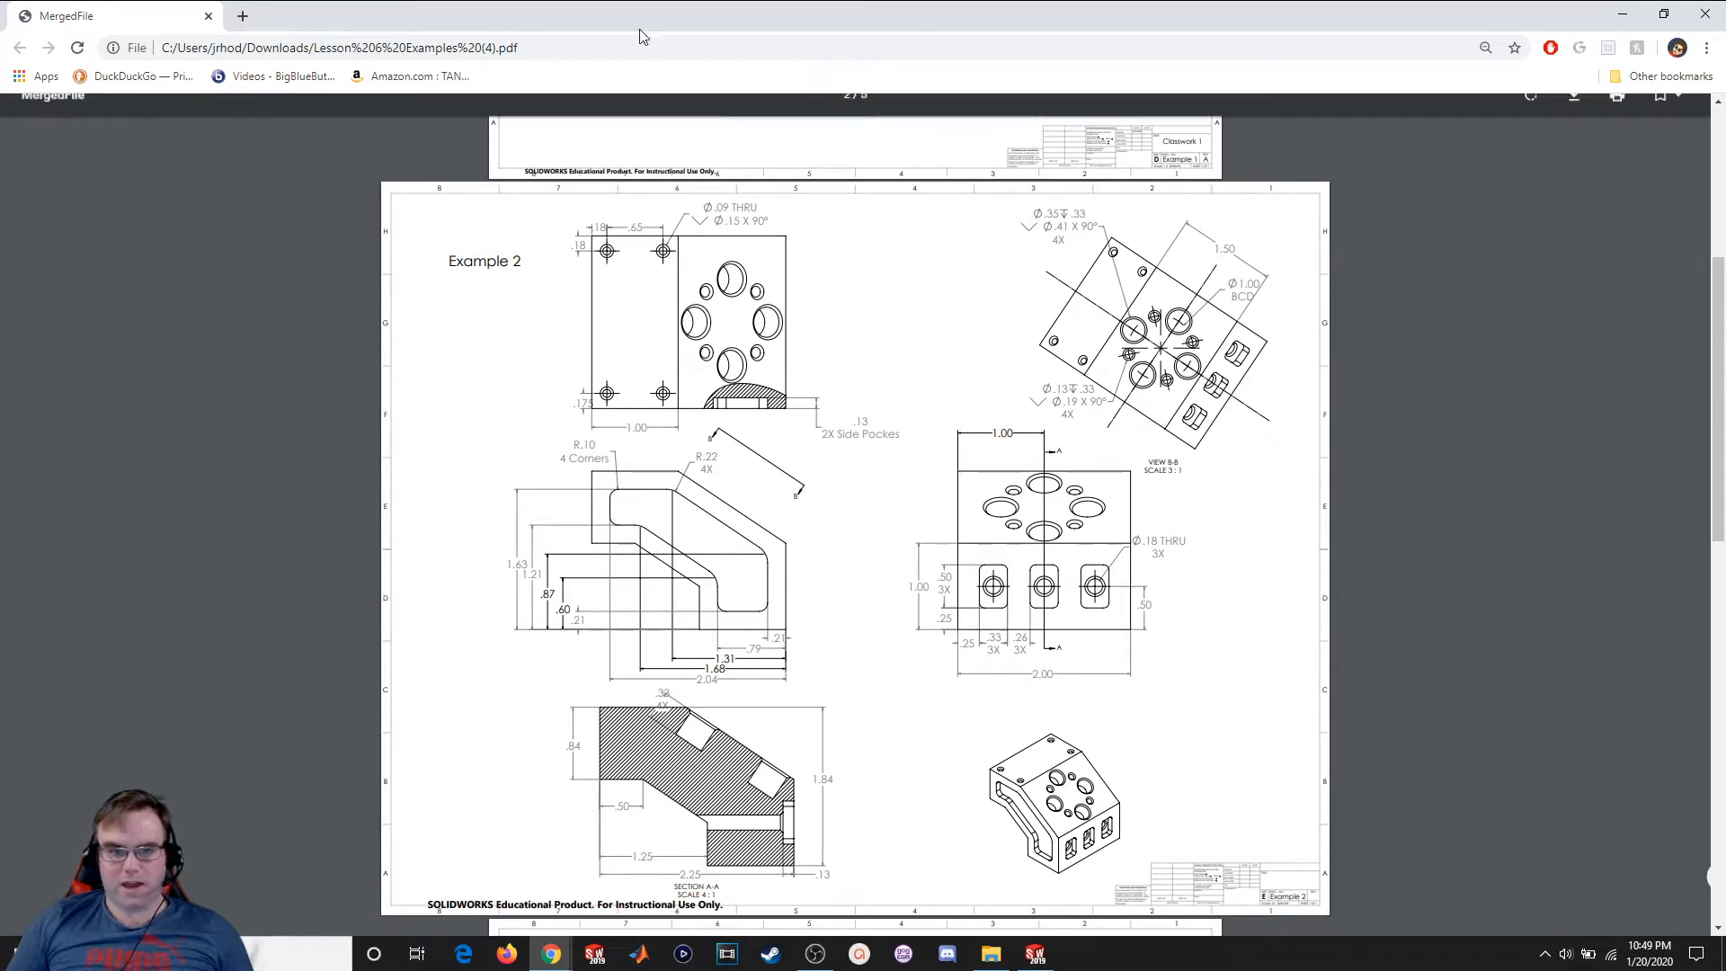
Switch from the reference PDF to SOLIDWORKS and create a new drawing document
click(1623, 15)
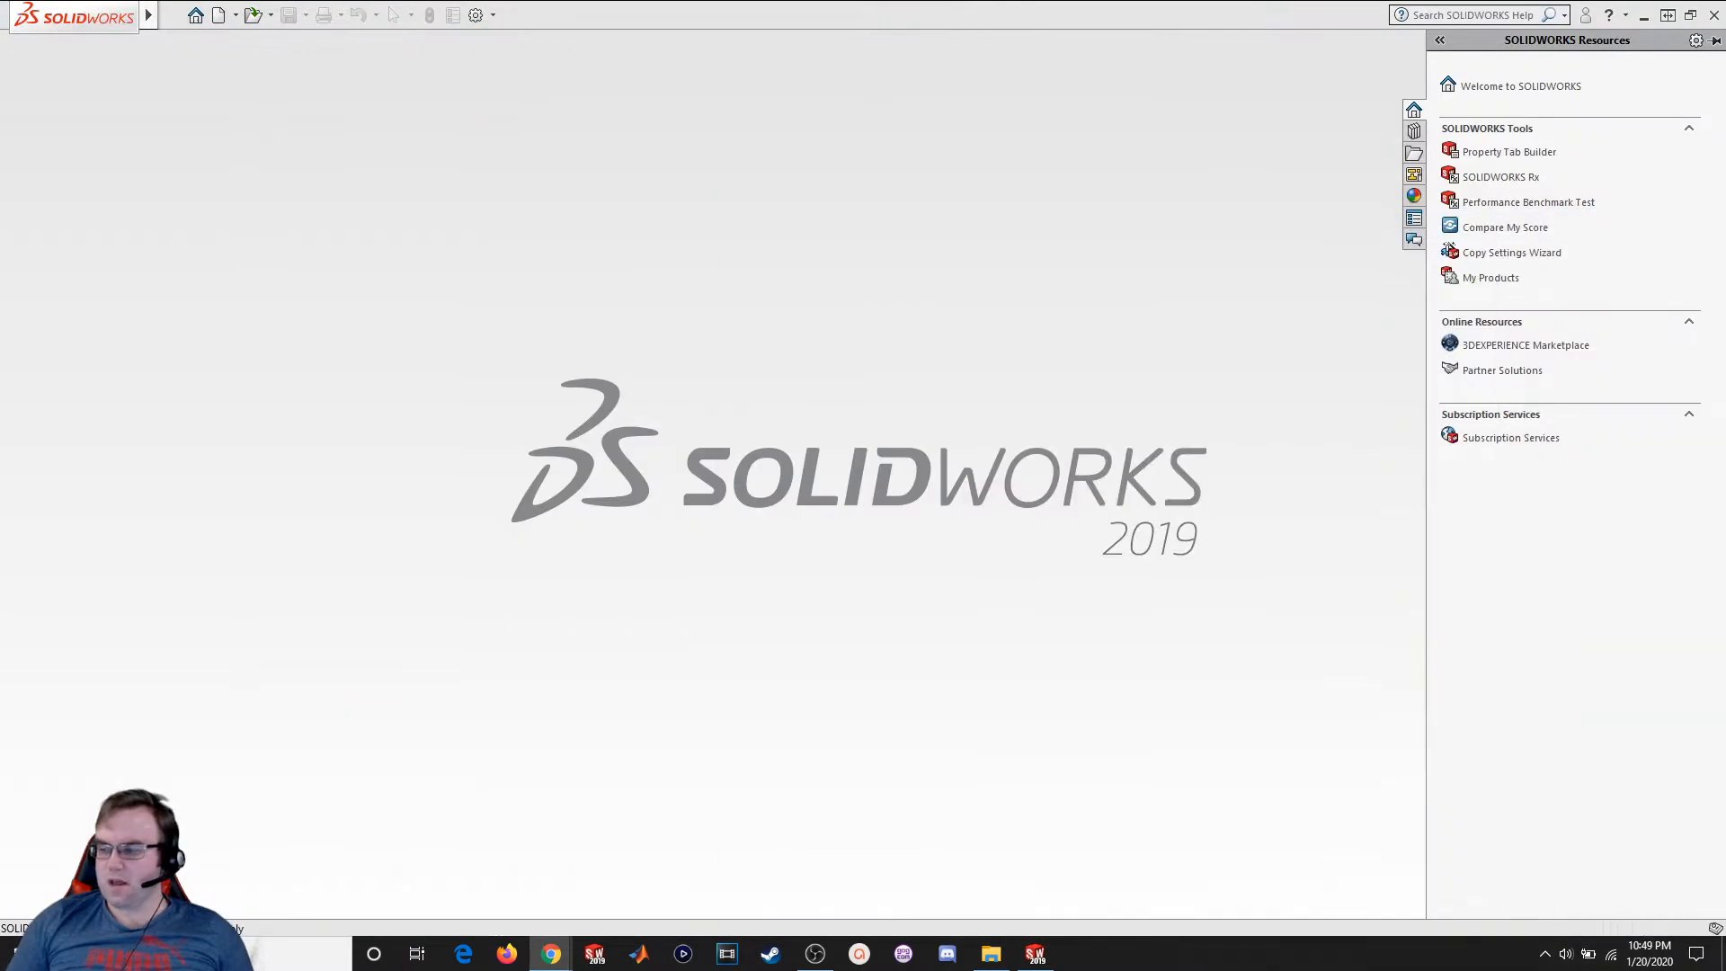
click(849, 193)
mouse_move(3, 9)
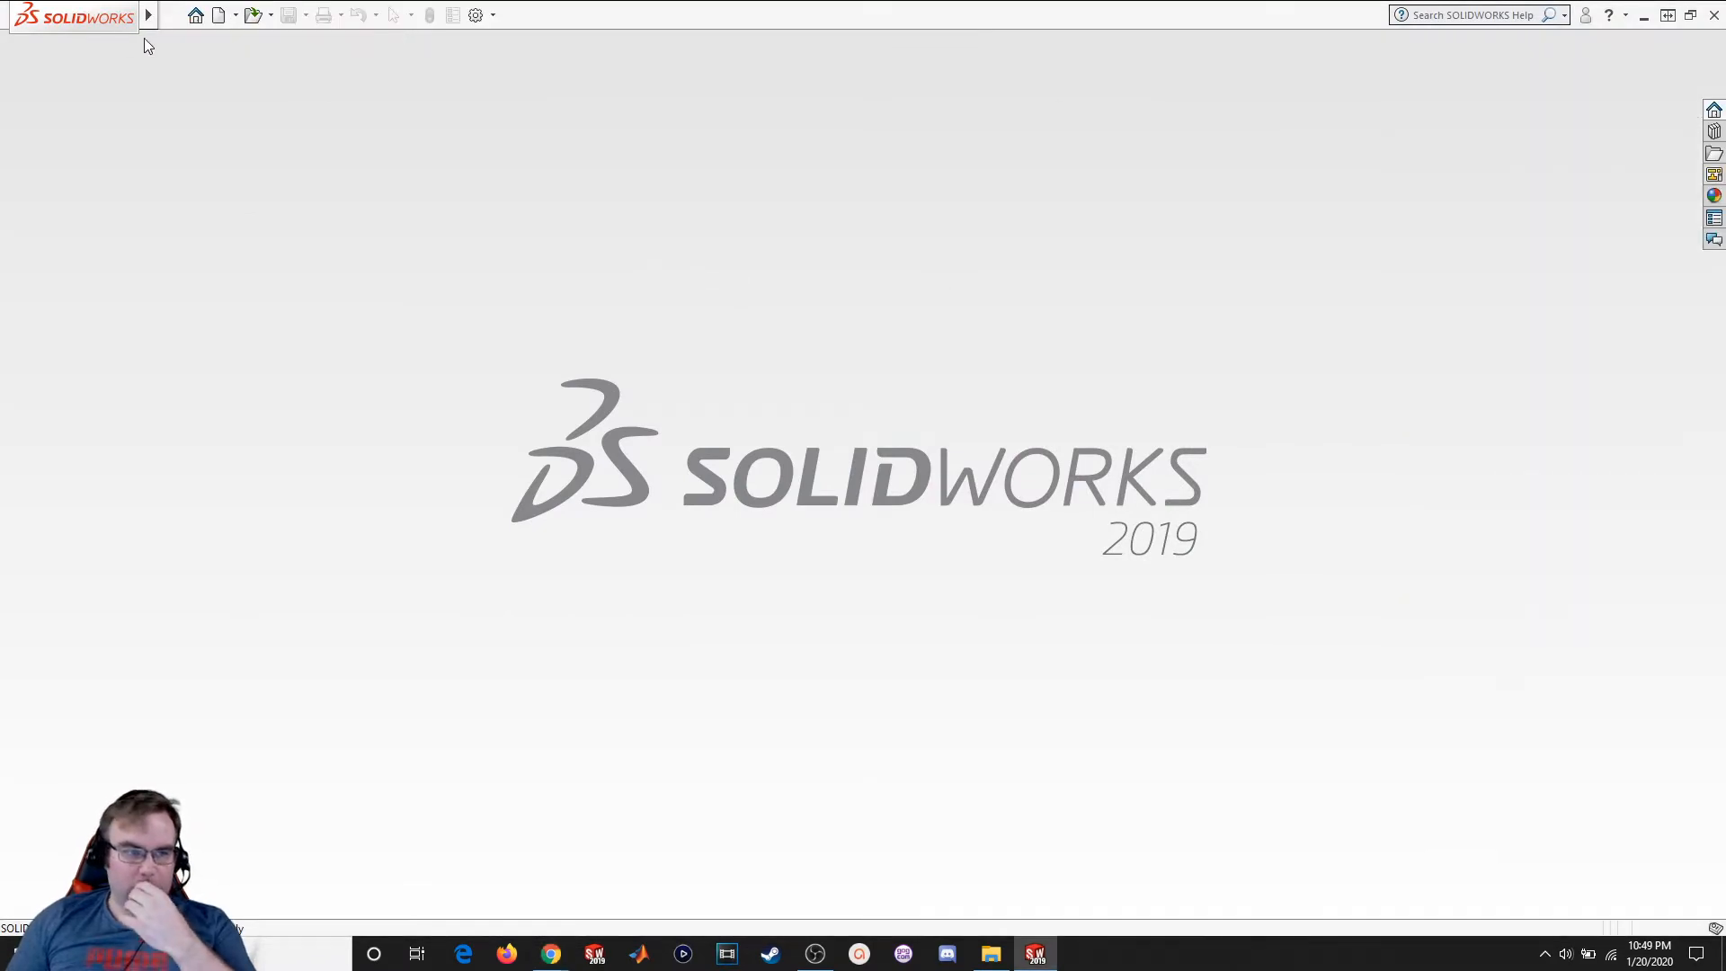
click(172, 14)
click(200, 43)
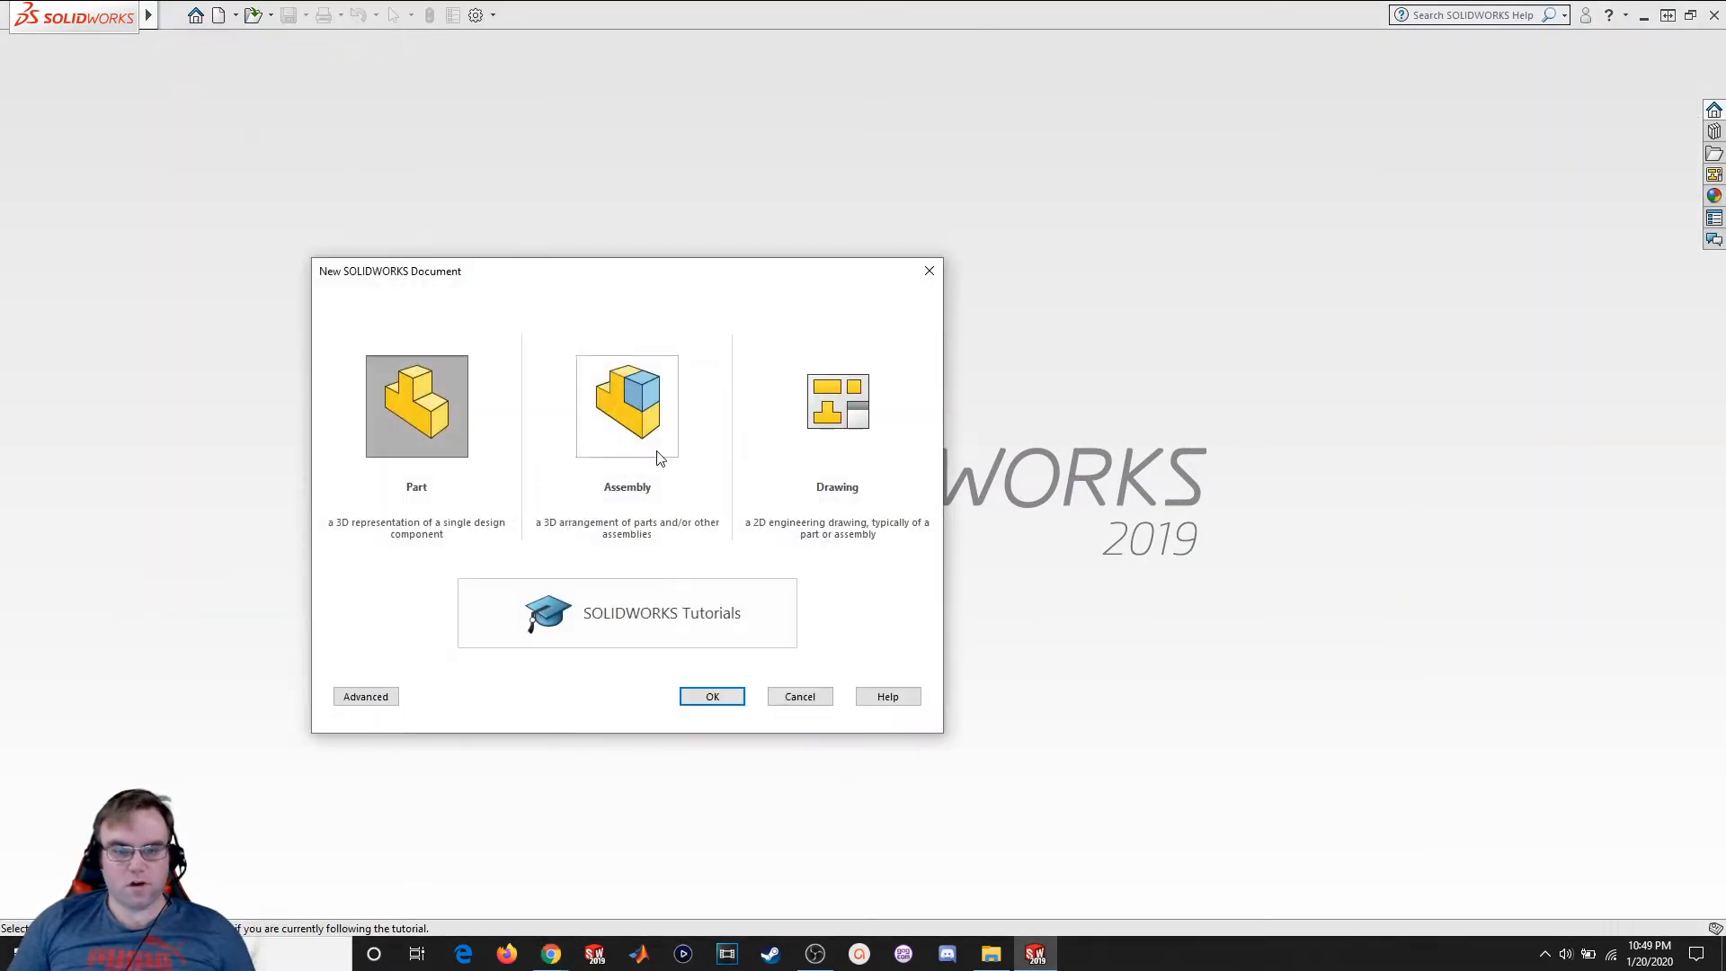
click(825, 419)
click(726, 699)
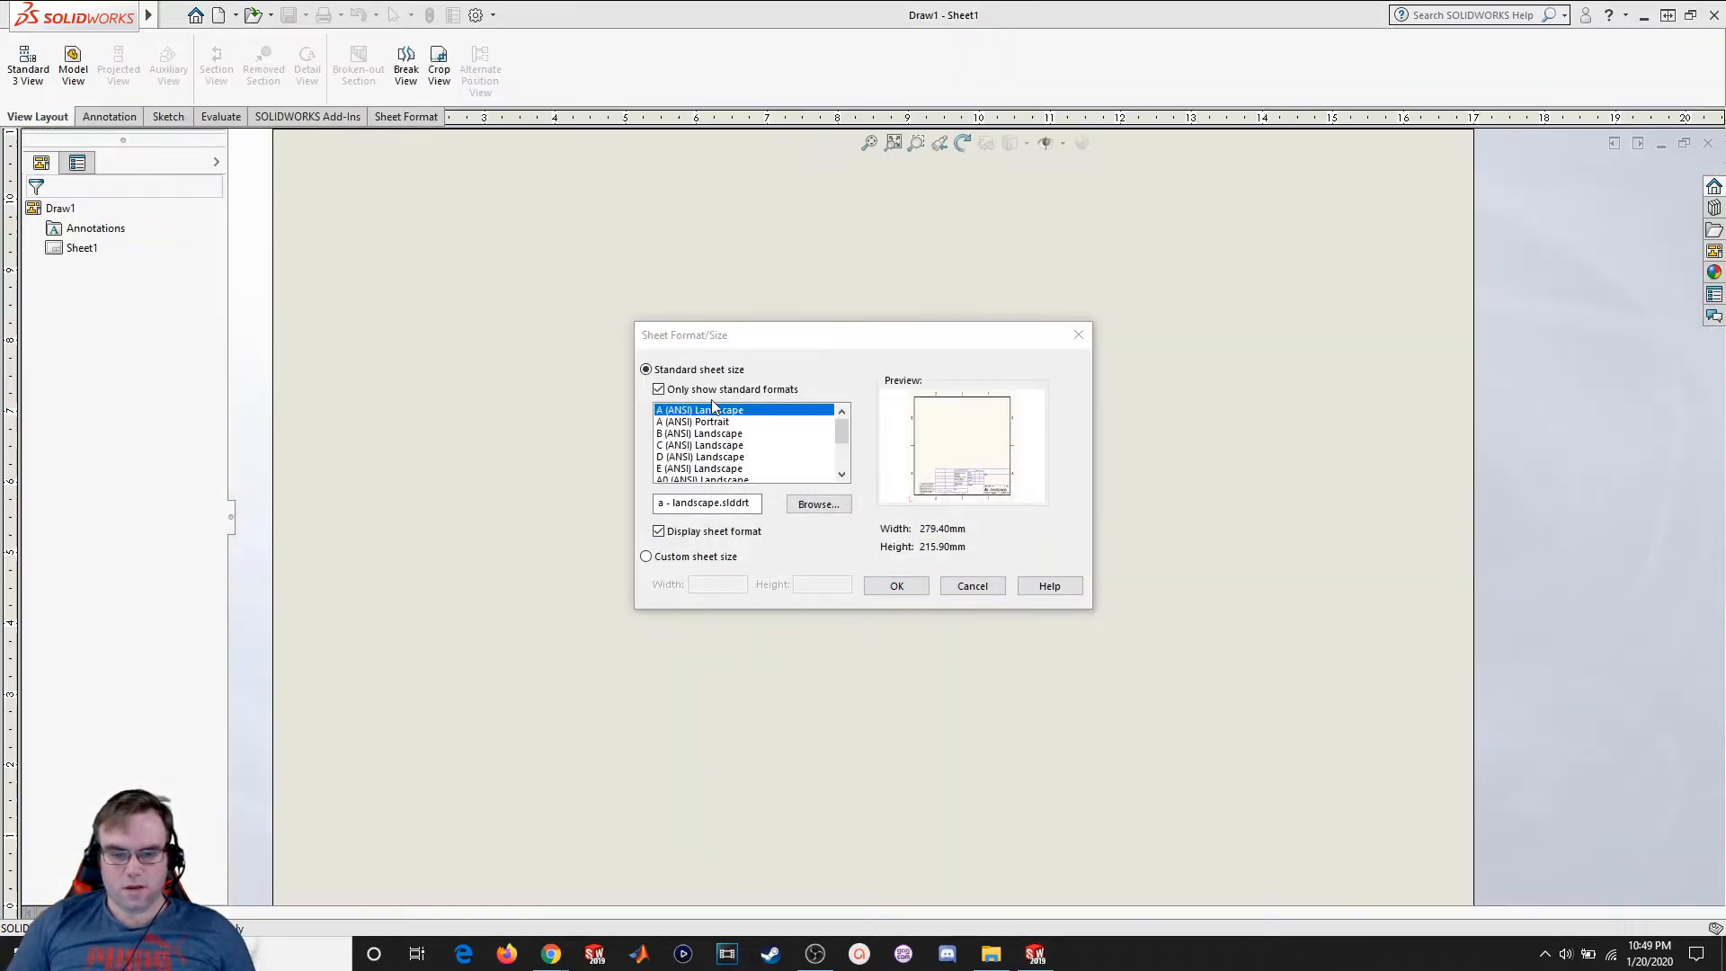
Set the drawing sheet to the E (ANSI) Landscape standard format
click(736, 471)
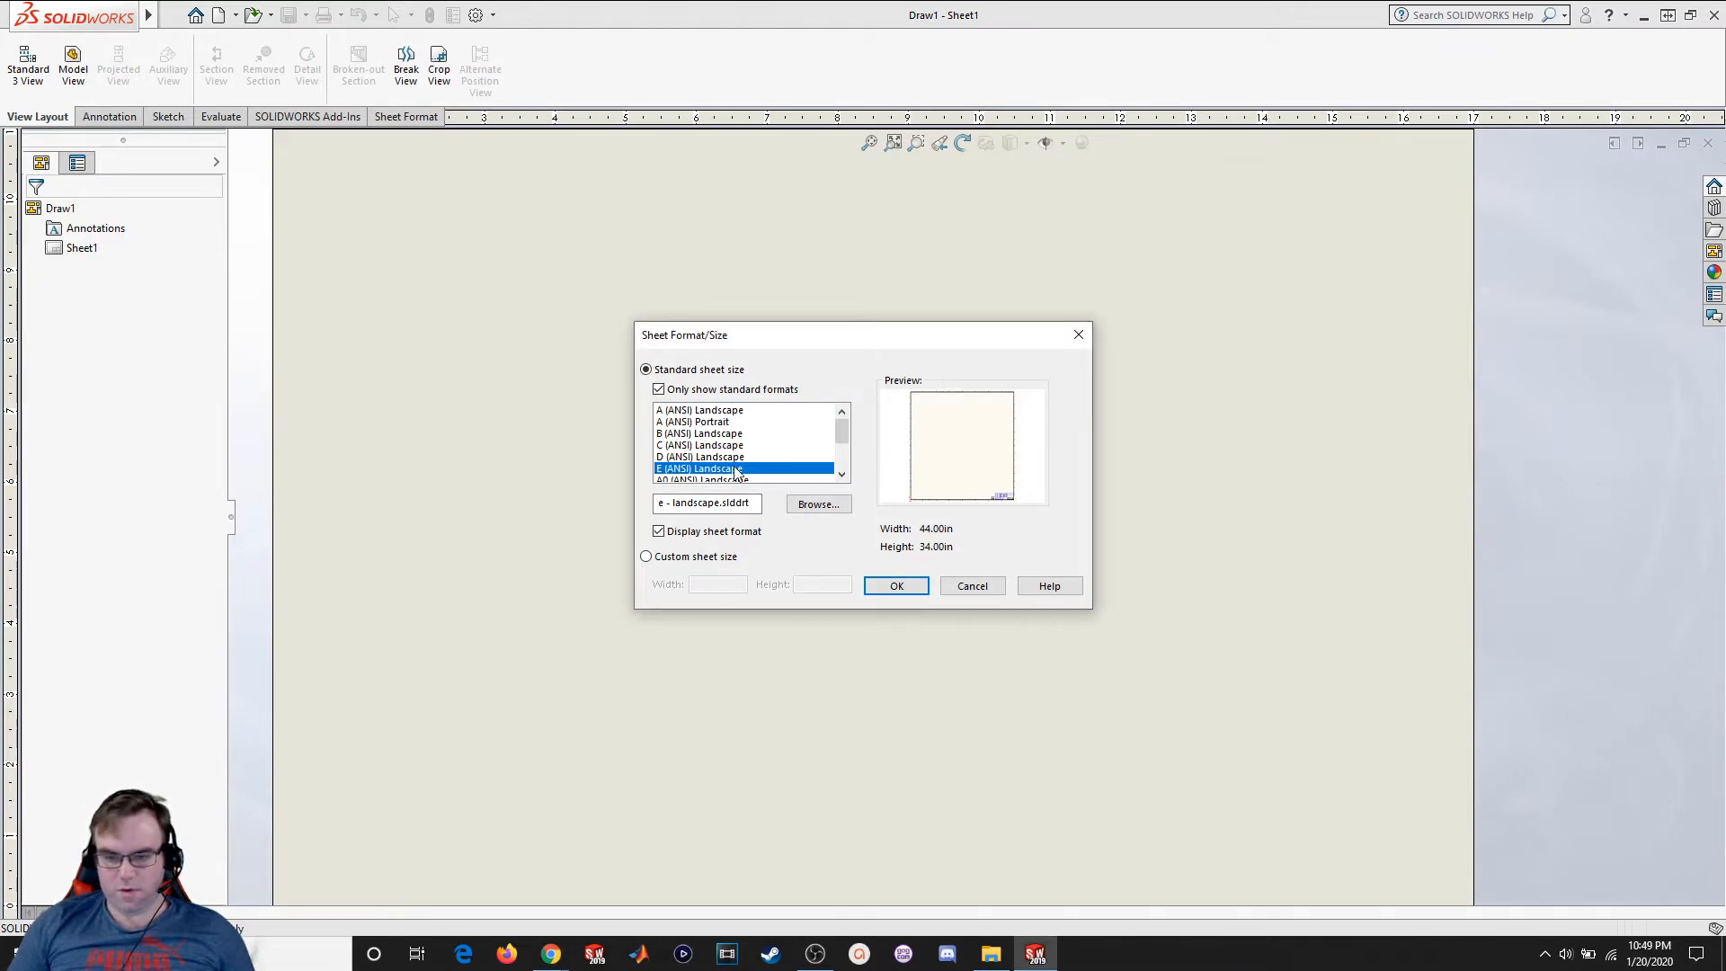
click(724, 457)
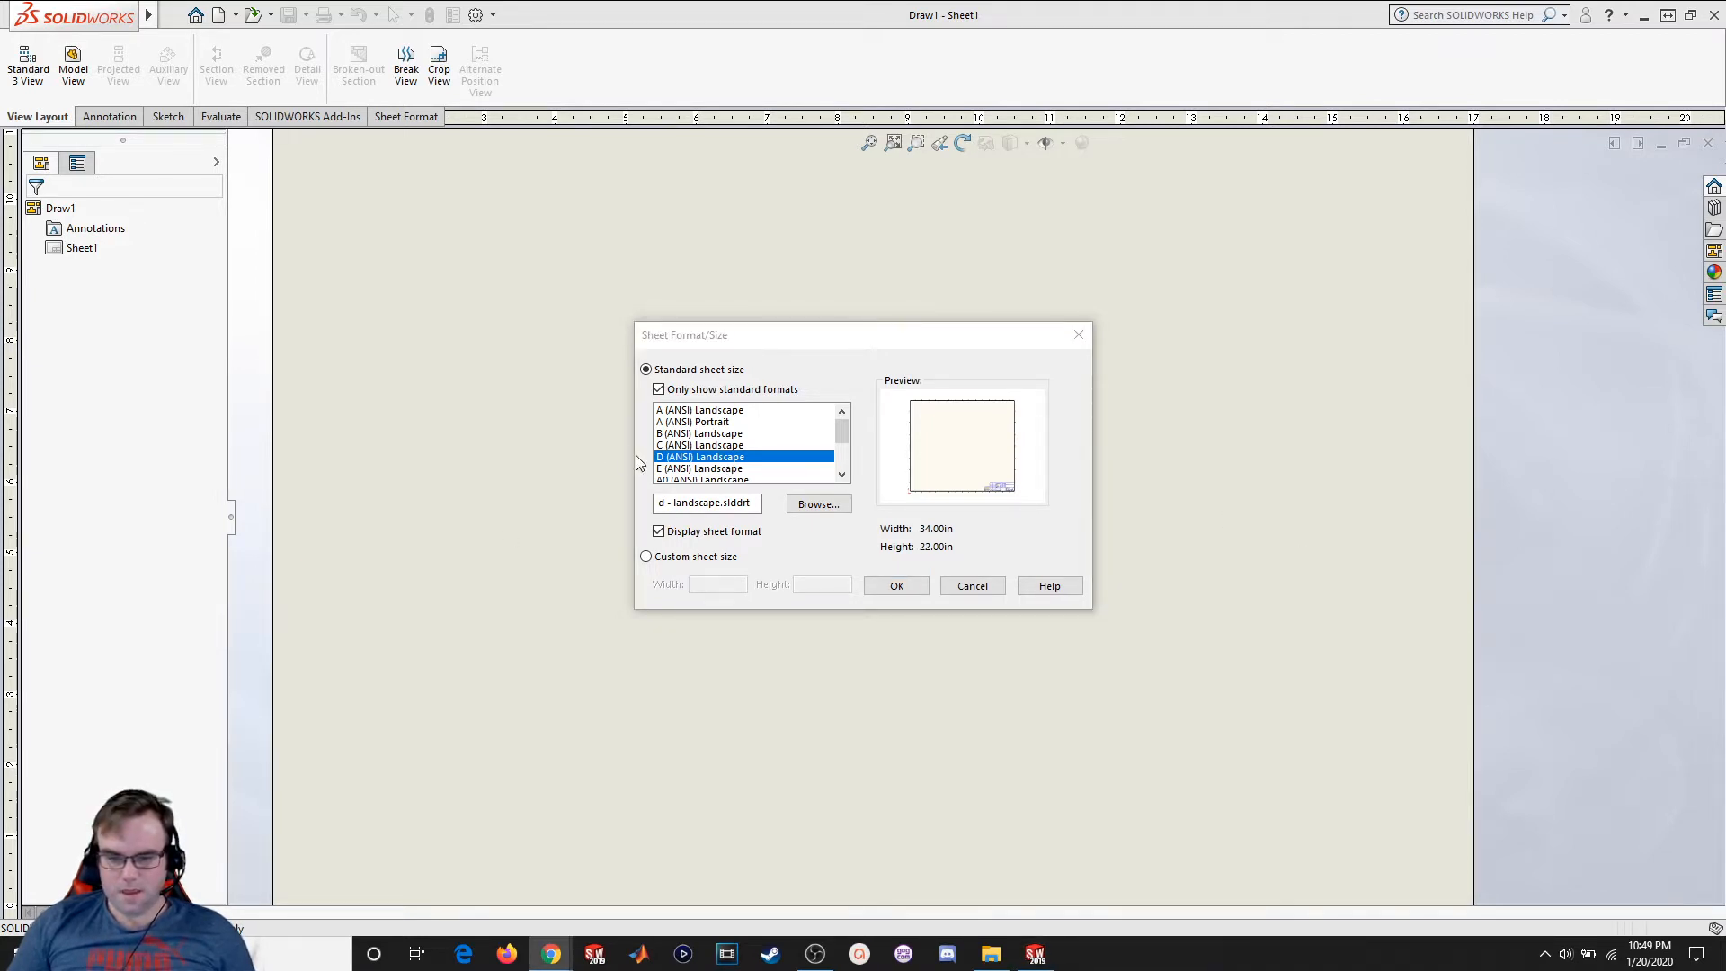
click(681, 469)
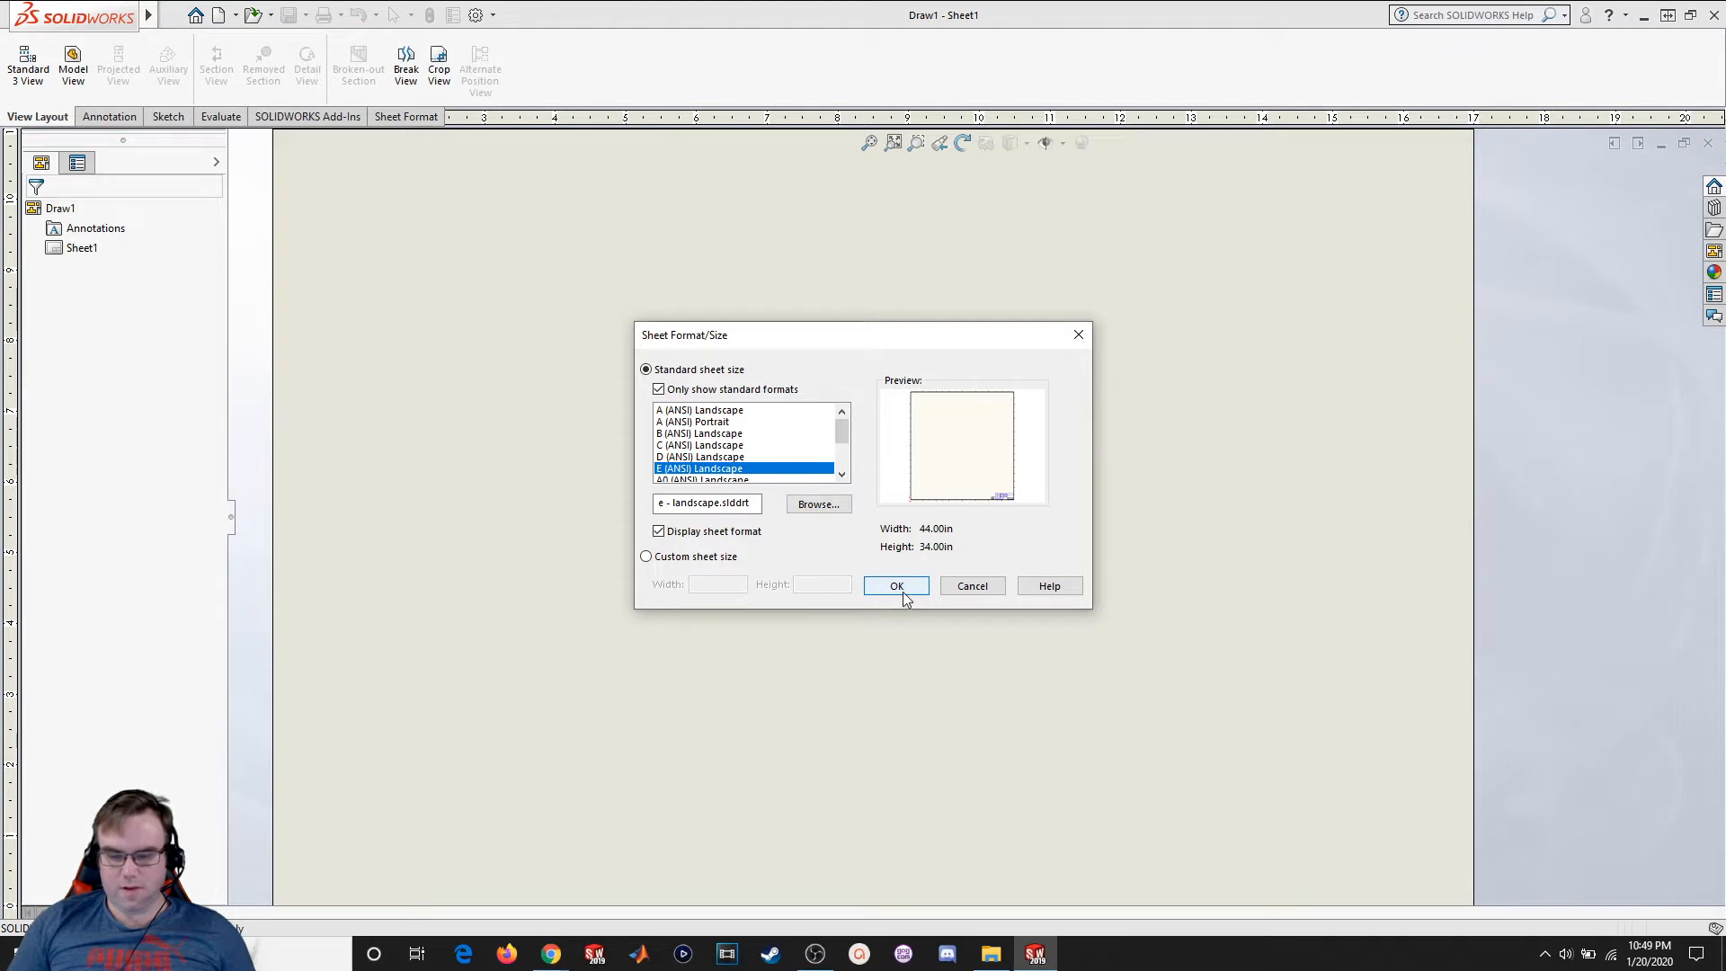
click(897, 587)
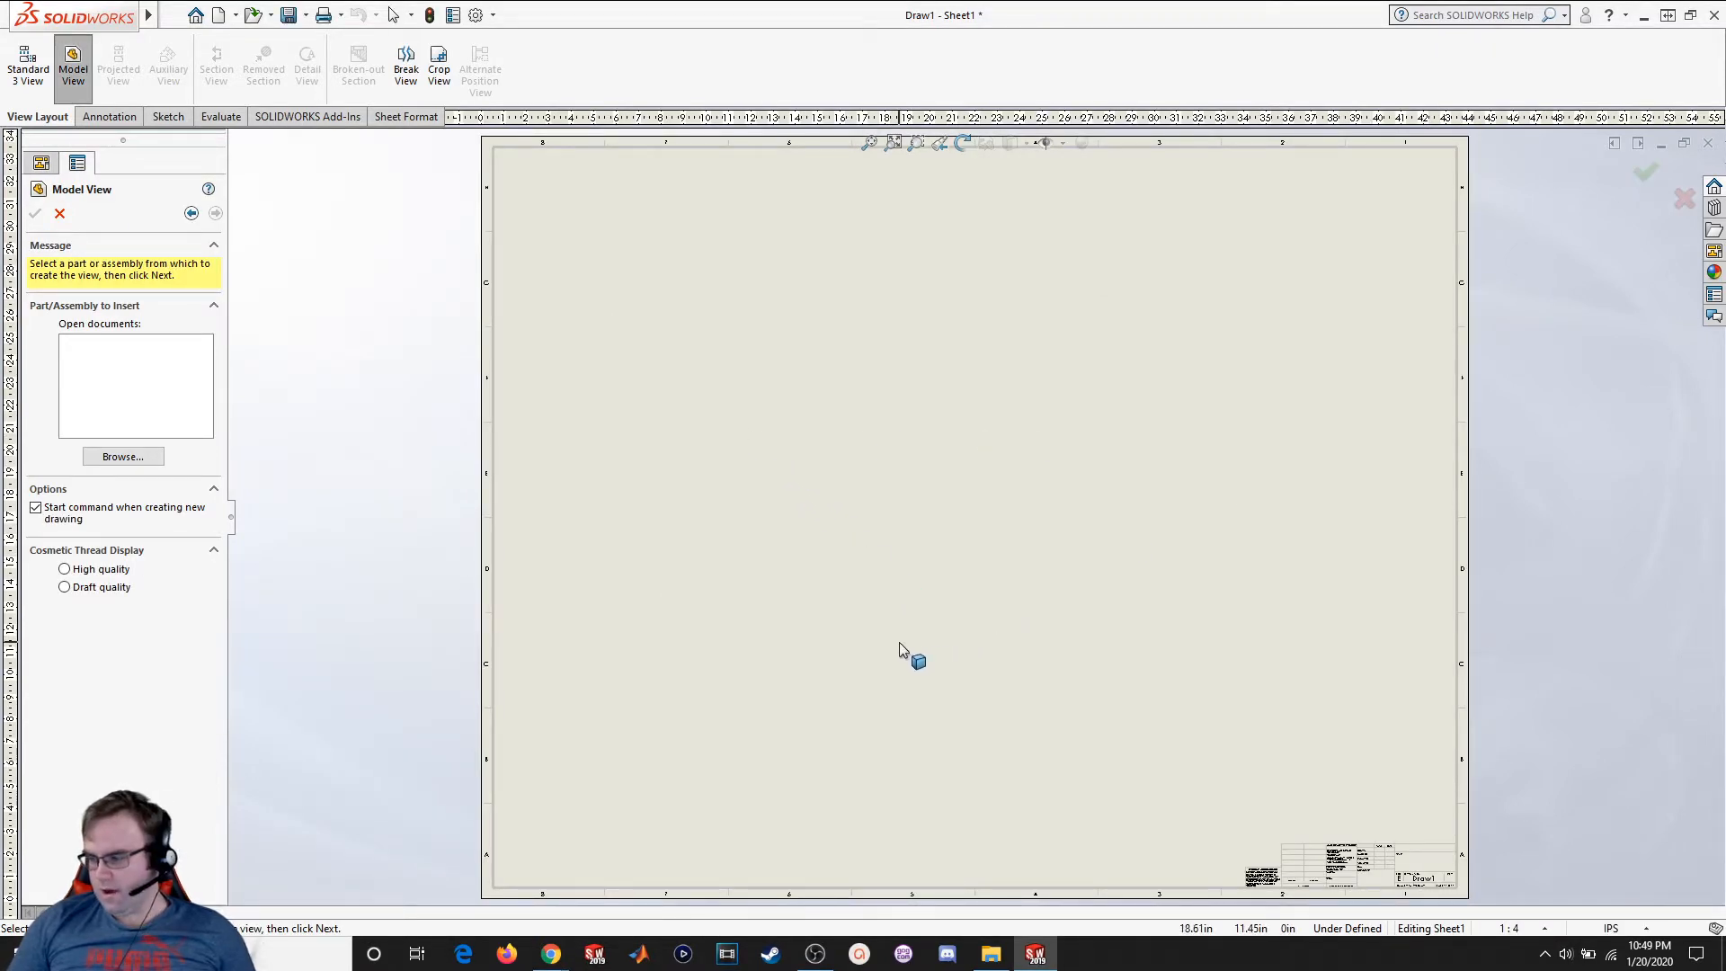
Insert the Example 2 part as a front view with a projected right view beside it and a projected top view above it
click(124, 457)
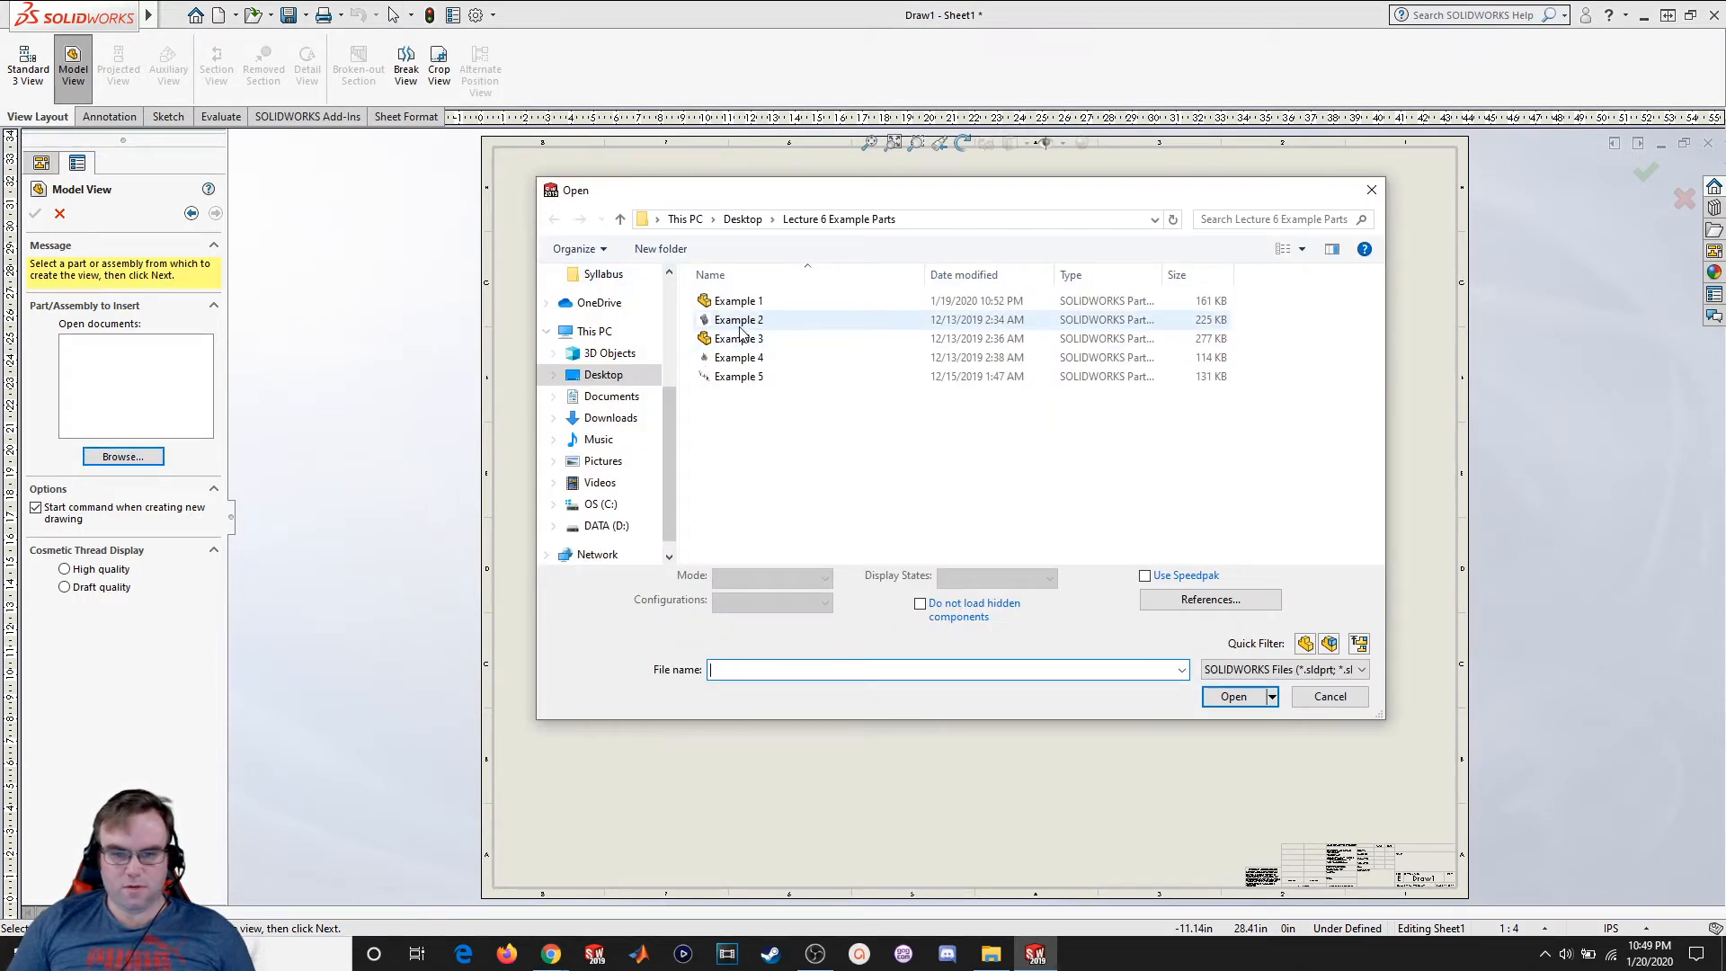
double_click(739, 327)
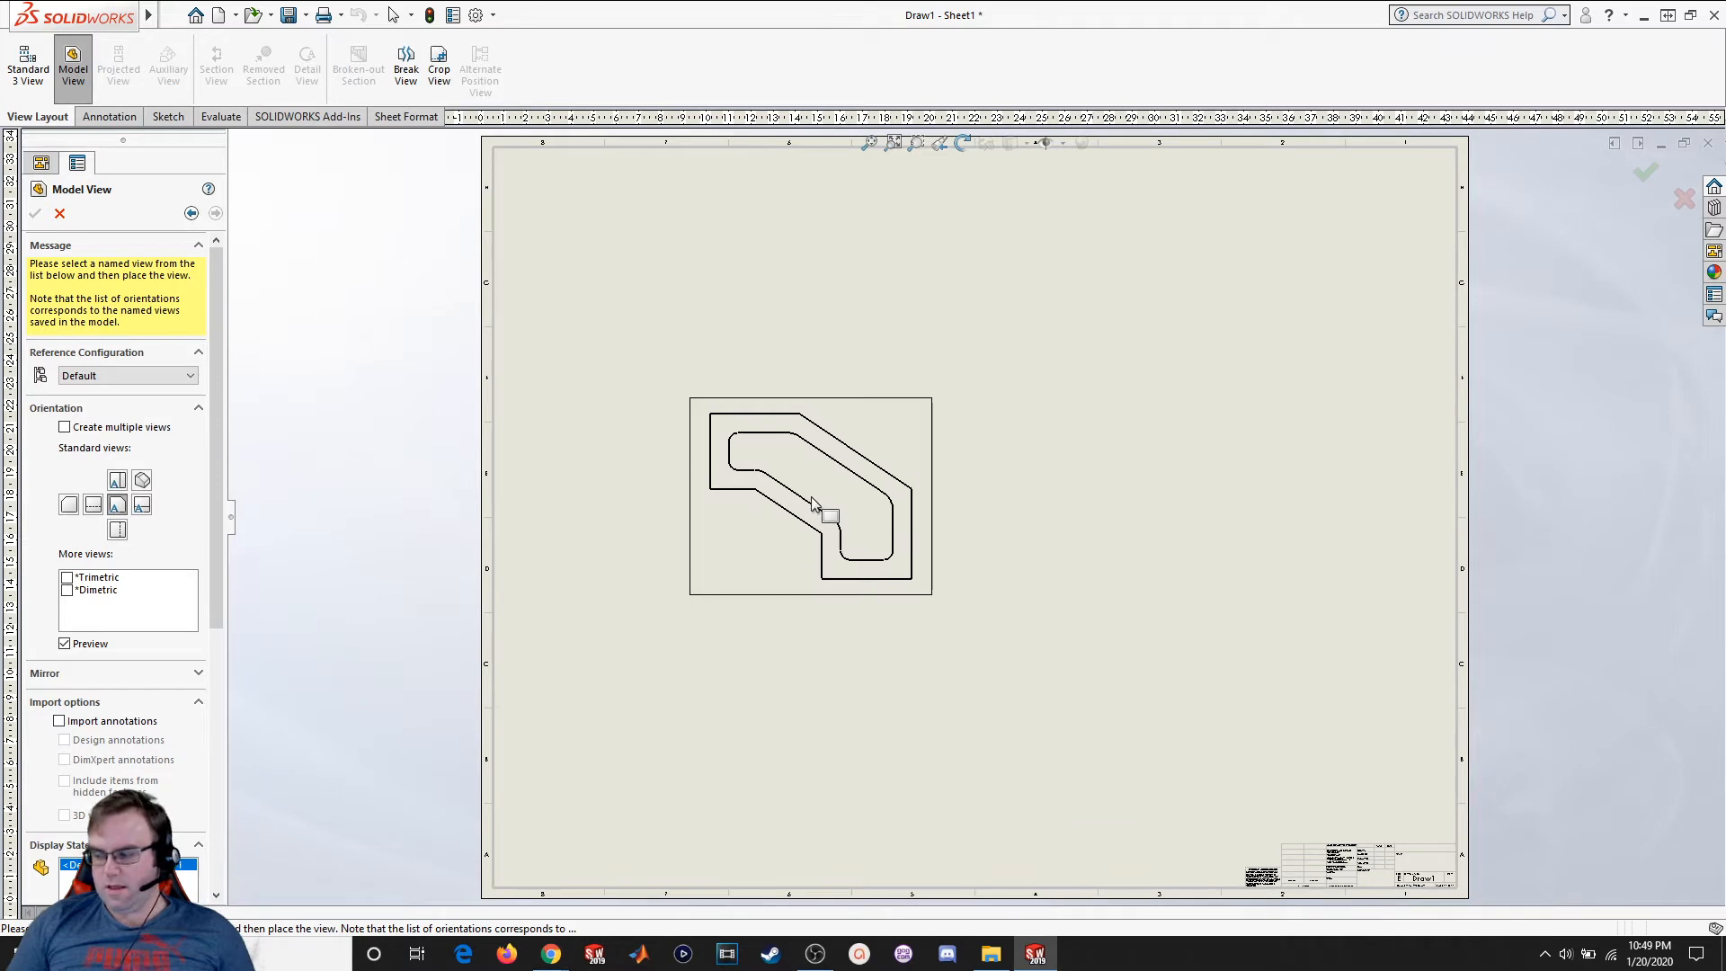
click(831, 502)
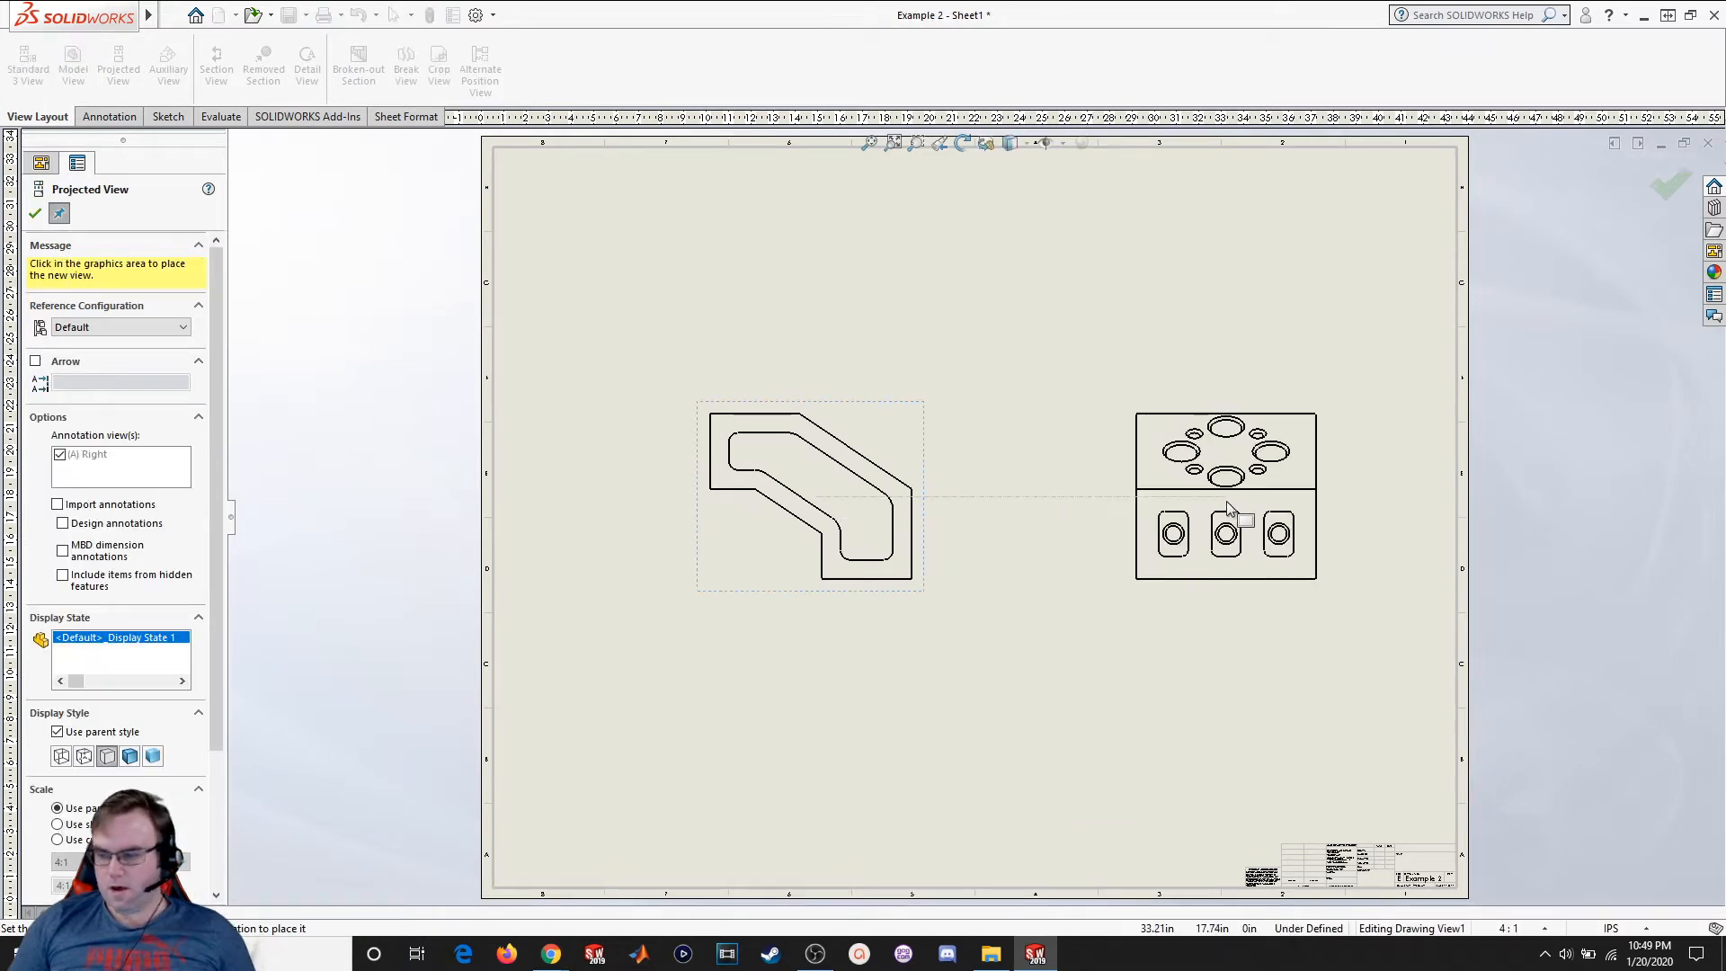
click(1226, 501)
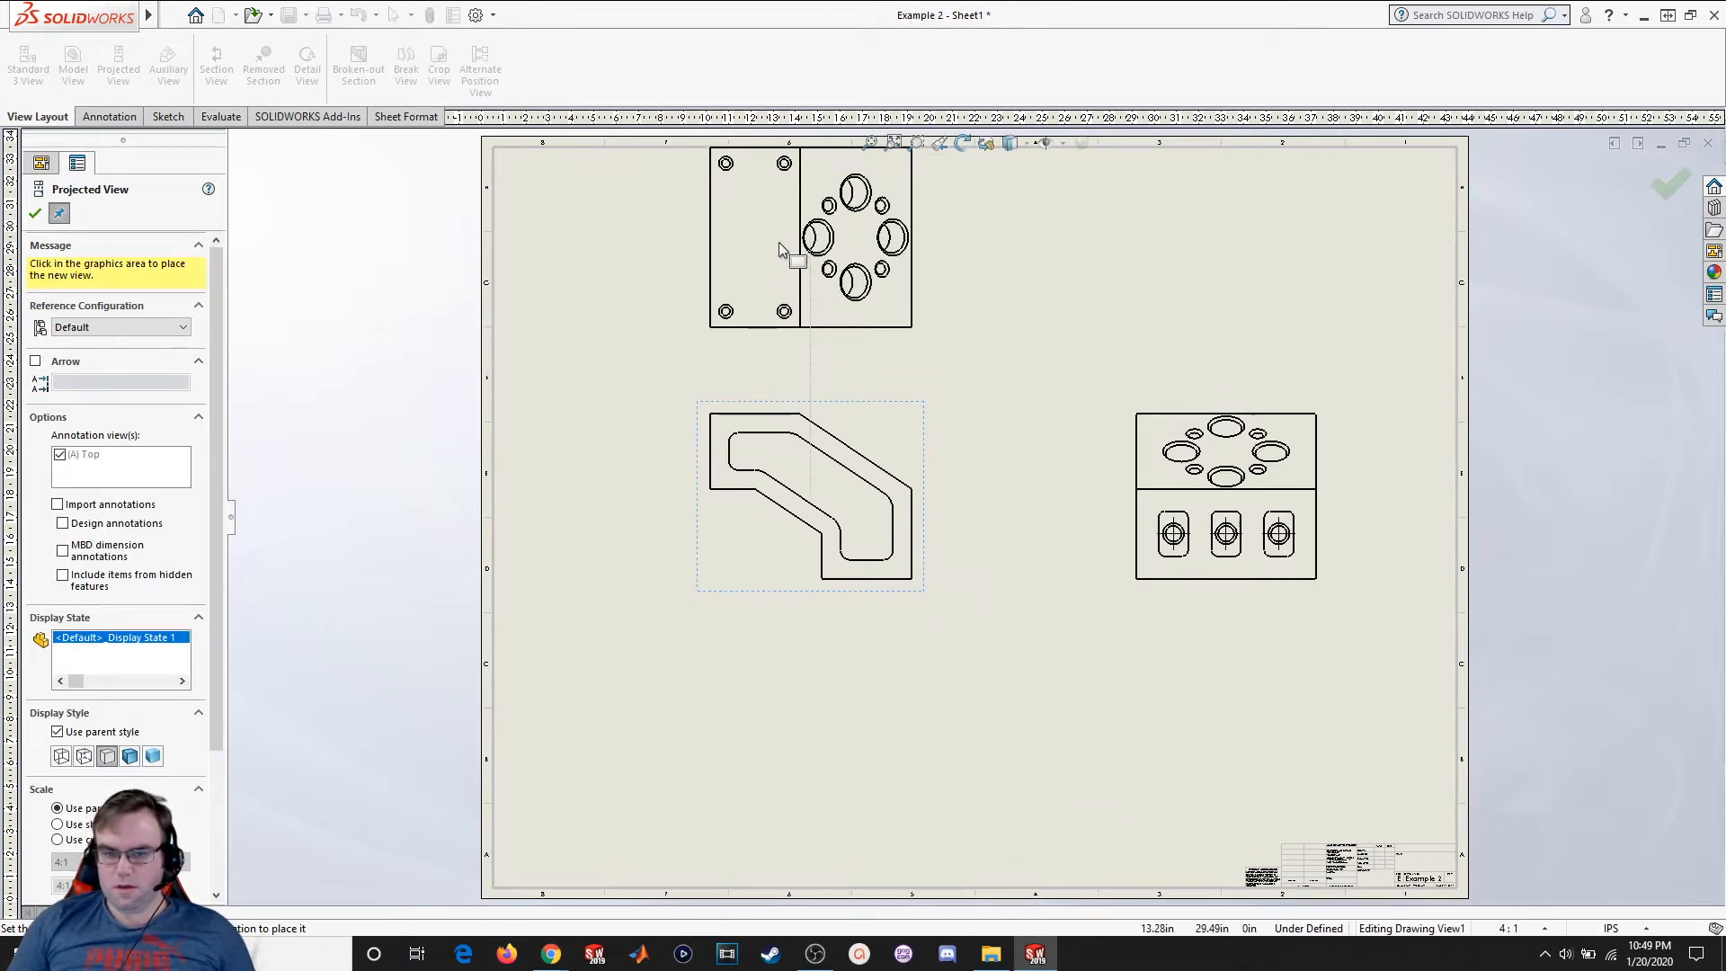
click(779, 276)
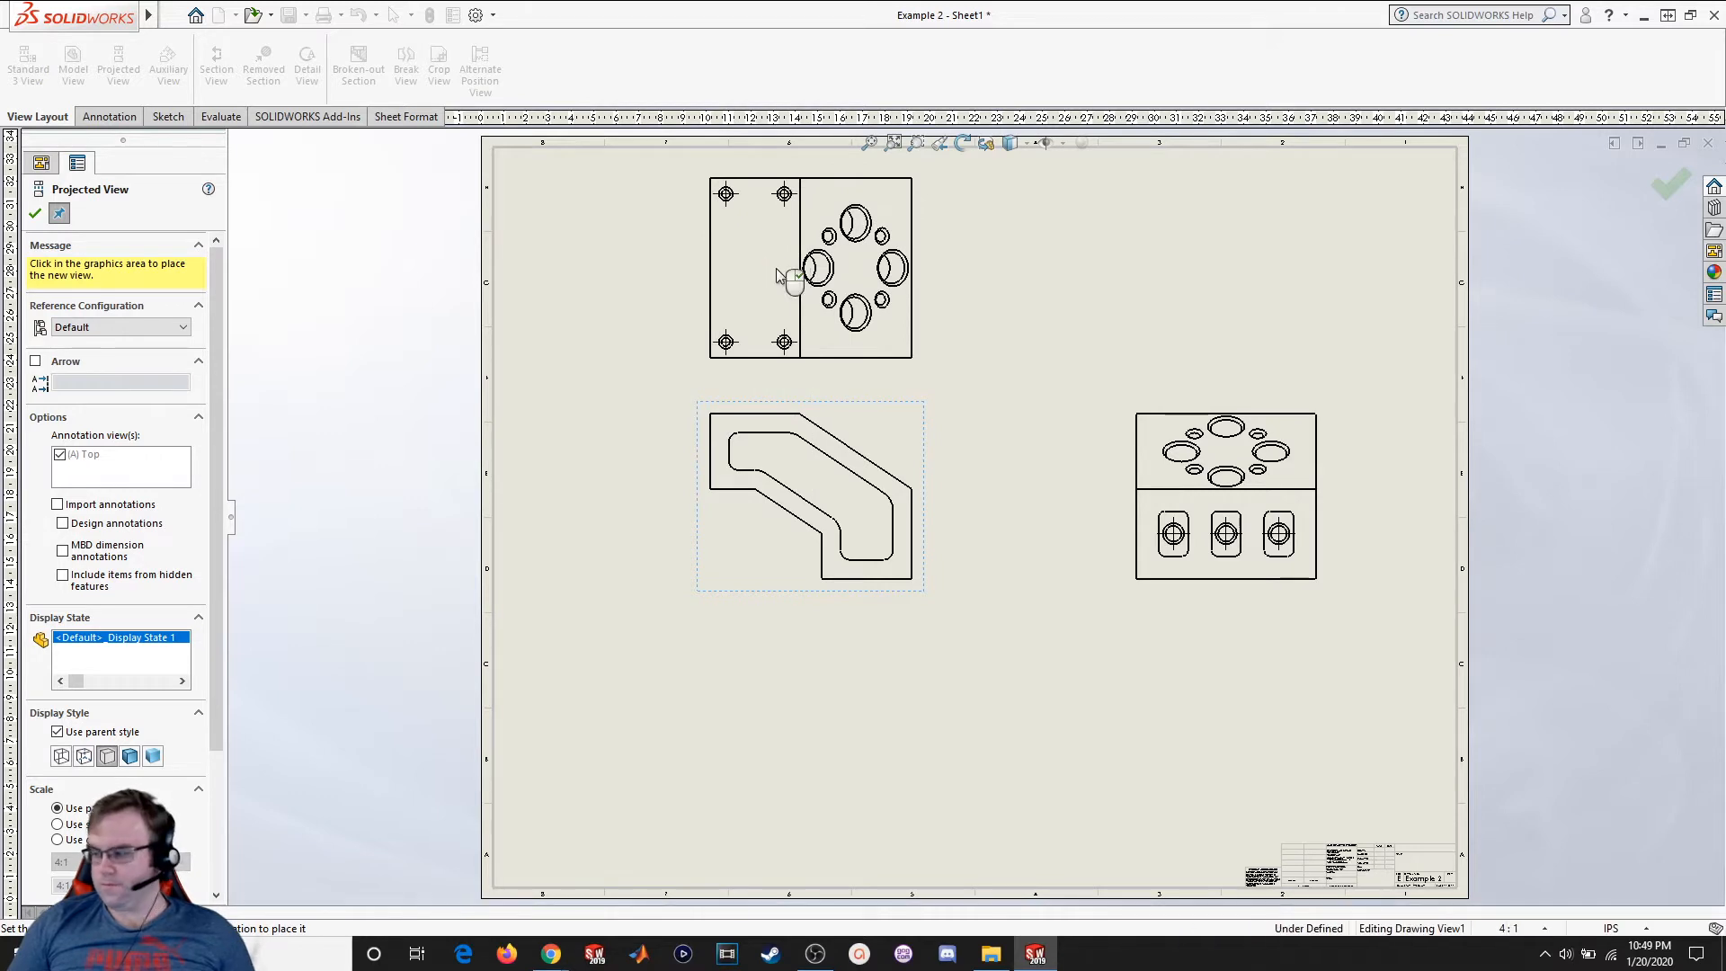
click(37, 213)
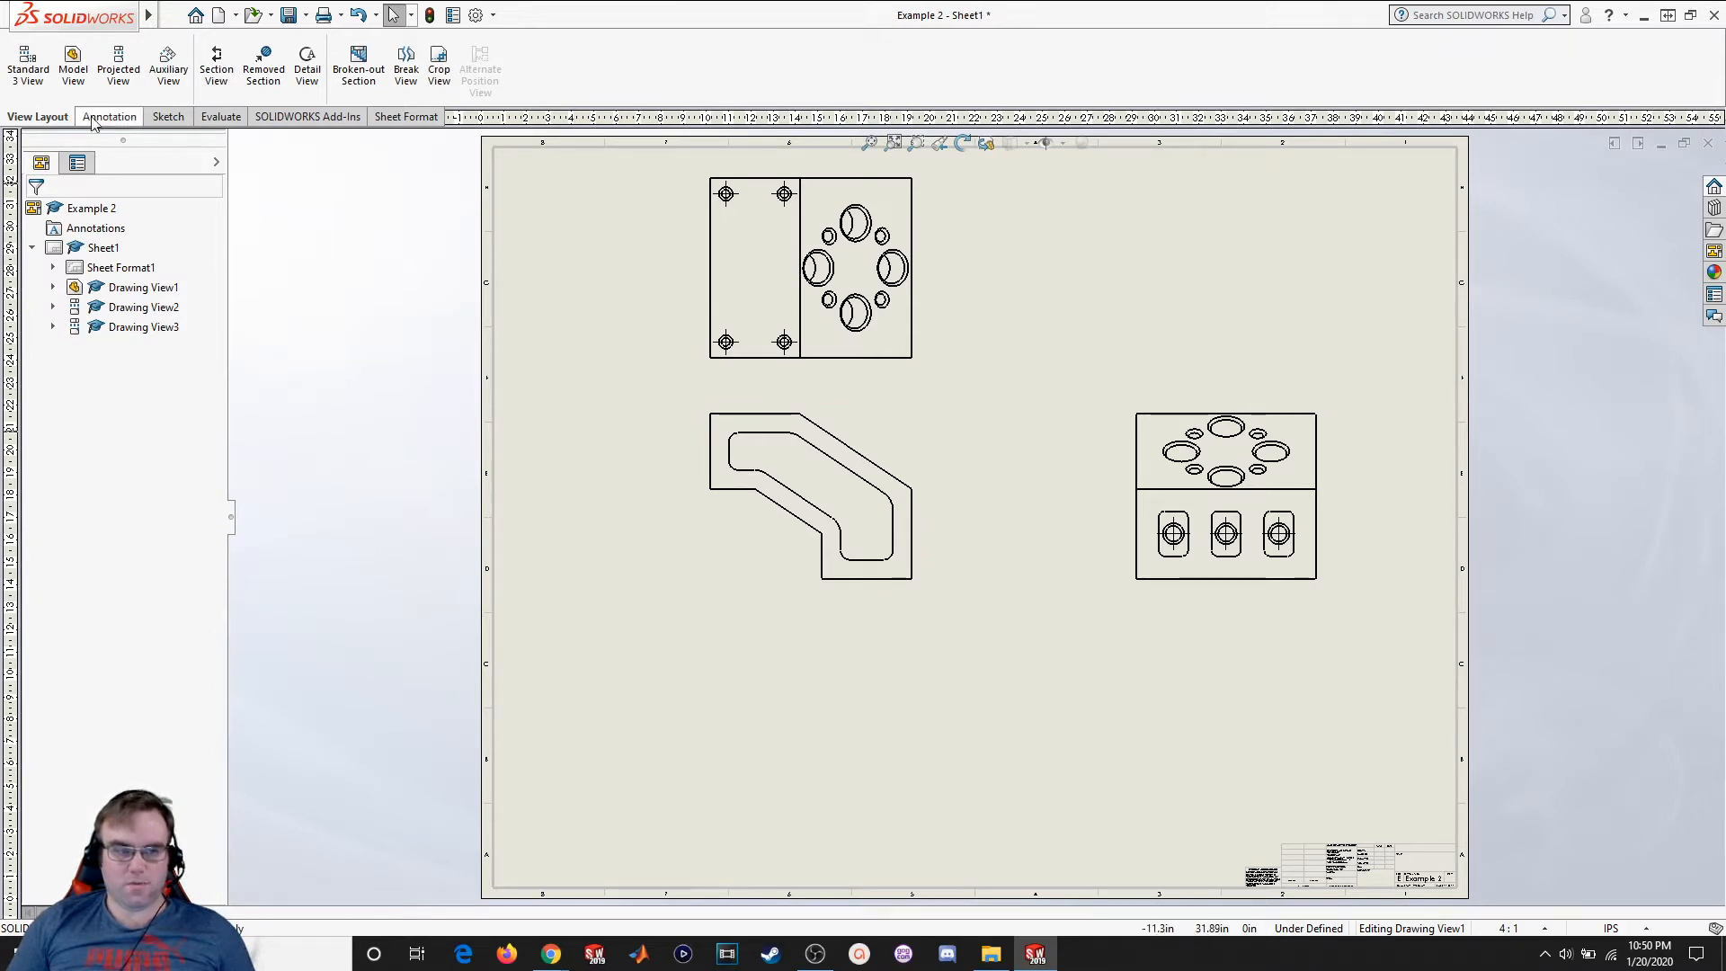
Add an isometric model view of Example 2 below the right view
click(72, 81)
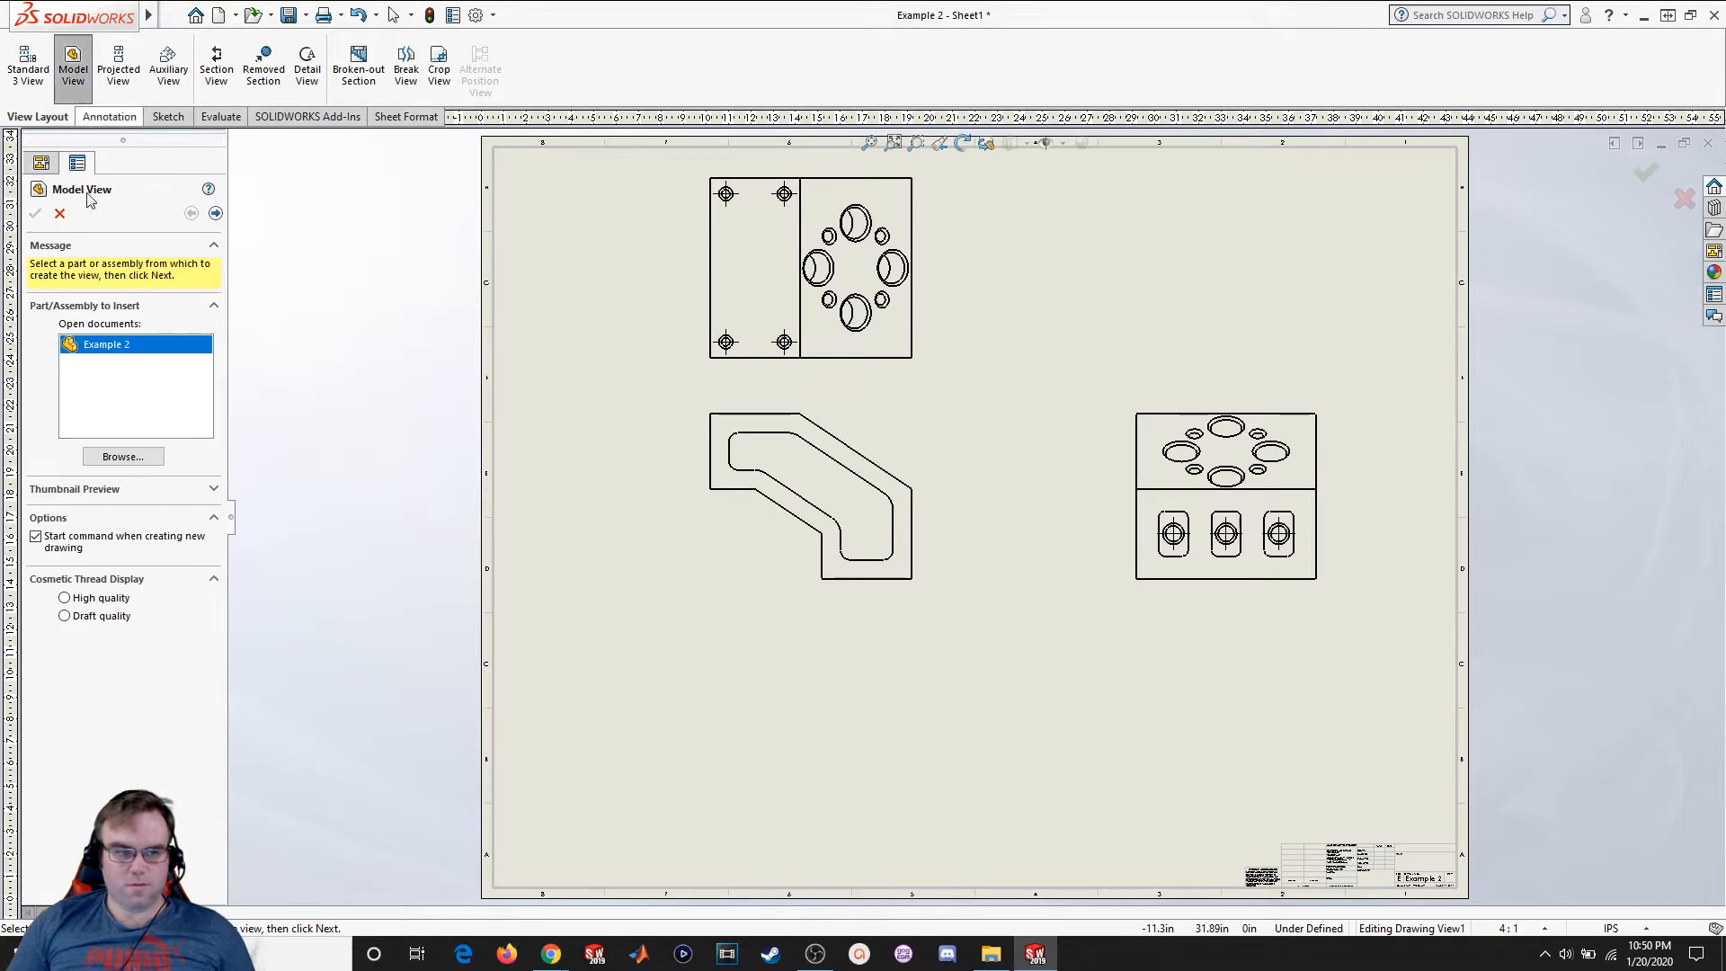
double_click(115, 348)
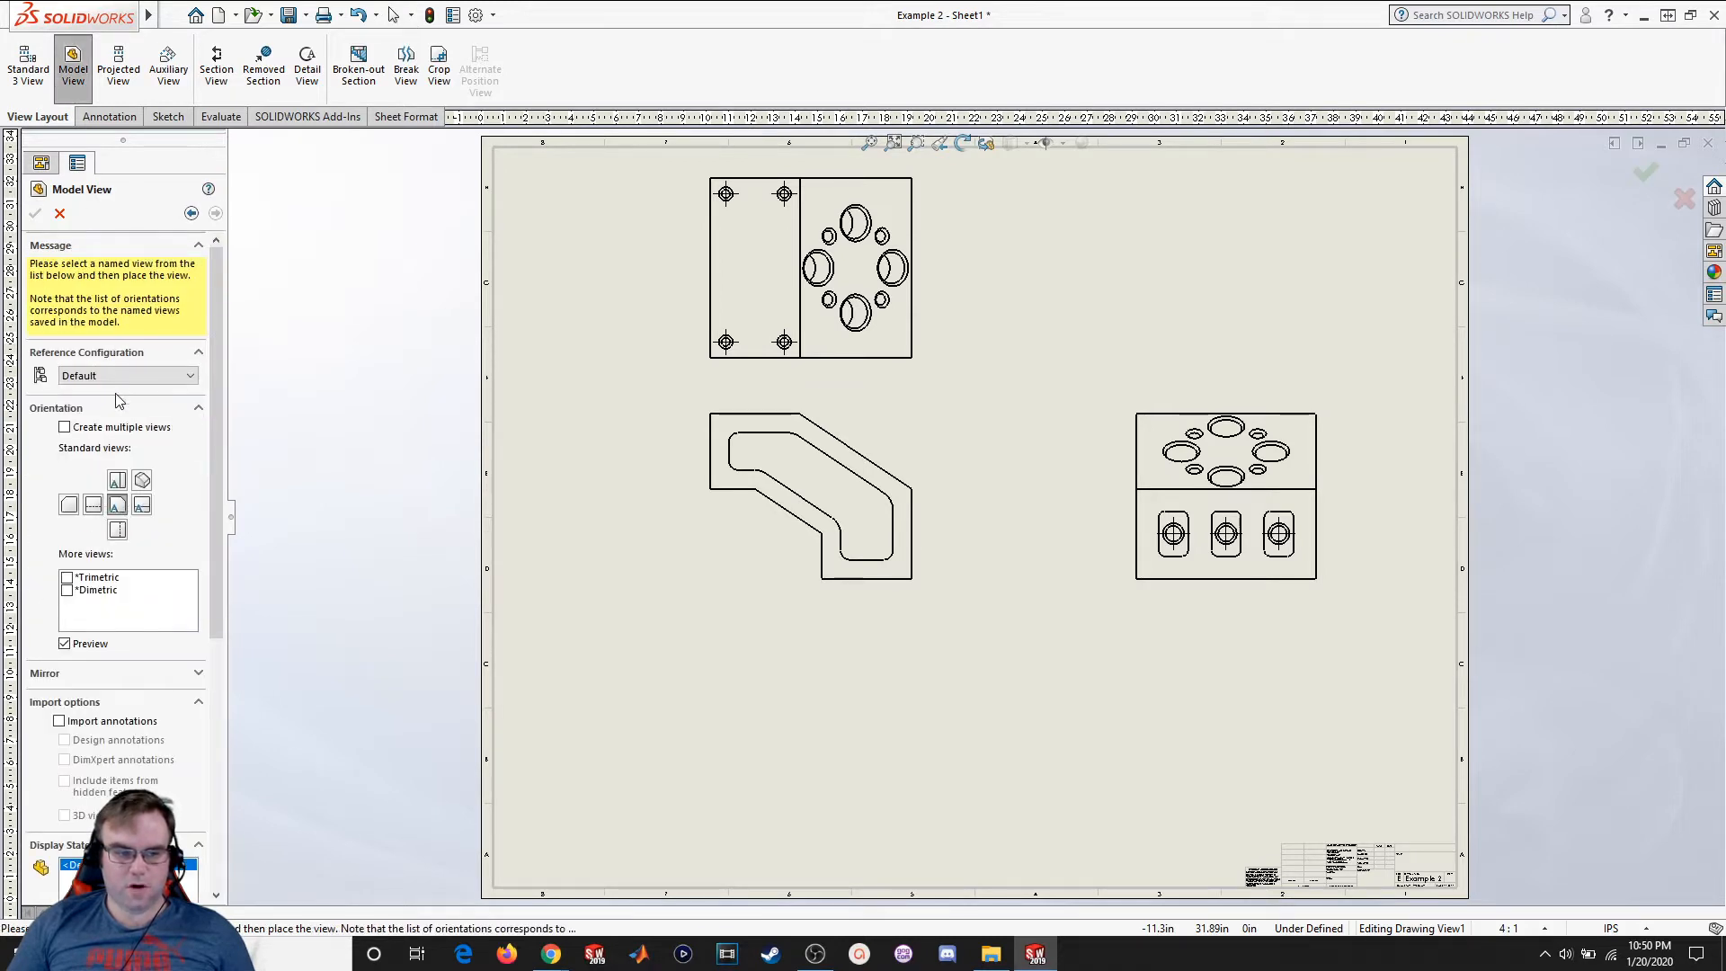
click(143, 481)
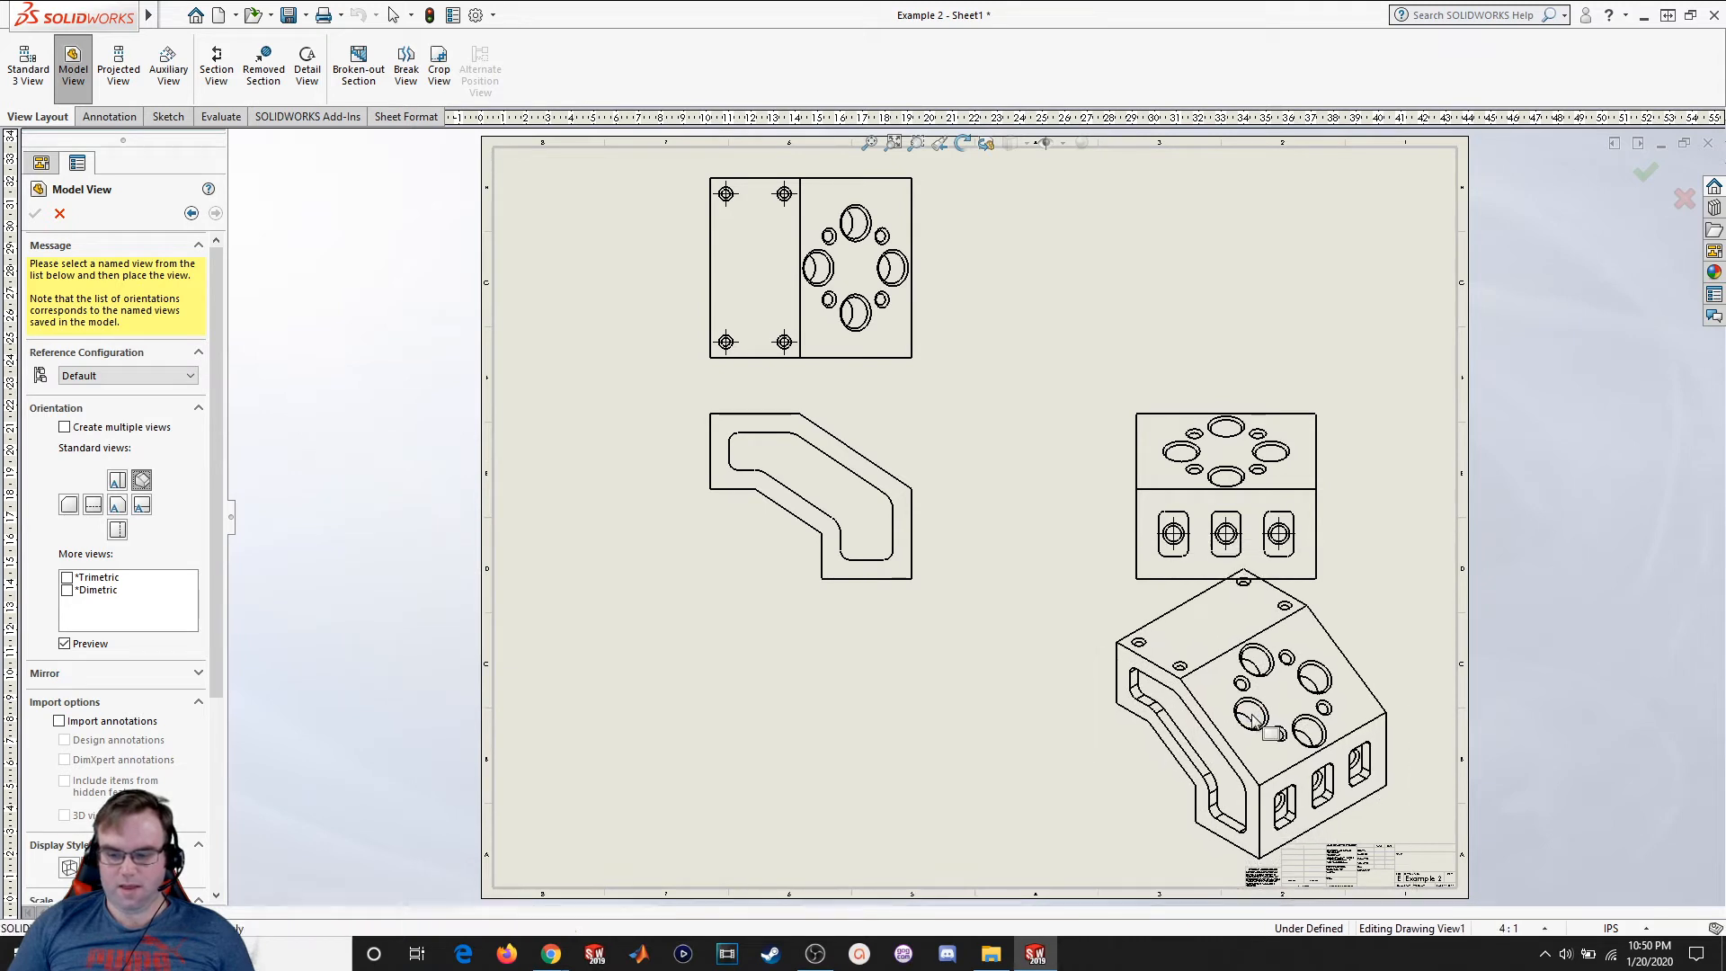
click(1254, 719)
click(36, 214)
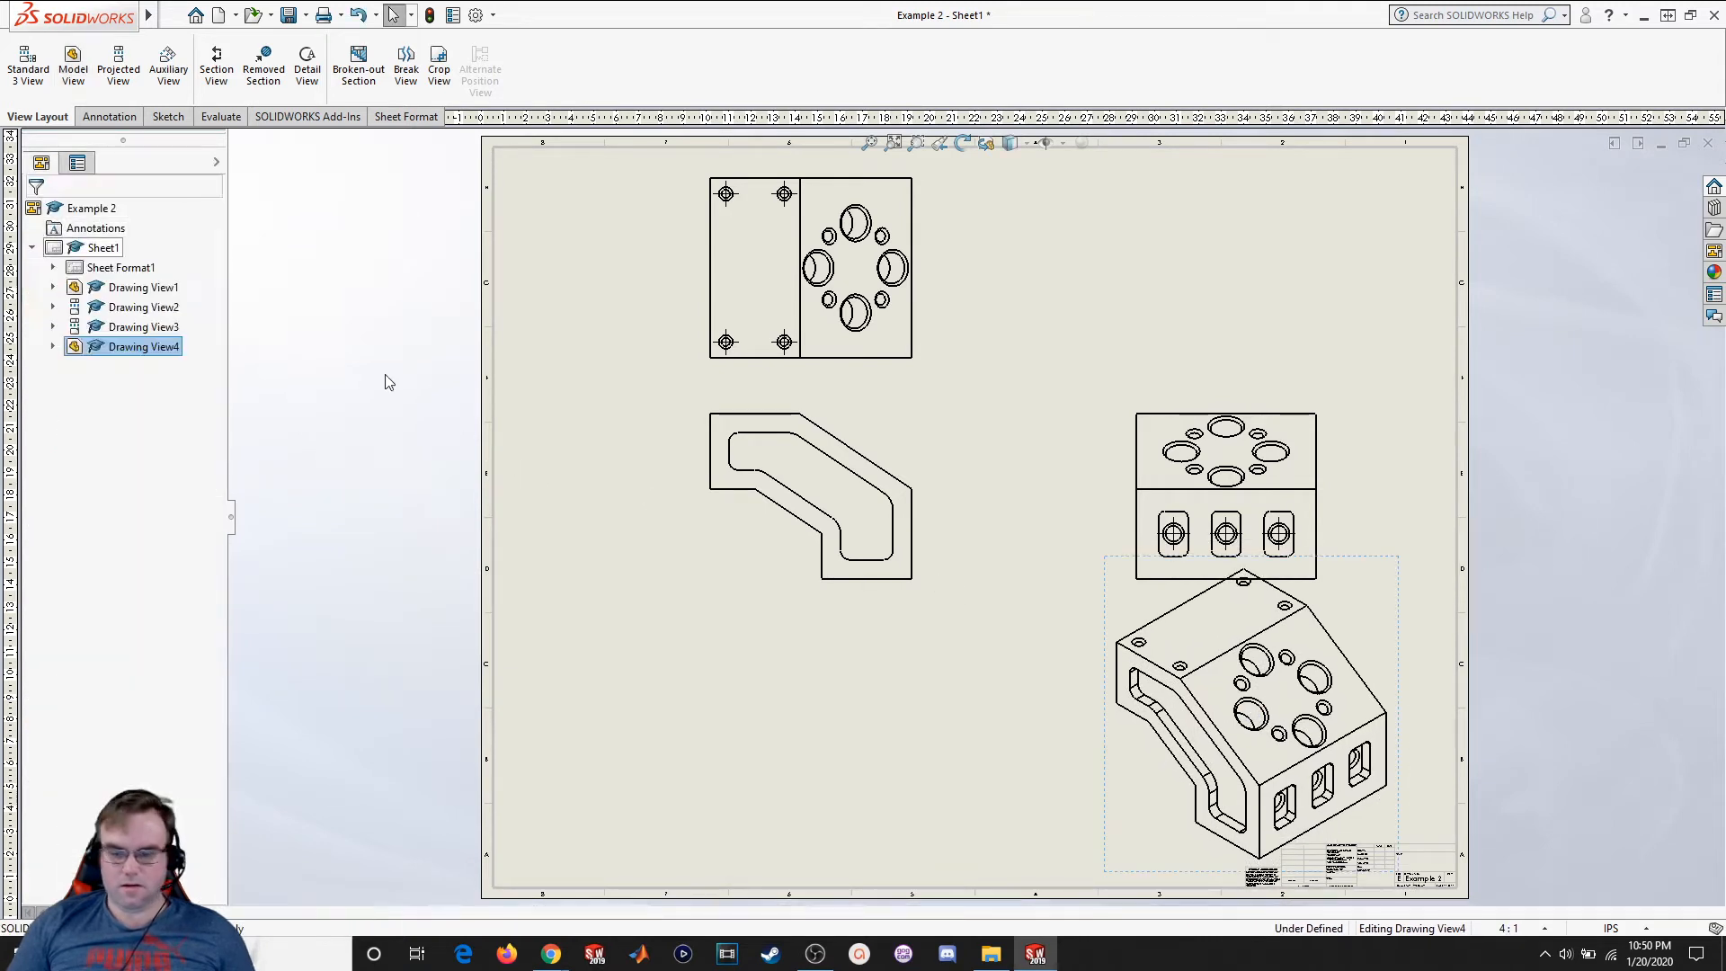
Set the isometric view to a custom scale of 2:1
click(1400, 745)
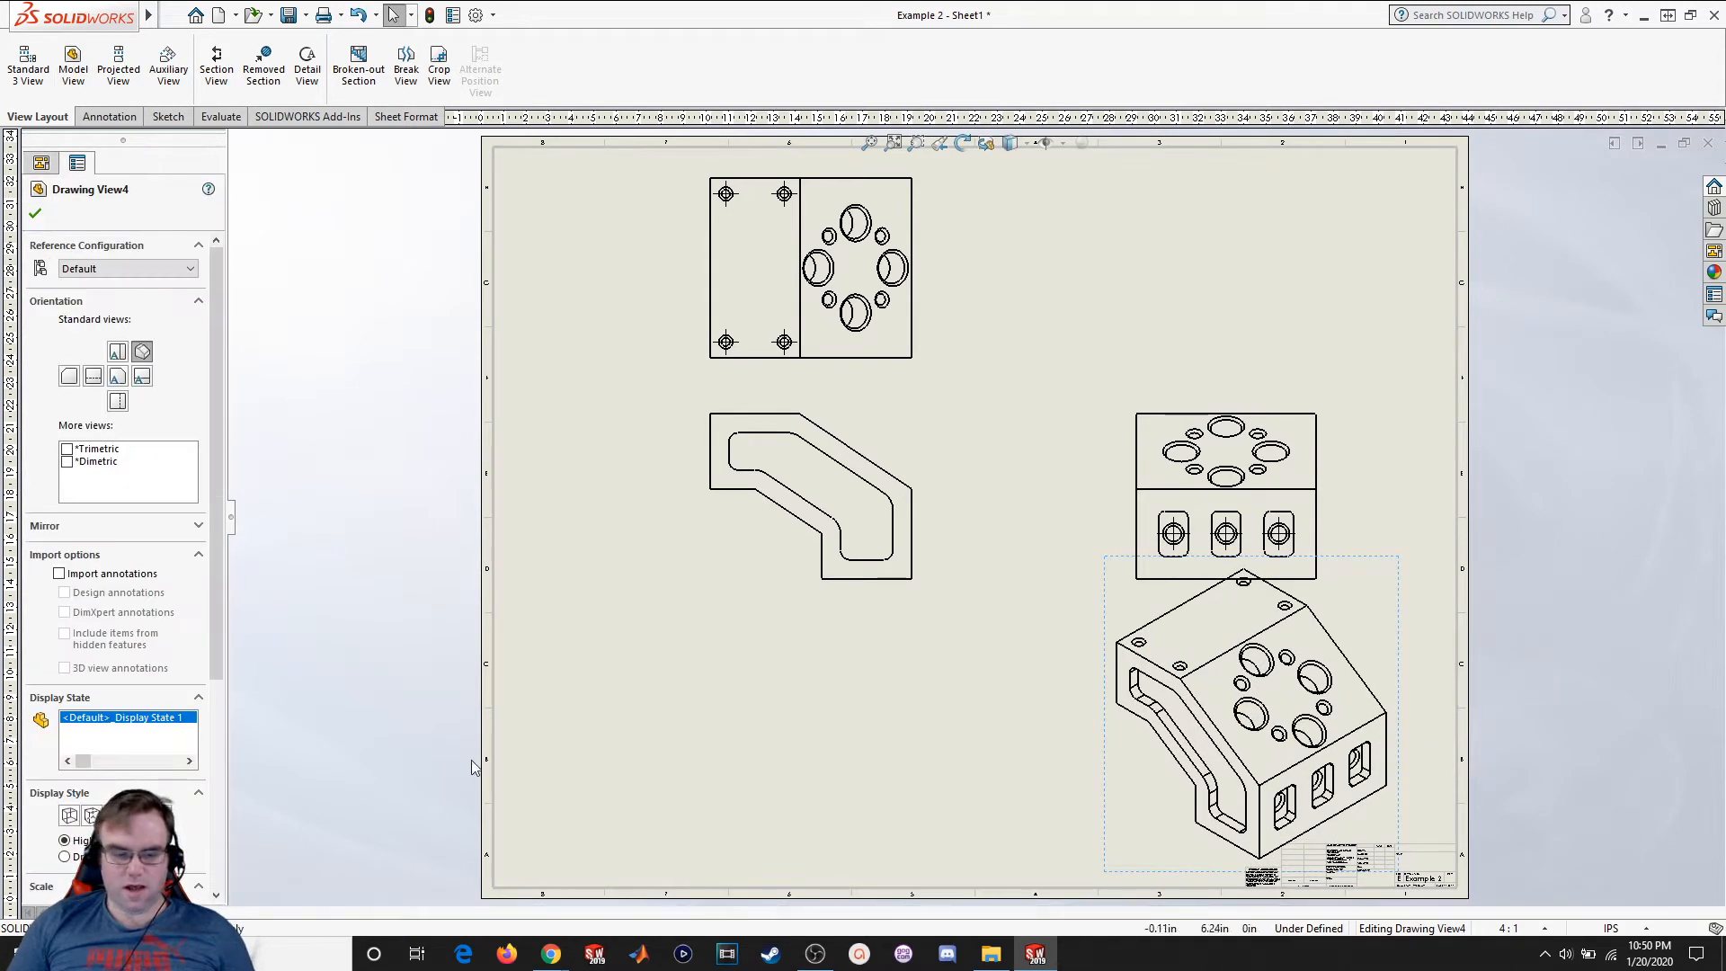
drag(217, 640, 223, 813)
click(99, 659)
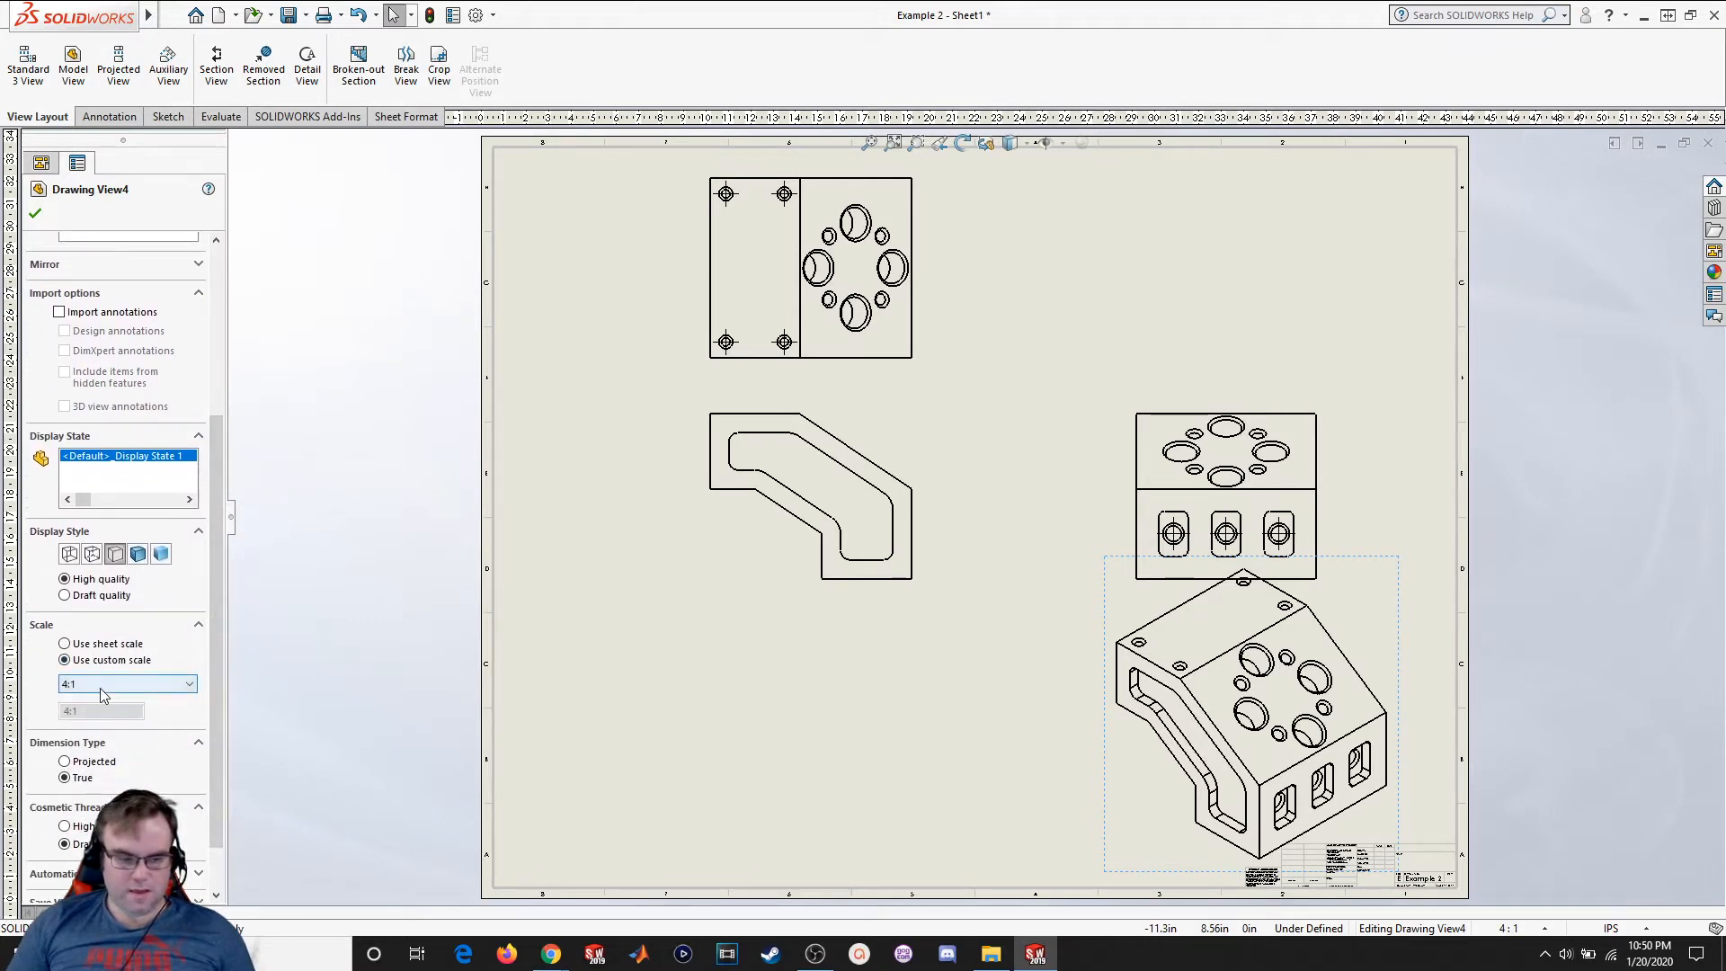
click(100, 685)
click(94, 794)
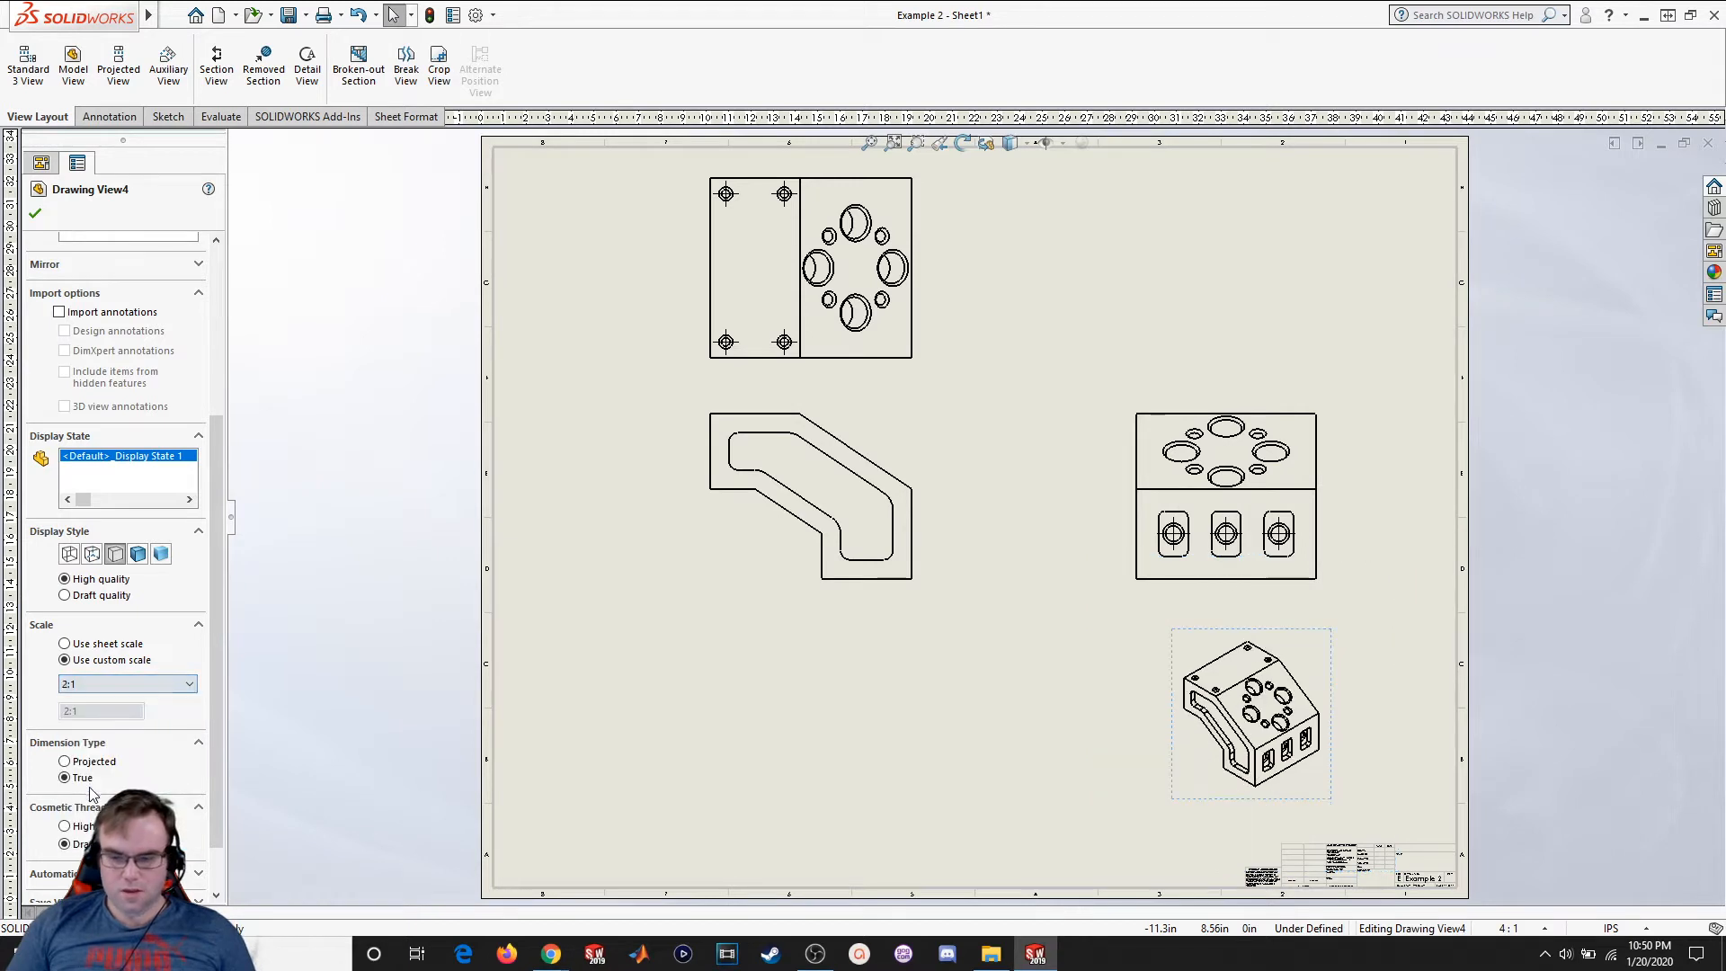
click(35, 213)
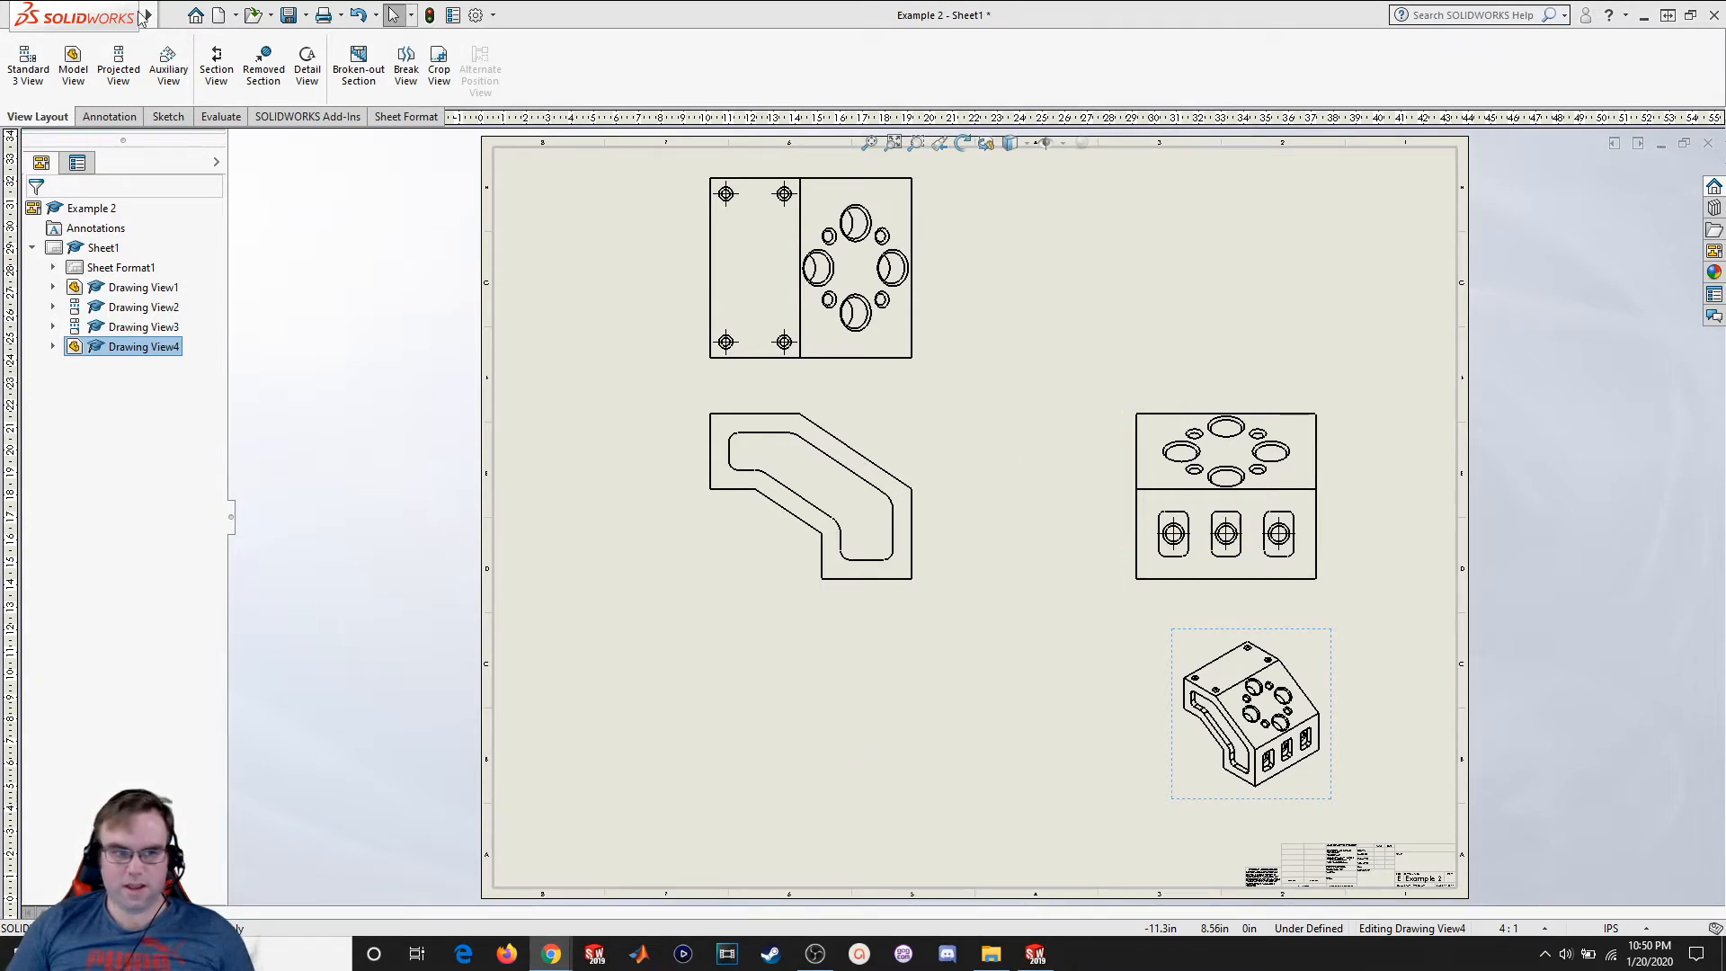
Create section view A-A with a vertical cutting line through the middle hole of the right view, with its direction flipped
click(217, 67)
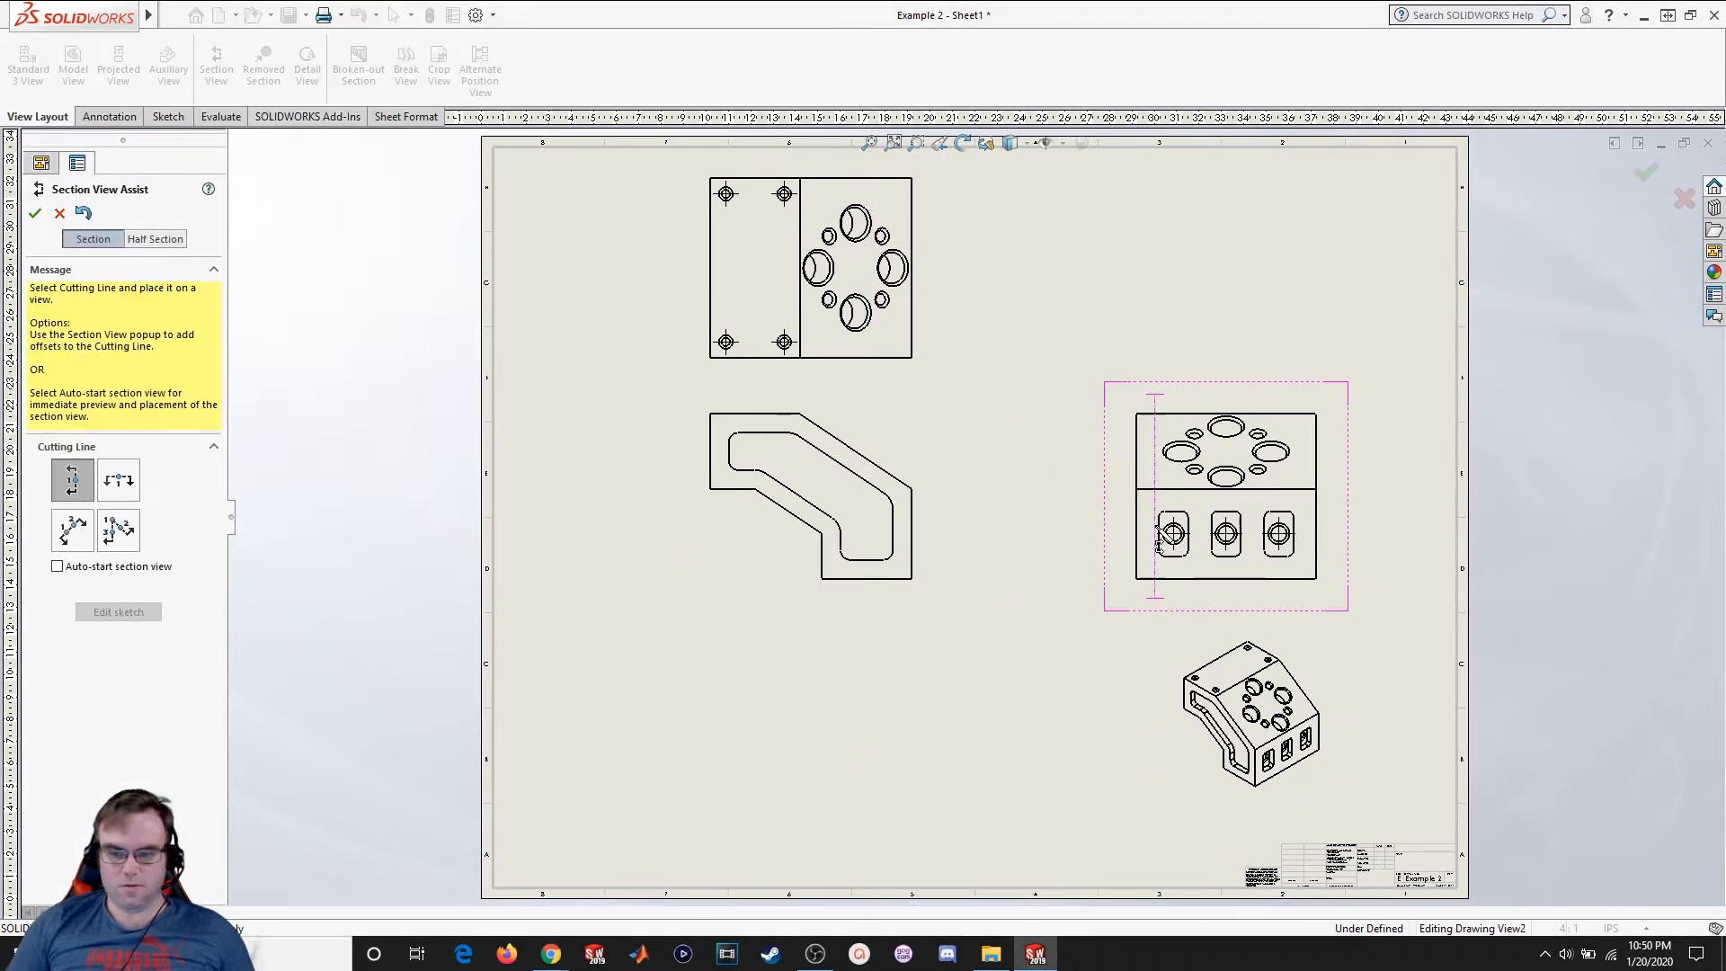
click(1227, 537)
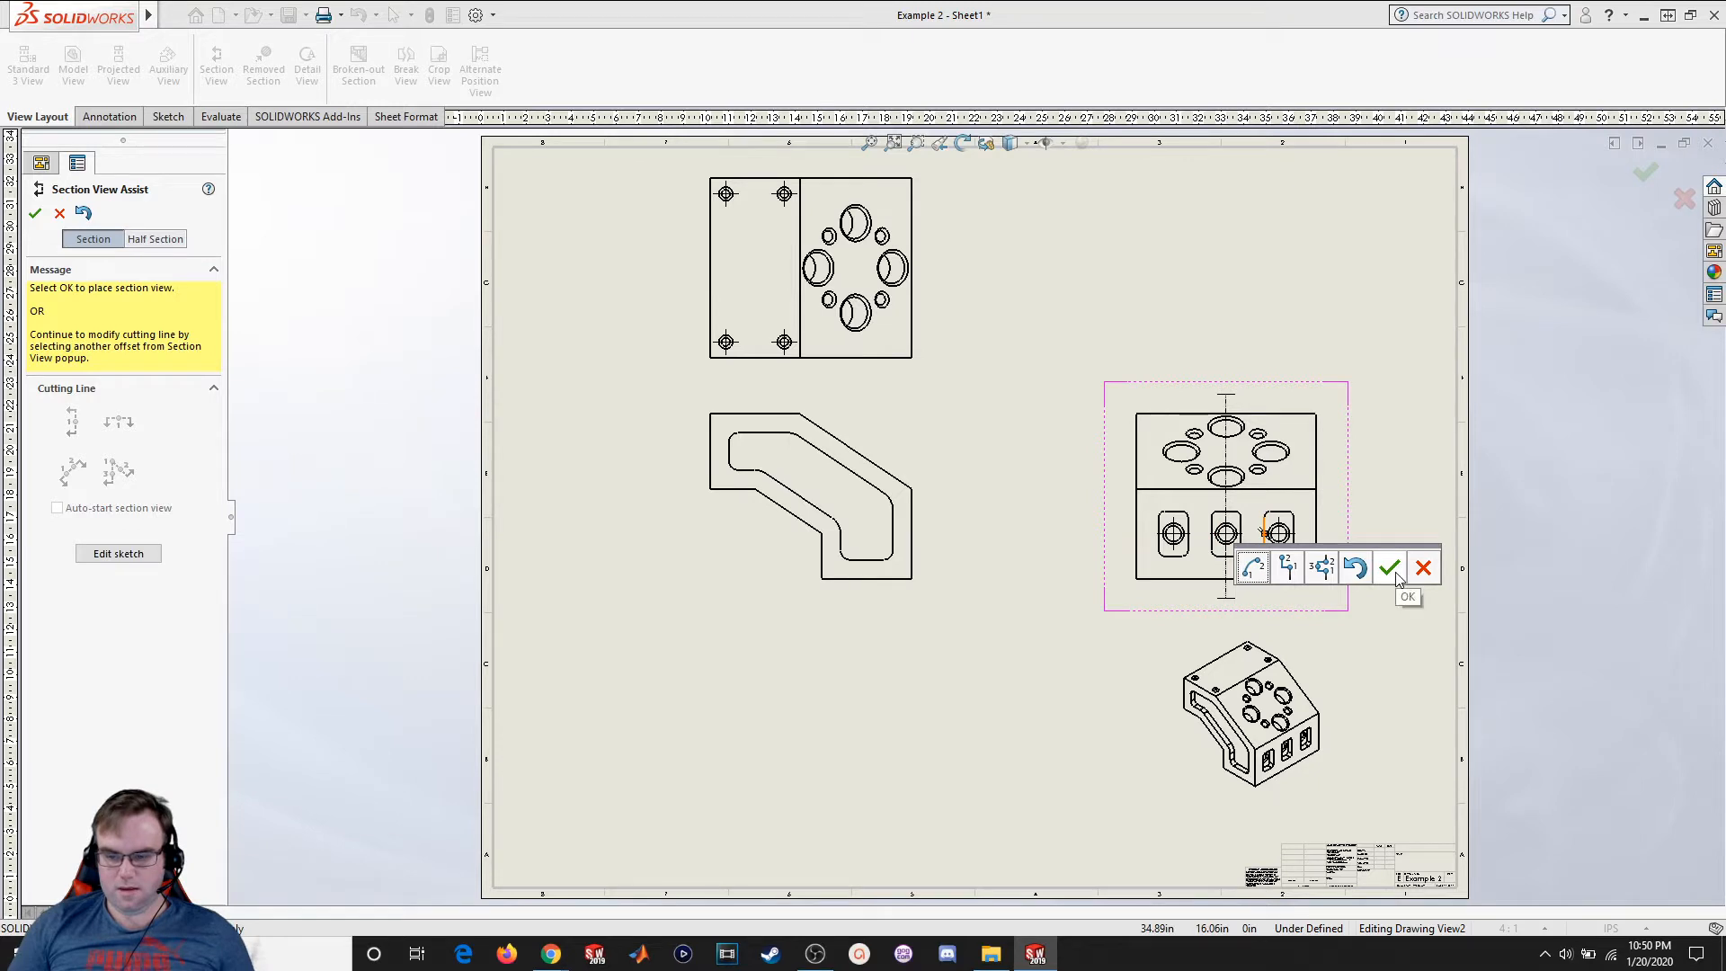
click(1393, 571)
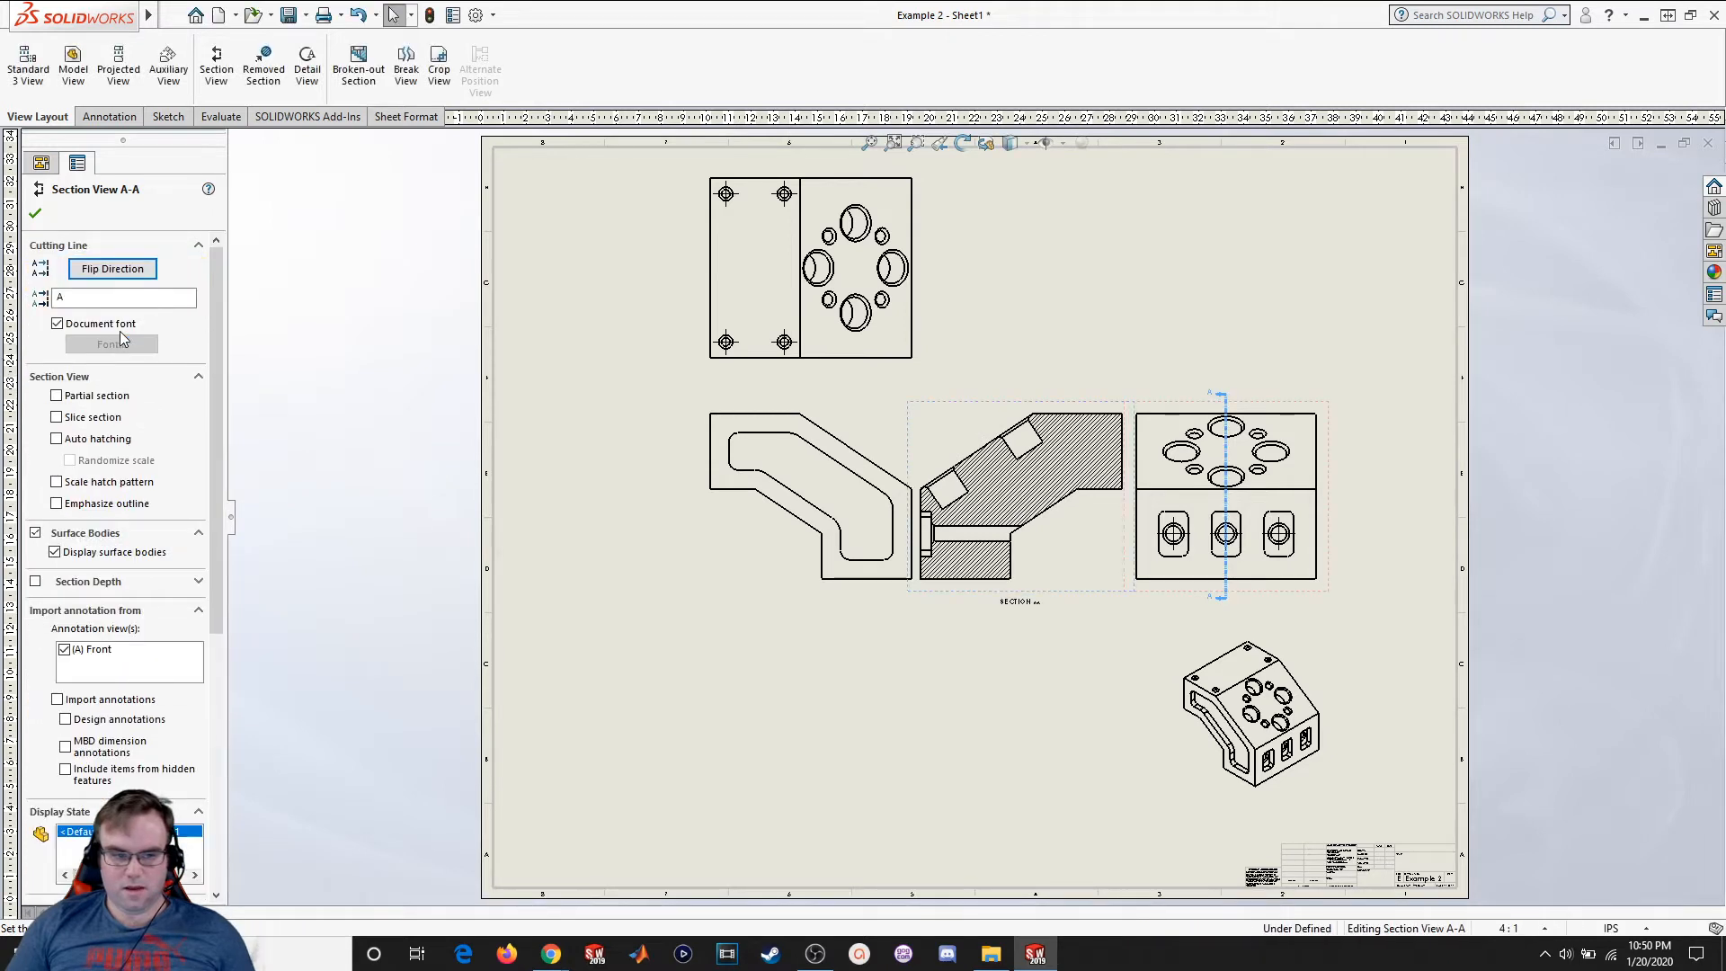
click(126, 274)
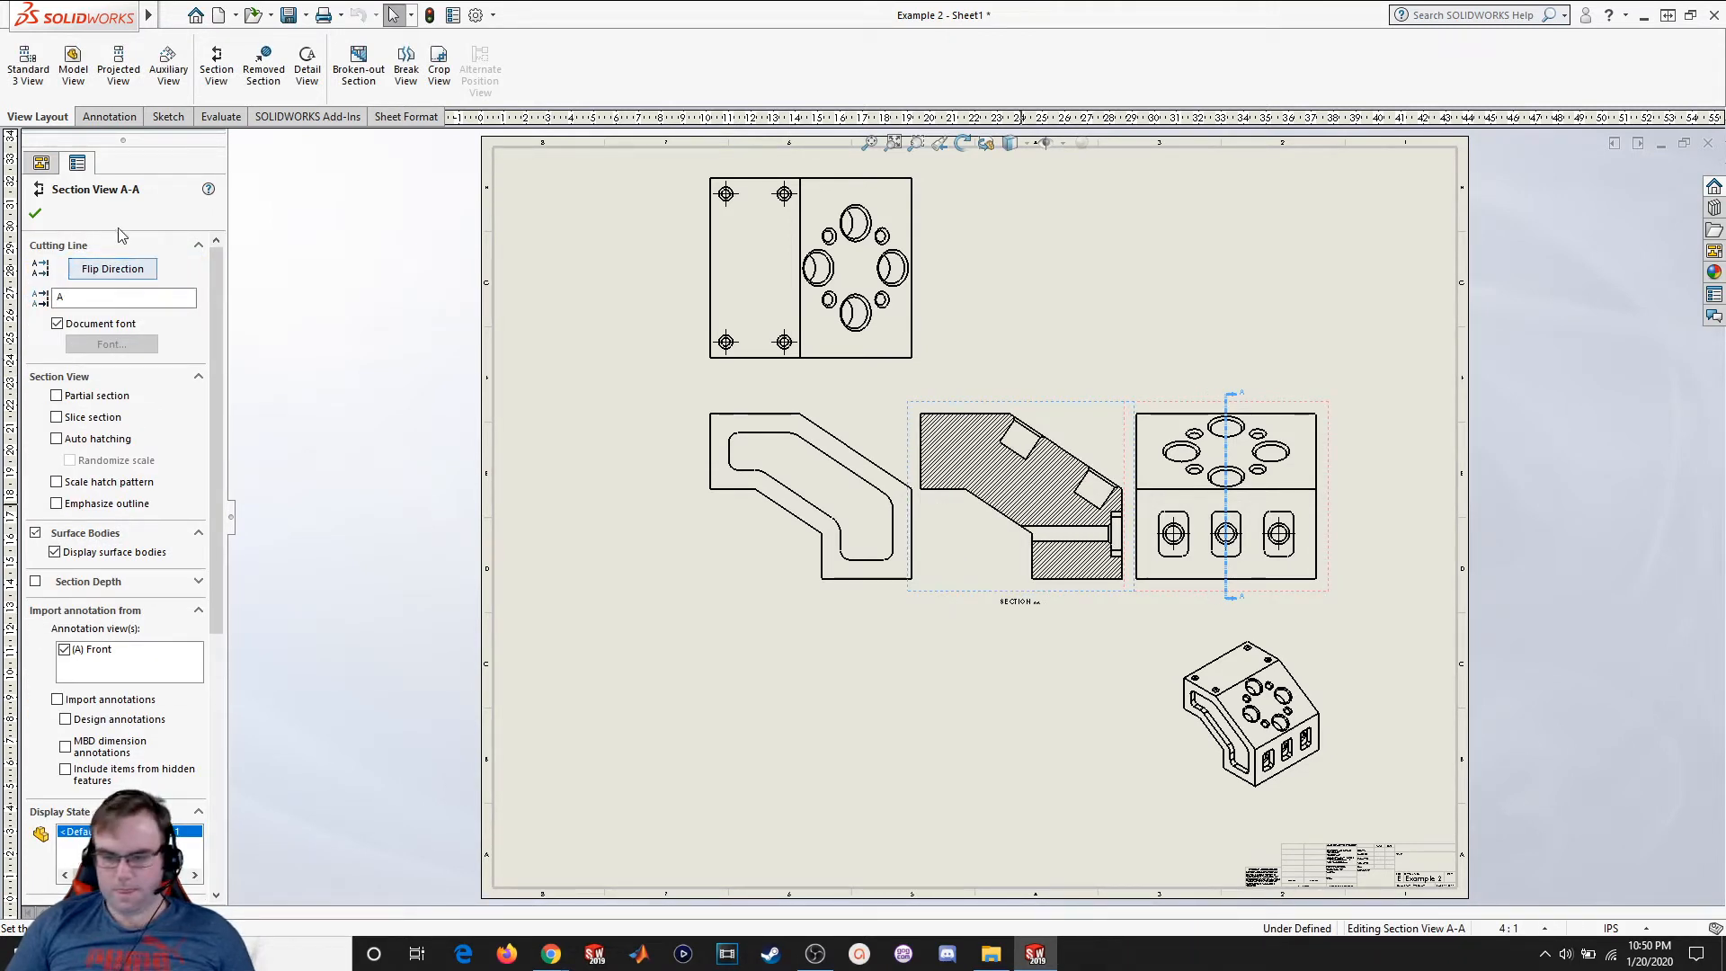
click(35, 213)
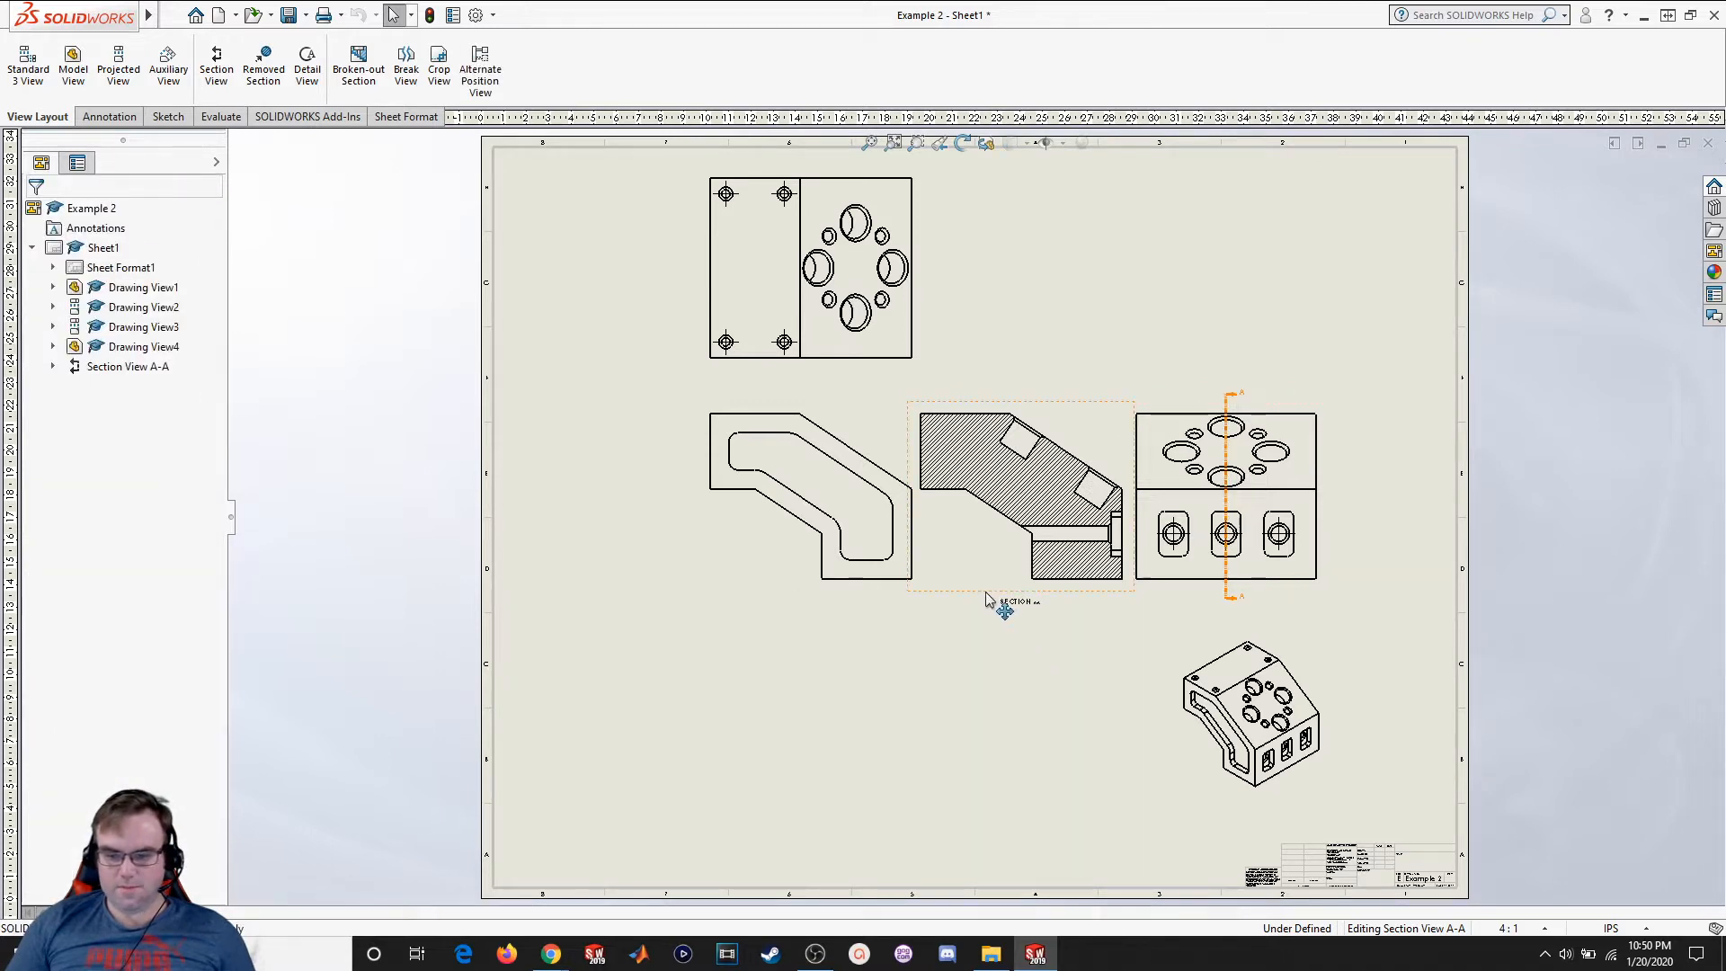
Break the alignment of section view A-A and move it below the front view
drag(996, 601, 1065, 683)
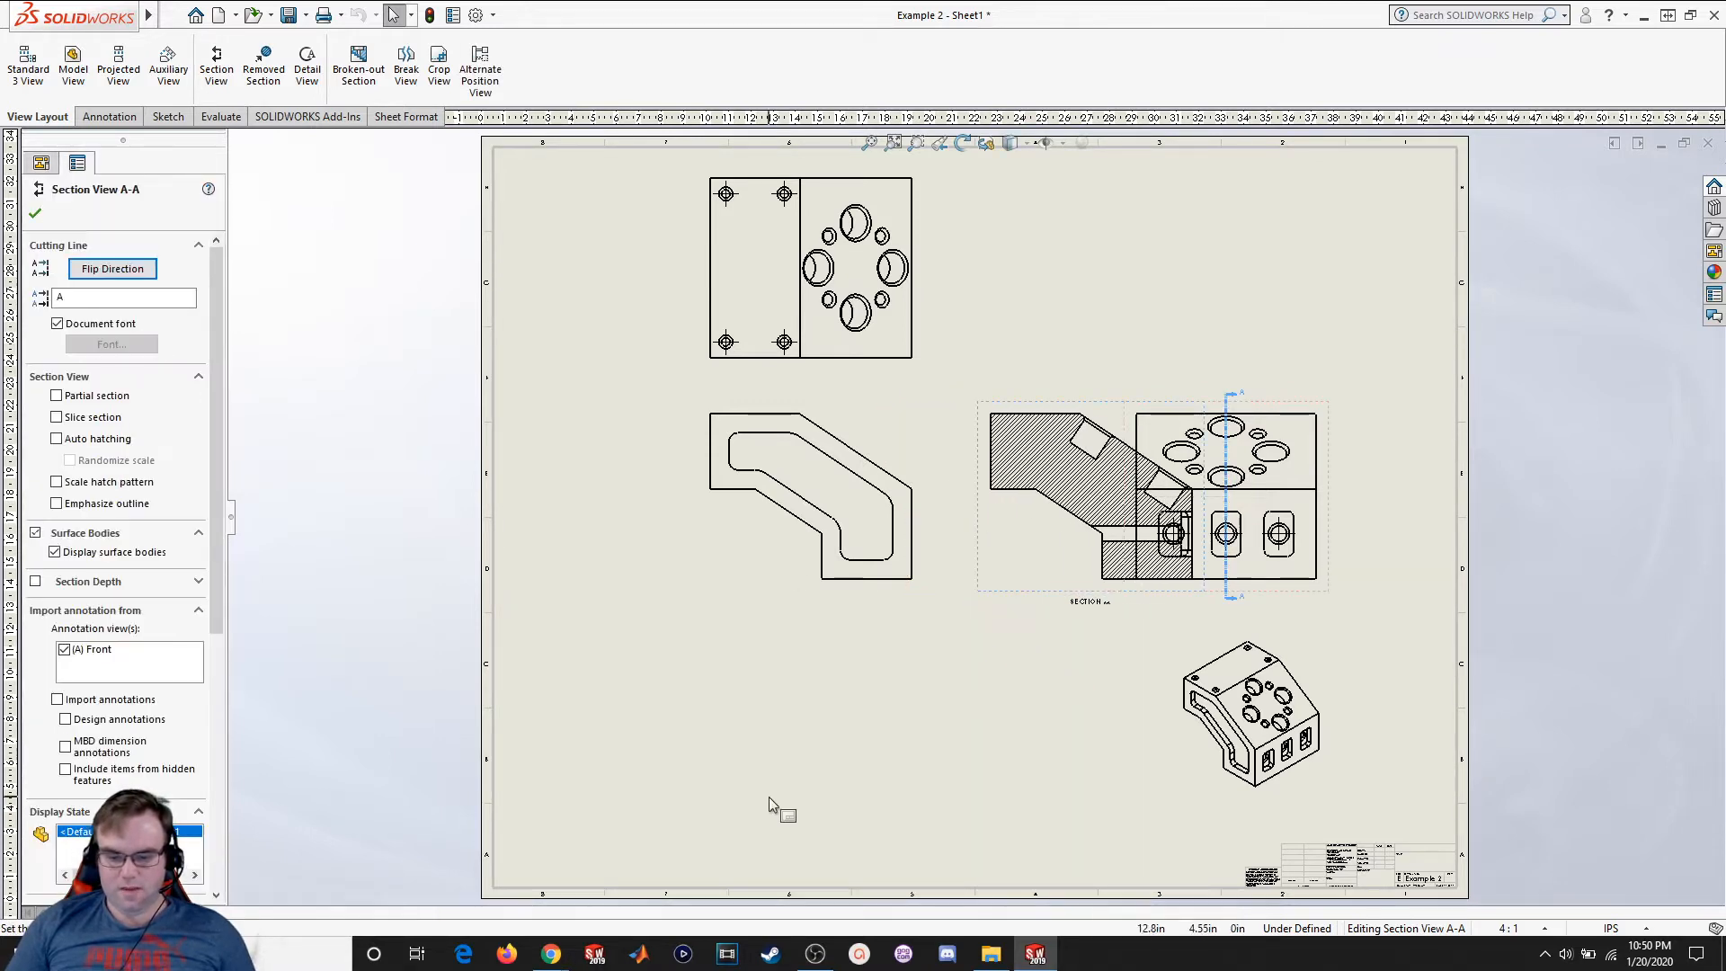
right_click(1022, 600)
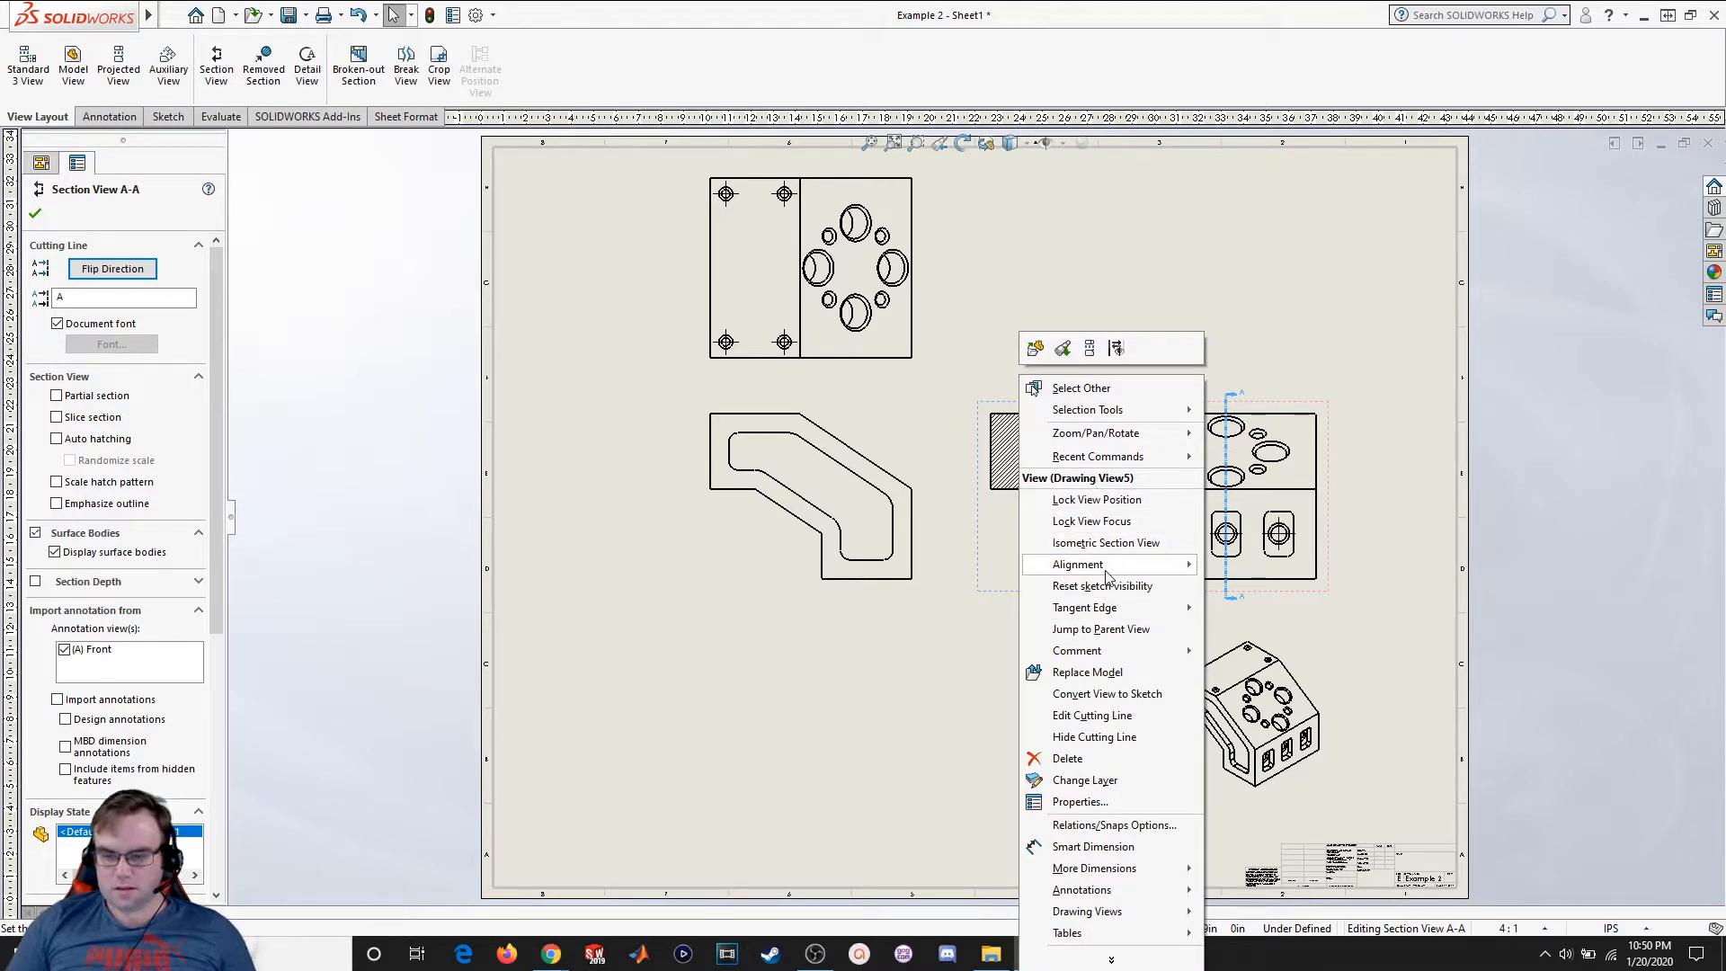
mouse_move(1108, 575)
click(1263, 565)
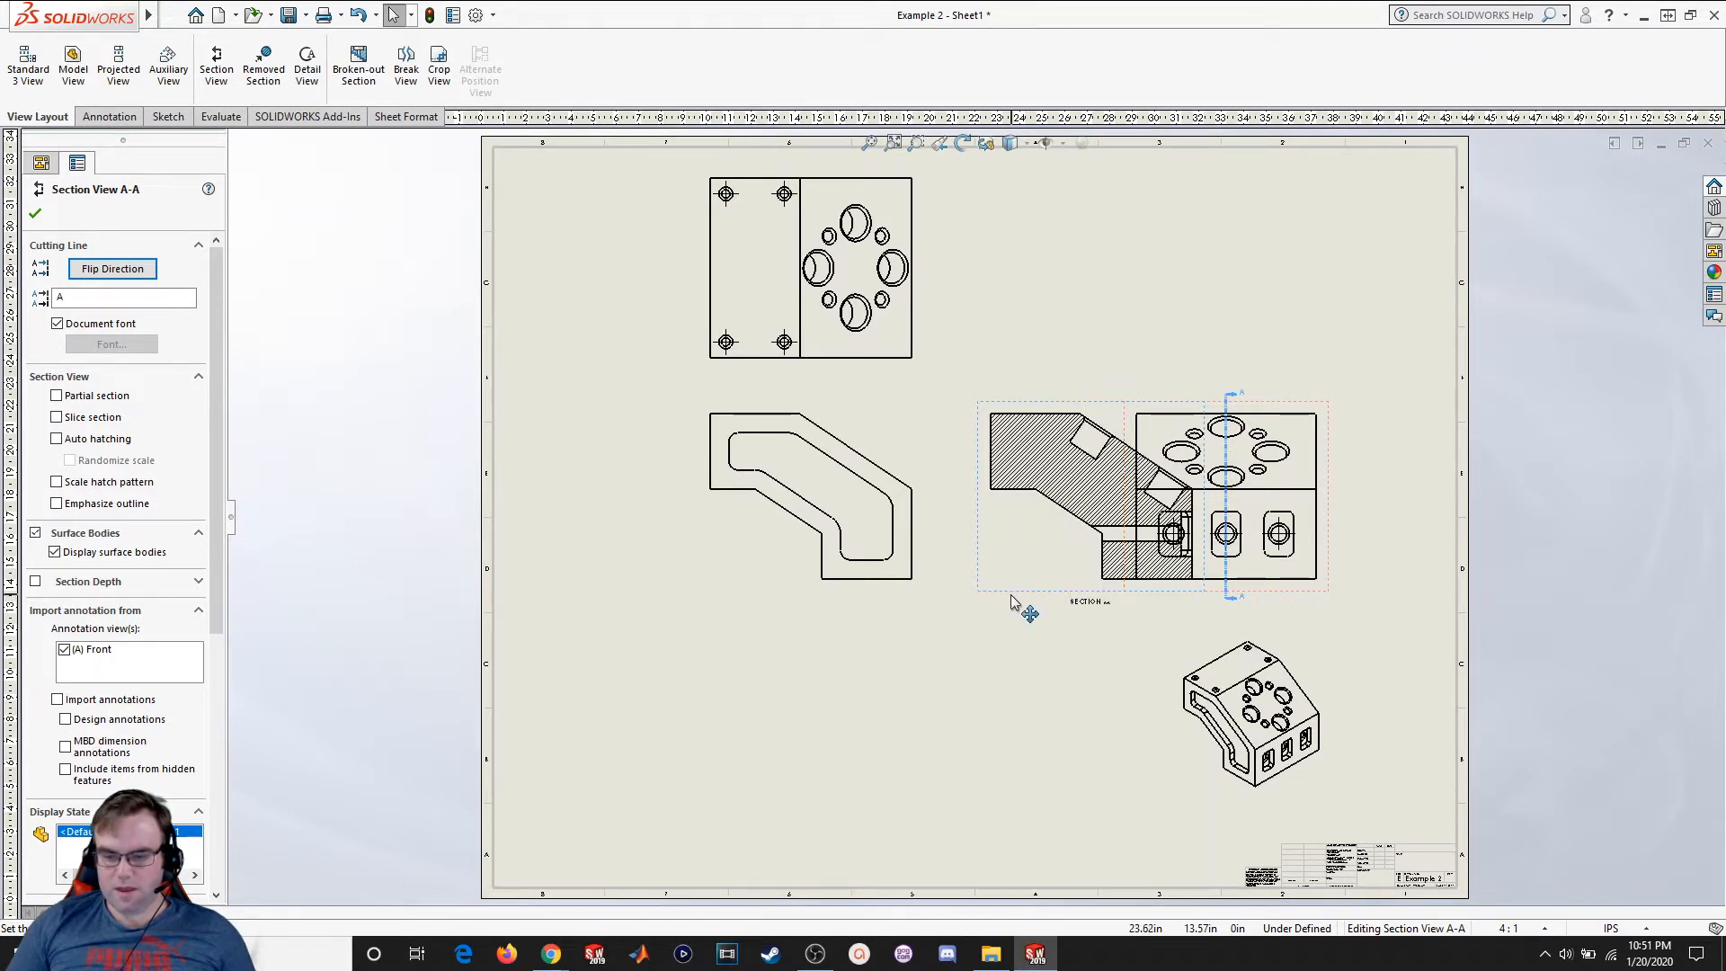
drag(1013, 601, 732, 827)
click(1034, 548)
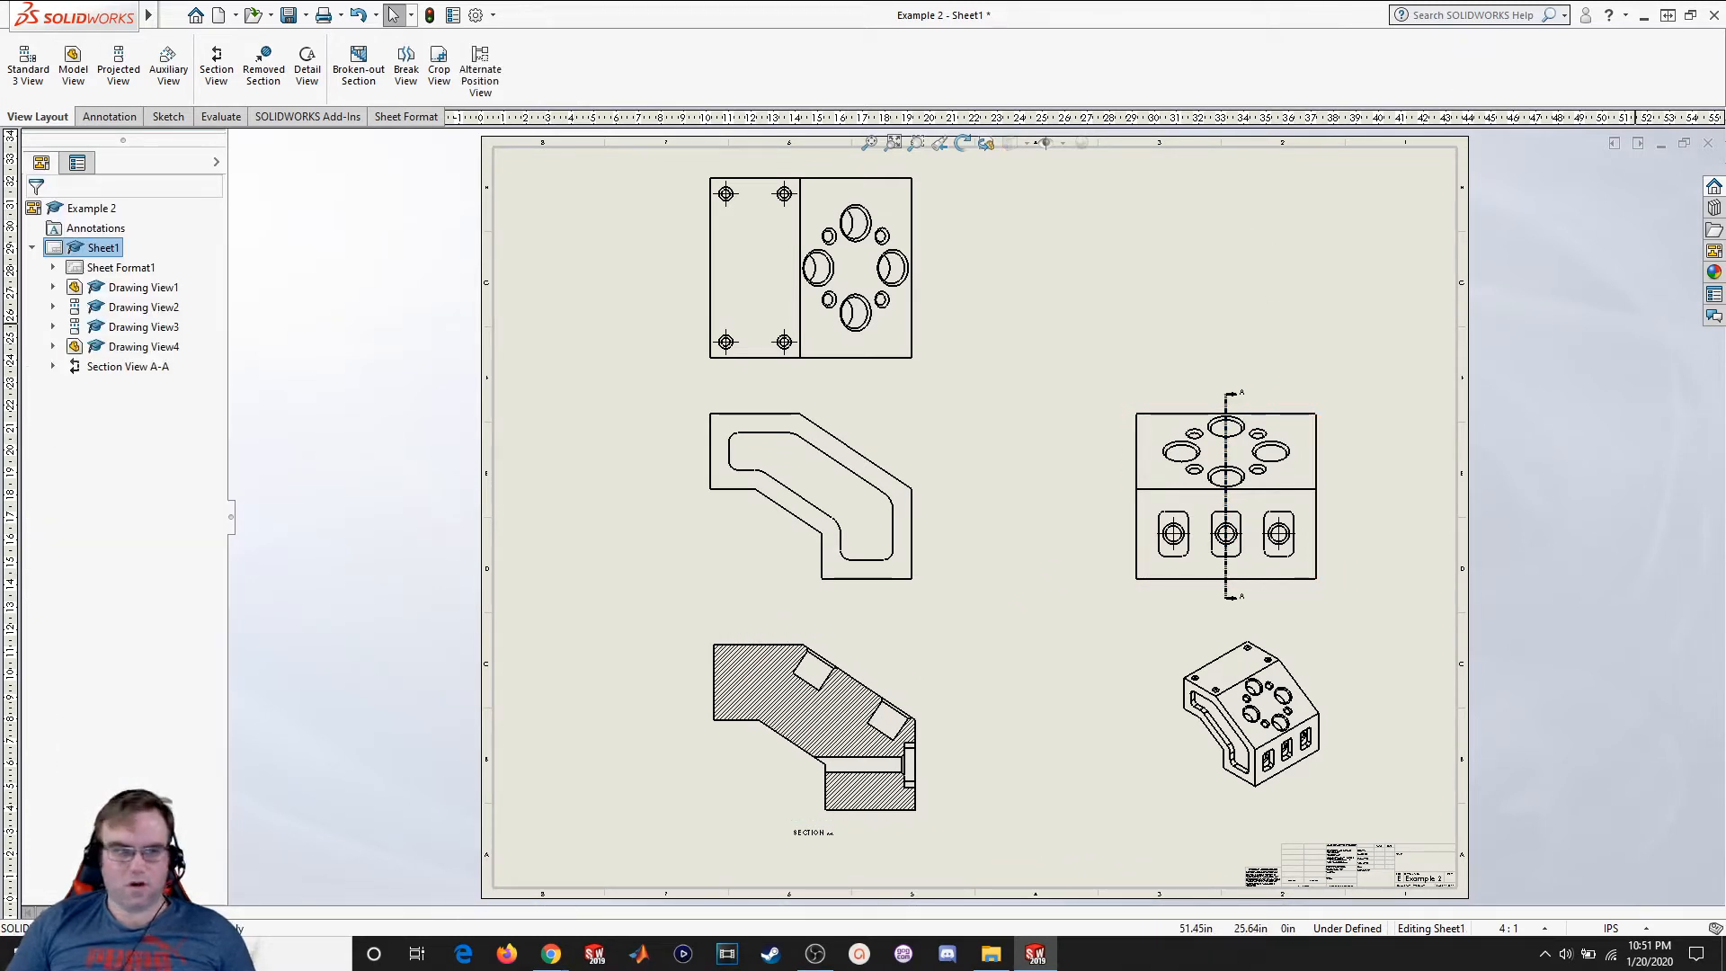
Create an auxiliary view from the outer angled edge of the front view and place it up along its projection direction
mouse_move(1725, 324)
mouse_down()
mouse_move(909, 341)
mouse_move(892, 2)
mouse_move(1725, 306)
mouse_up()
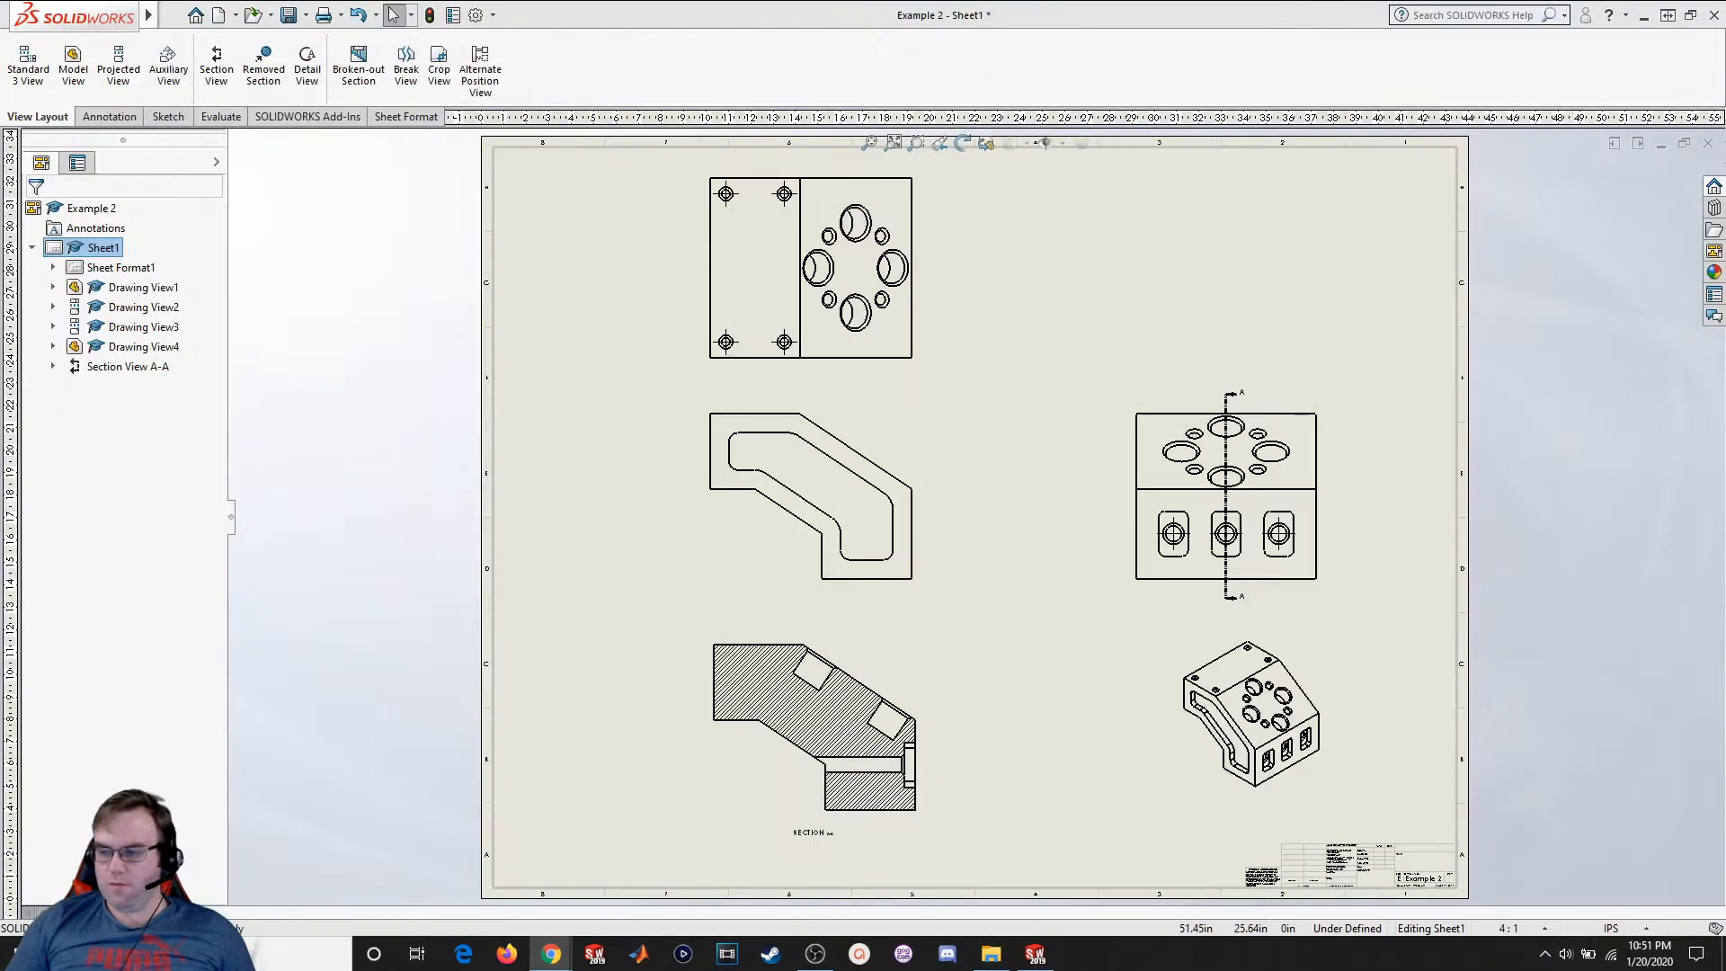
click(171, 76)
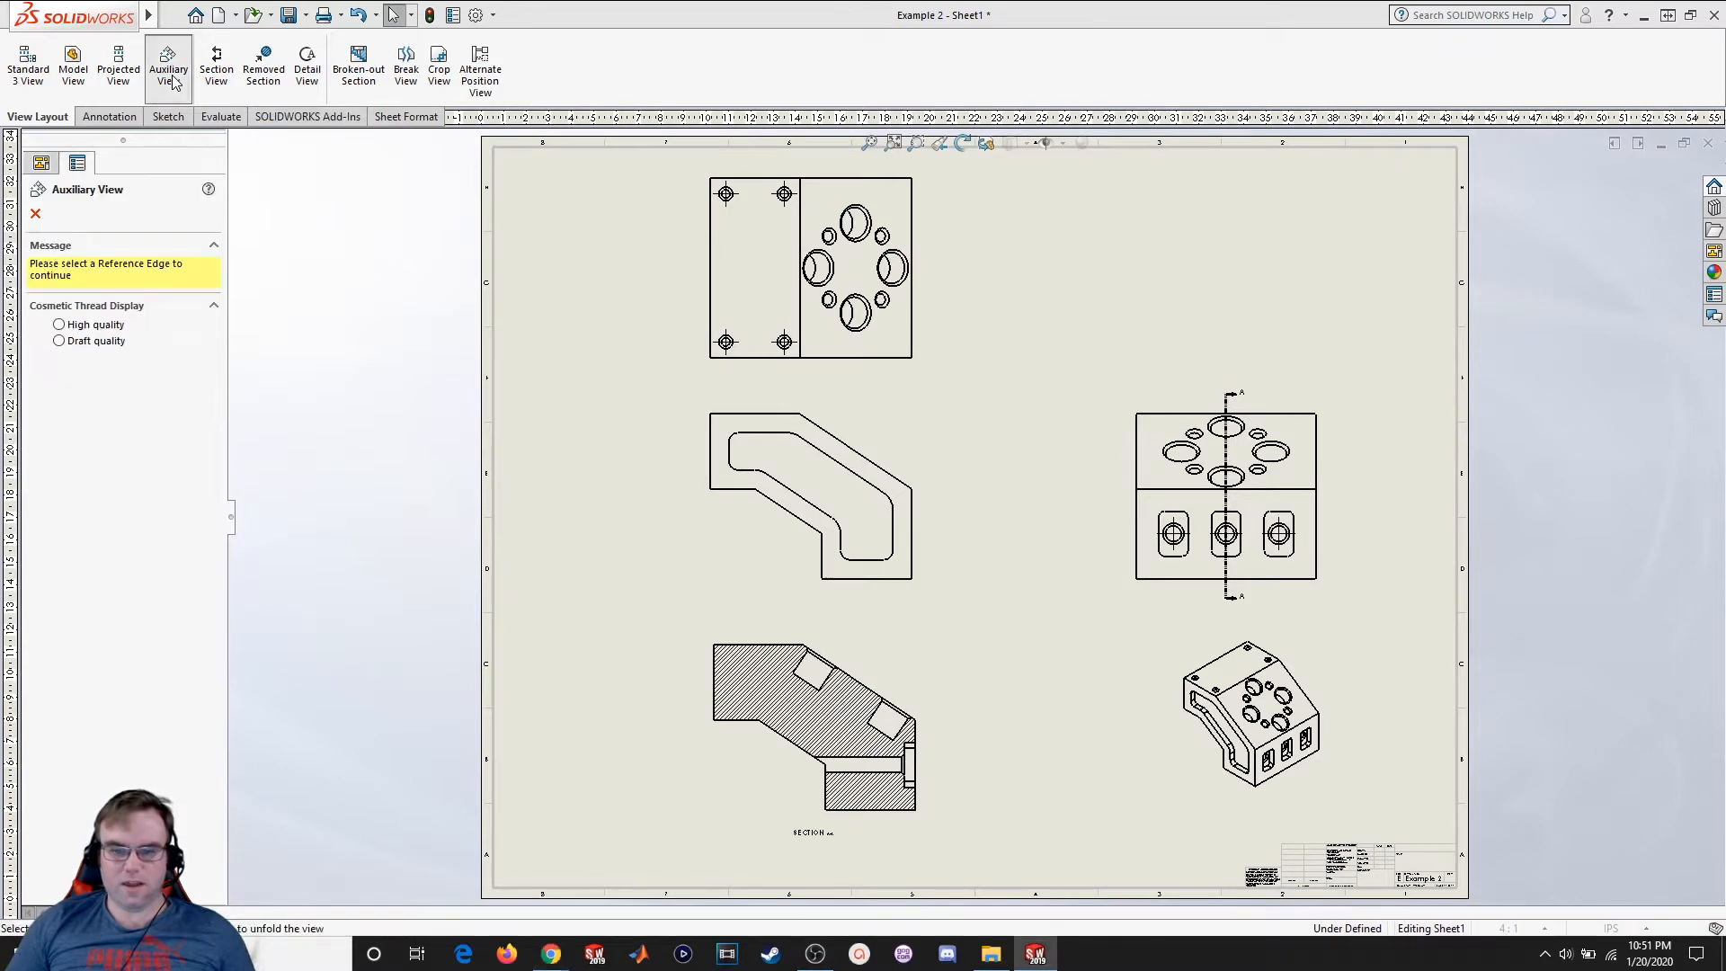
click(885, 477)
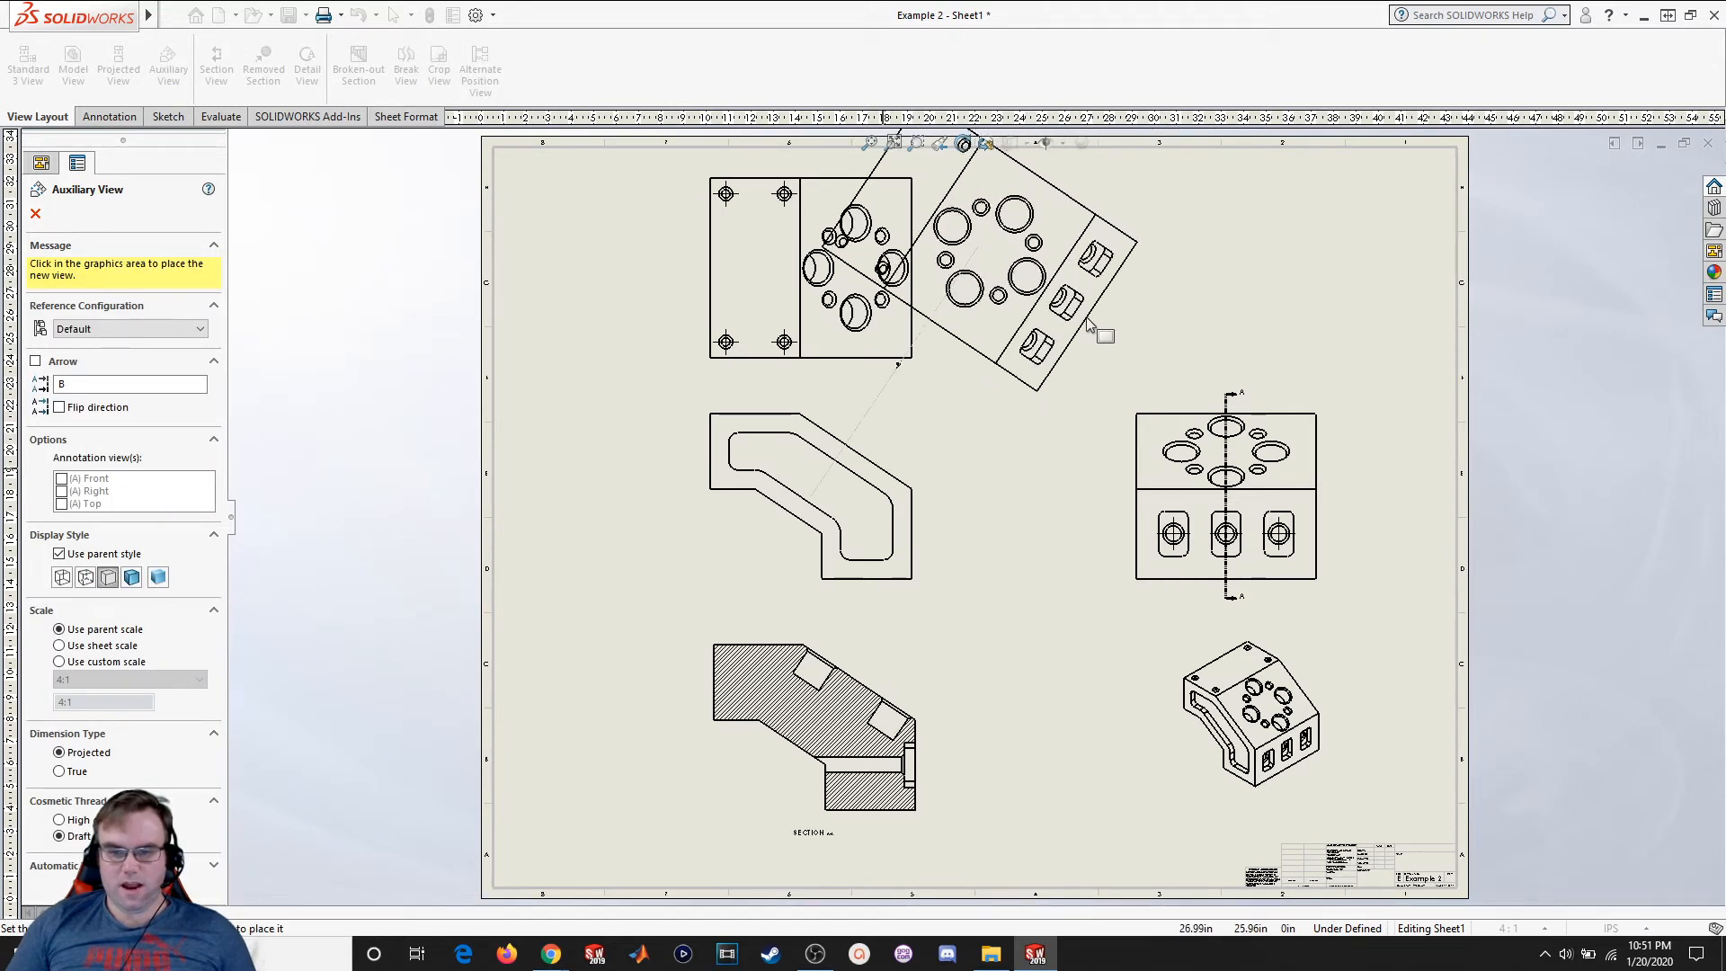
click(1085, 320)
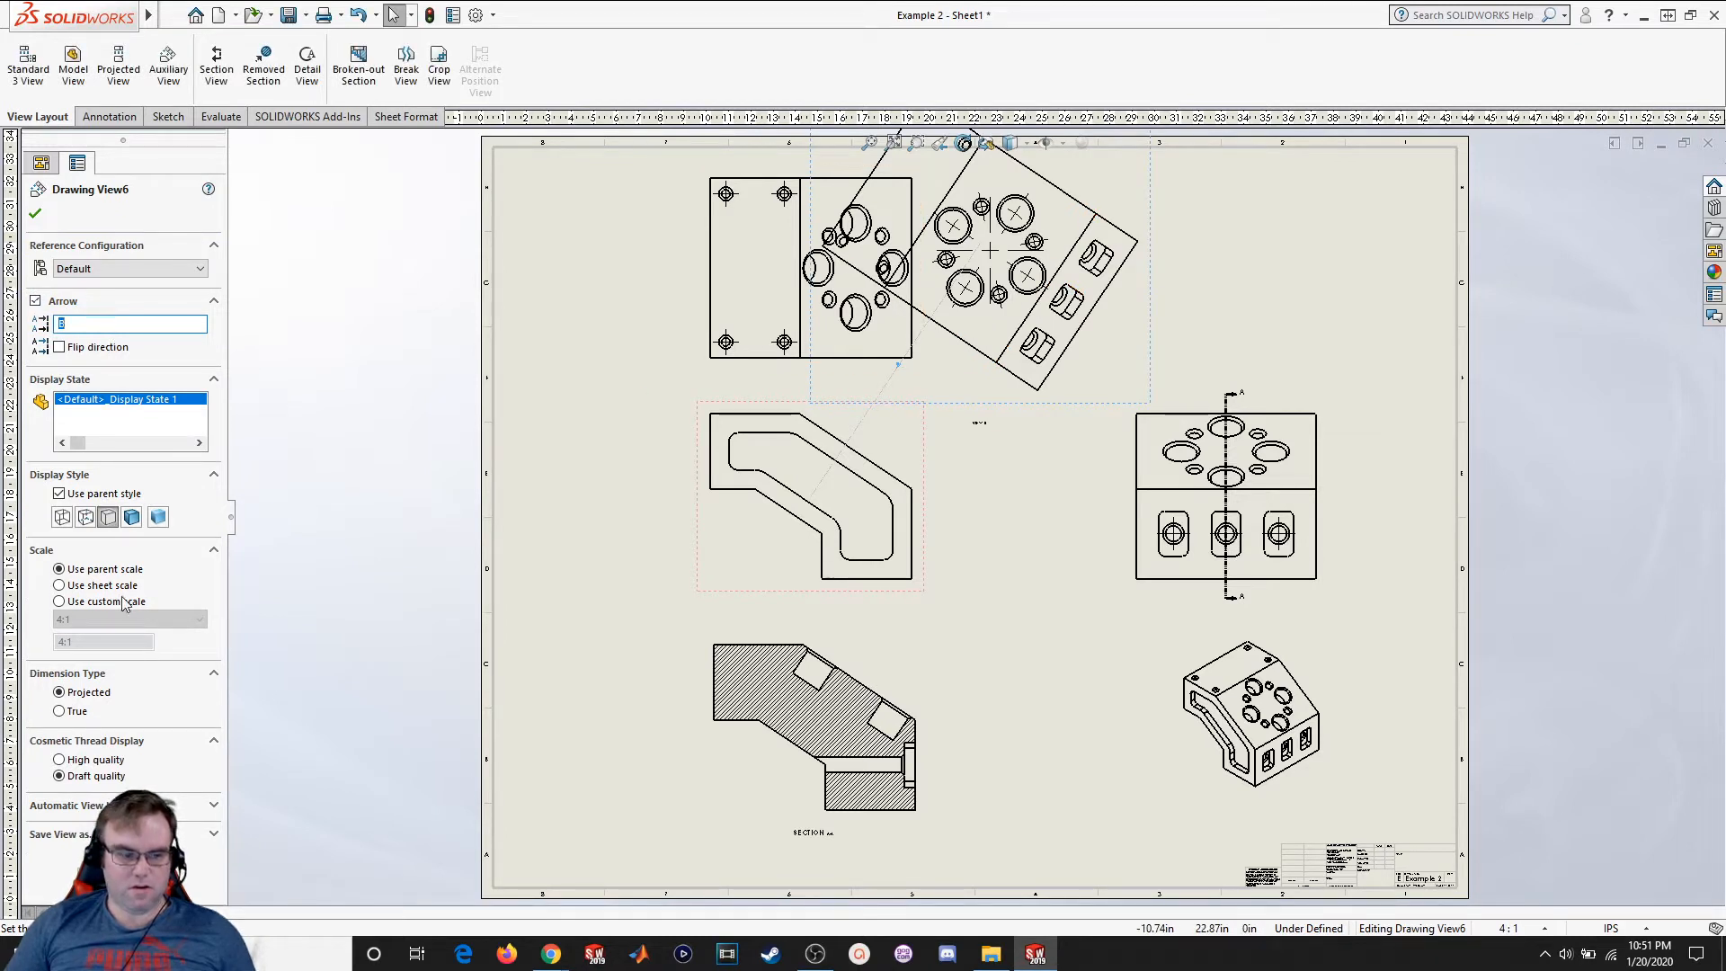
Give the auxiliary view a user-defined custom scale of 6:2, equal to 3:1
click(77, 609)
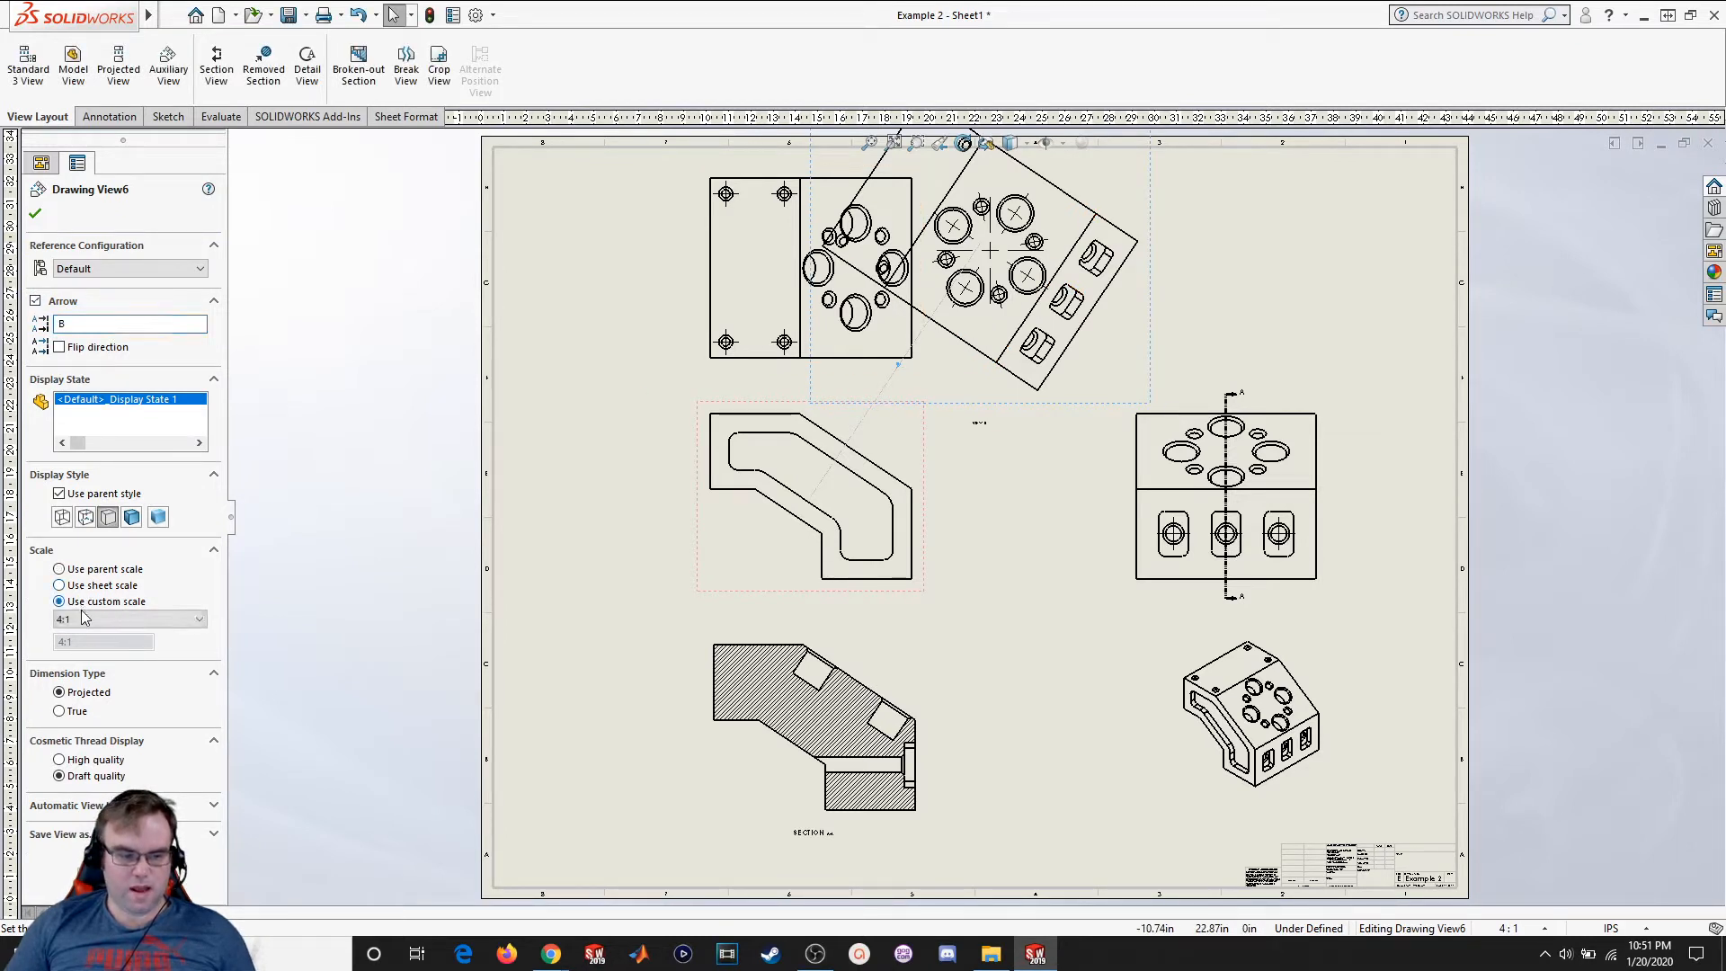
click(86, 619)
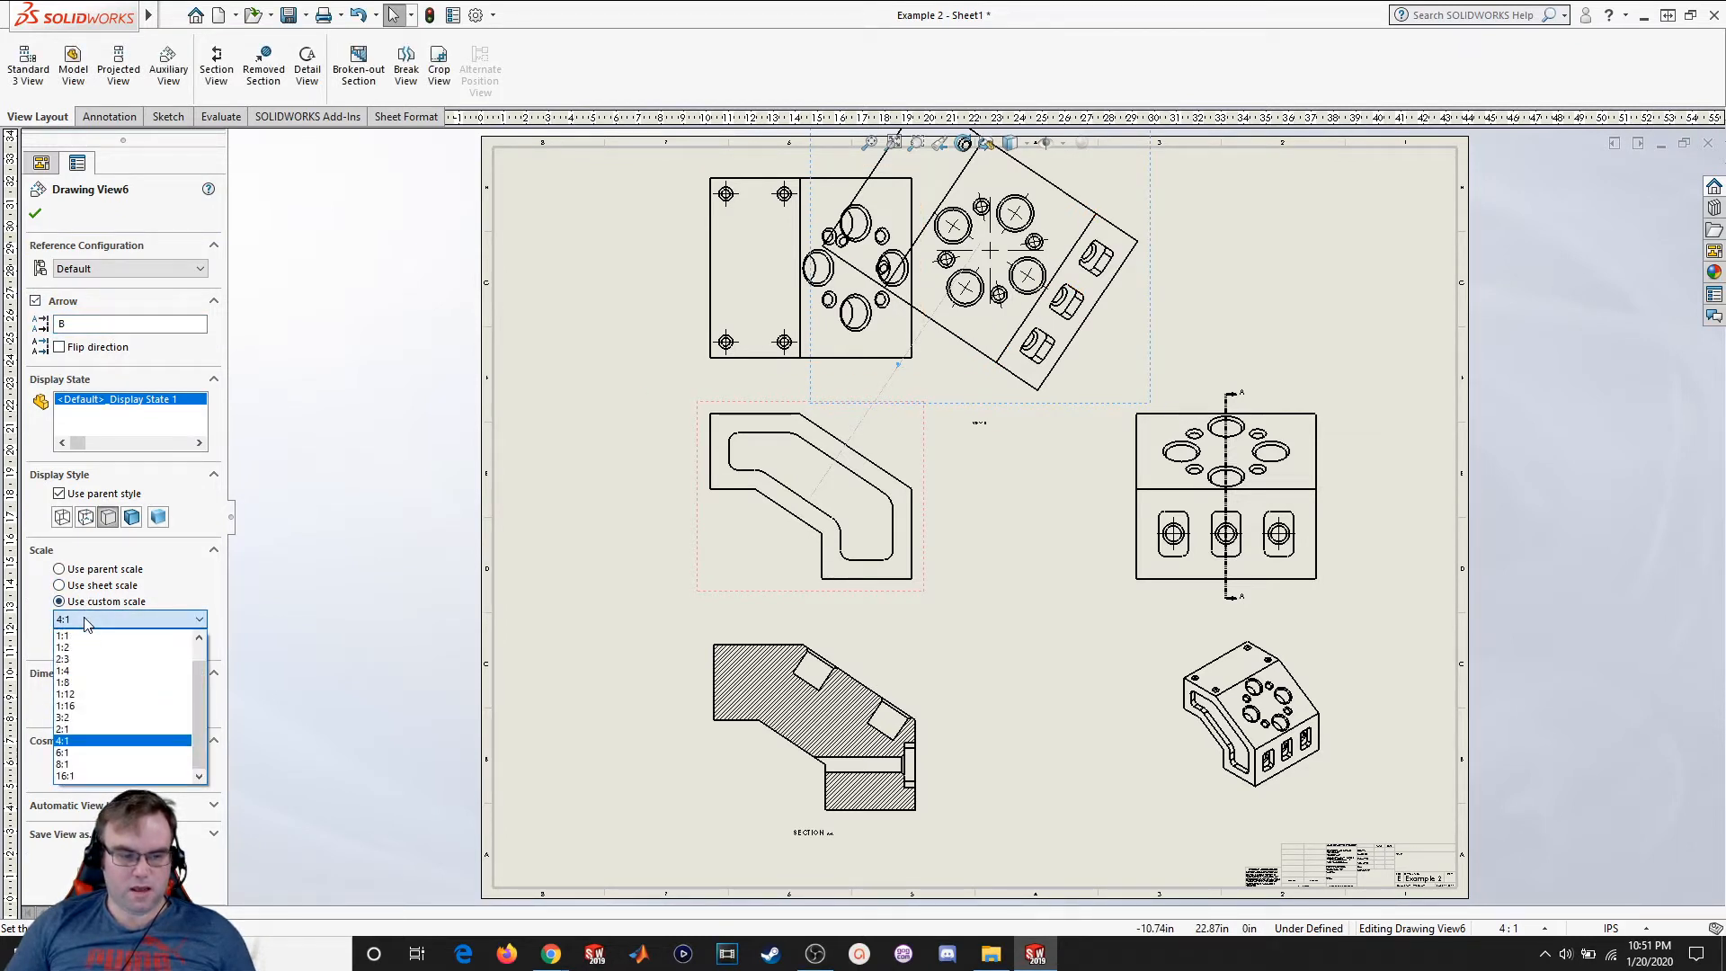
click(103, 728)
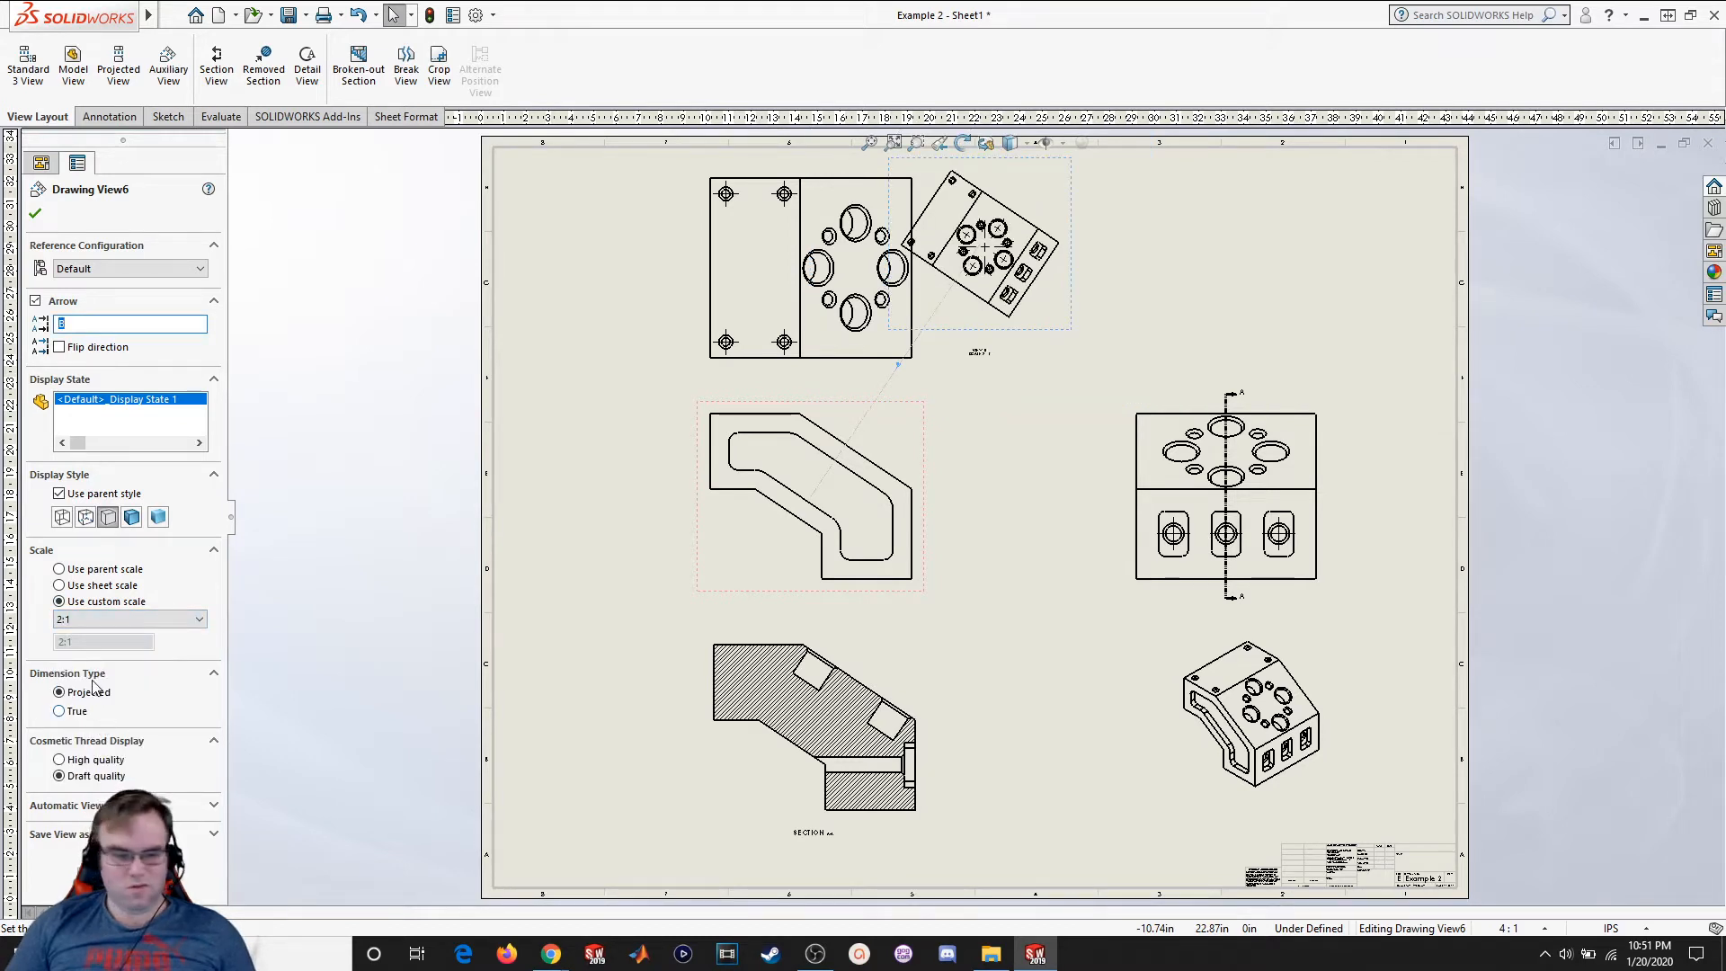
click(115, 619)
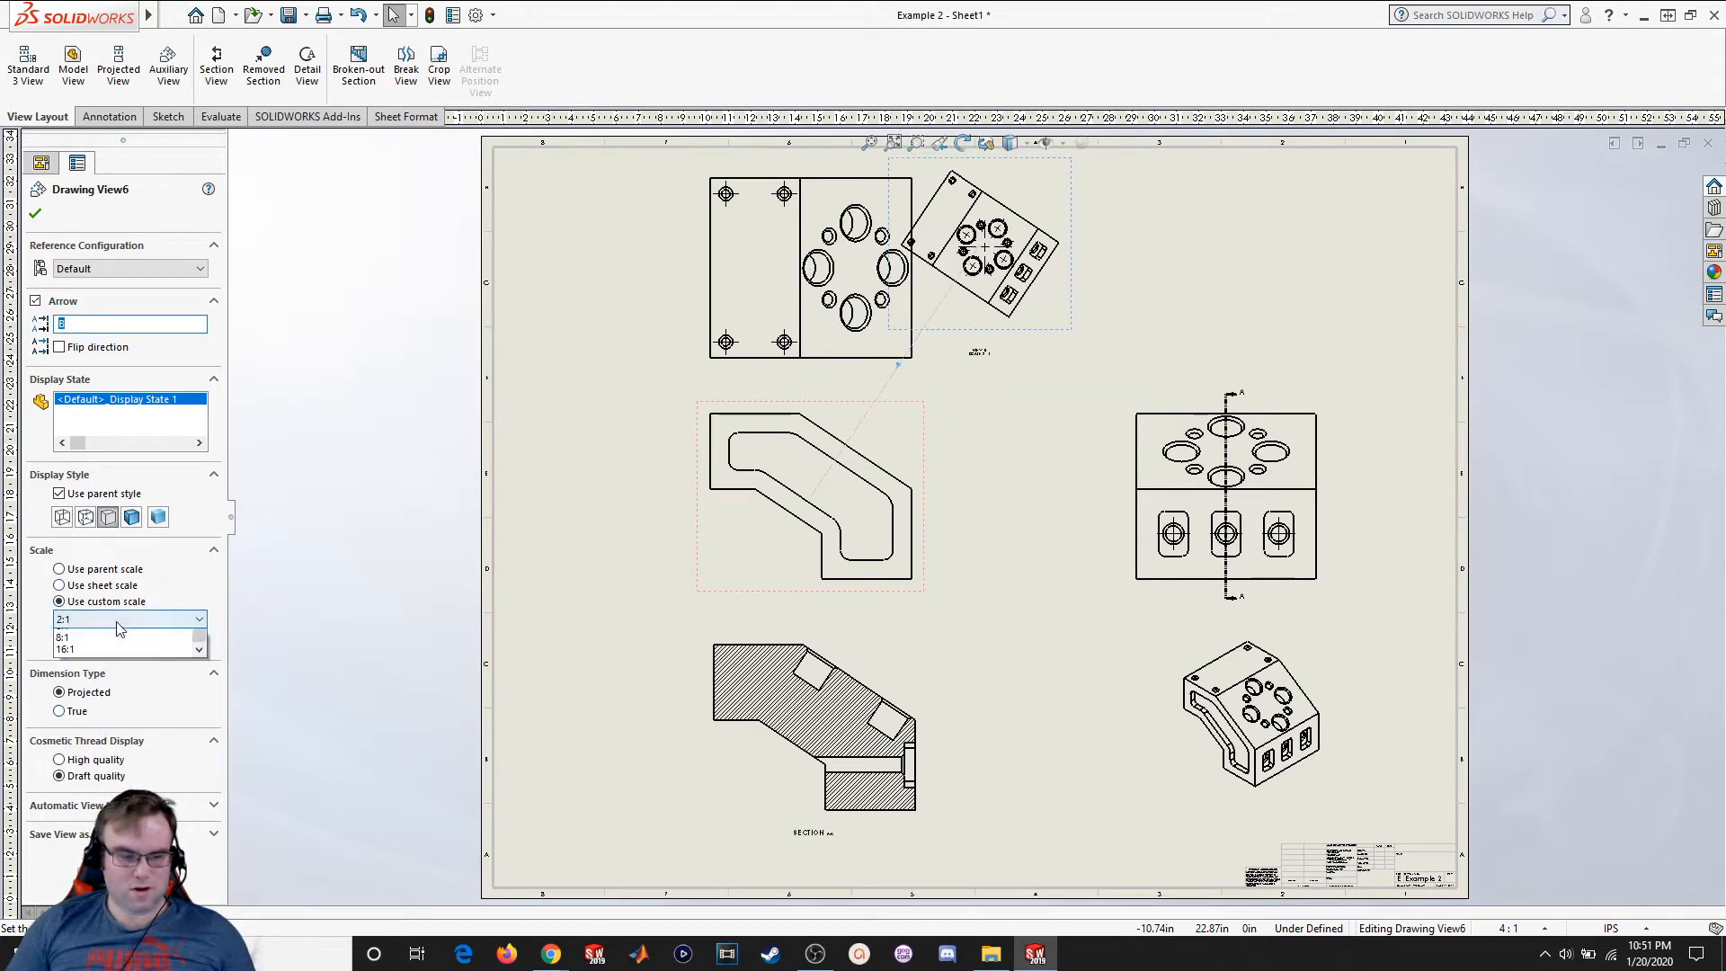
click(115, 636)
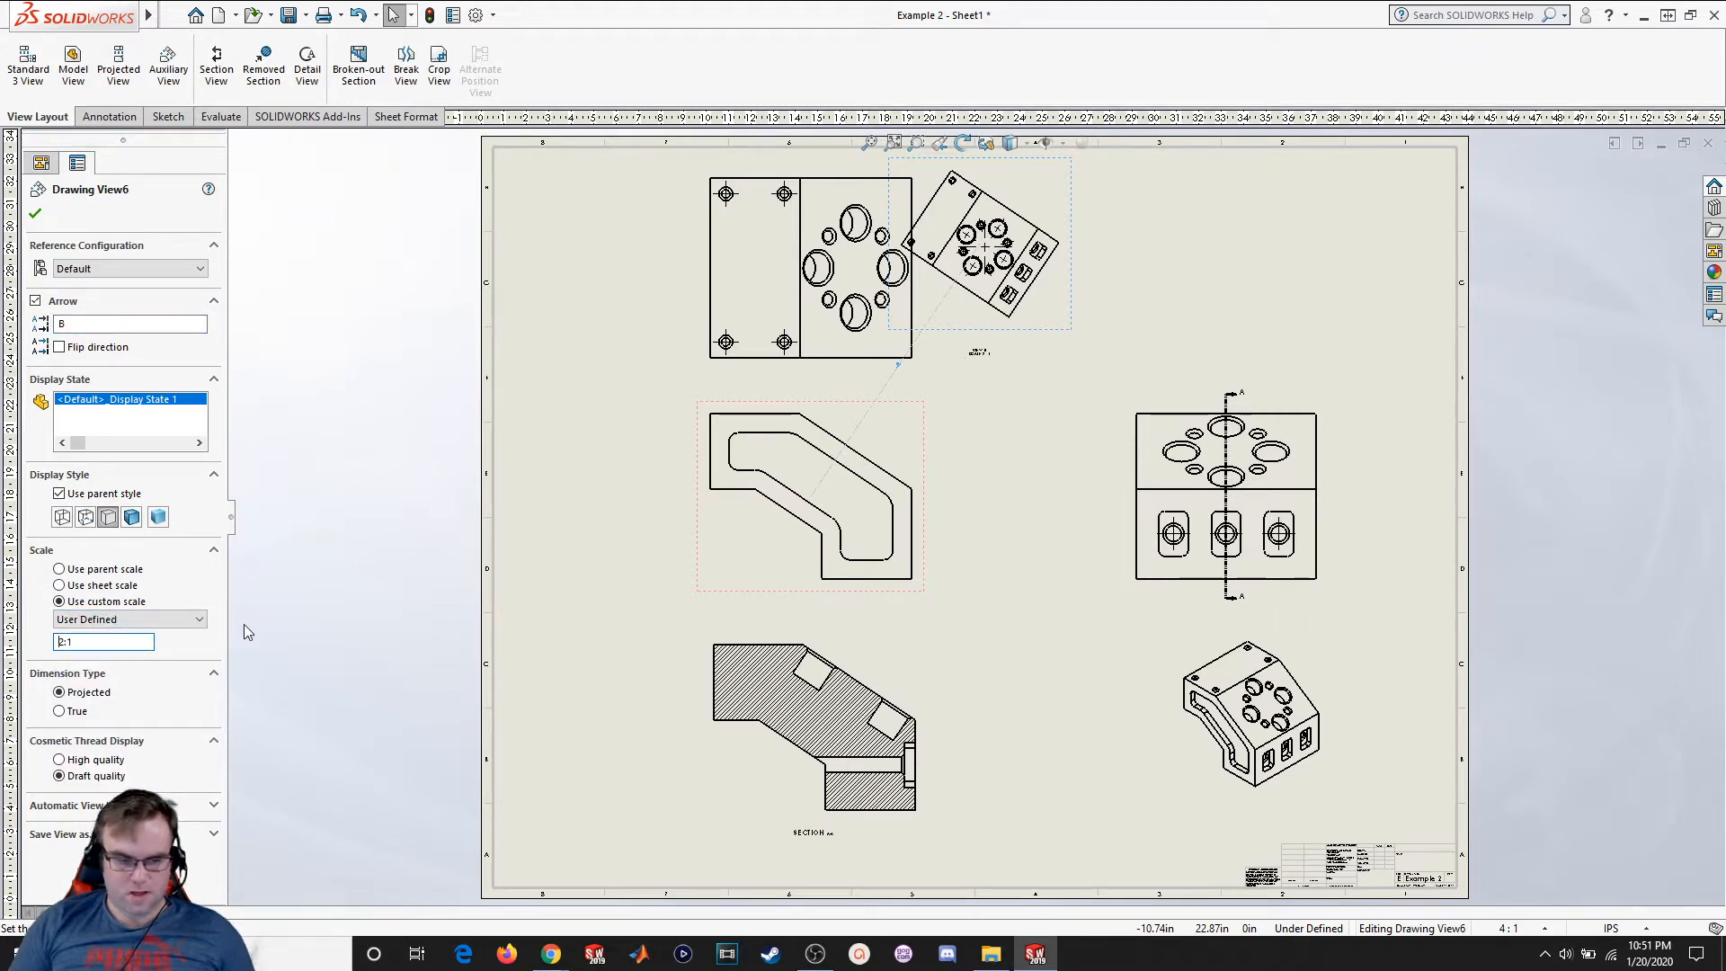
key(Delete)
text(5)
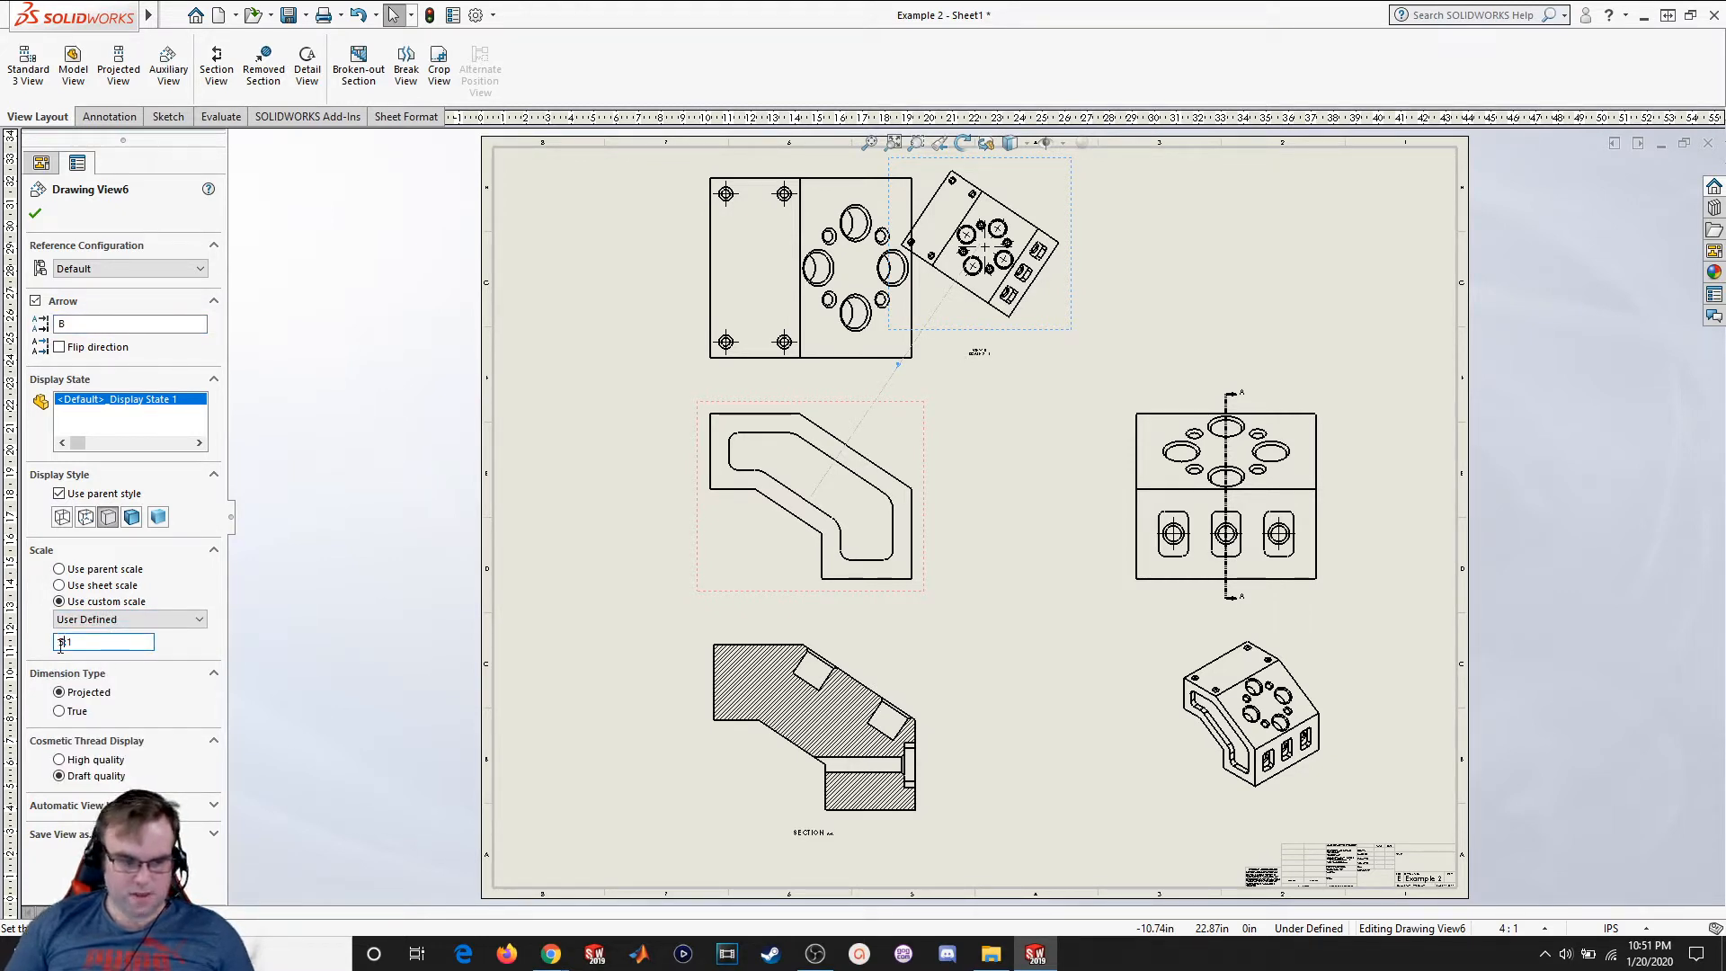
key(BackSpace)
text(2)
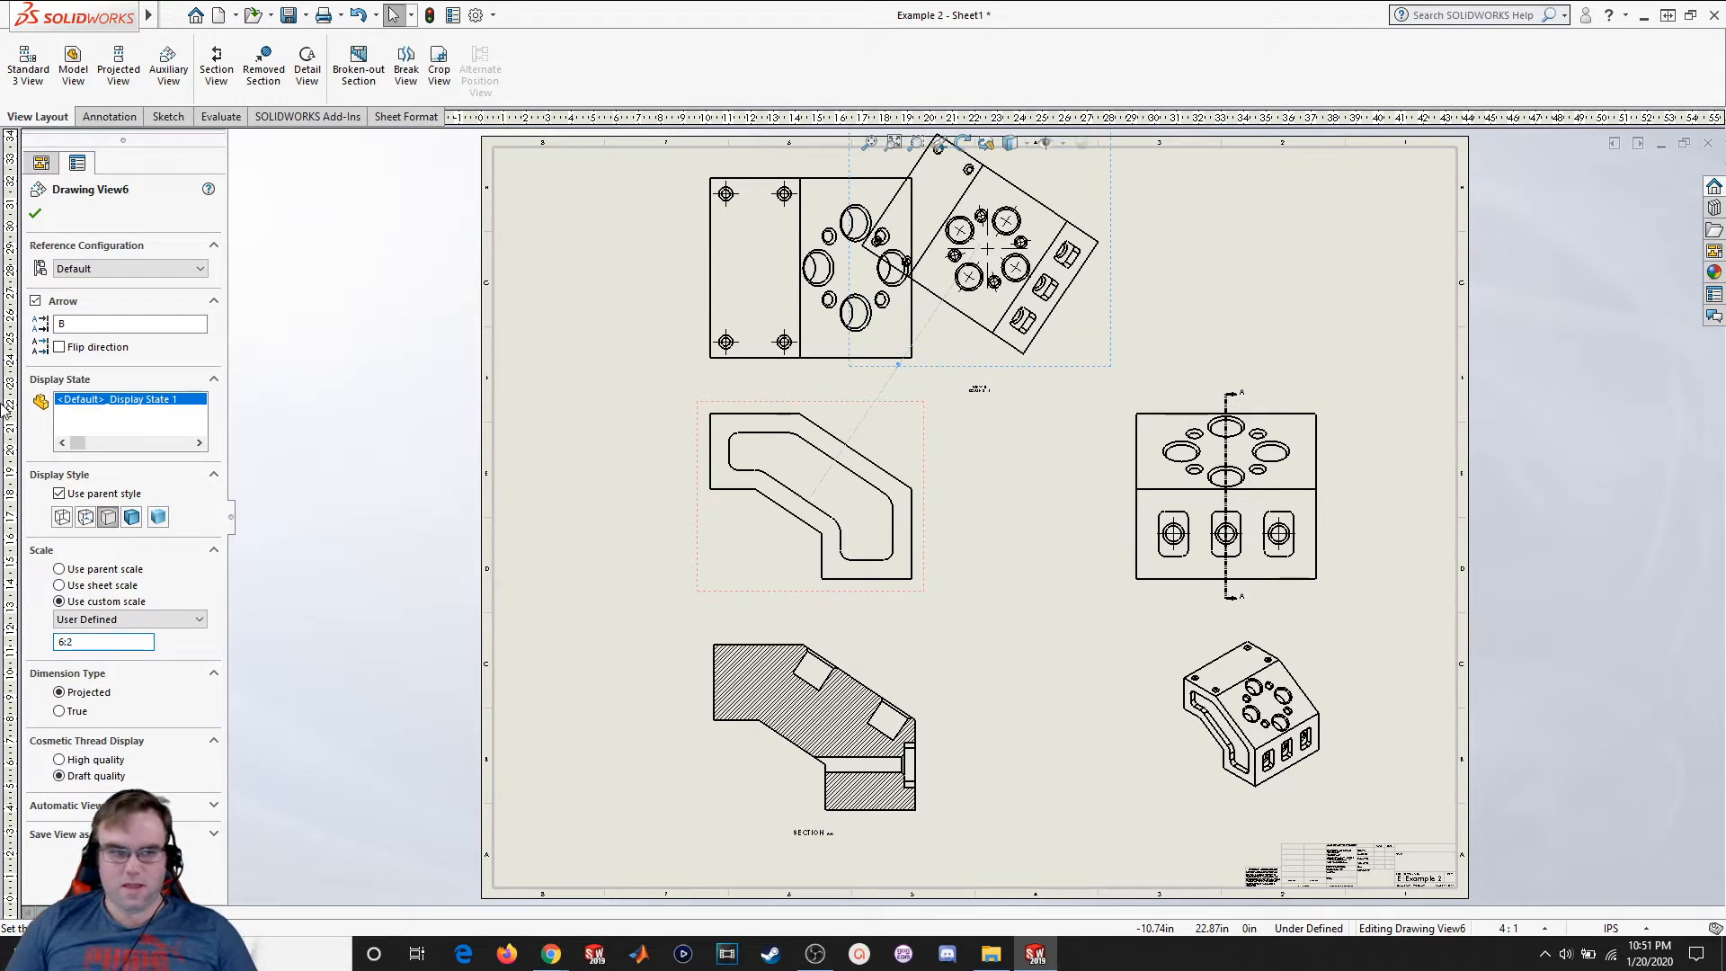
click(35, 213)
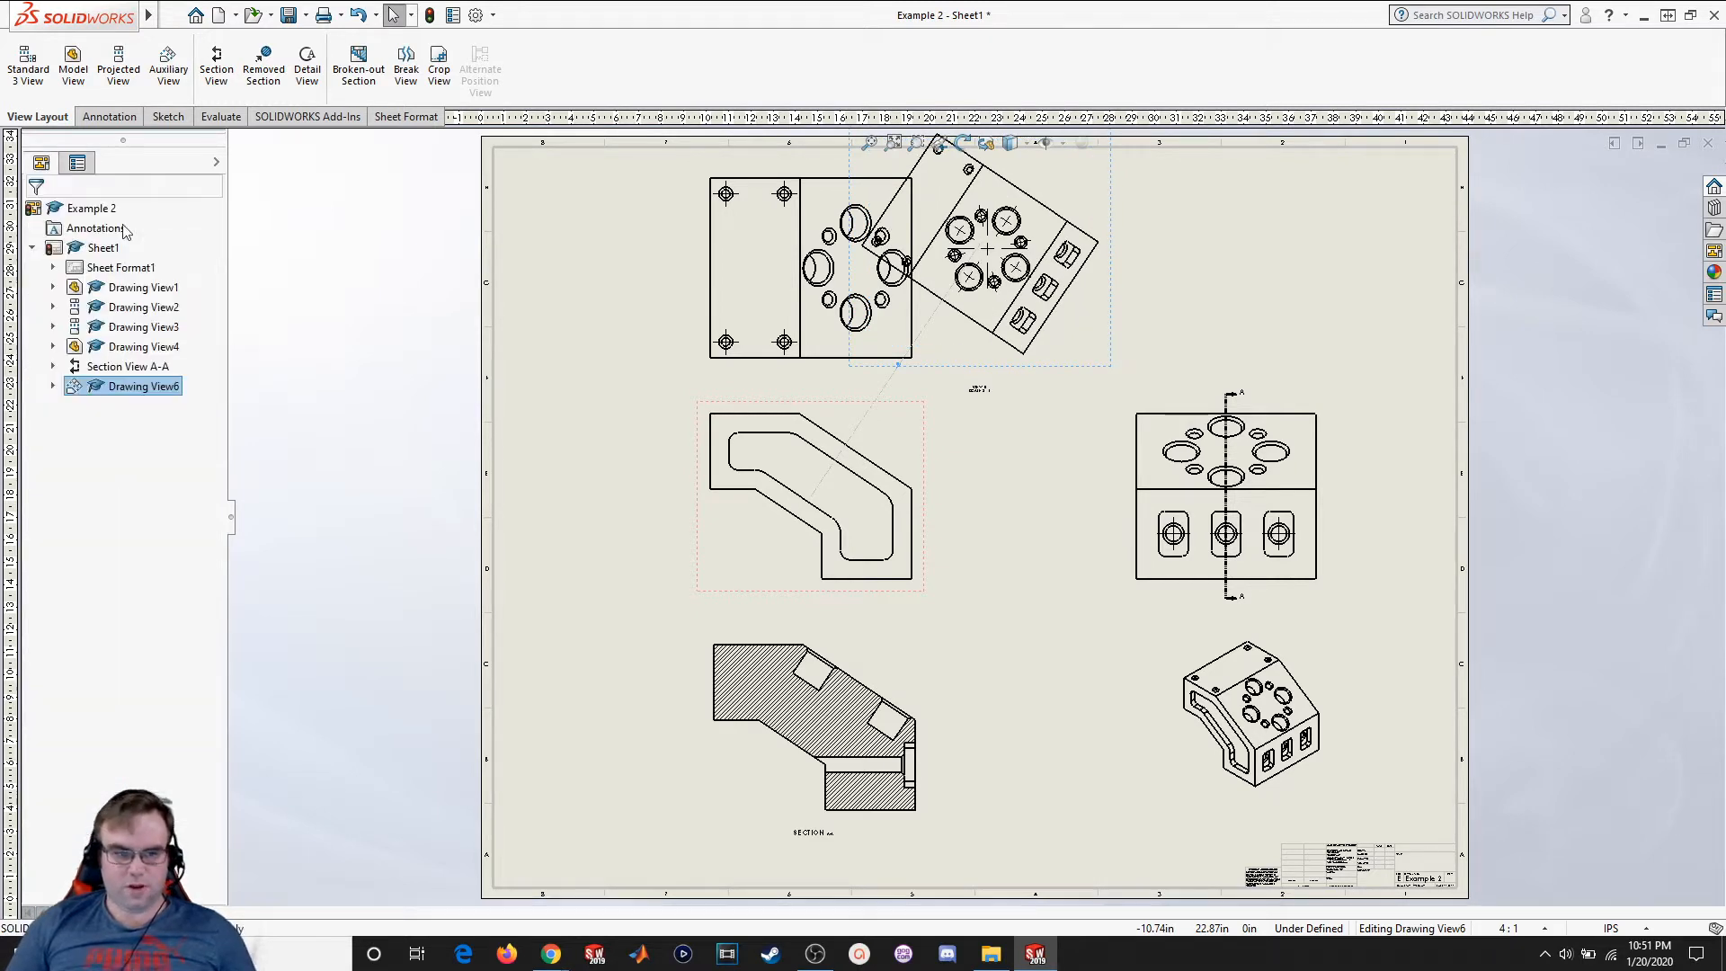
Break the alignment of the auxiliary view and move it above the right view
click(1092, 360)
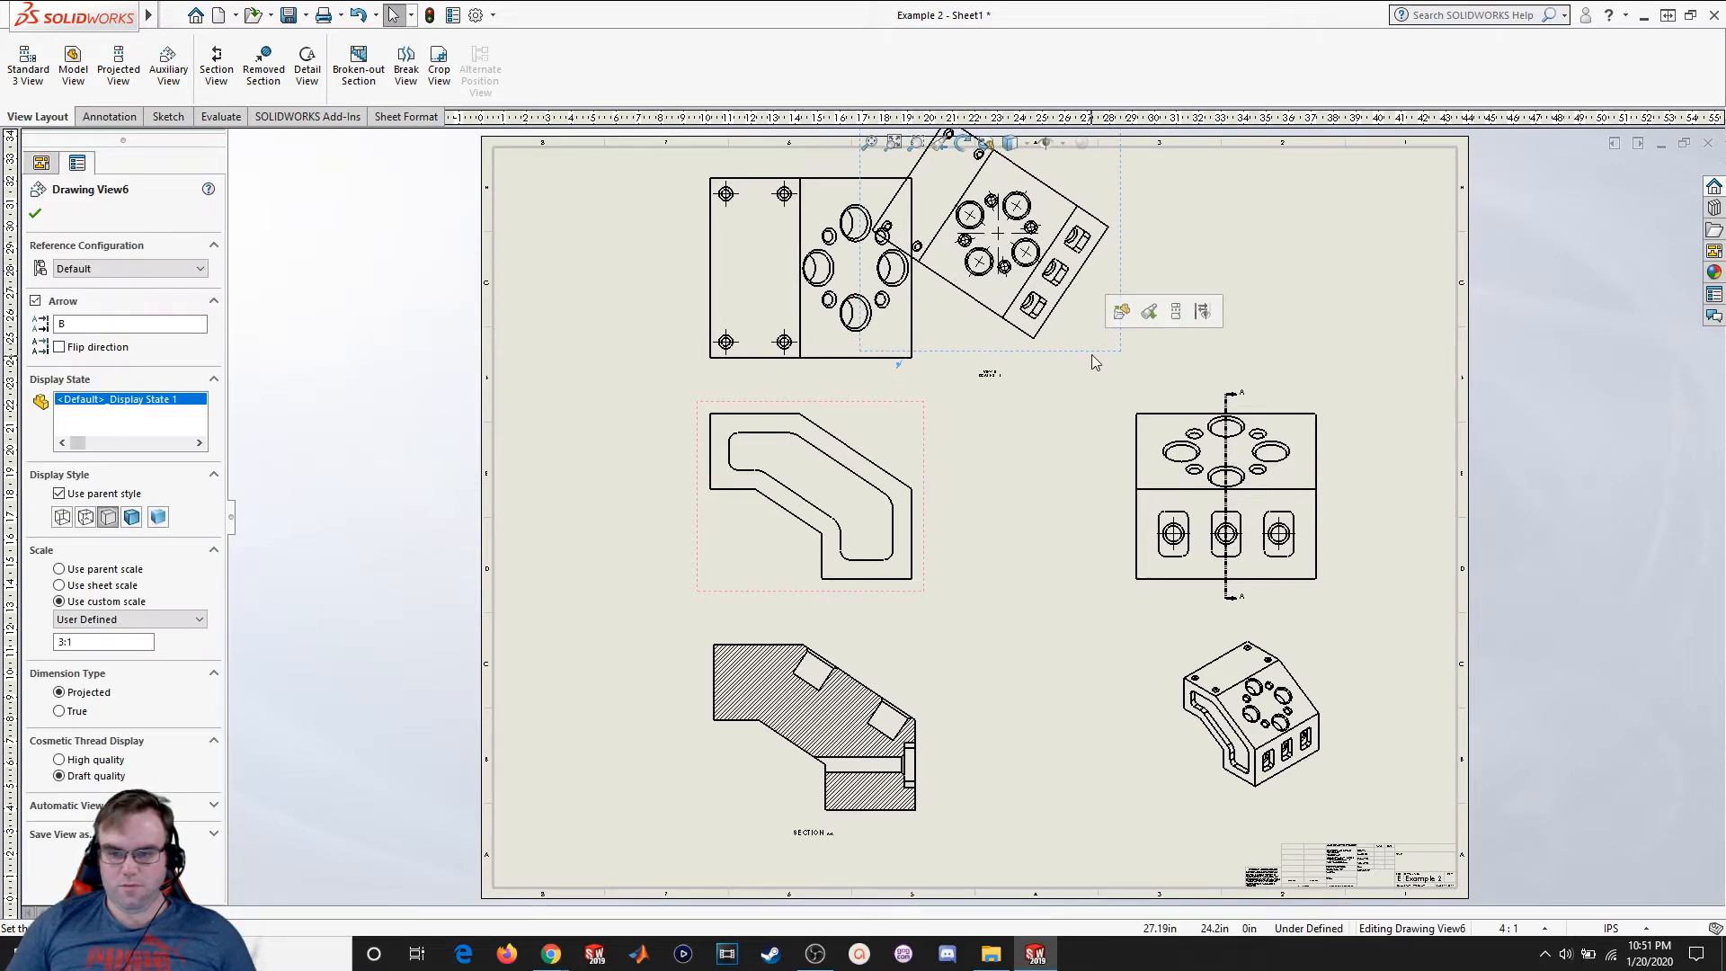
right_click(1093, 358)
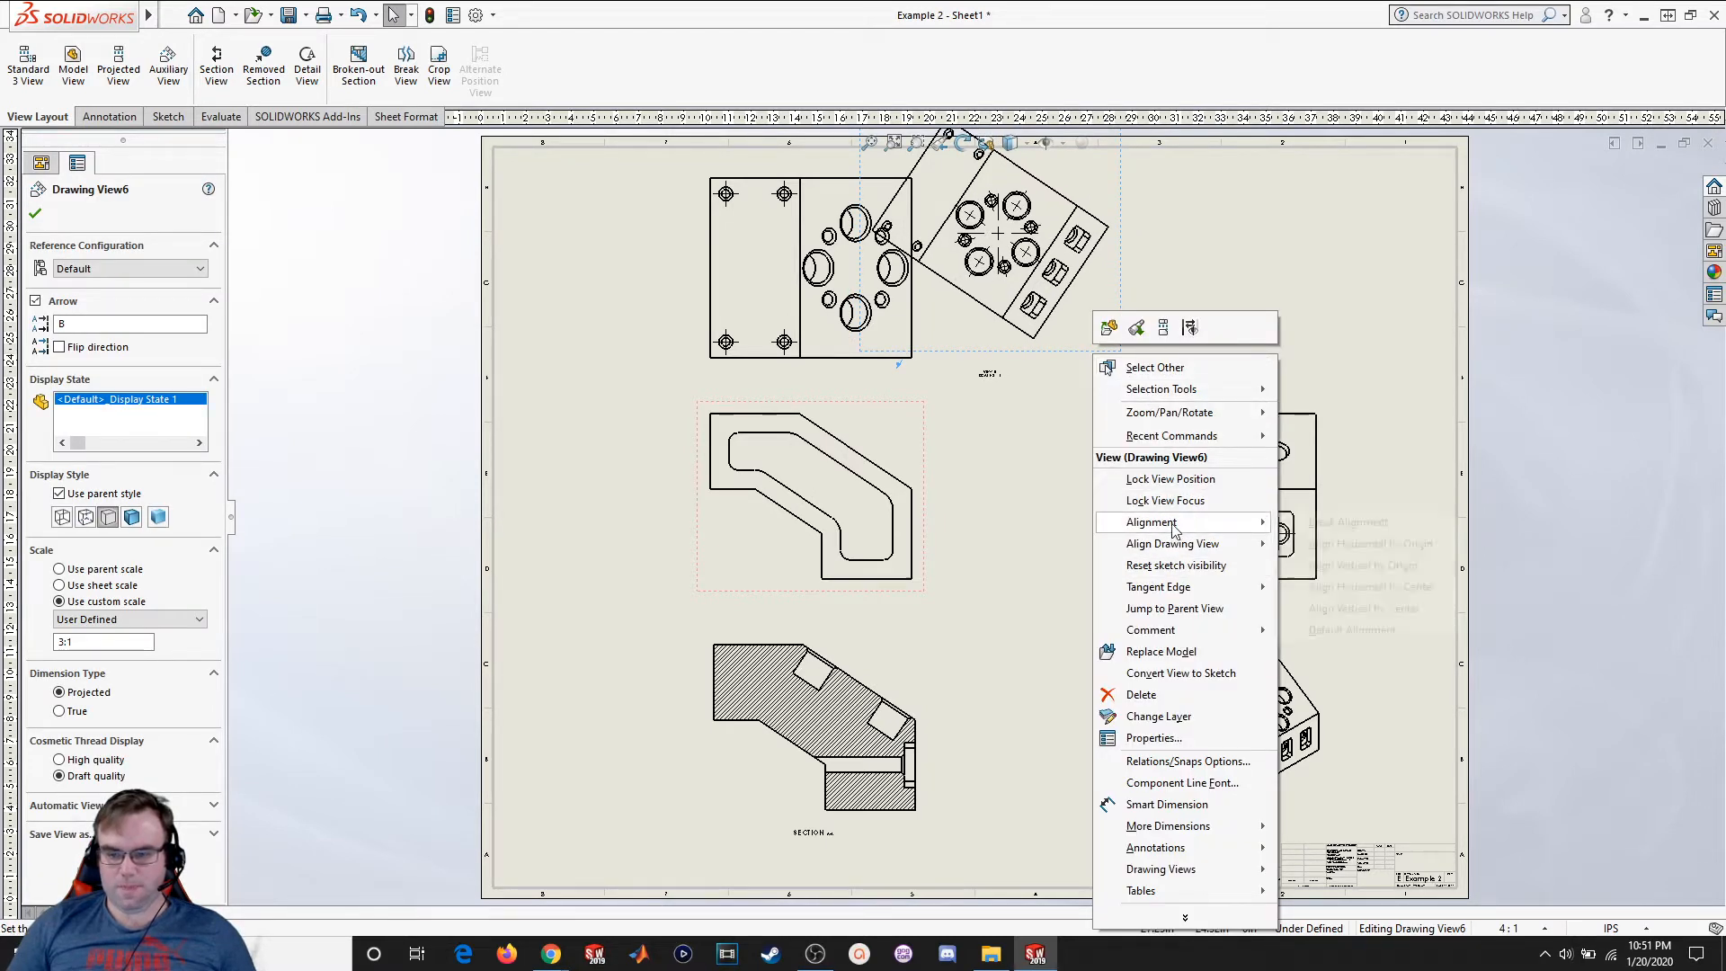
mouse_move(1173, 522)
click(1346, 523)
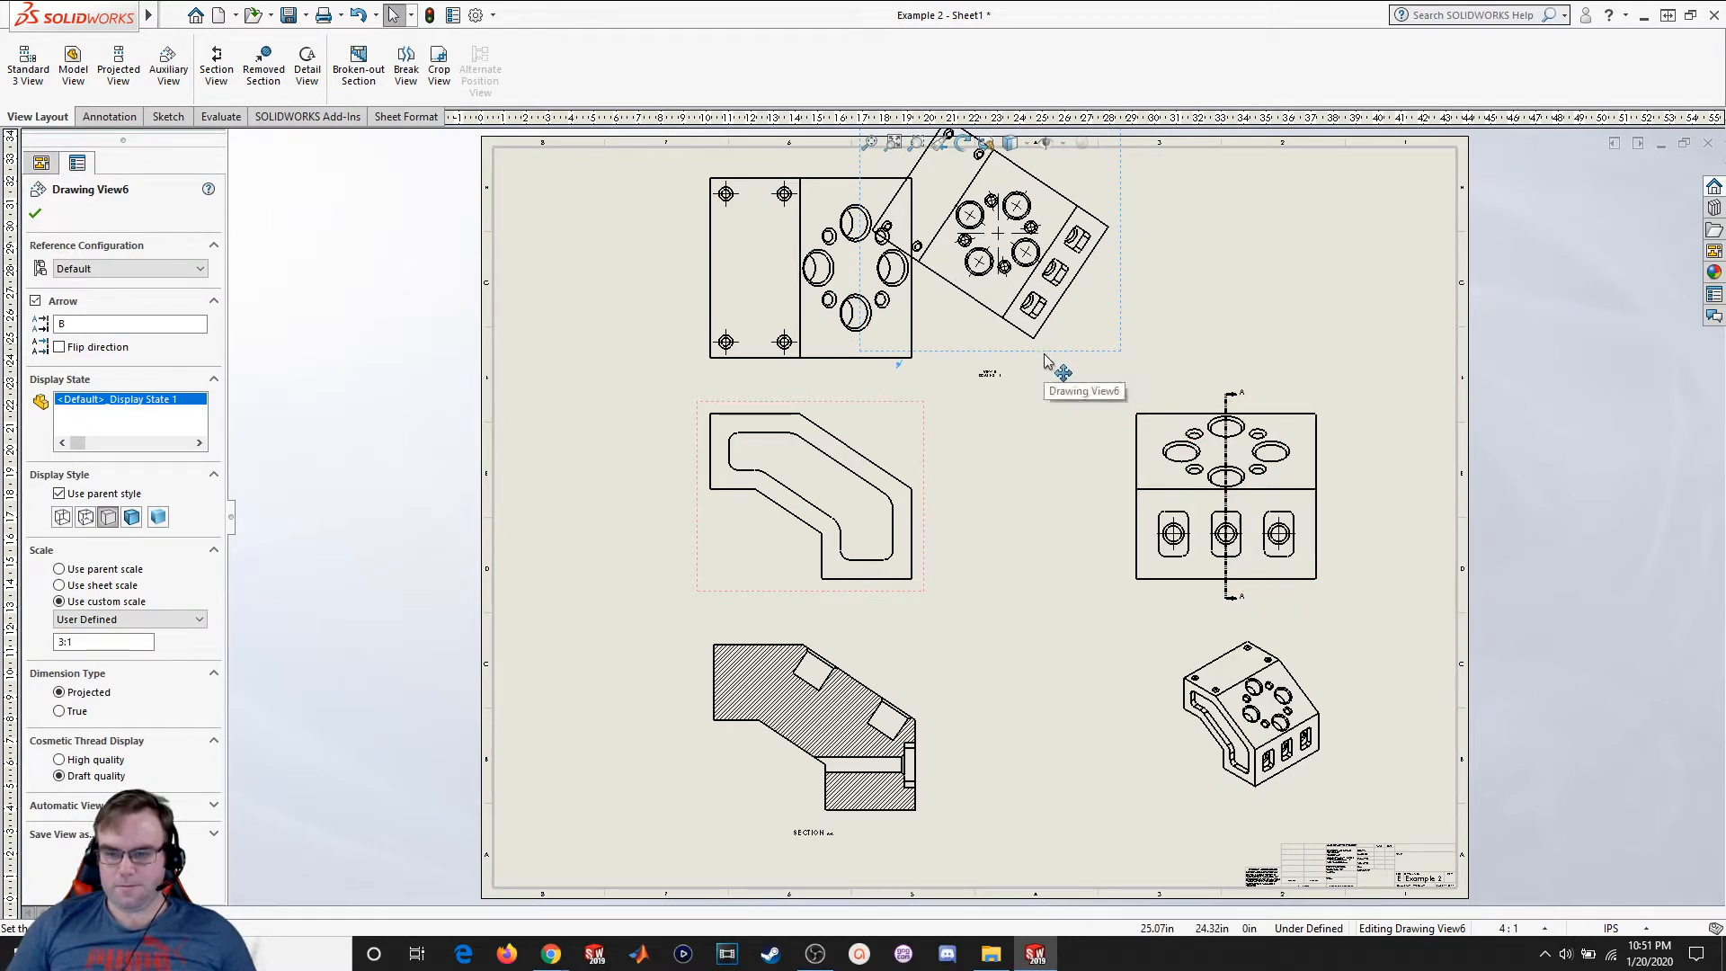
mouse_move(1048, 369)
mouse_down()
mouse_move(1307, 379)
mouse_move(1219, 388)
mouse_move(1223, 372)
mouse_up()
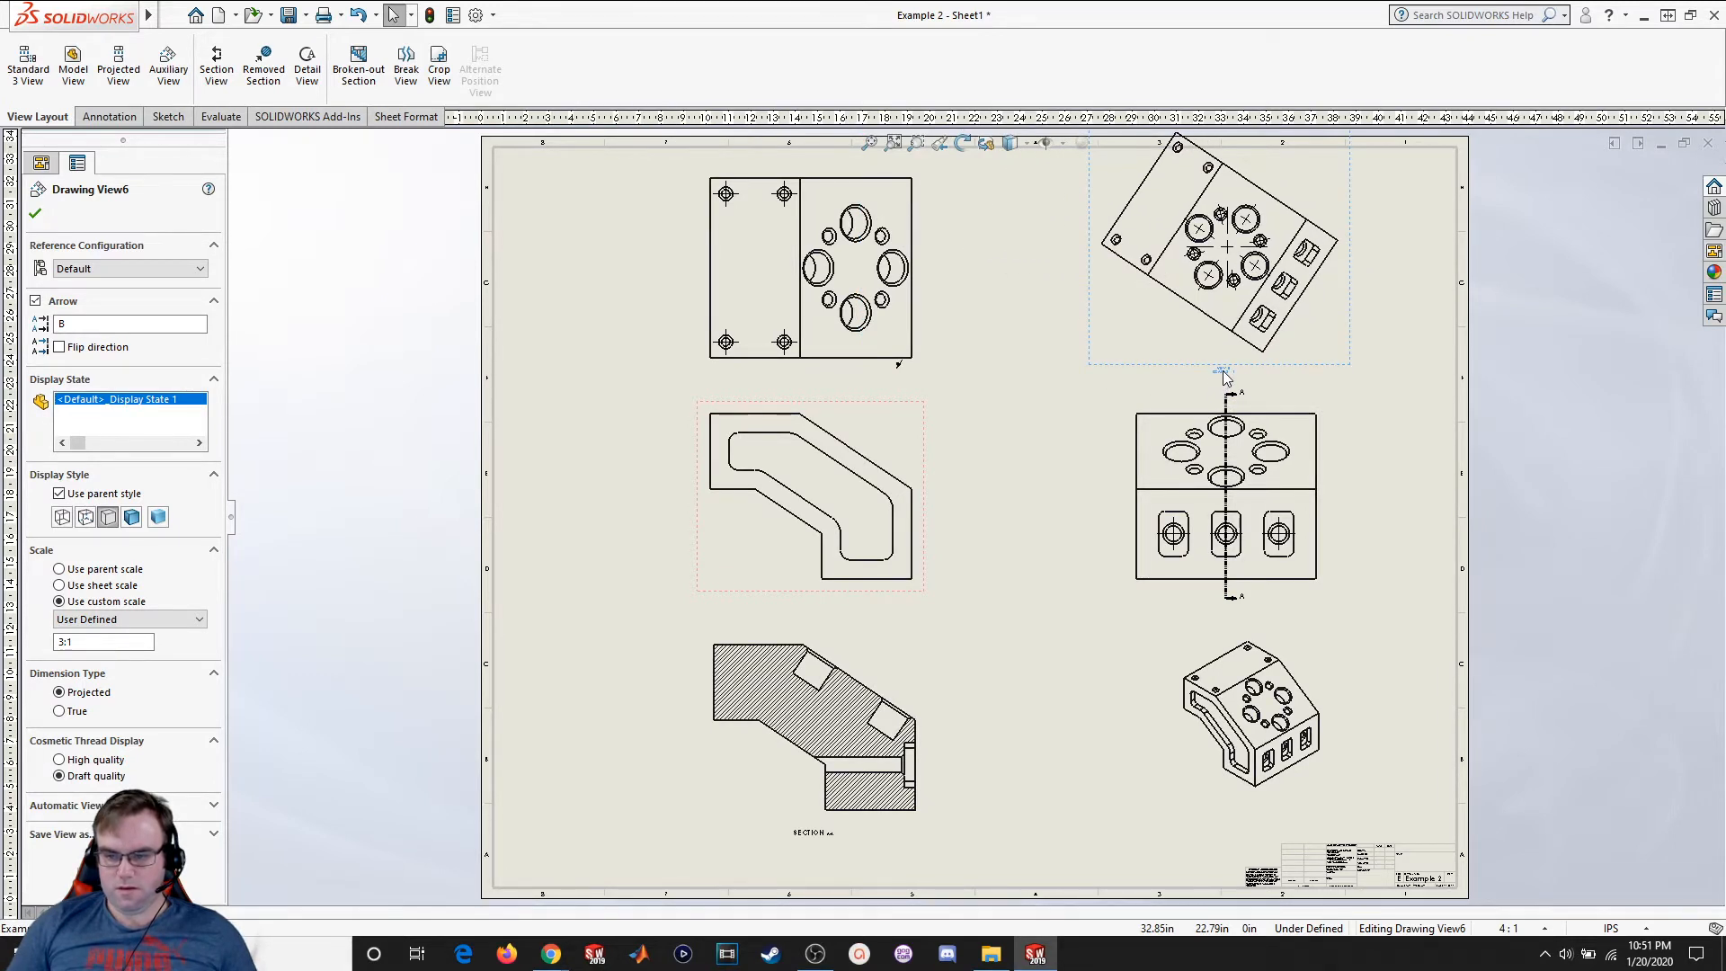
click(1070, 401)
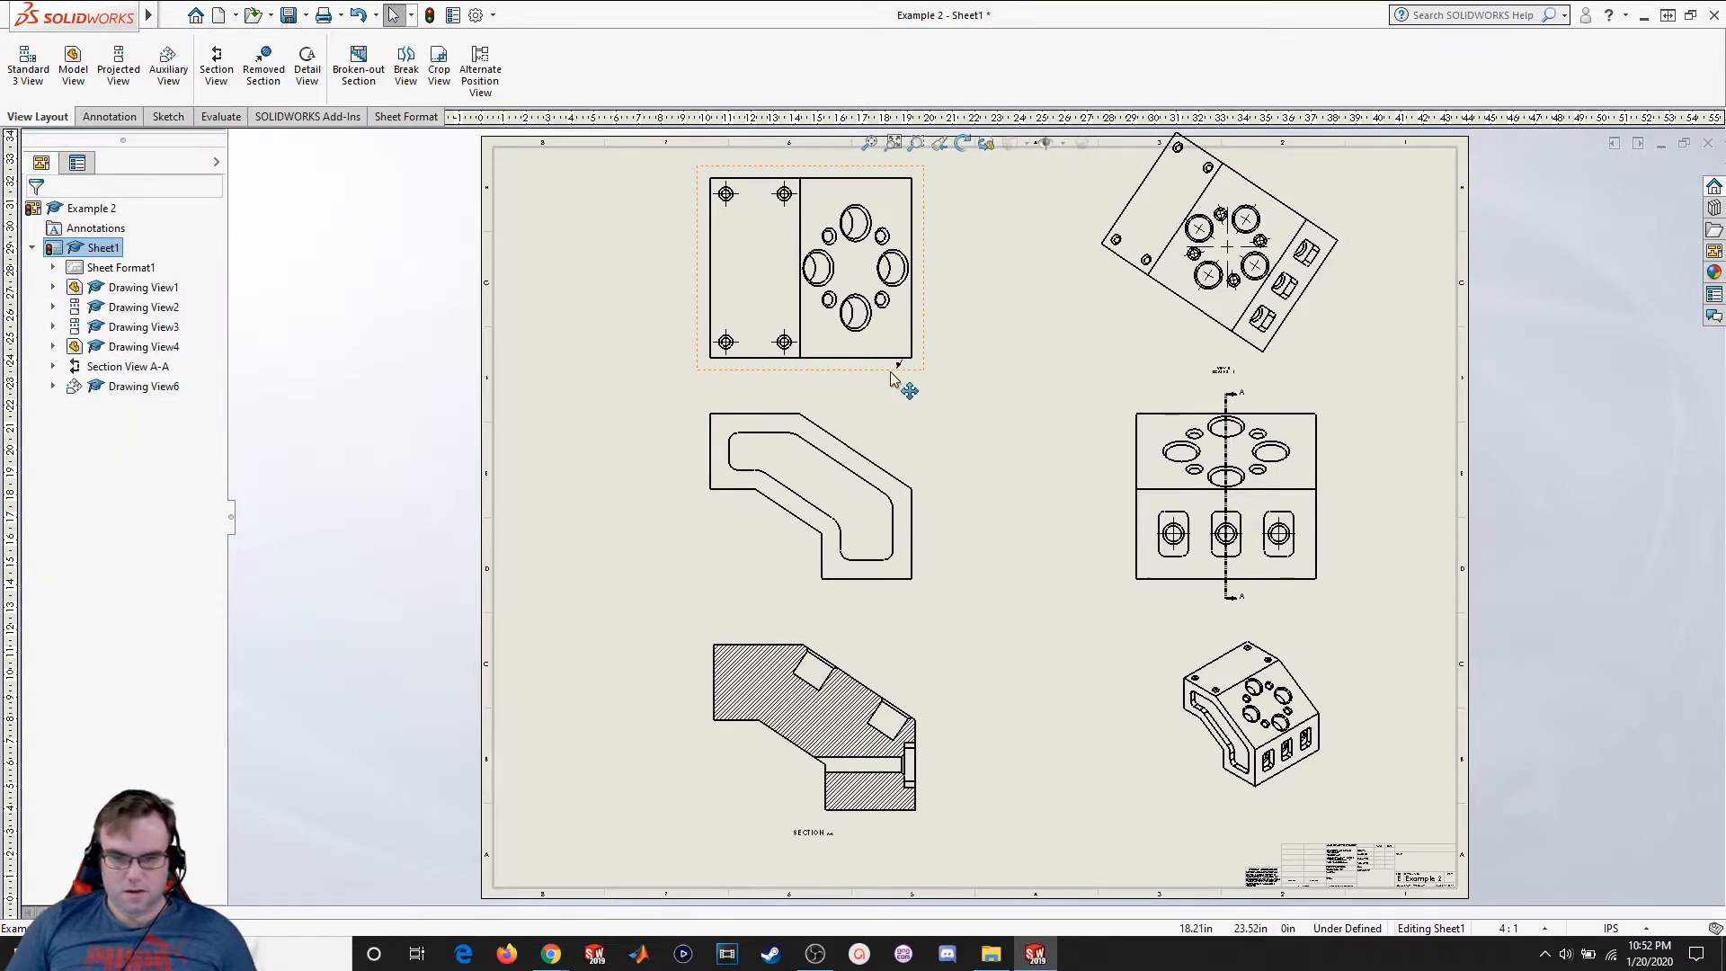
Examine the auxiliary view's arrow B and compare it with the view indicator in the reference PDF
scroll(898, 370, up, 2)
scroll(938, 453, up, 6)
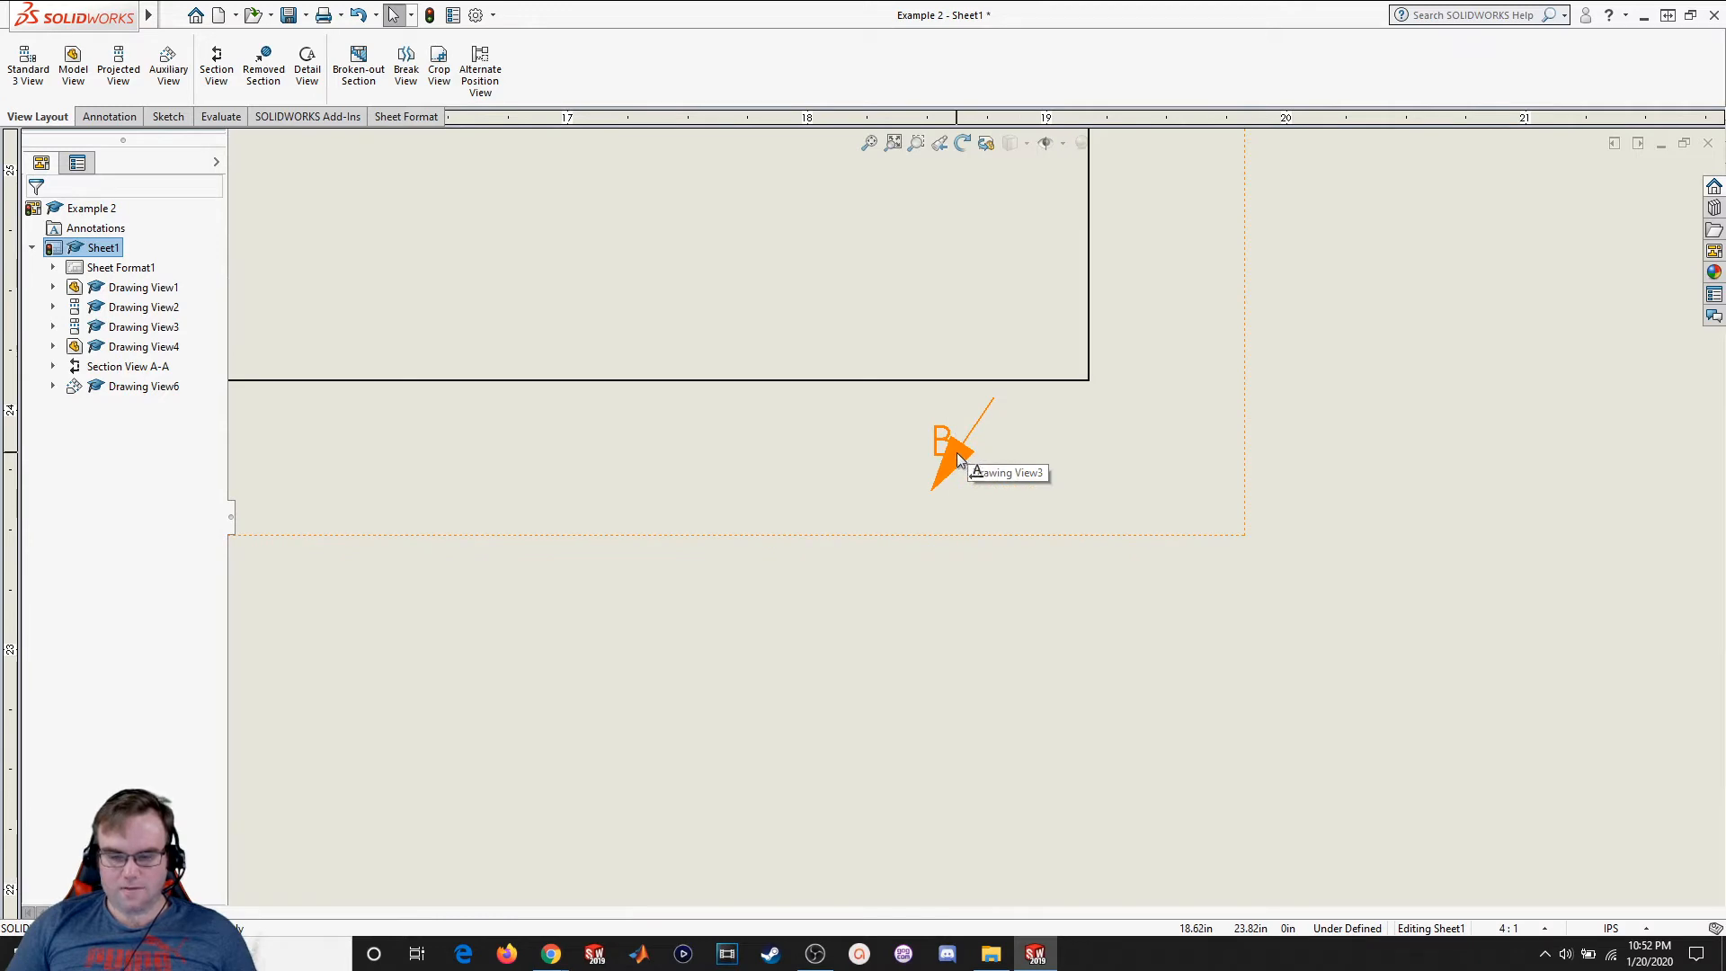
scroll(958, 458, down, 1)
scroll(966, 514, up, 5)
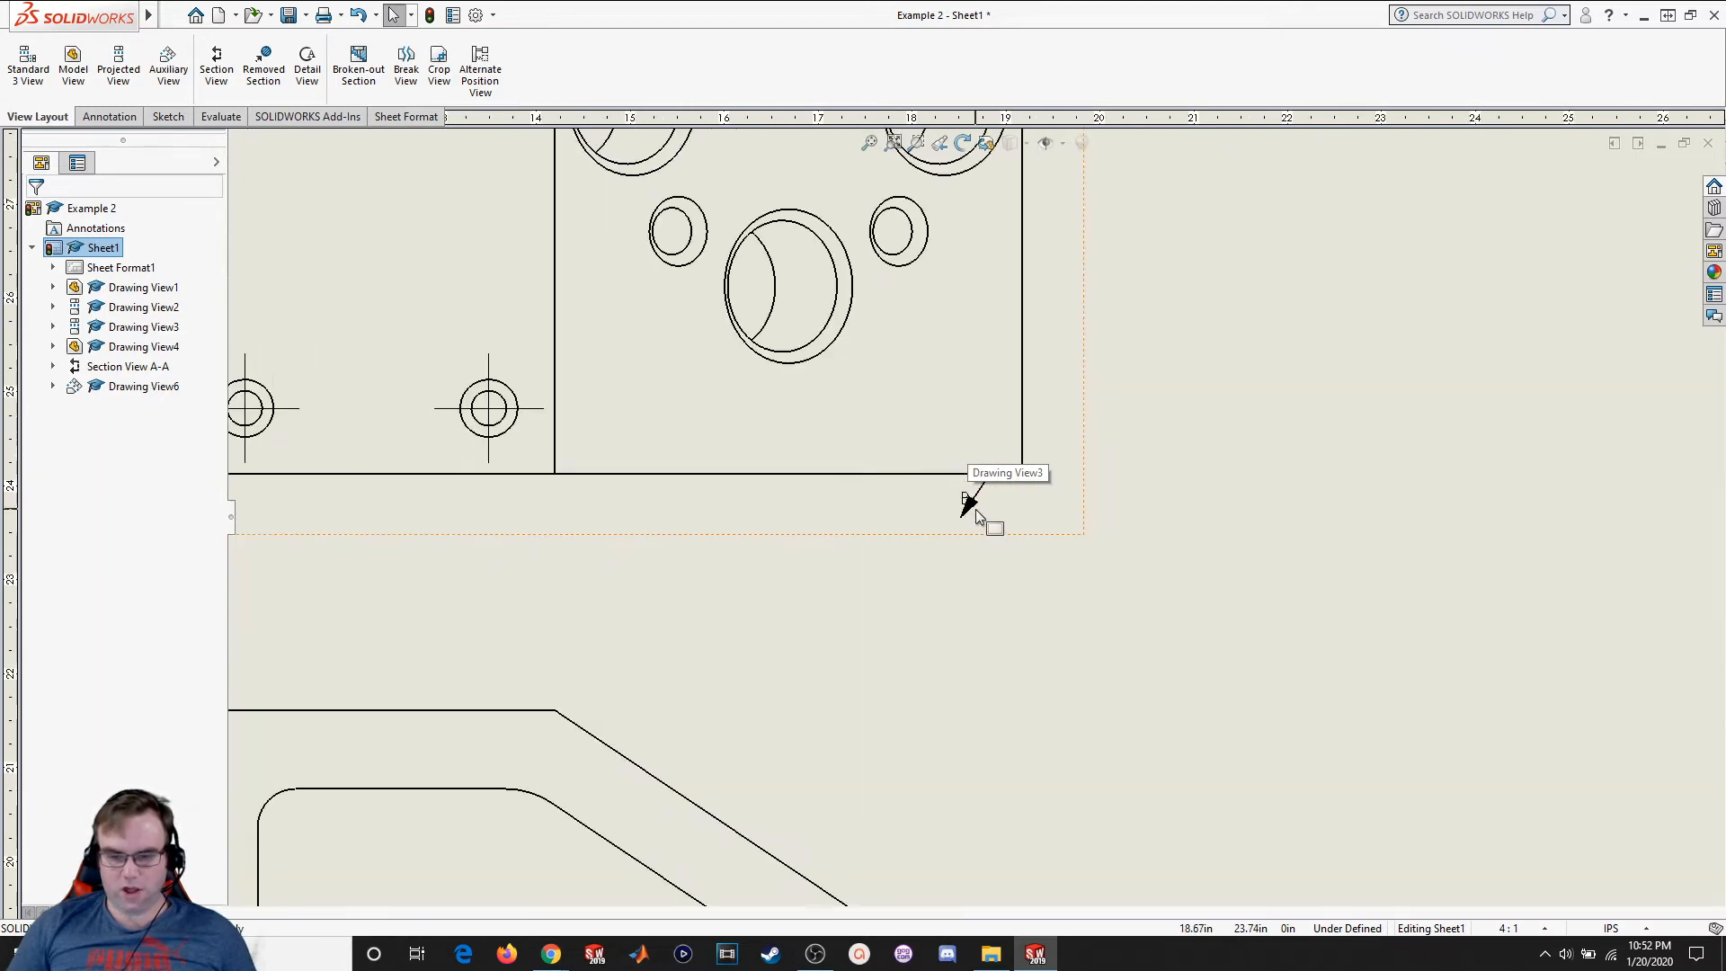
key(alt+Tab)
double_click(443, 266)
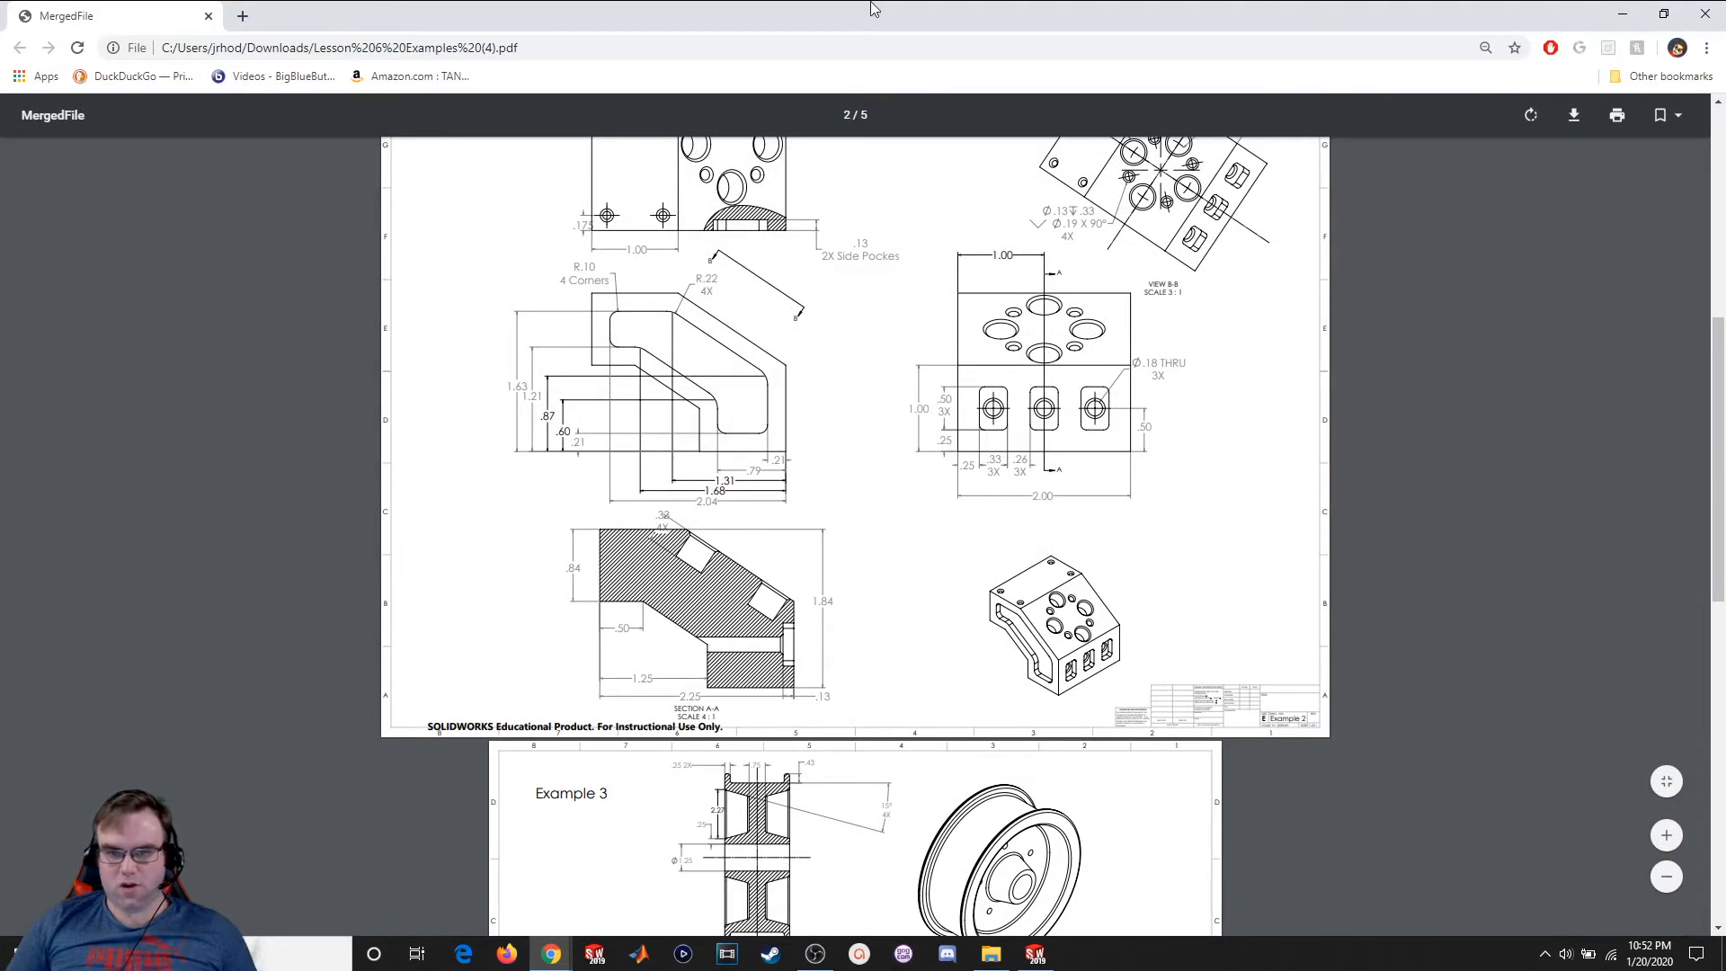
key(alt+Tab)
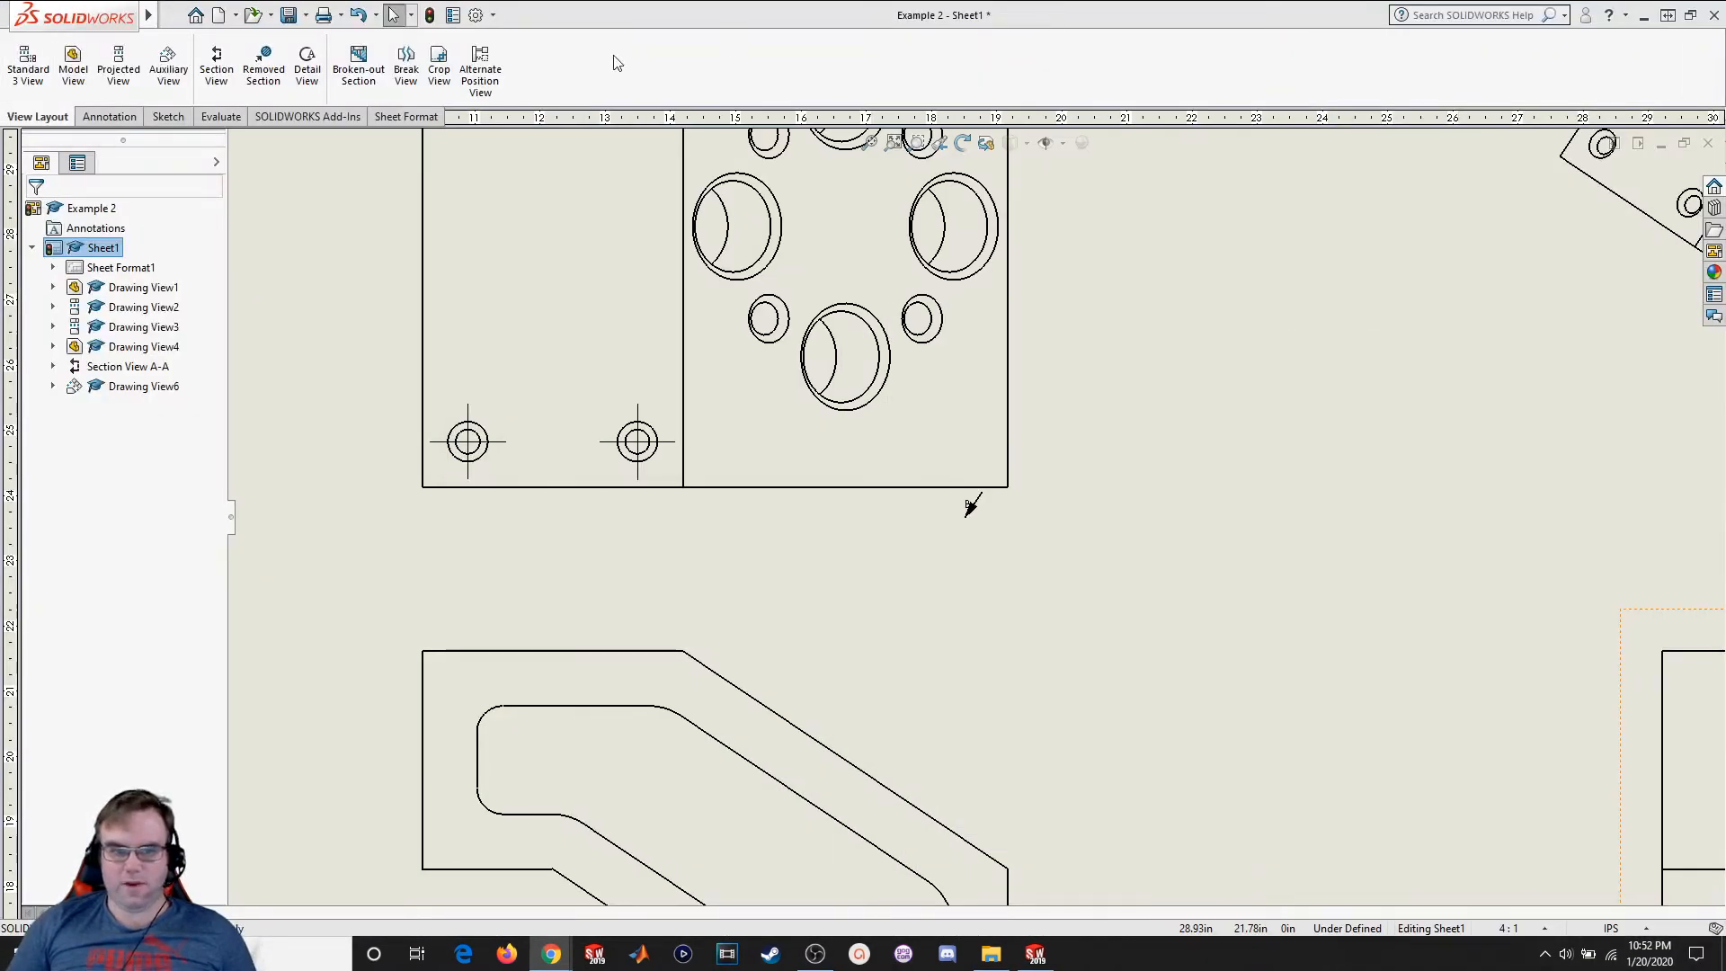
Change the auxiliary view indicators to Same as Section in the document properties
click(477, 15)
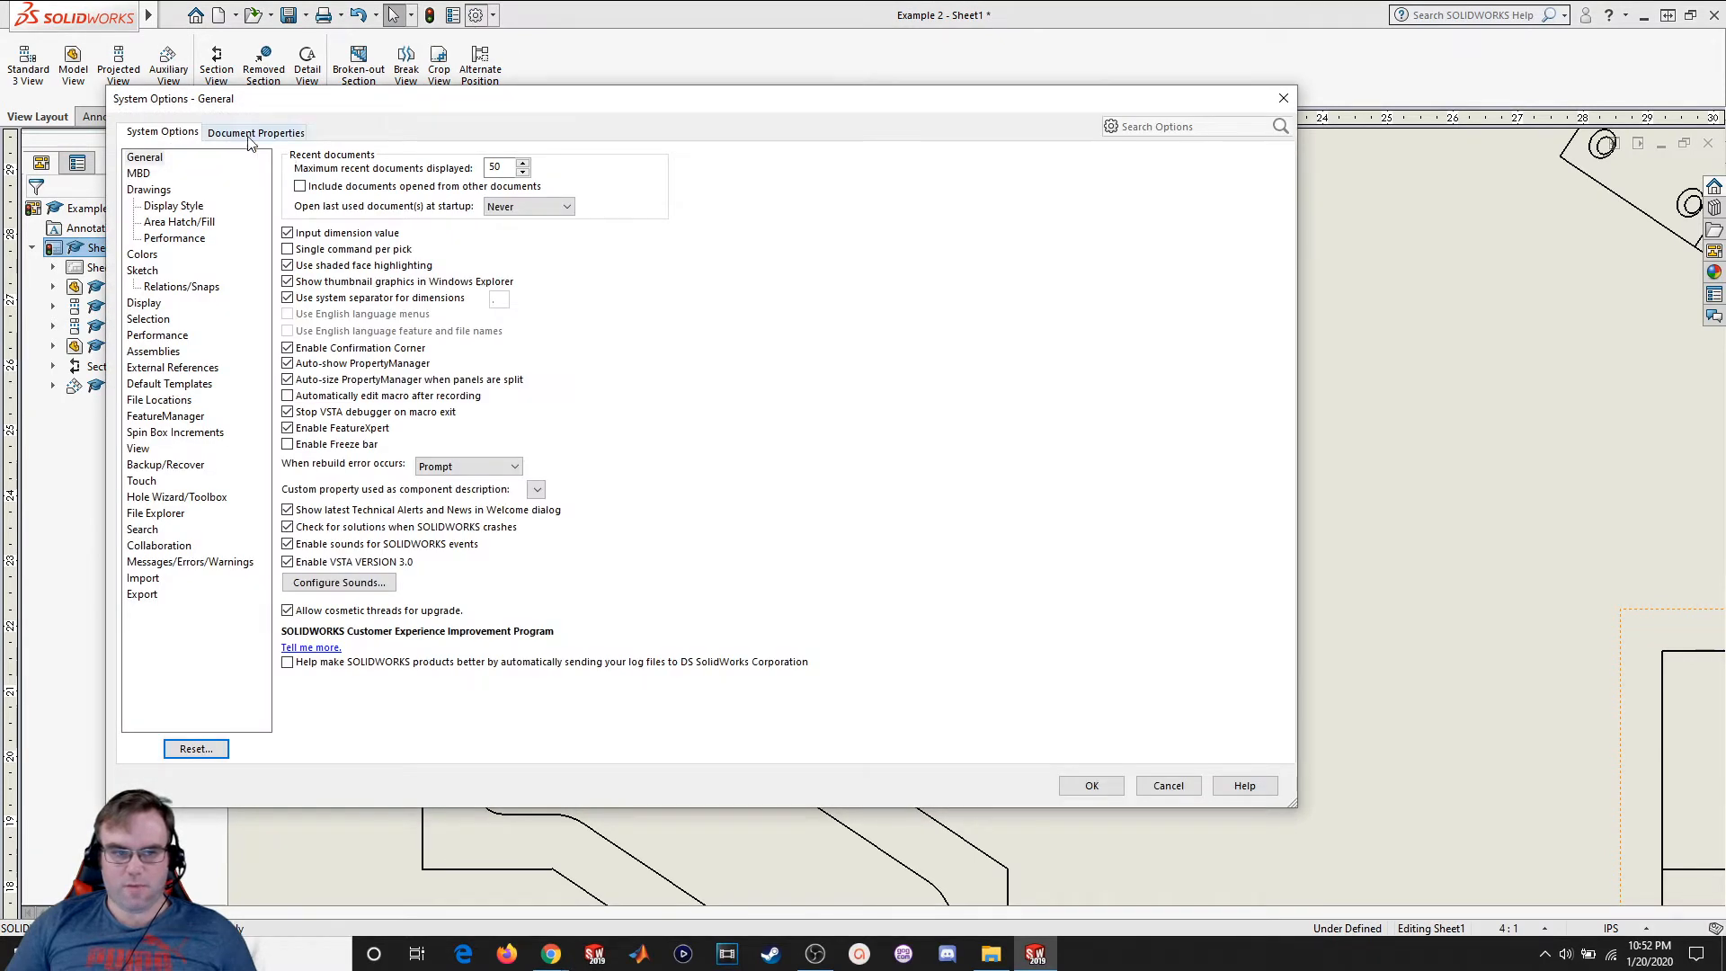
click(251, 135)
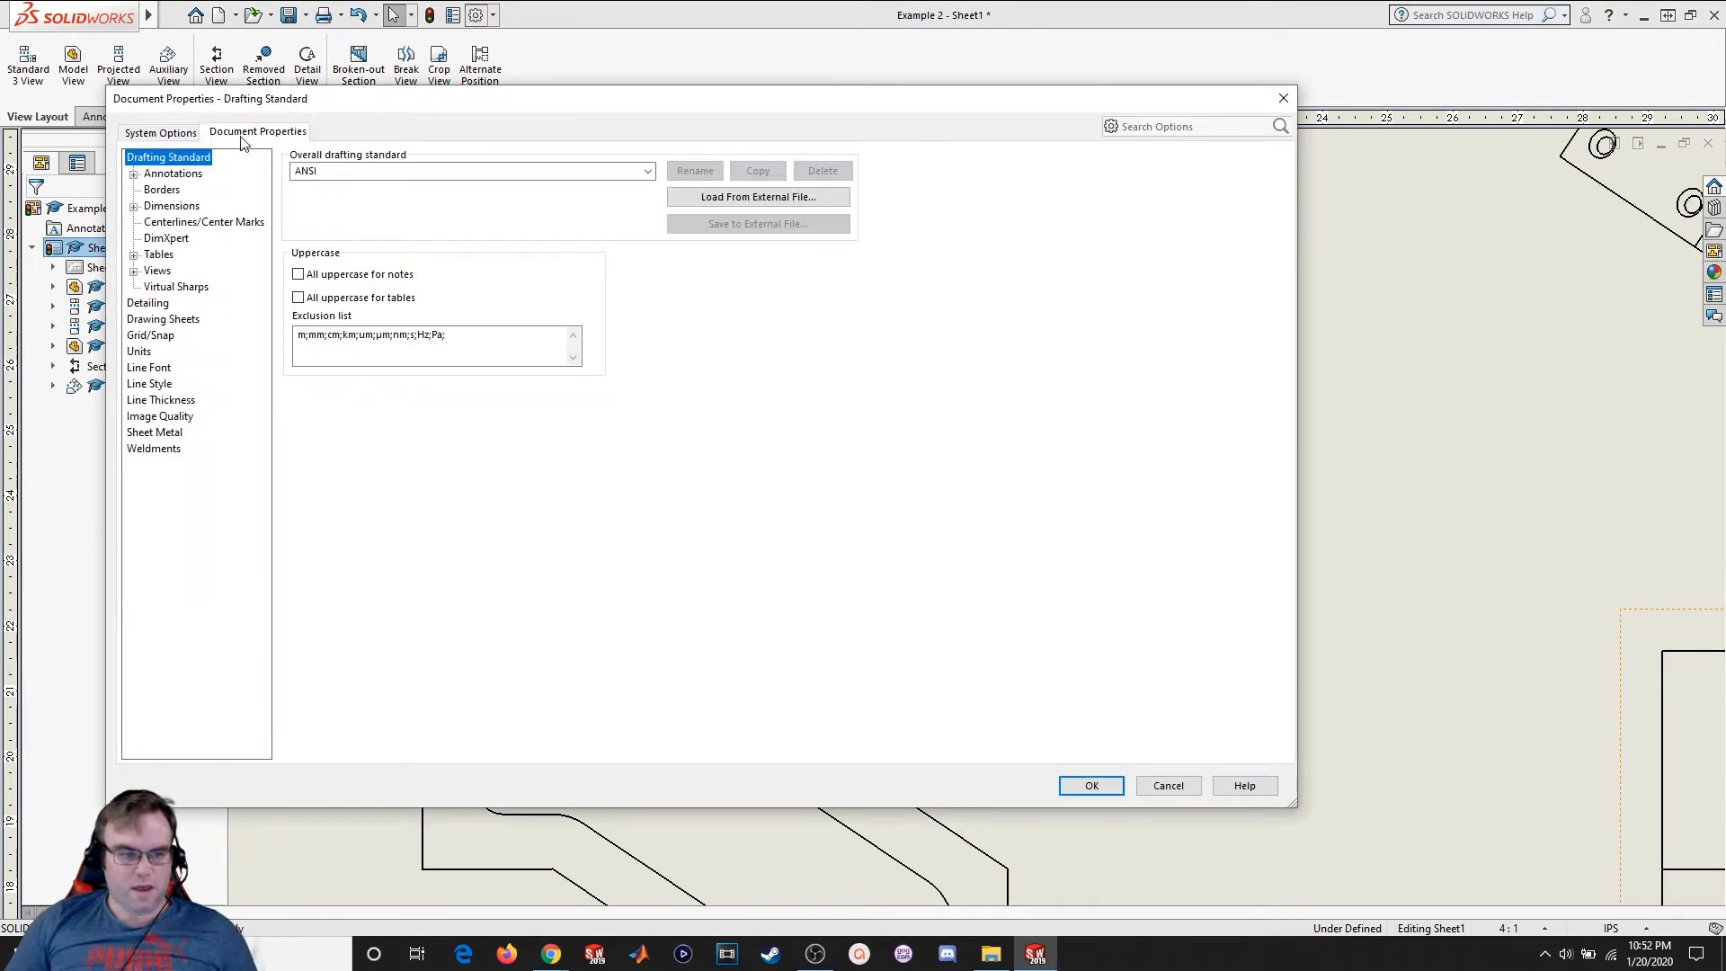
click(134, 271)
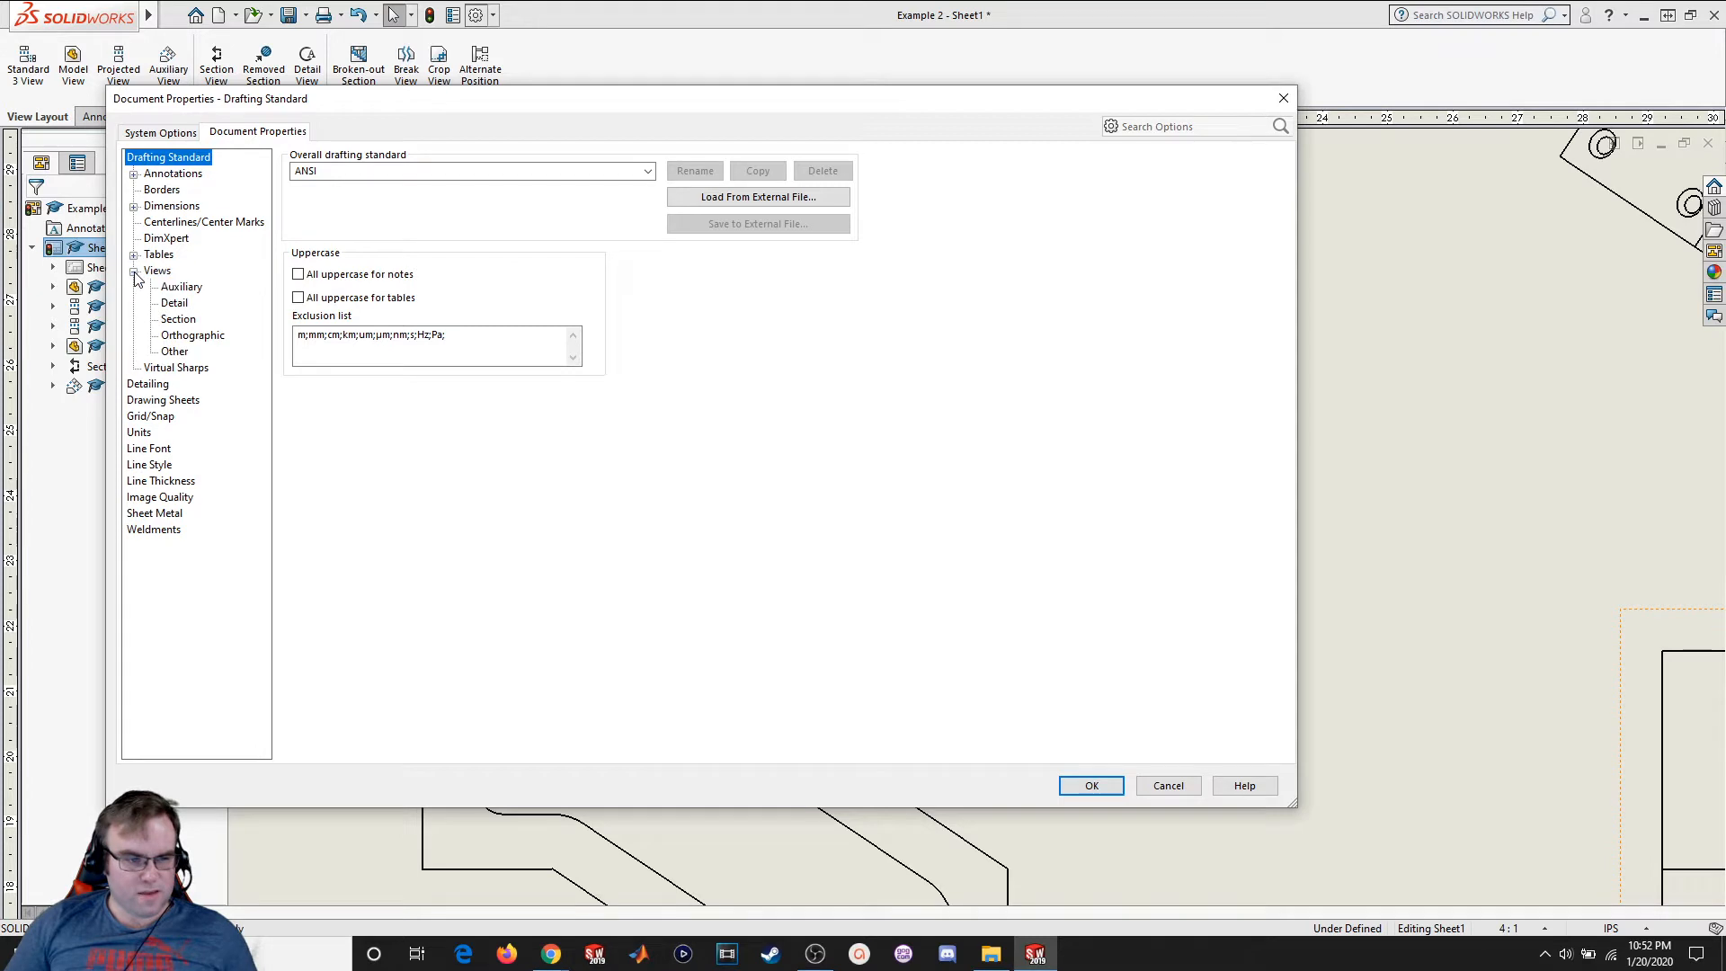
click(180, 287)
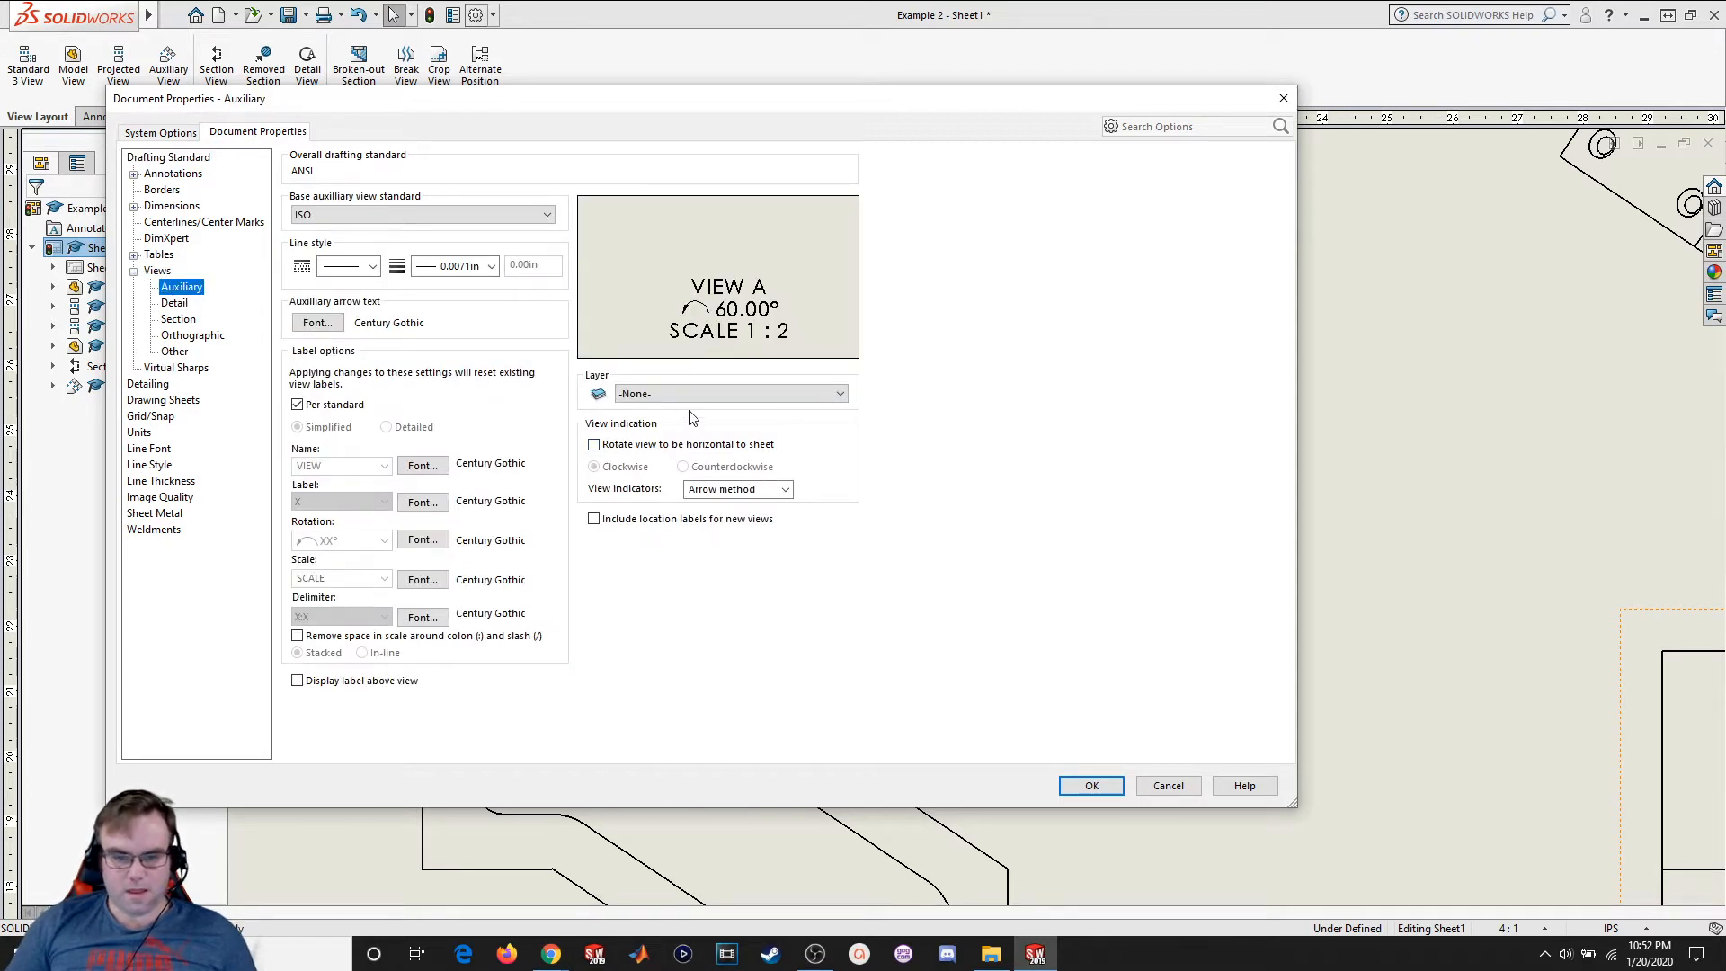
click(706, 488)
click(786, 489)
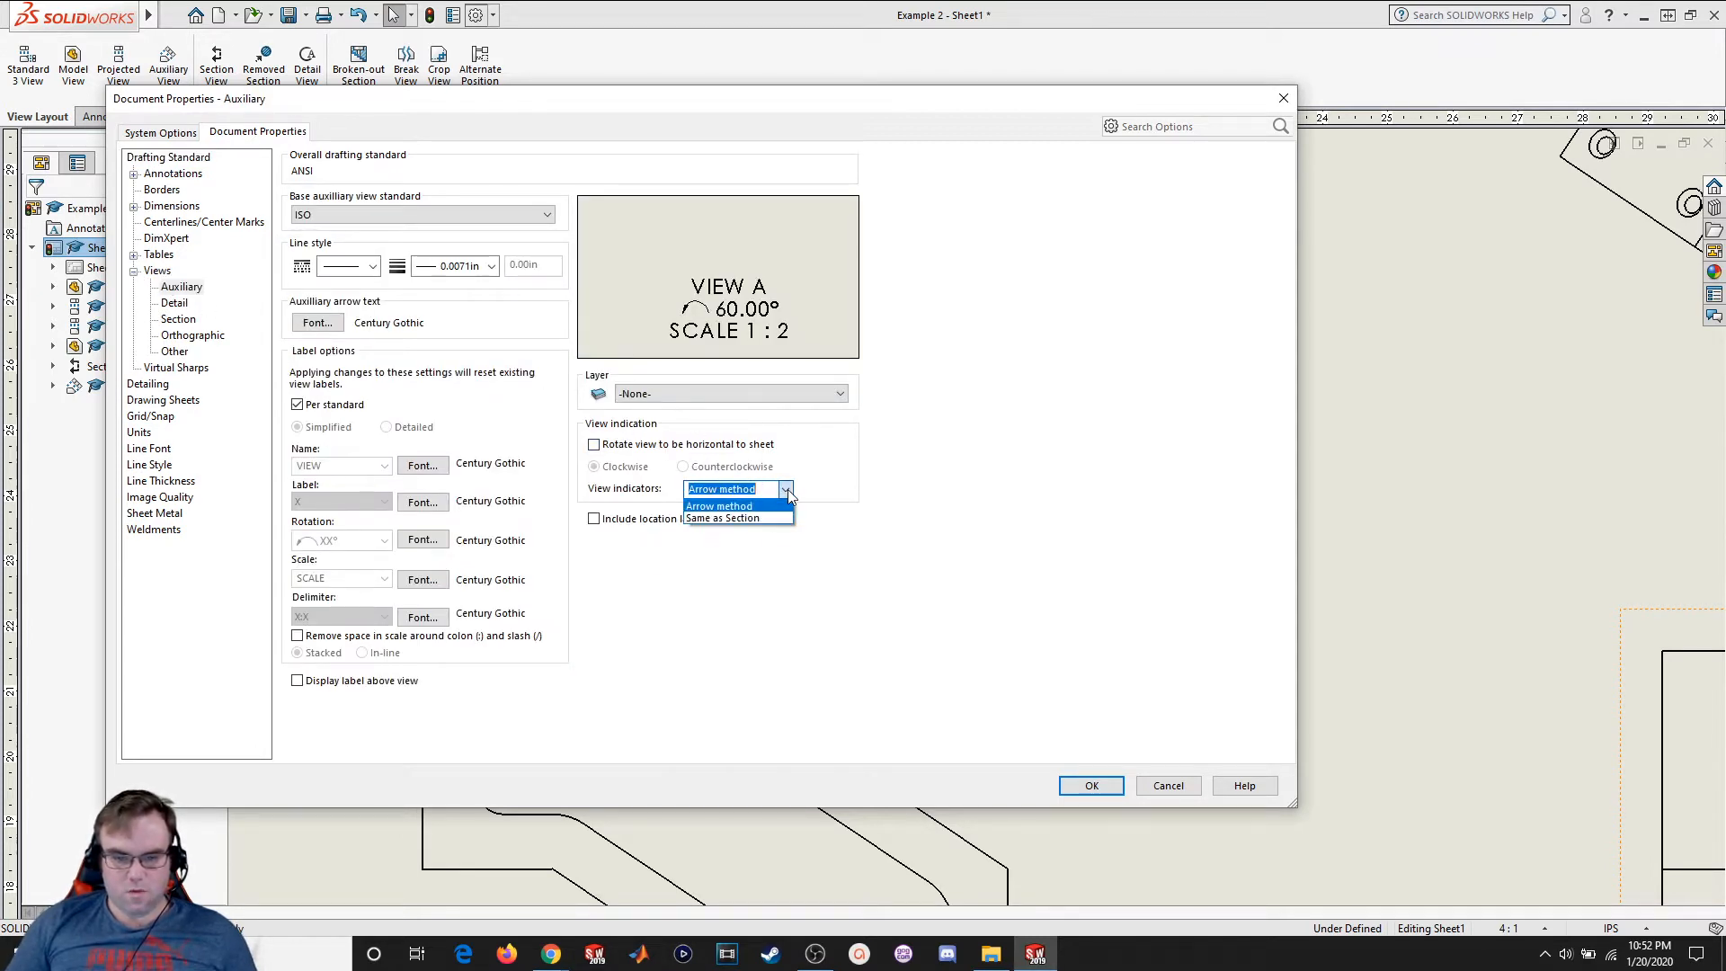
click(740, 519)
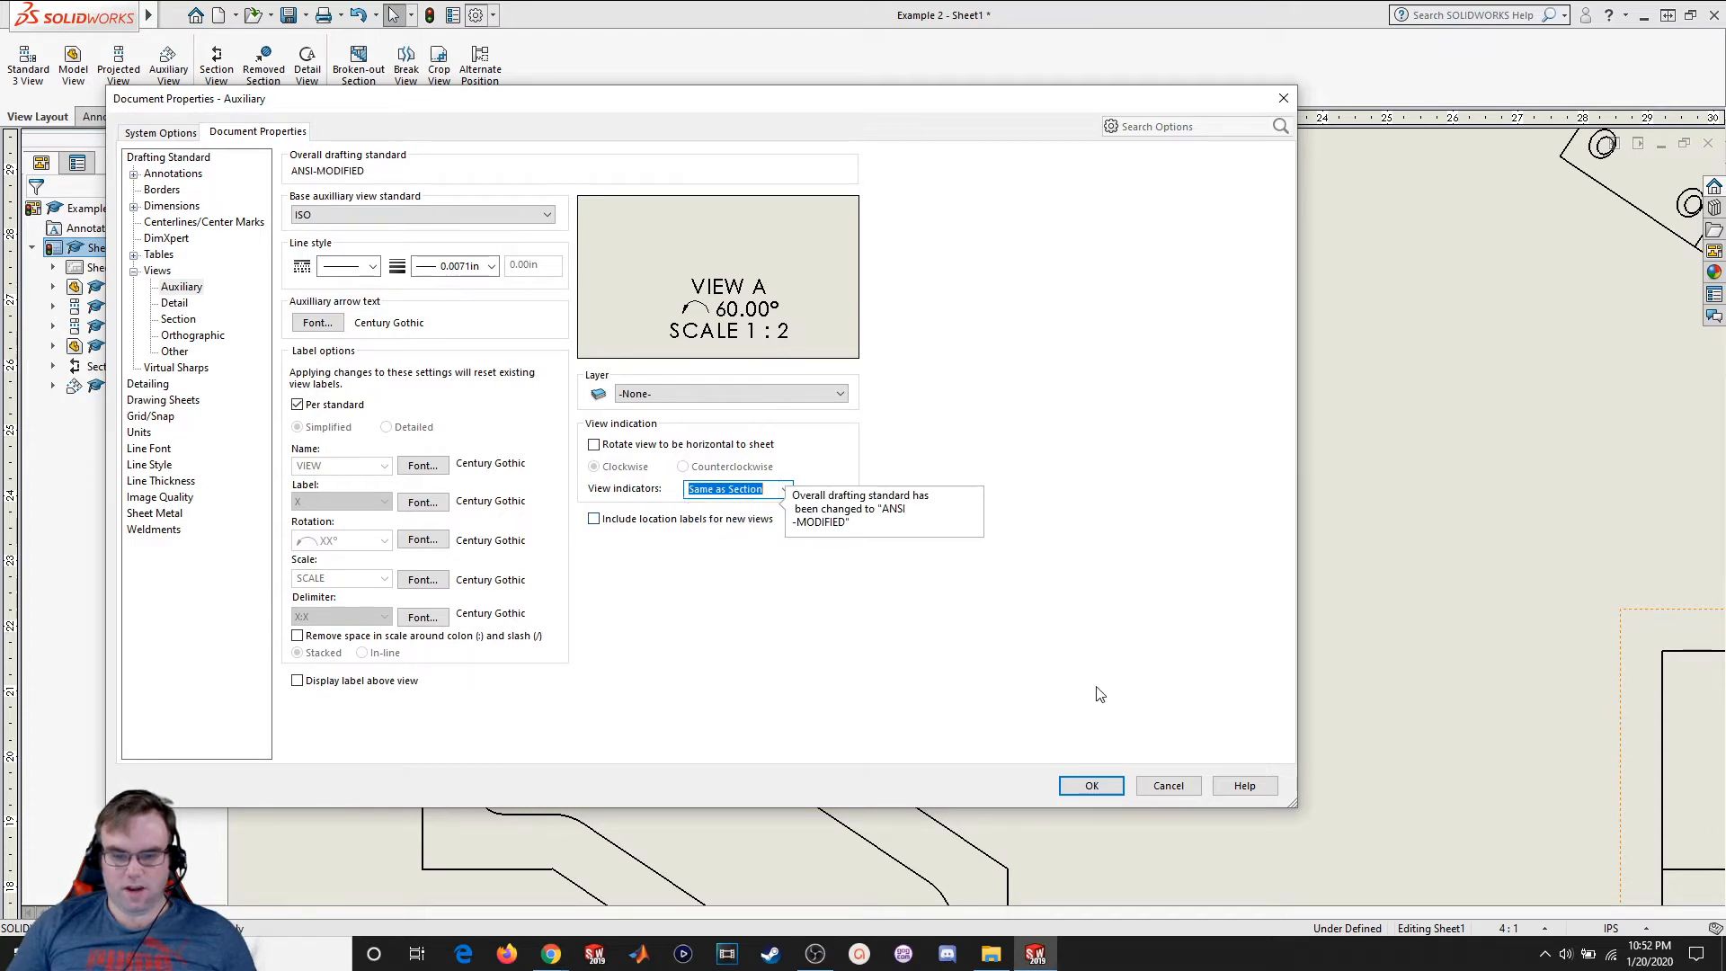
click(1109, 789)
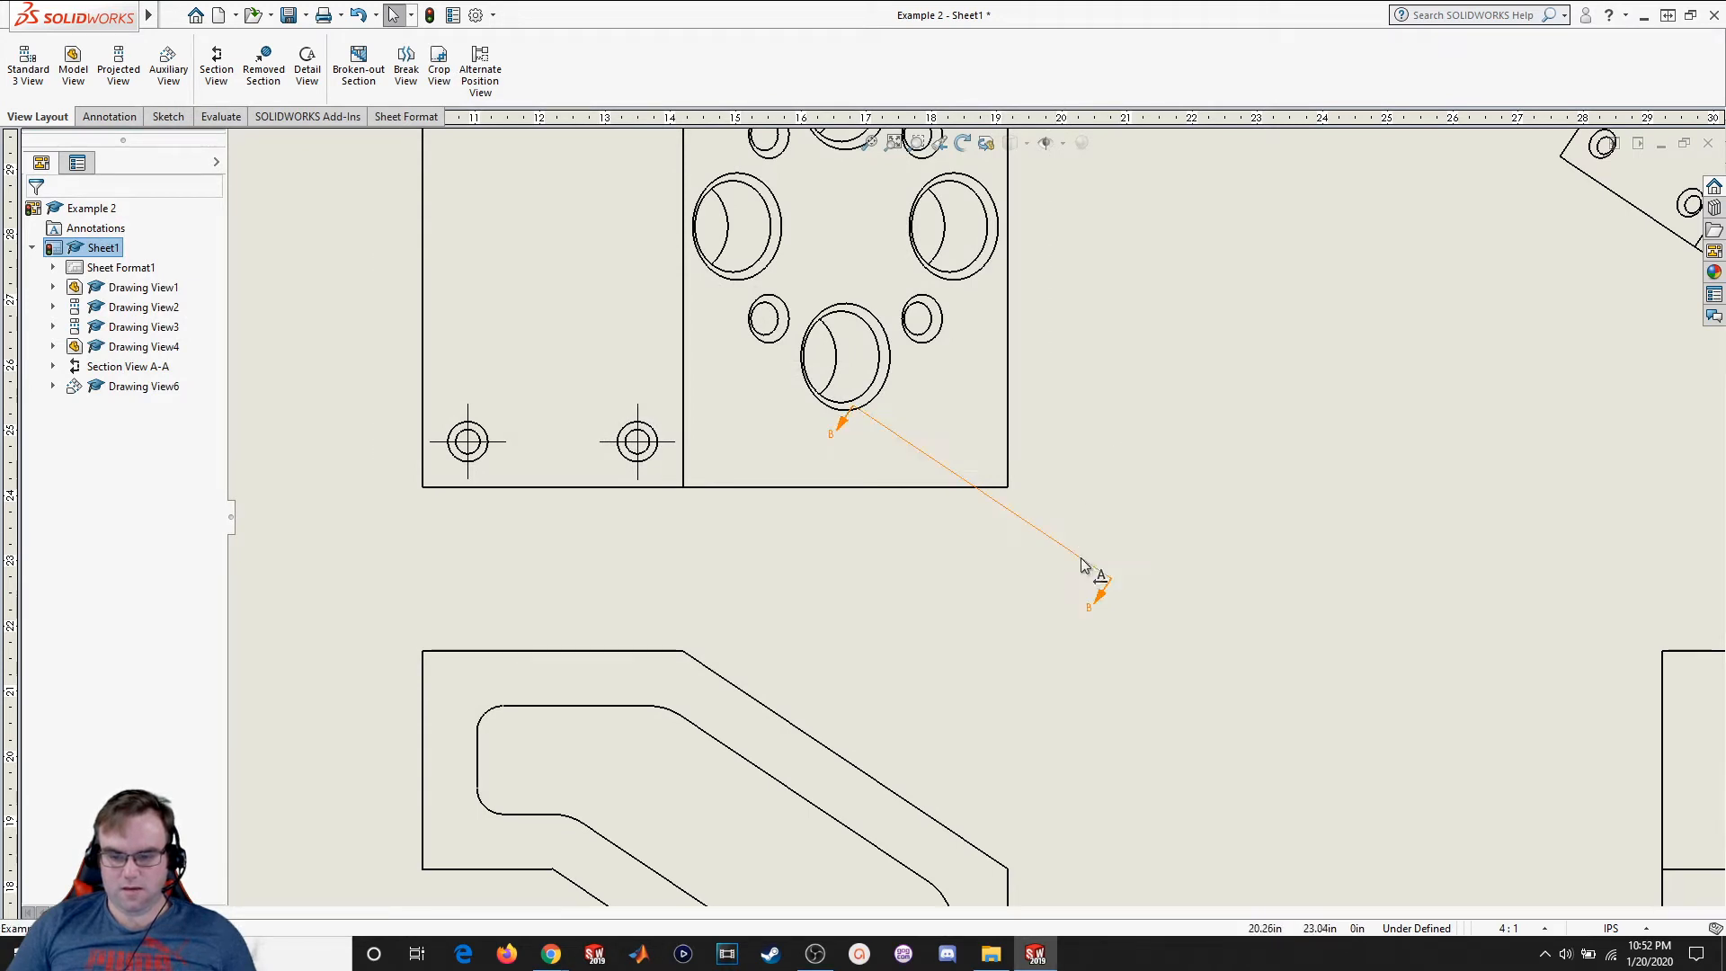
Move the auxiliary view line B off the top view to just outside the front view's angled edge
drag(1085, 561, 1067, 722)
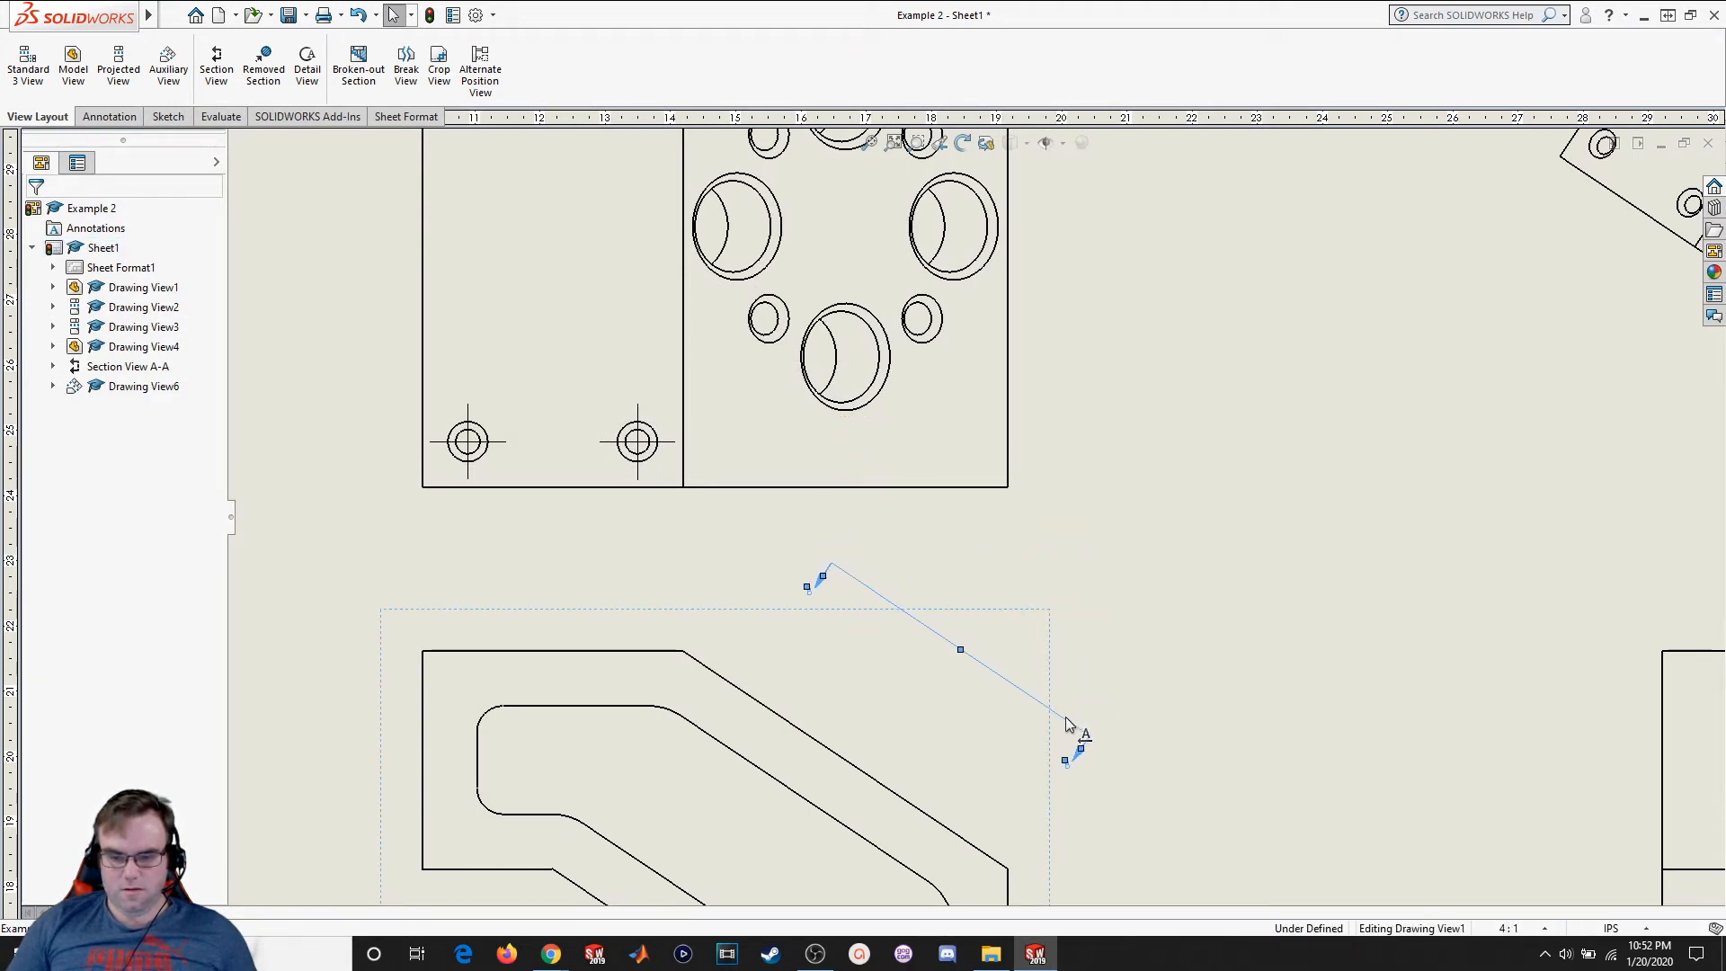
scroll(1151, 606, down, 1)
scroll(1151, 606, up, 3)
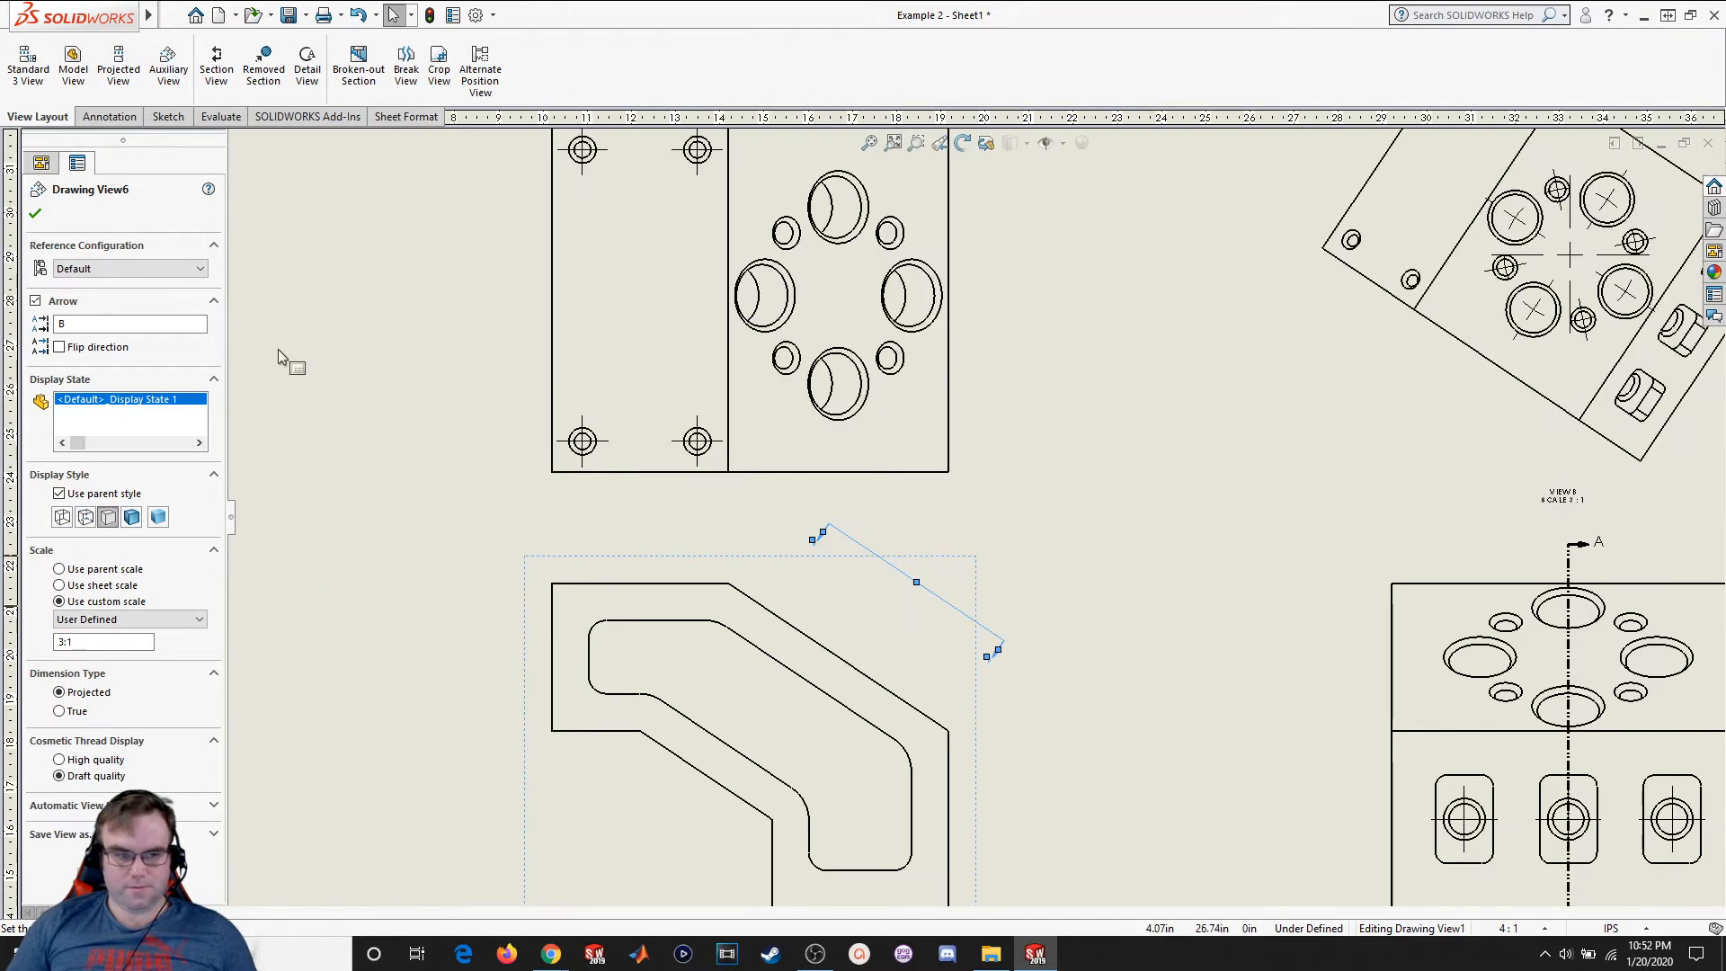
click(1063, 553)
scroll(1063, 553, down, 1)
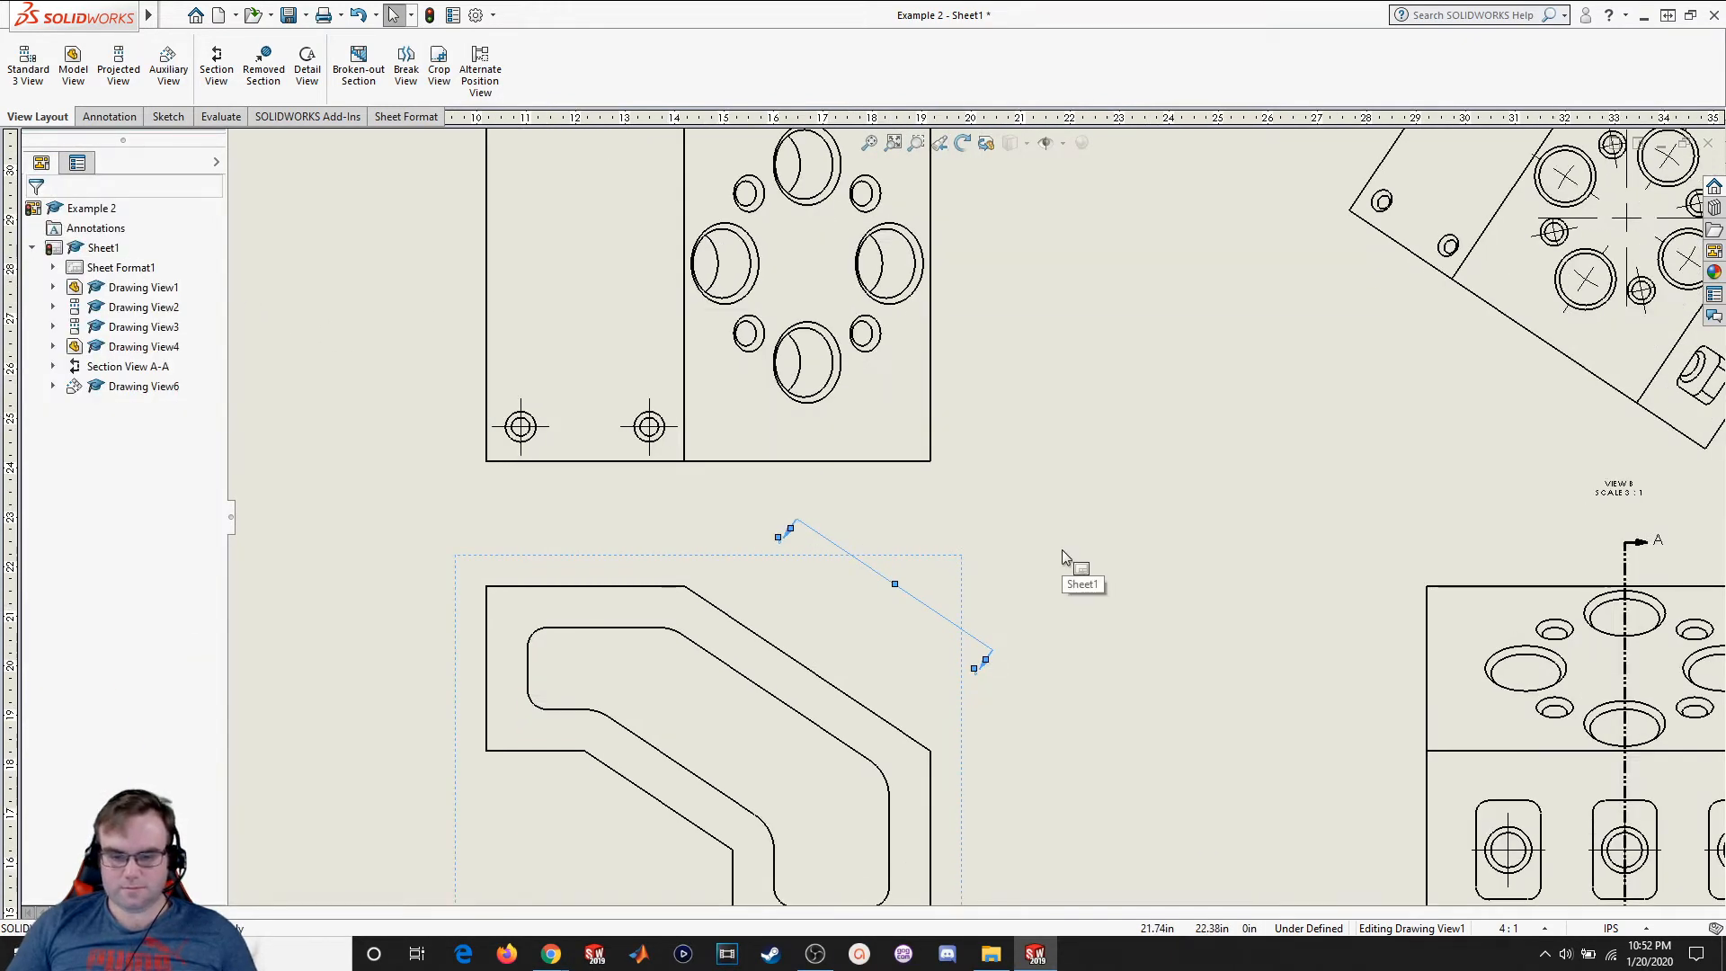
click(1062, 551)
Move the auxiliary view slightly down so its label sits just above the right view
scroll(1062, 551, up, 4)
scroll(1202, 482, down, 3)
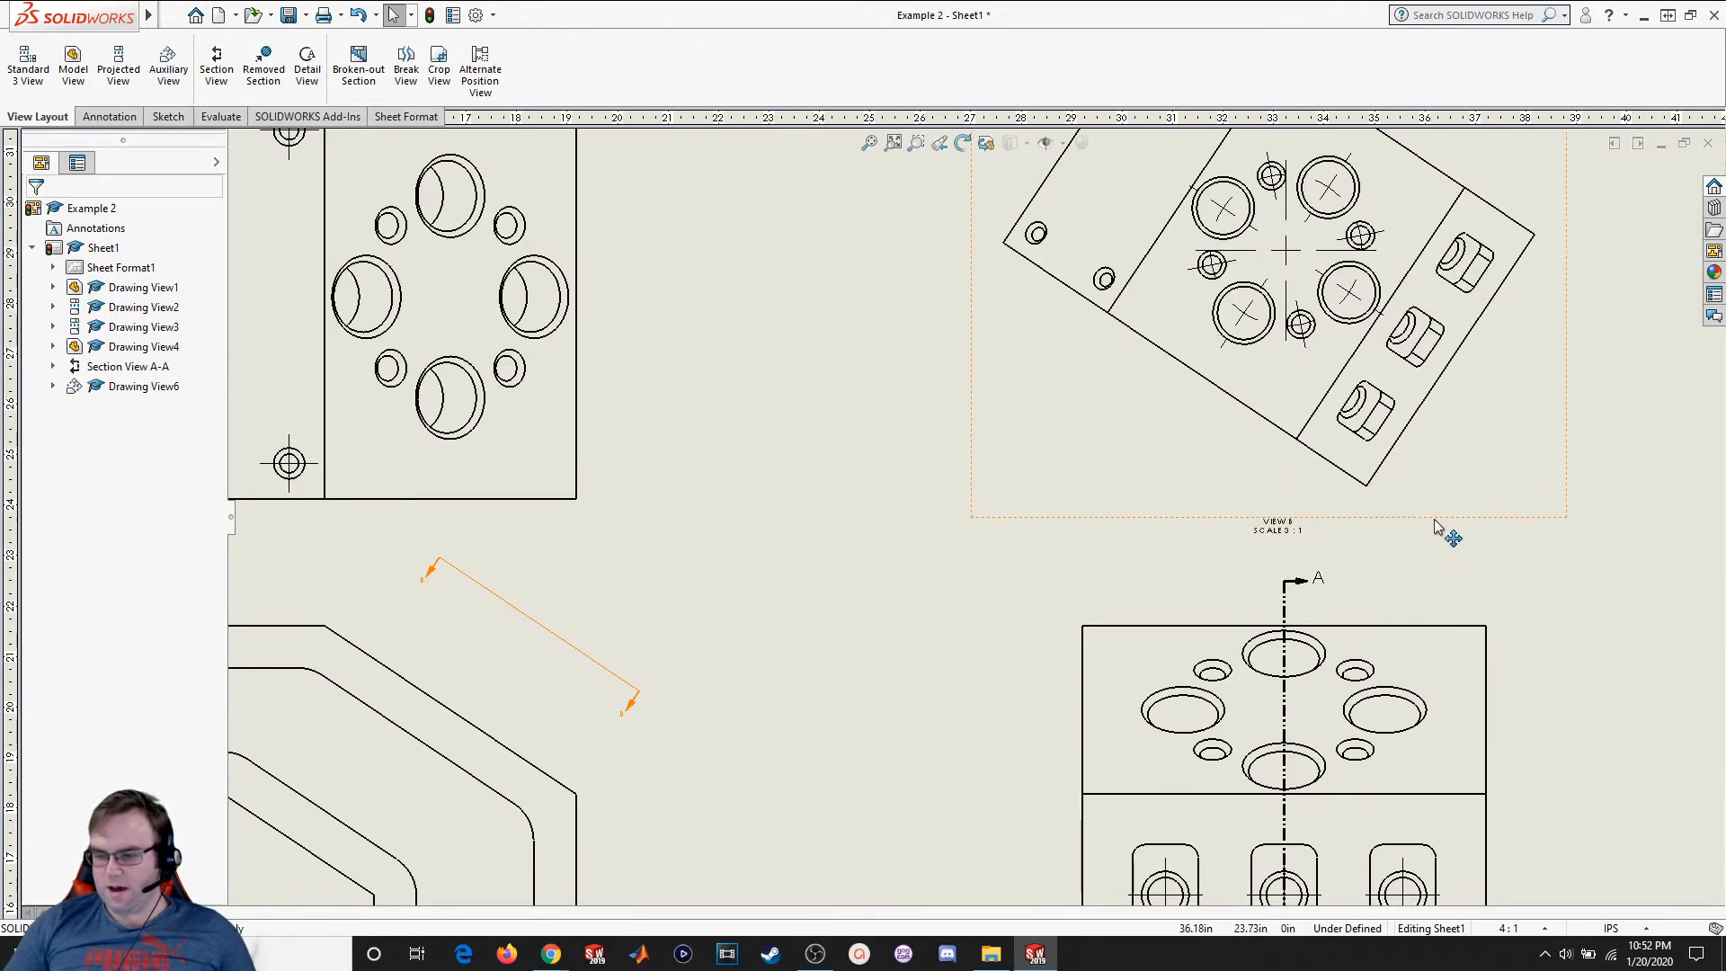
drag(1433, 519, 1425, 554)
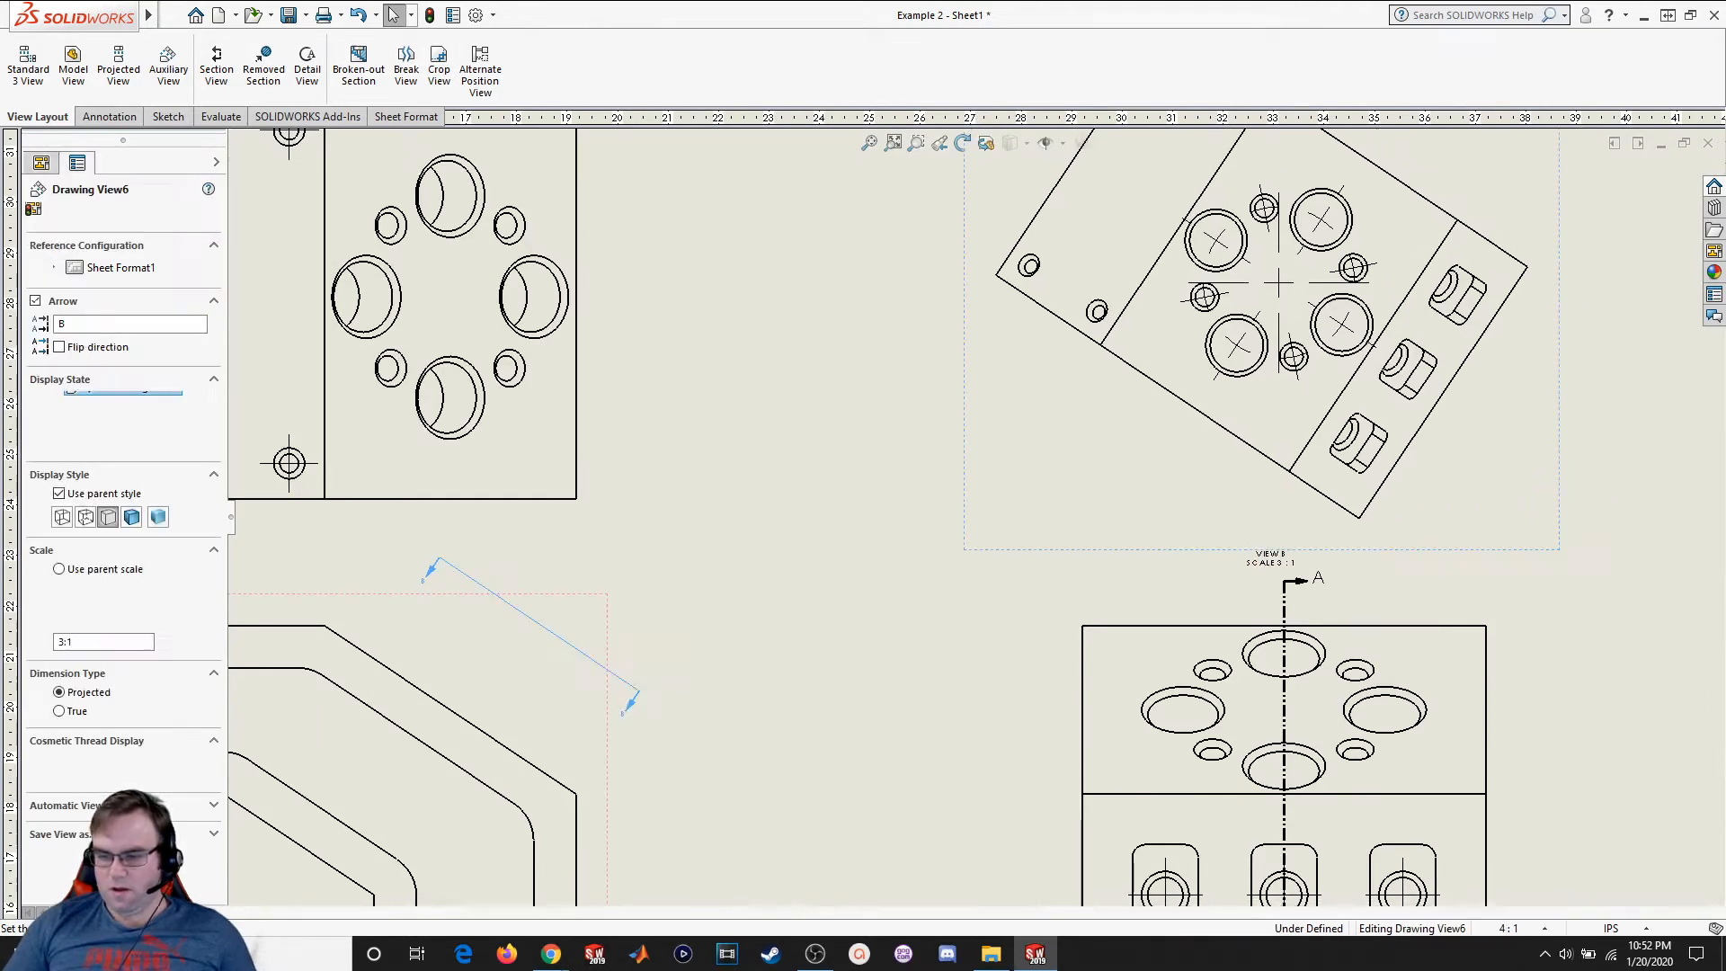
scroll(1302, 547, up, 2)
scroll(1040, 543, up, 1)
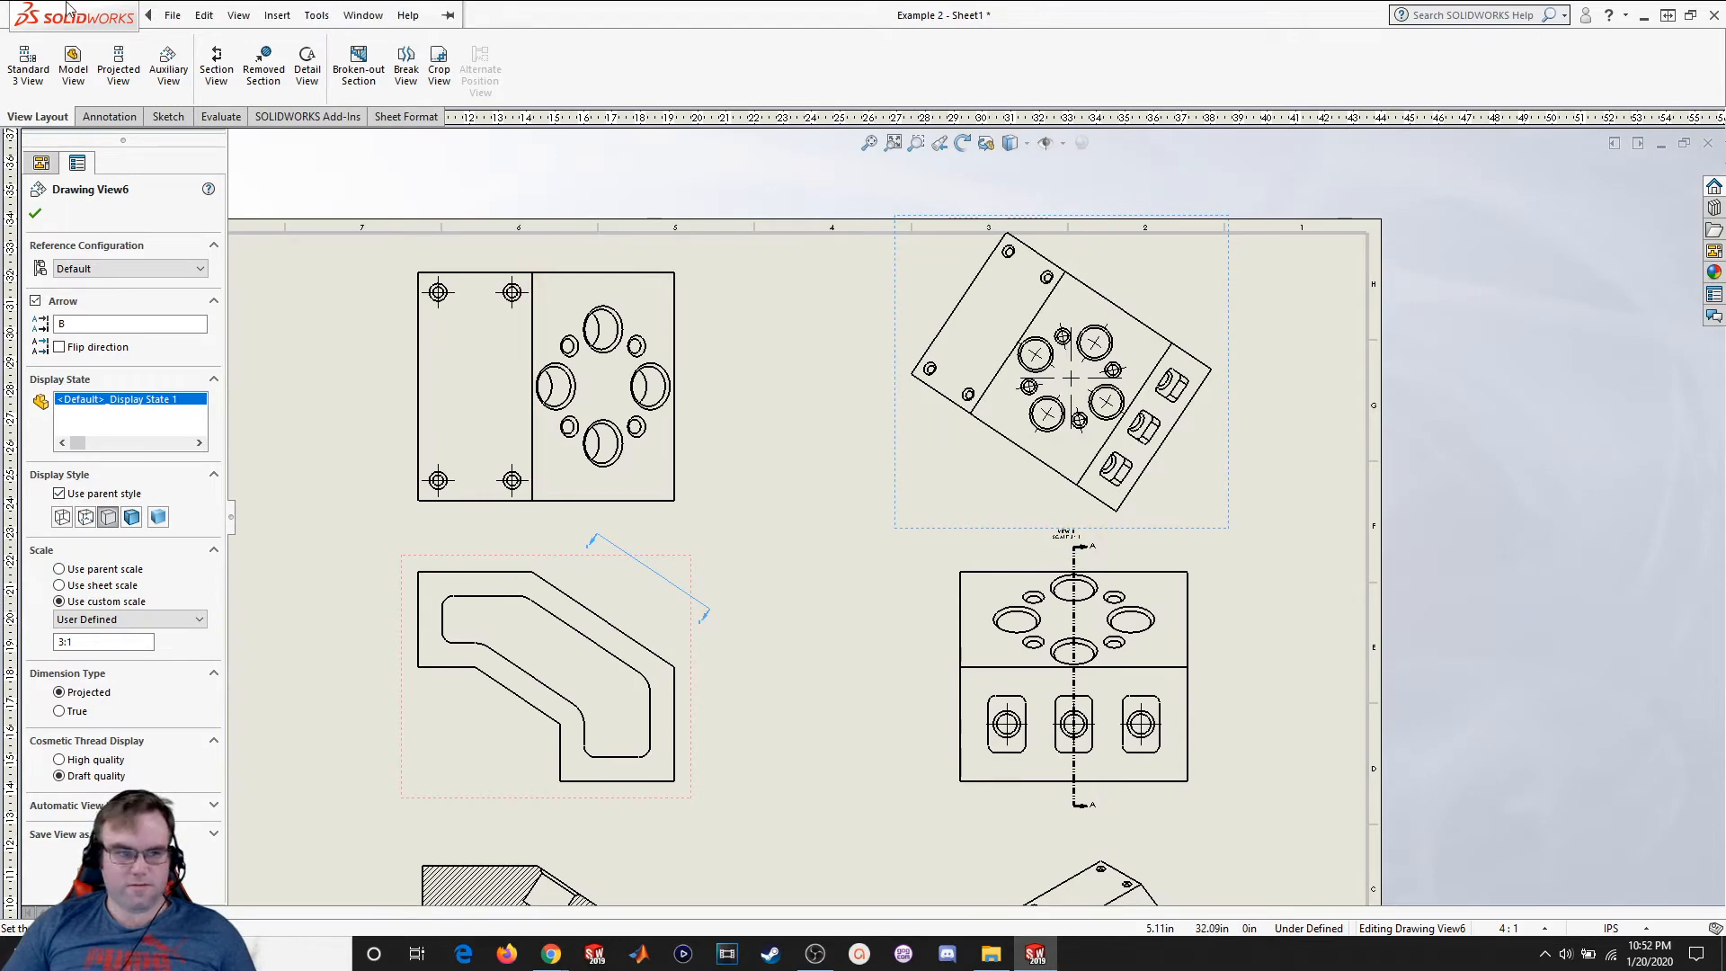
Set the font height for views to 16 points in the document properties
click(408, 16)
click(780, 55)
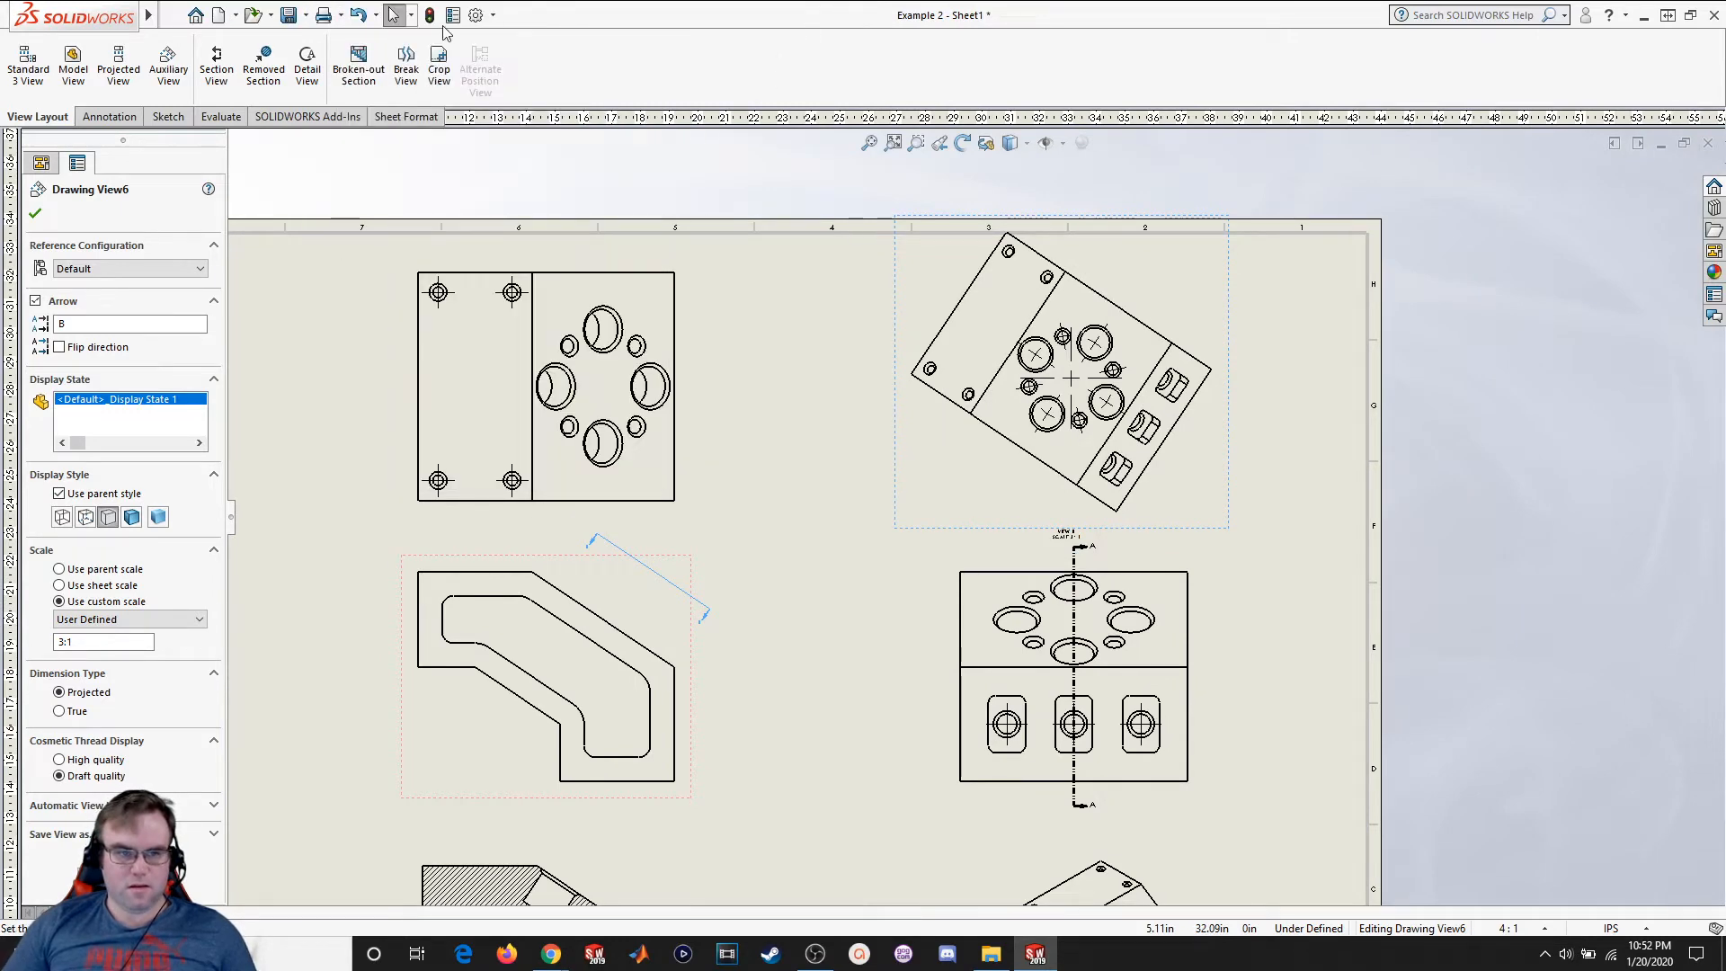
click(476, 15)
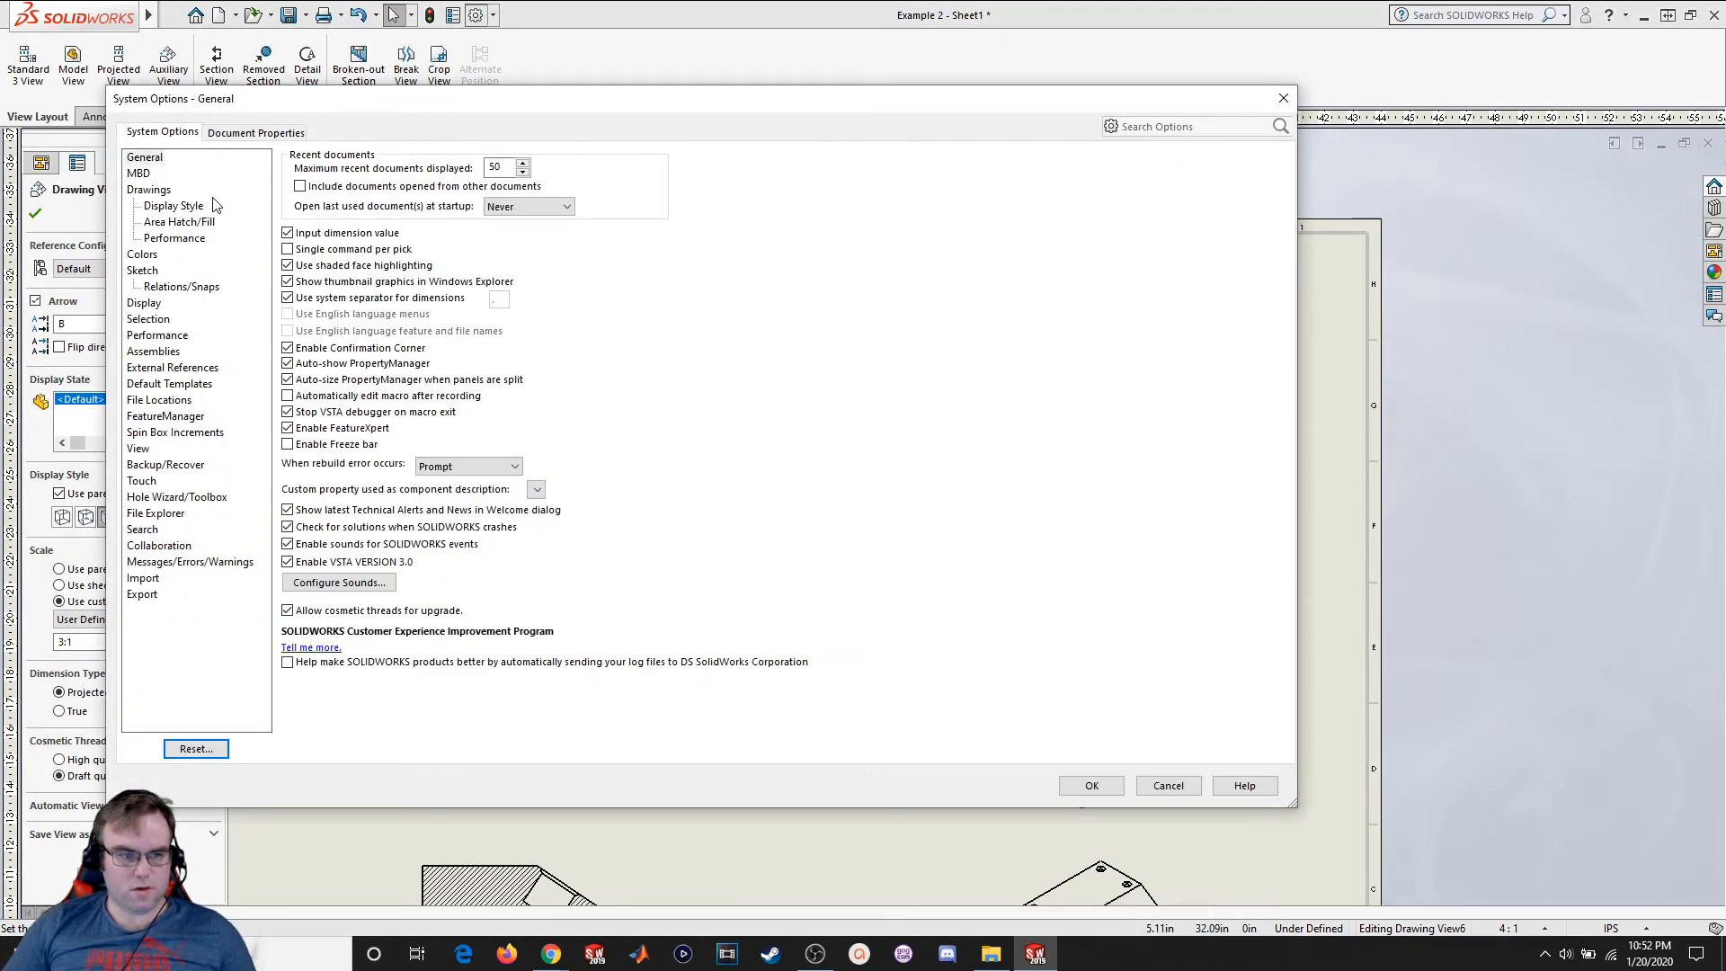
click(245, 133)
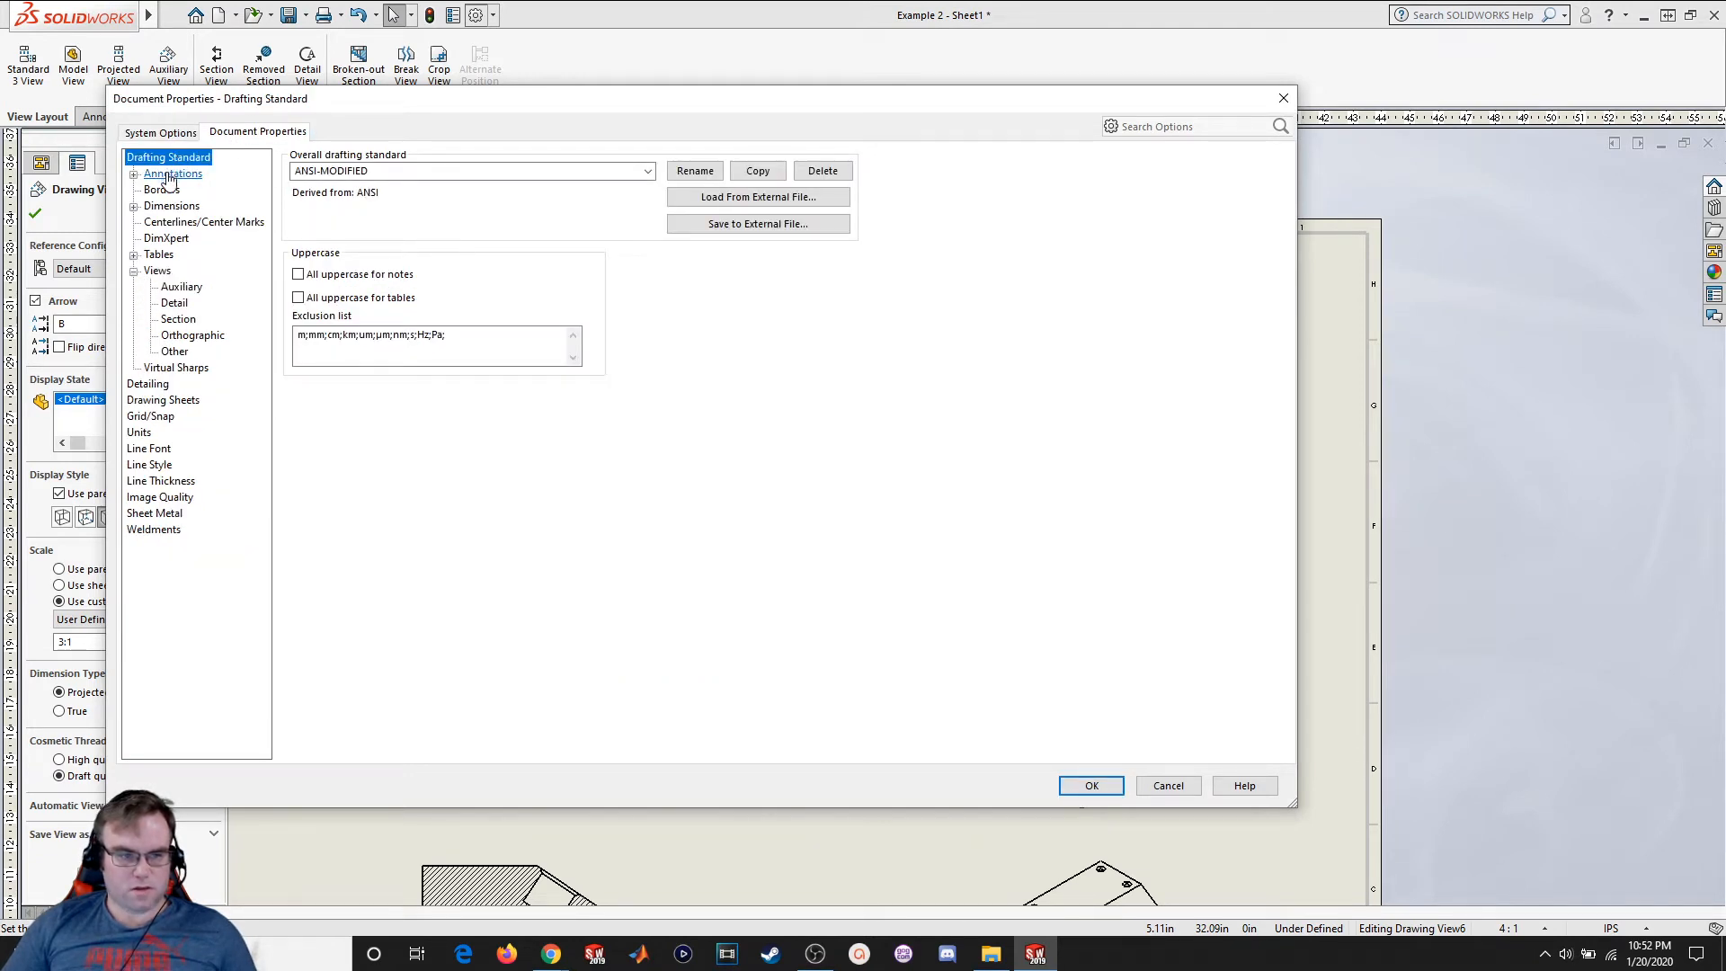
click(157, 271)
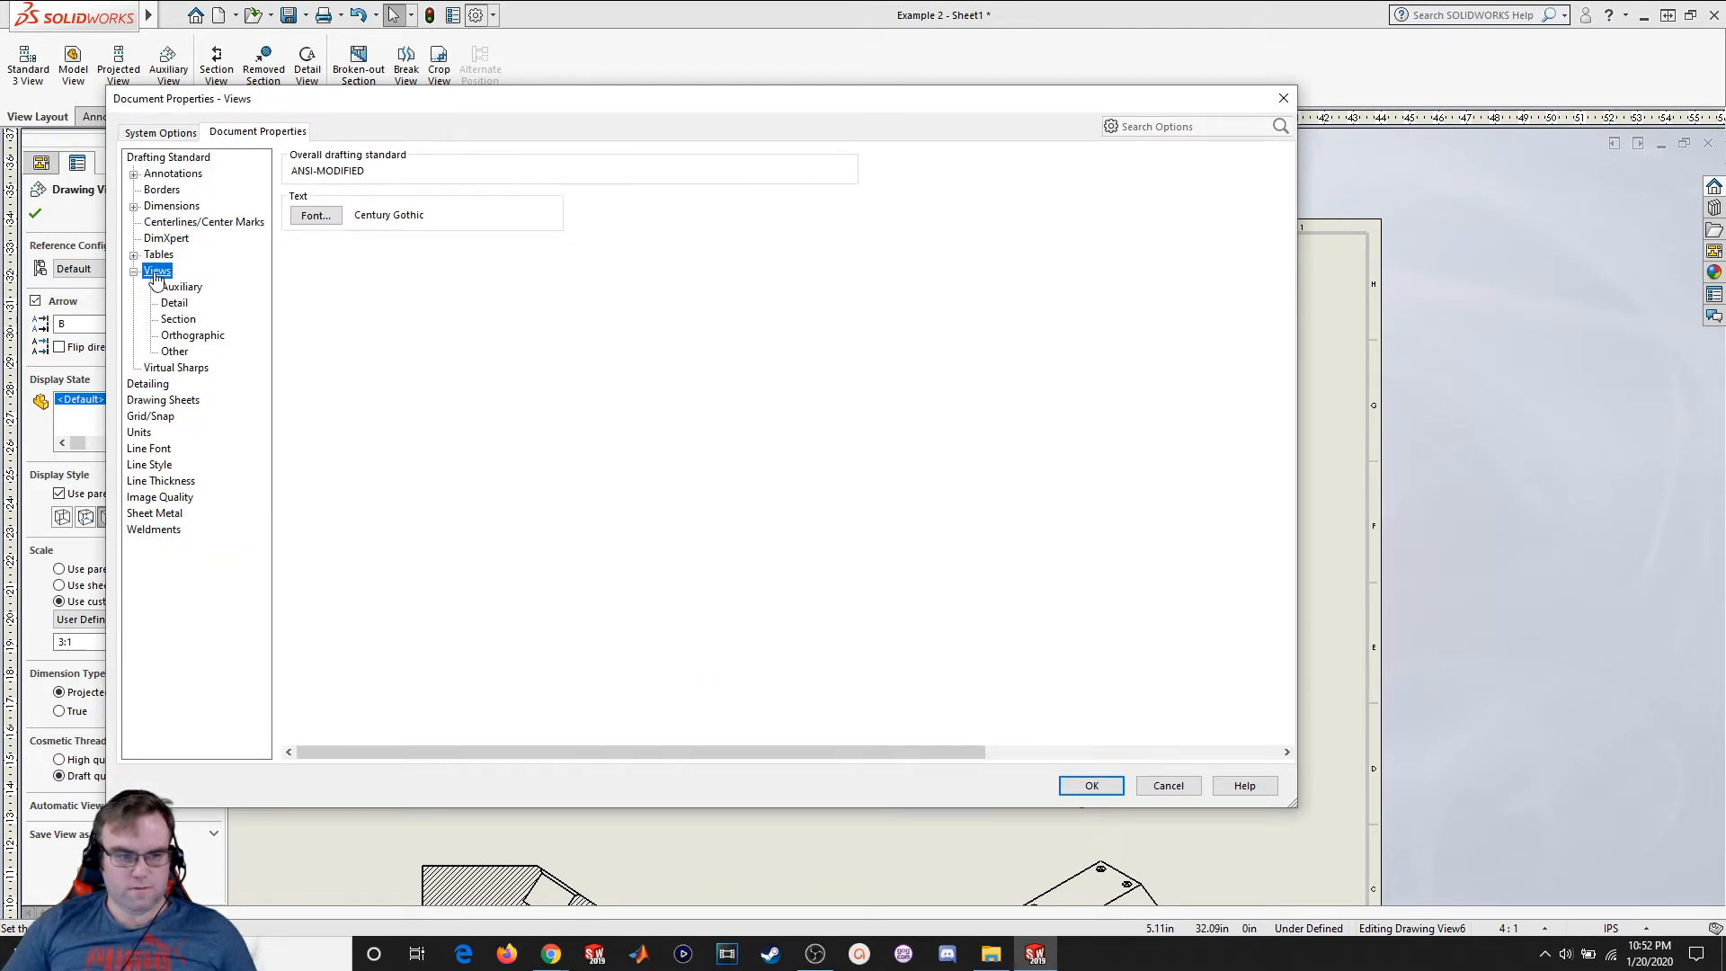
click(316, 217)
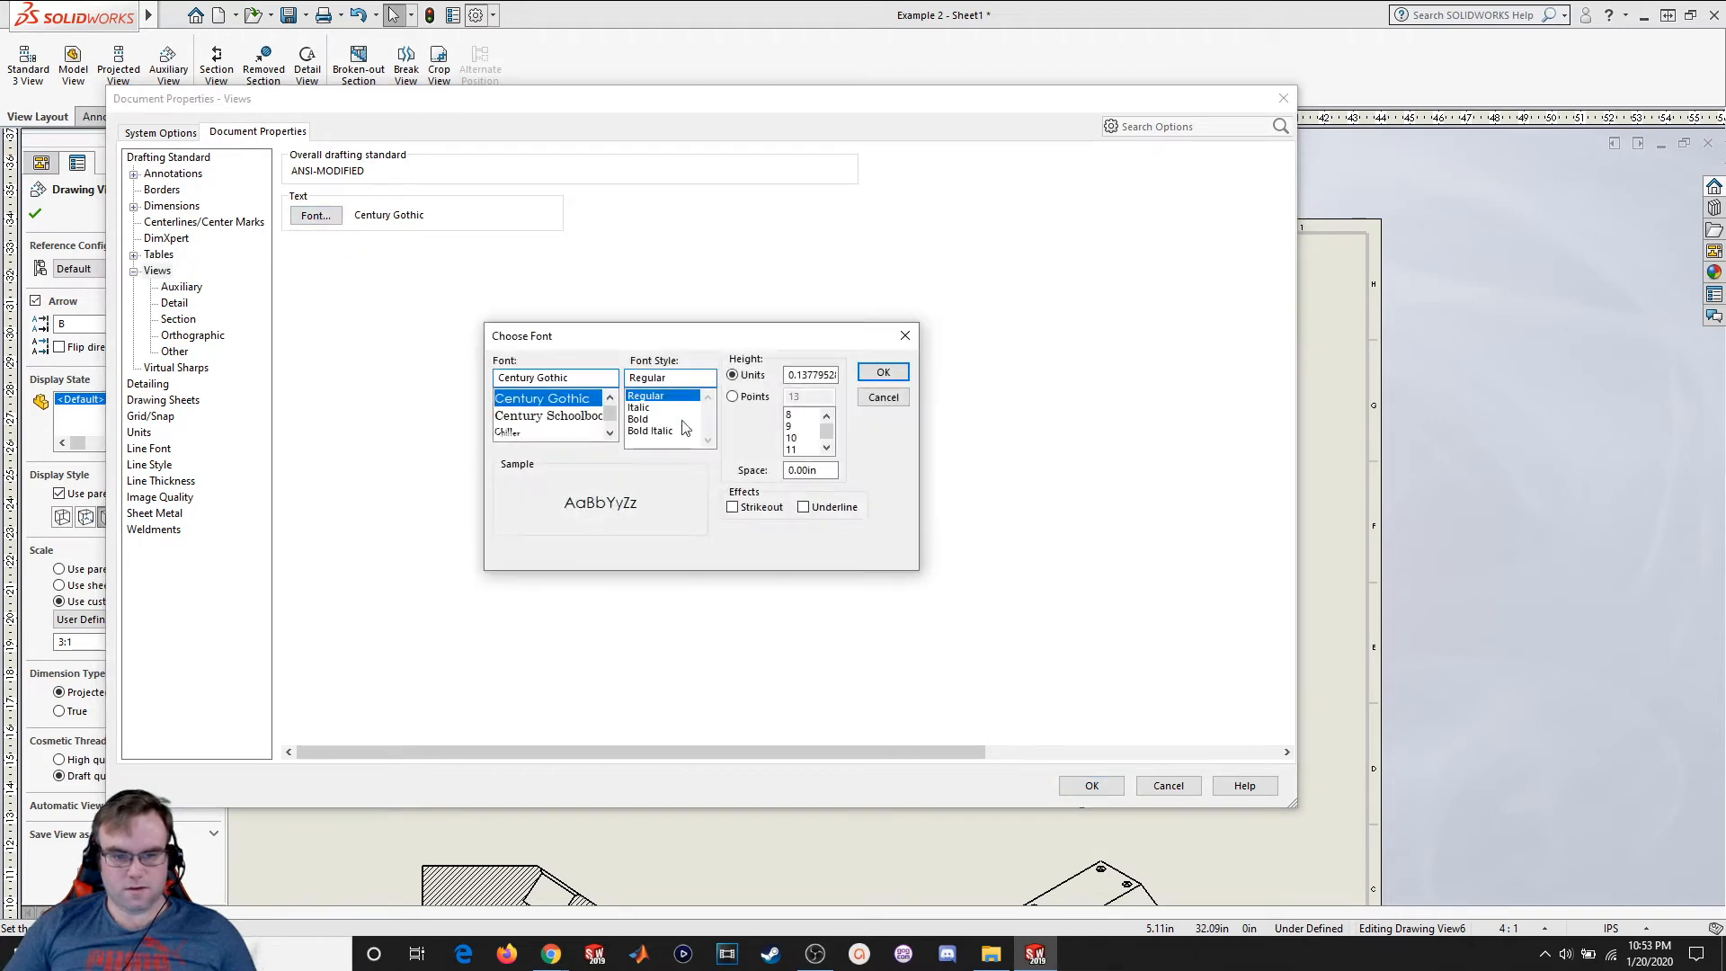
click(734, 398)
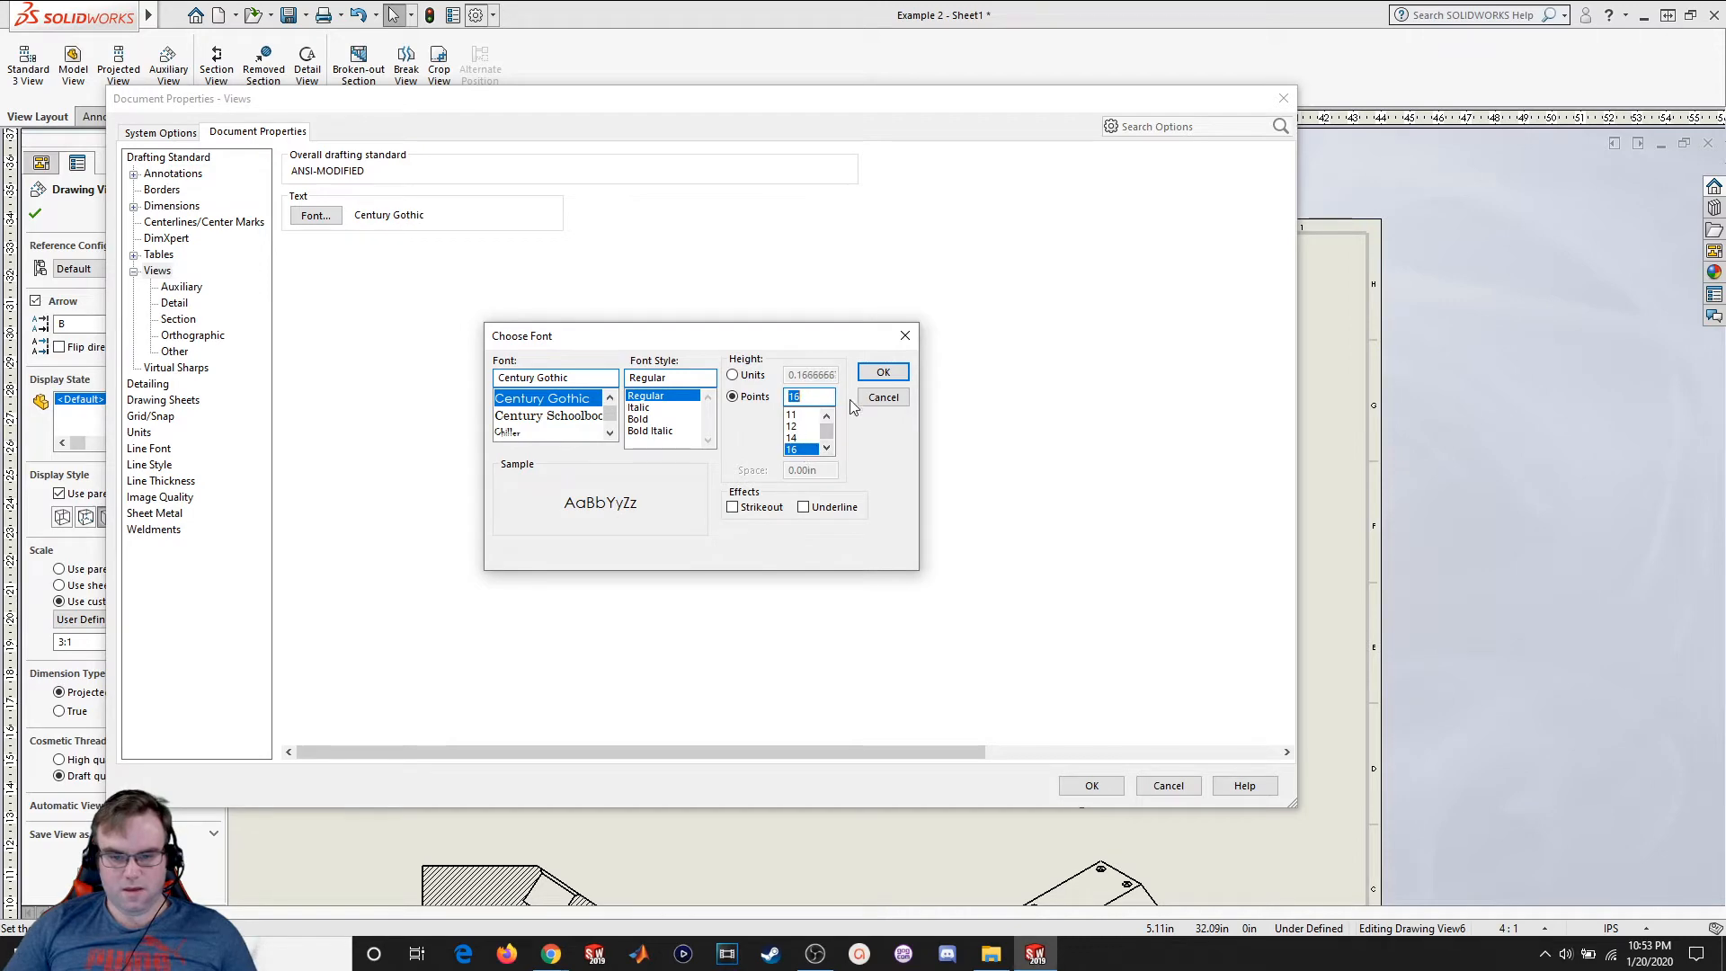
click(883, 374)
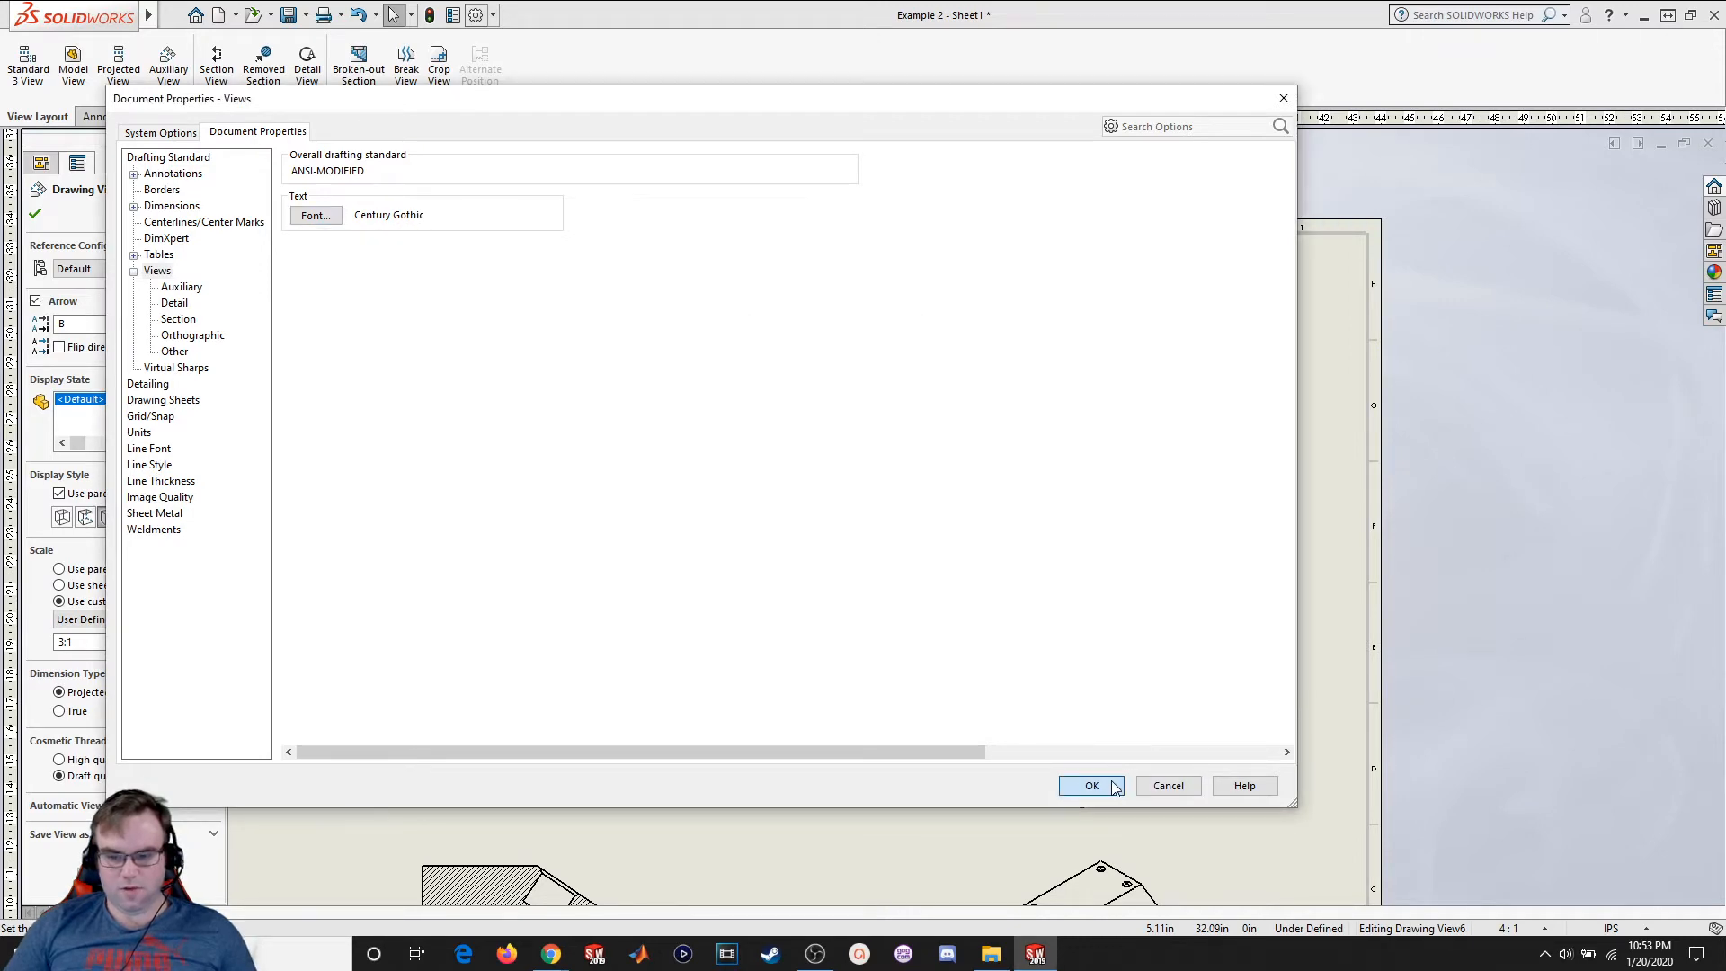
click(1115, 788)
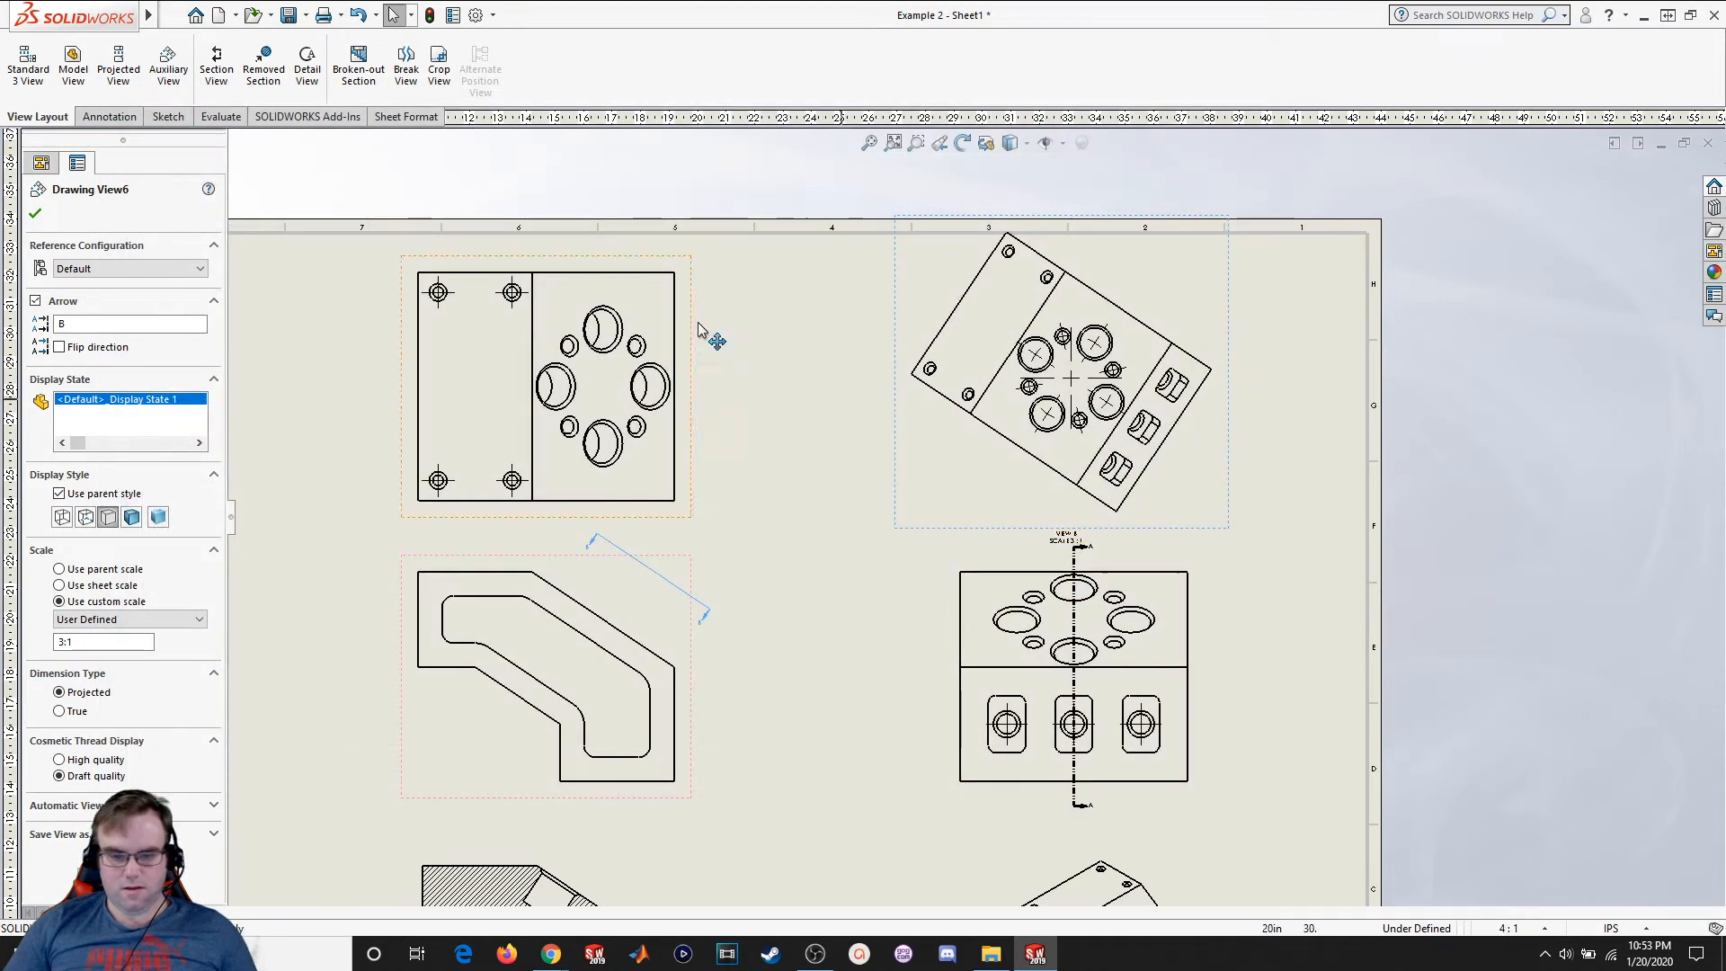
Set the font height for views to 36 points in the document properties
click(476, 15)
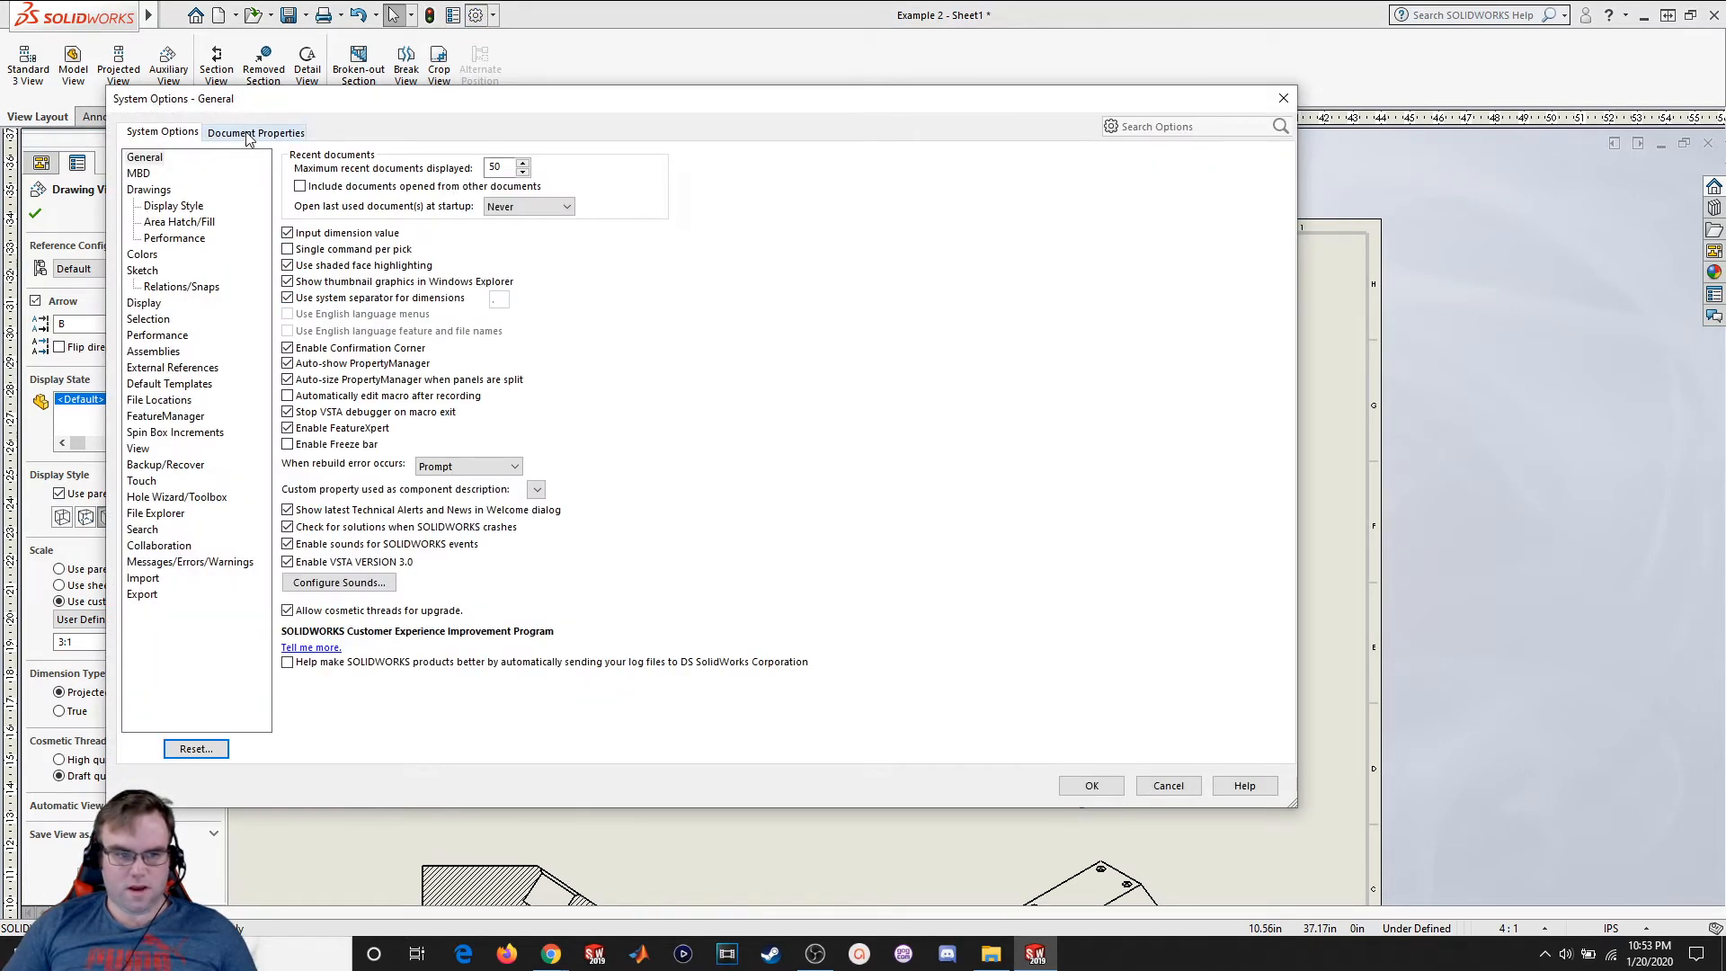
click(251, 133)
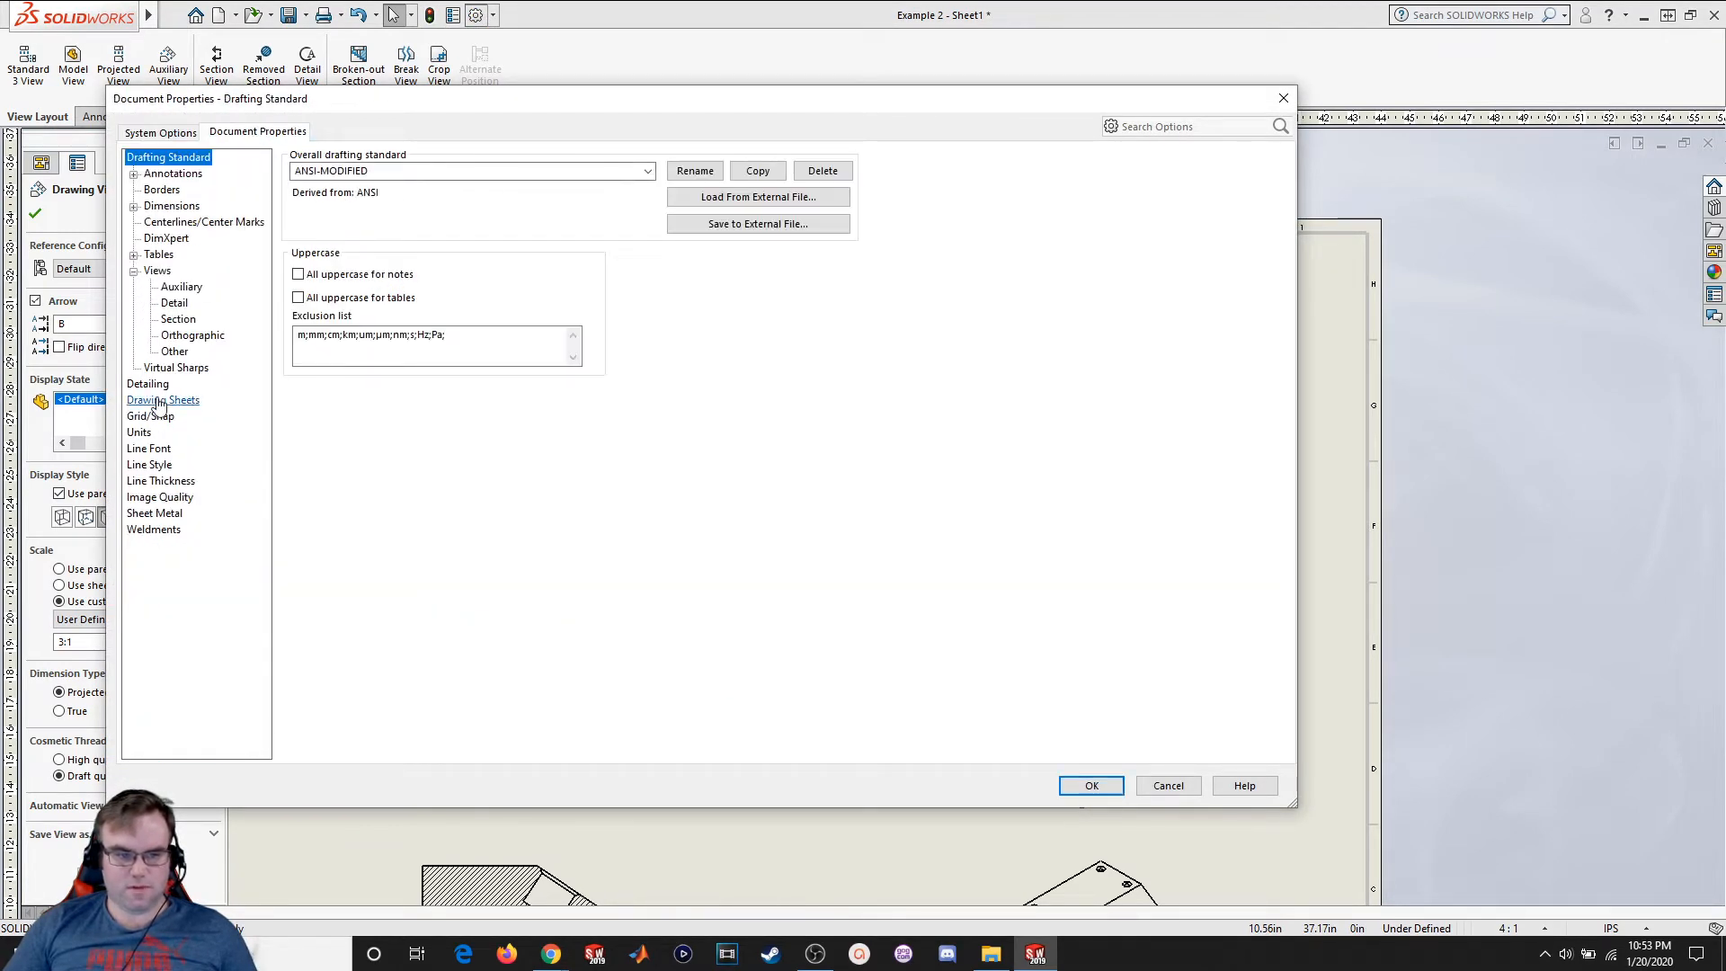
click(157, 271)
click(310, 218)
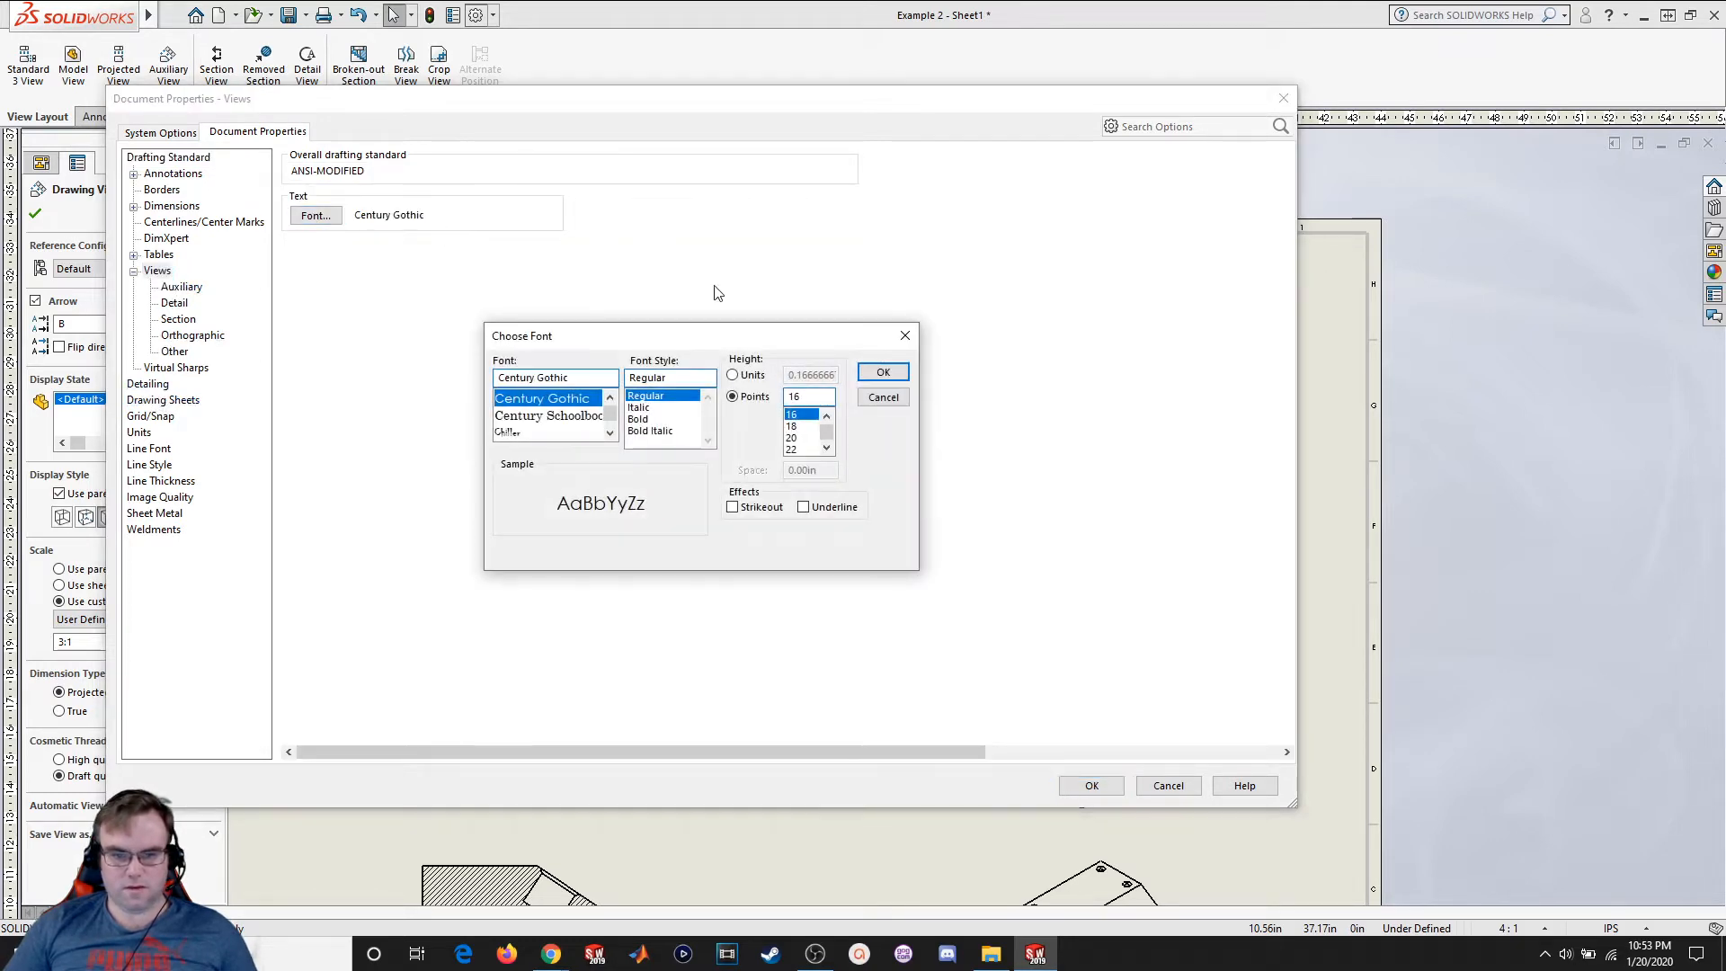
click(826, 448)
click(826, 449)
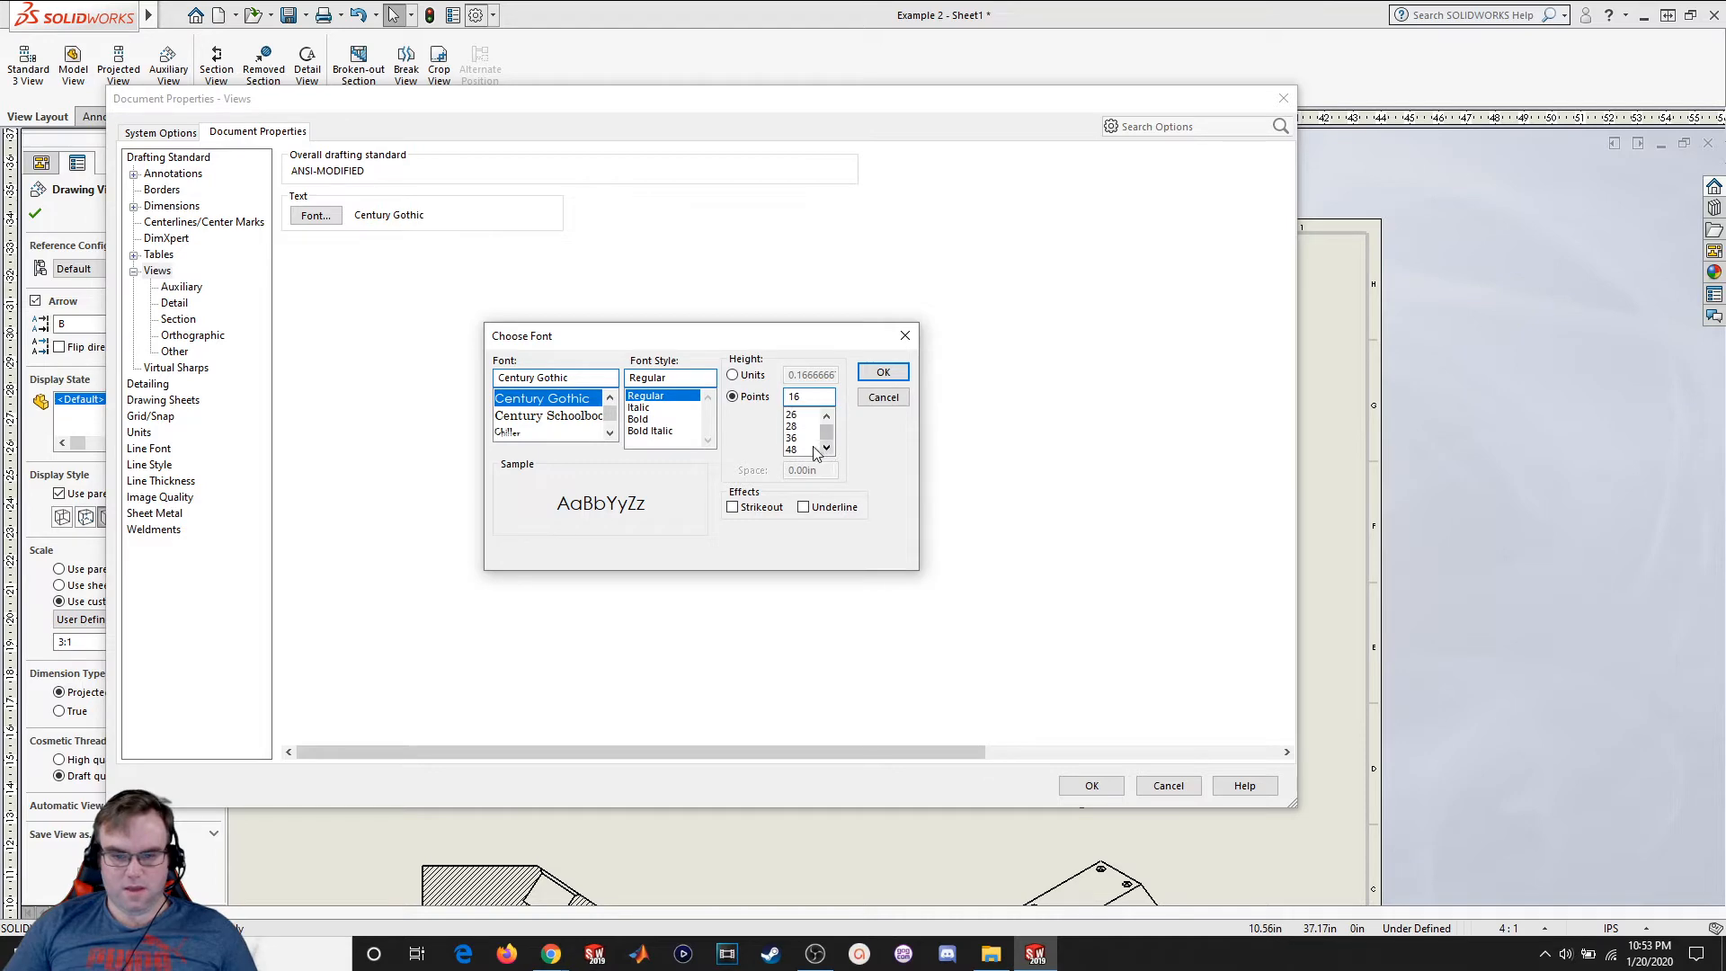
click(818, 437)
click(883, 374)
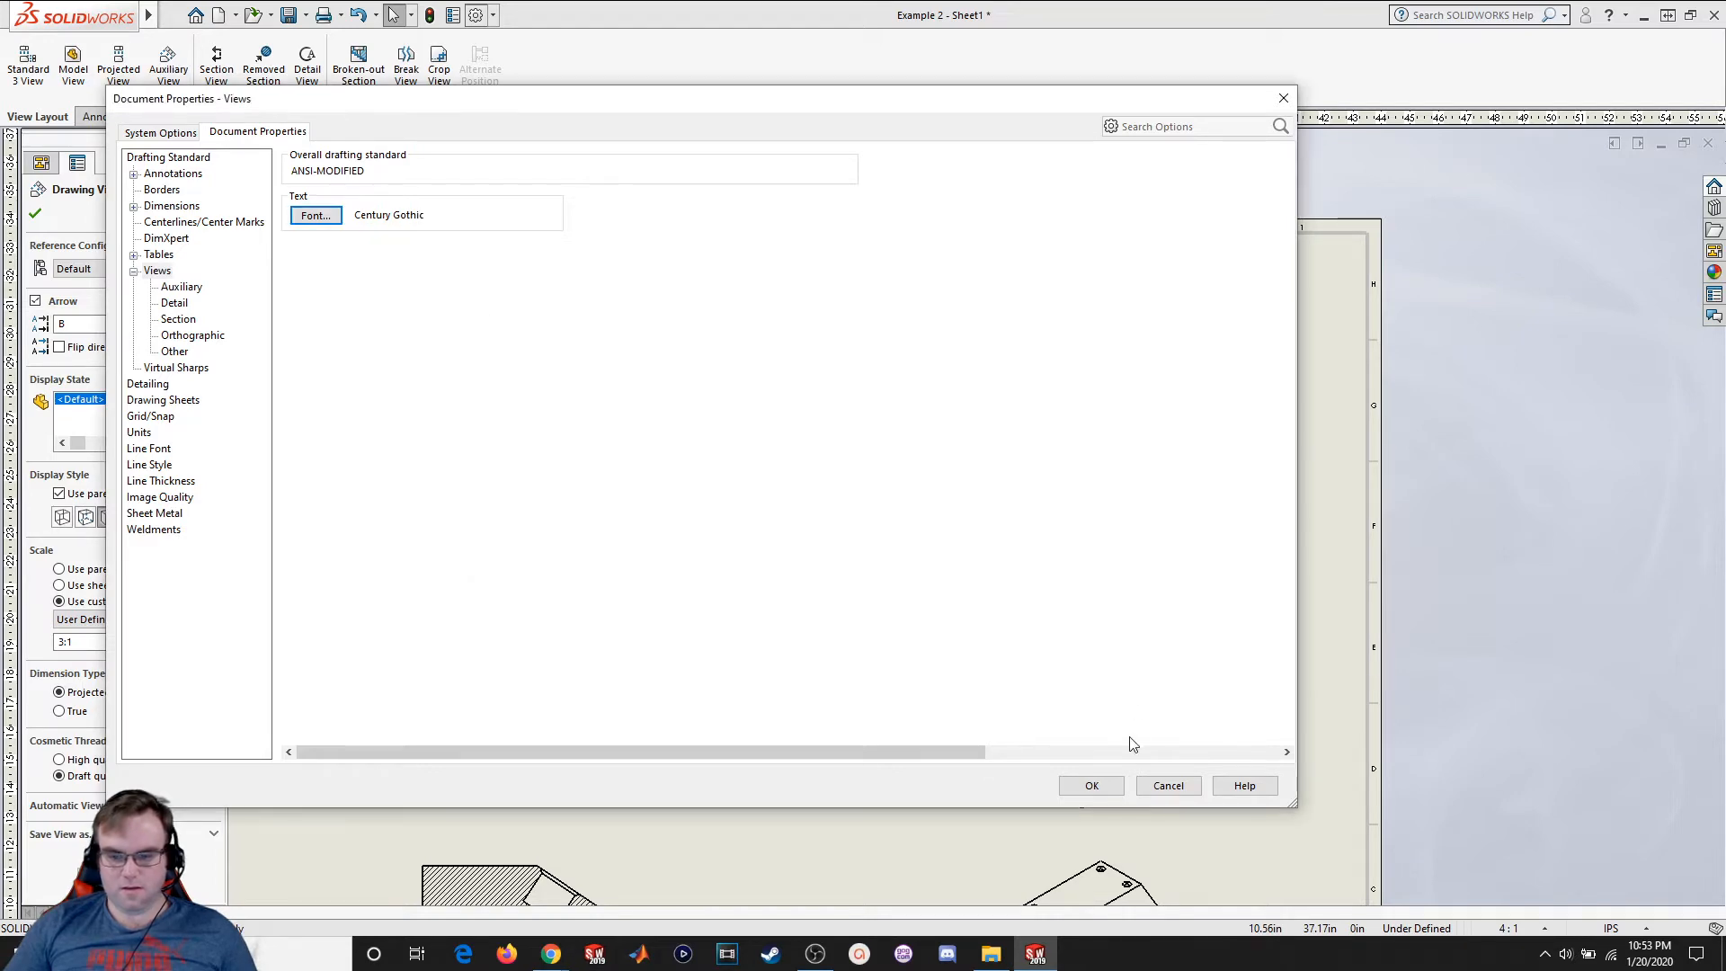
click(1091, 785)
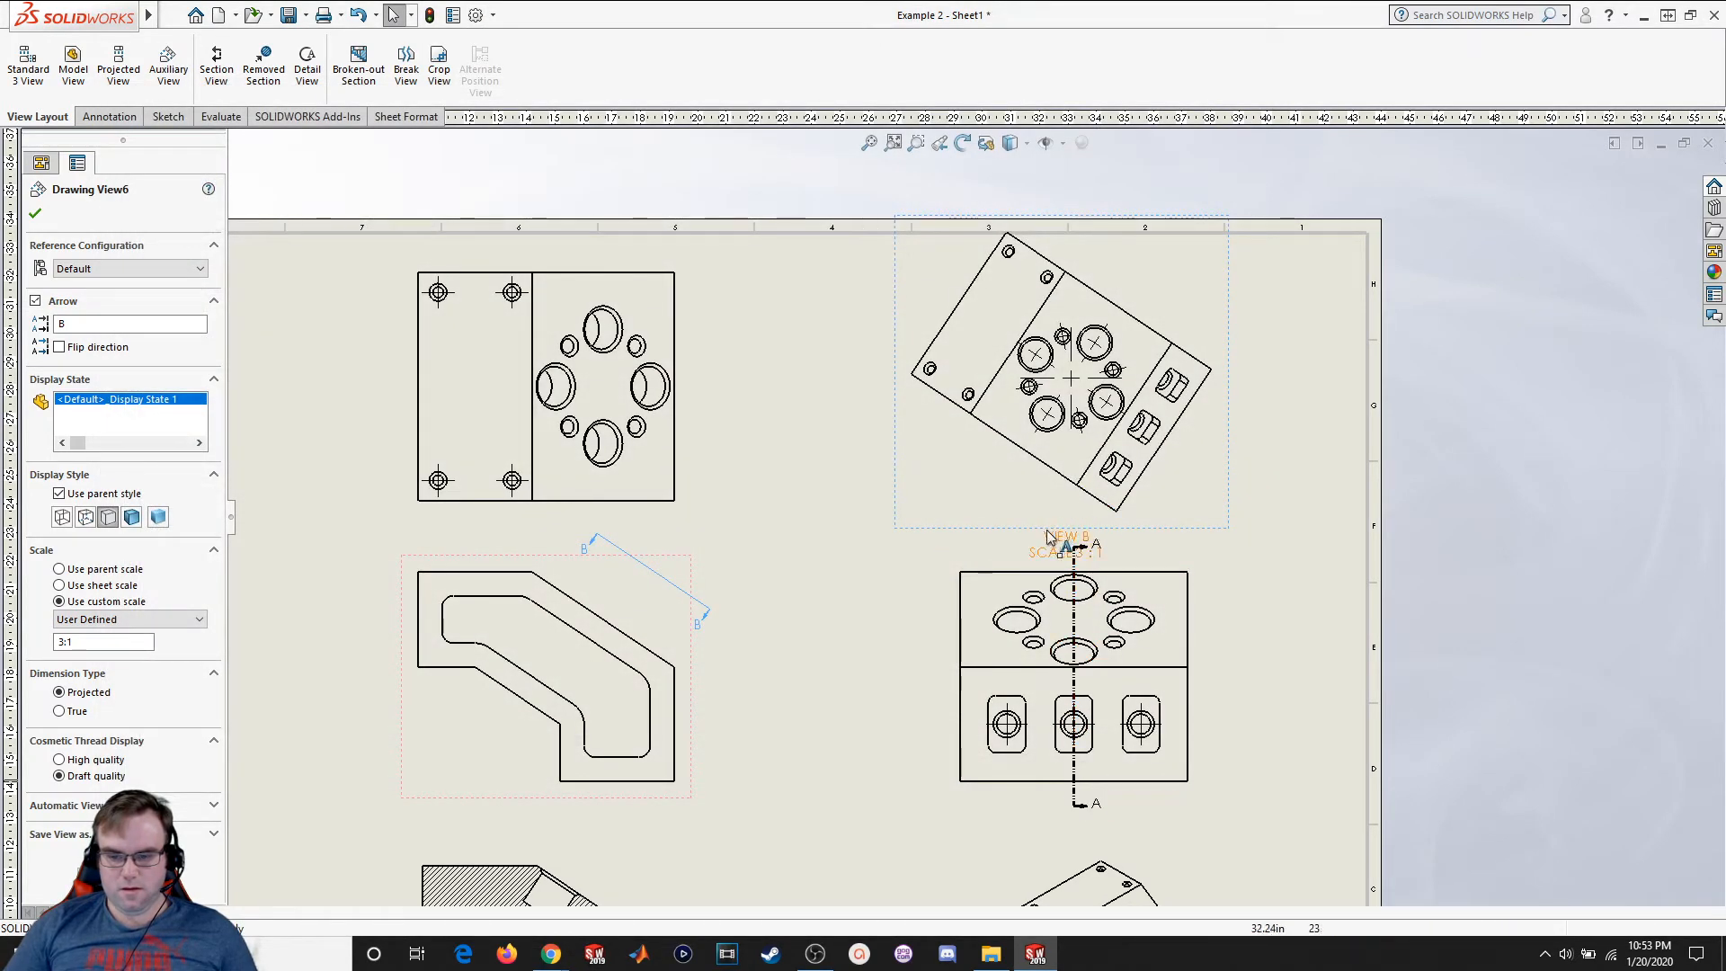
Move the View B label up against the auxiliary view and shift the front, right, section and isometric views slightly down the sheet
drag(1048, 541, 1041, 523)
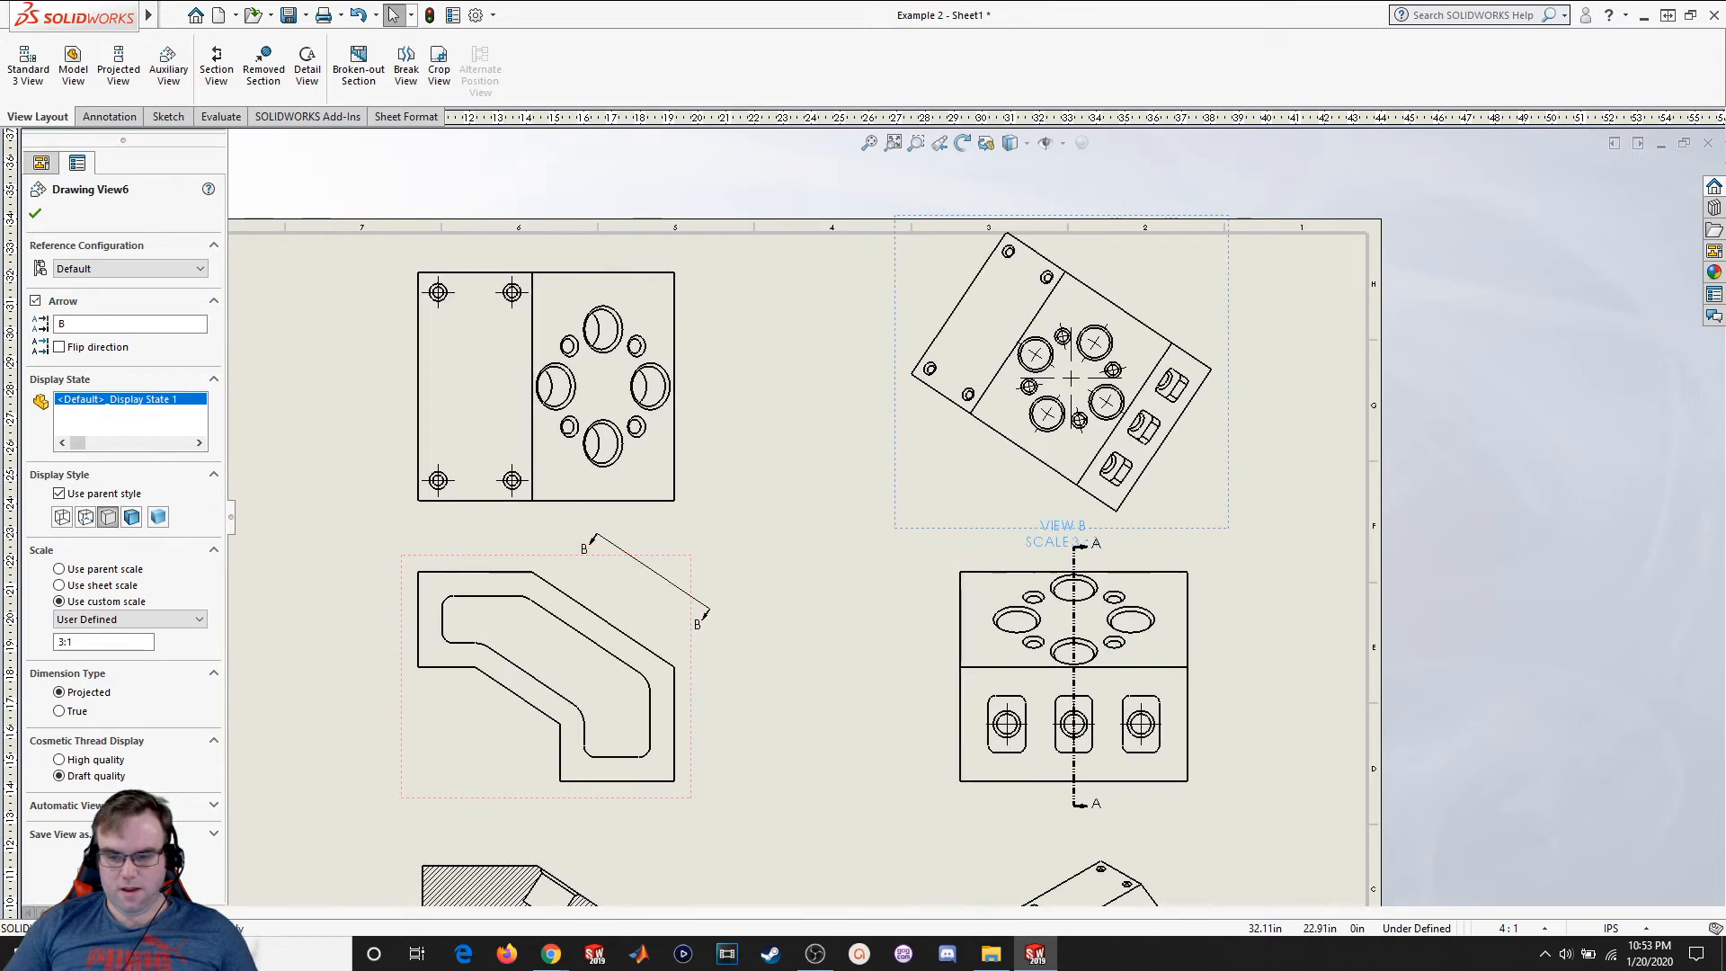
scroll(1258, 728, up, 2)
scroll(1260, 728, down, 3)
scroll(1056, 667, up, 5)
scroll(928, 669, down, 2)
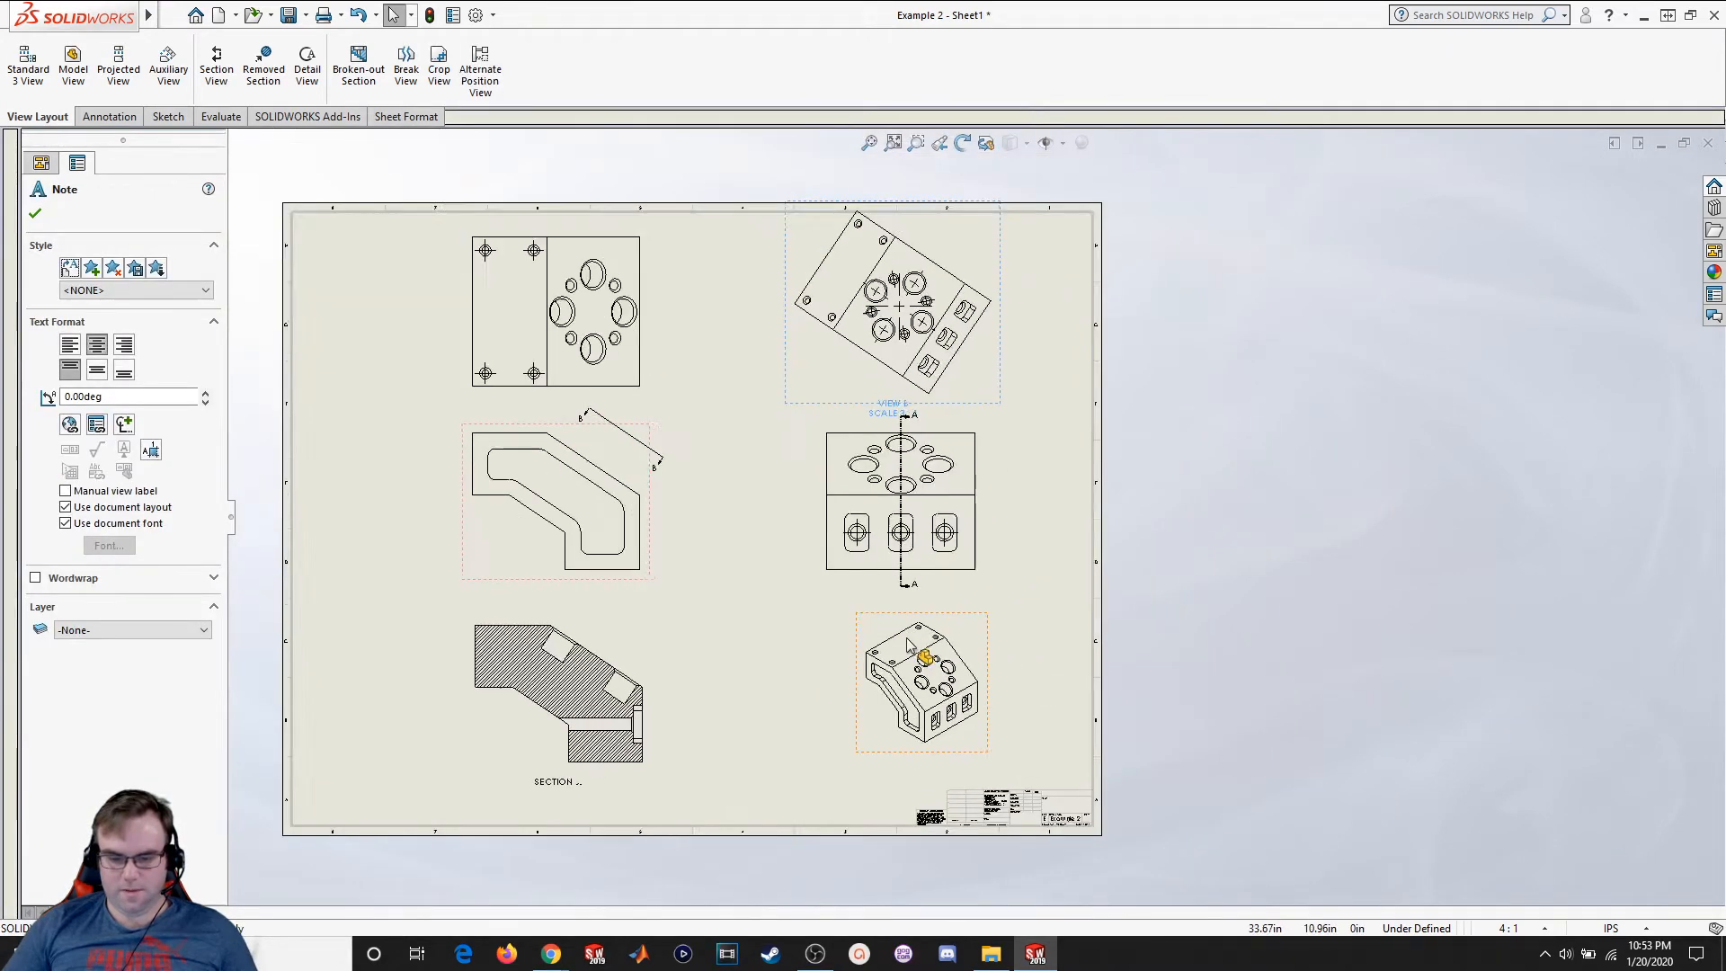
drag(987, 575, 982, 607)
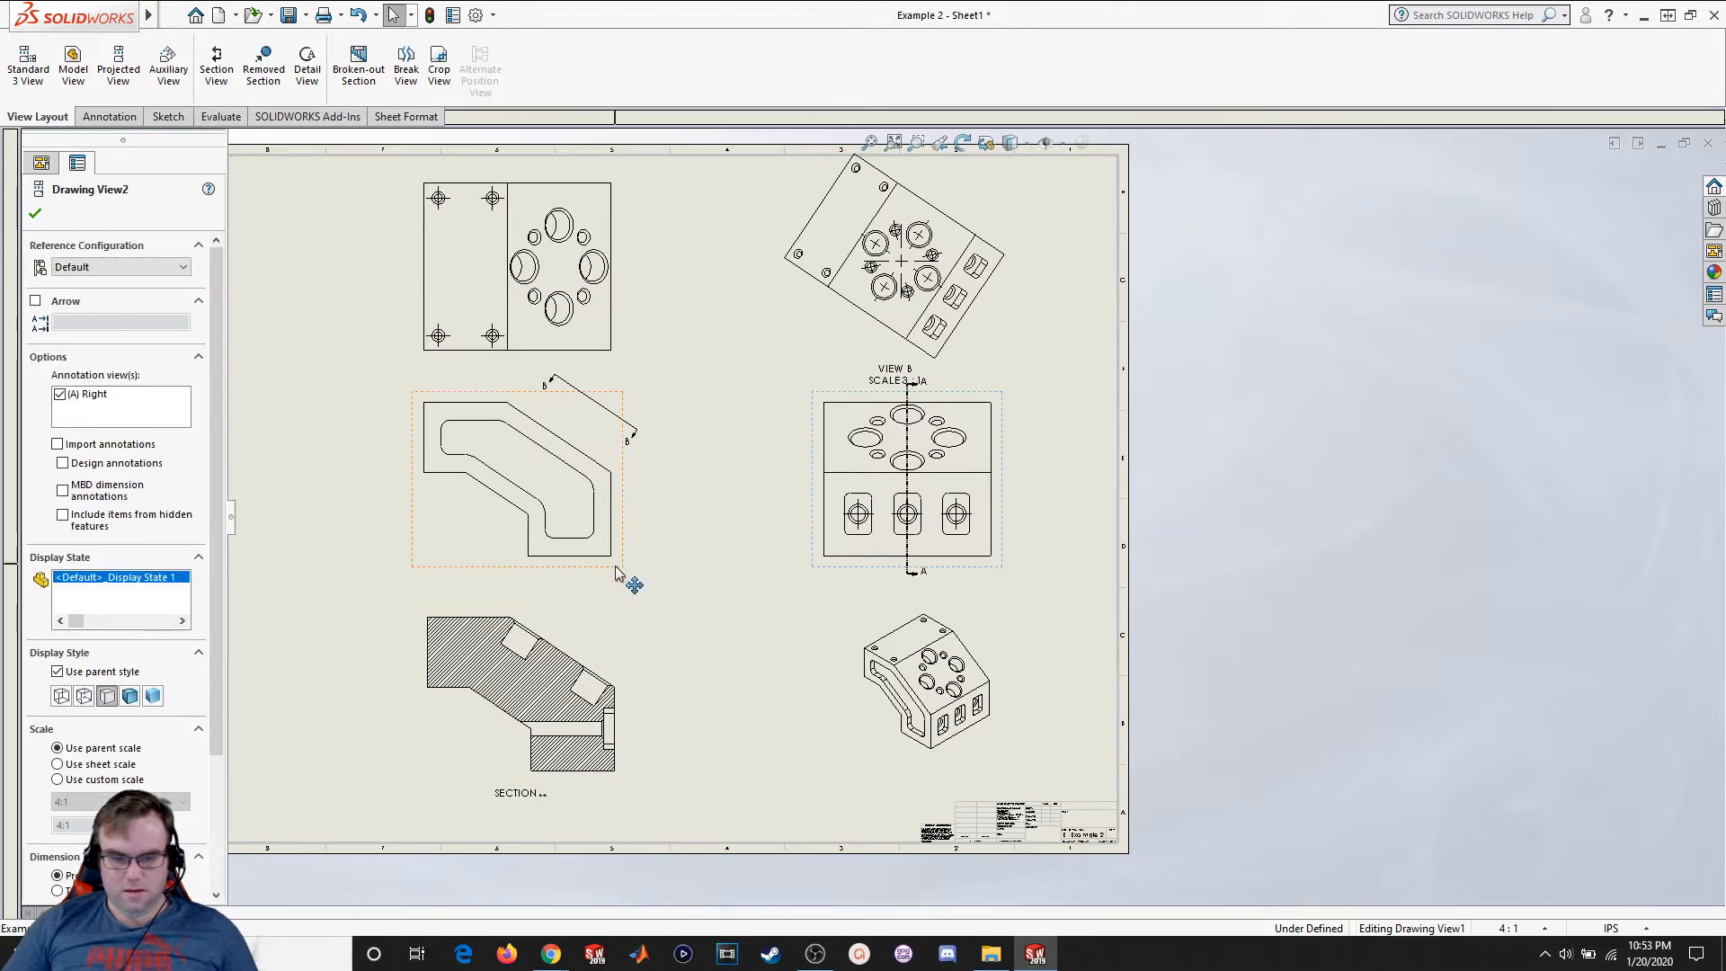
drag(616, 578, 618, 592)
drag(989, 761, 996, 792)
drag(644, 790, 625, 795)
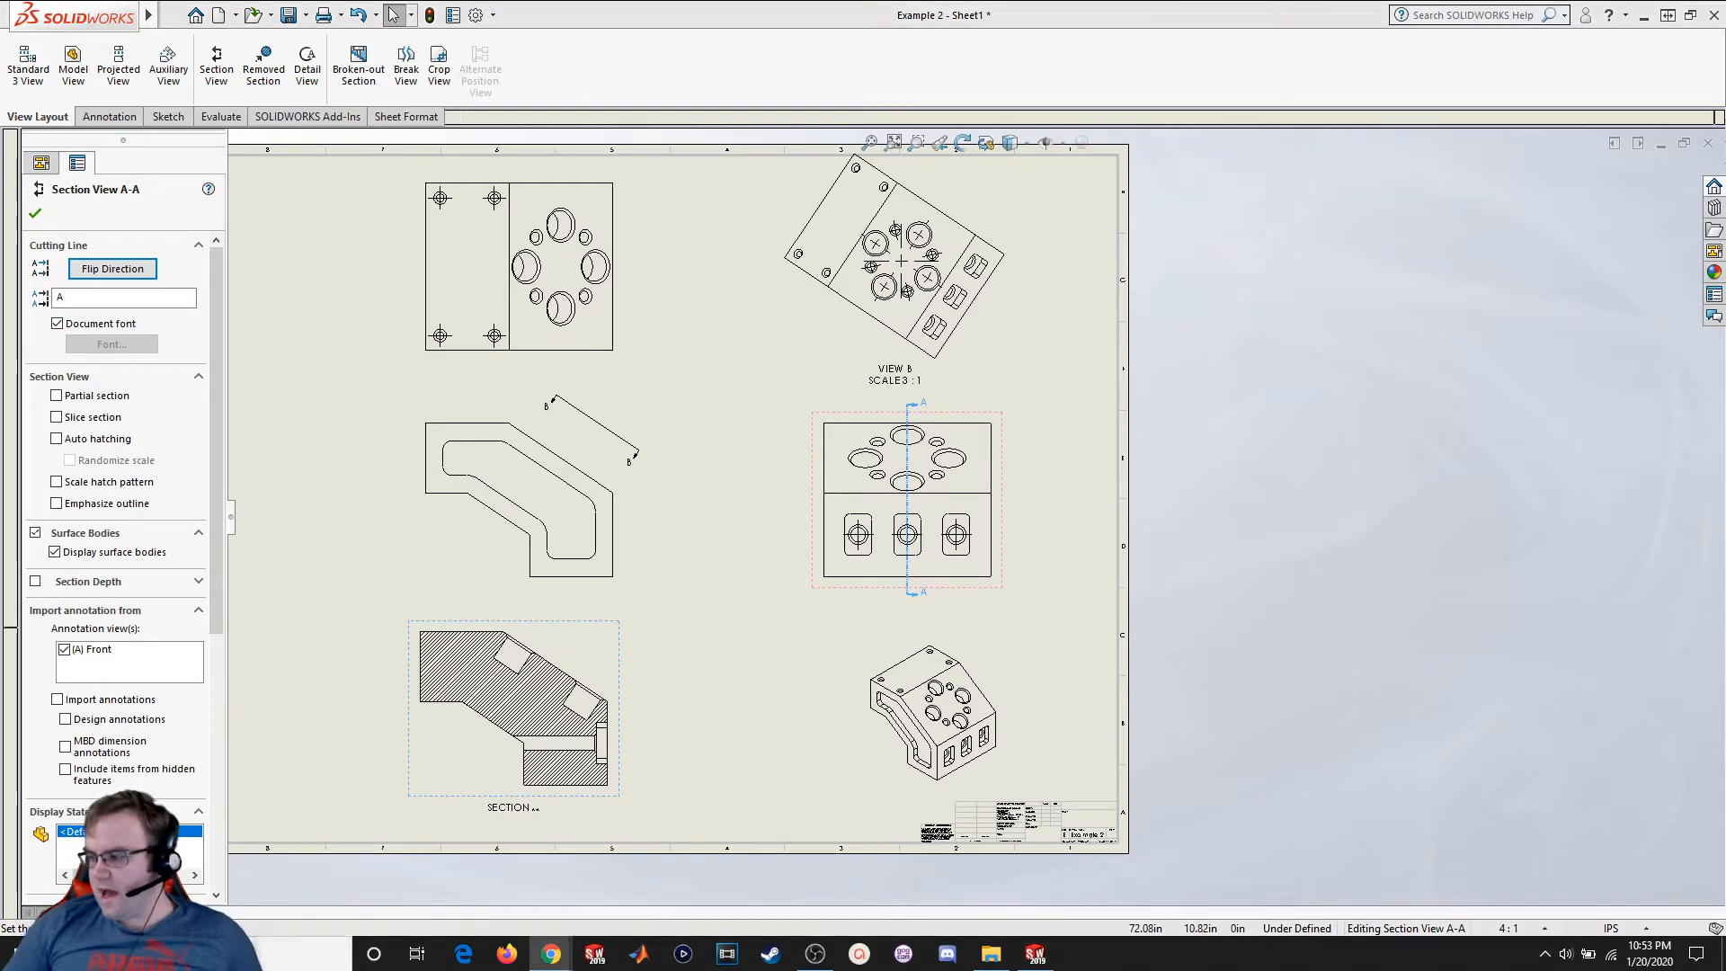
Switch to the reference PDF and examine the Example 2 view layout and the section view's dimensions
click(551, 953)
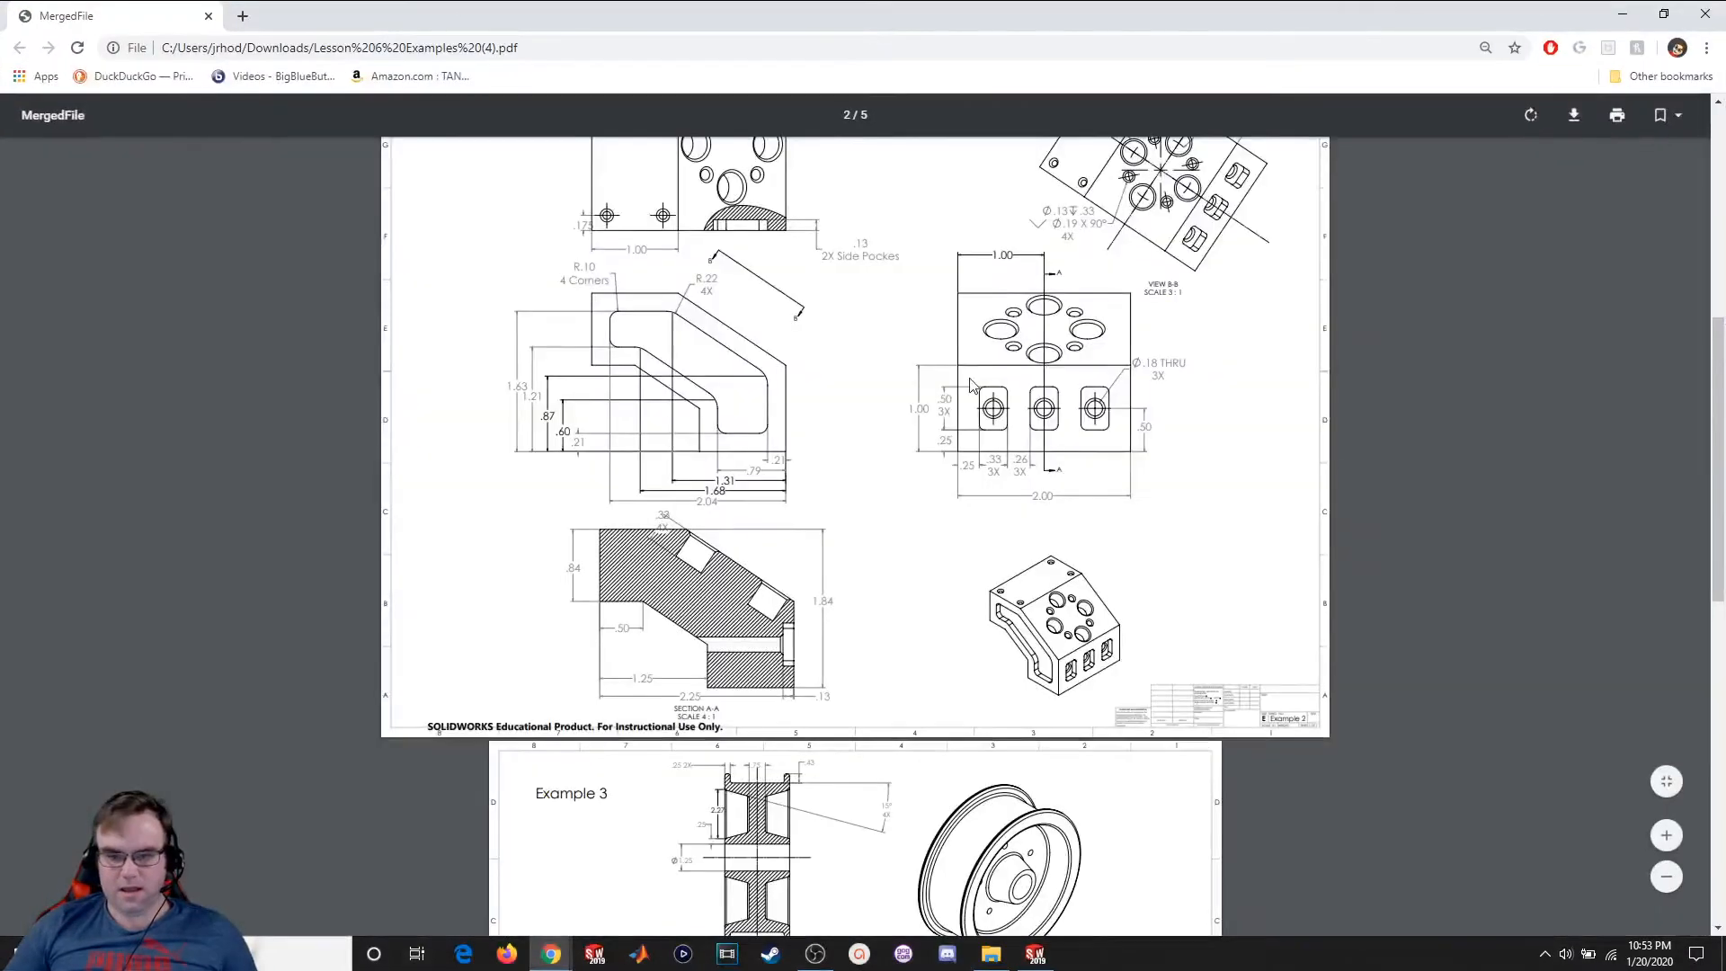
scroll(968, 384, up, 1)
scroll(968, 384, up, 1)
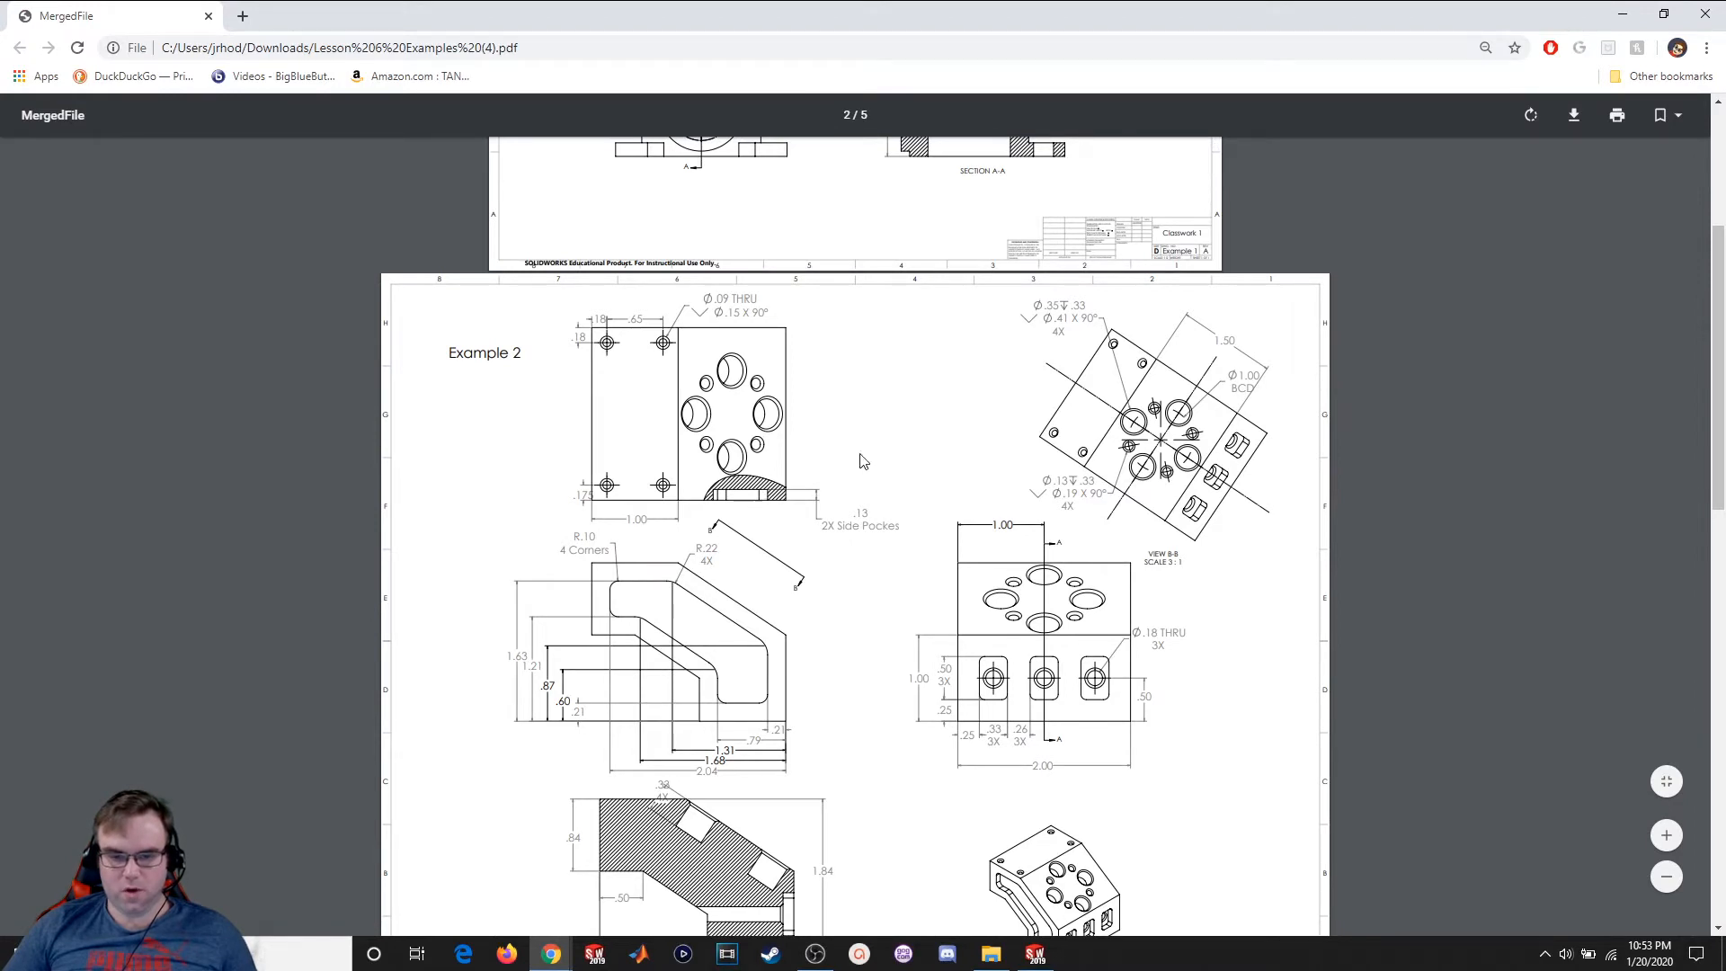
scroll(867, 510, down, 1)
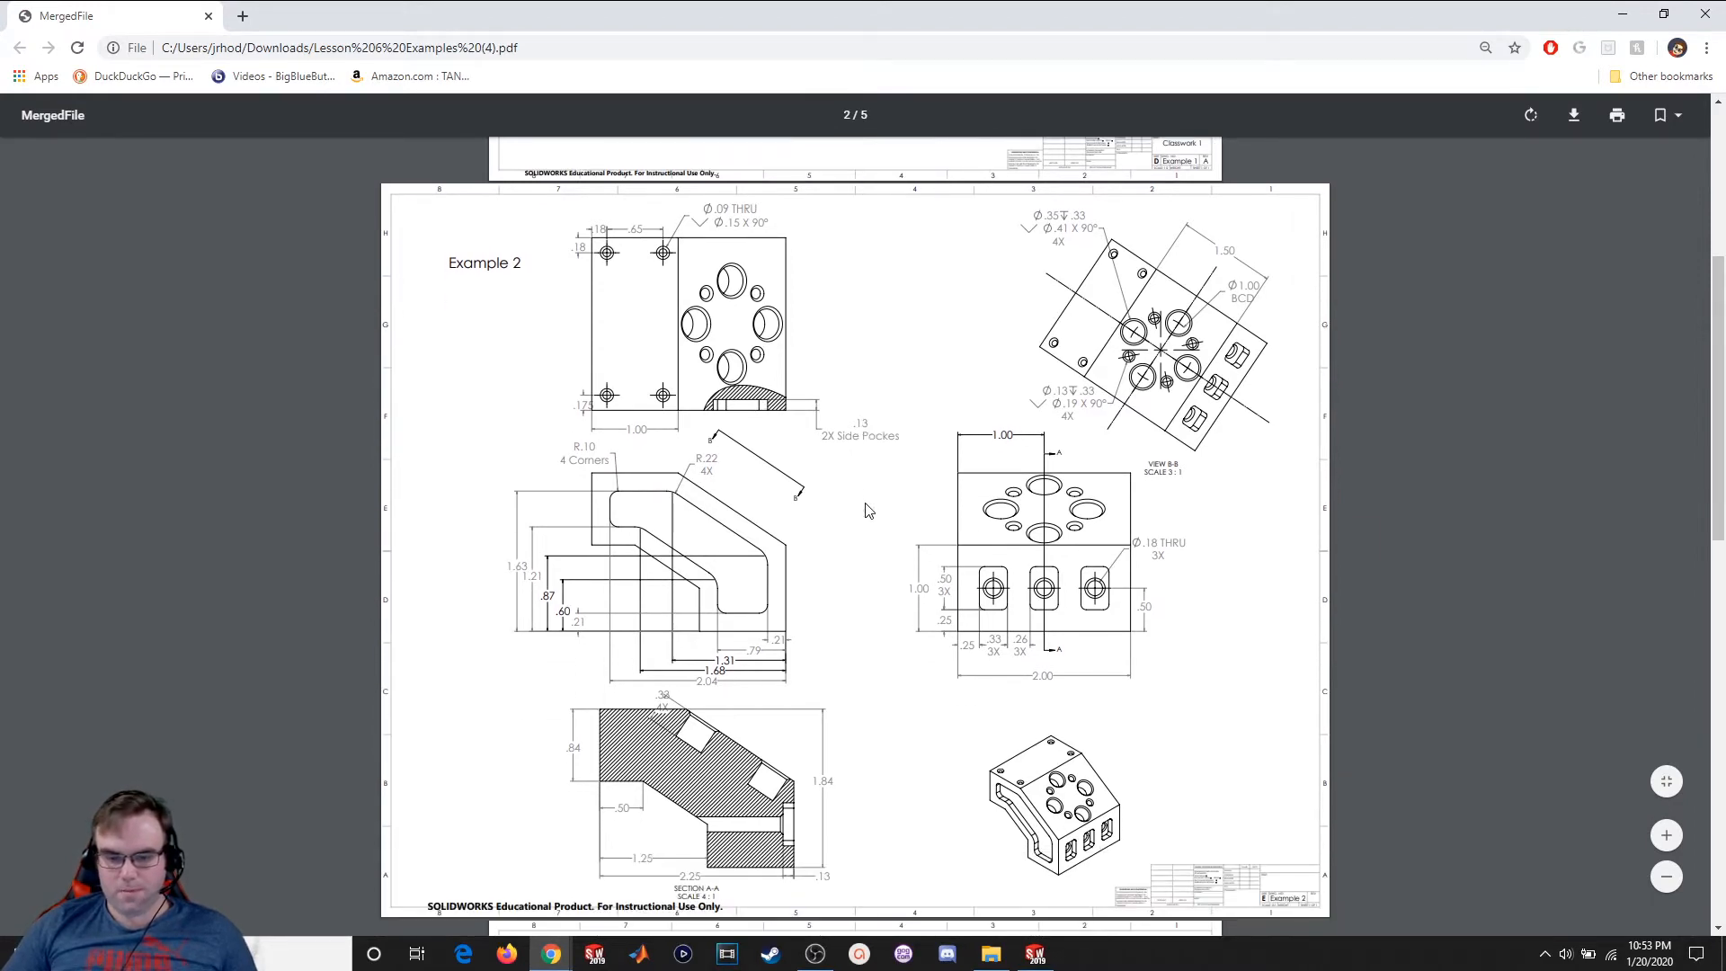
scroll(868, 511, down, 1)
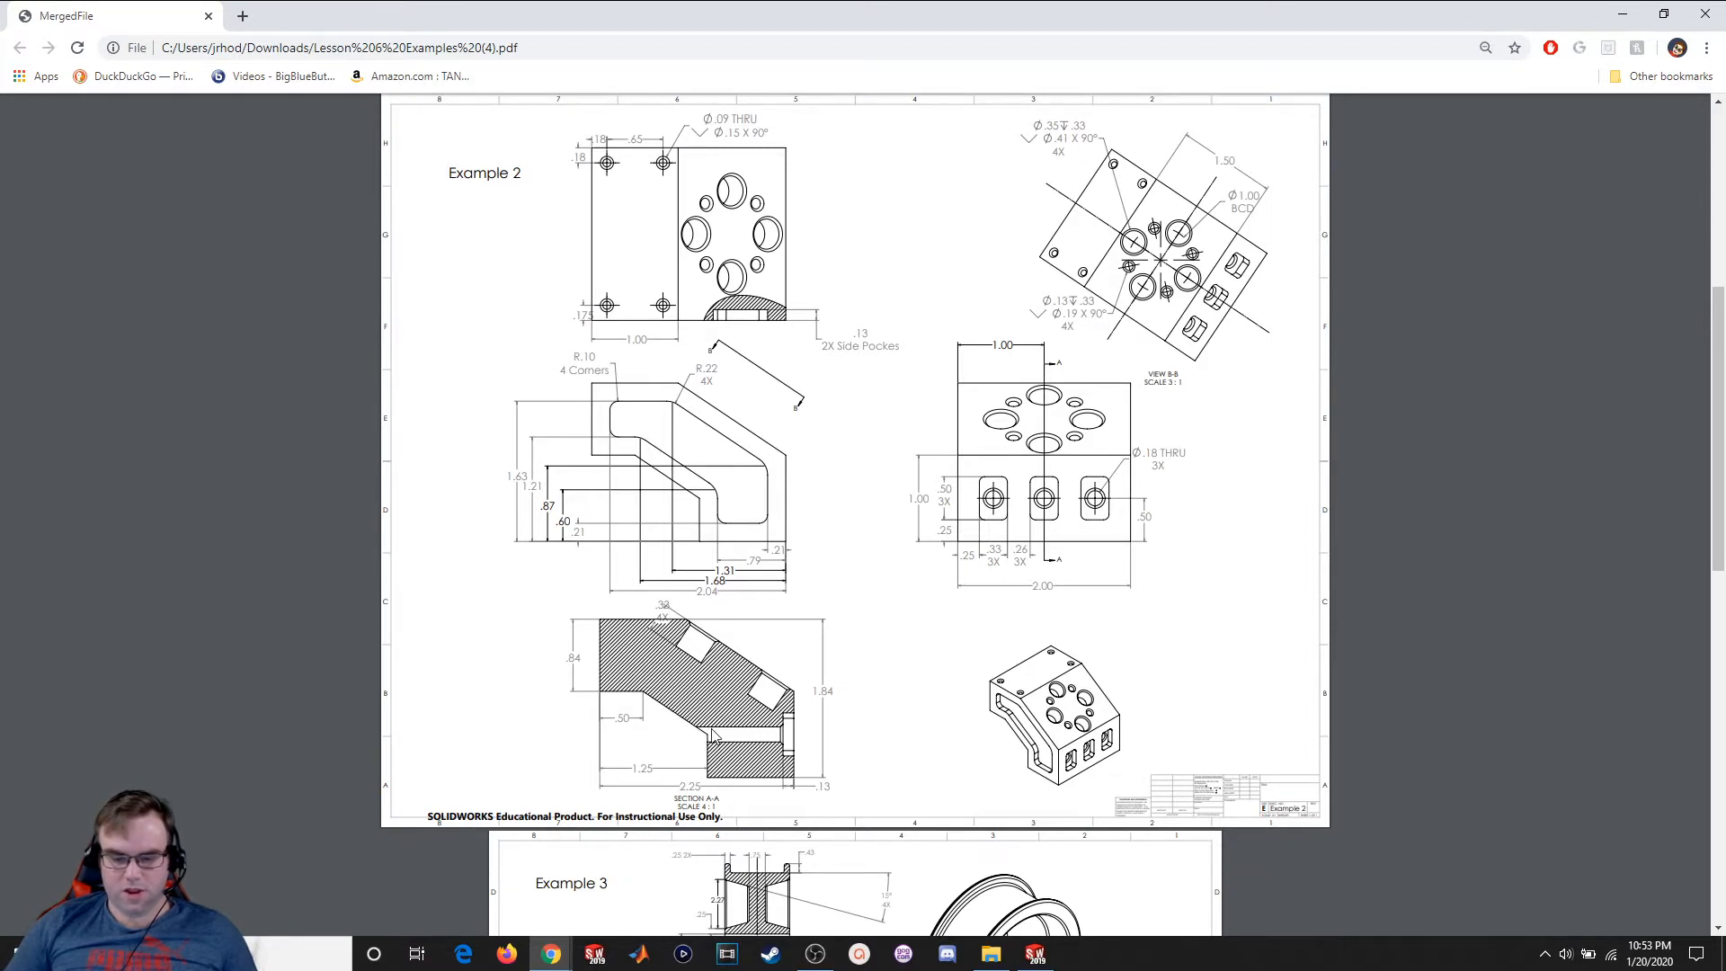
mouse_move(912, 7)
mouse_down()
mouse_move(928, 29)
mouse_move(0, 108)
mouse_up()
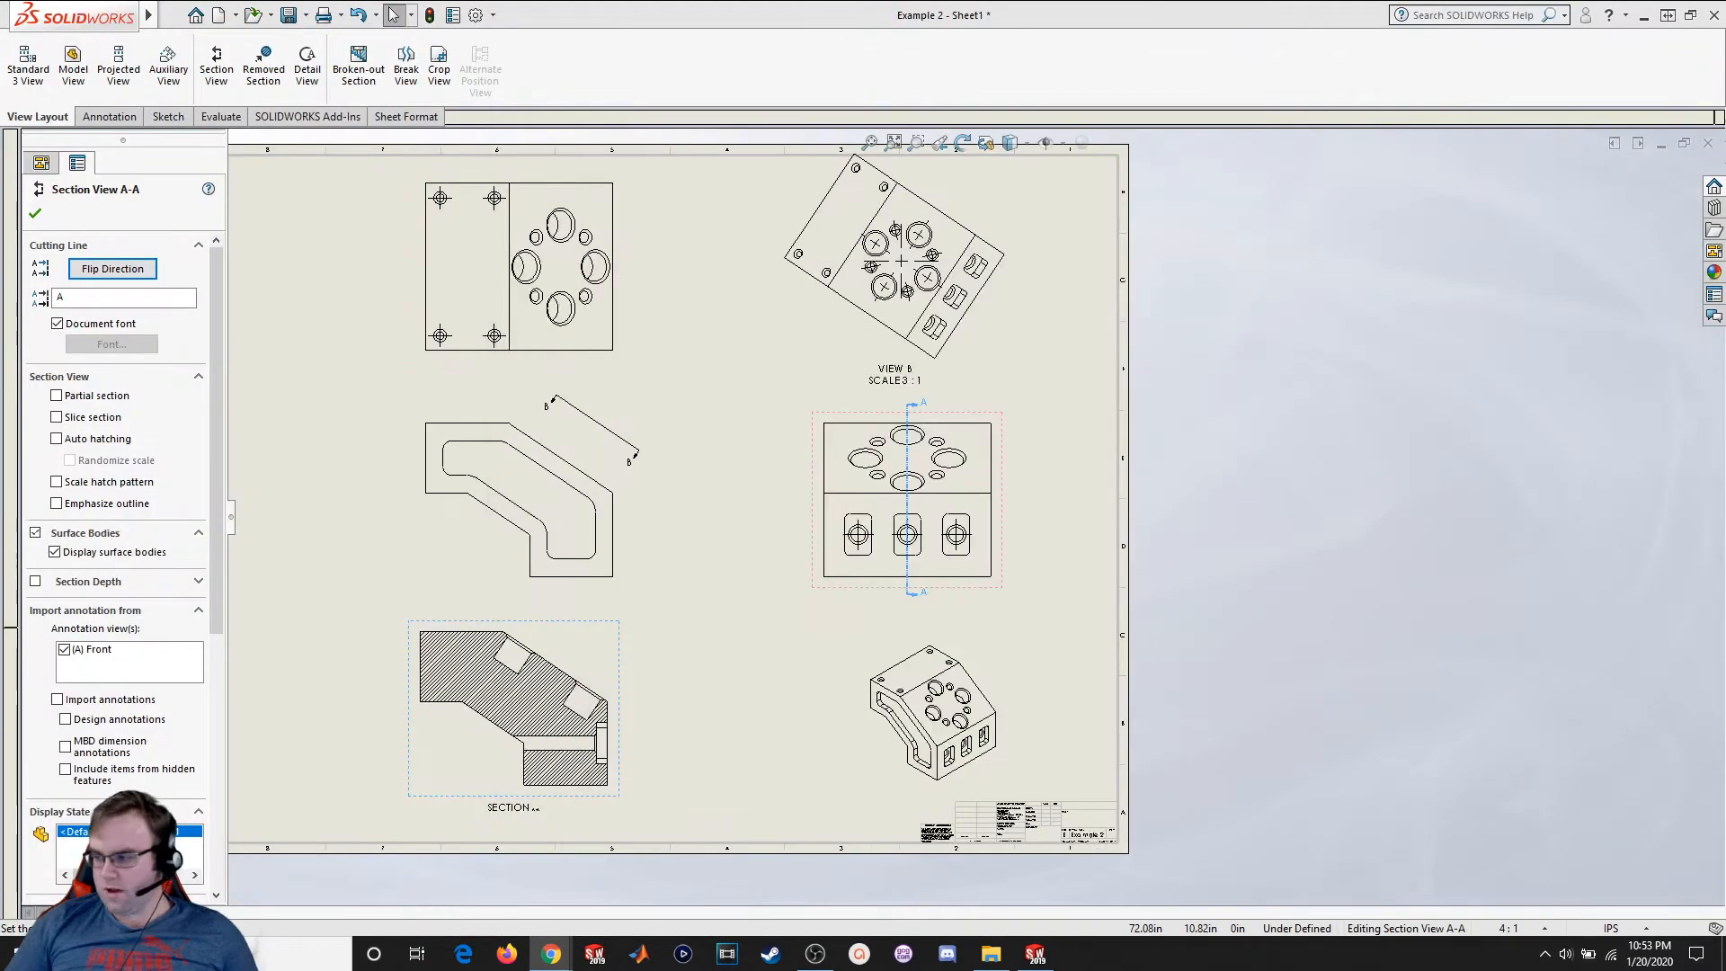
Dimension the height of section view A-A's left vertical edge, placing the dimension just outside that edge
click(35, 213)
click(109, 116)
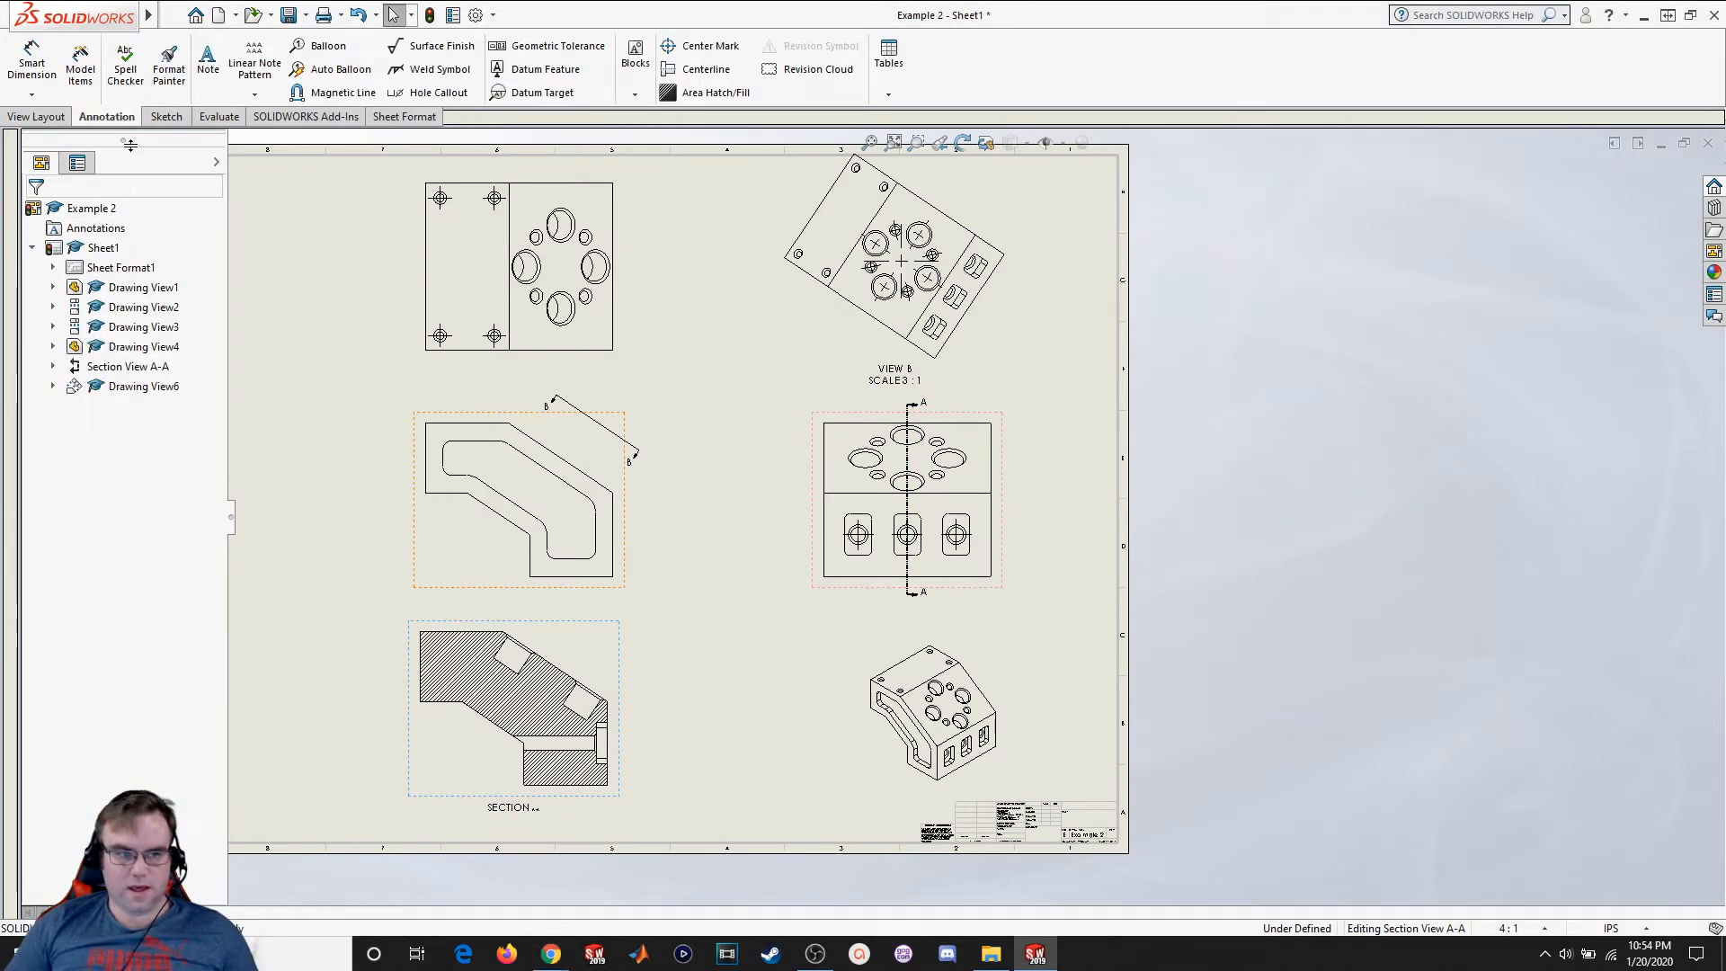
click(32, 60)
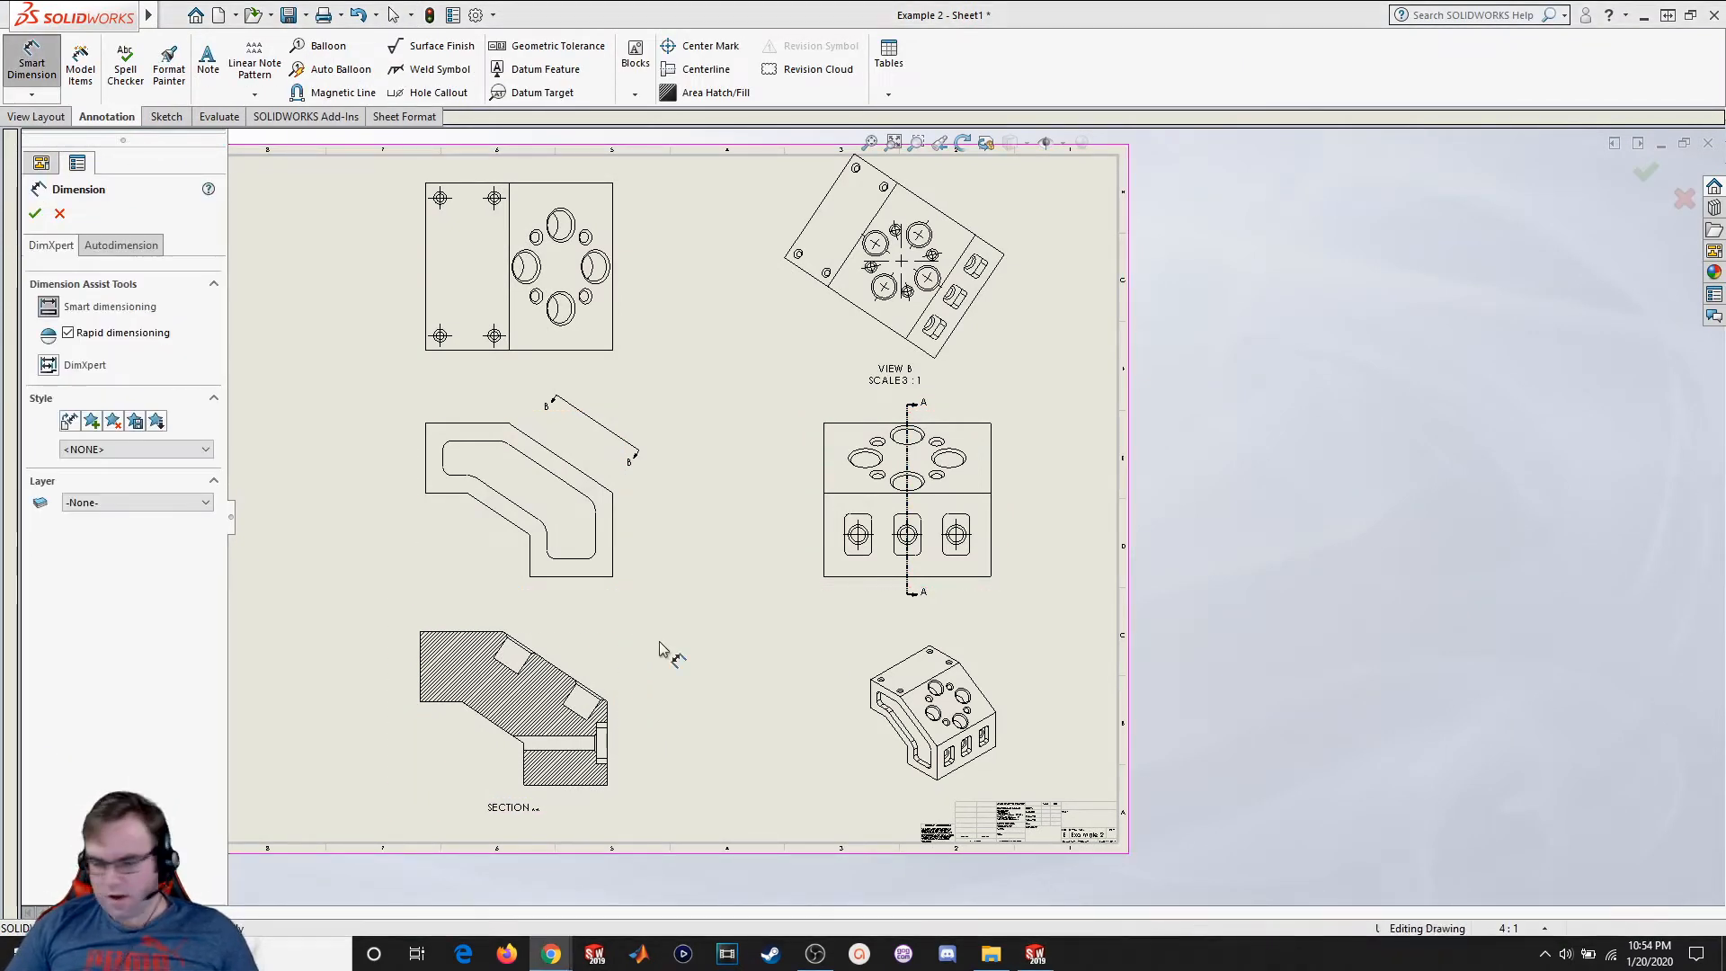
click(420, 676)
click(379, 685)
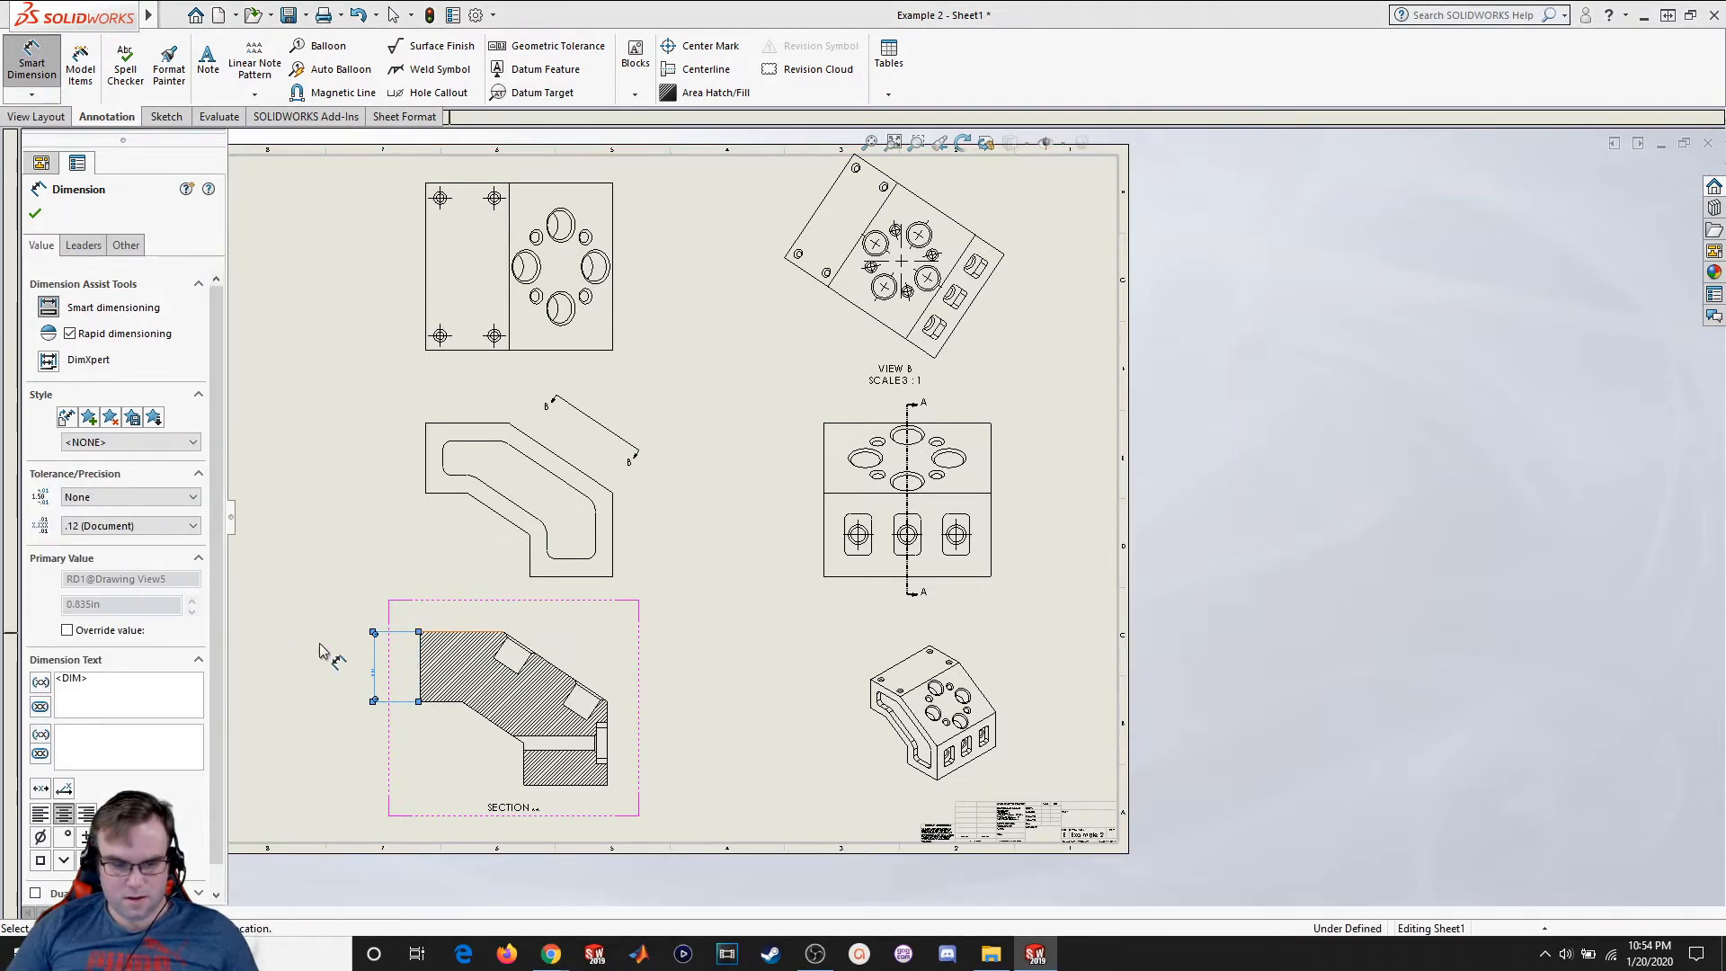
key(Escape)
scroll(361, 686, down, 5)
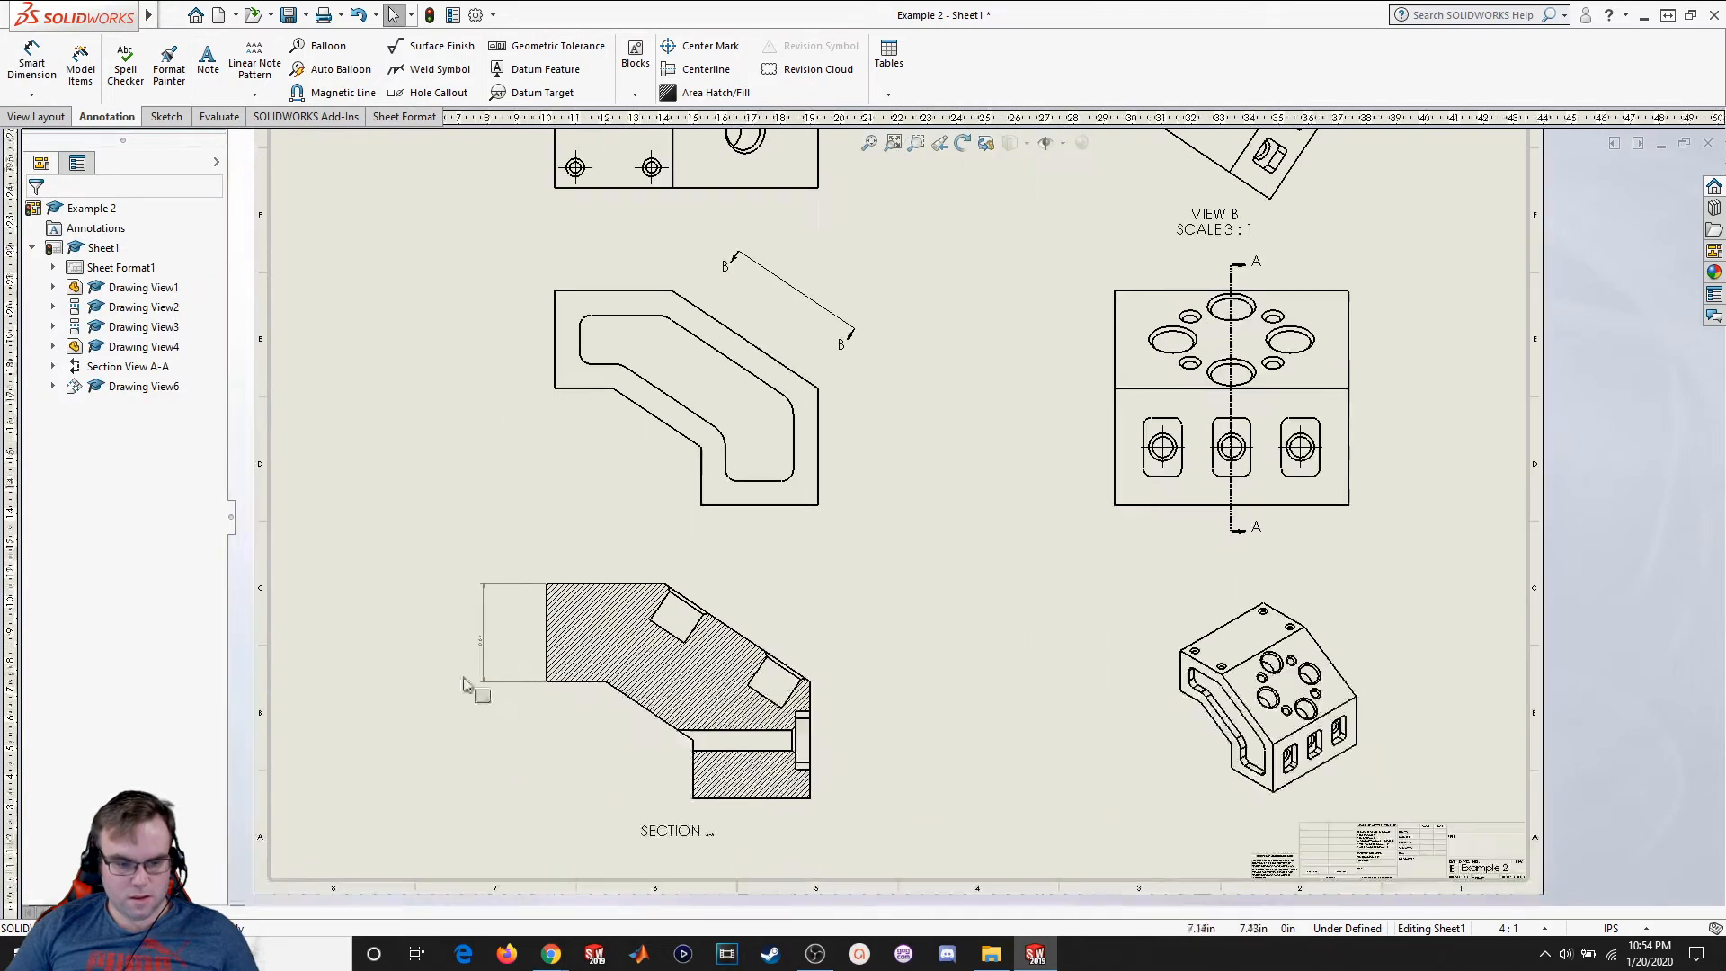
Switch the annotations font height to points in the document properties and choose a larger point size
click(476, 14)
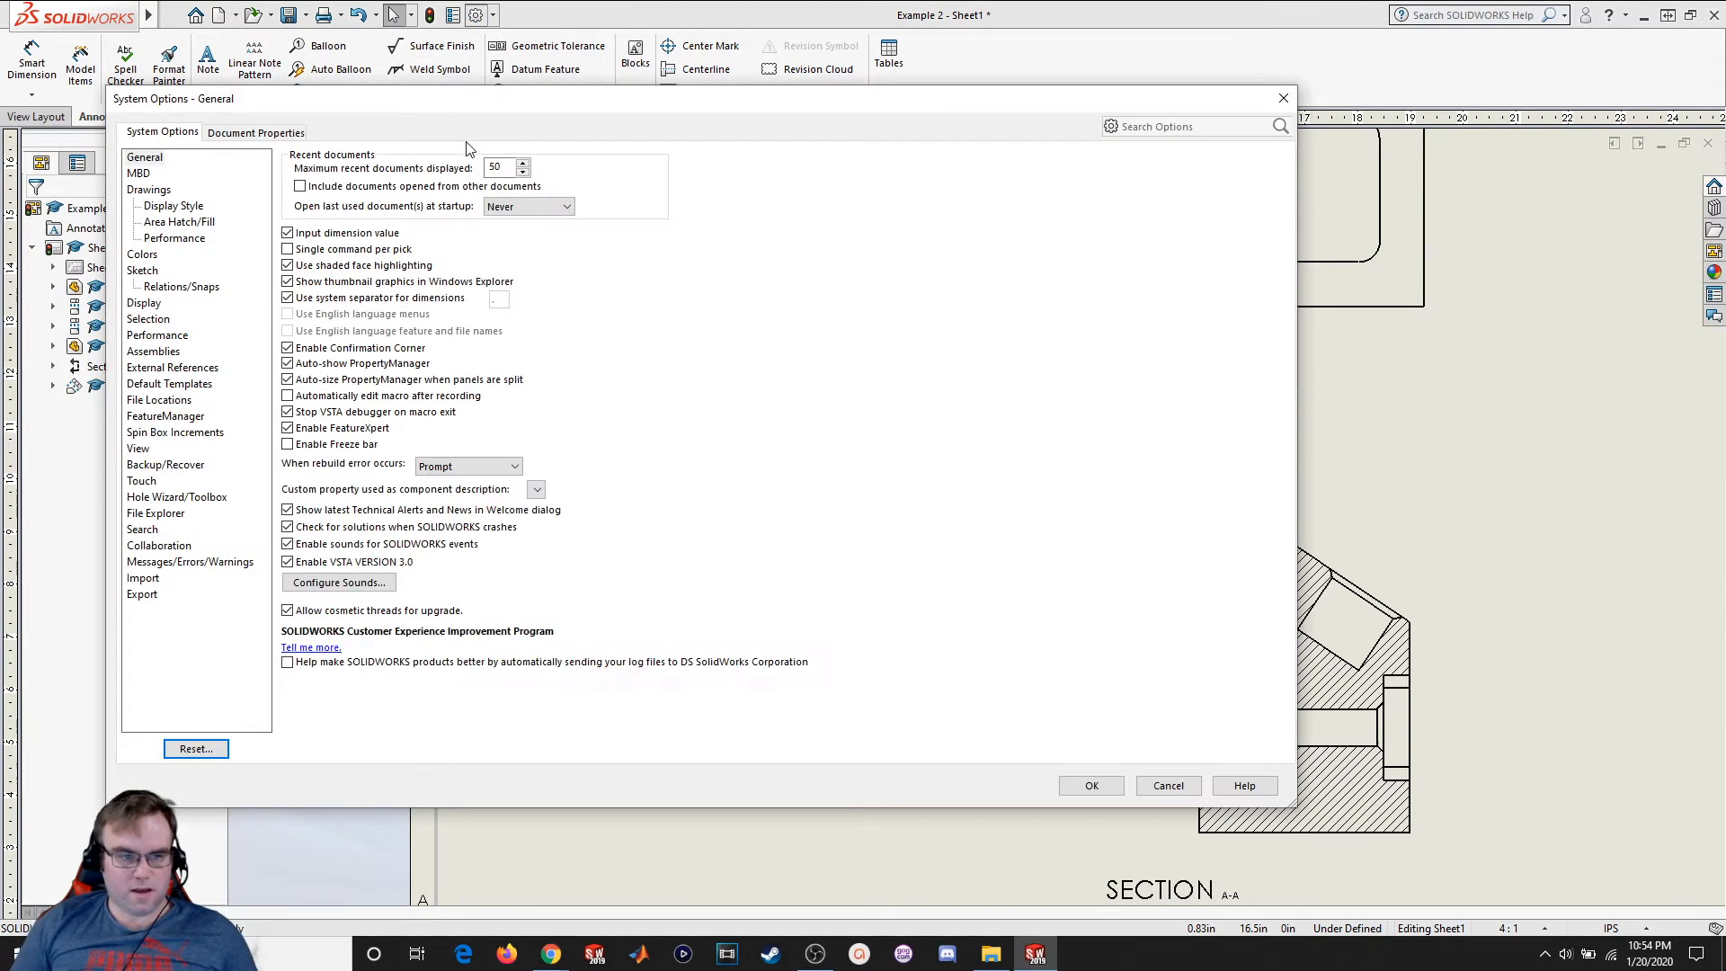
click(292, 135)
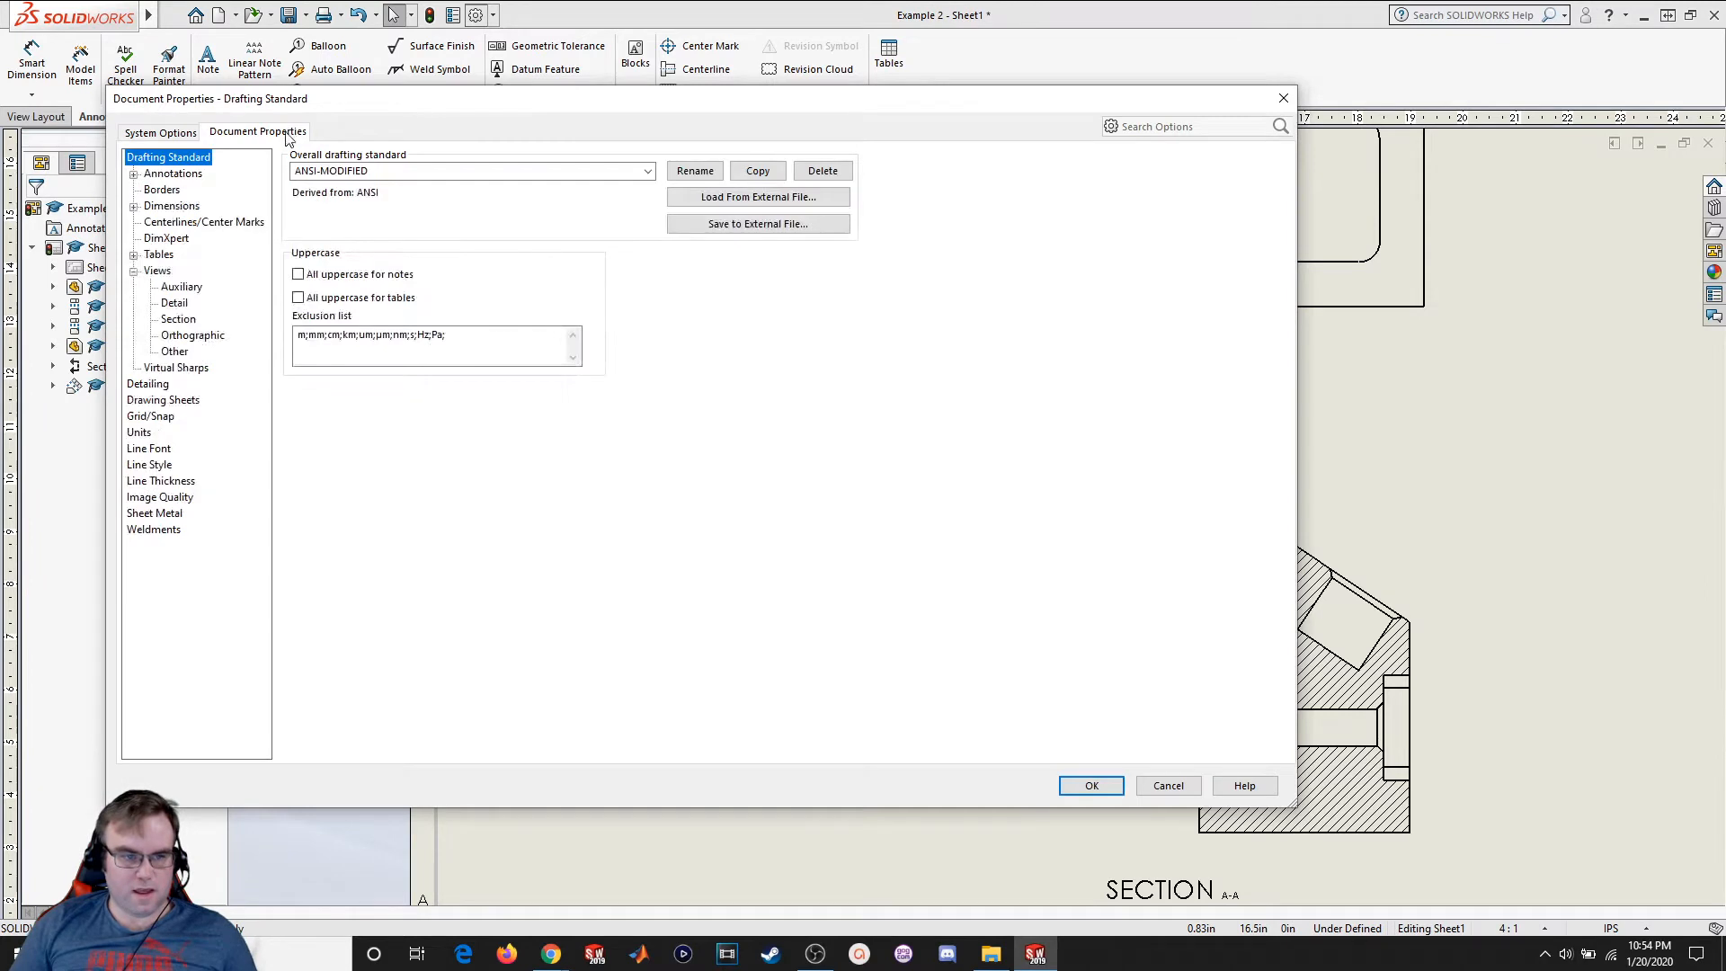
click(173, 173)
click(316, 217)
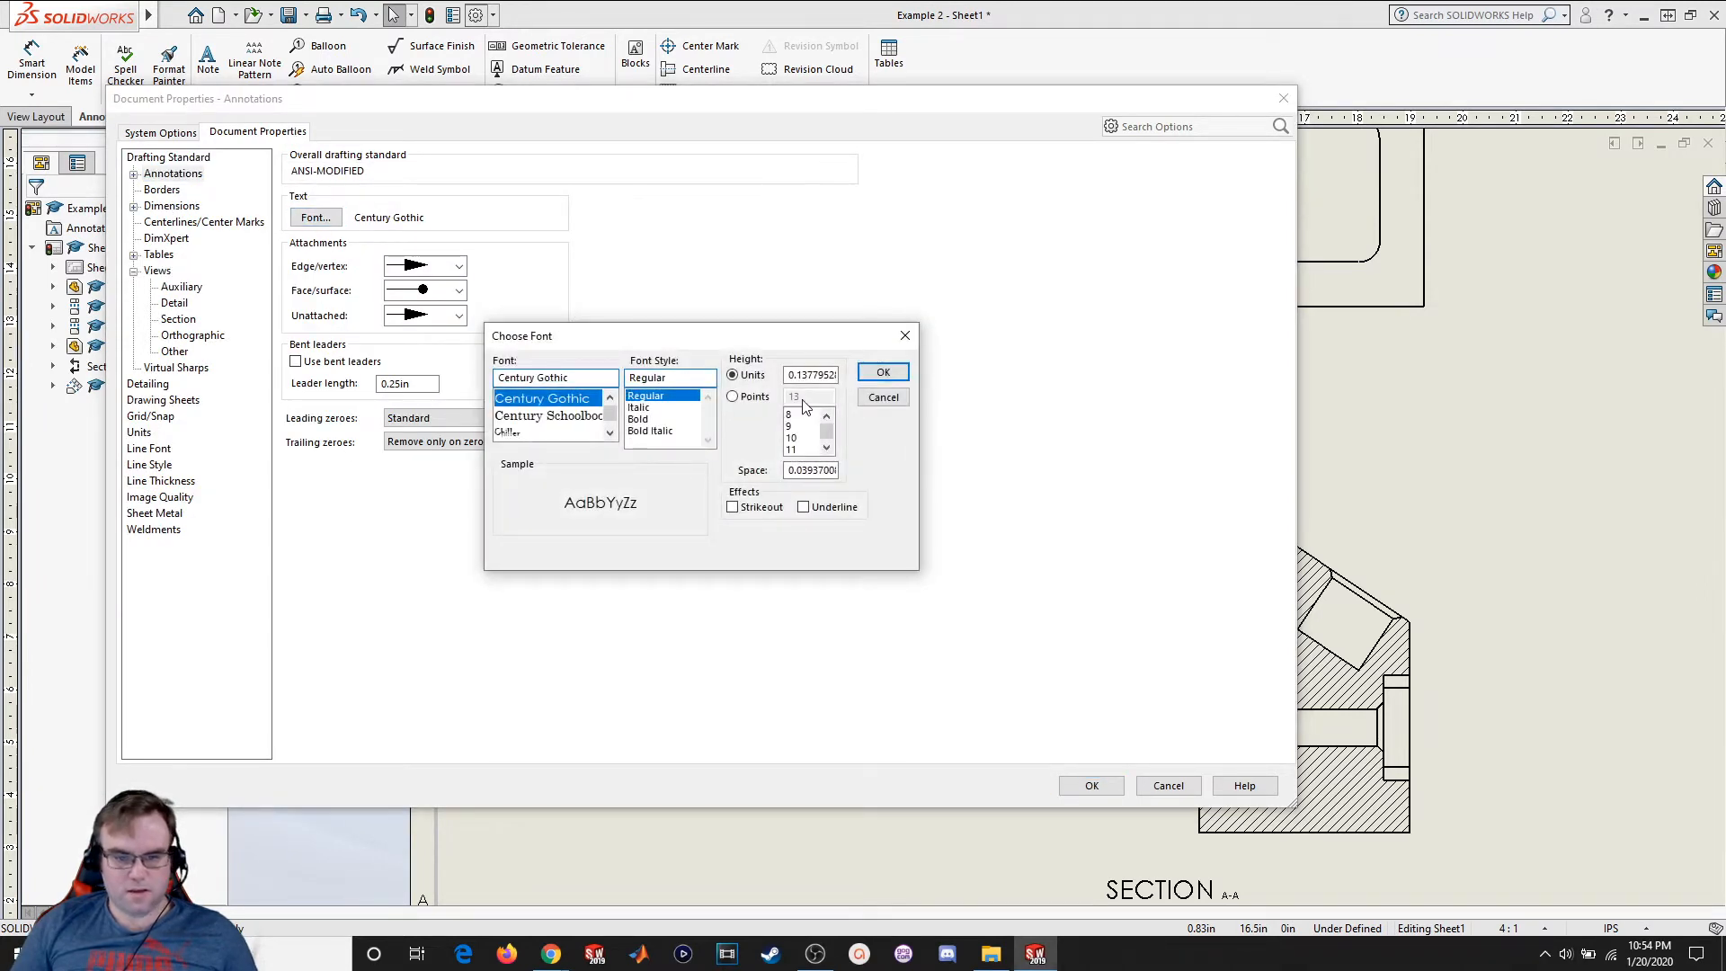
click(757, 397)
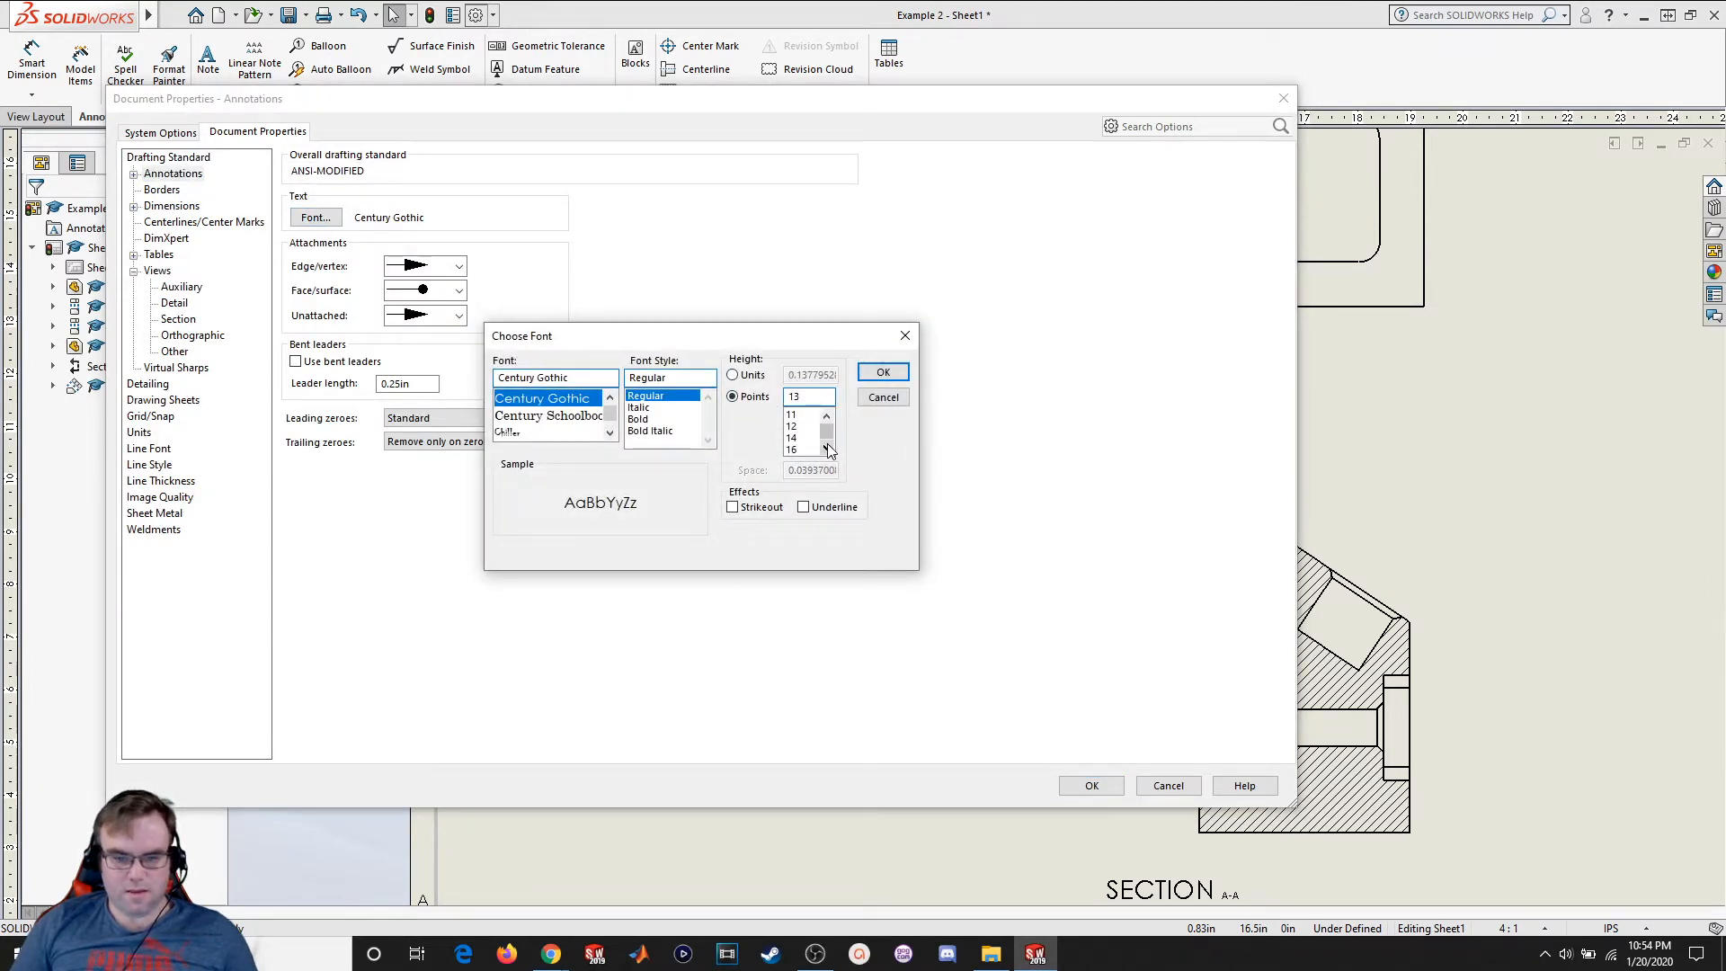
click(799, 452)
click(883, 373)
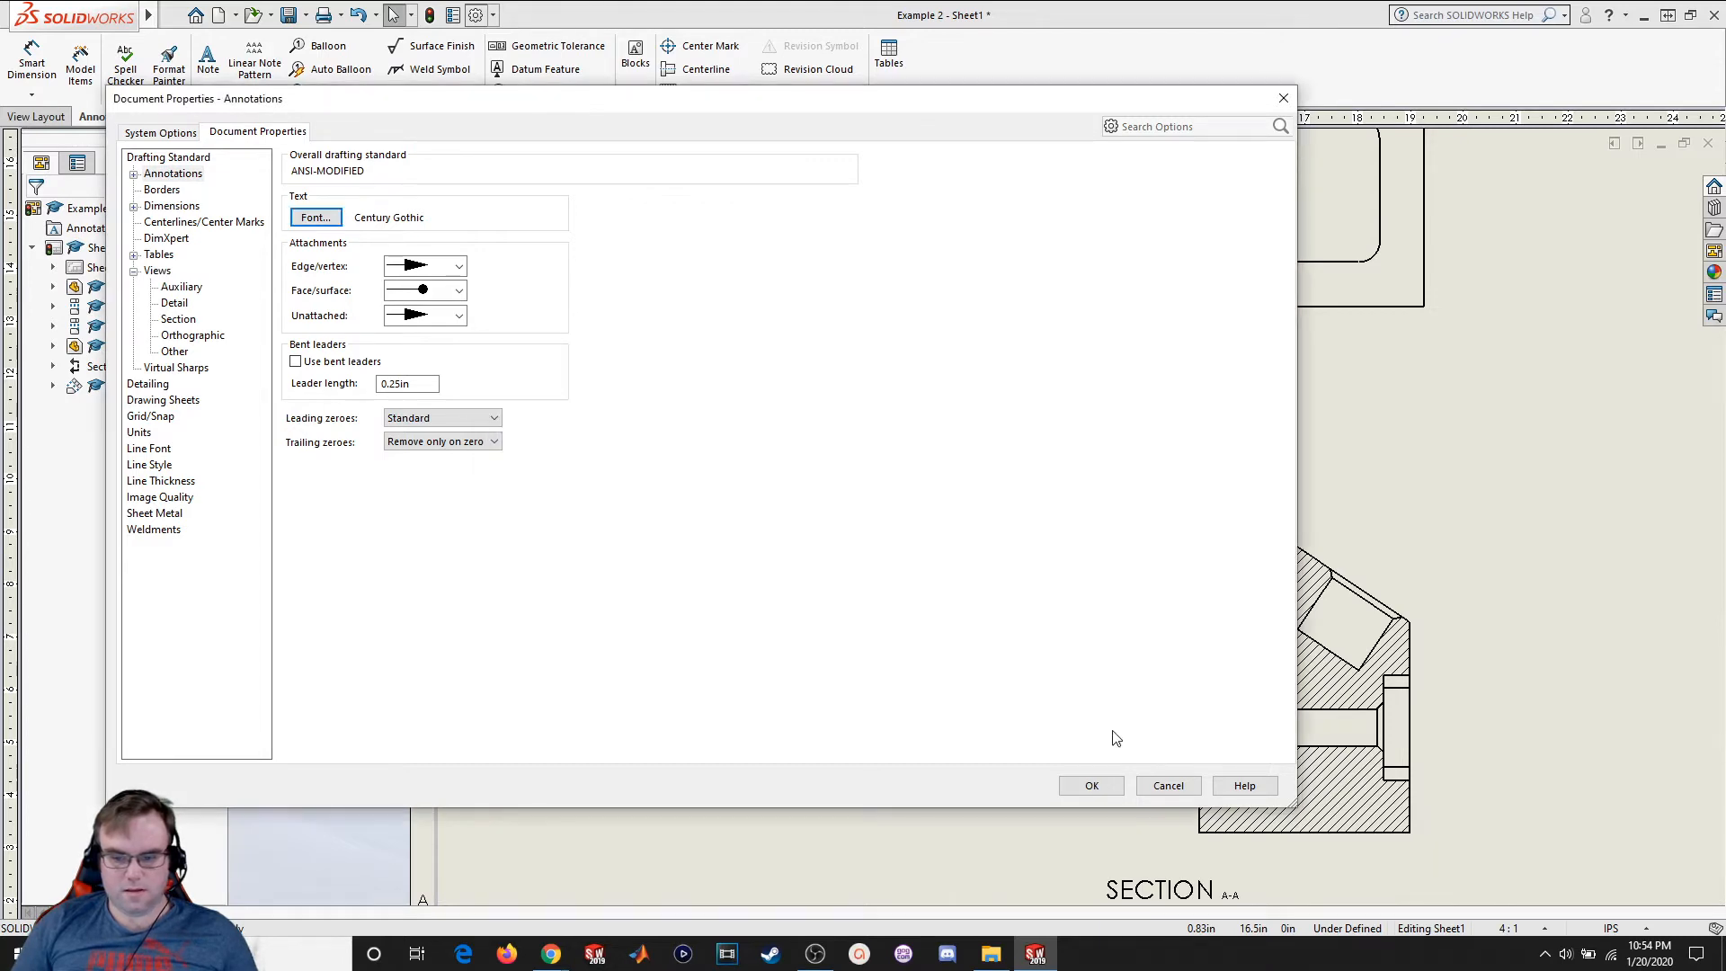
click(1083, 784)
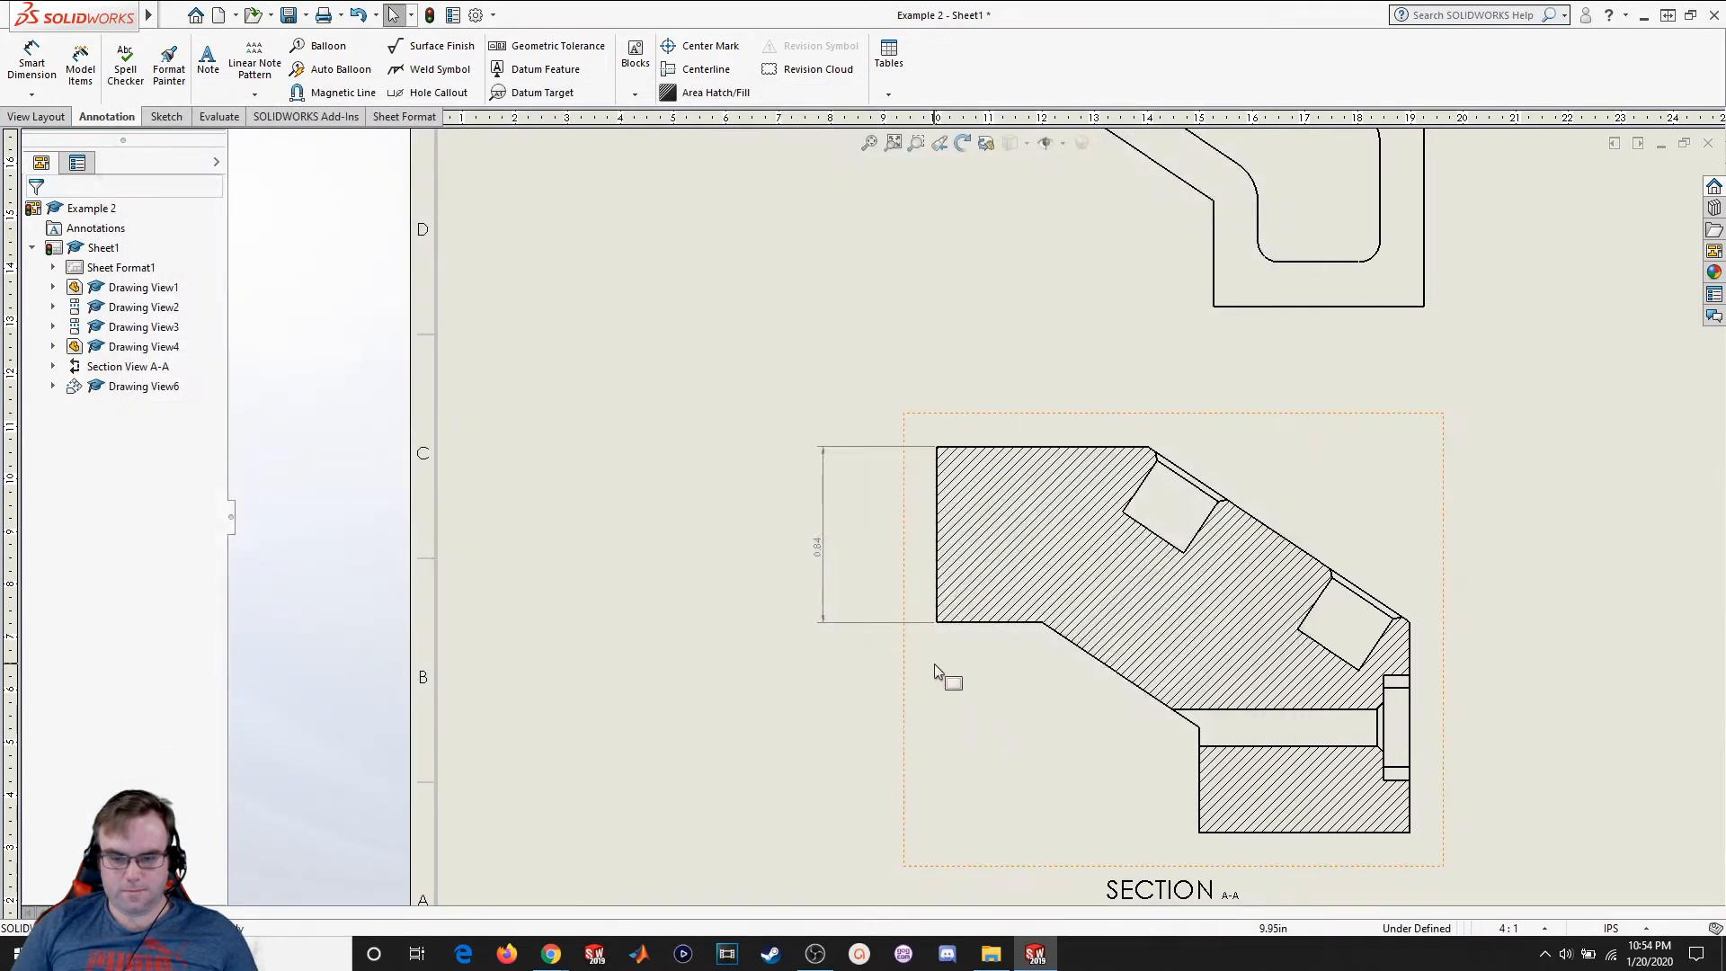
Reopen the annotations font in the document properties and choose a still larger point size
scroll(859, 552, down, 2)
scroll(871, 552, up, 5)
scroll(1118, 443, down, 2)
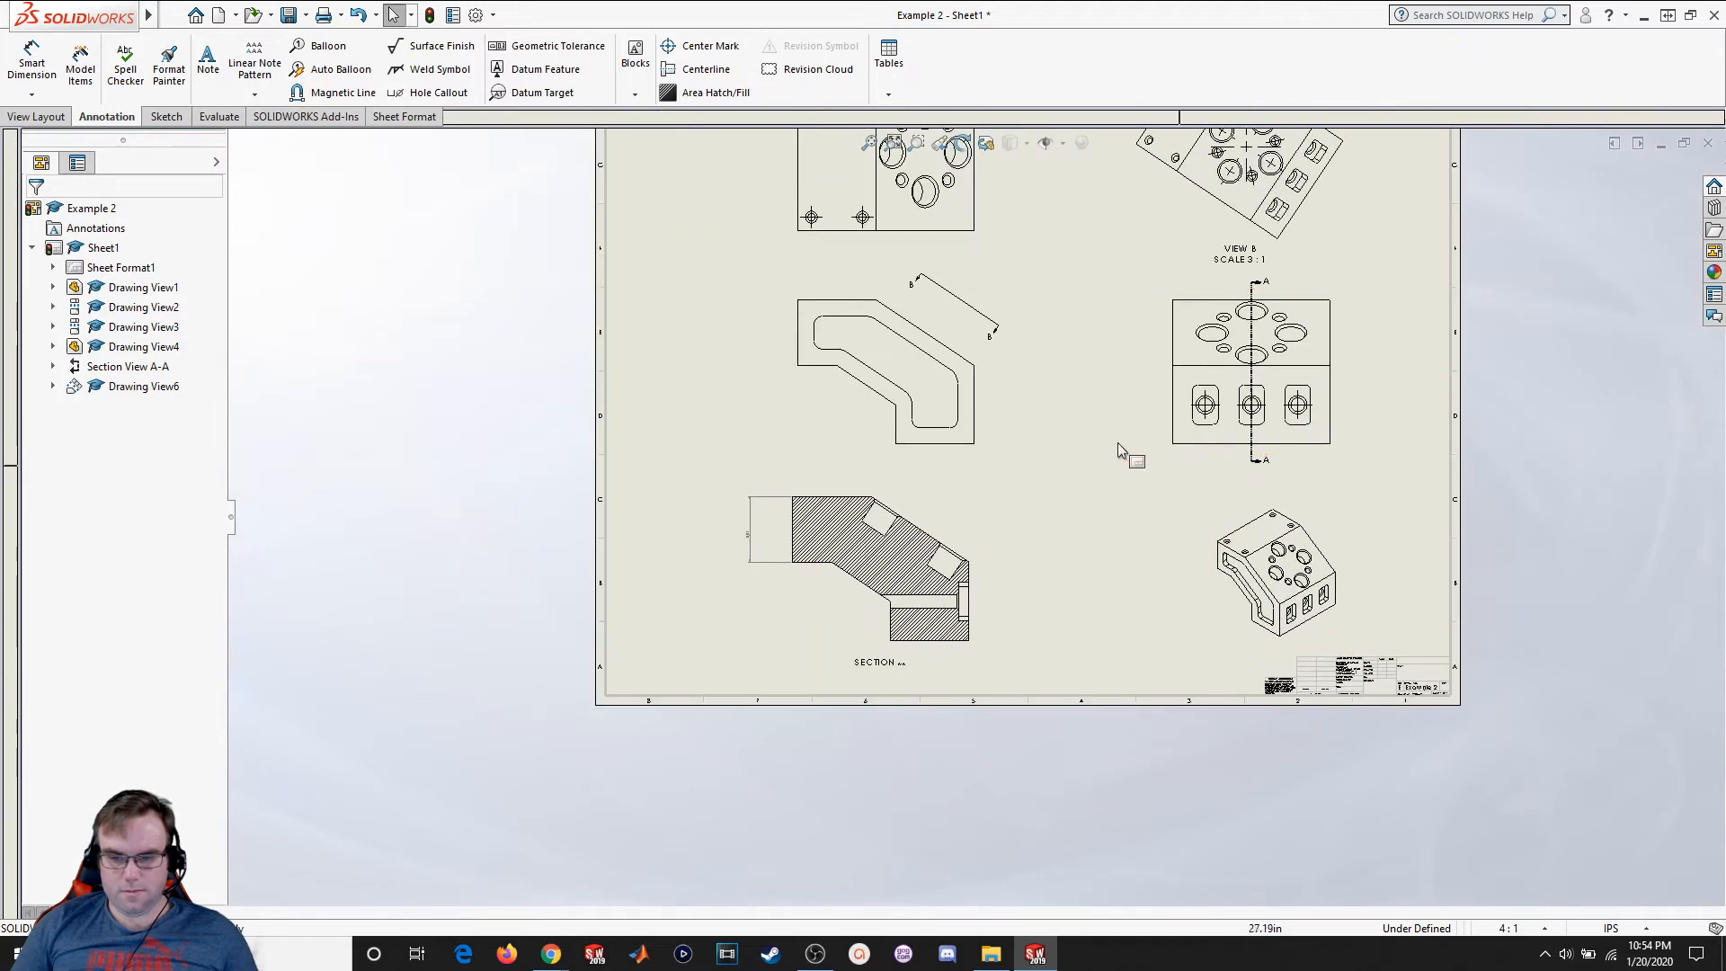
click(475, 15)
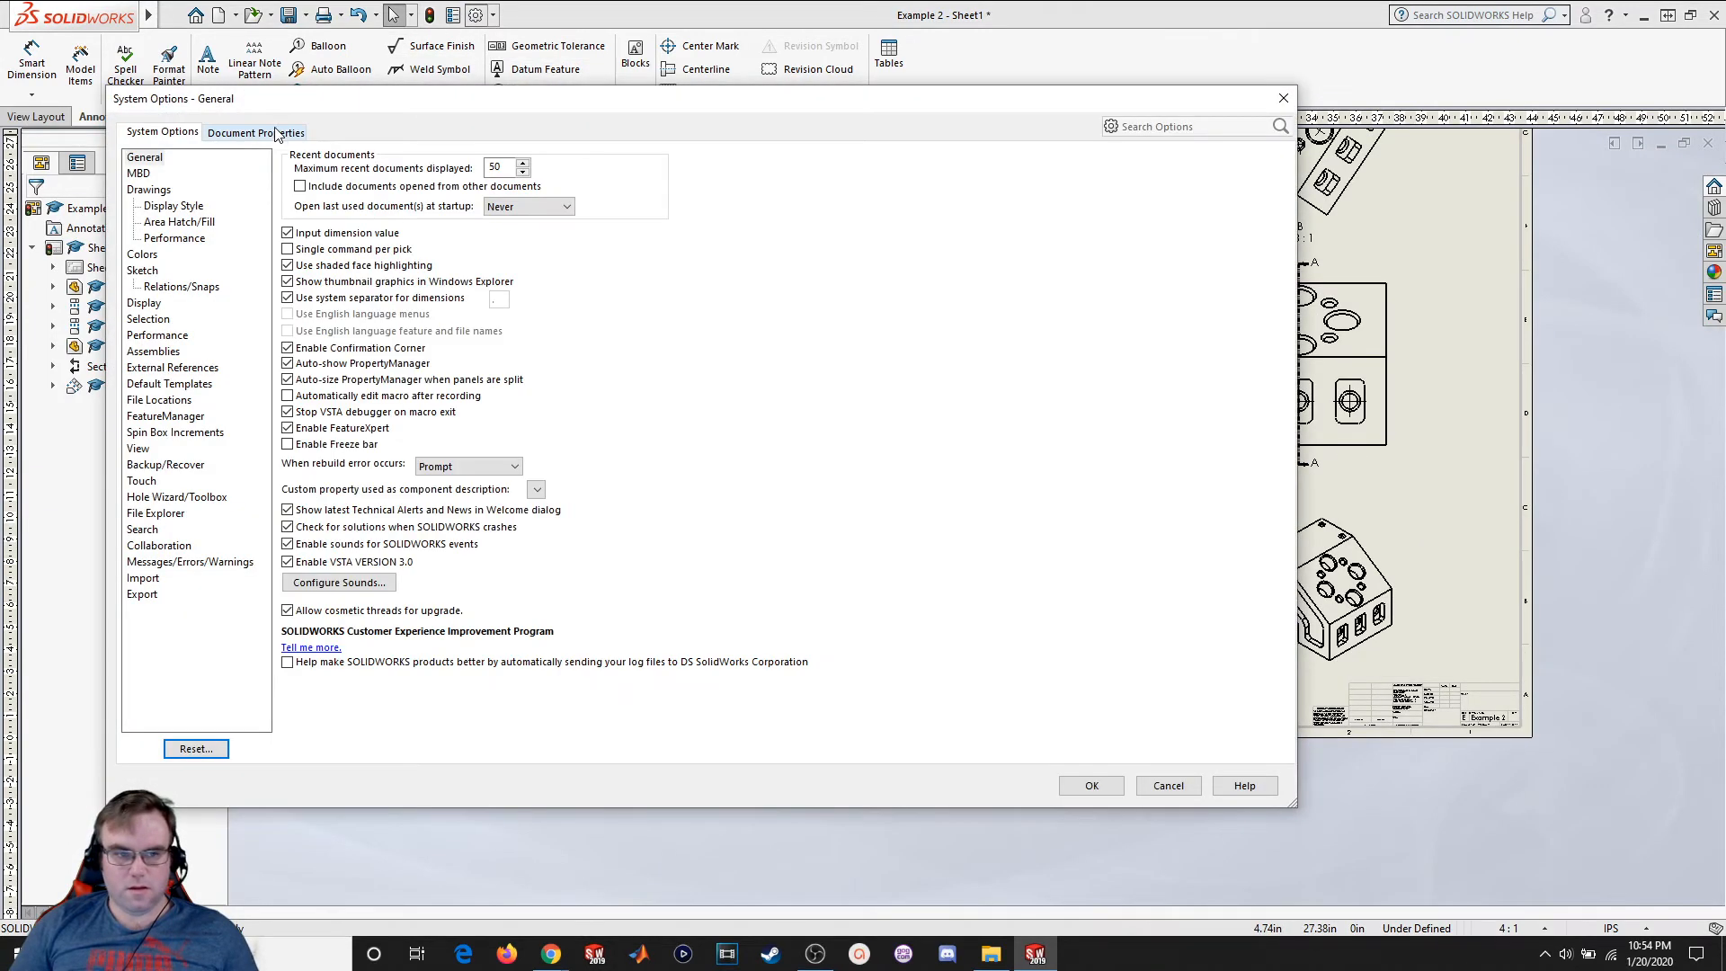
click(269, 133)
click(157, 175)
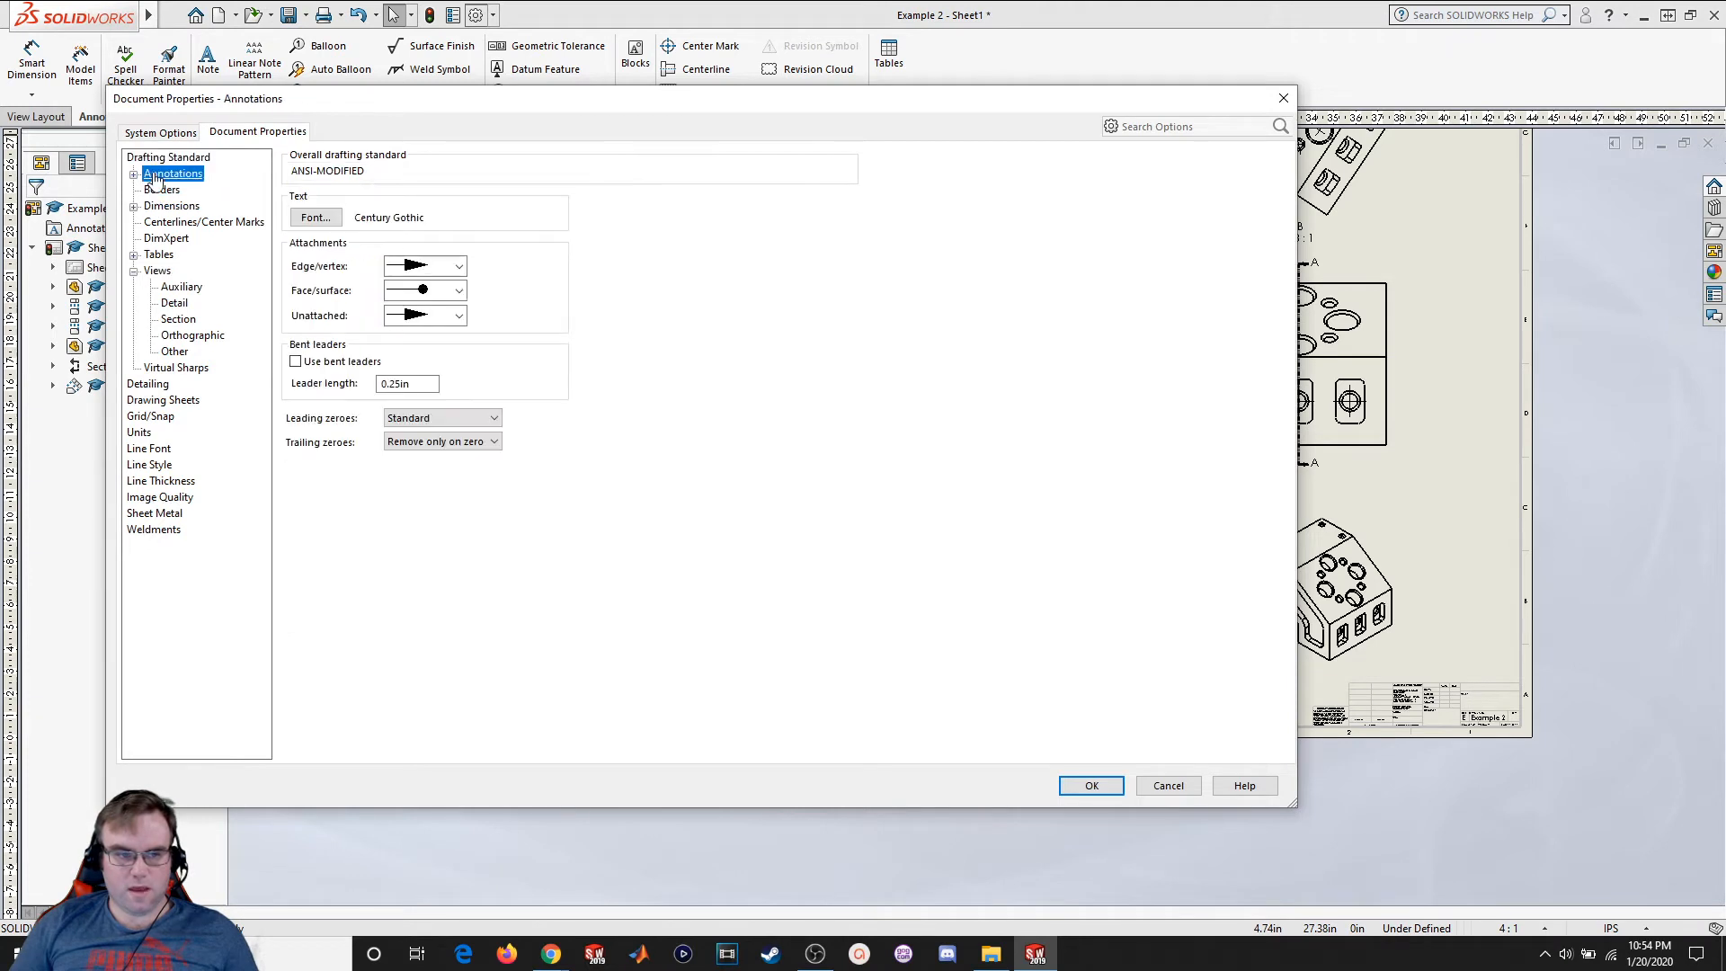
click(305, 222)
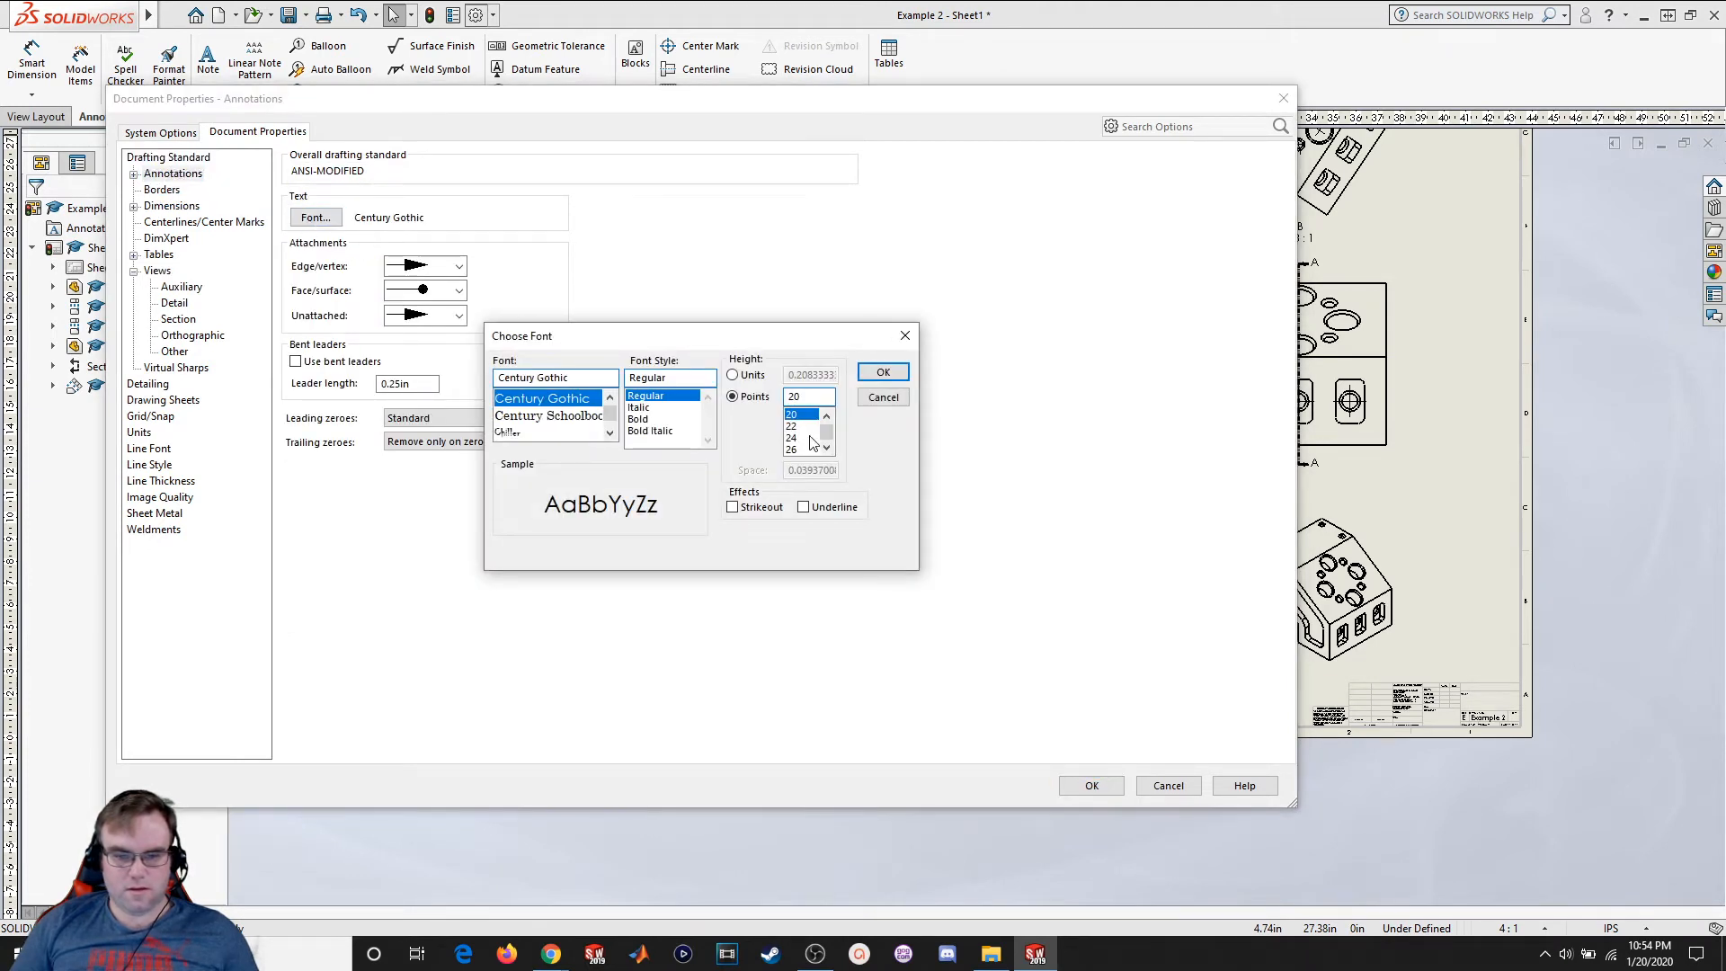
click(828, 449)
click(874, 374)
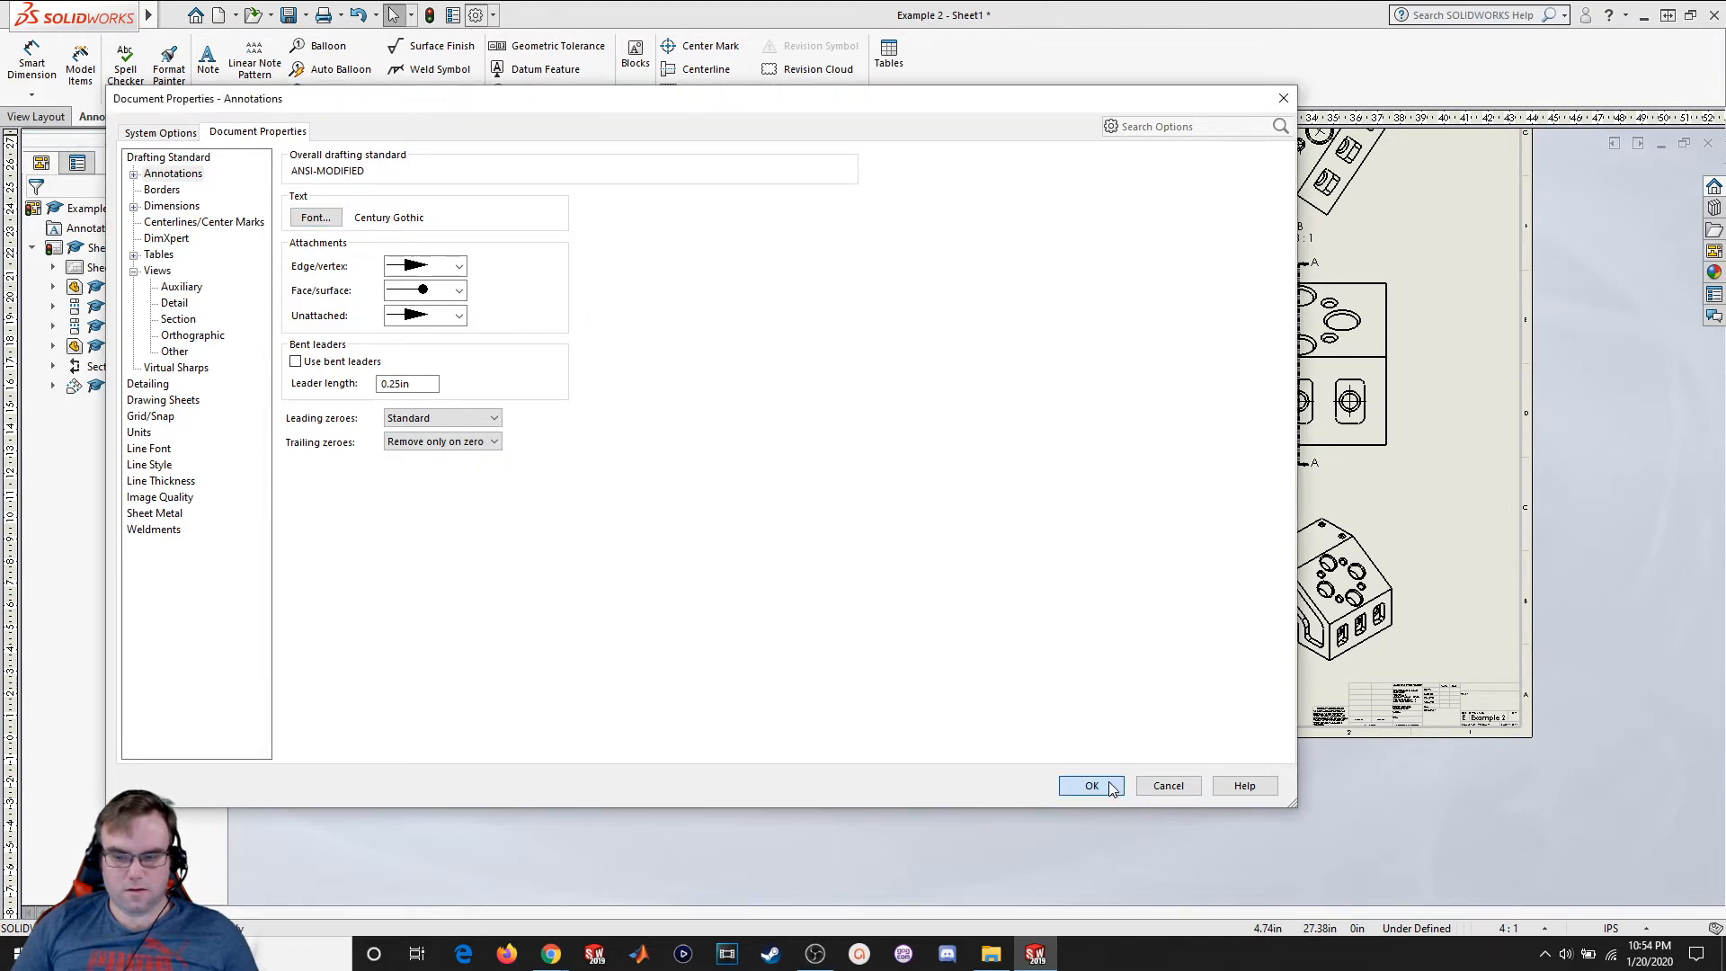
click(1111, 789)
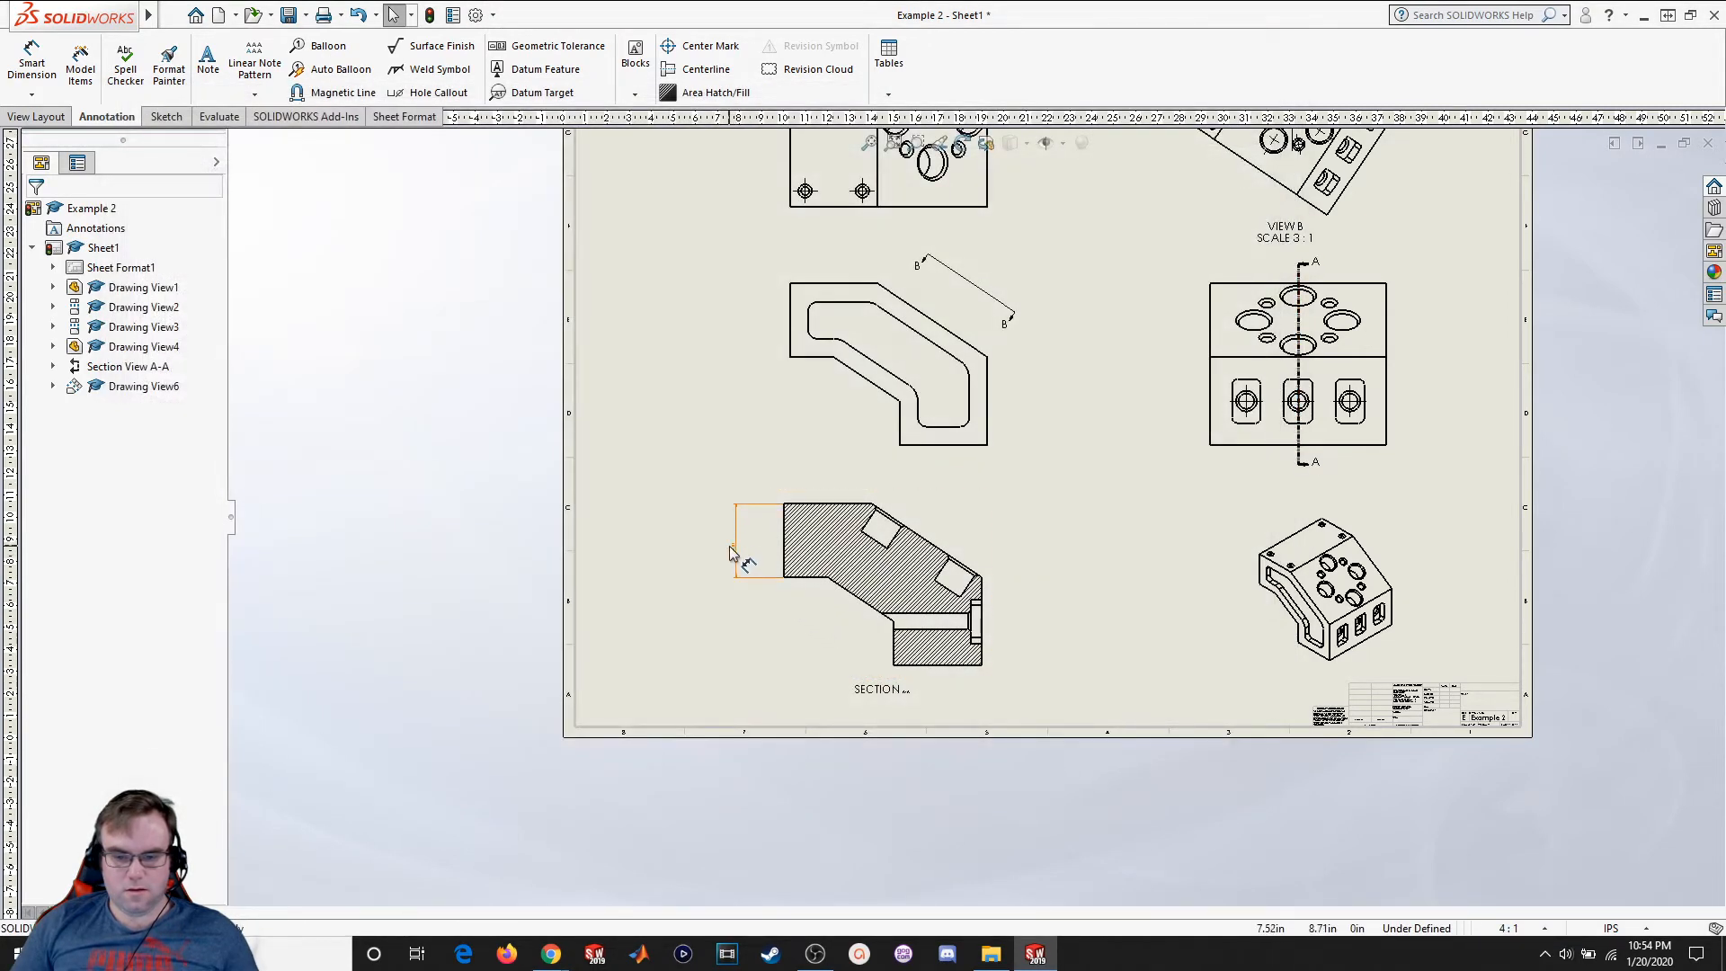
Switch the dimensions font height to points in the document properties and set it to 18 points
scroll(944, 311, down, 2)
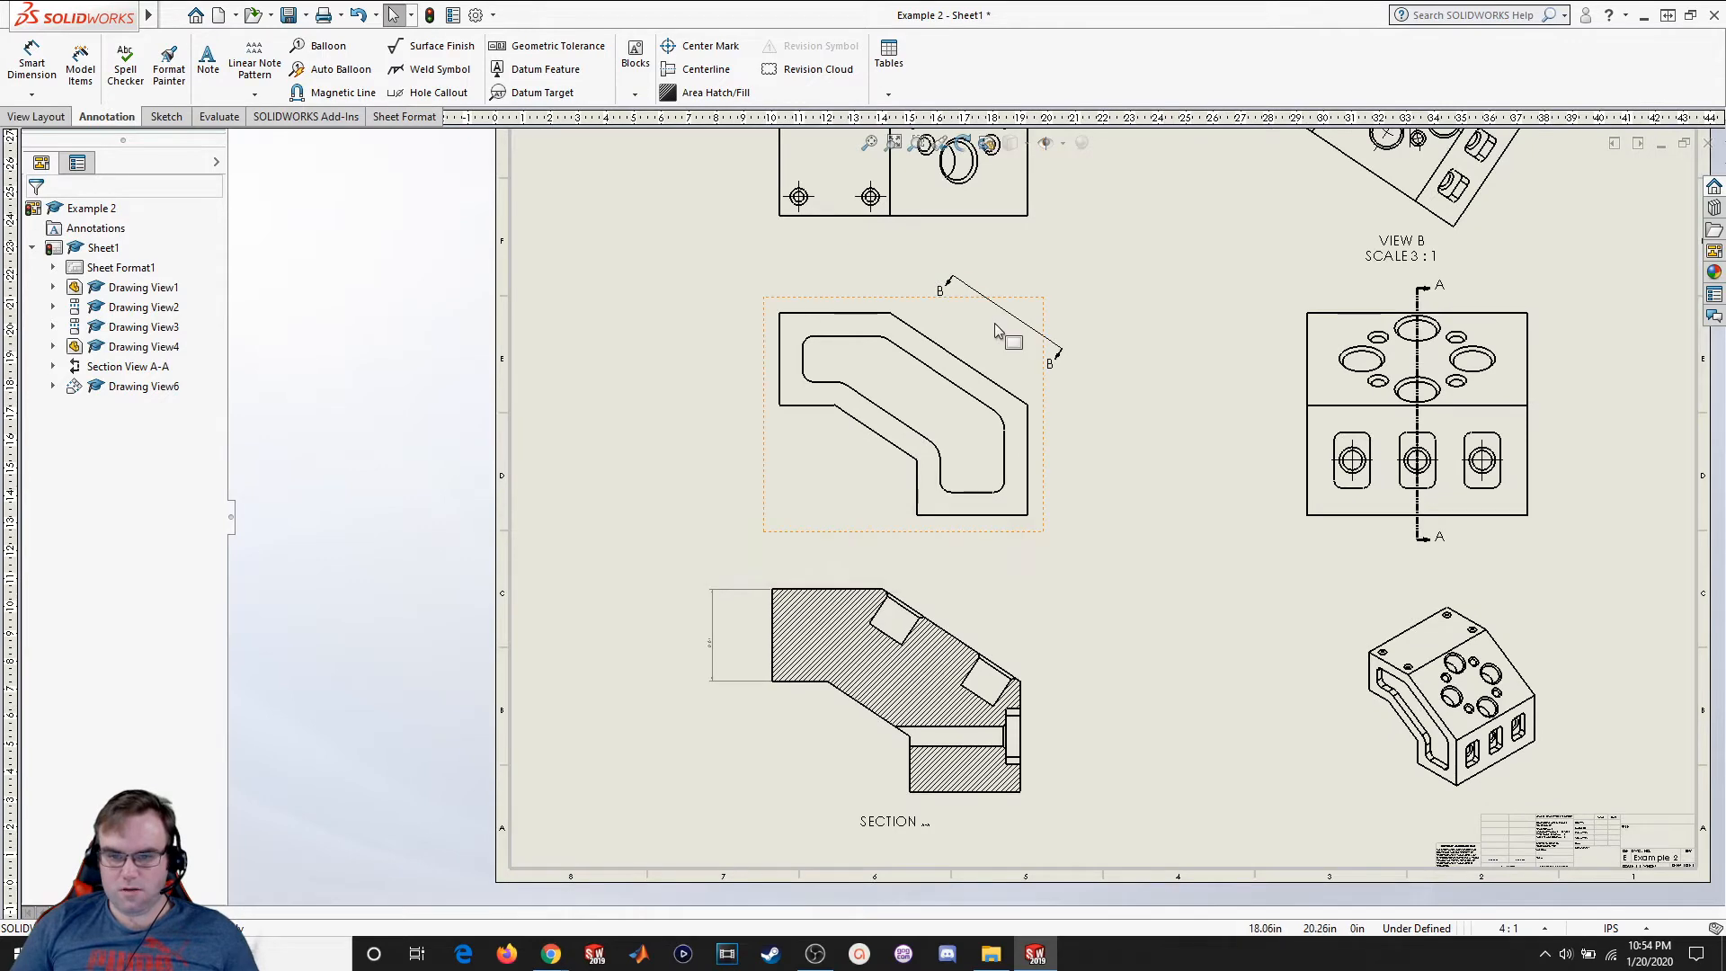
scroll(1011, 396, up, 2)
scroll(847, 607, down, 3)
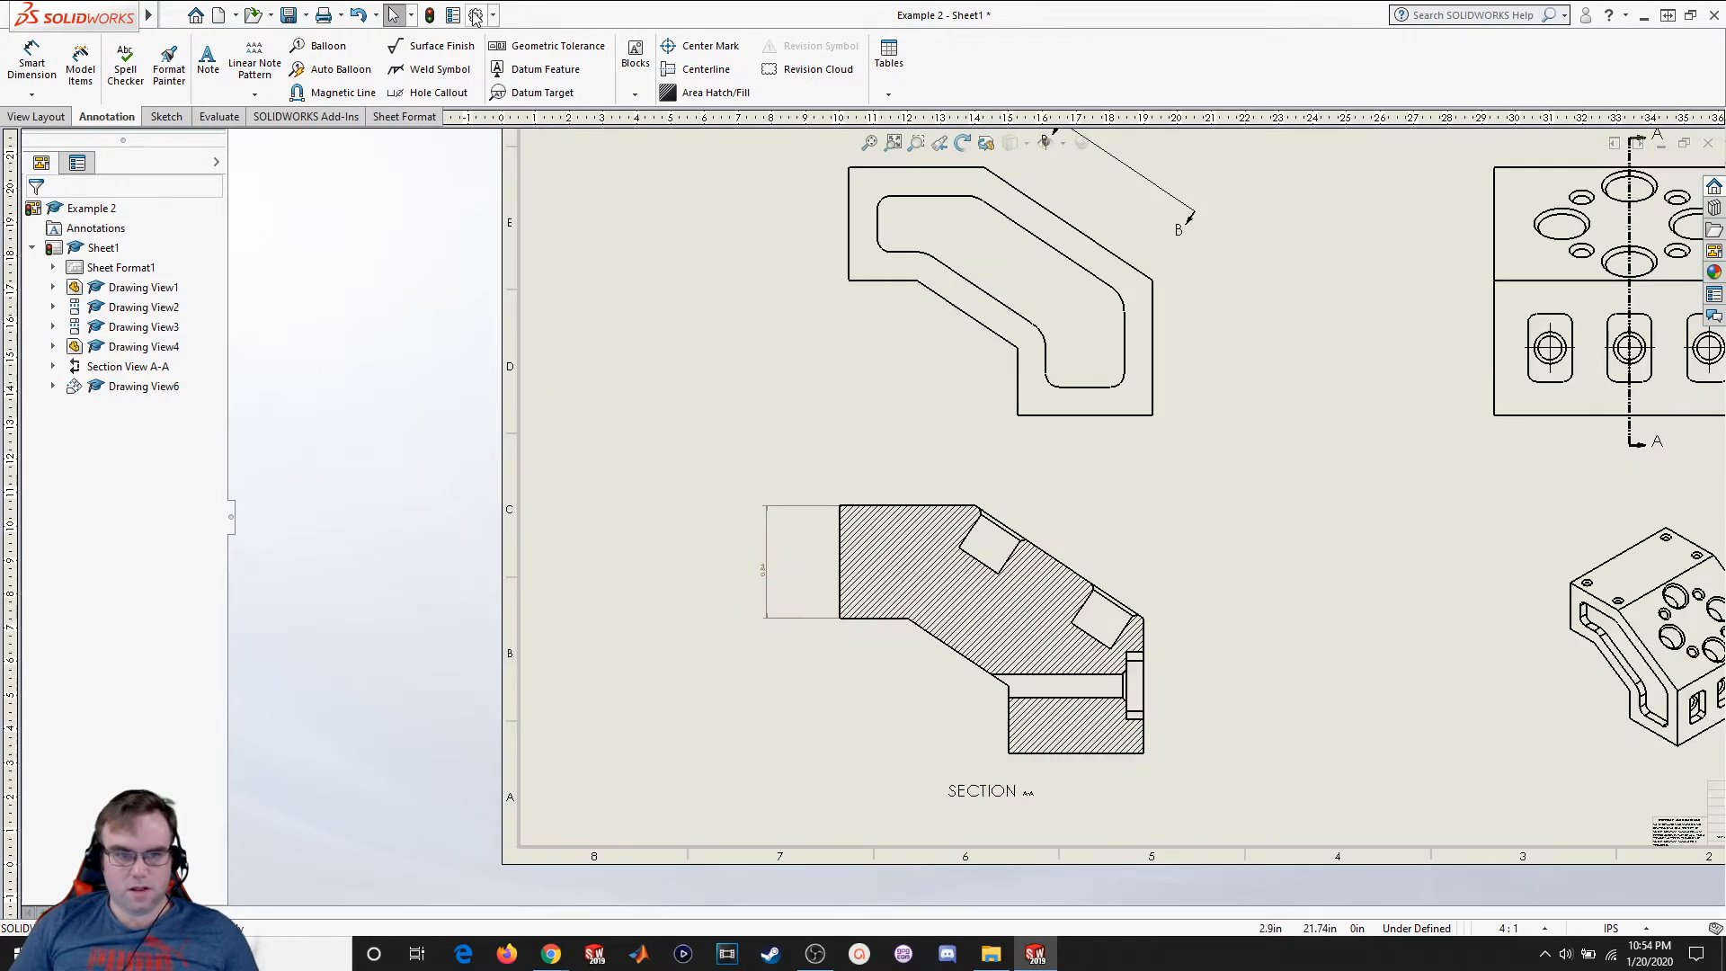
click(475, 15)
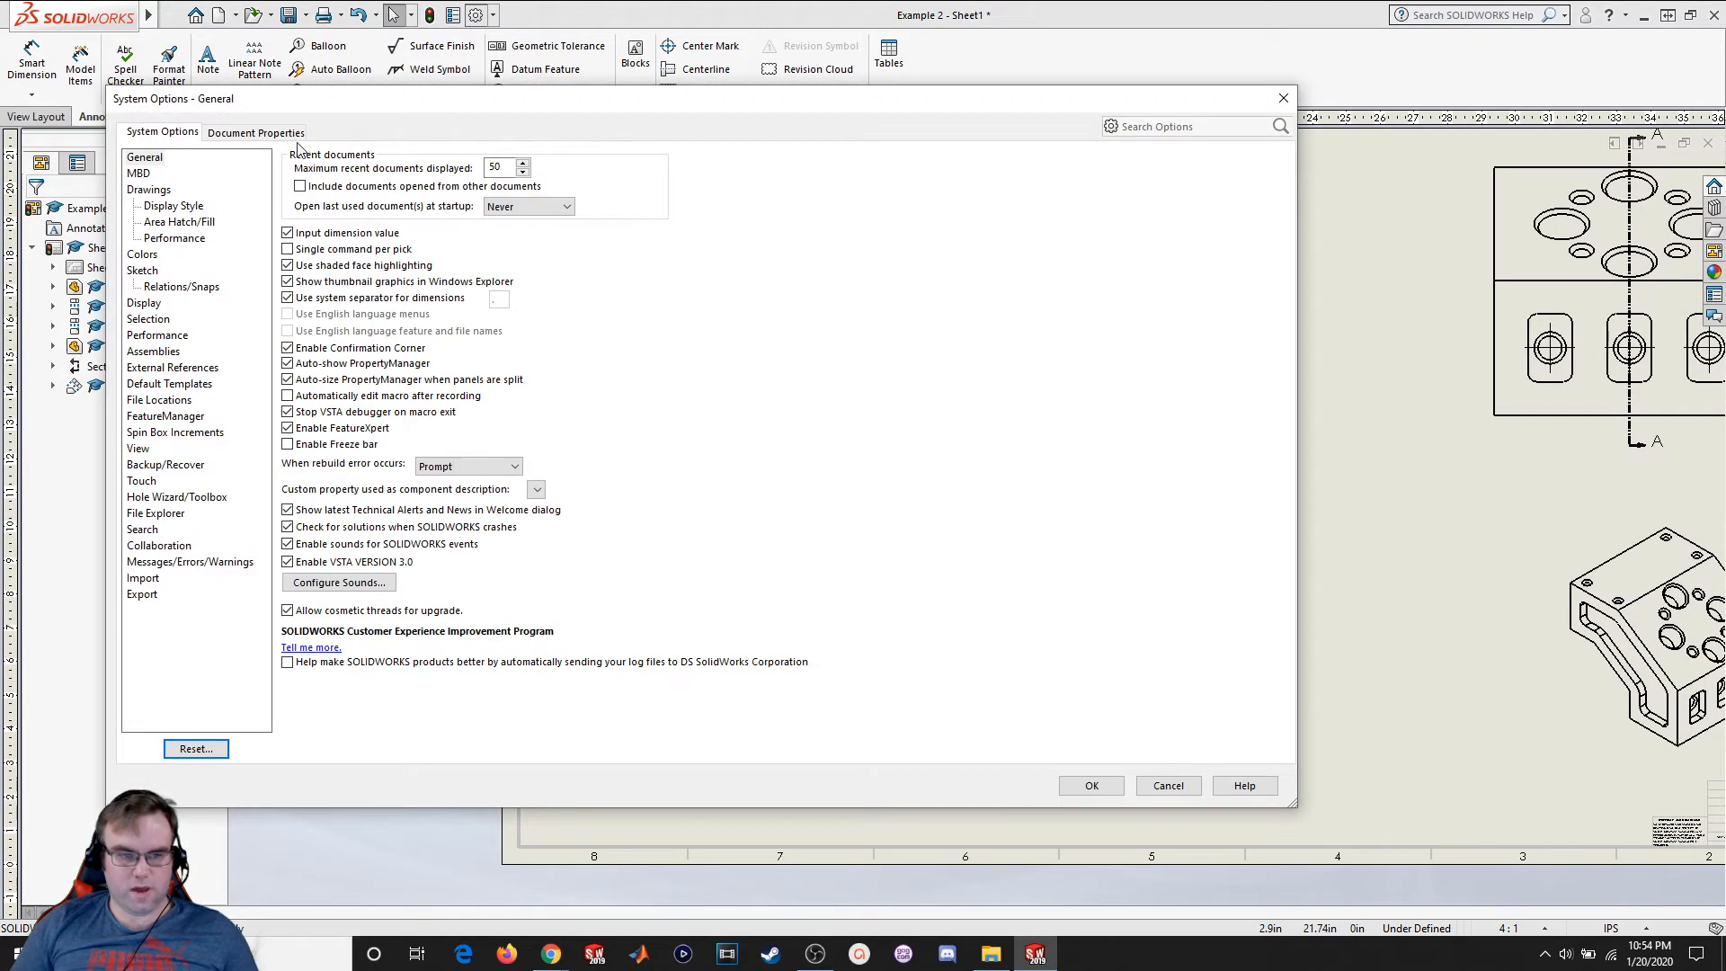
click(270, 133)
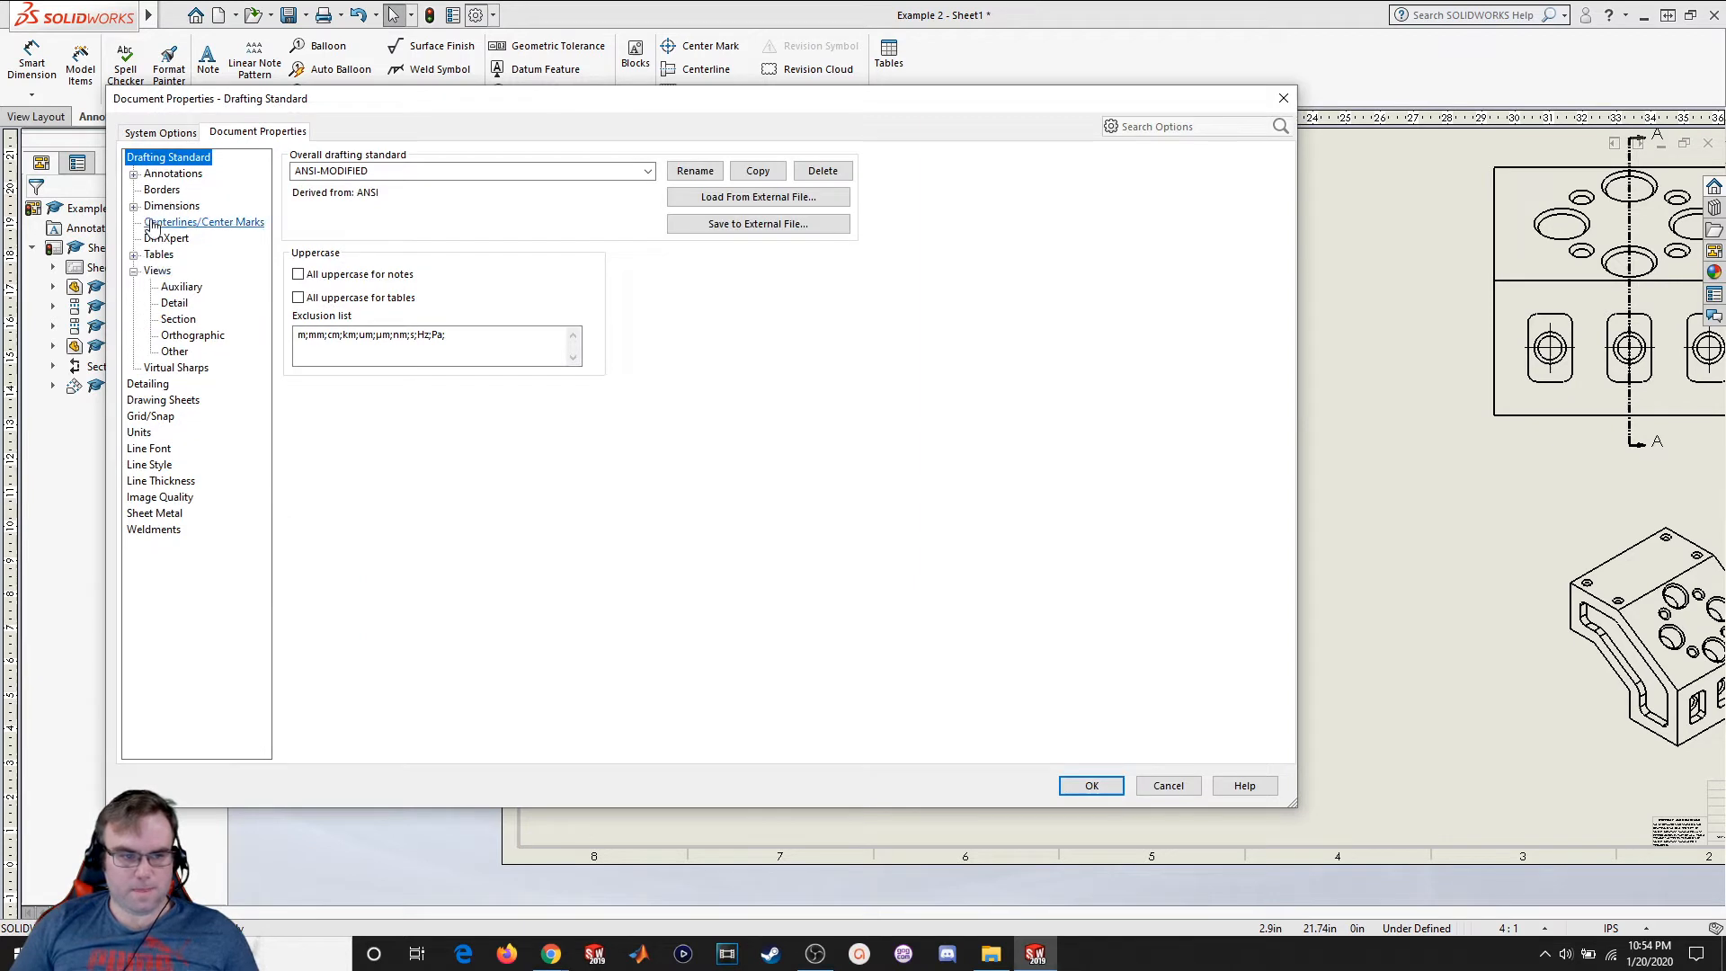
click(134, 174)
click(134, 175)
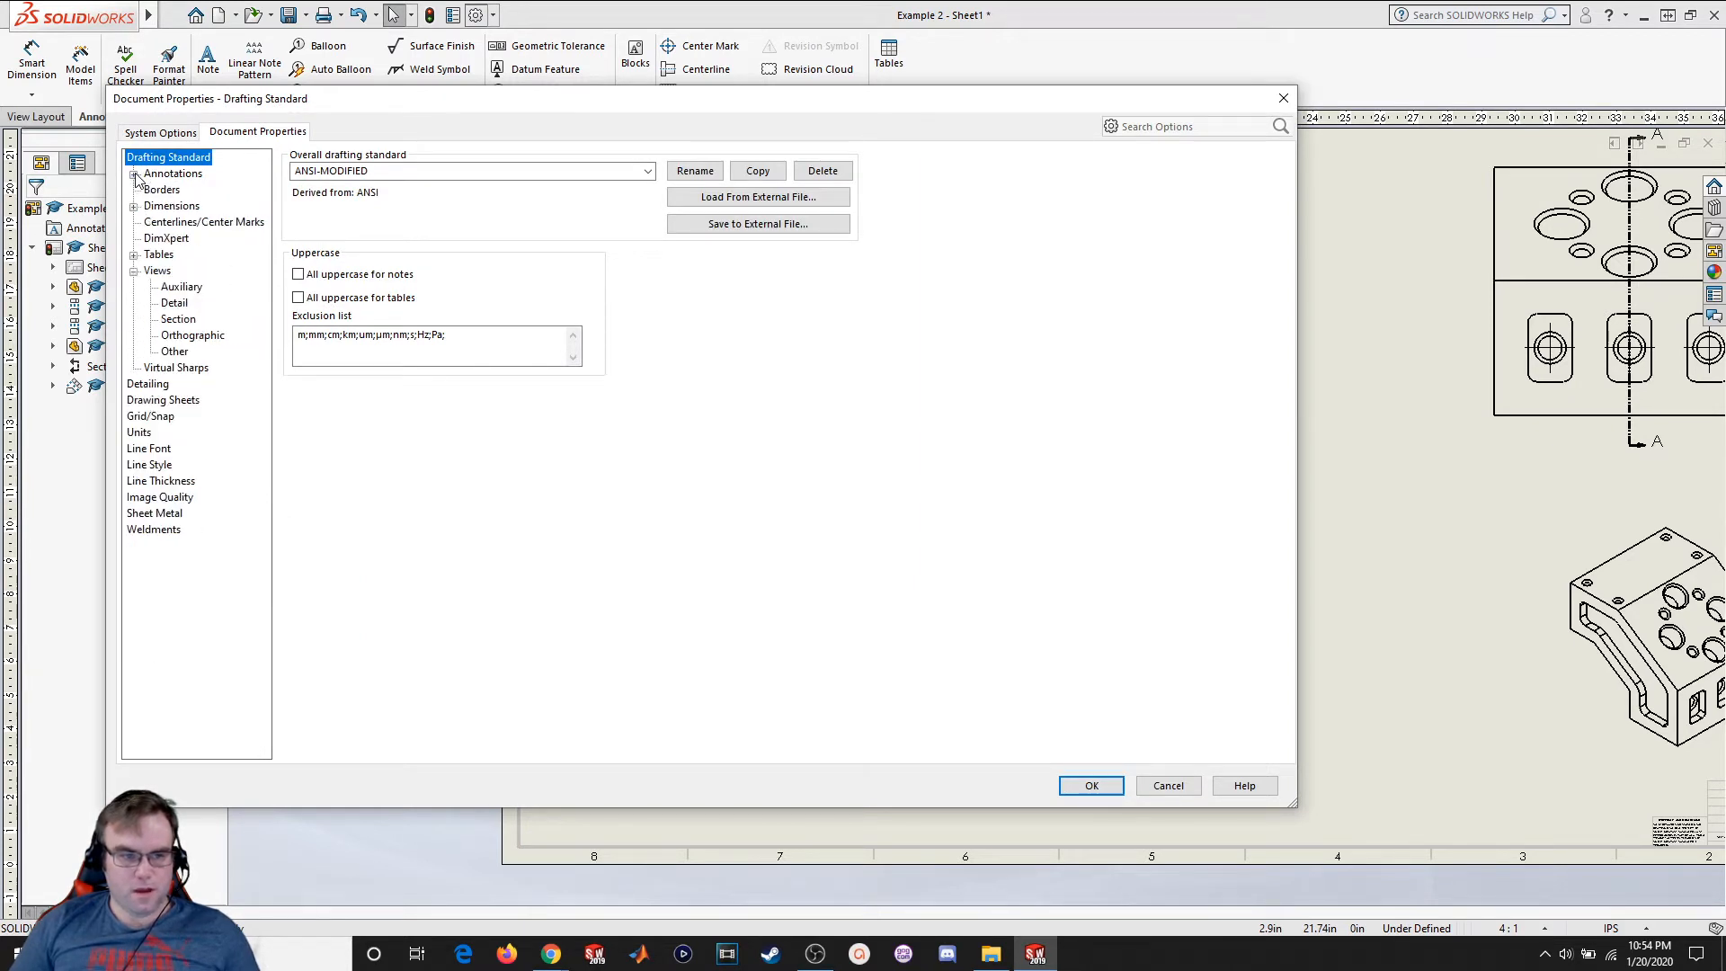
click(166, 207)
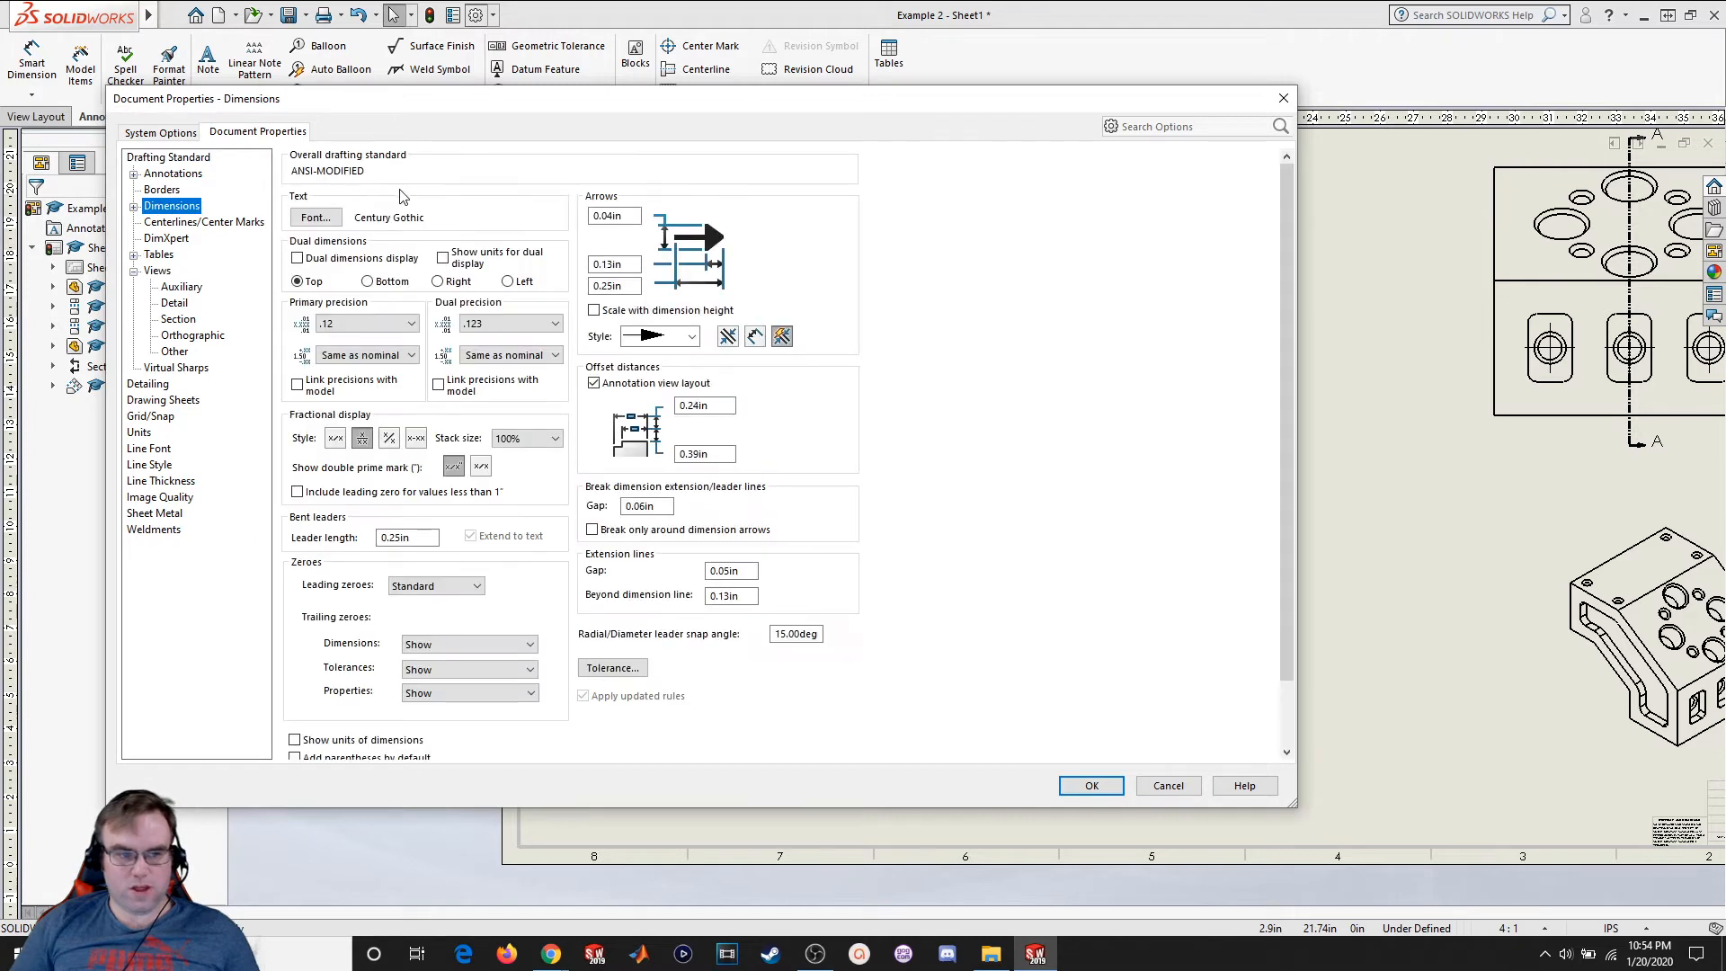
click(338, 221)
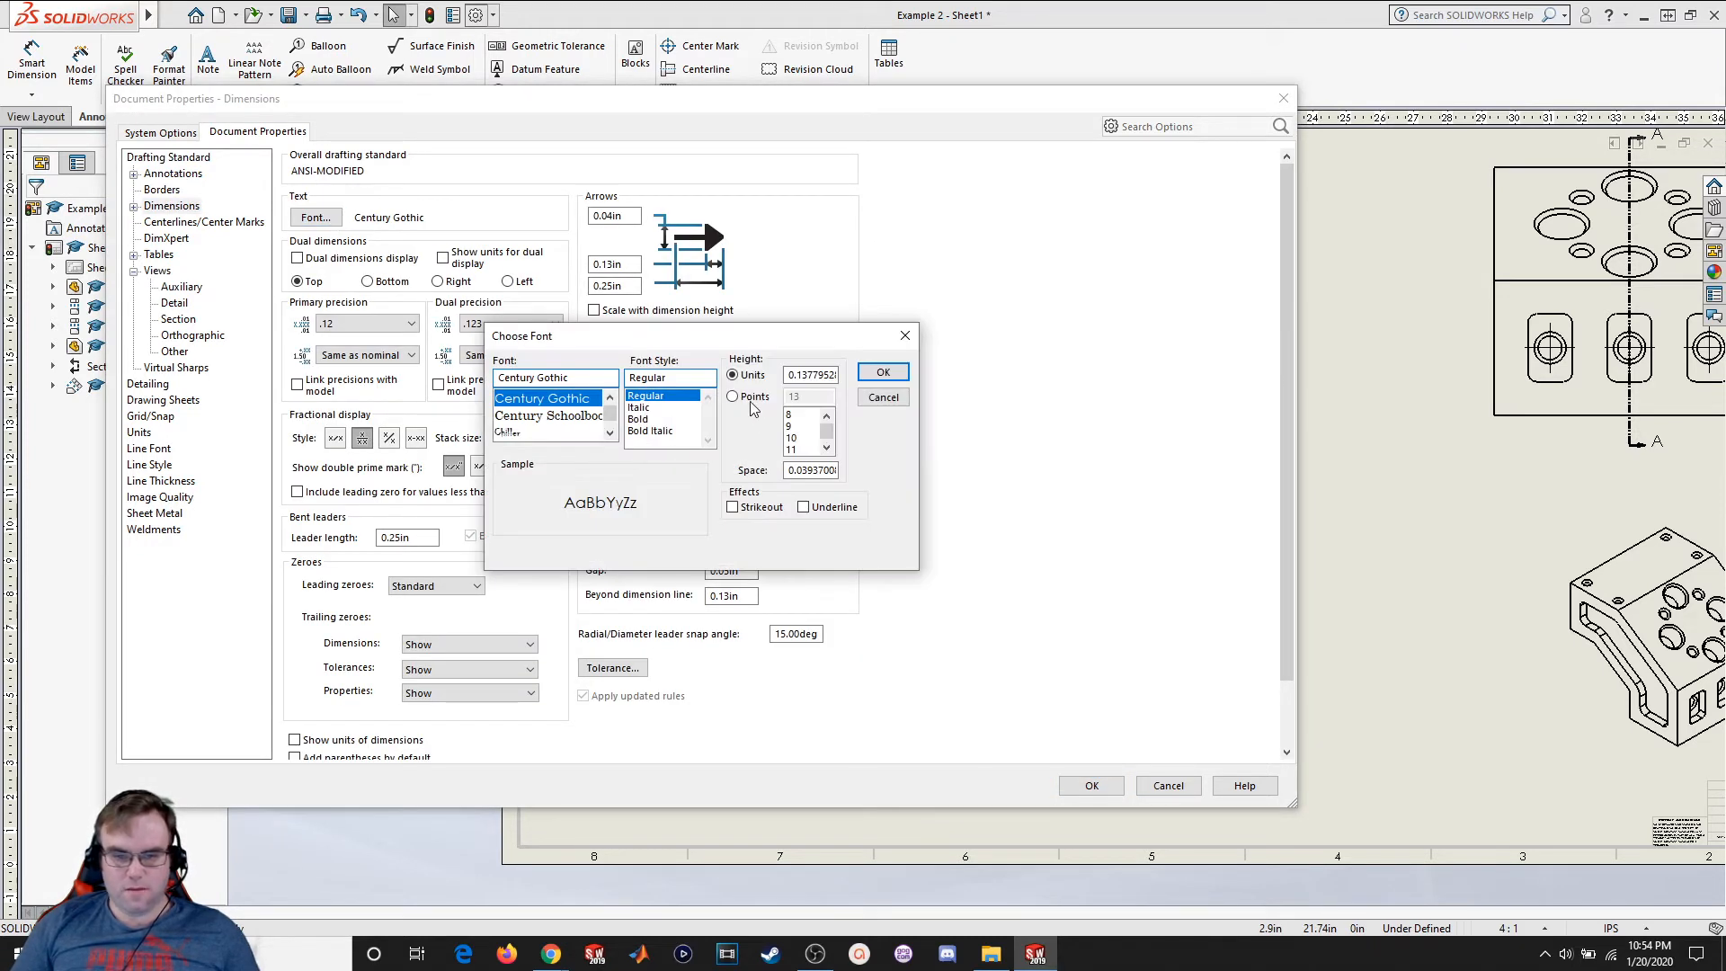
click(752, 398)
click(826, 448)
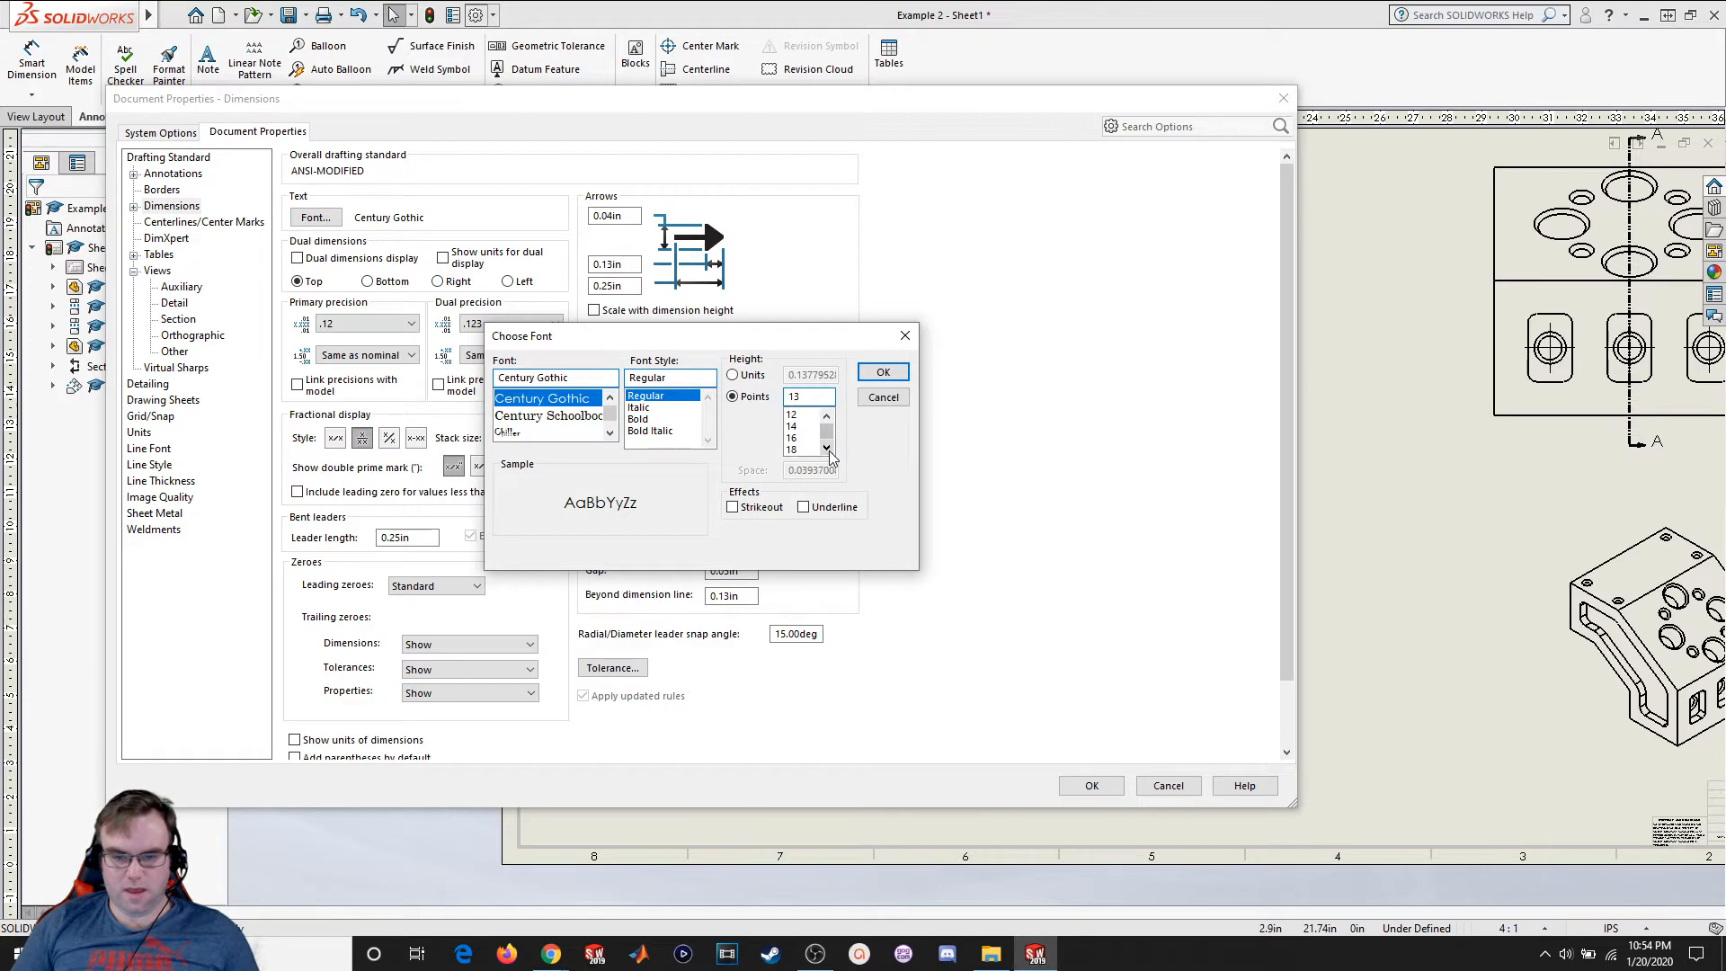
click(792, 449)
click(883, 373)
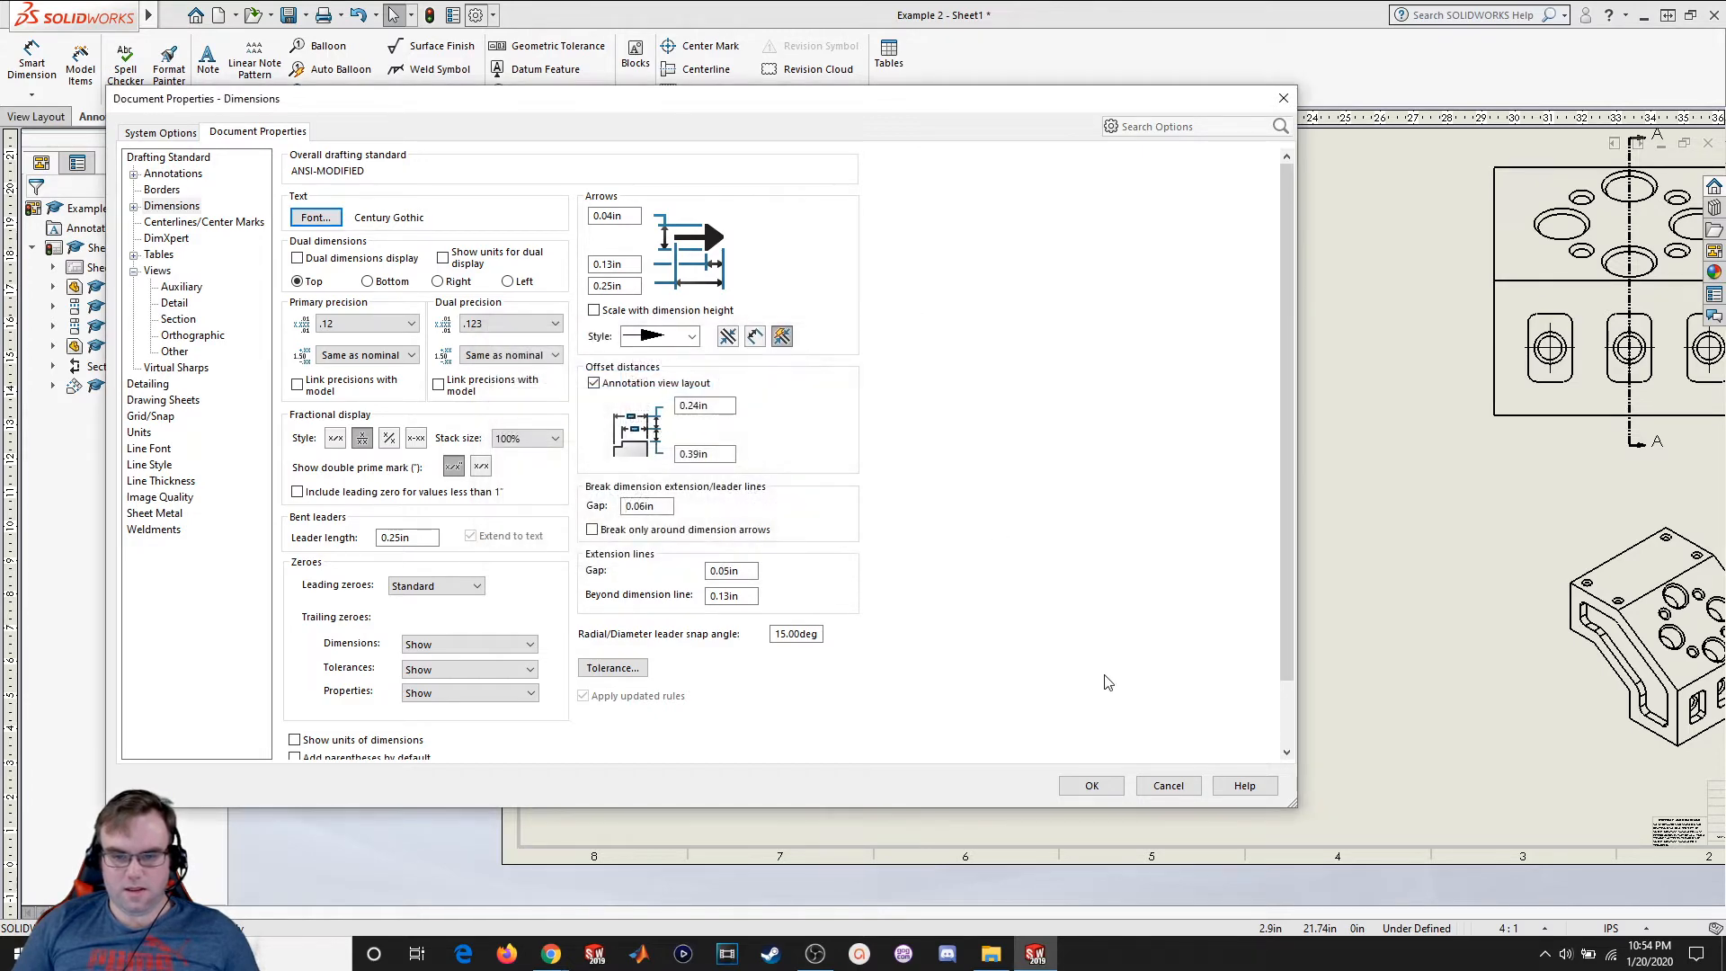
click(1093, 784)
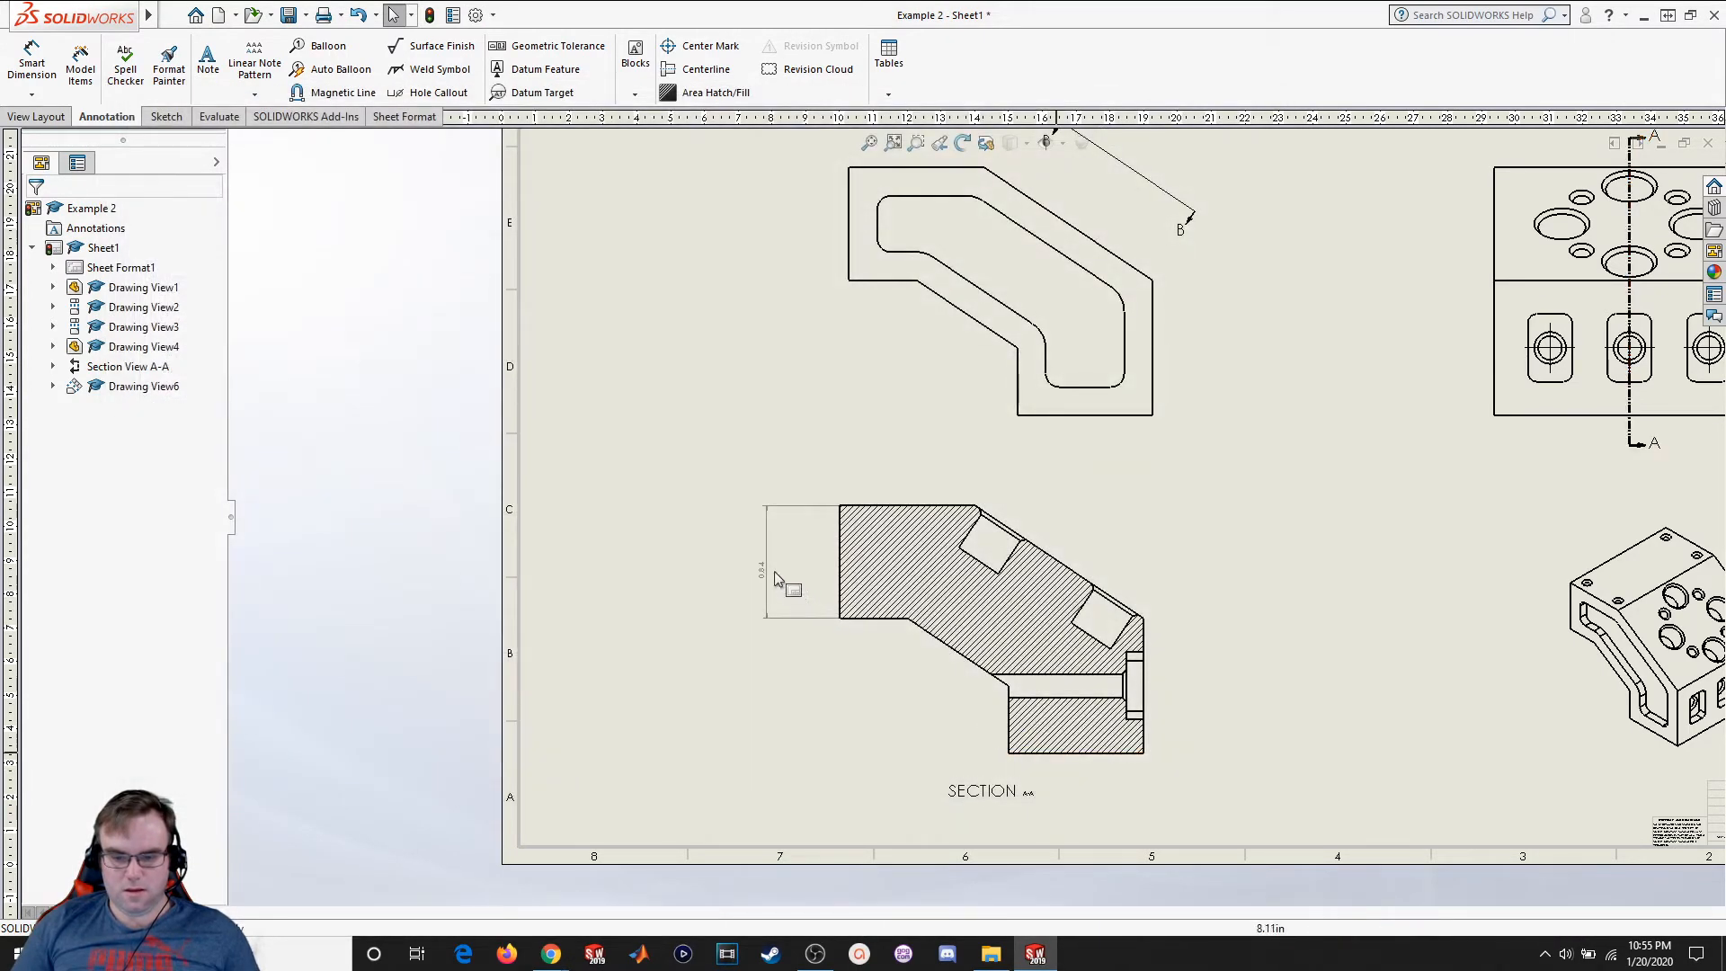
Set the dimensions font height to 36 points in the document properties
click(766, 576)
click(659, 320)
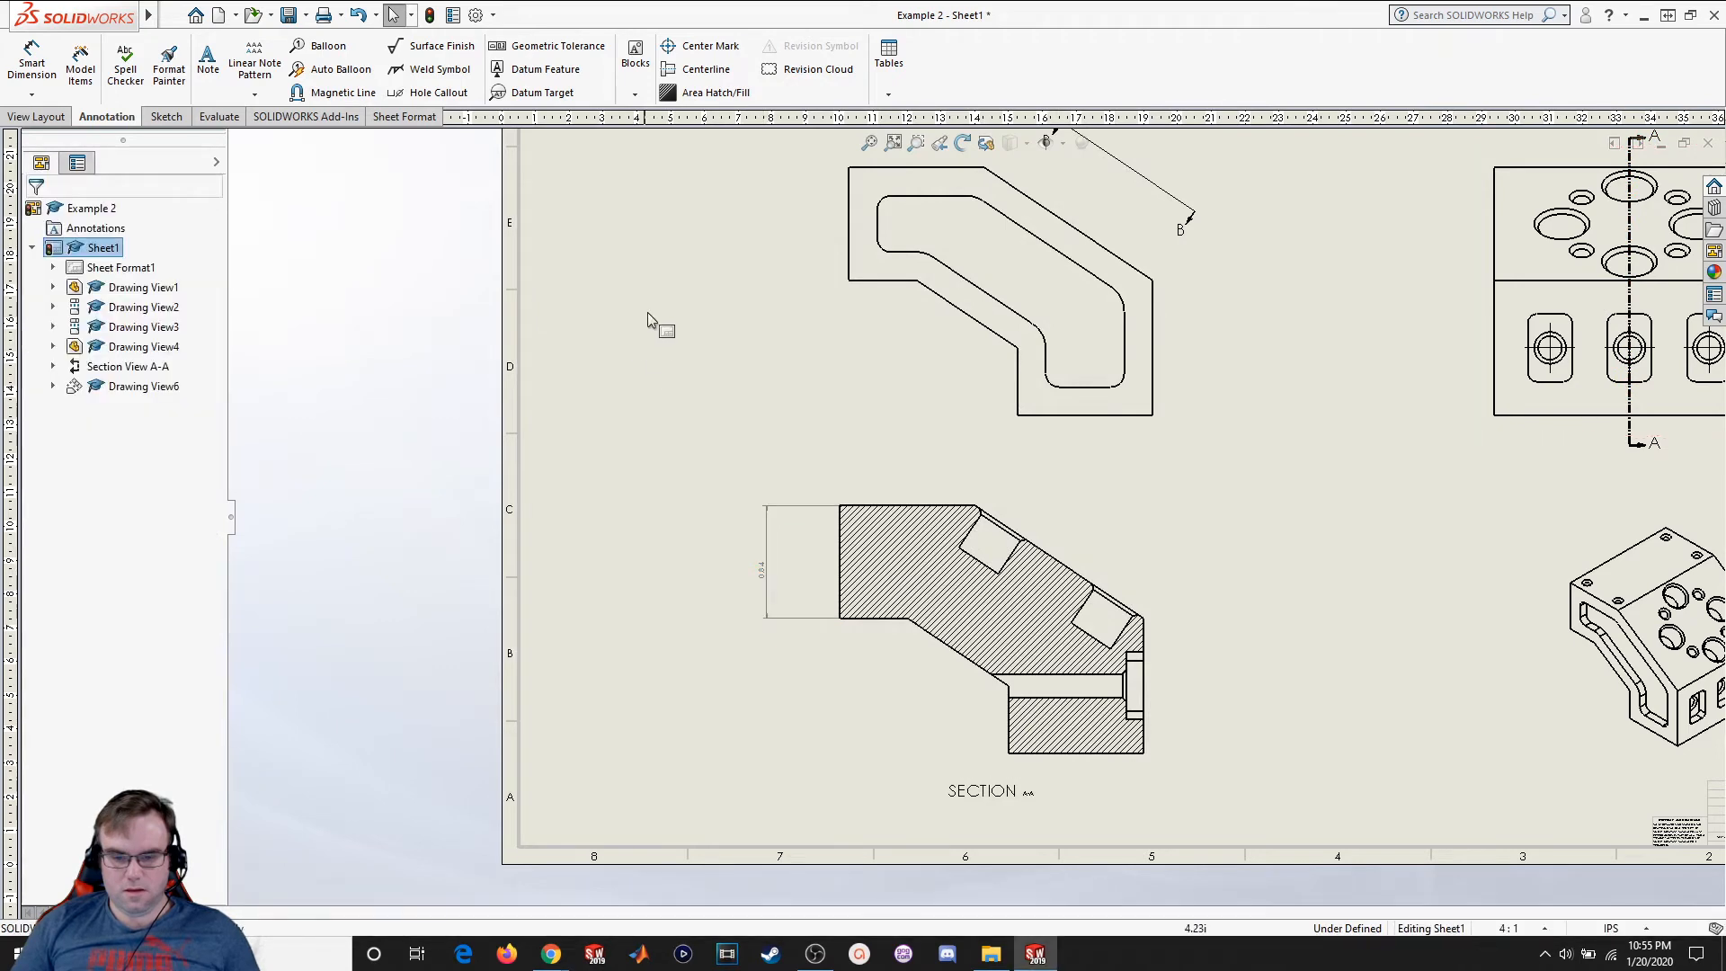
click(492, 15)
click(510, 33)
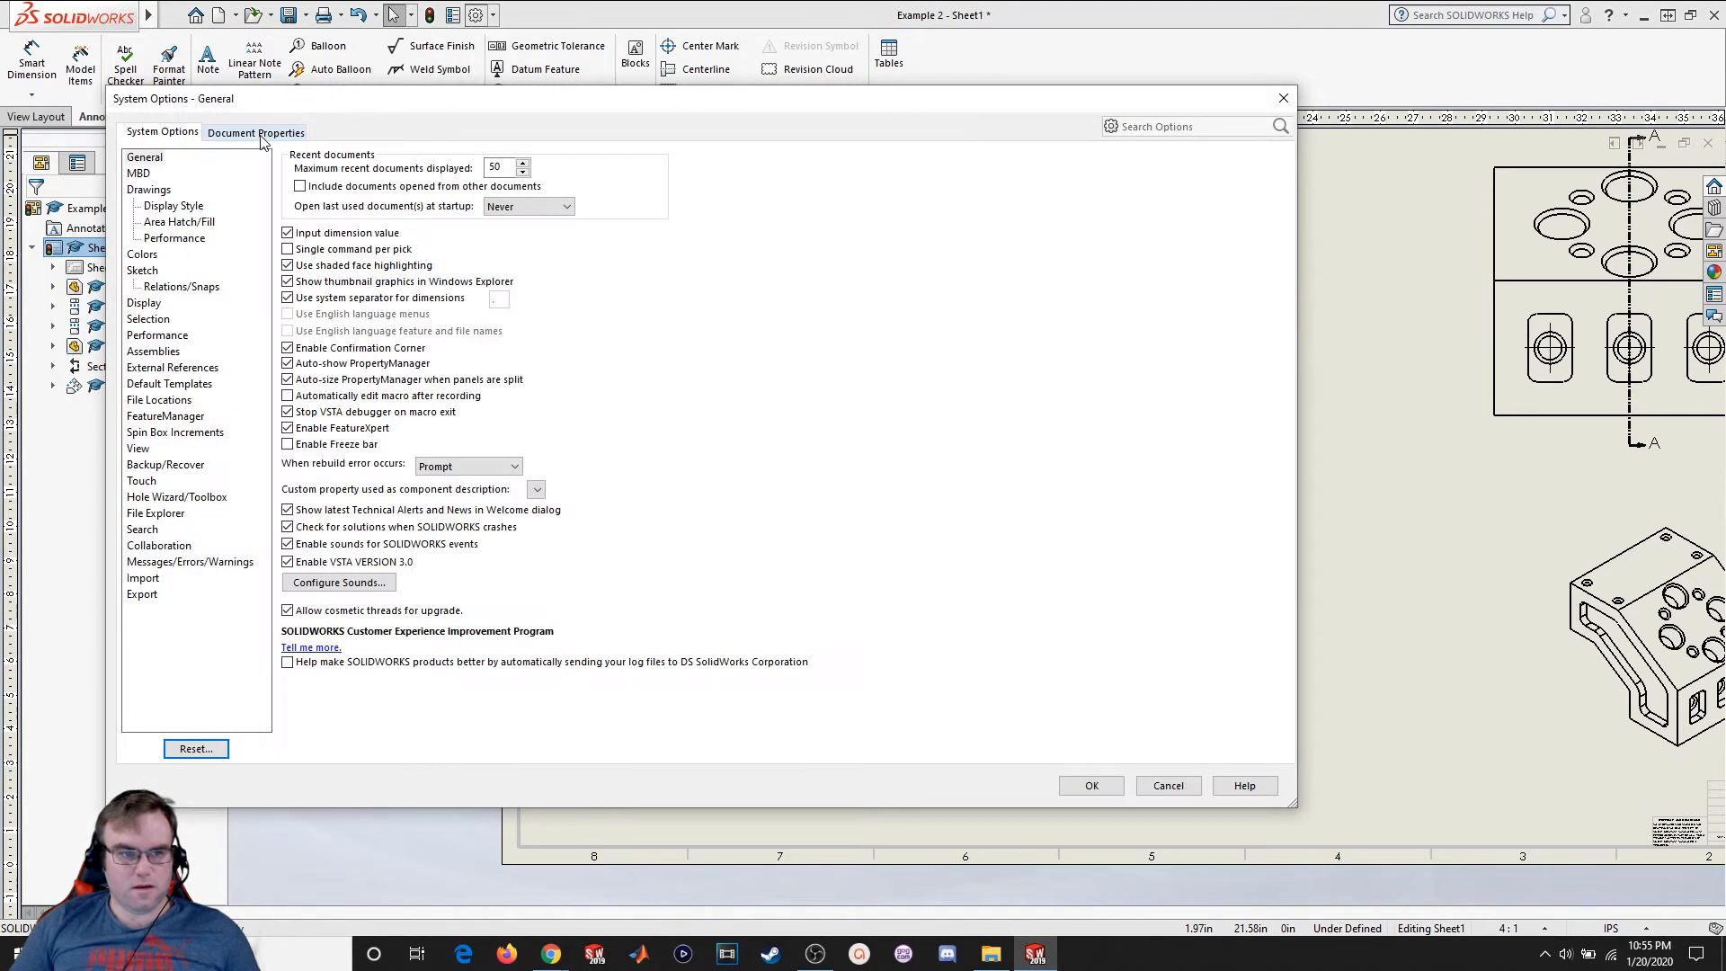
click(258, 131)
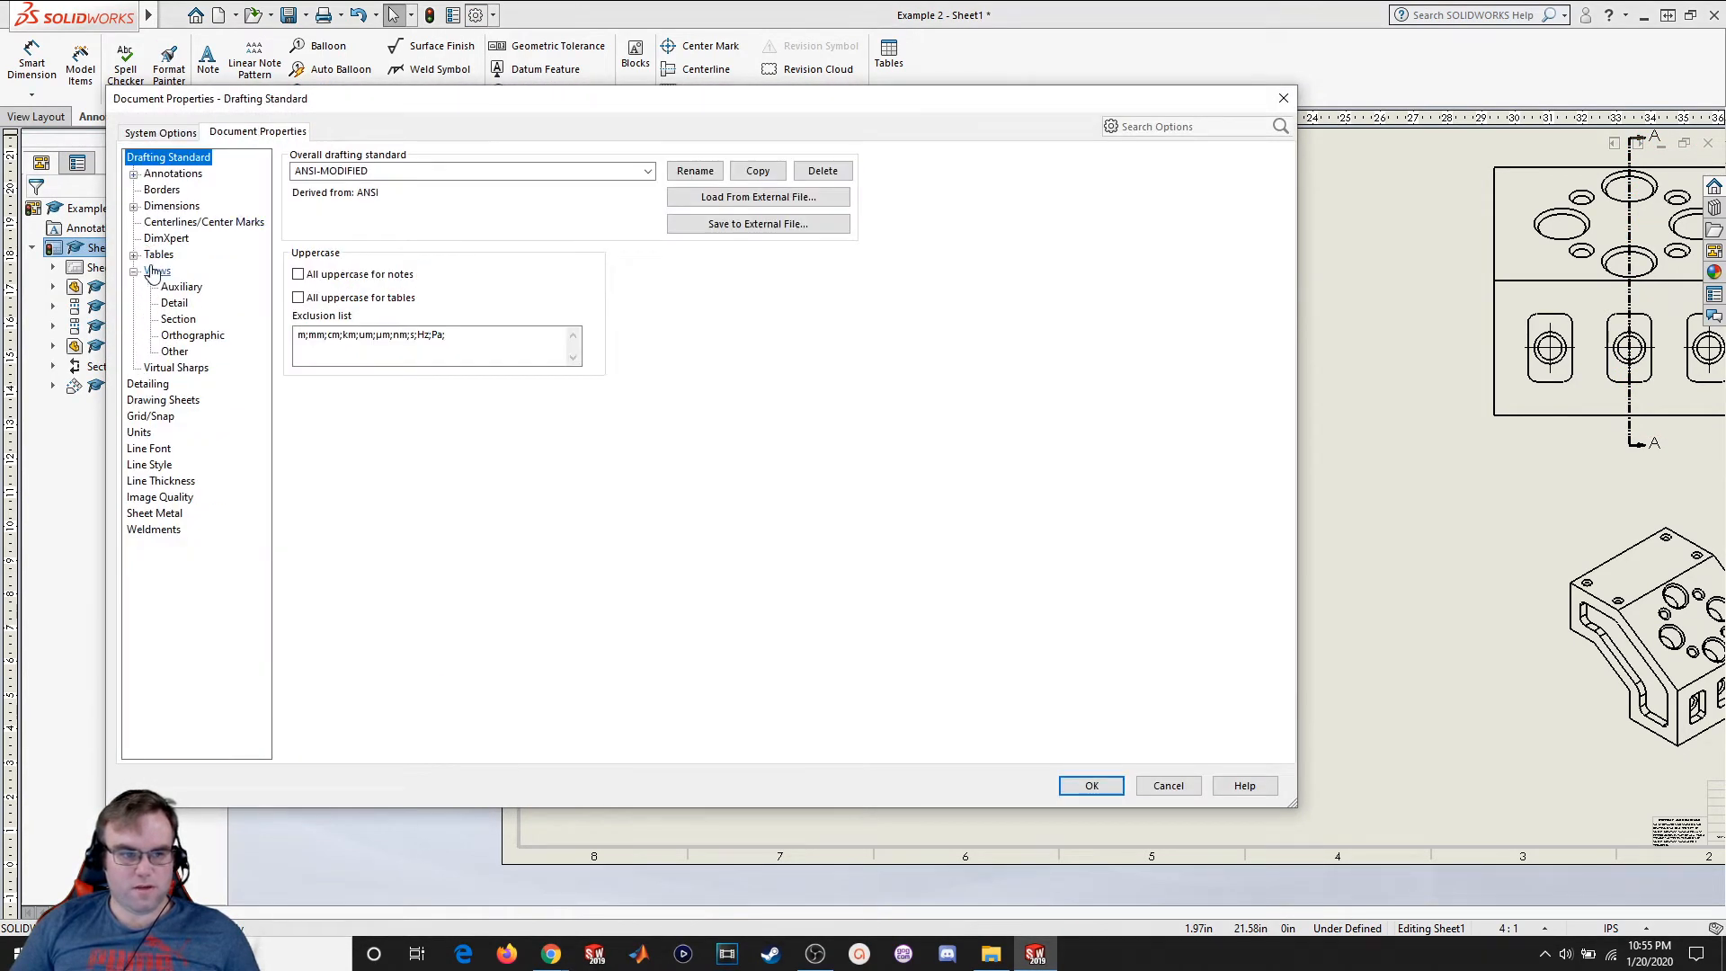
click(134, 207)
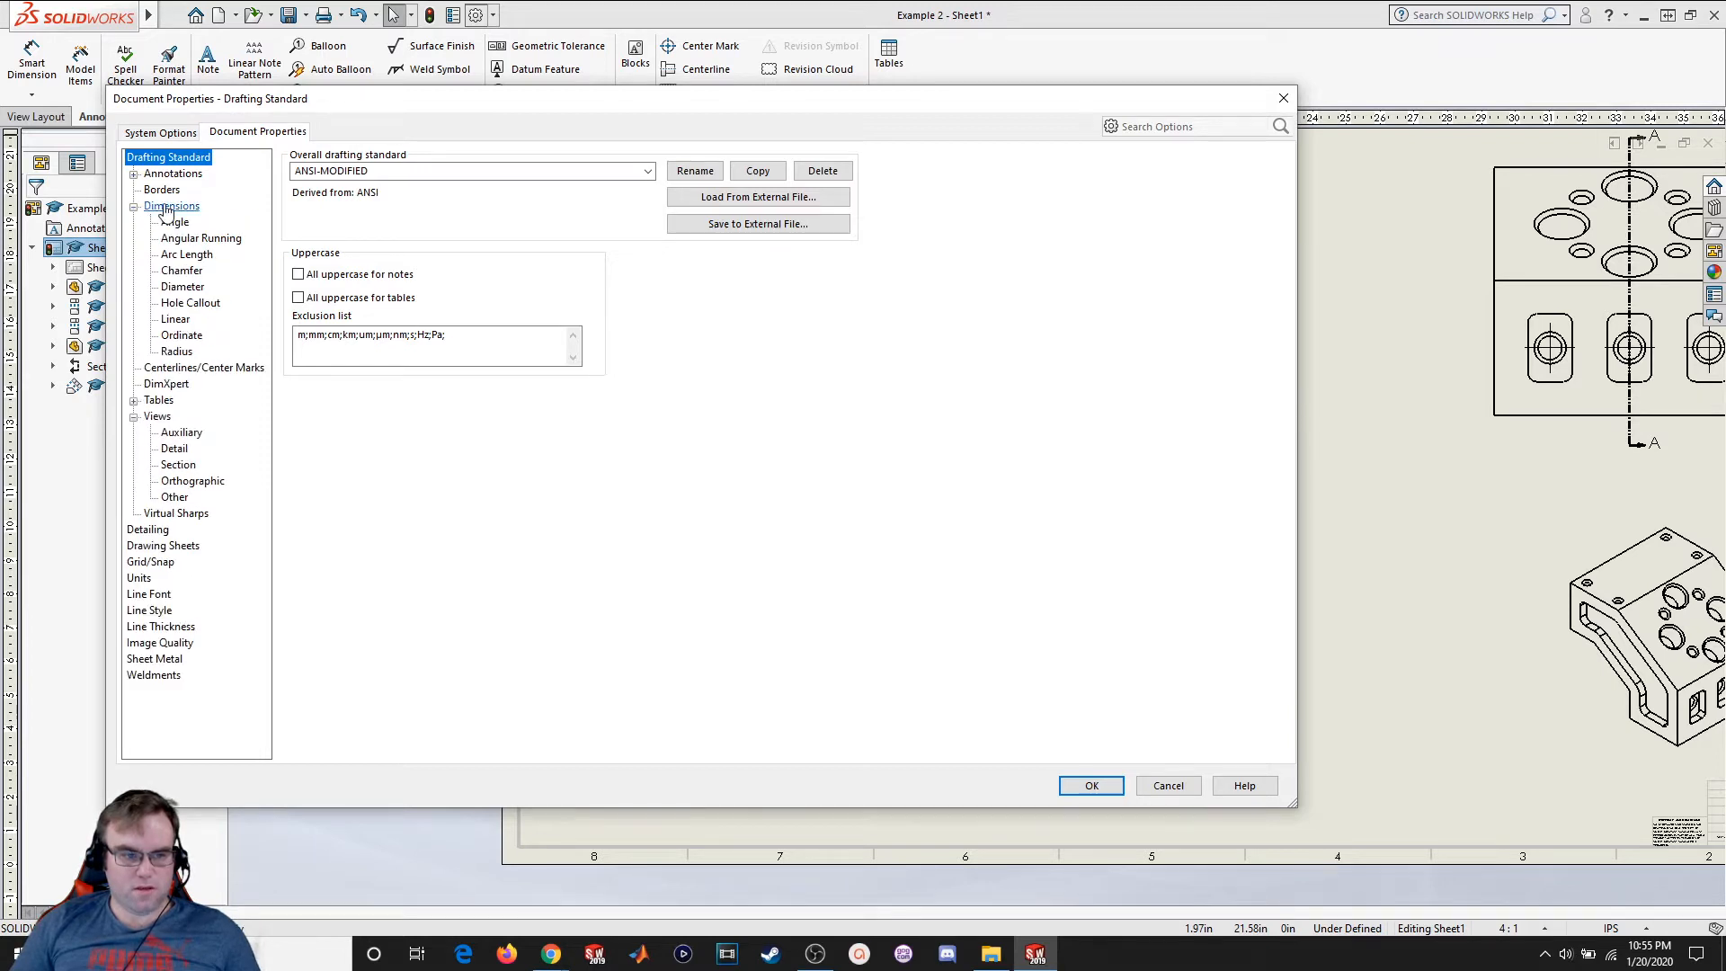
click(168, 209)
click(316, 218)
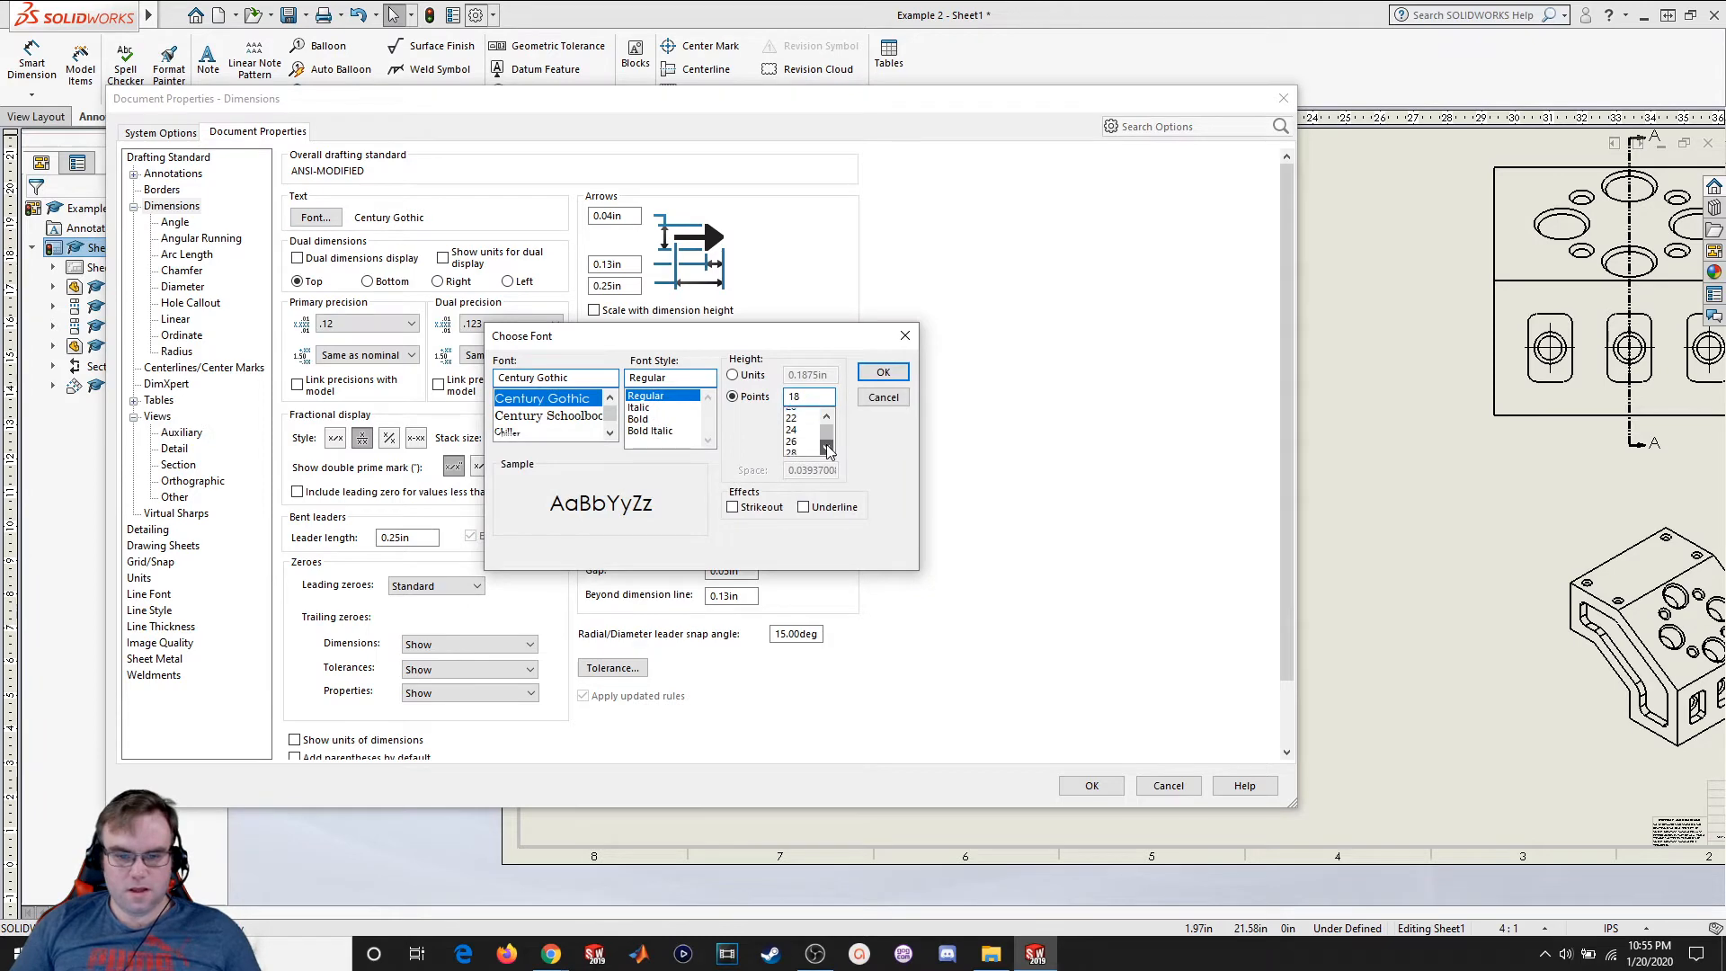
click(827, 448)
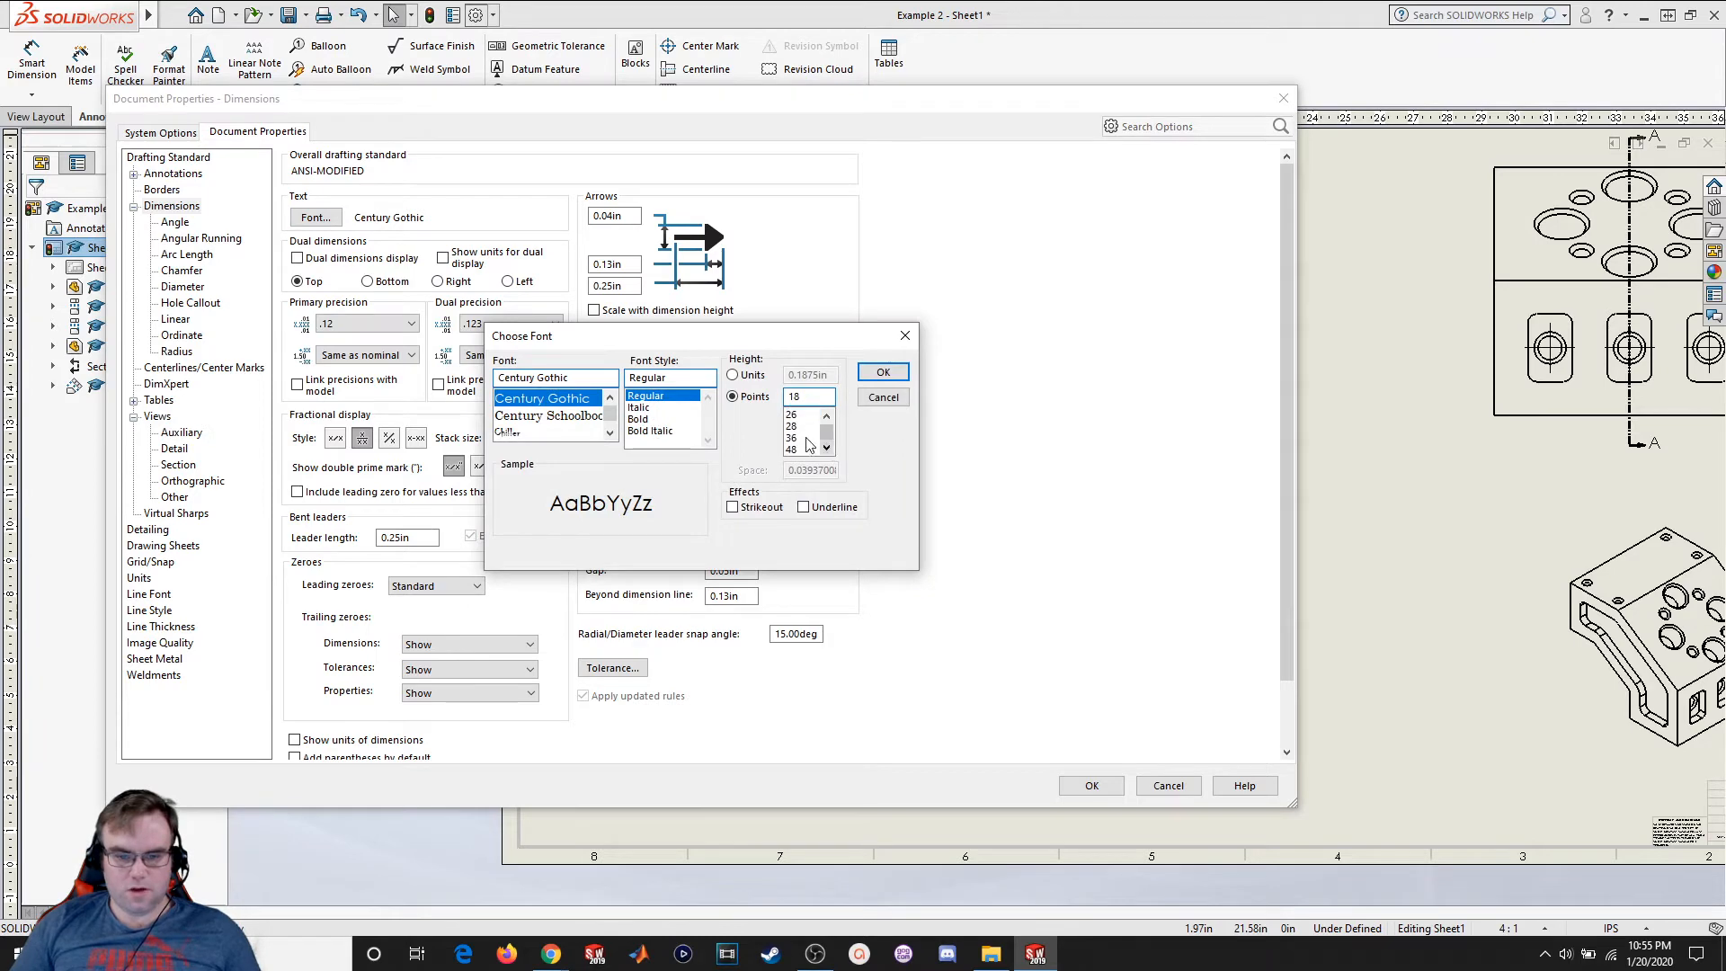
click(883, 372)
click(1092, 786)
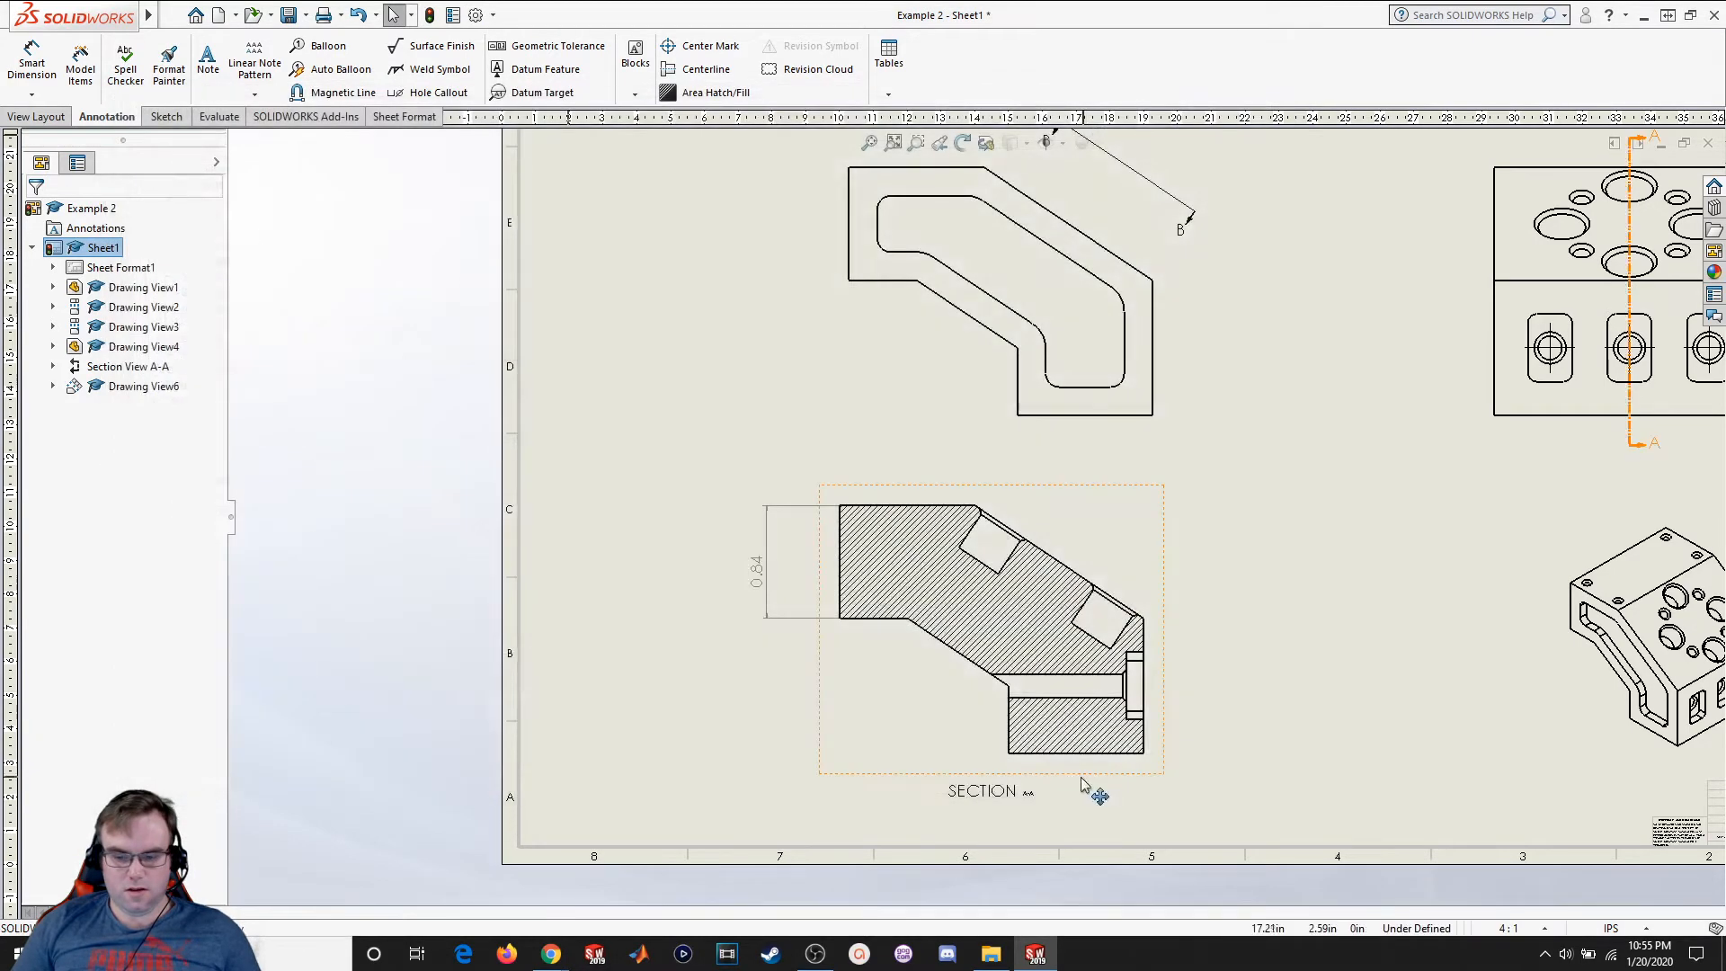
Dimension the length of section view A-A's short lower-left horizontal edge, placing the dimension below that edge
click(754, 566)
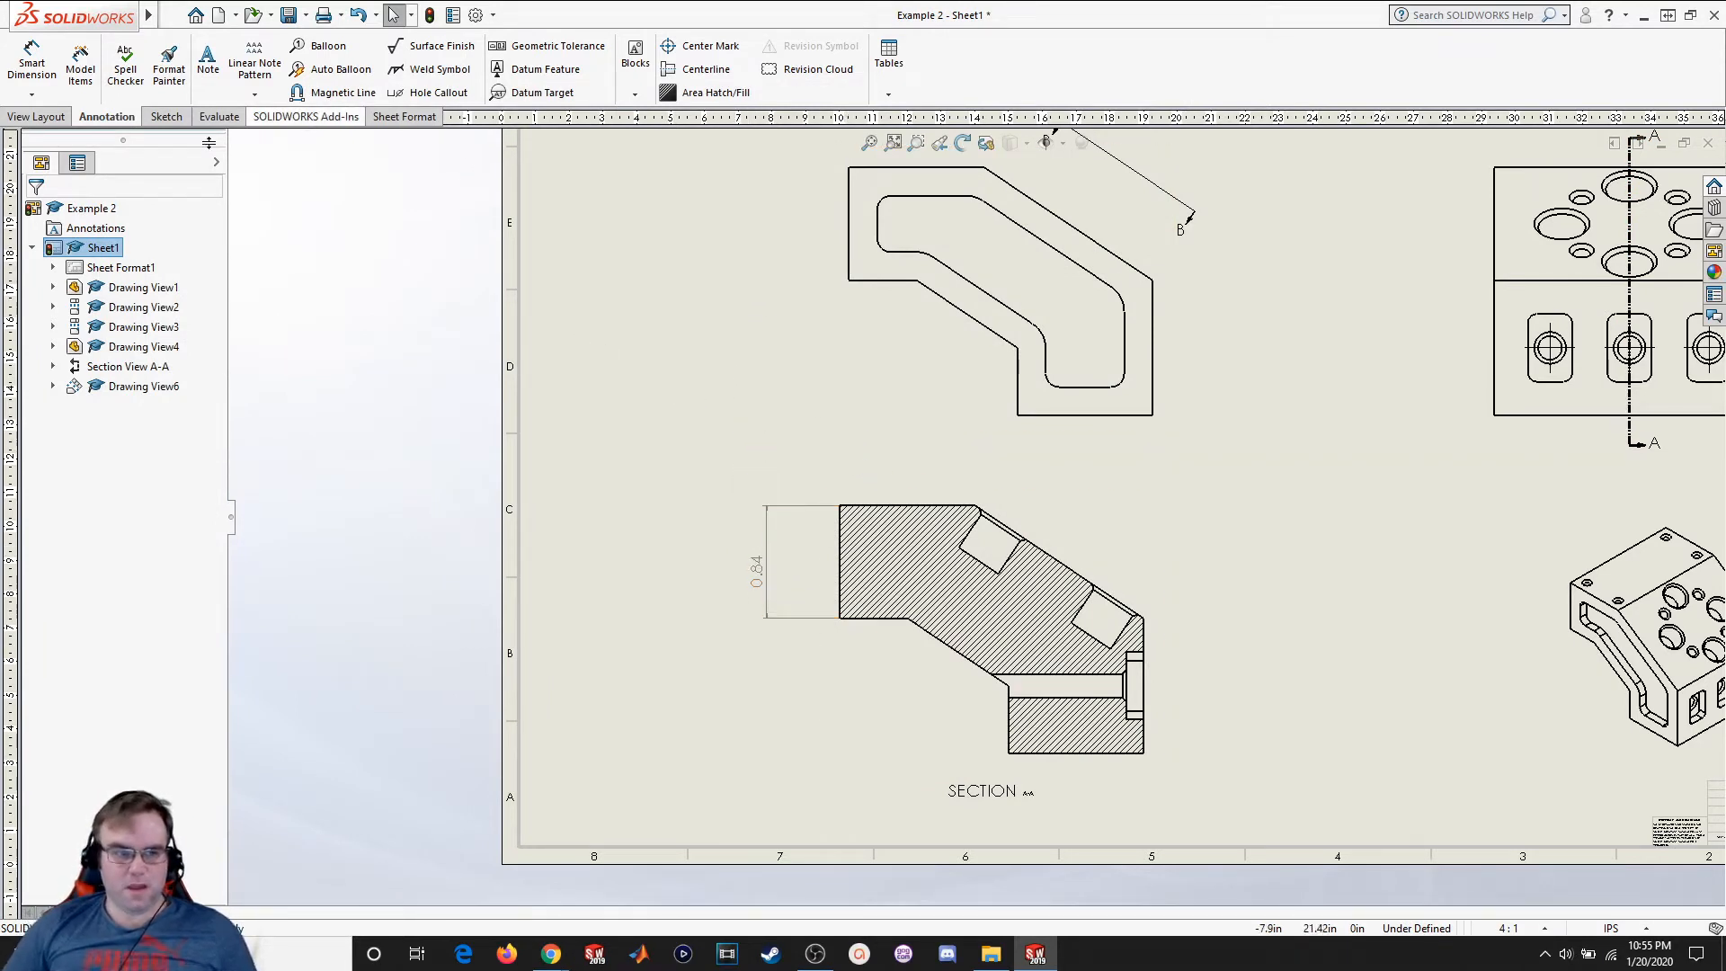
click(30, 61)
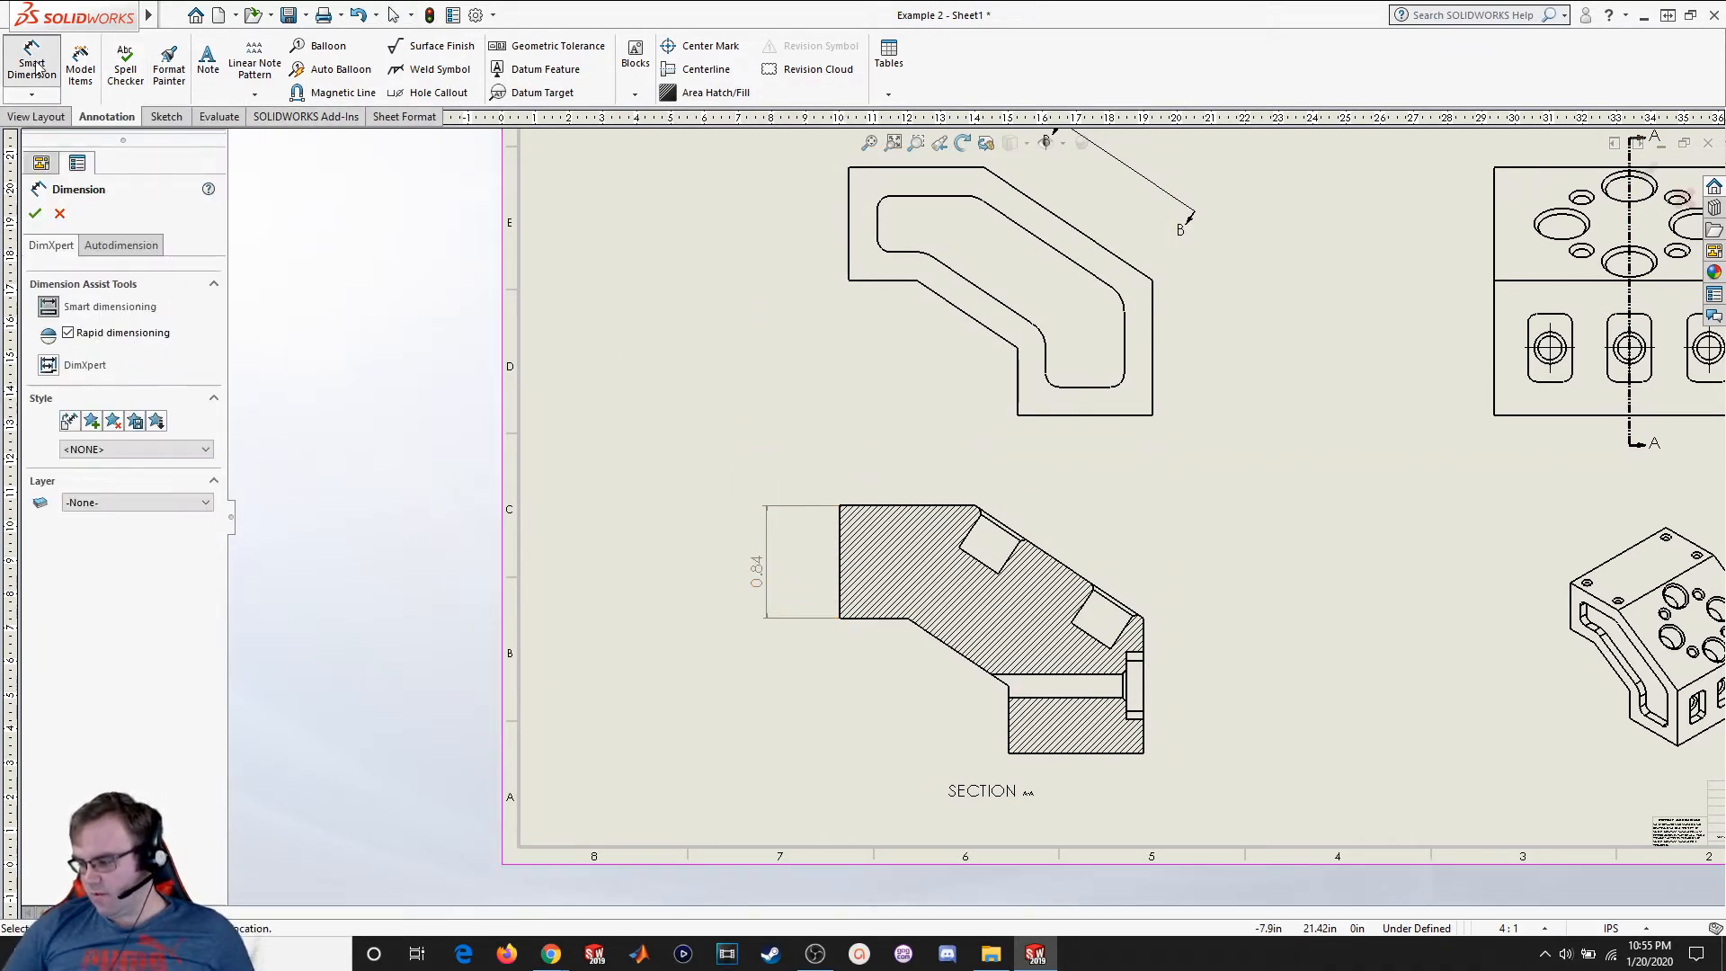
click(886, 628)
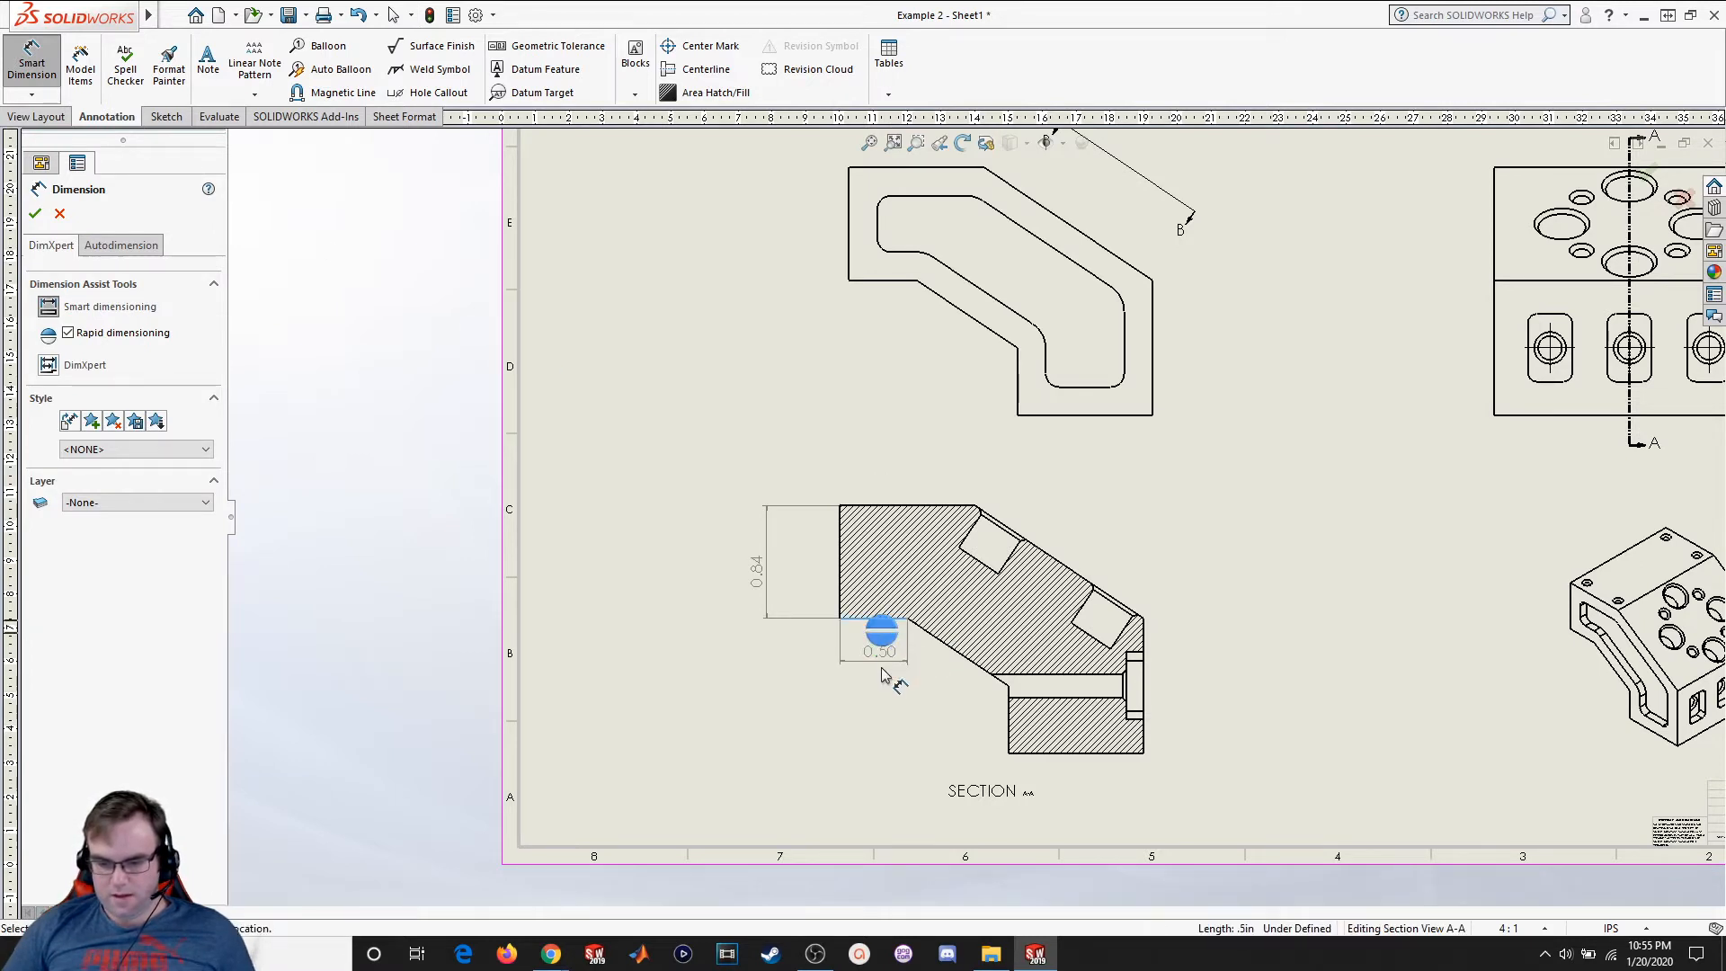
click(884, 695)
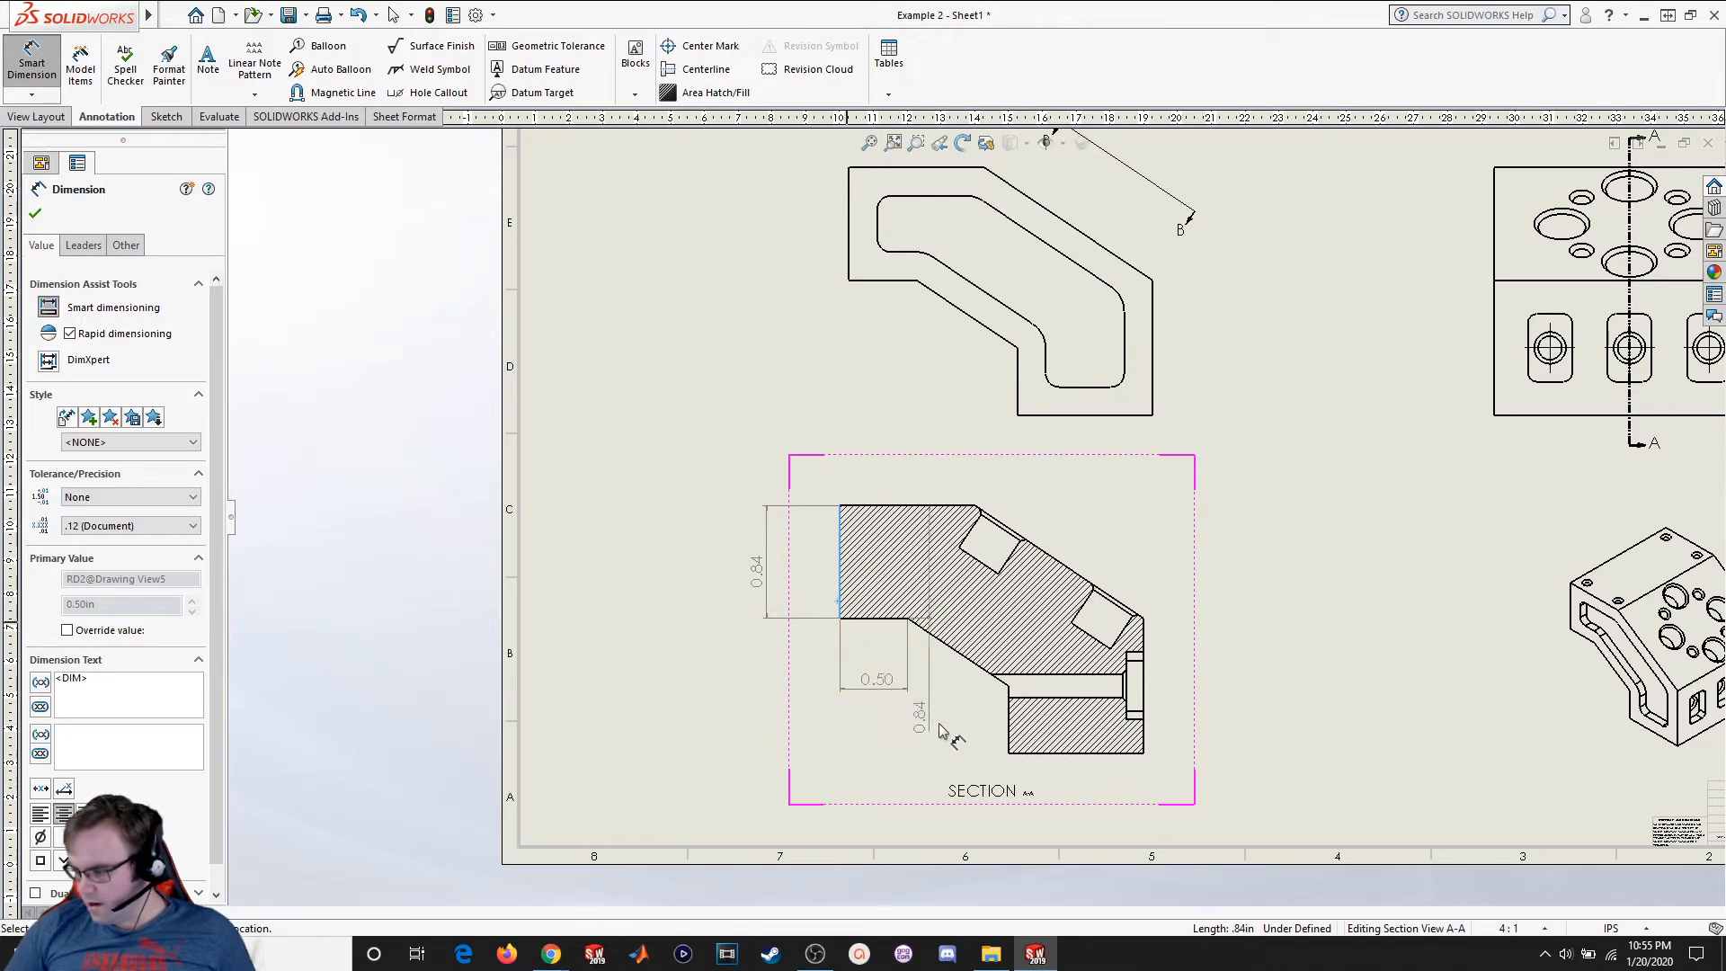
Dimension section A-A's horizontal distances from the left edge to the lower block's left edge and to the far right edge, stacked below
click(1009, 730)
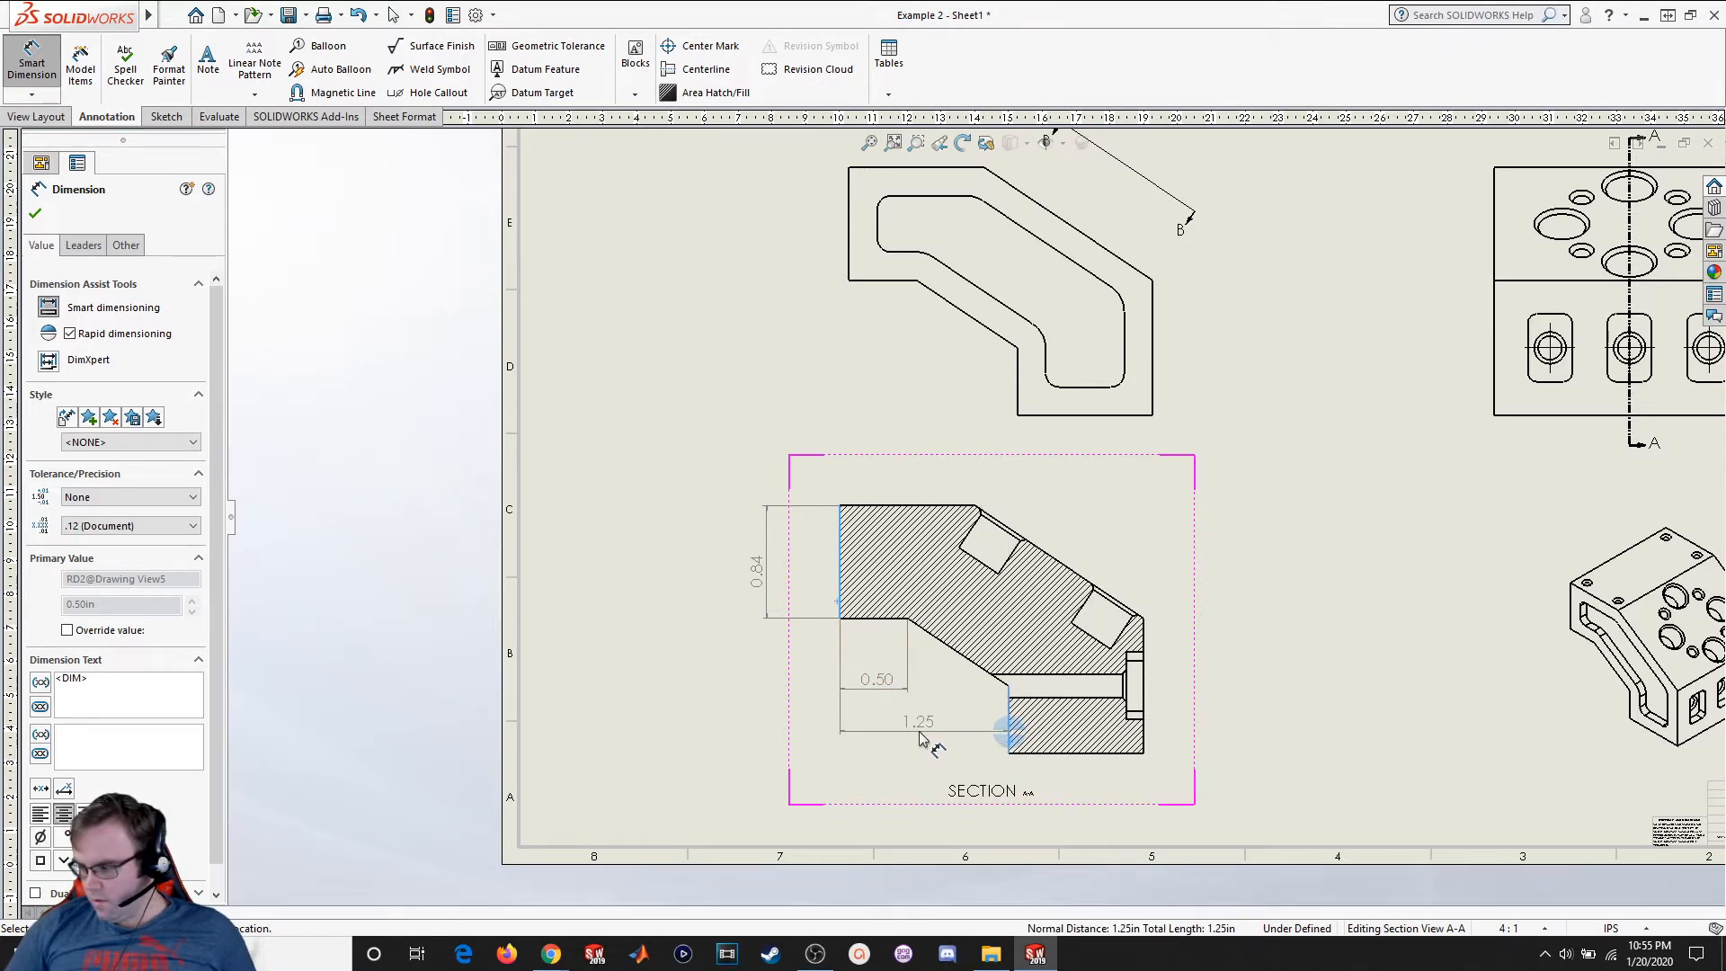
click(917, 724)
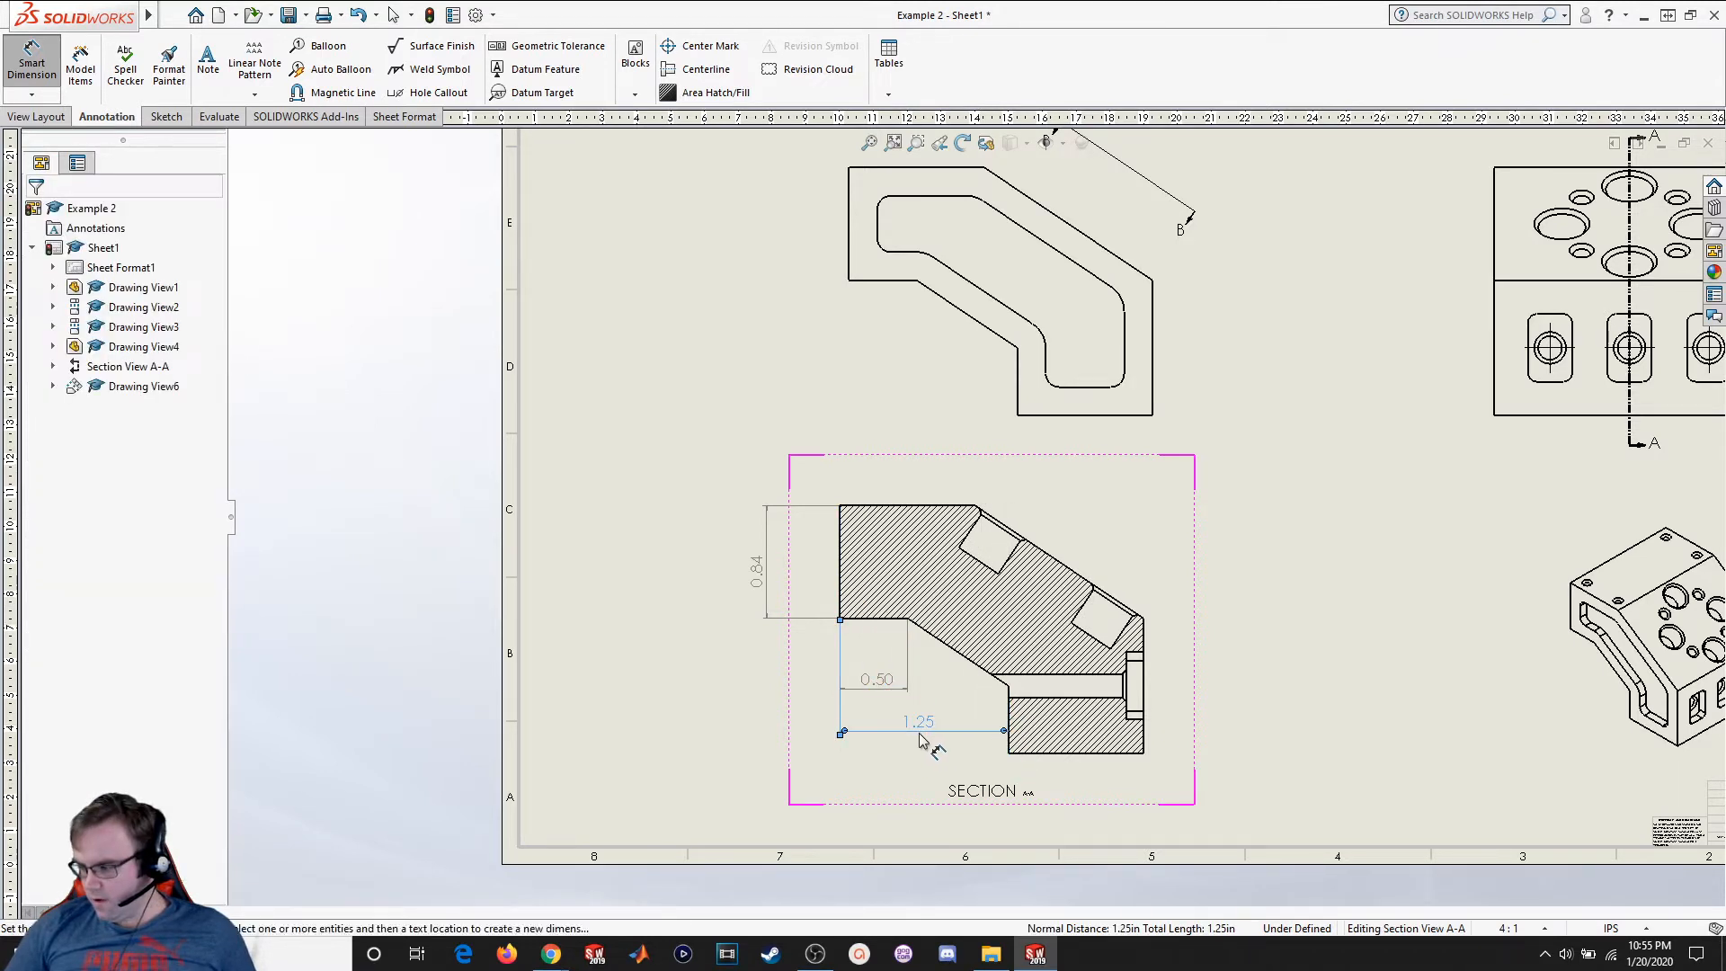
click(840, 594)
click(1141, 735)
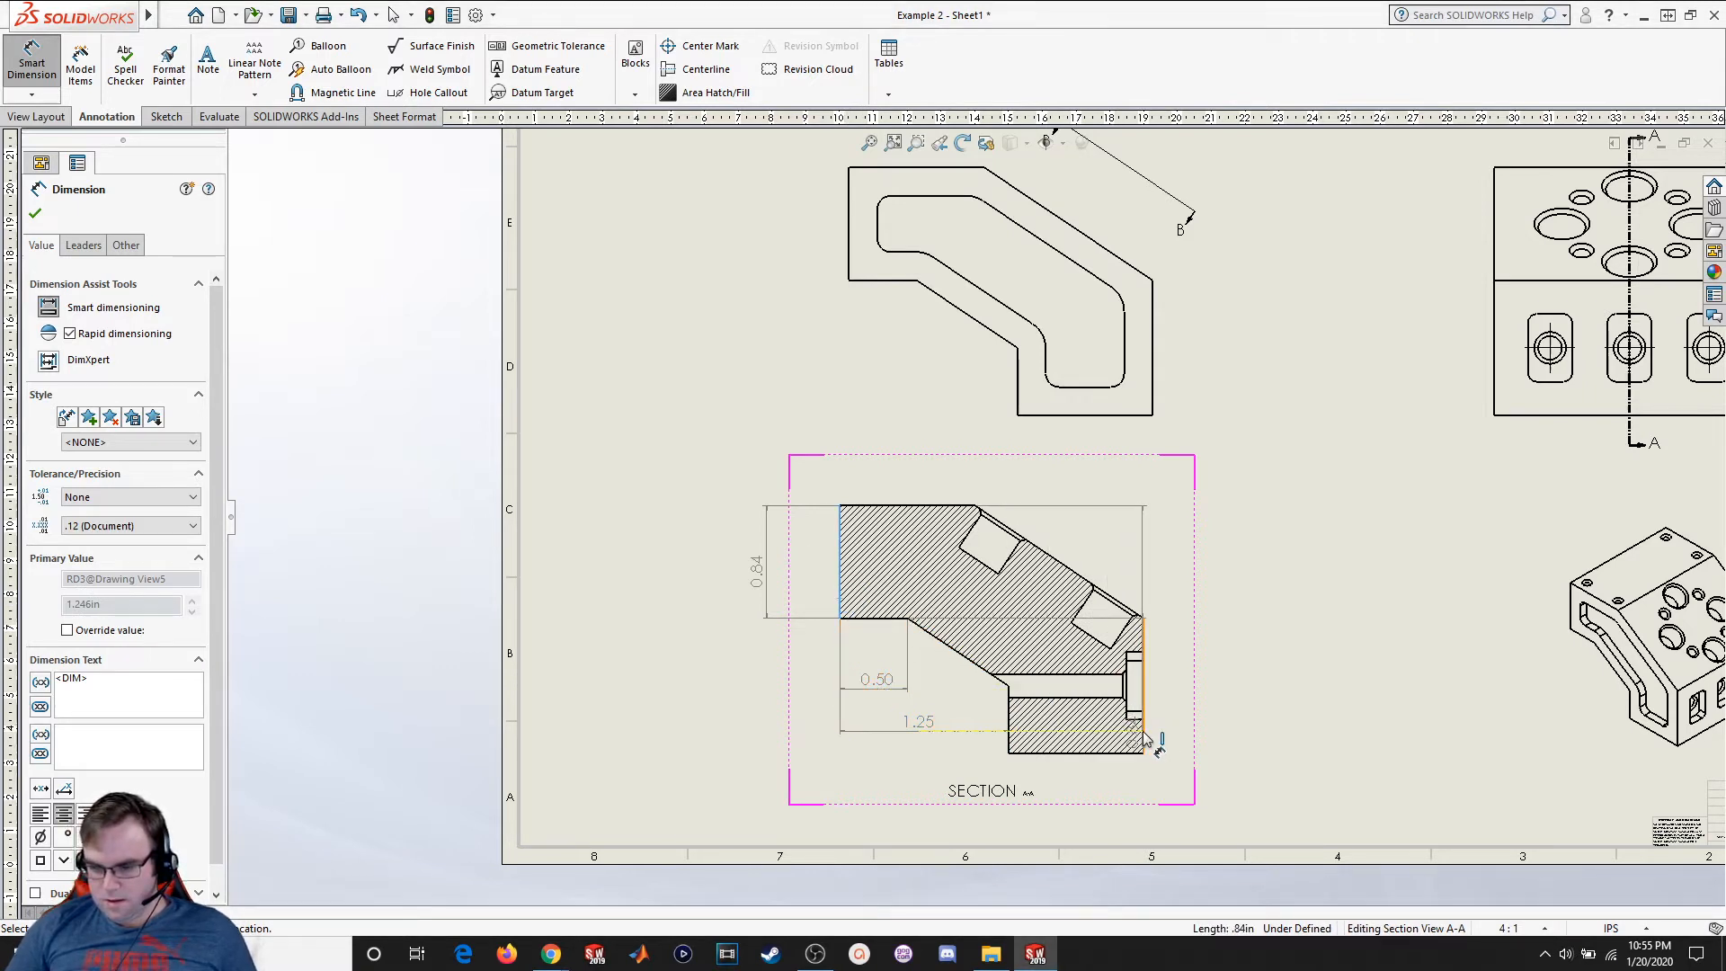
click(979, 778)
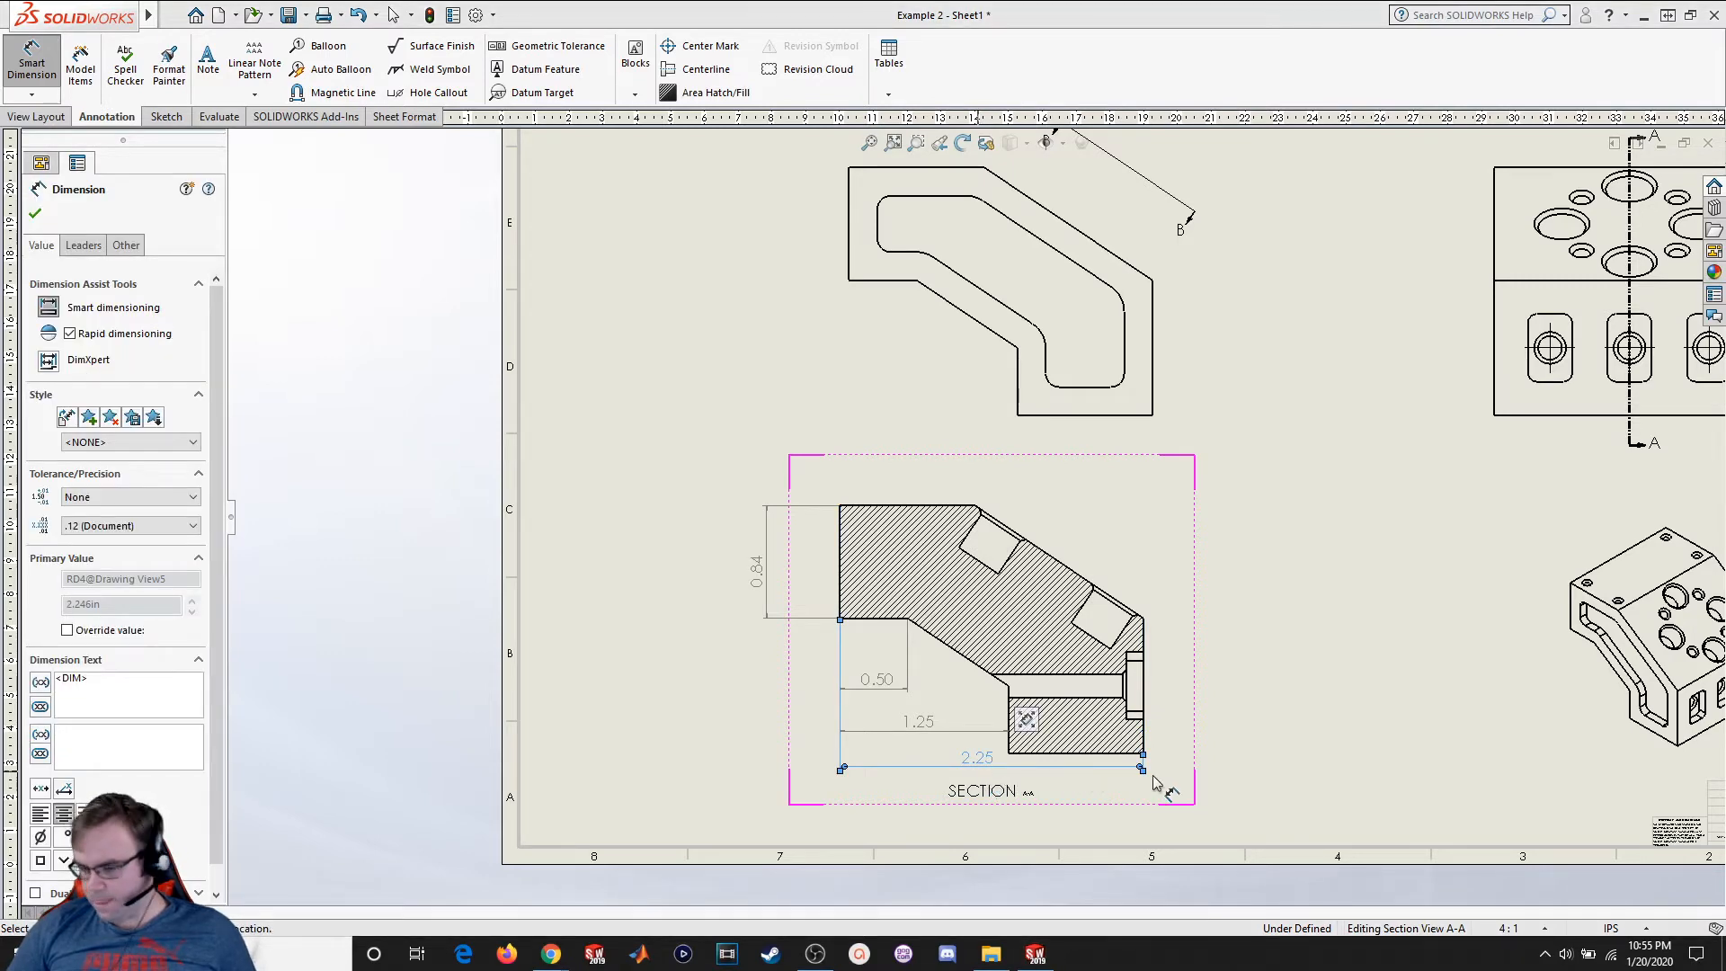
Dimension the horizontal depth of the recess in section A-A's right face, placing the dimension below the lower-right corner
scroll(1152, 775, down, 10)
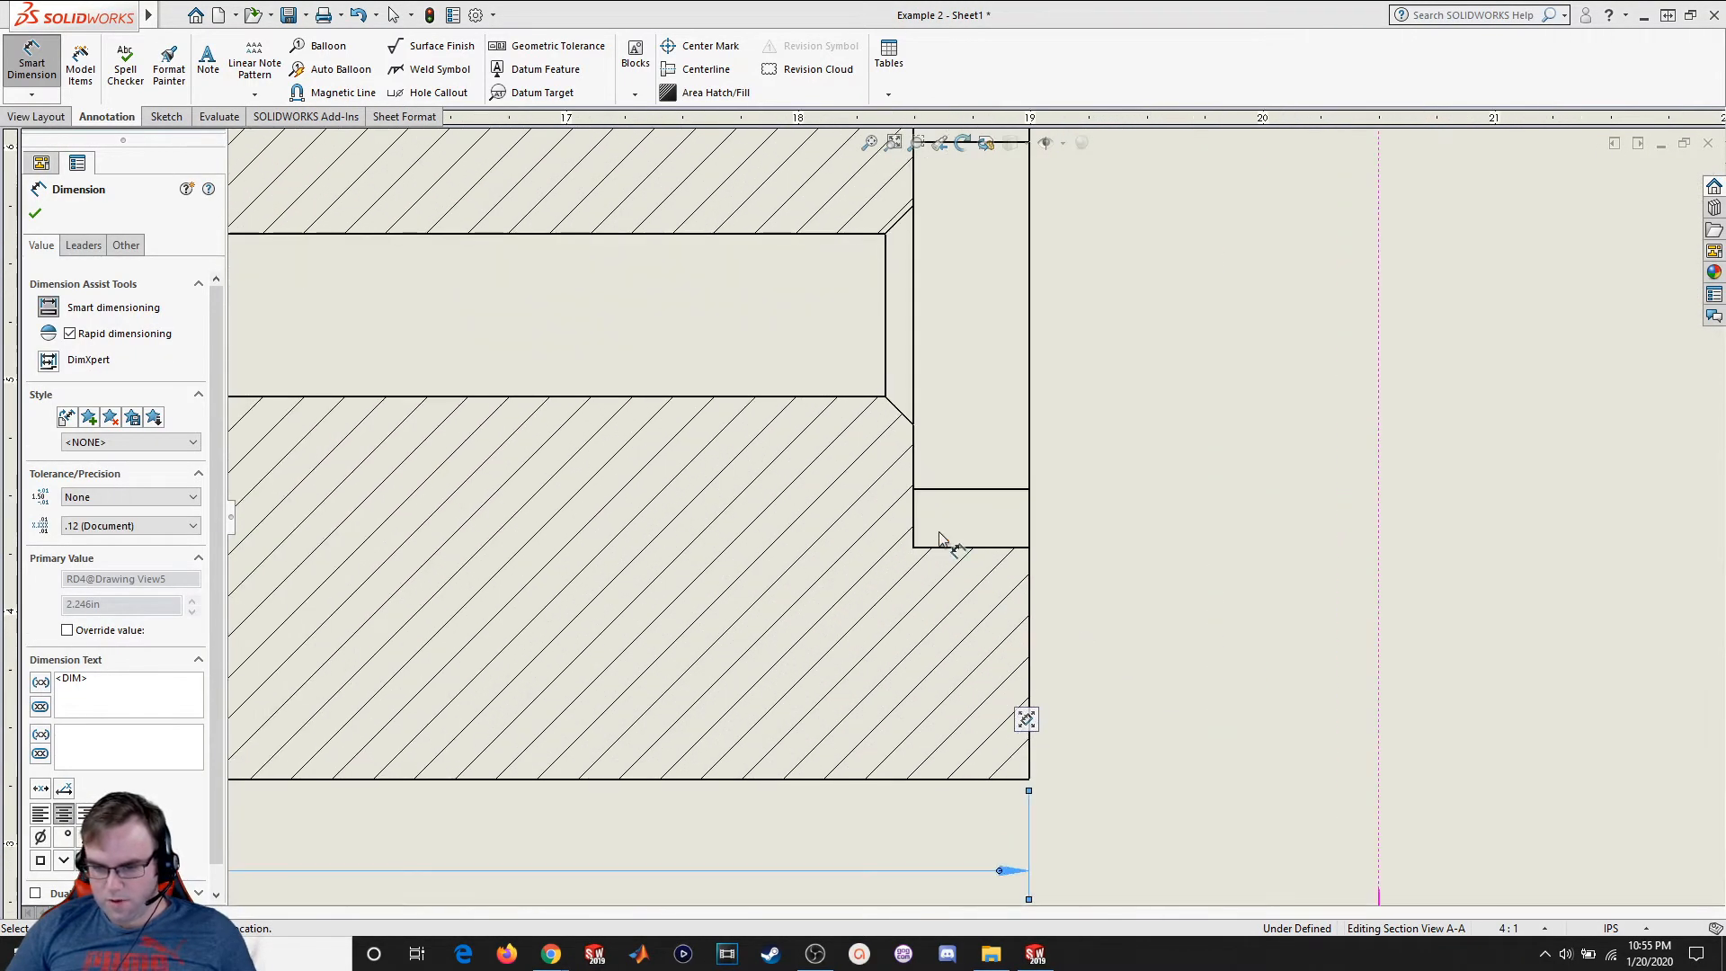
click(915, 525)
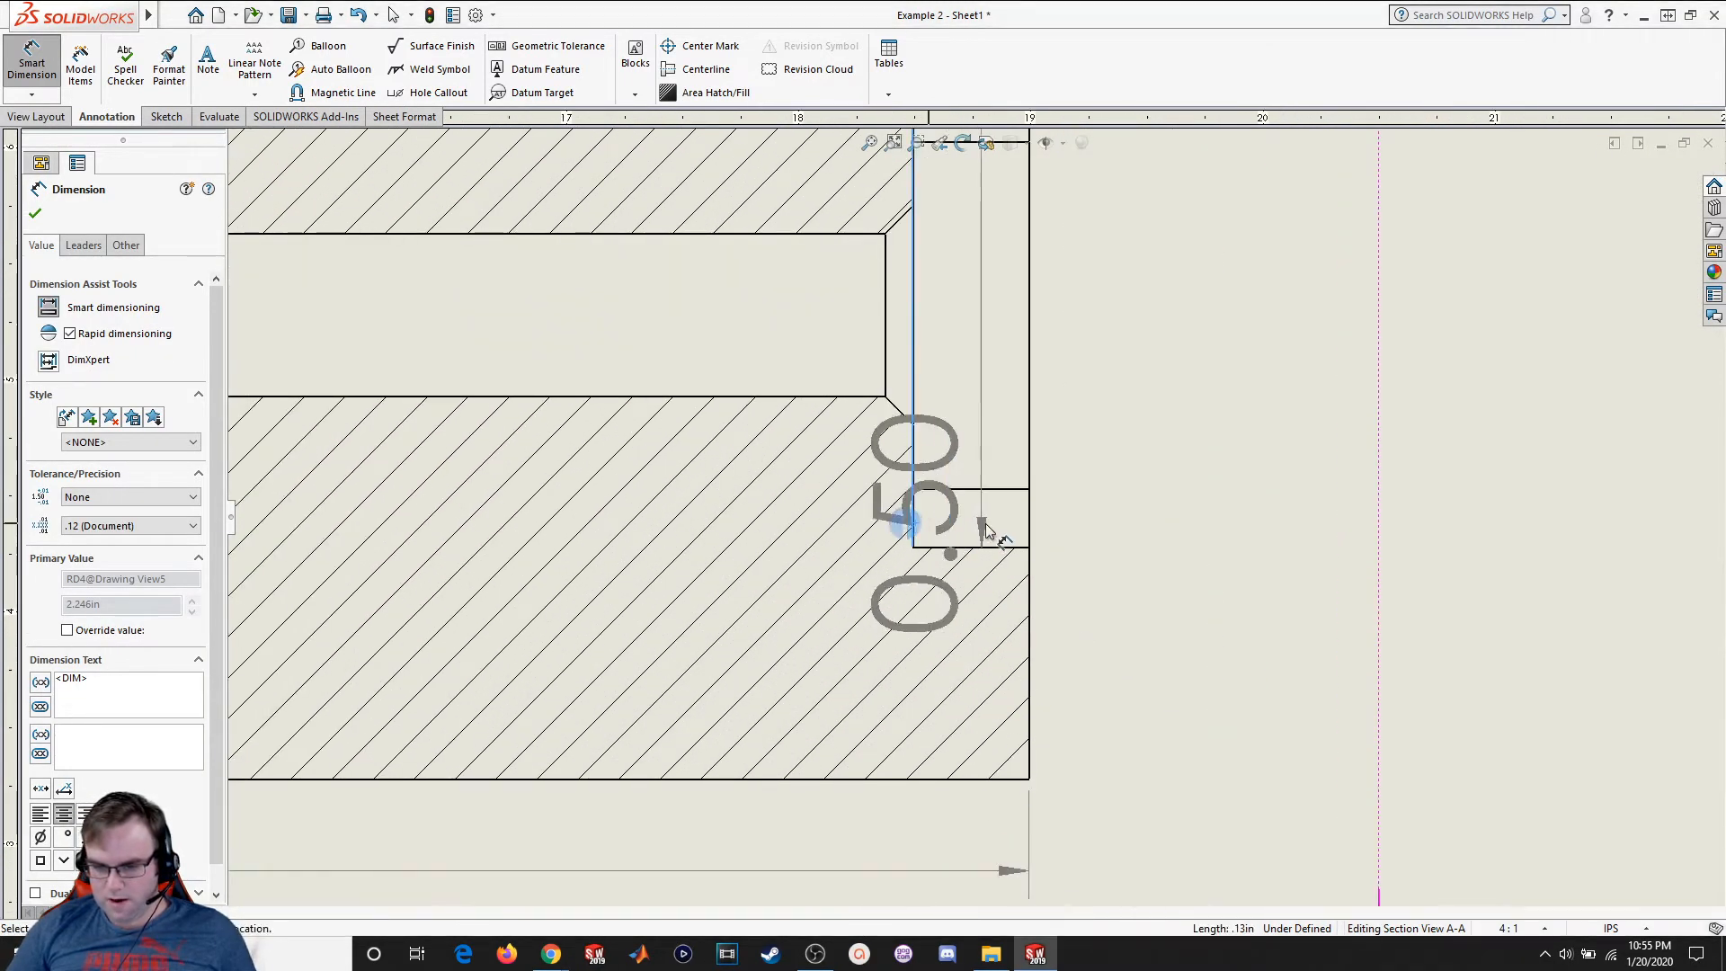
click(1032, 530)
scroll(1106, 743, down, 2)
scroll(1105, 740, up, 12)
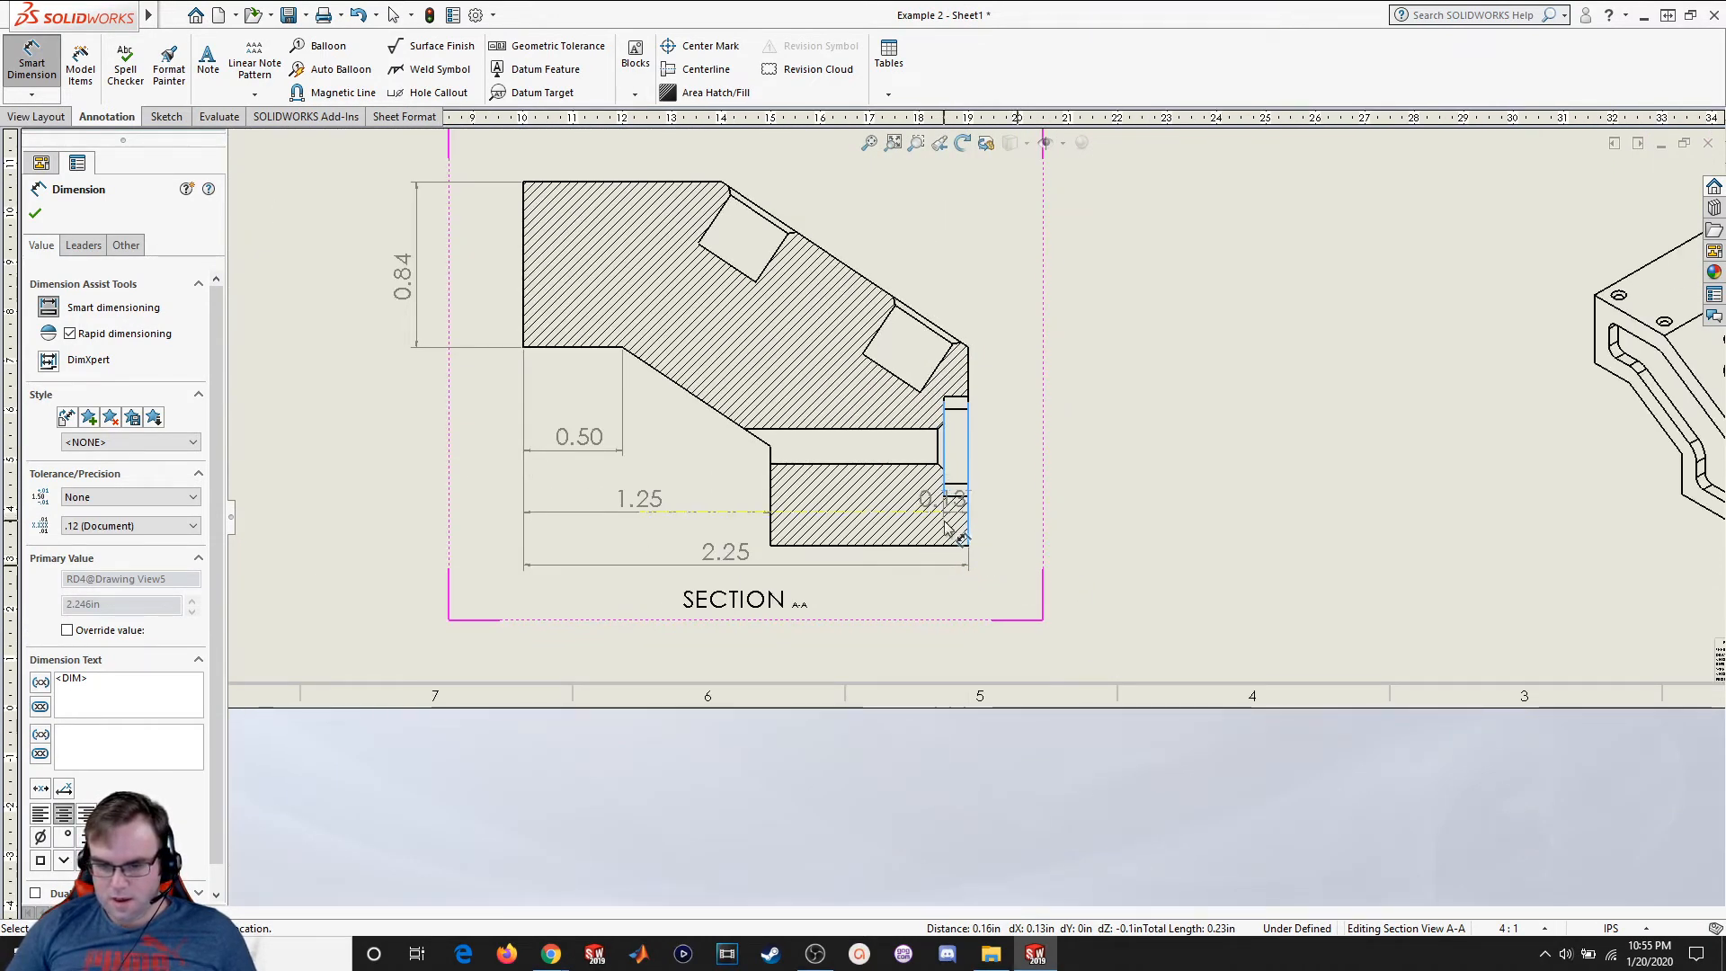
click(1020, 566)
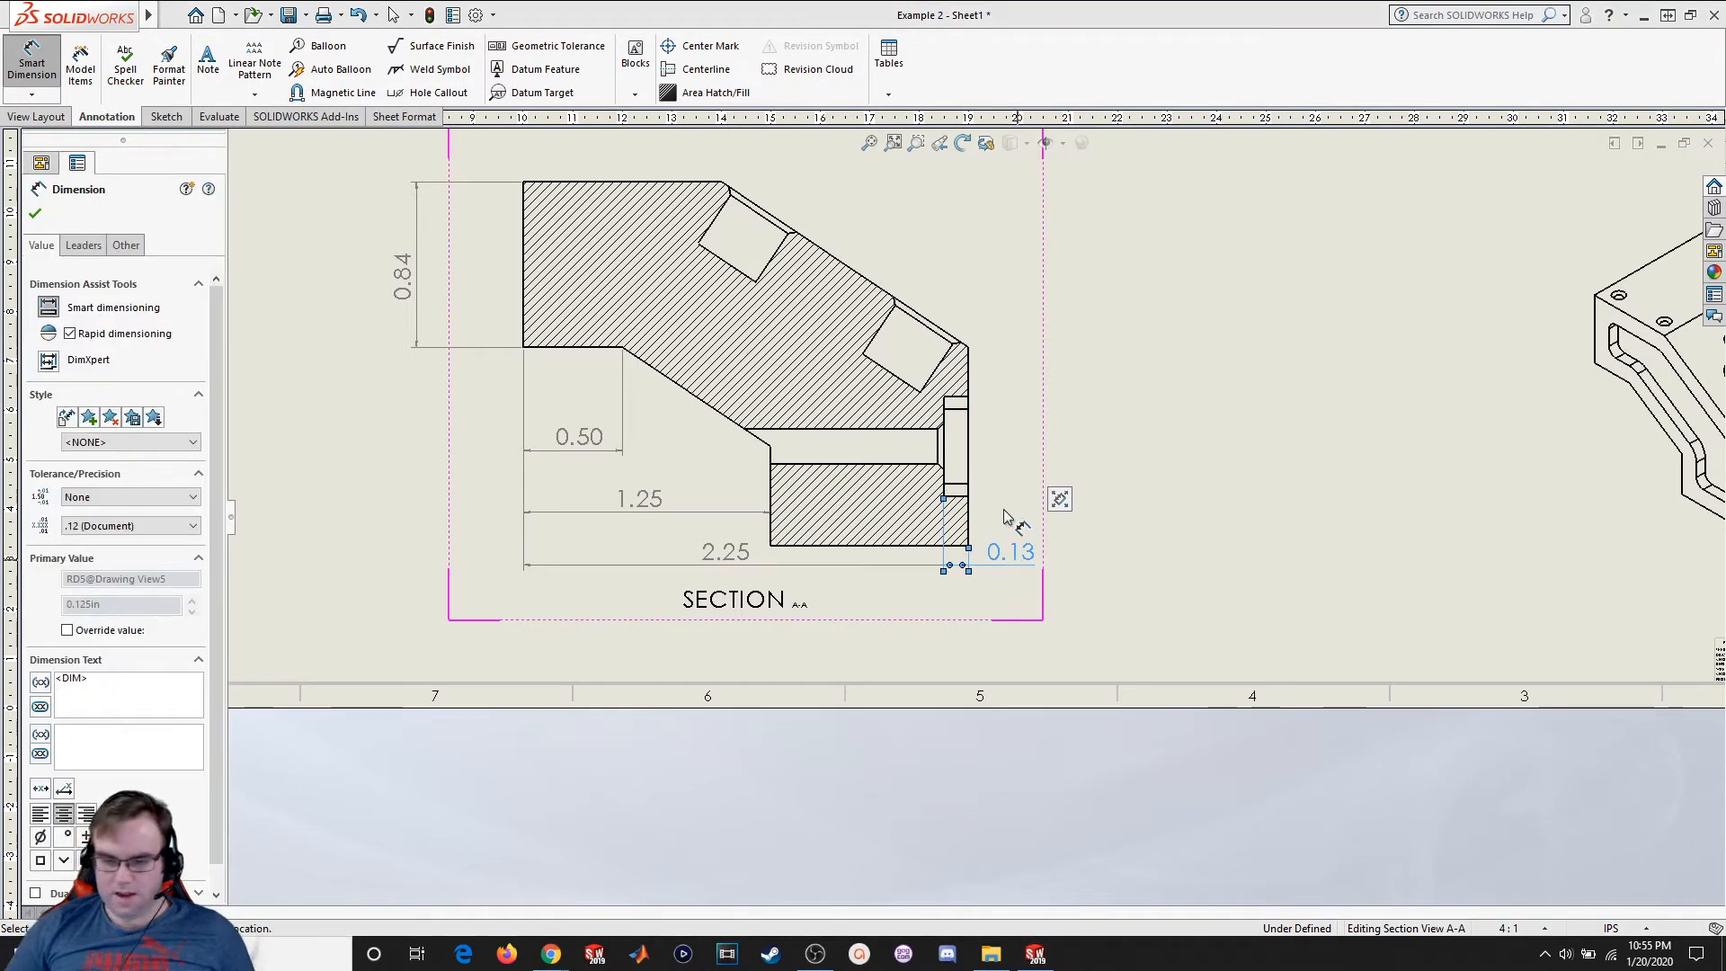
Dimension section view A-A's overall height between its bottom and top horizontal edges, placing the dimension on the view's right side
click(948, 545)
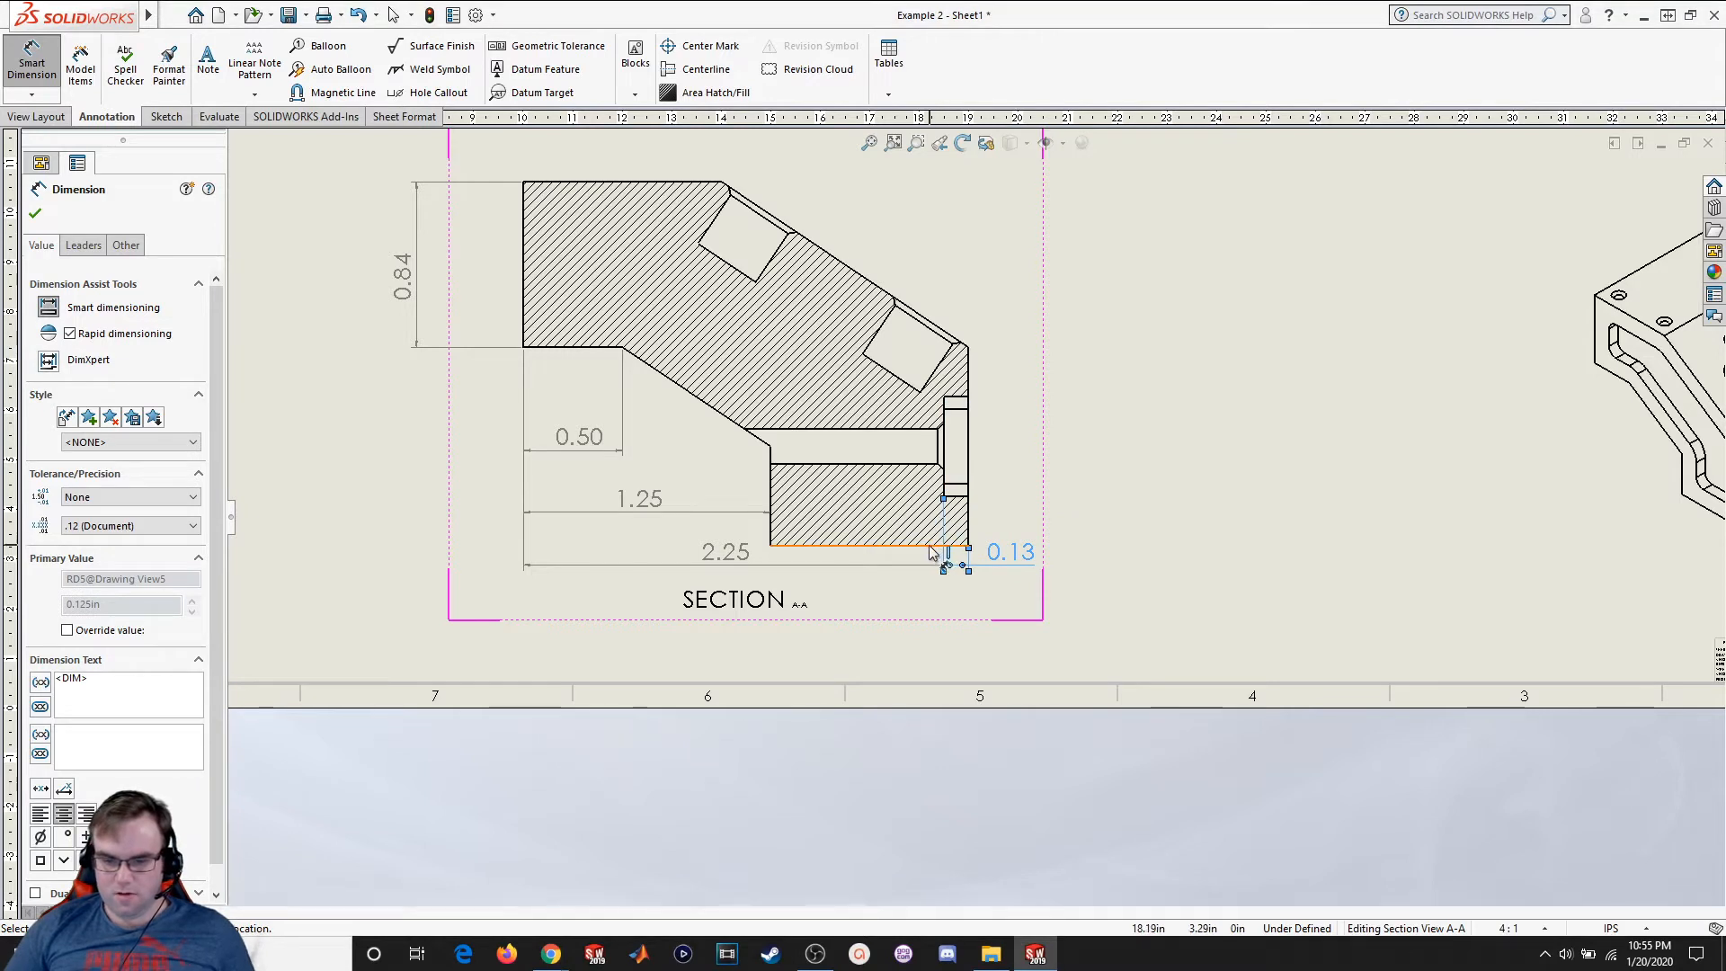
click(679, 184)
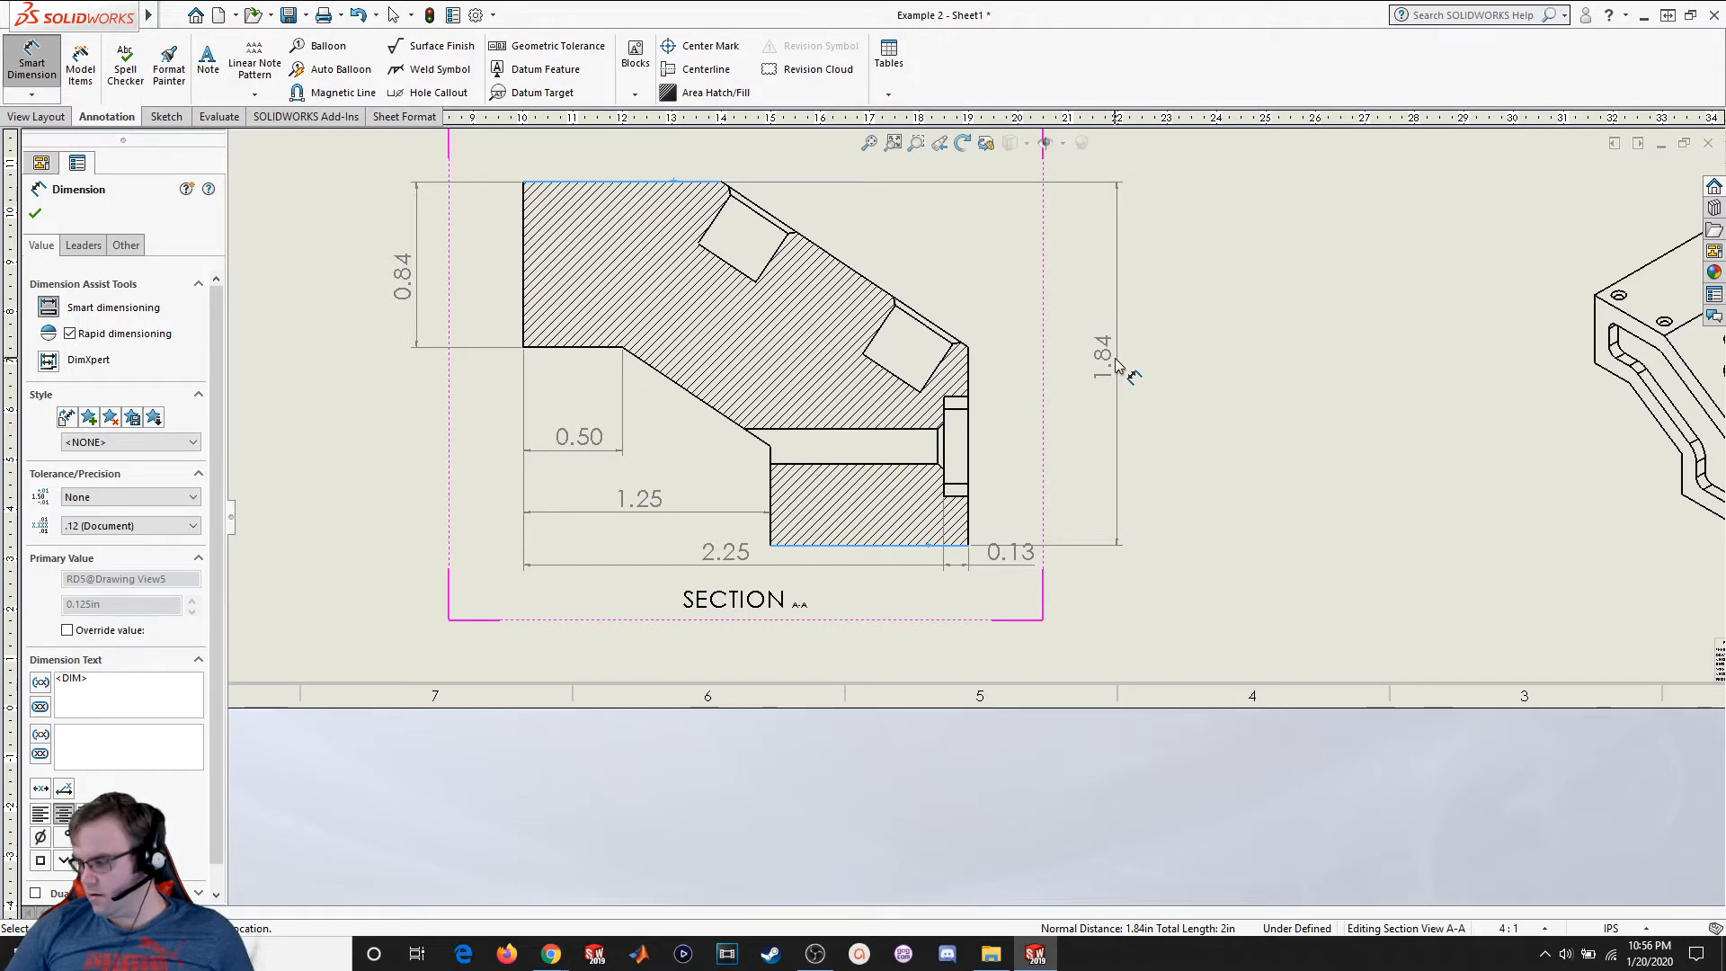
click(1118, 364)
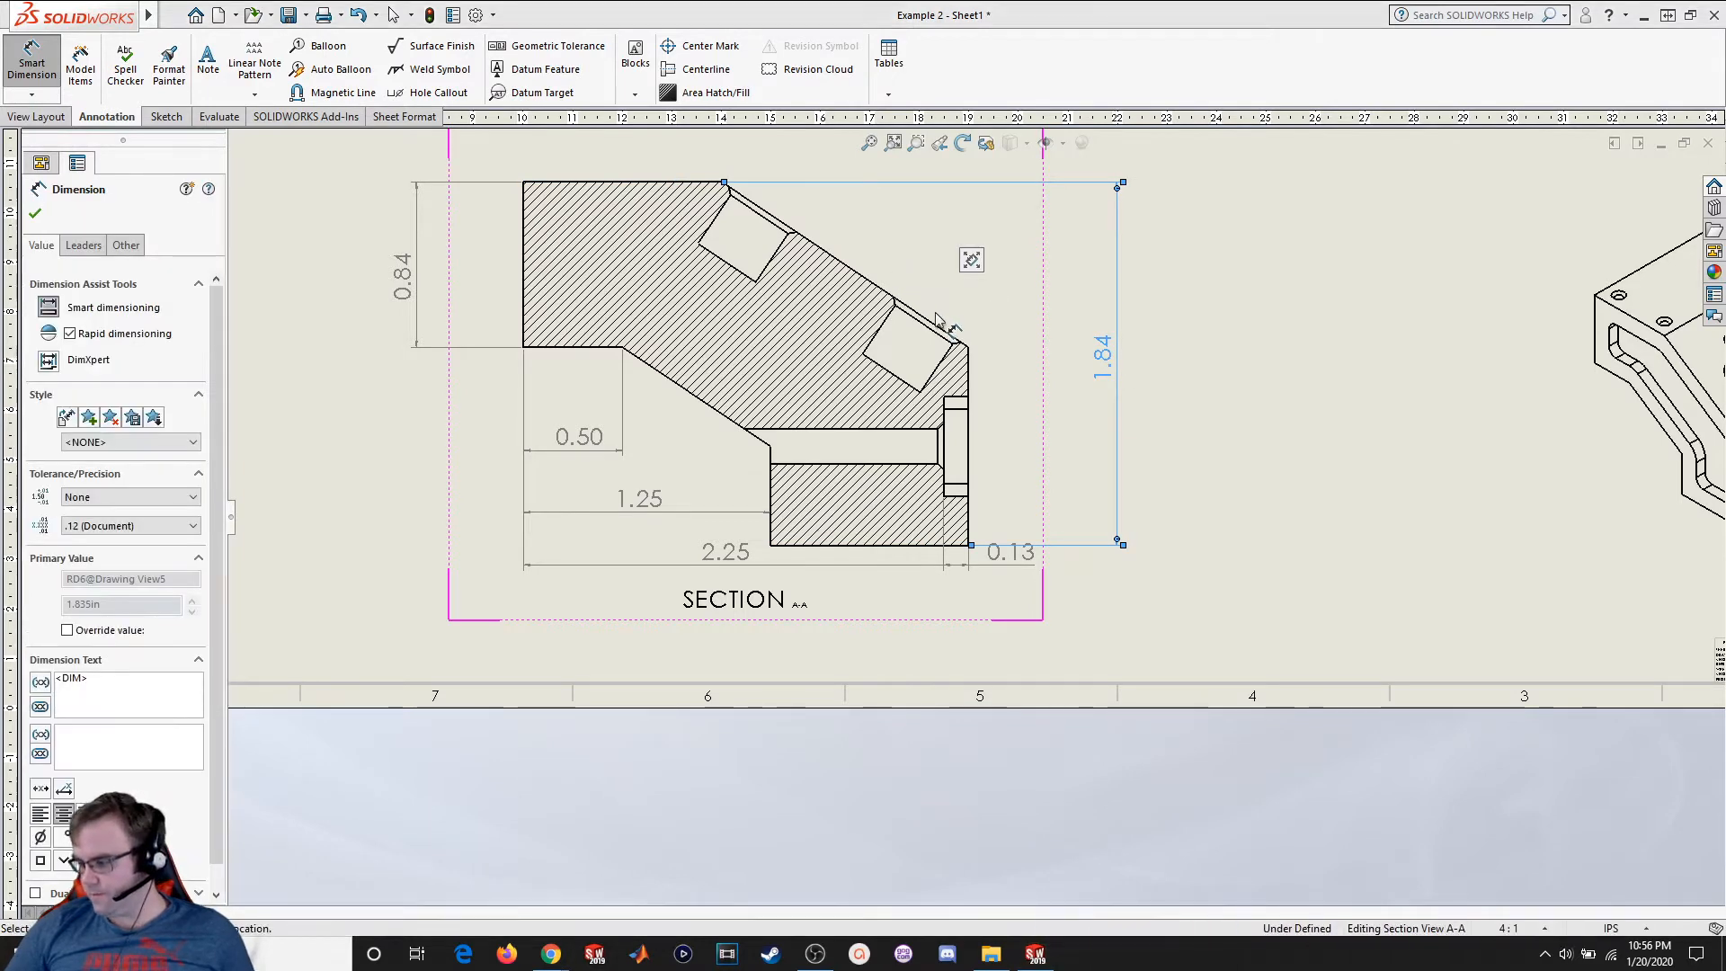
Dimension the depth of section A-A's upper angled hole from the sloped face to the hole bottom, placing the dimension above the view
scroll(936, 318, up, 2)
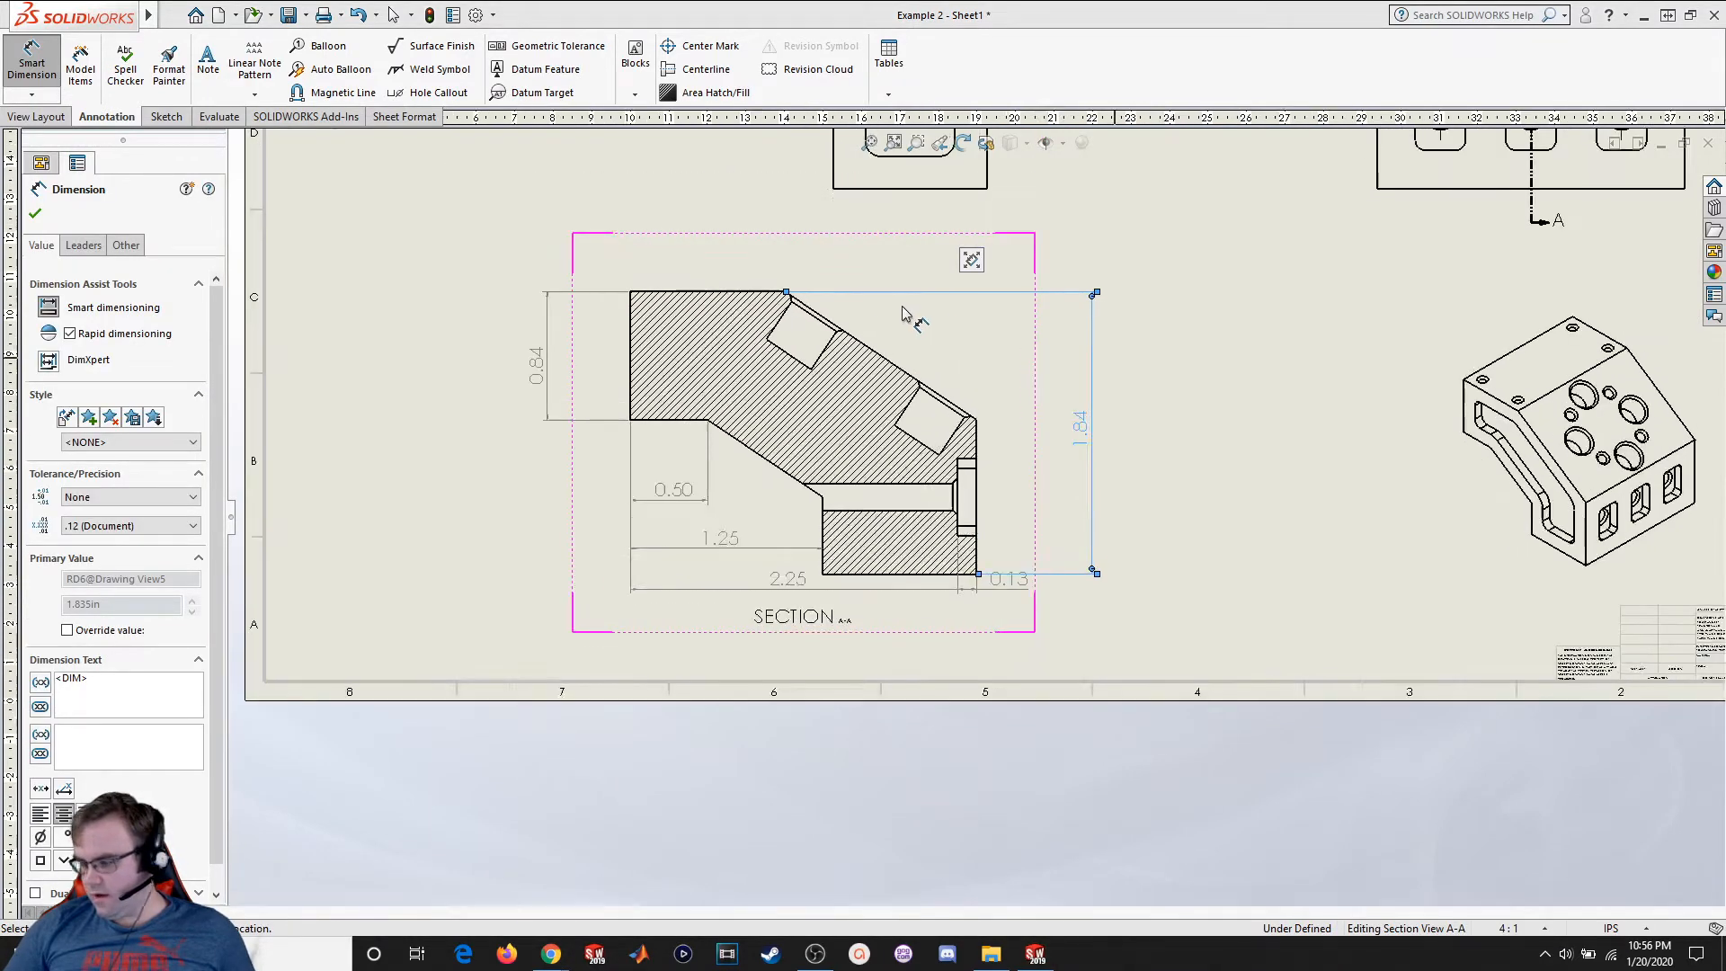
scroll(905, 309, down, 4)
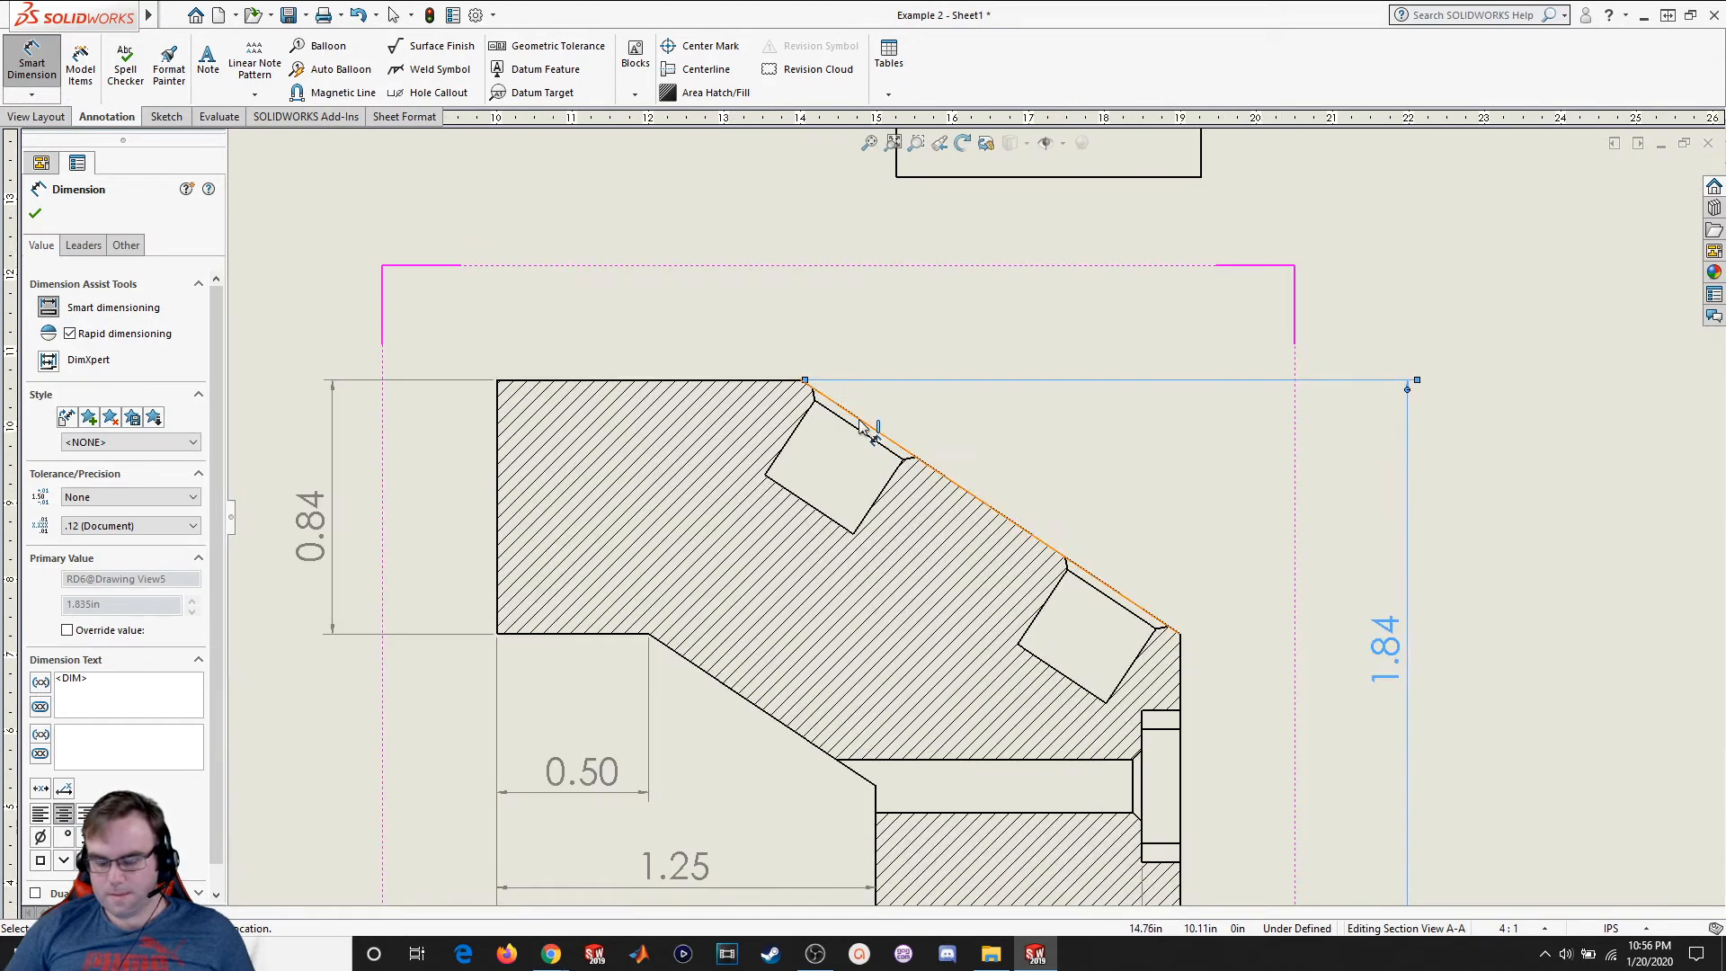
click(854, 420)
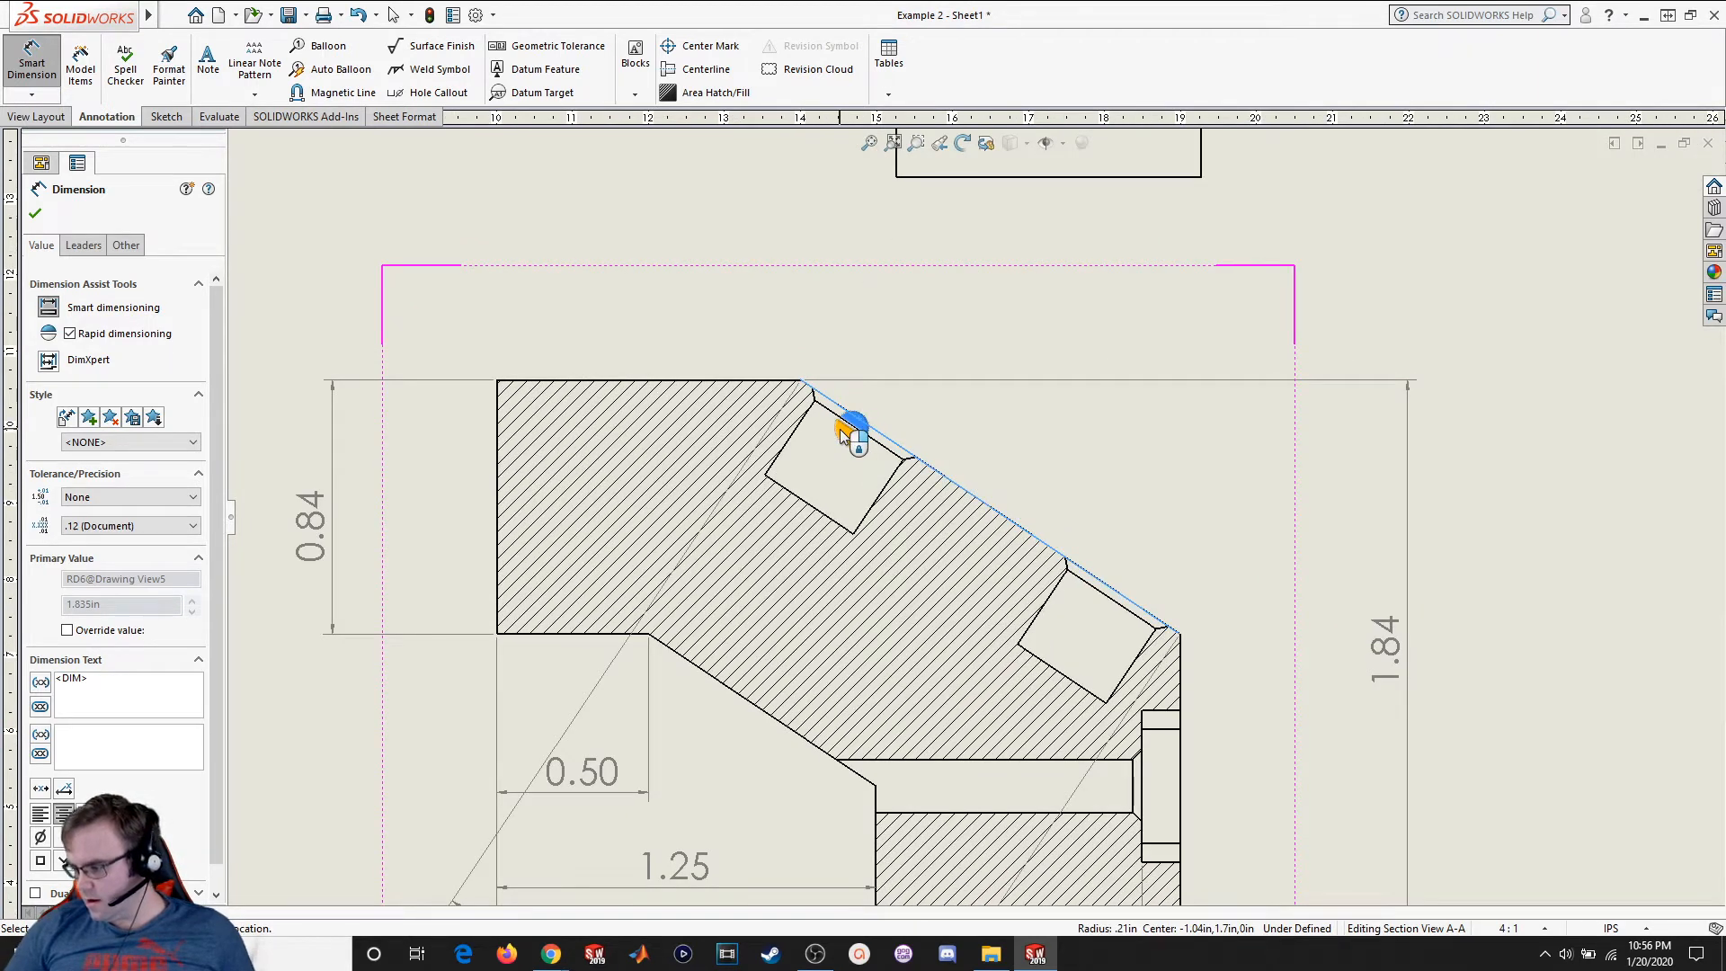
click(786, 490)
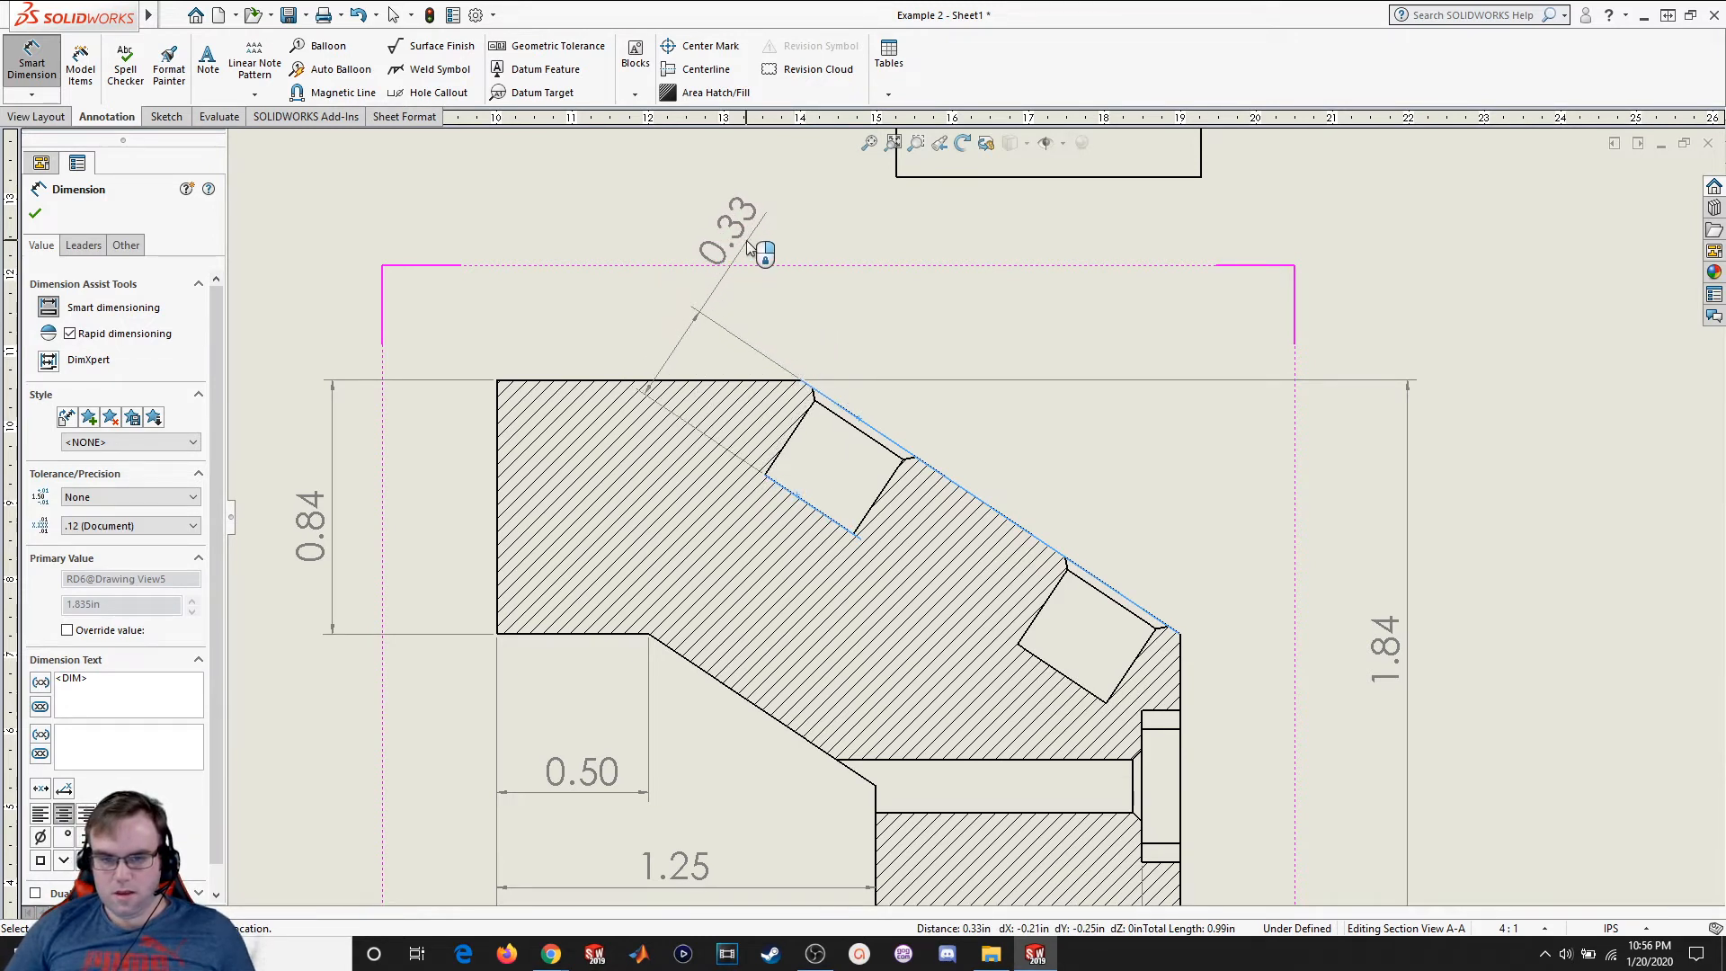
click(753, 243)
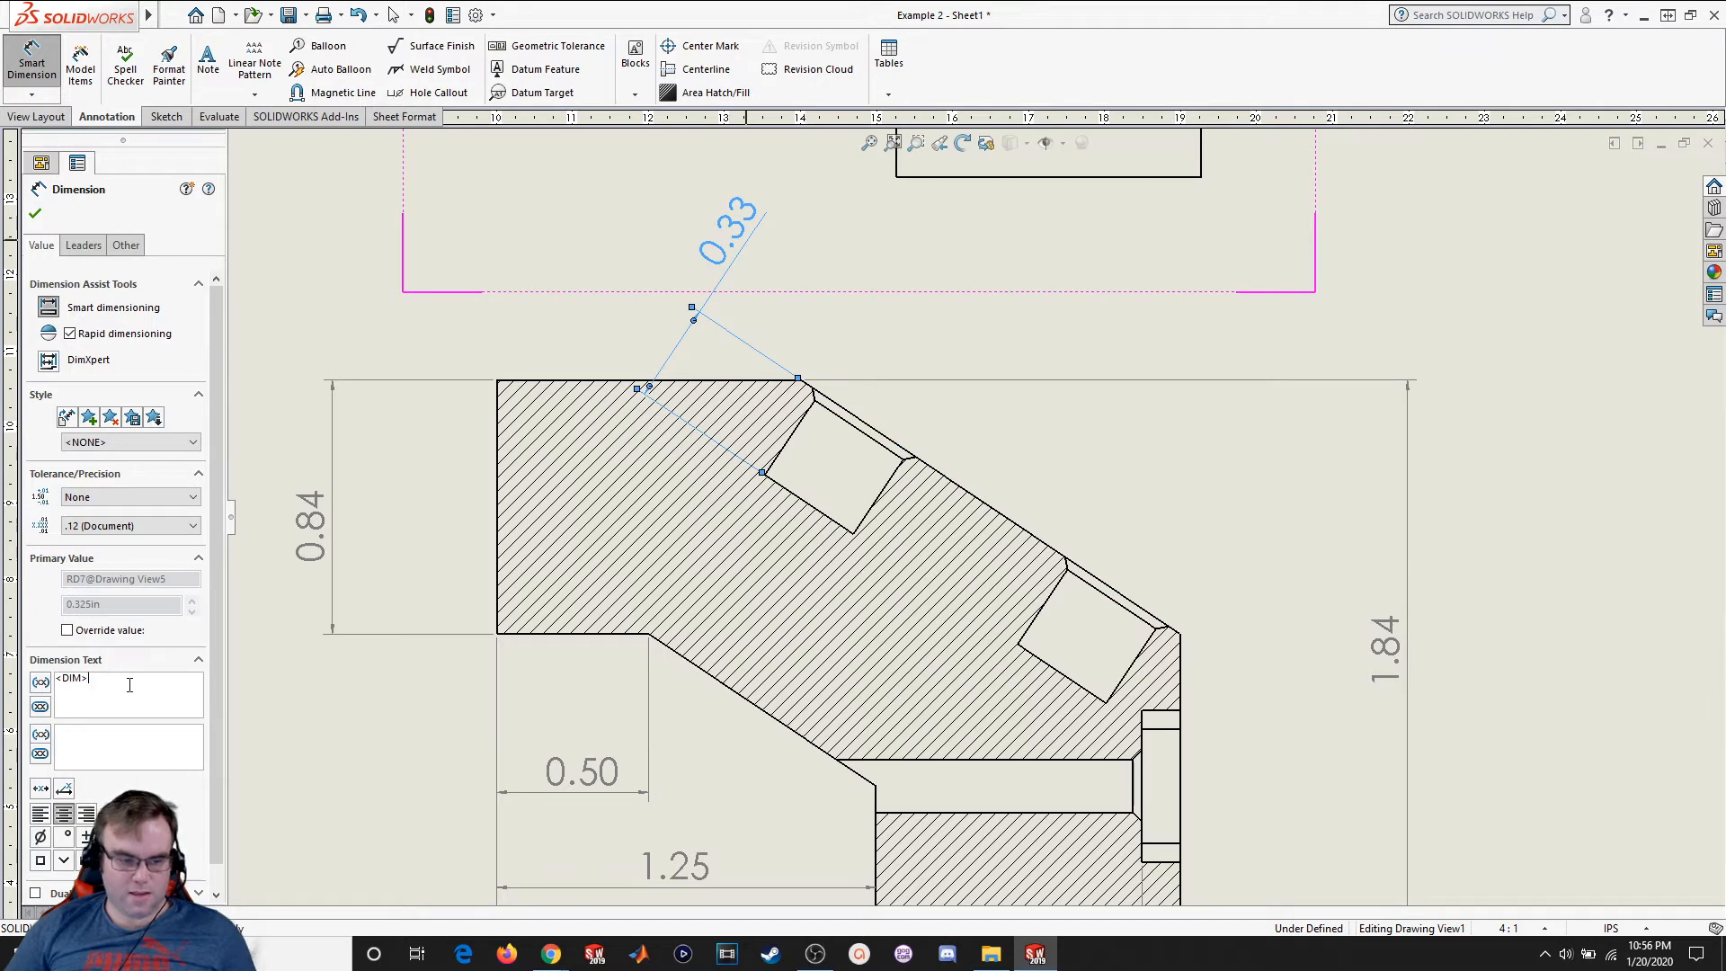
Add "4x" as a second text line below the value of the angled hole's depth dimension
text(C)
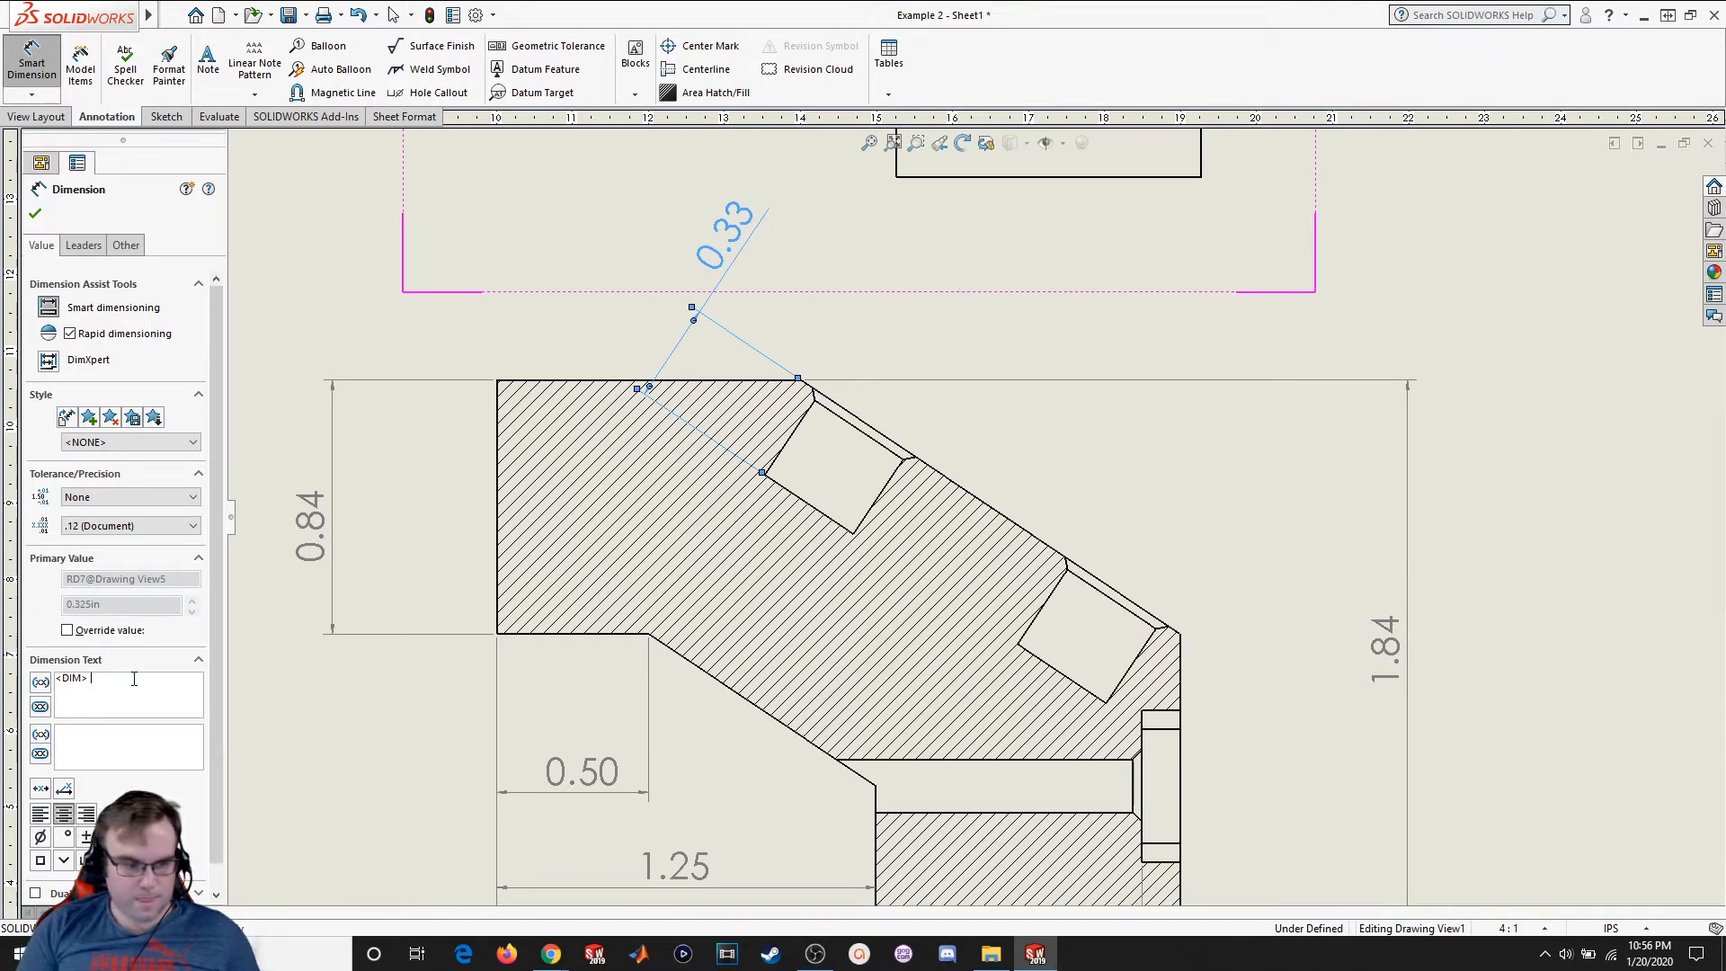
key(Return)
text(4x)
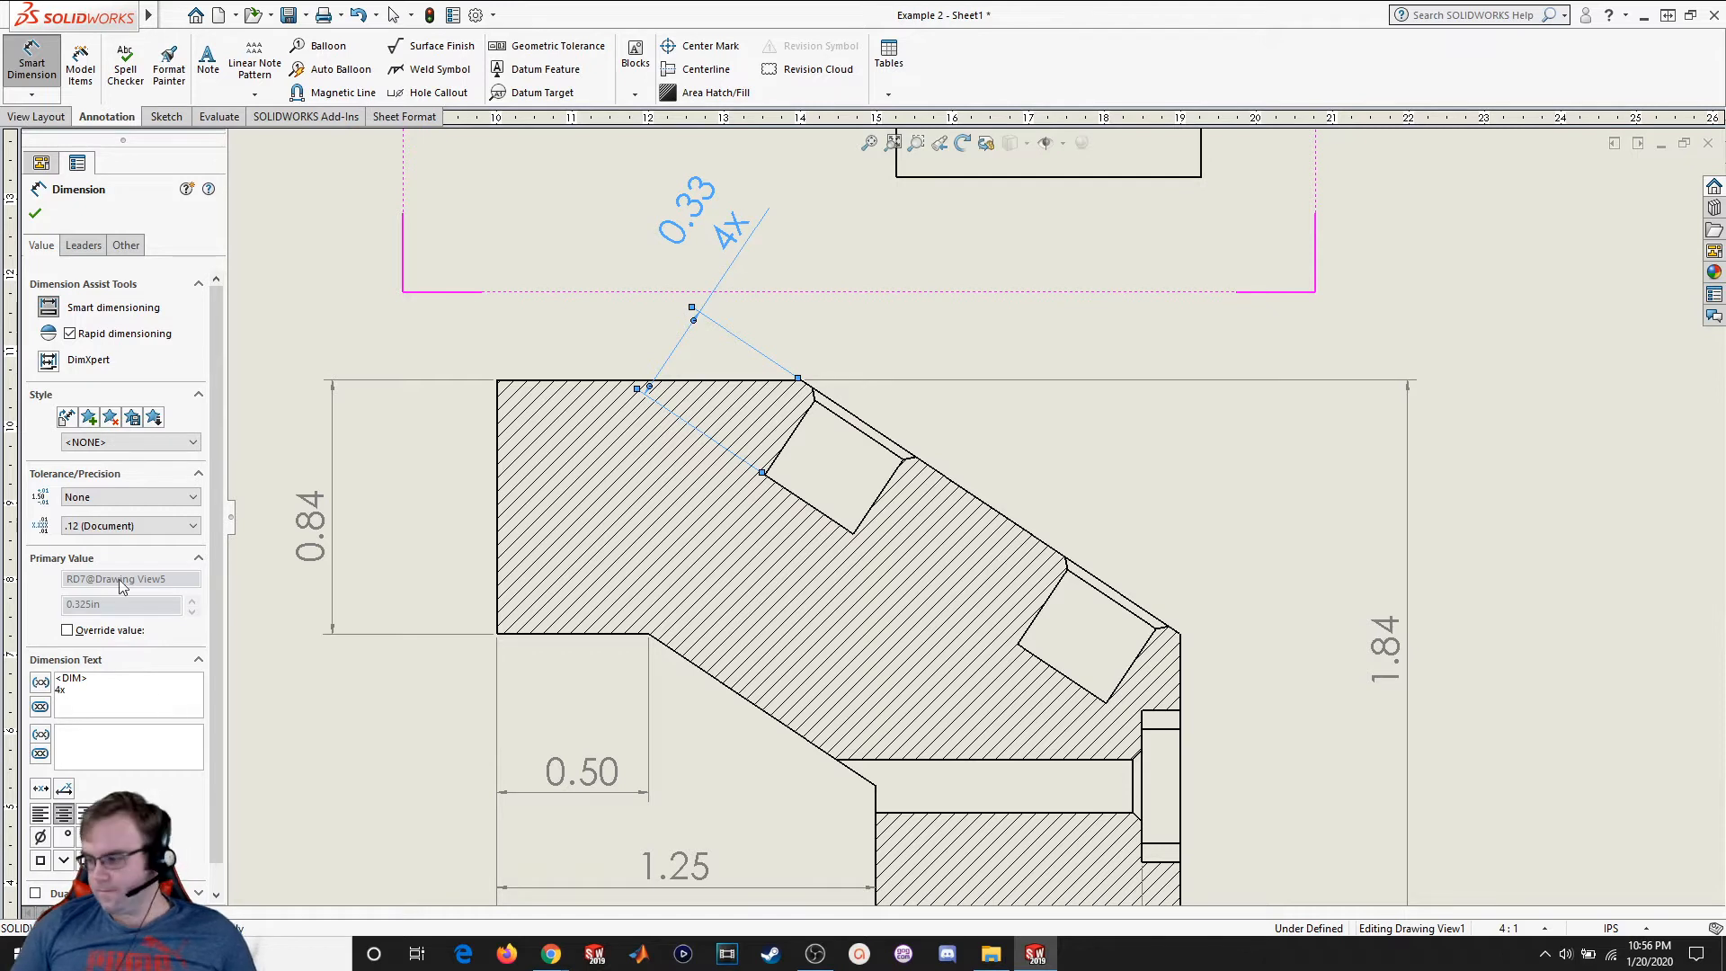
click(35, 216)
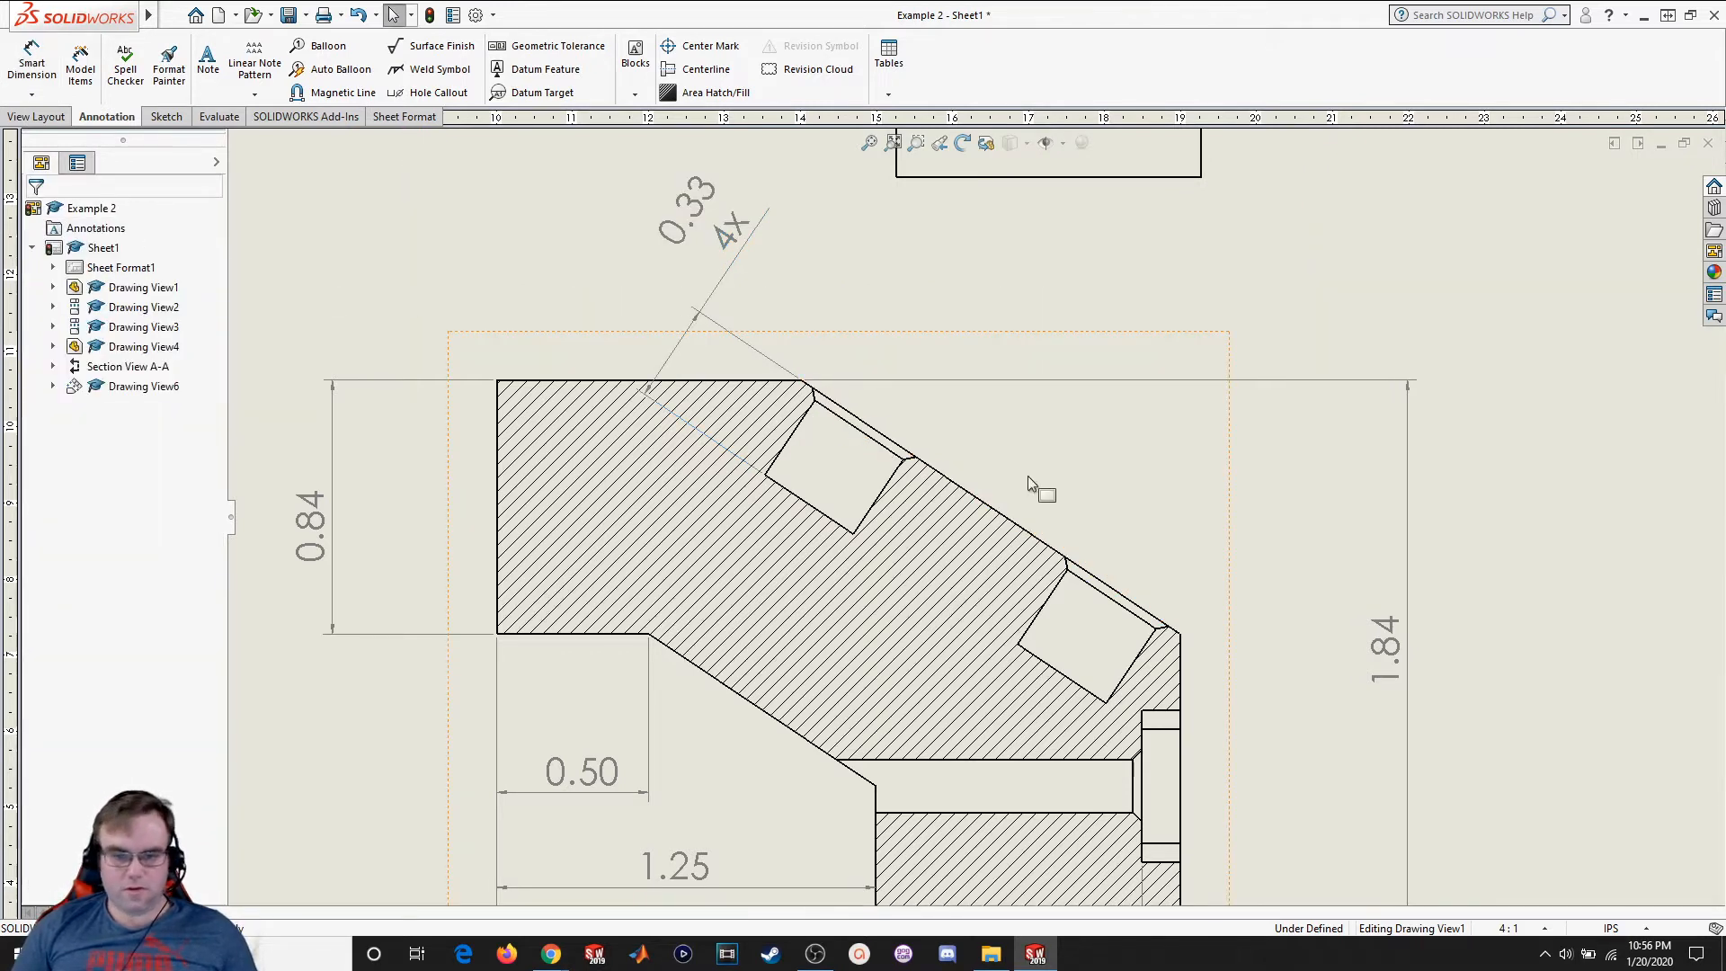
click(870, 434)
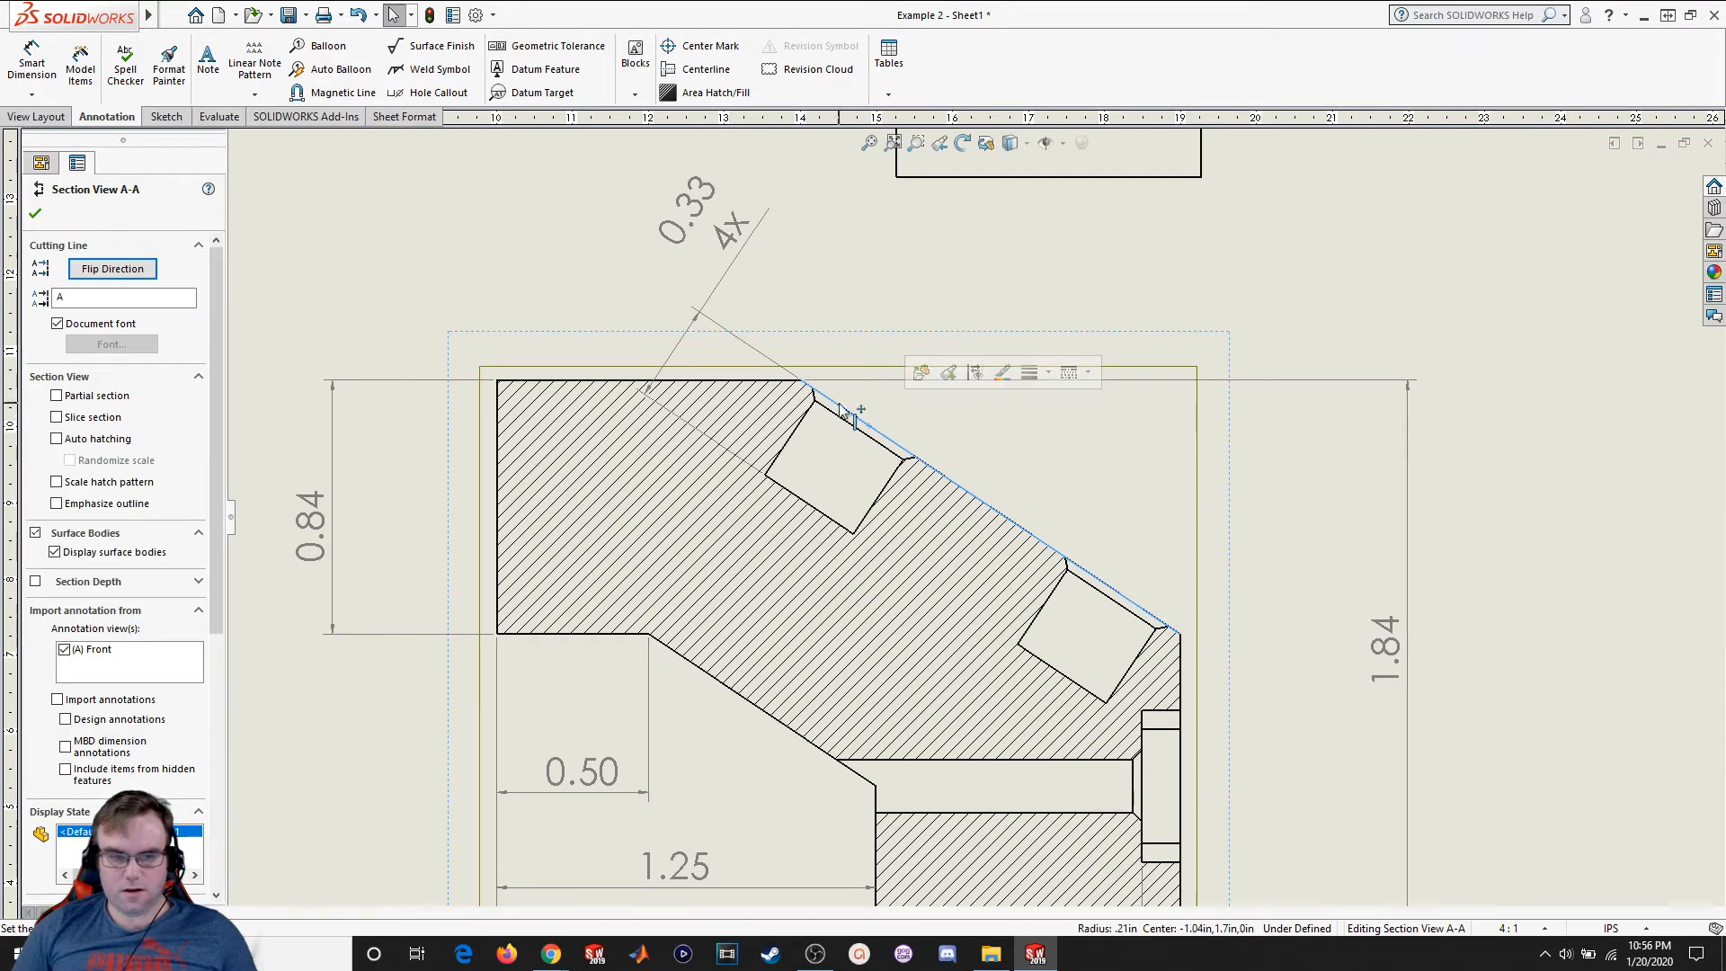
key(Escape)
click(33, 65)
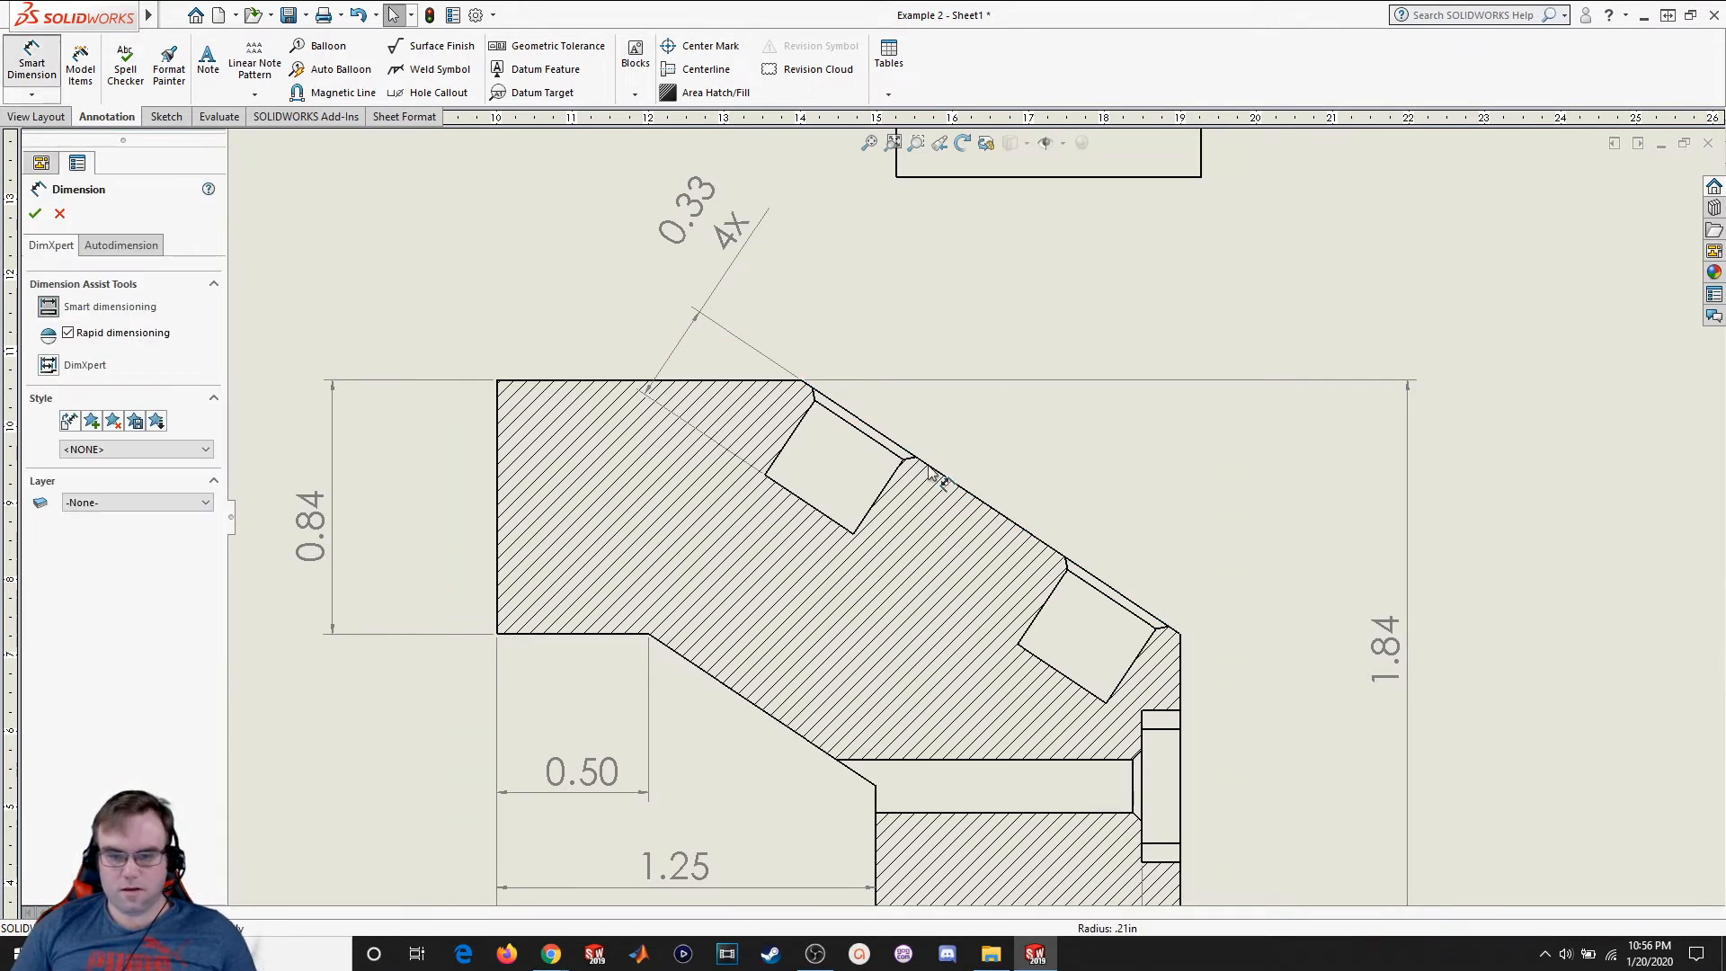
click(884, 435)
key(Escape)
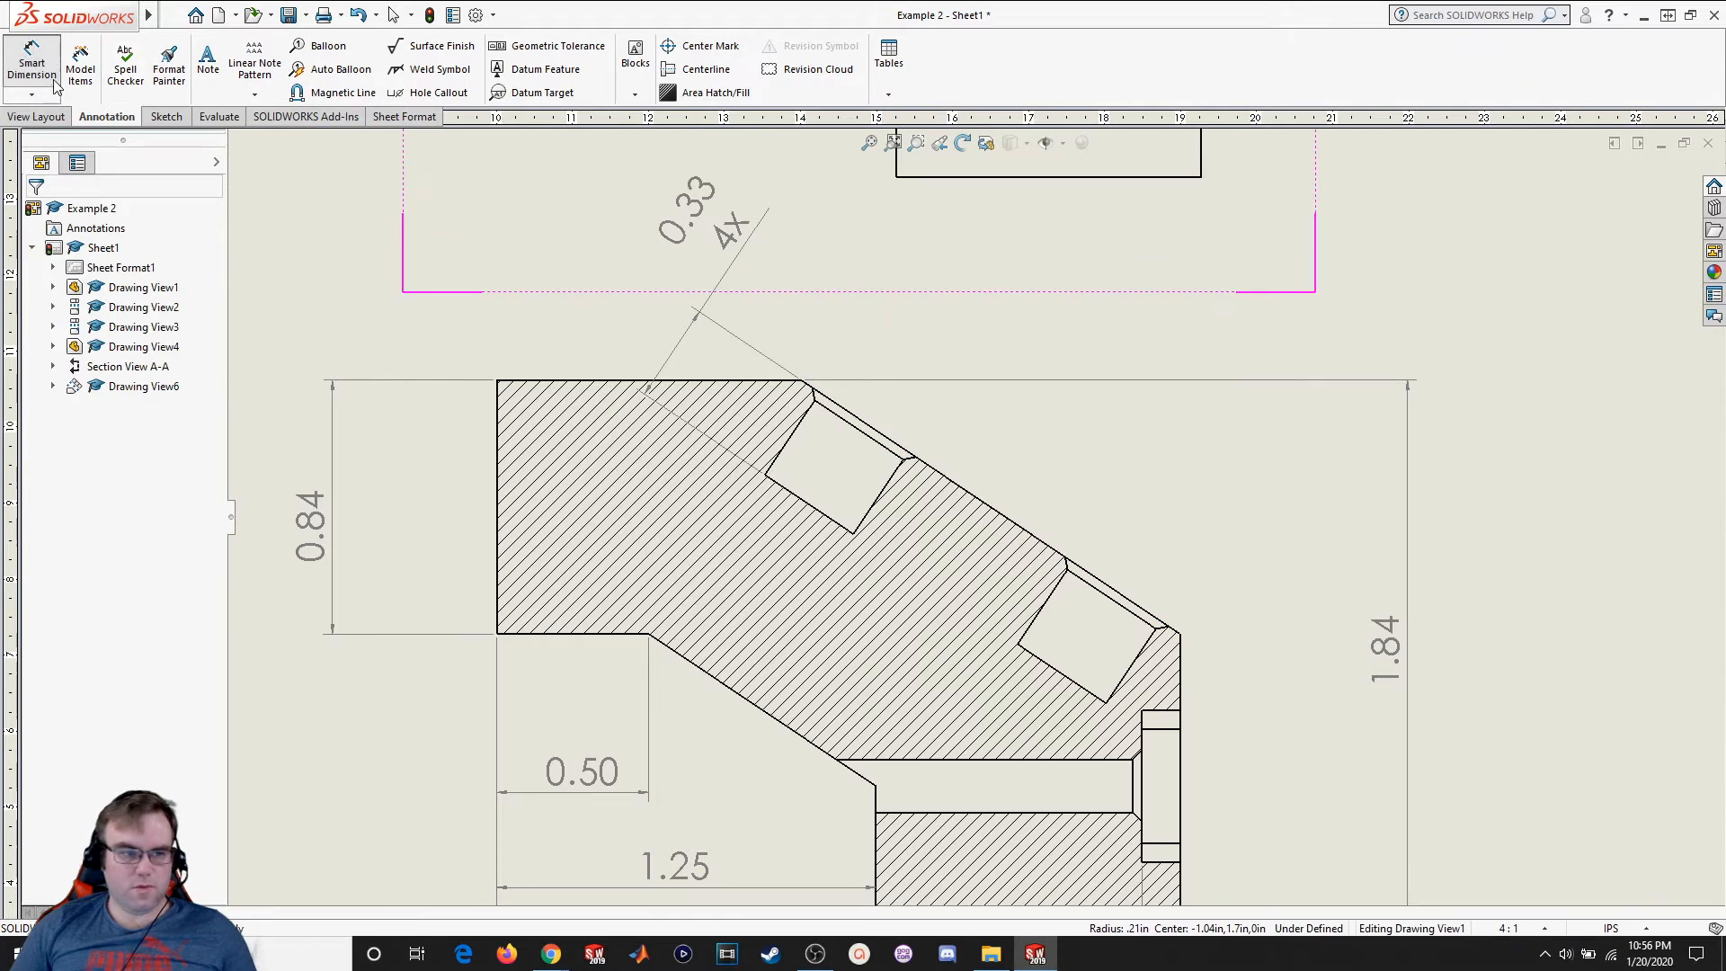
click(39, 94)
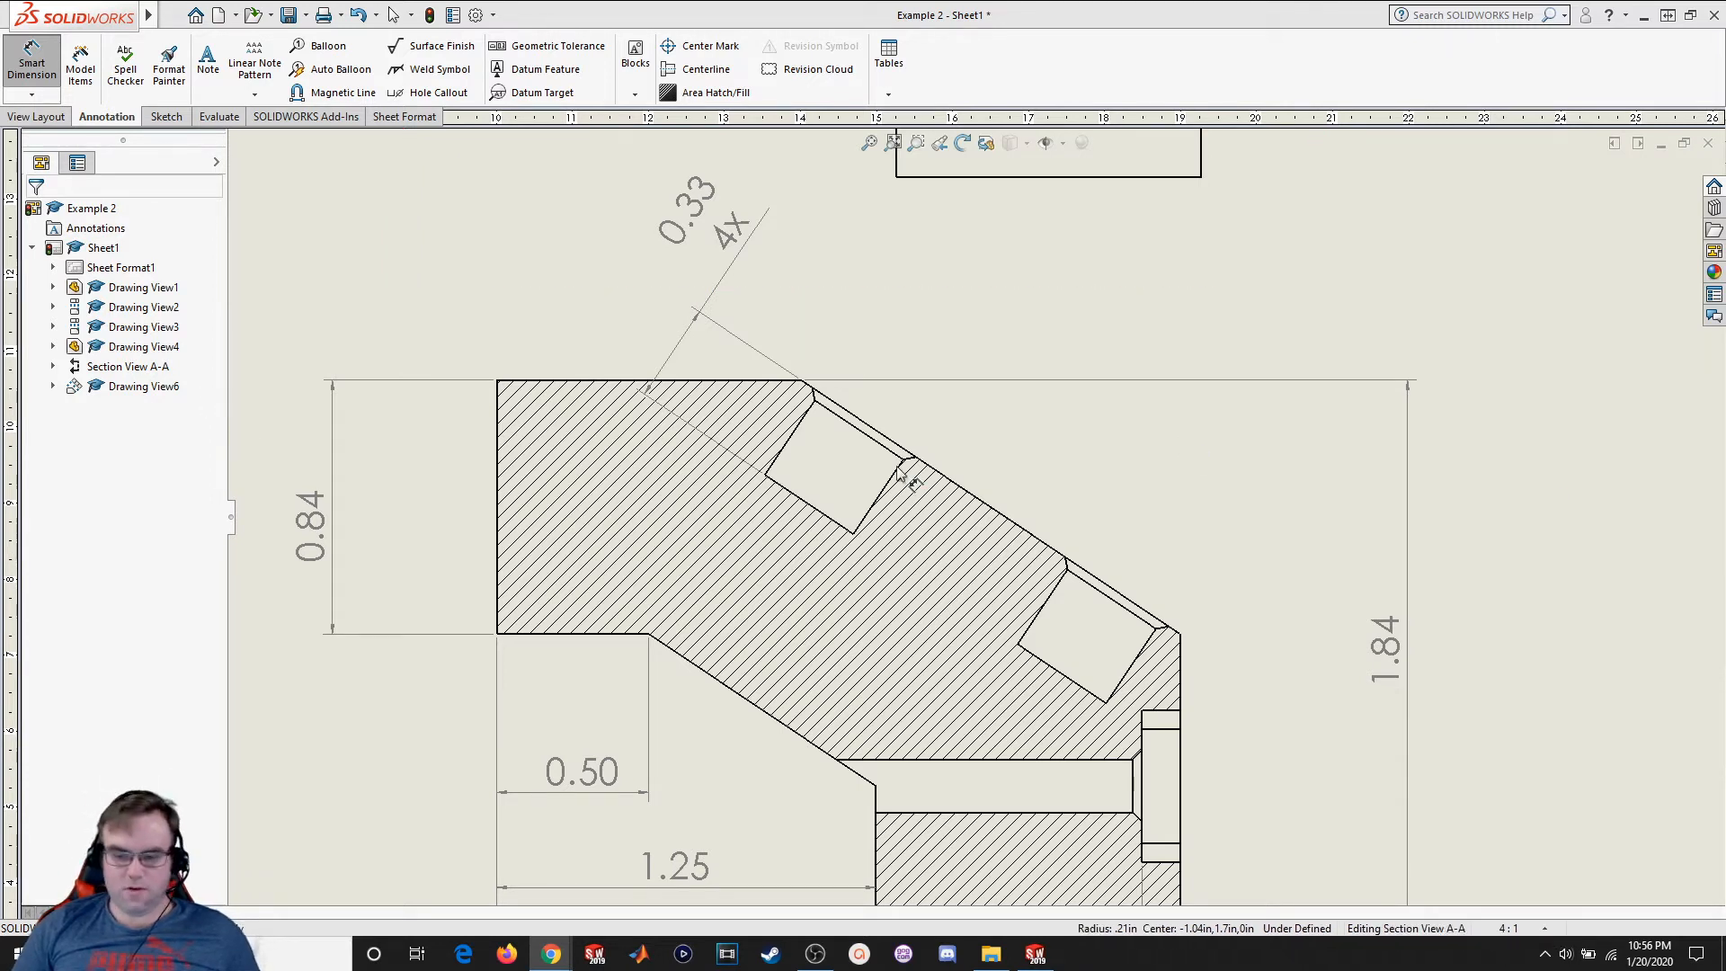
scroll(1180, 526, down, 2)
scroll(887, 429, up, 6)
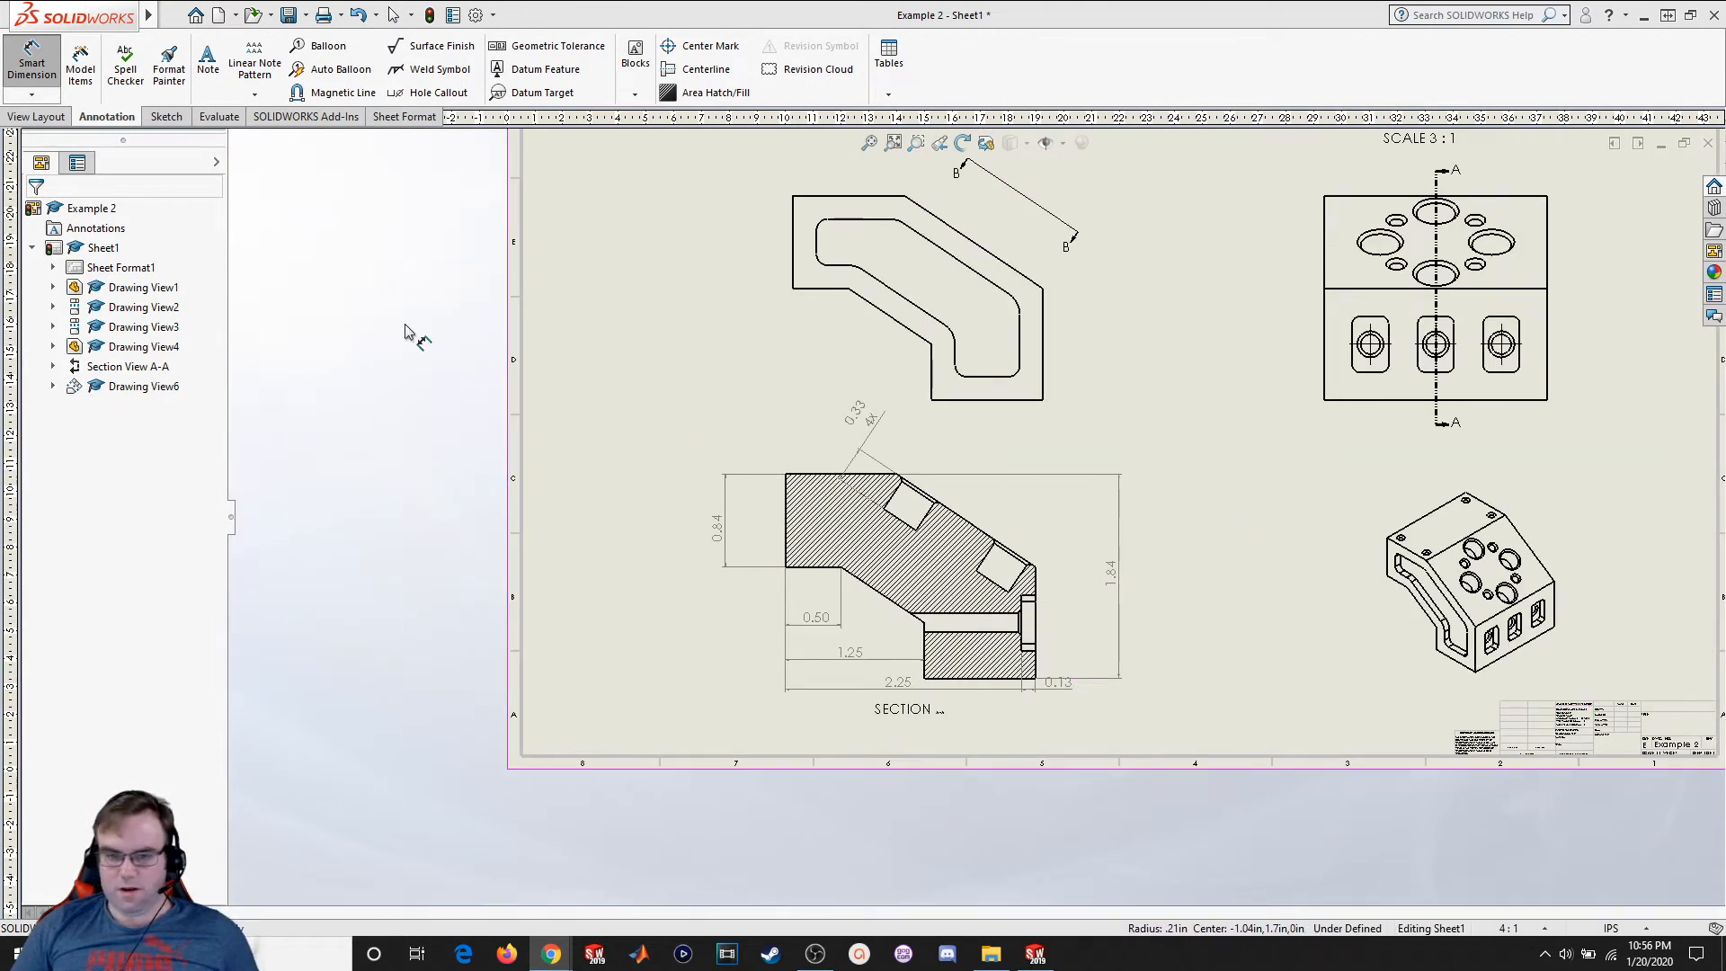
scroll(940, 337, up, 1)
scroll(901, 262, down, 2)
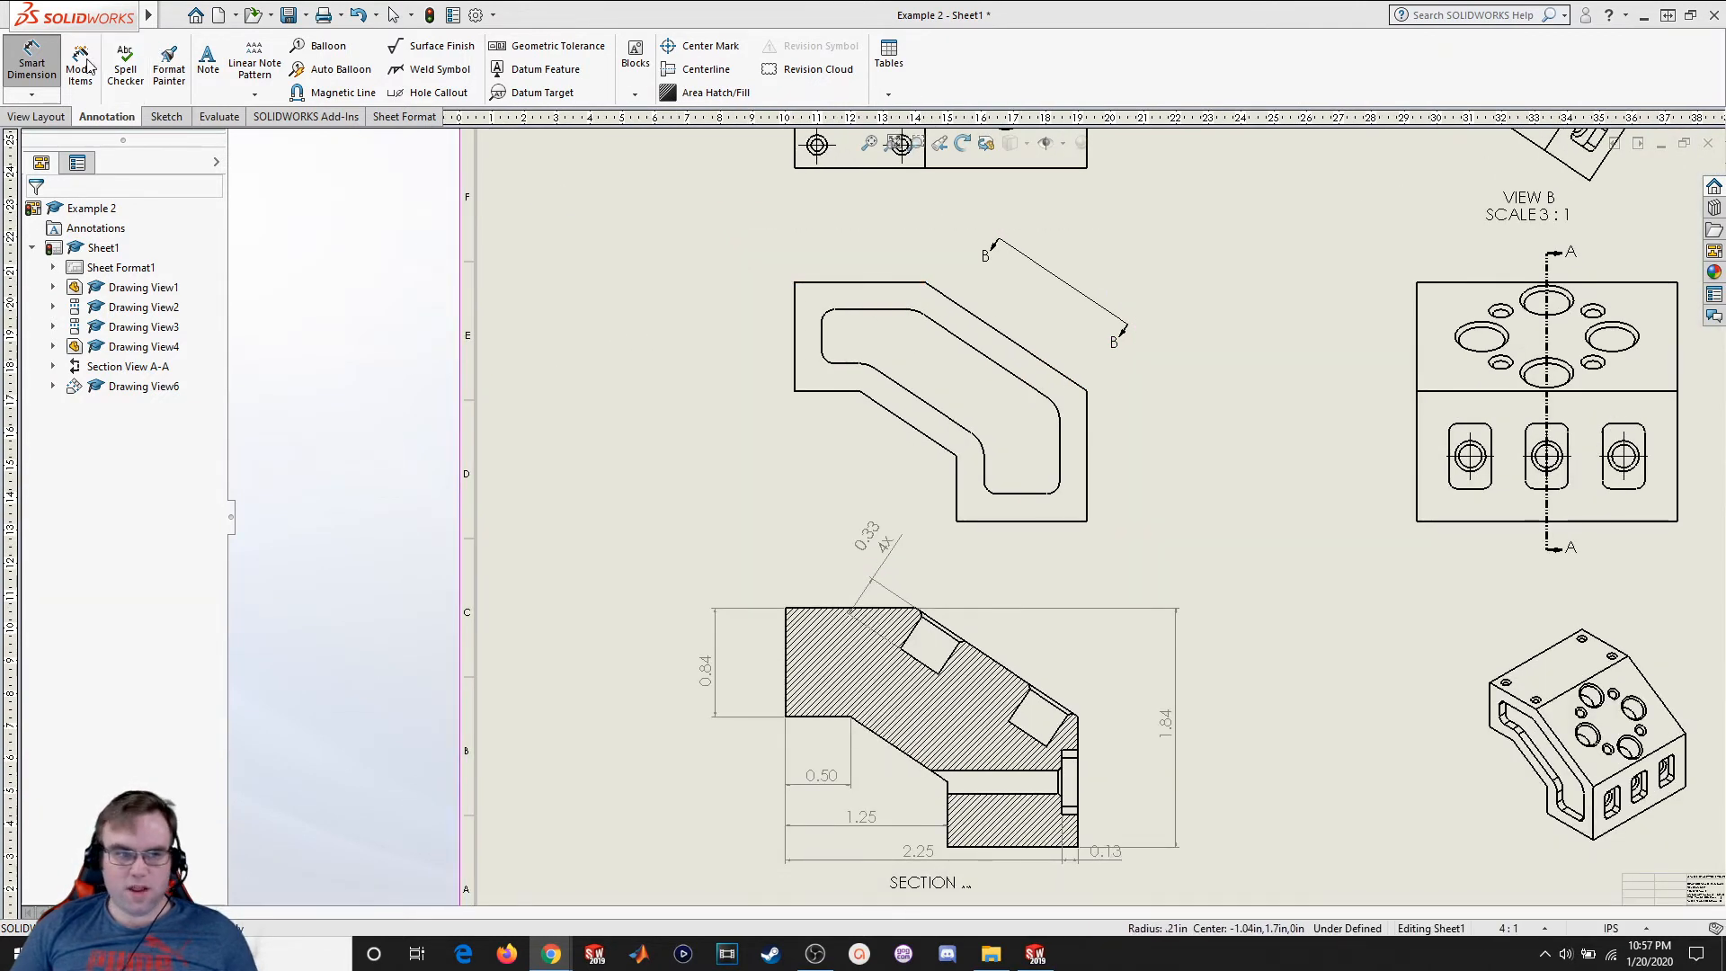
click(30, 57)
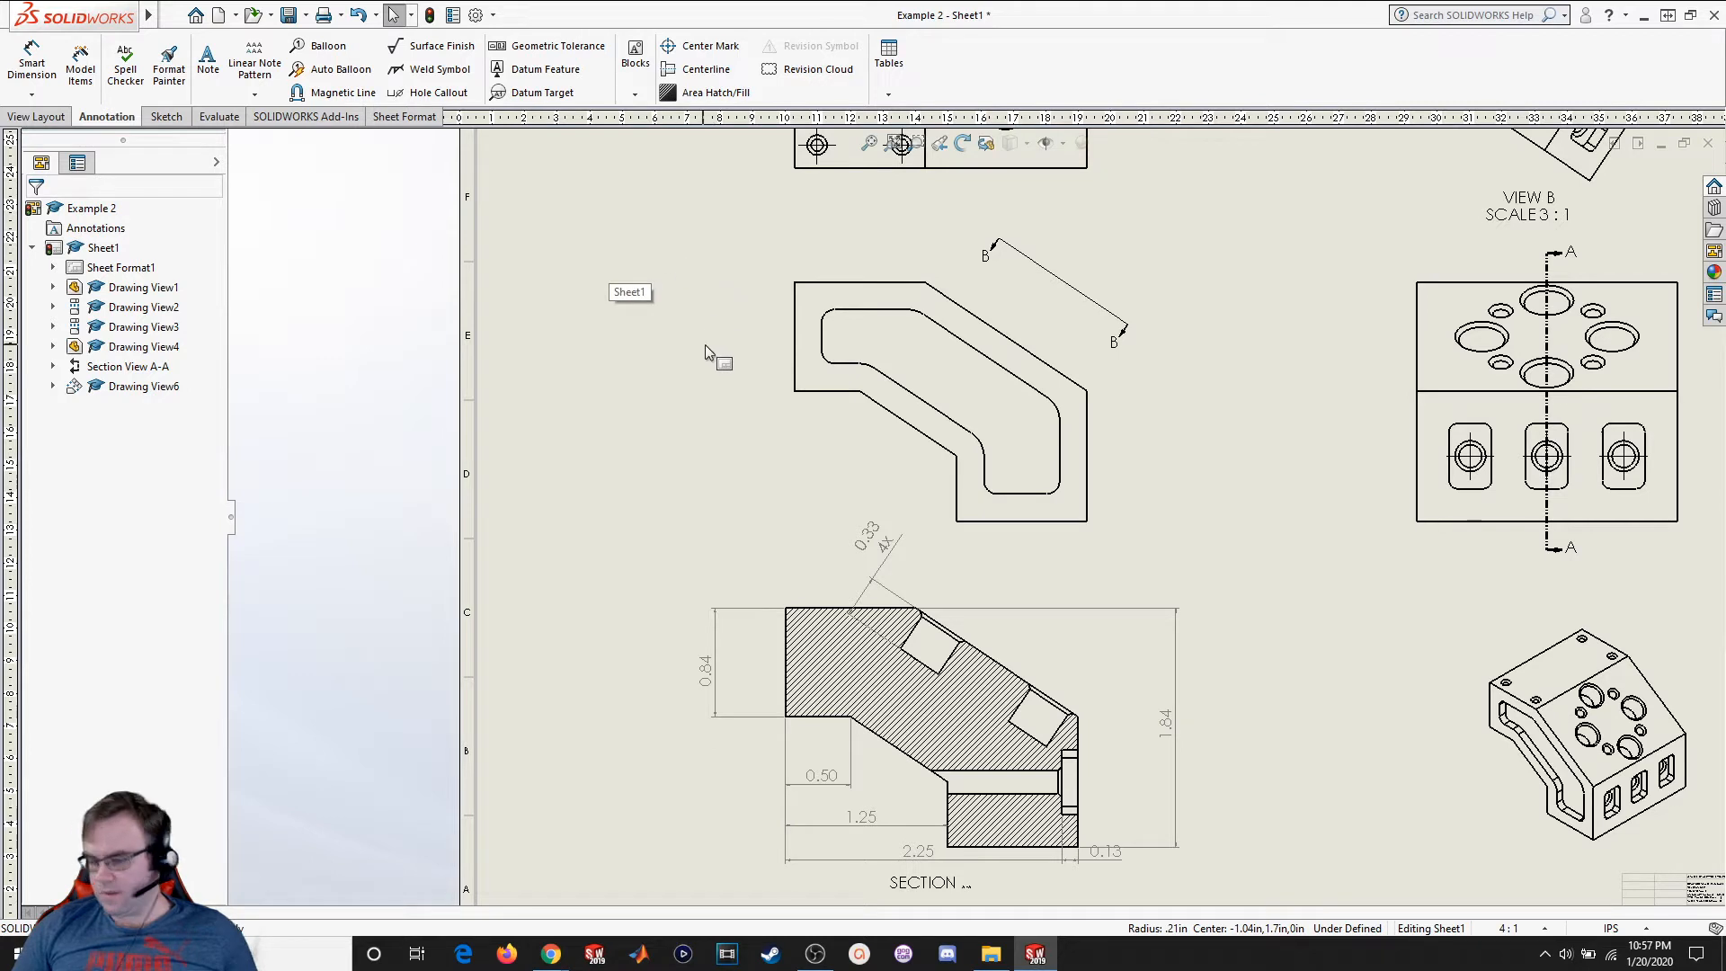
In the profile view above section A-A, dimension the horizontal distances from the right edge to the slot's lower right and left sides, stacked below
click(1090, 514)
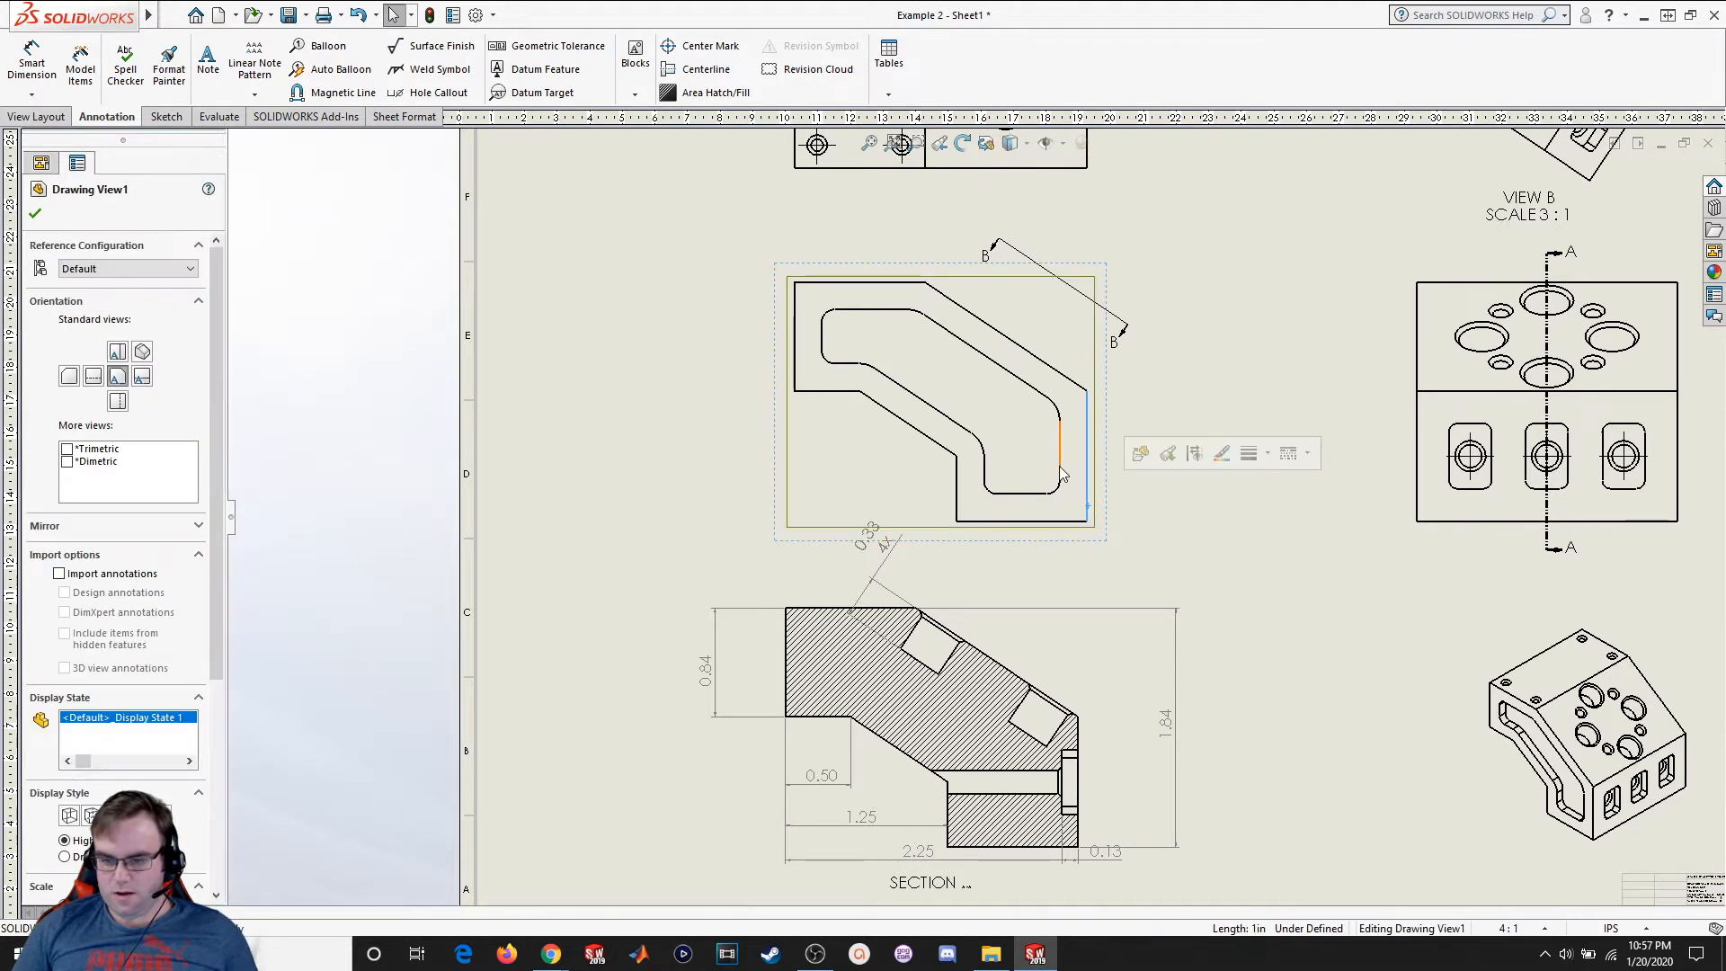
click(43, 70)
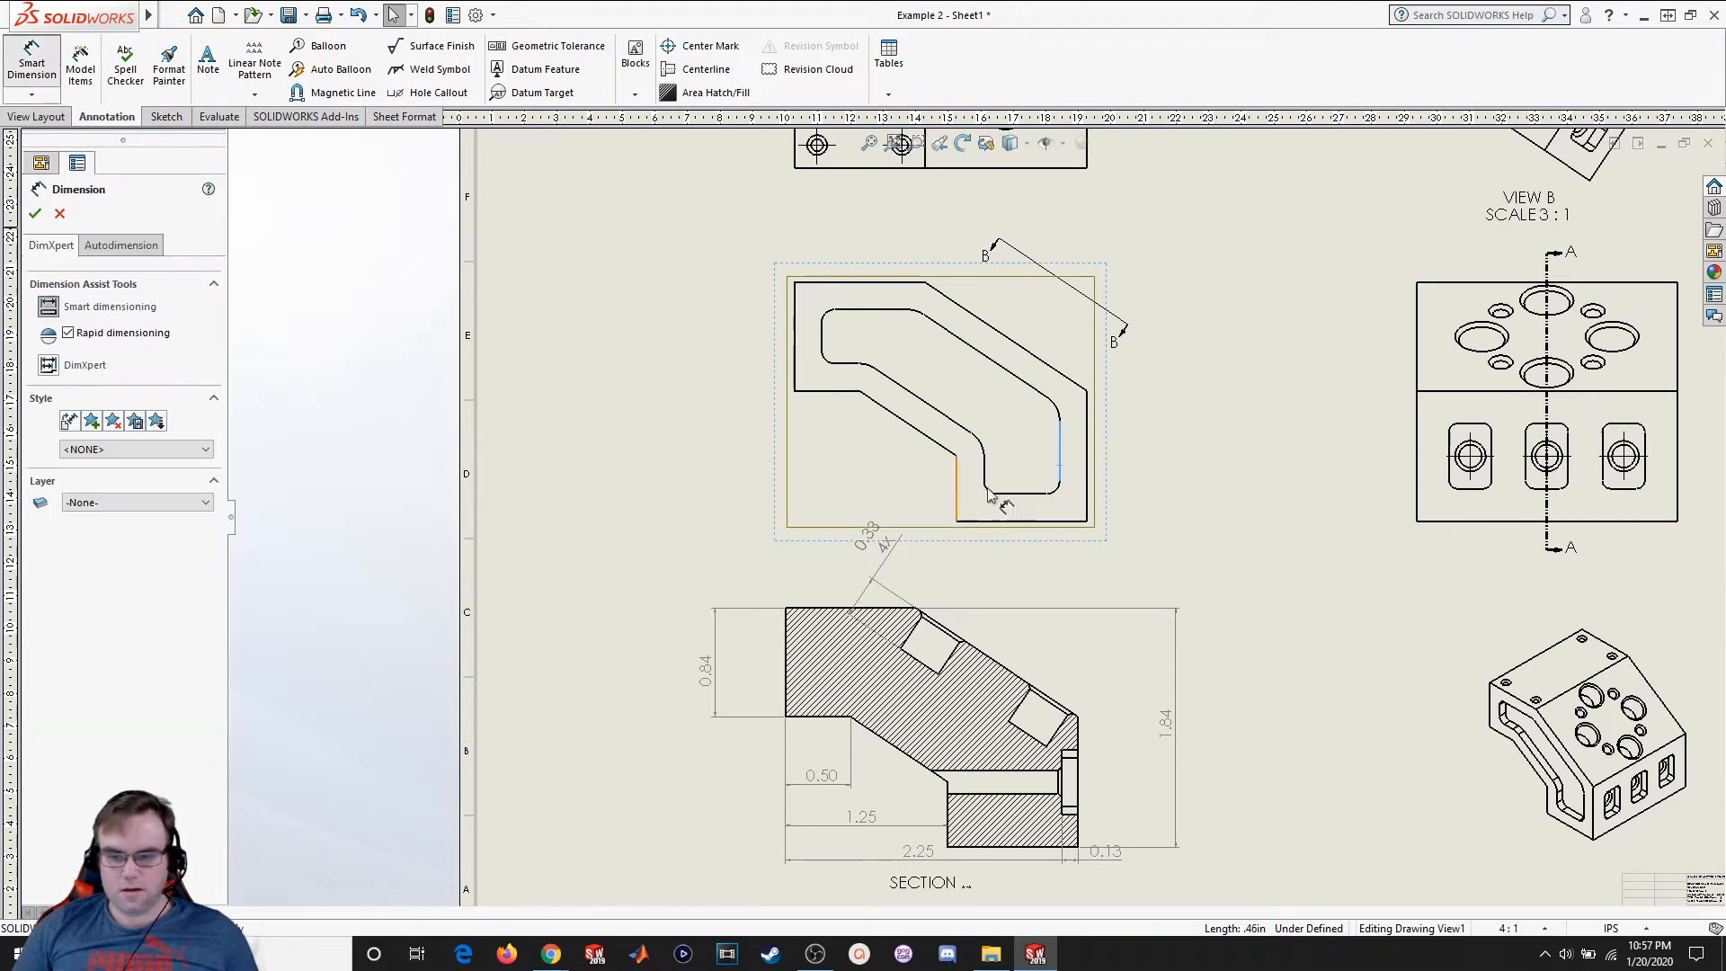
click(1082, 490)
click(1060, 457)
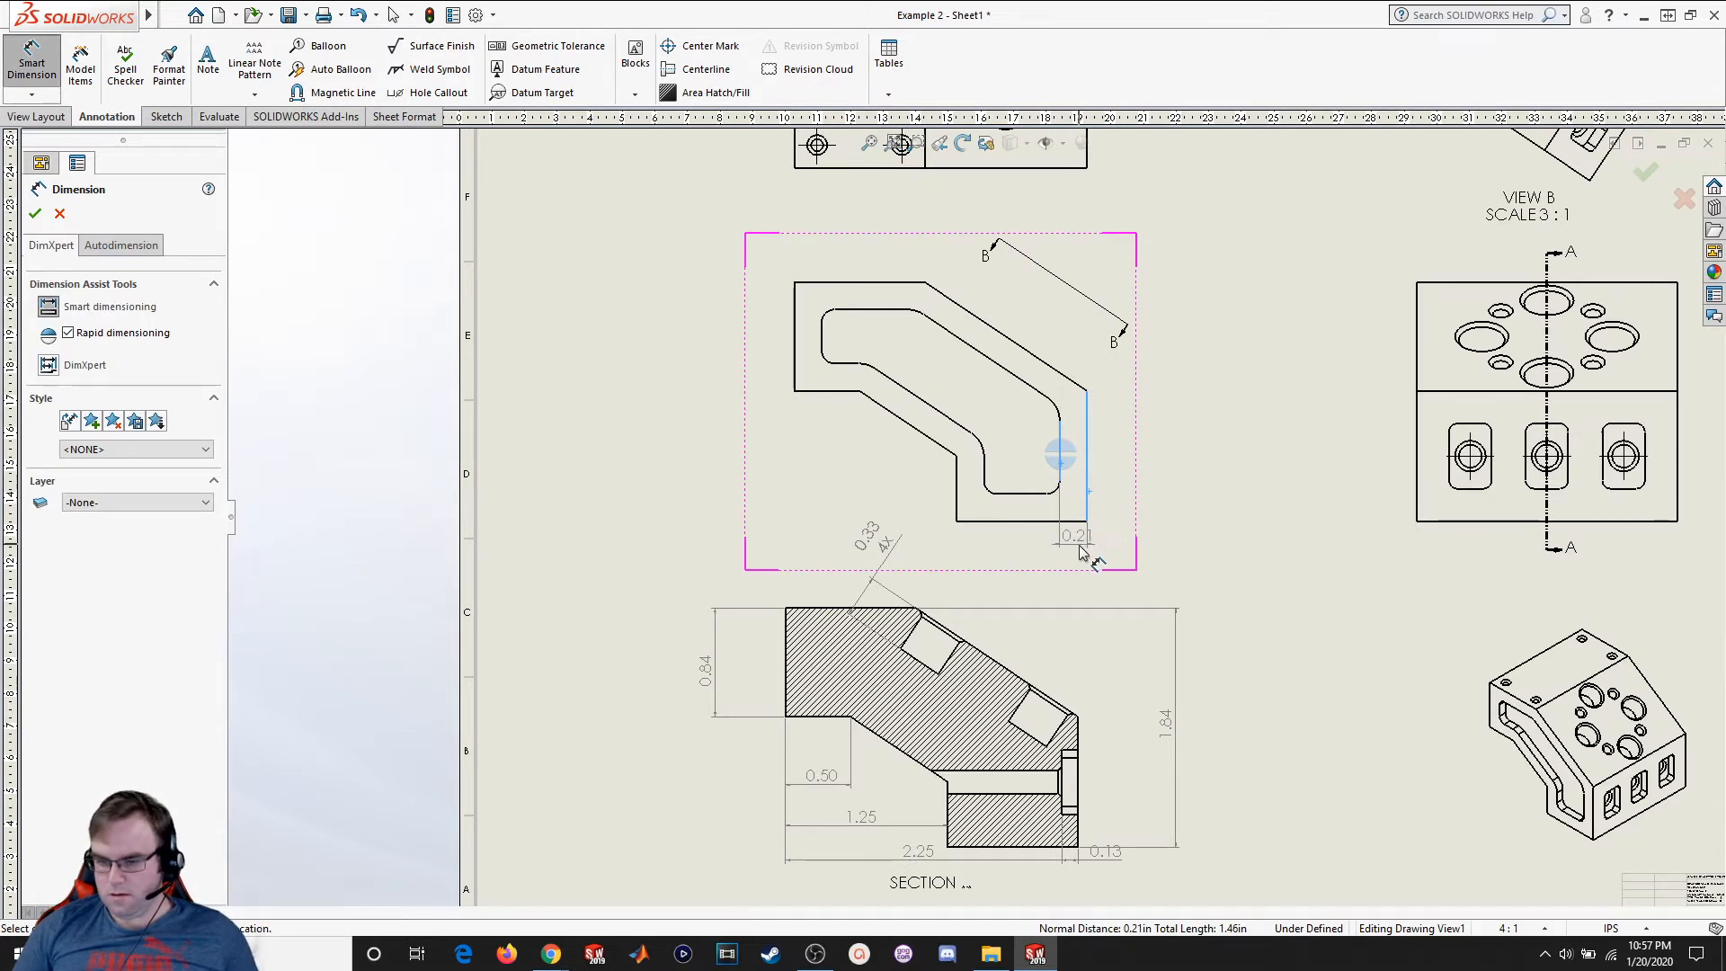
click(1112, 551)
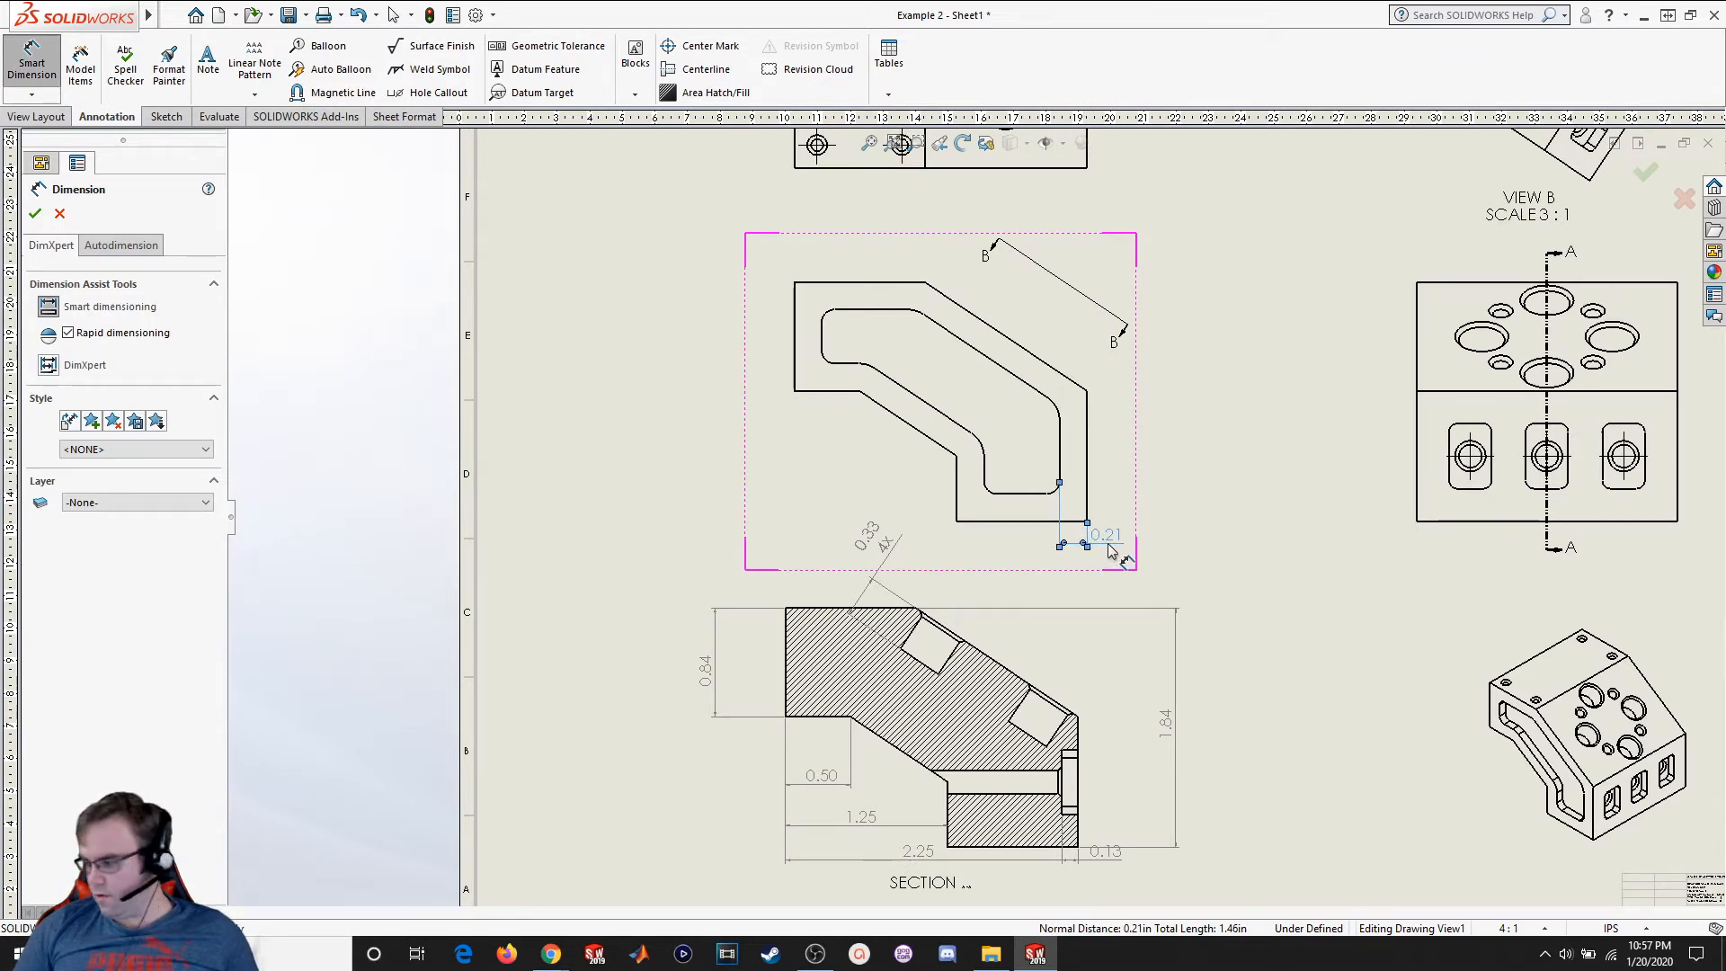
click(1089, 494)
click(986, 477)
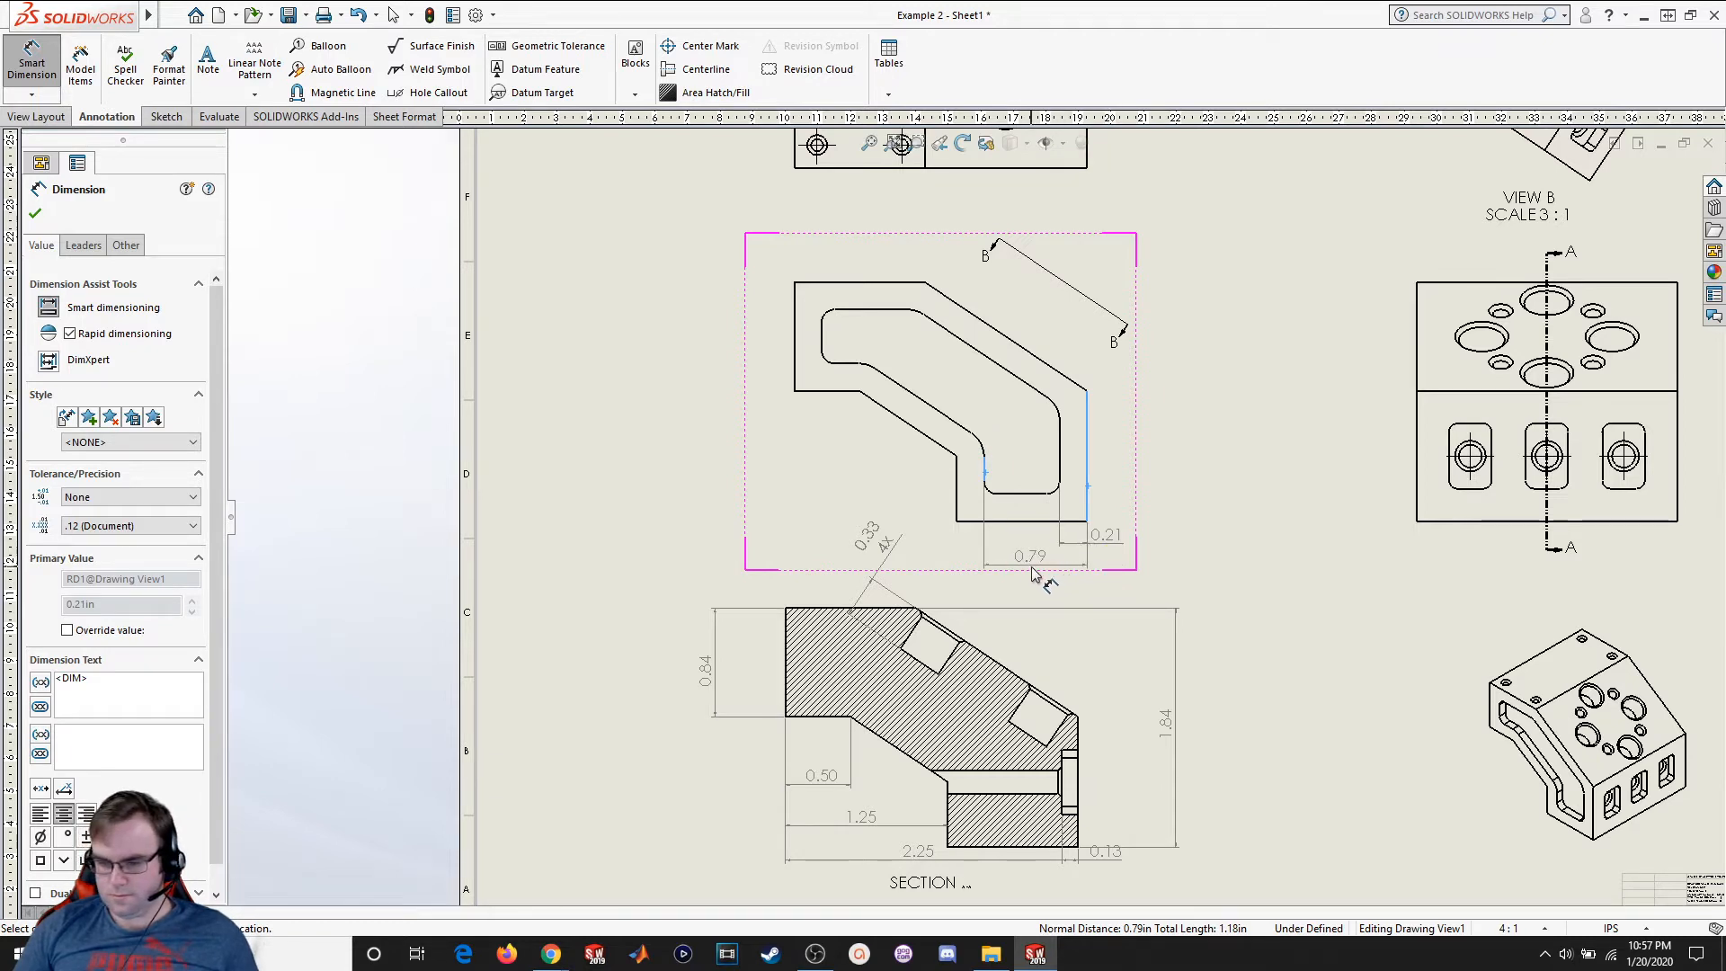
click(1031, 572)
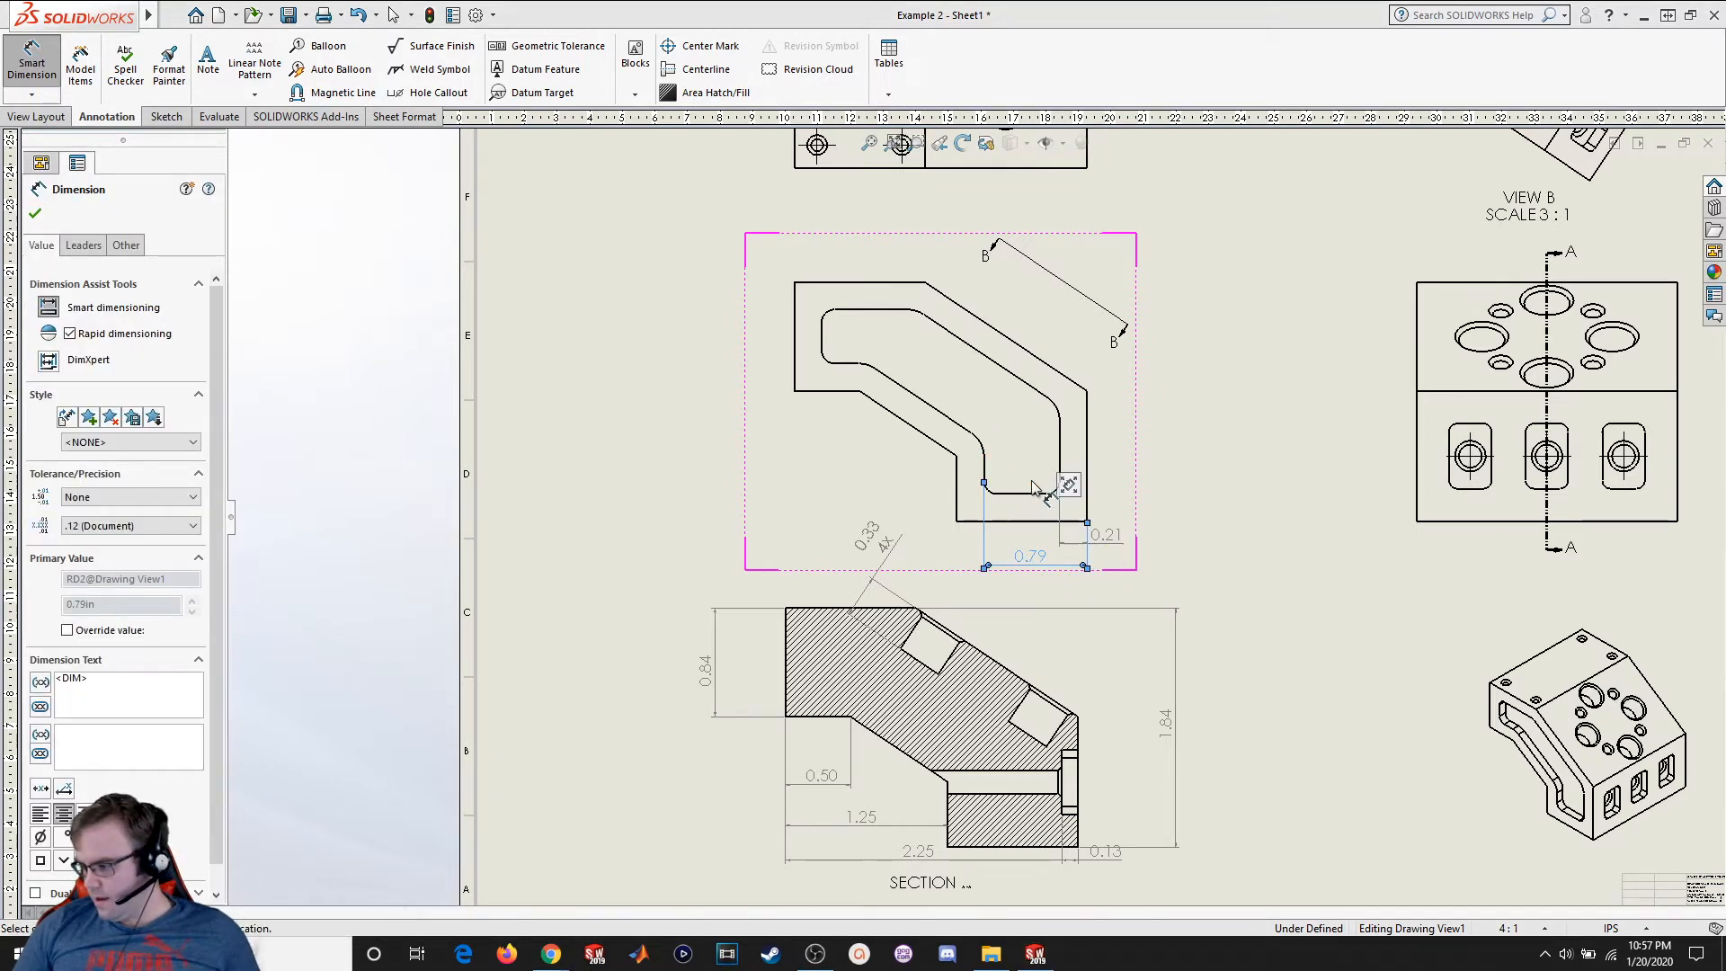
click(1088, 479)
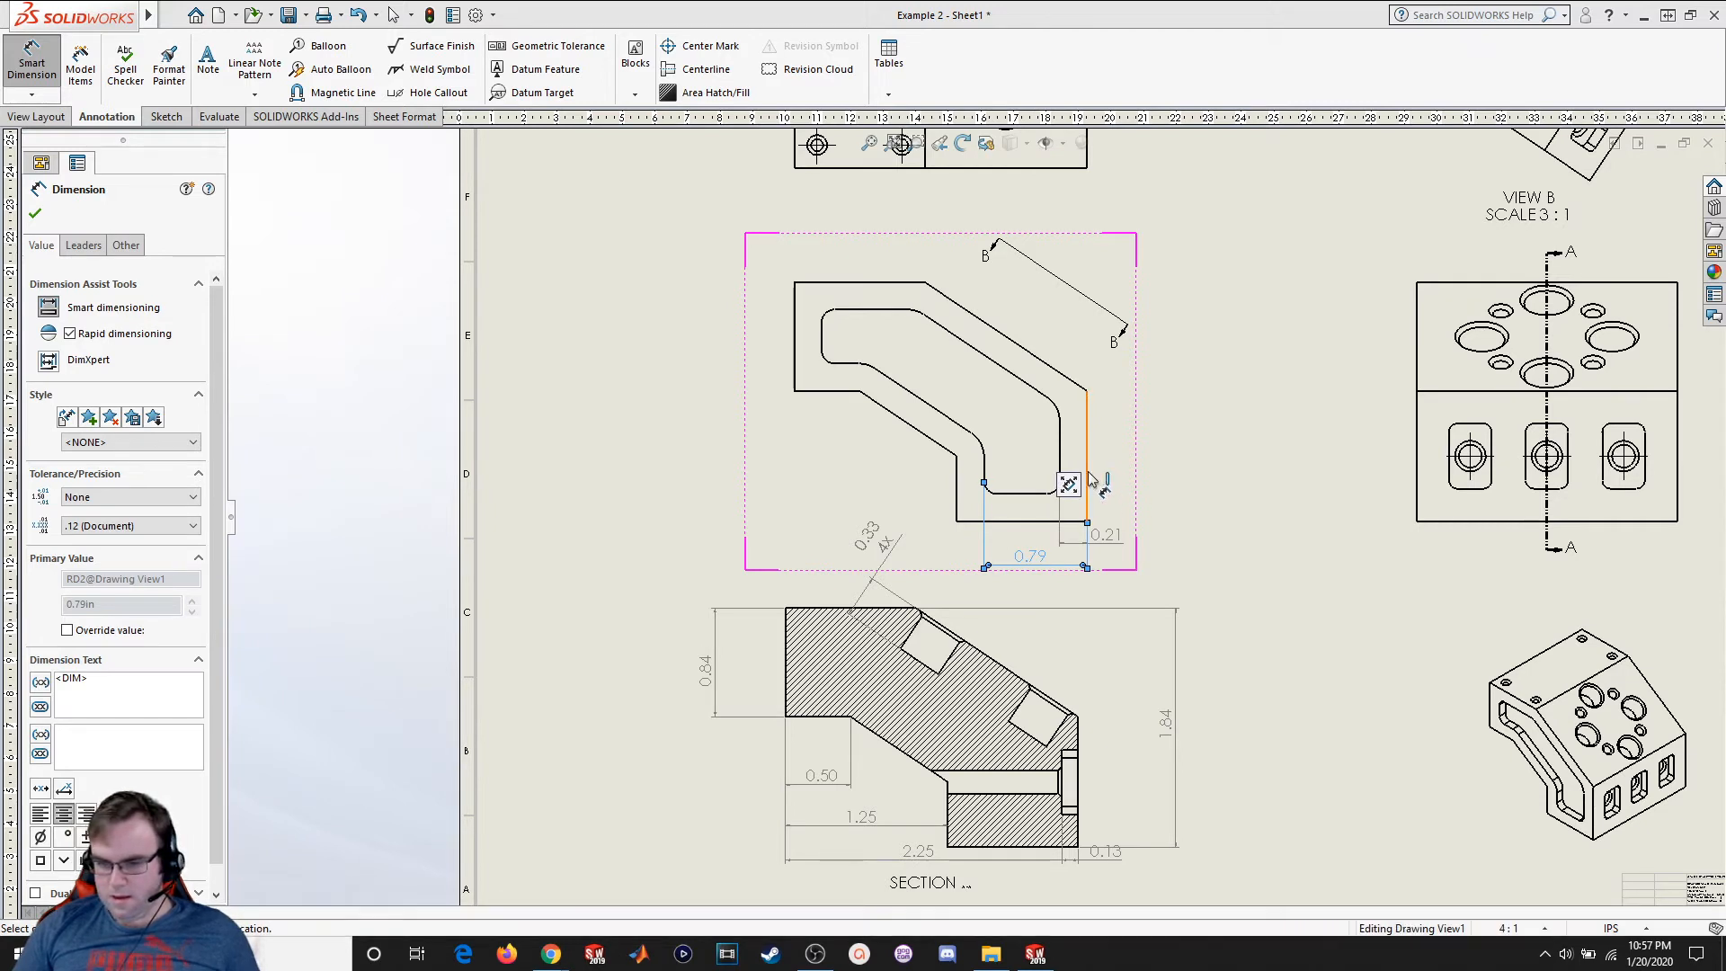
click(957, 489)
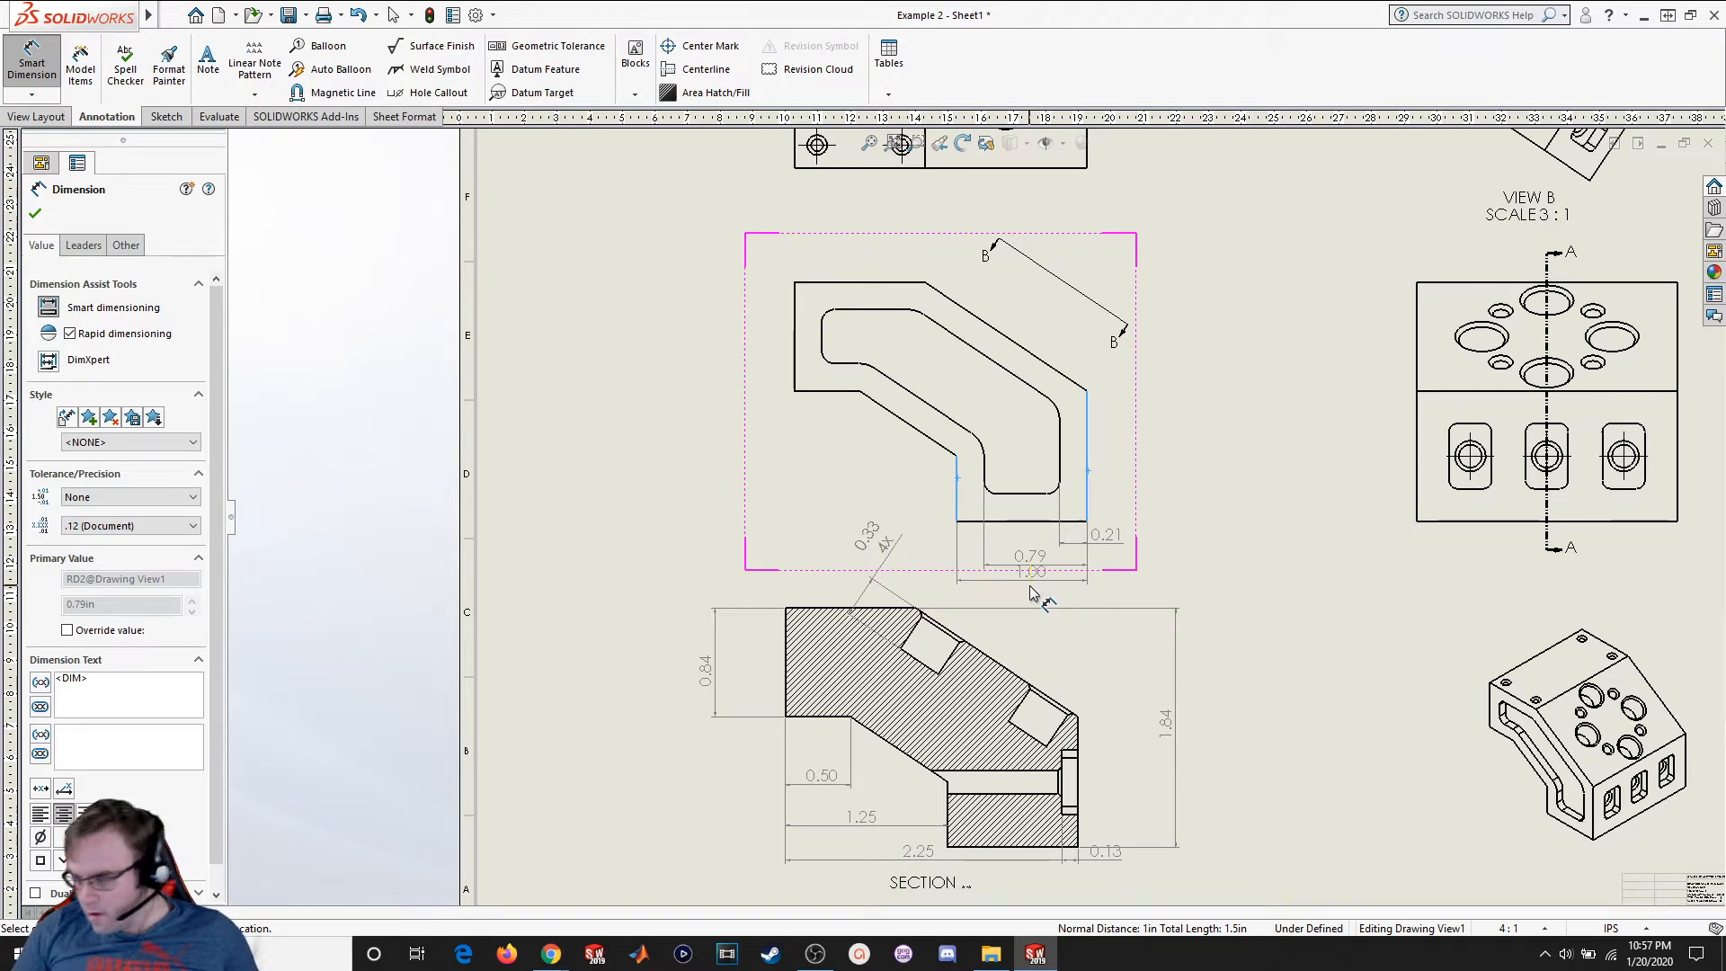
key(Escape)
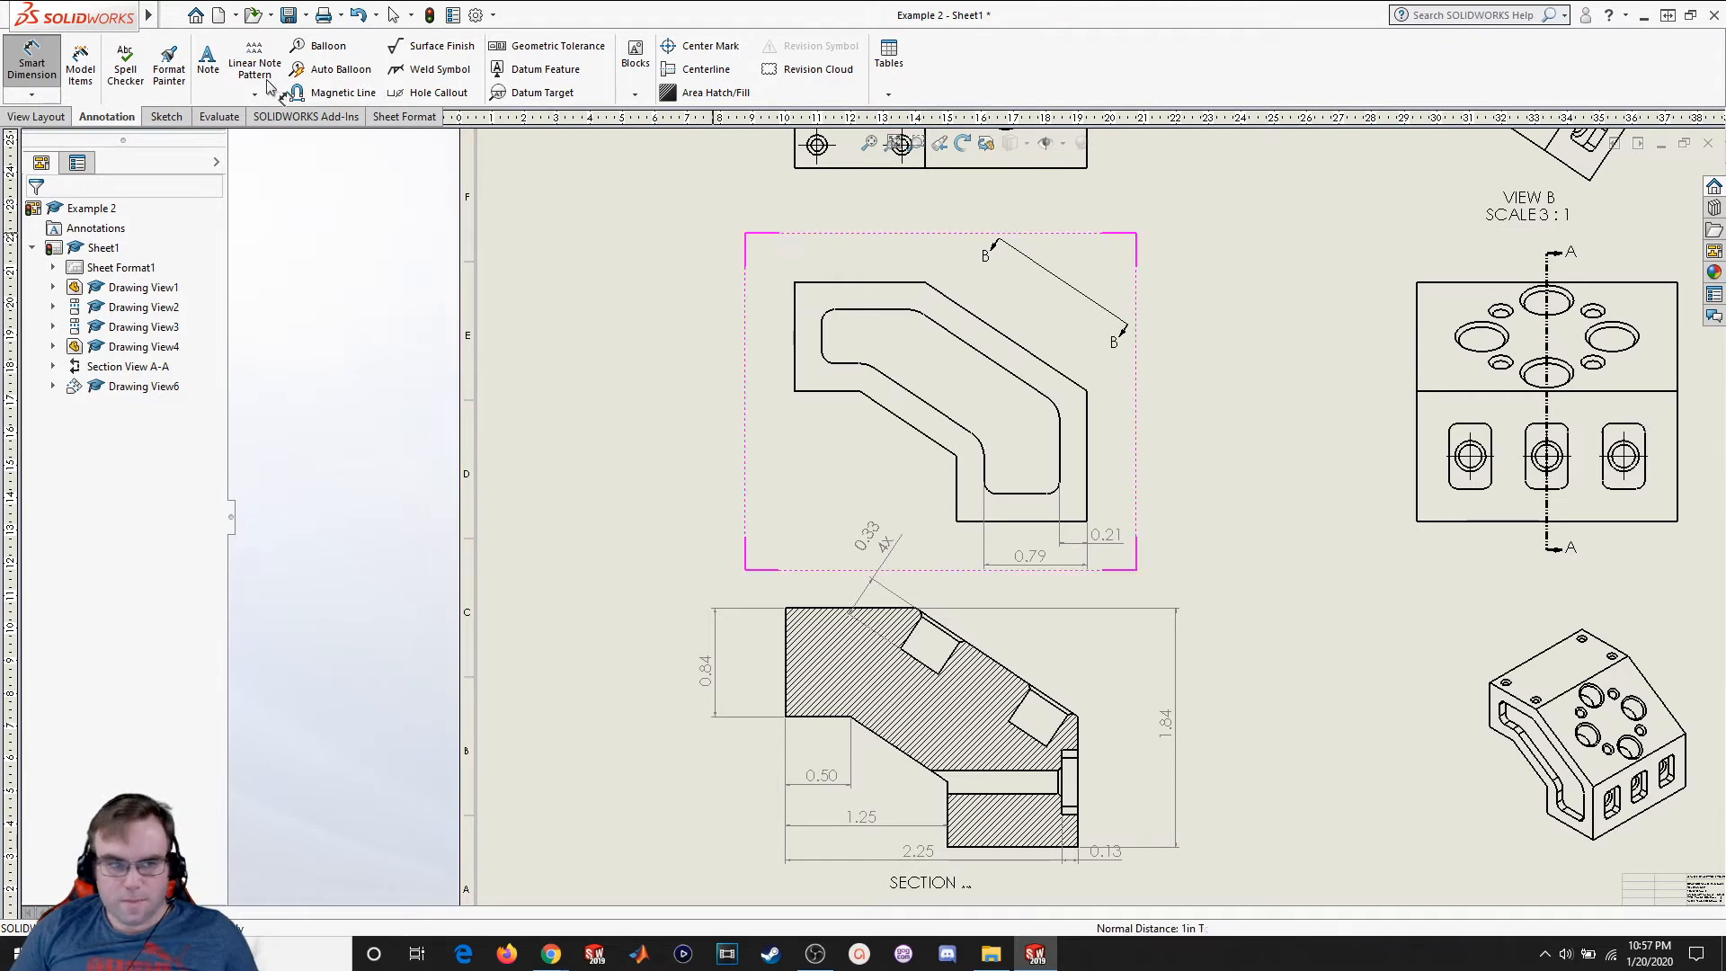
Dimension the horizontal distances from the profile view's right edge to the slot's upper bend point and lower-left bend point, stacked below the others
click(1087, 476)
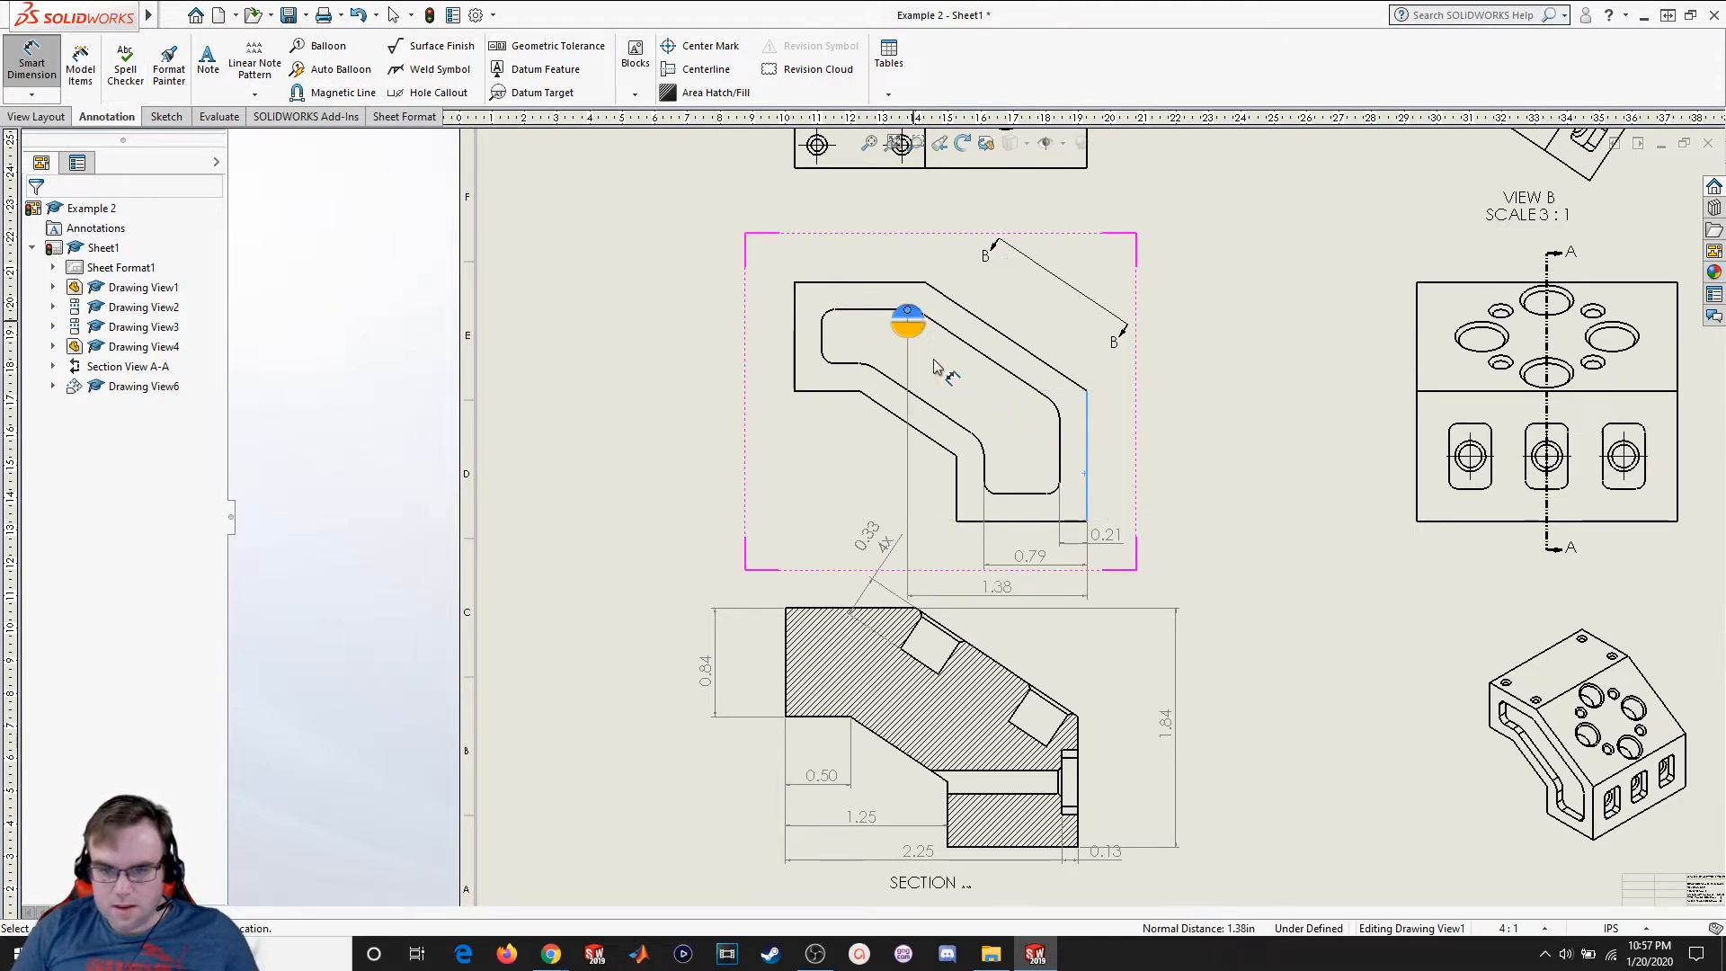
click(908, 310)
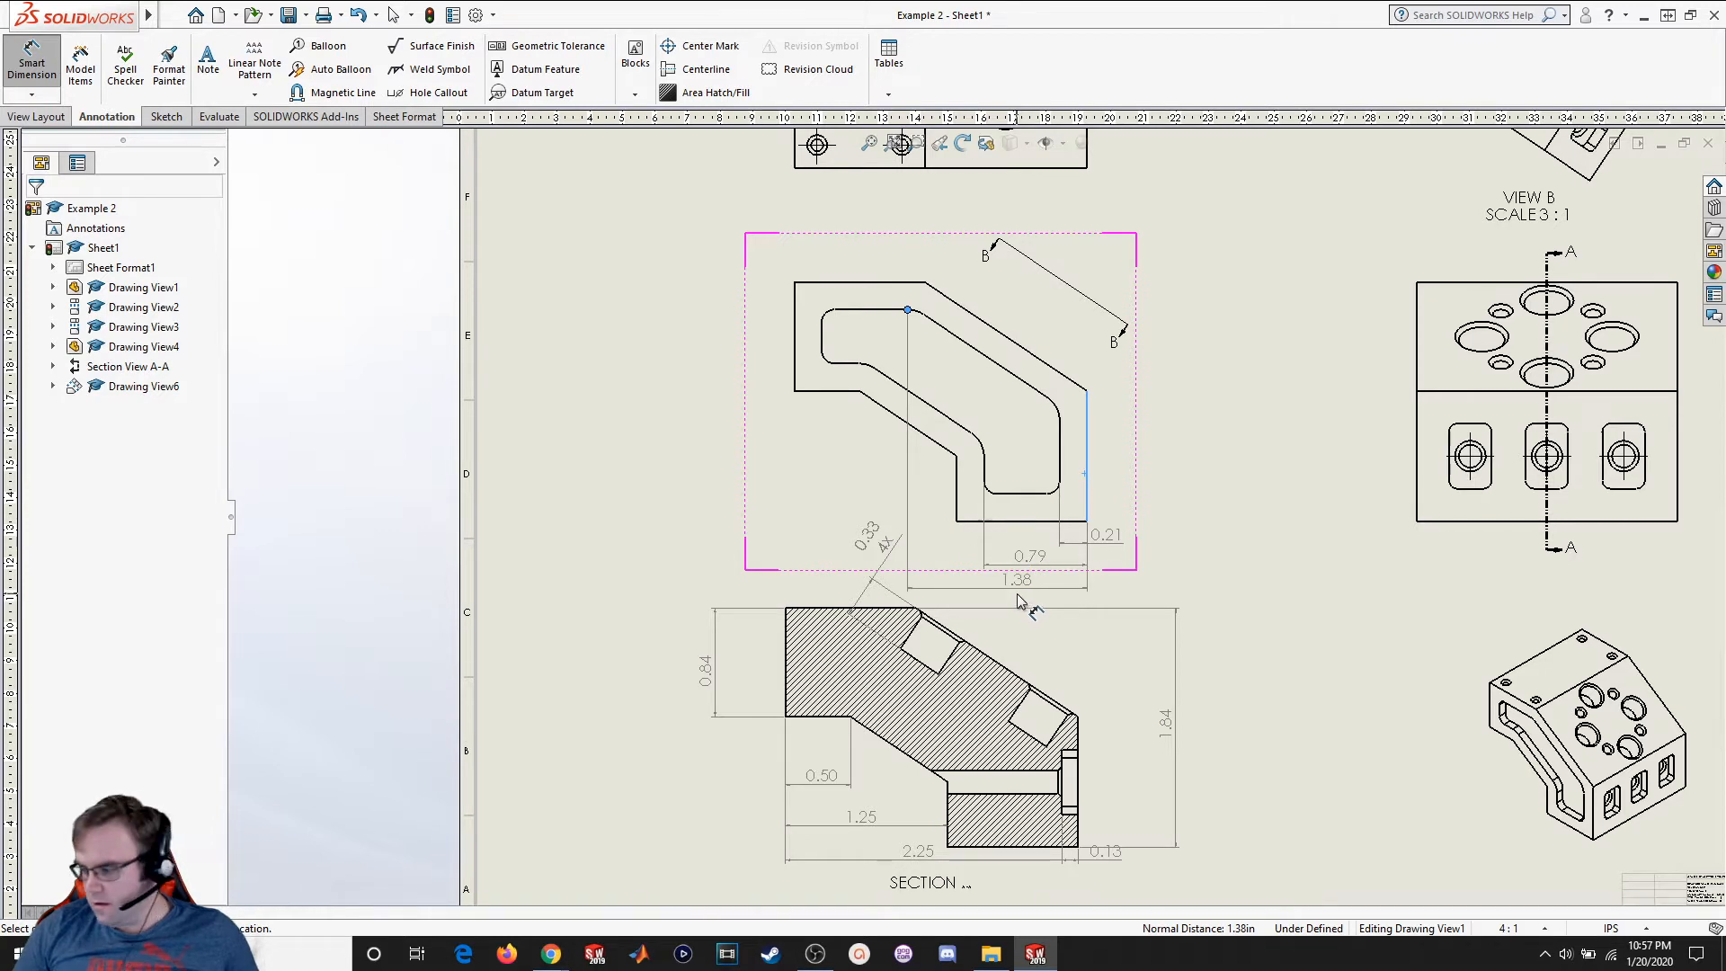
click(1020, 597)
click(1085, 485)
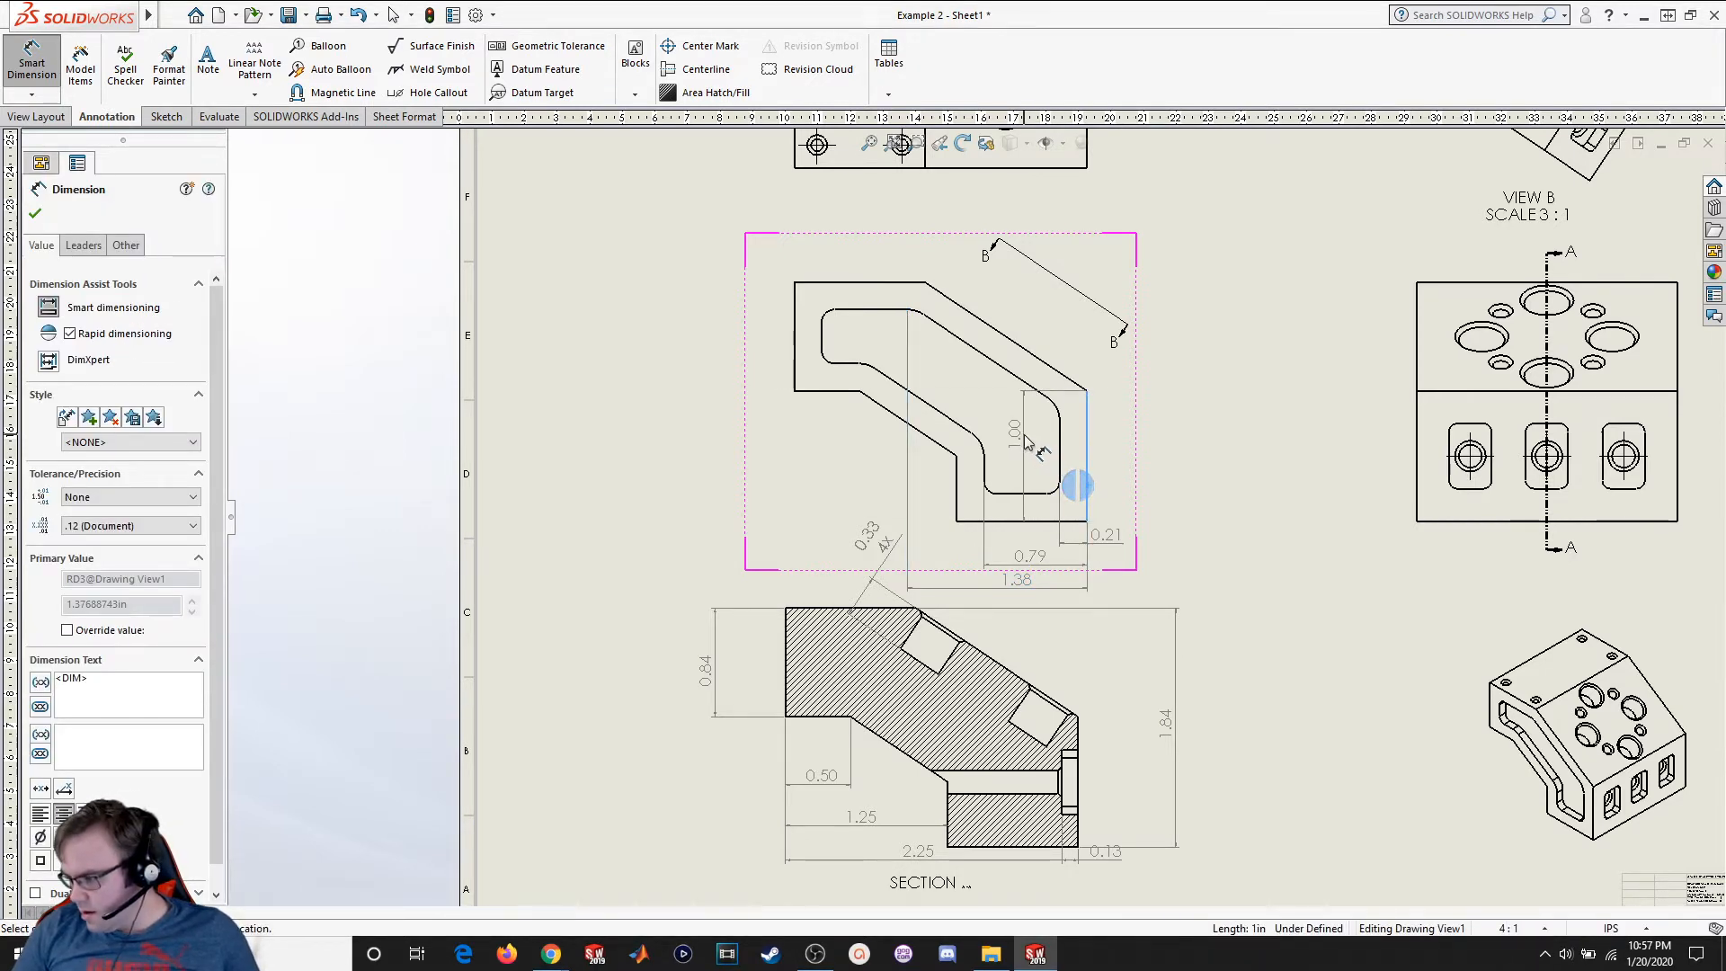
click(859, 369)
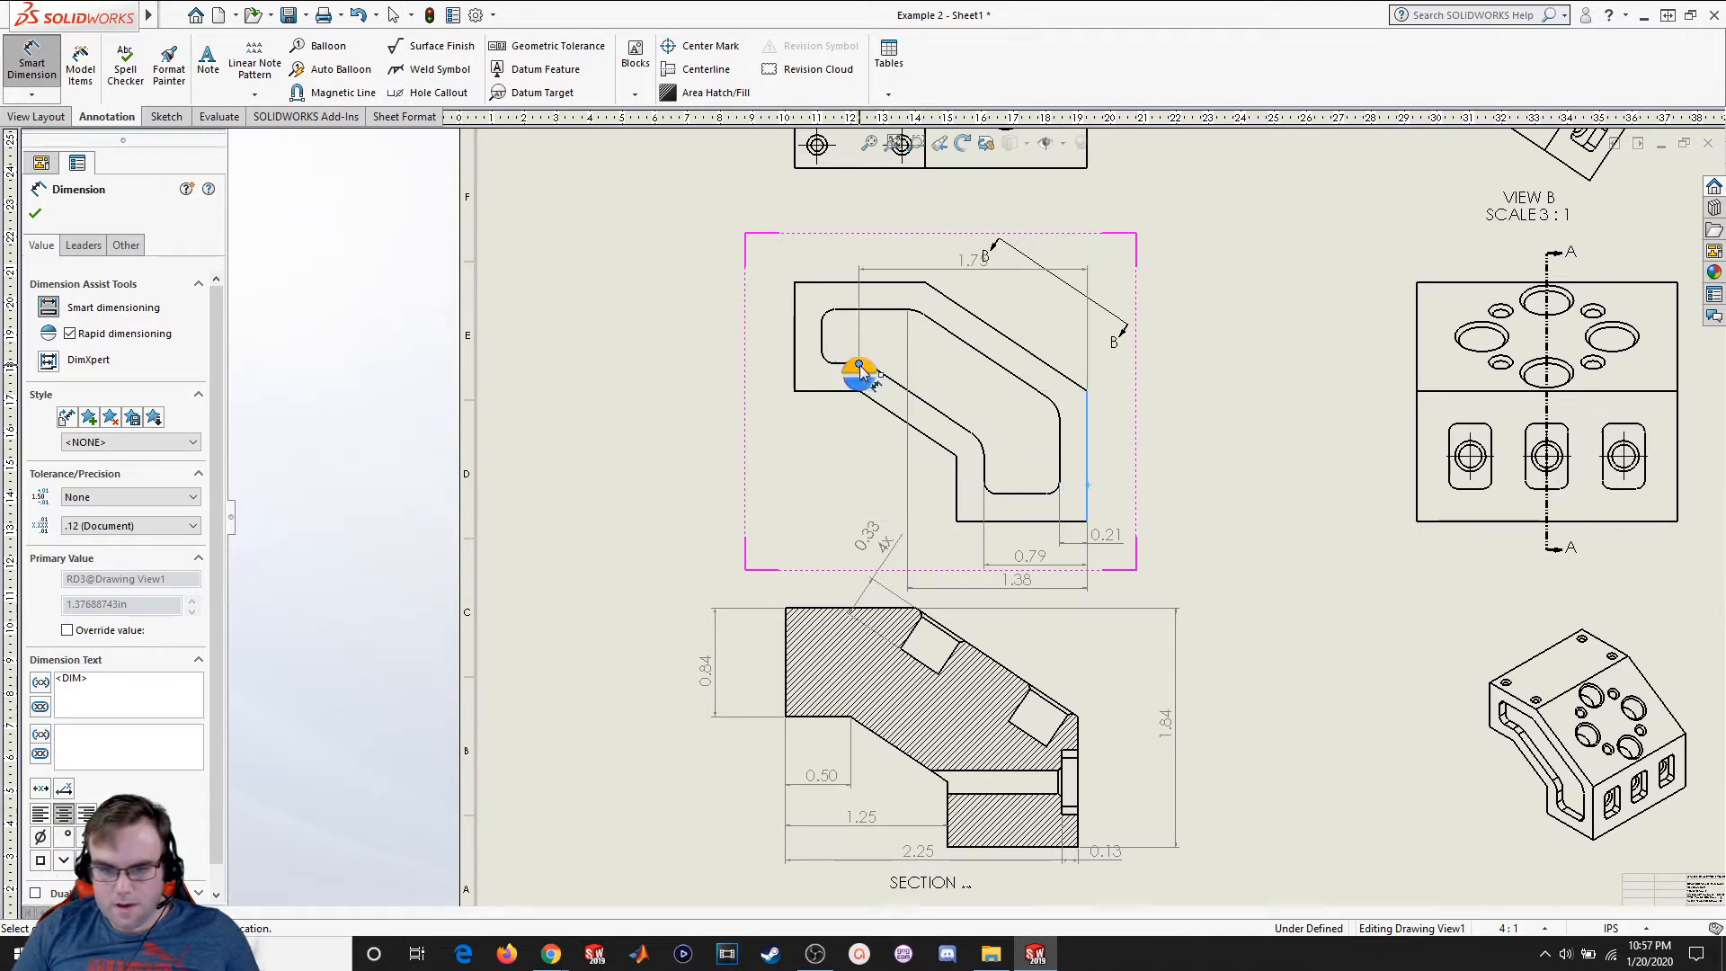
click(1017, 617)
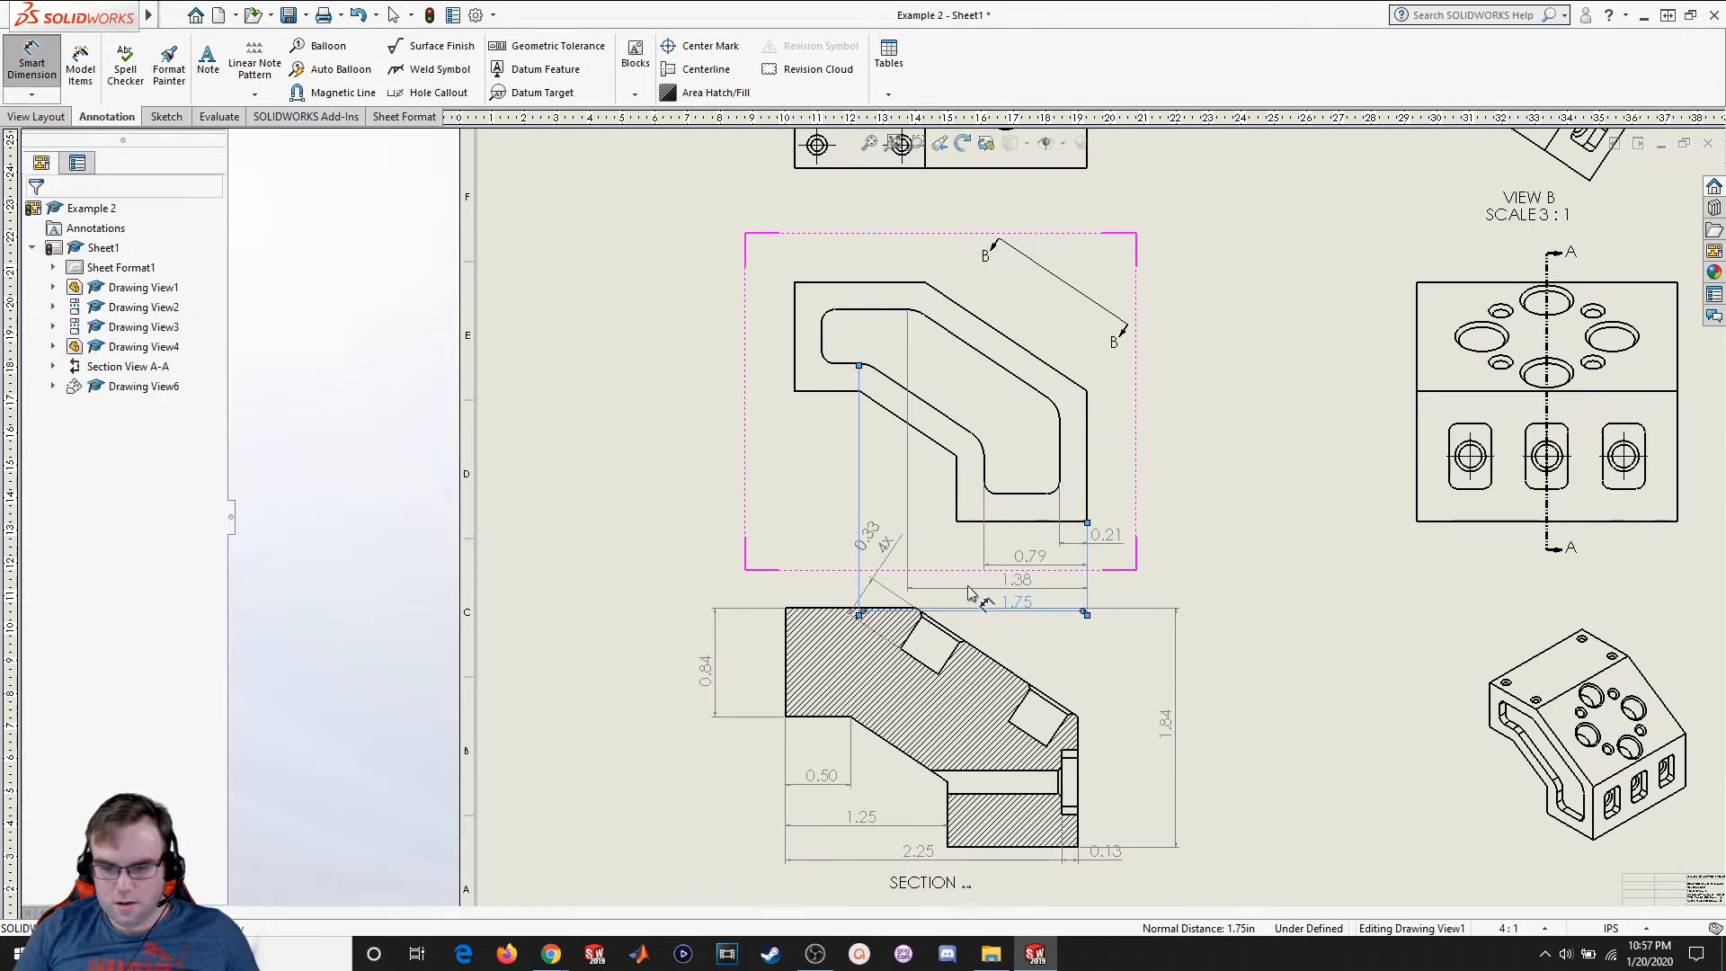
click(35, 214)
Move section view A-A down clear of the stacked dimensions, and reposition its 4x hole depth dimension outside the sloped face between the two holes
scroll(1102, 737, up, 1)
scroll(1104, 744, down, 2)
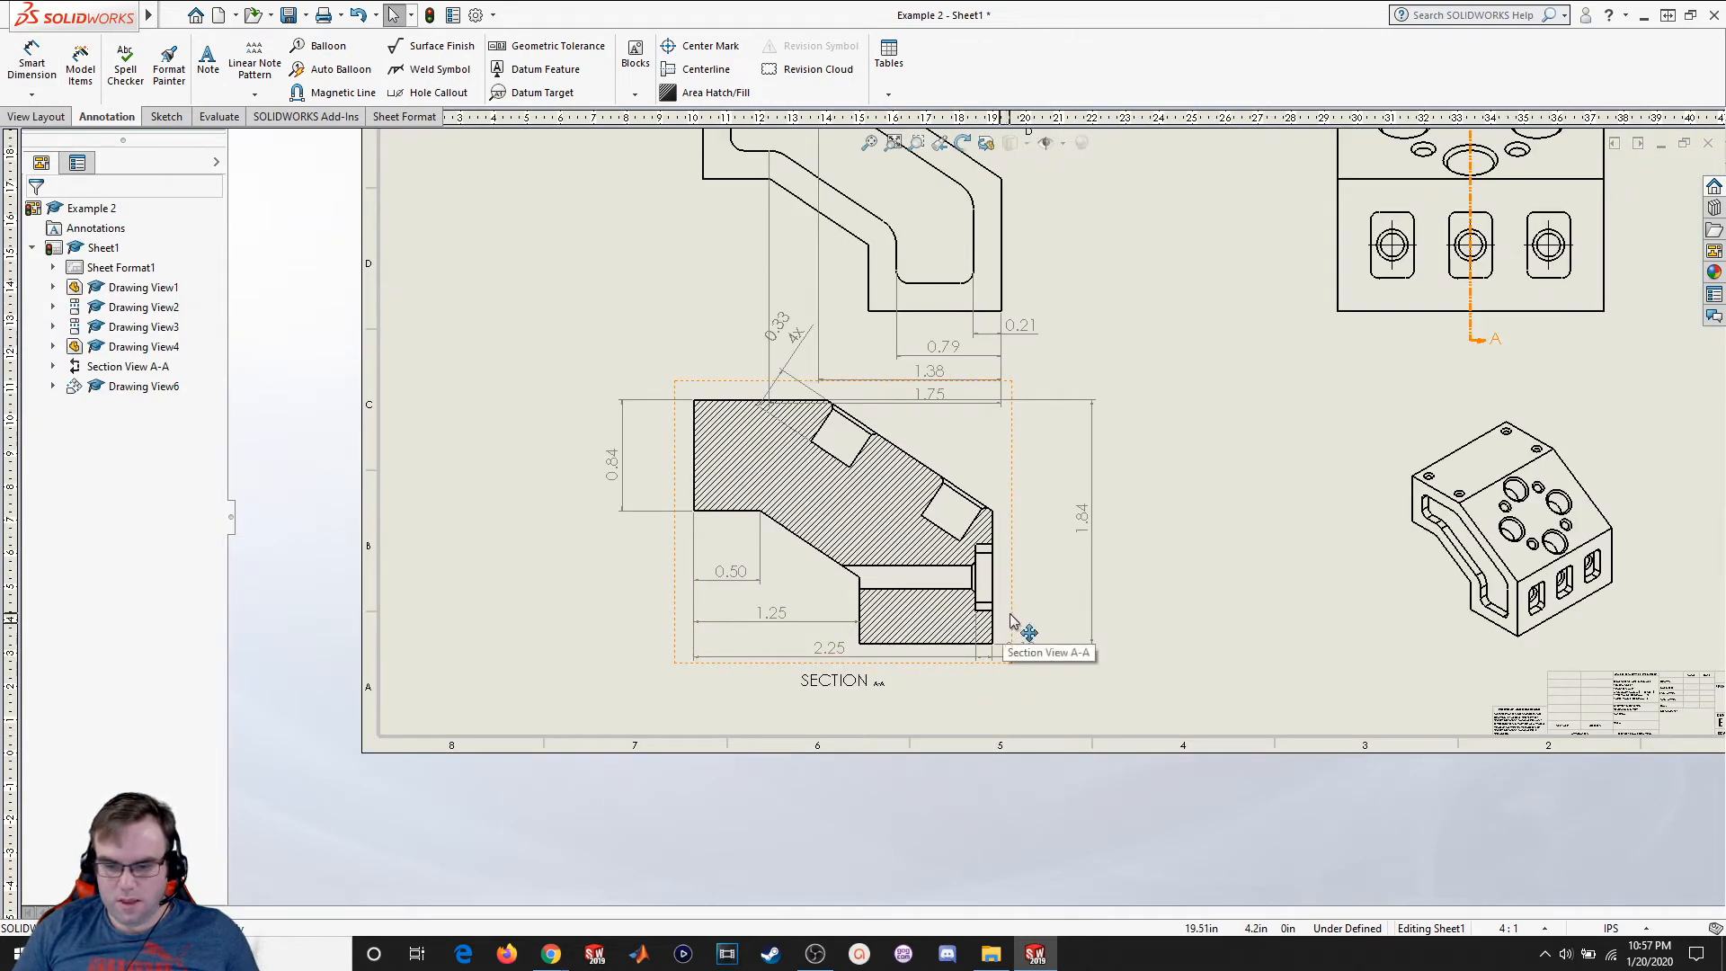
drag(1012, 620, 1016, 686)
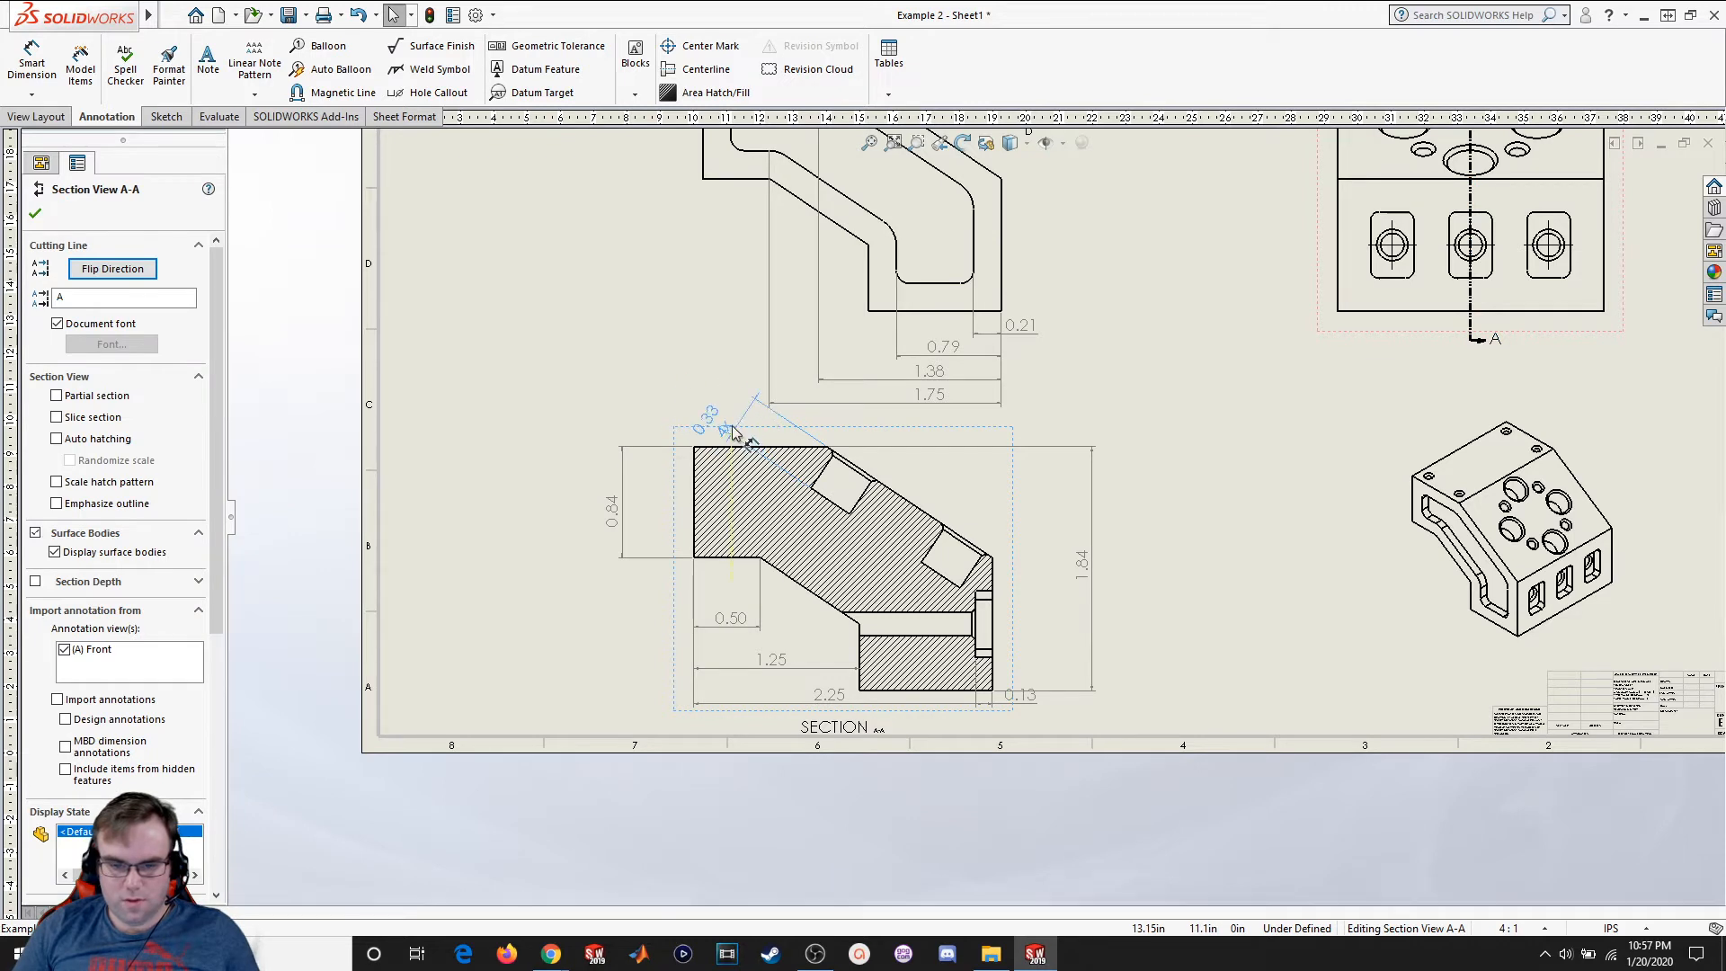
drag(747, 424, 903, 472)
click(1115, 358)
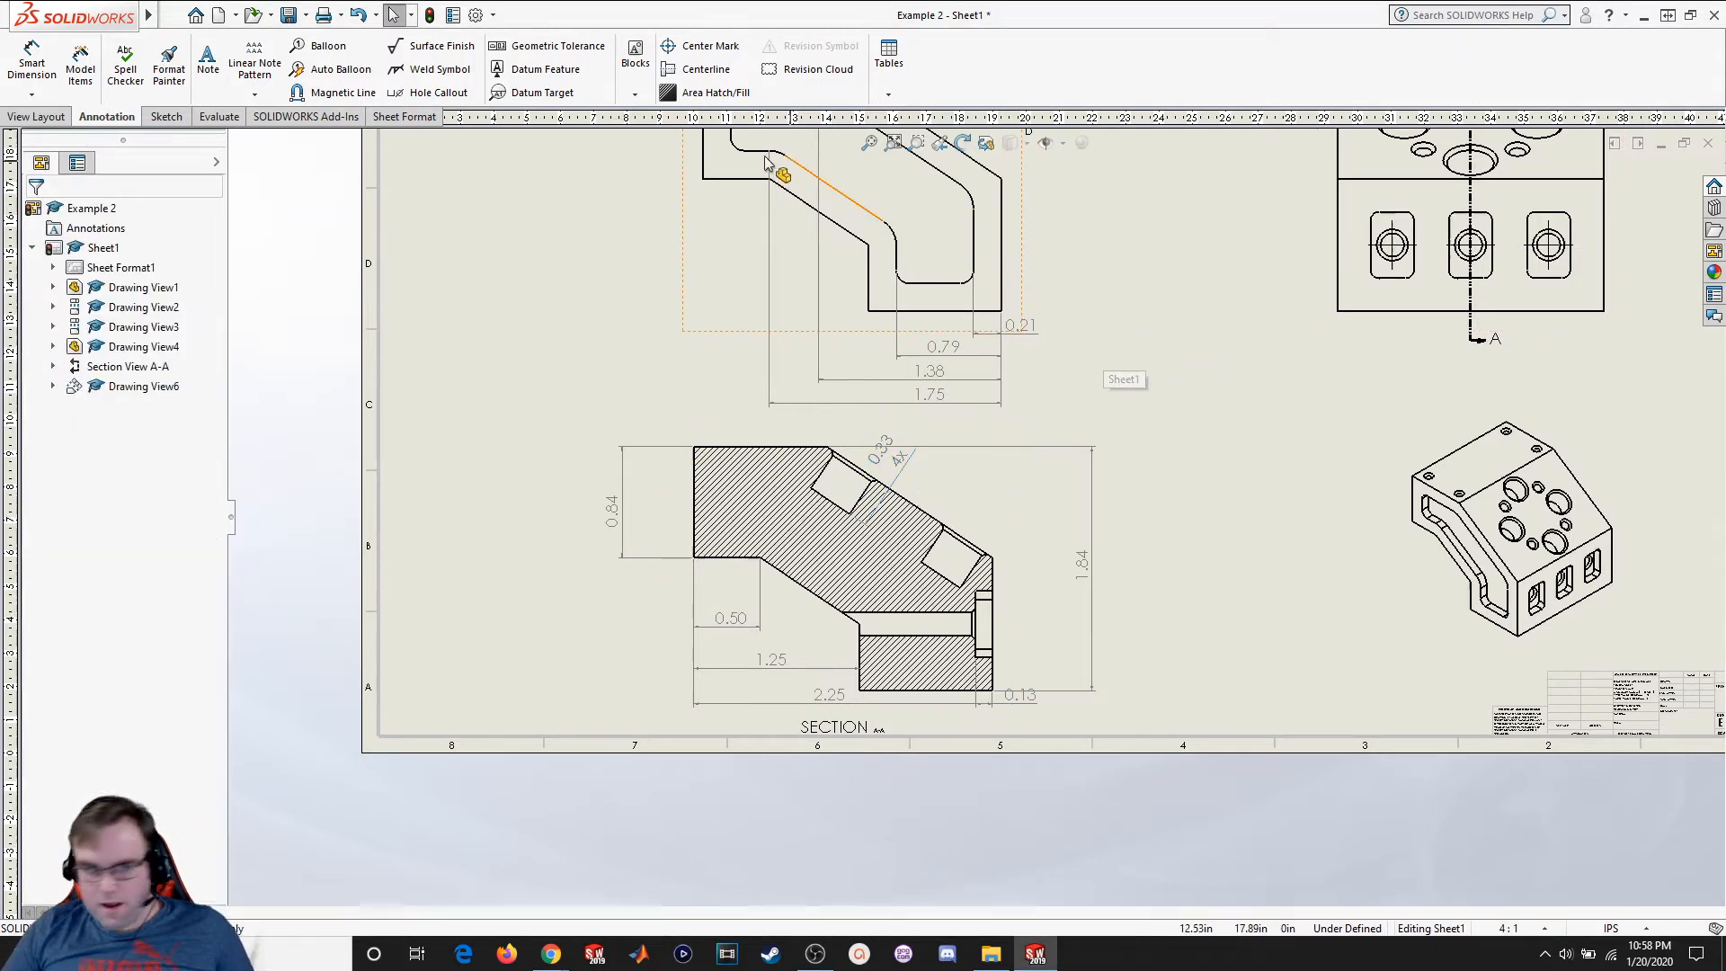
mouse_move(56, 30)
click(31, 63)
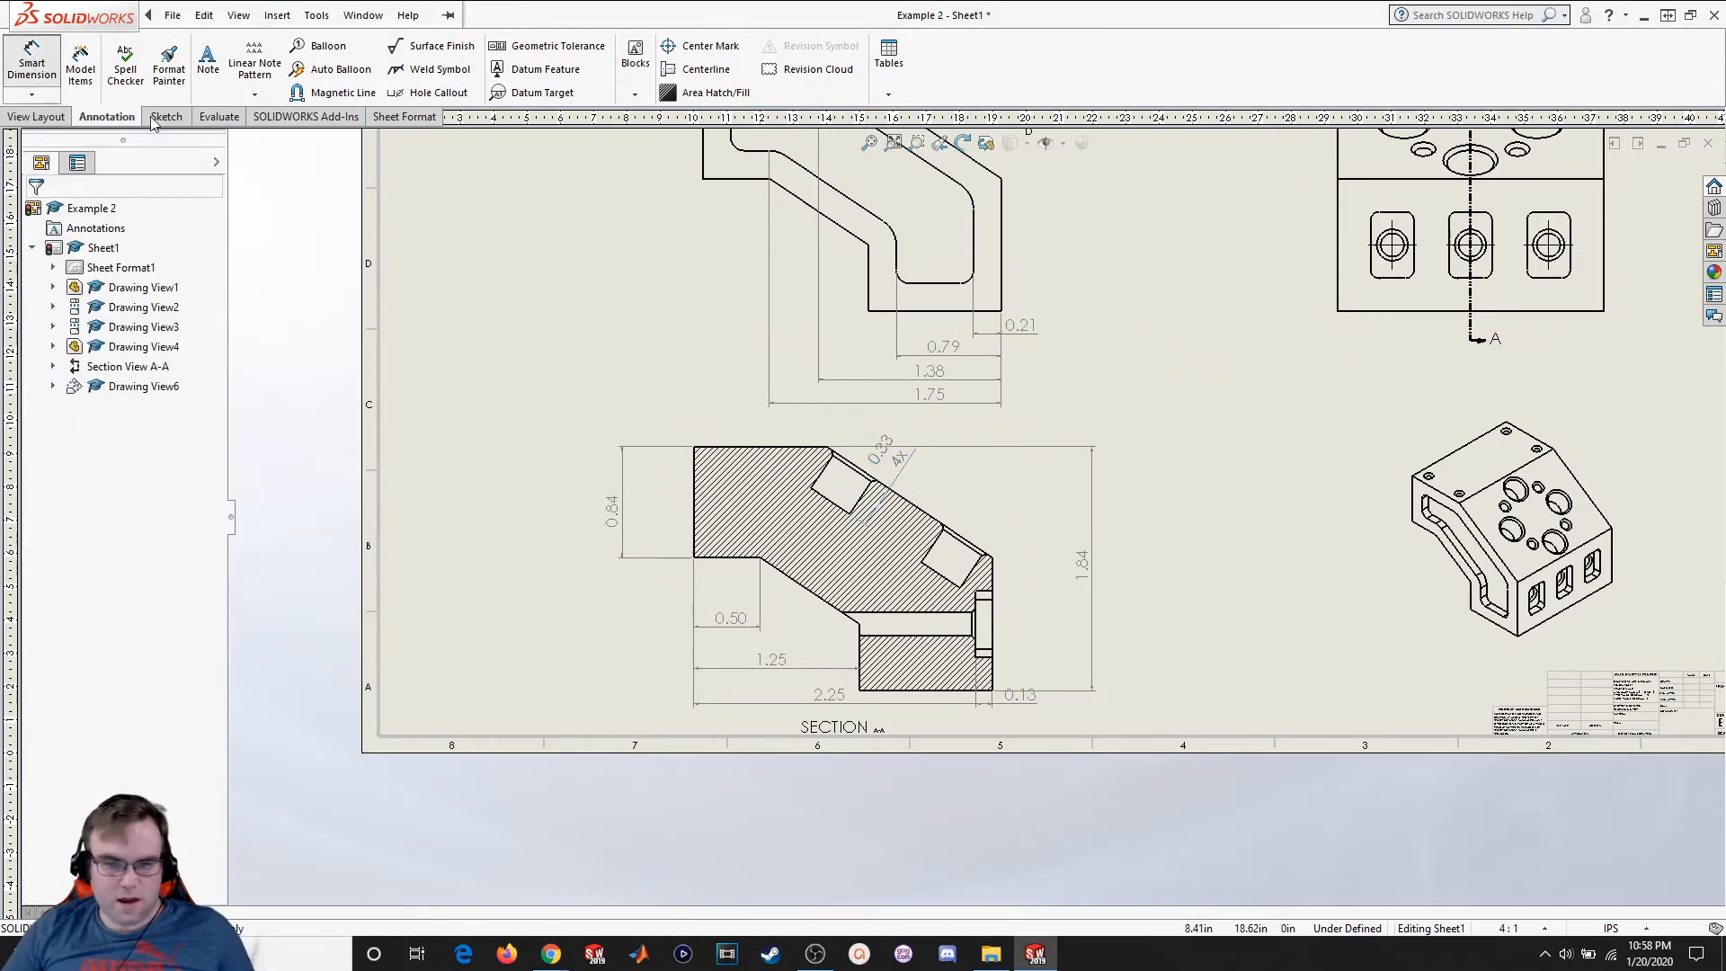
click(1001, 270)
scroll(984, 270, up, 2)
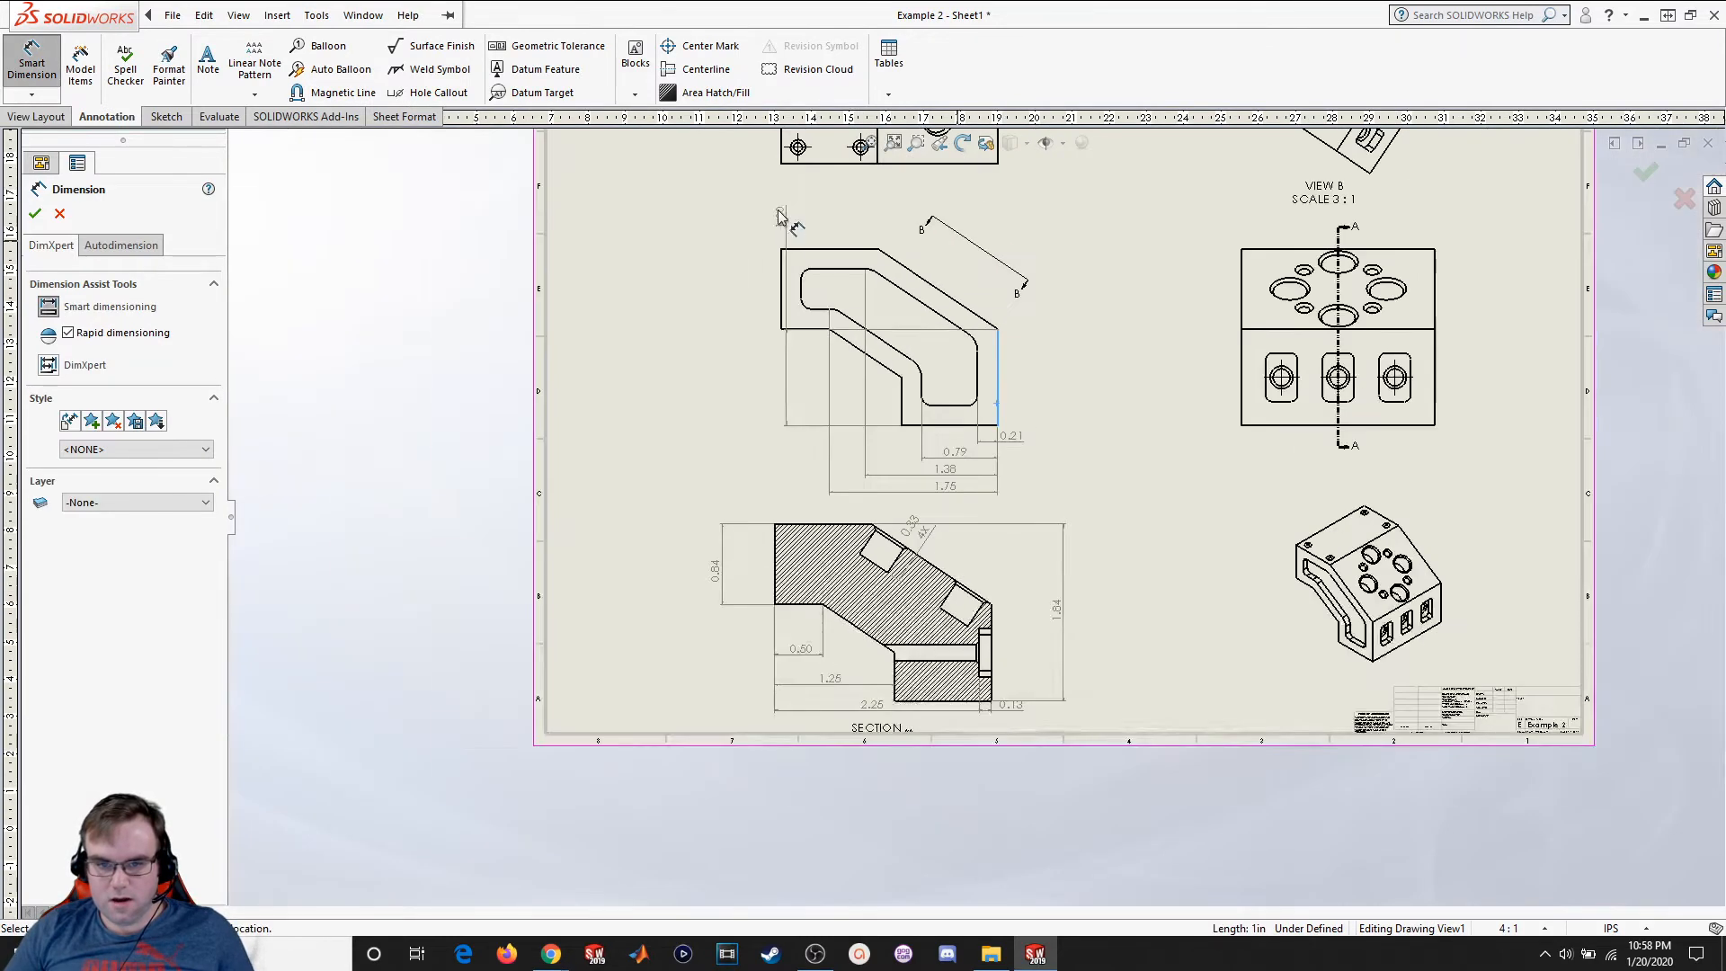
click(780, 310)
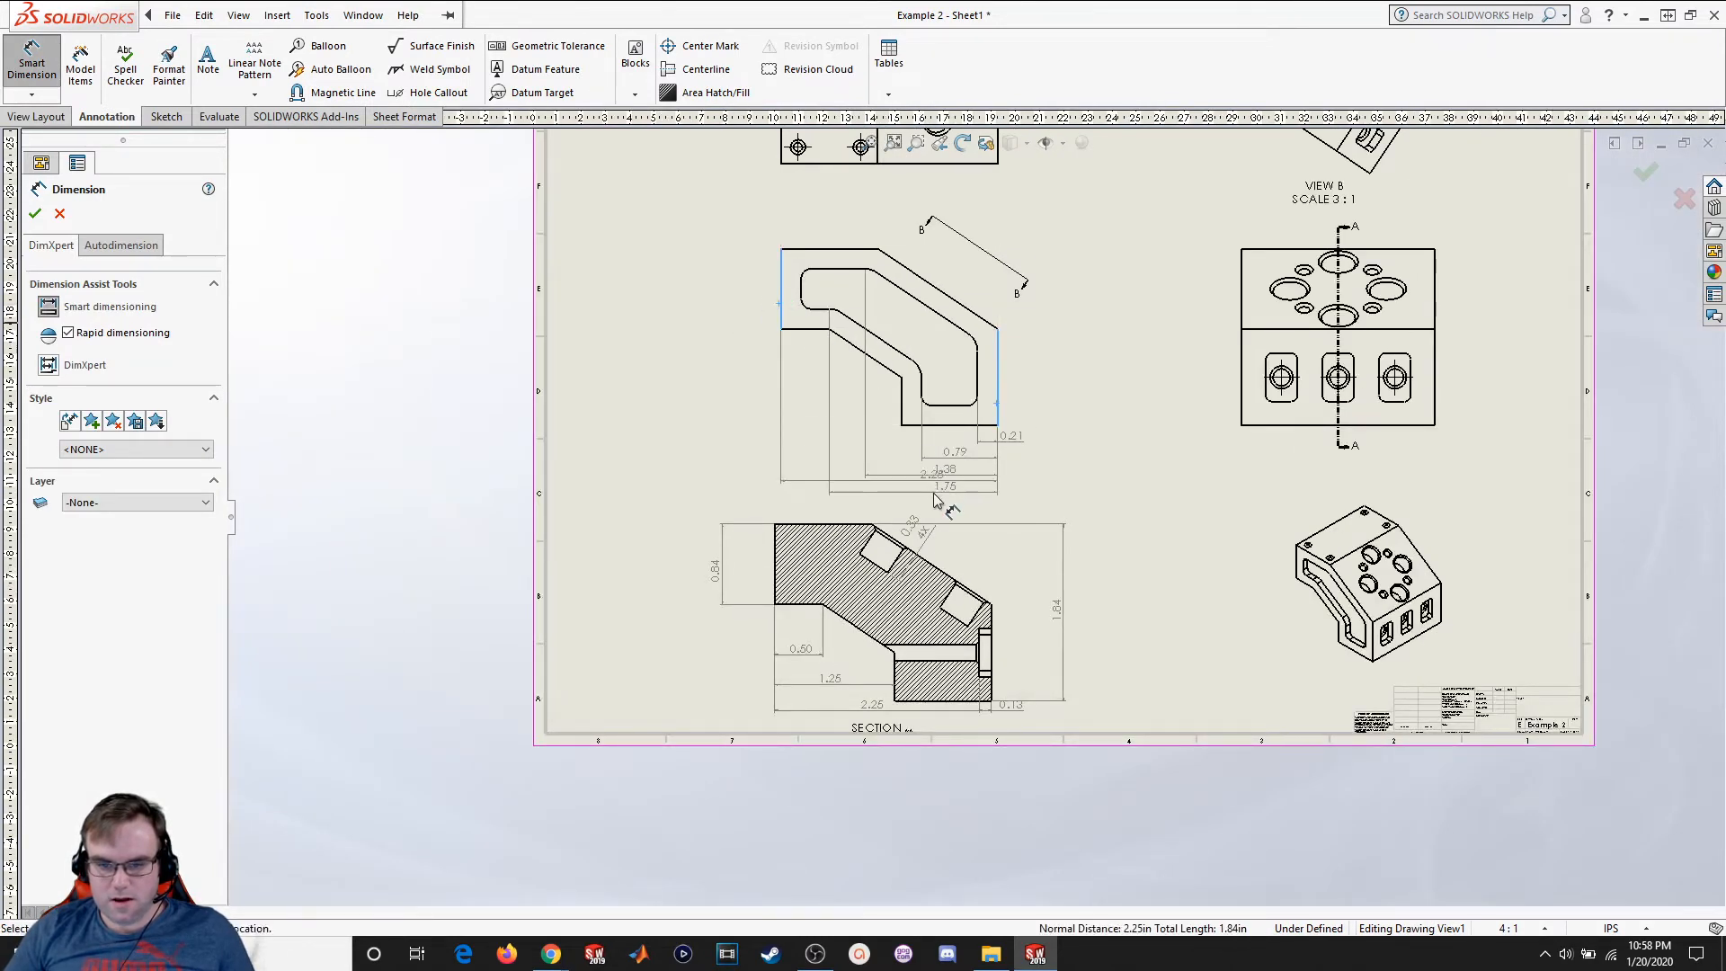
click(885, 524)
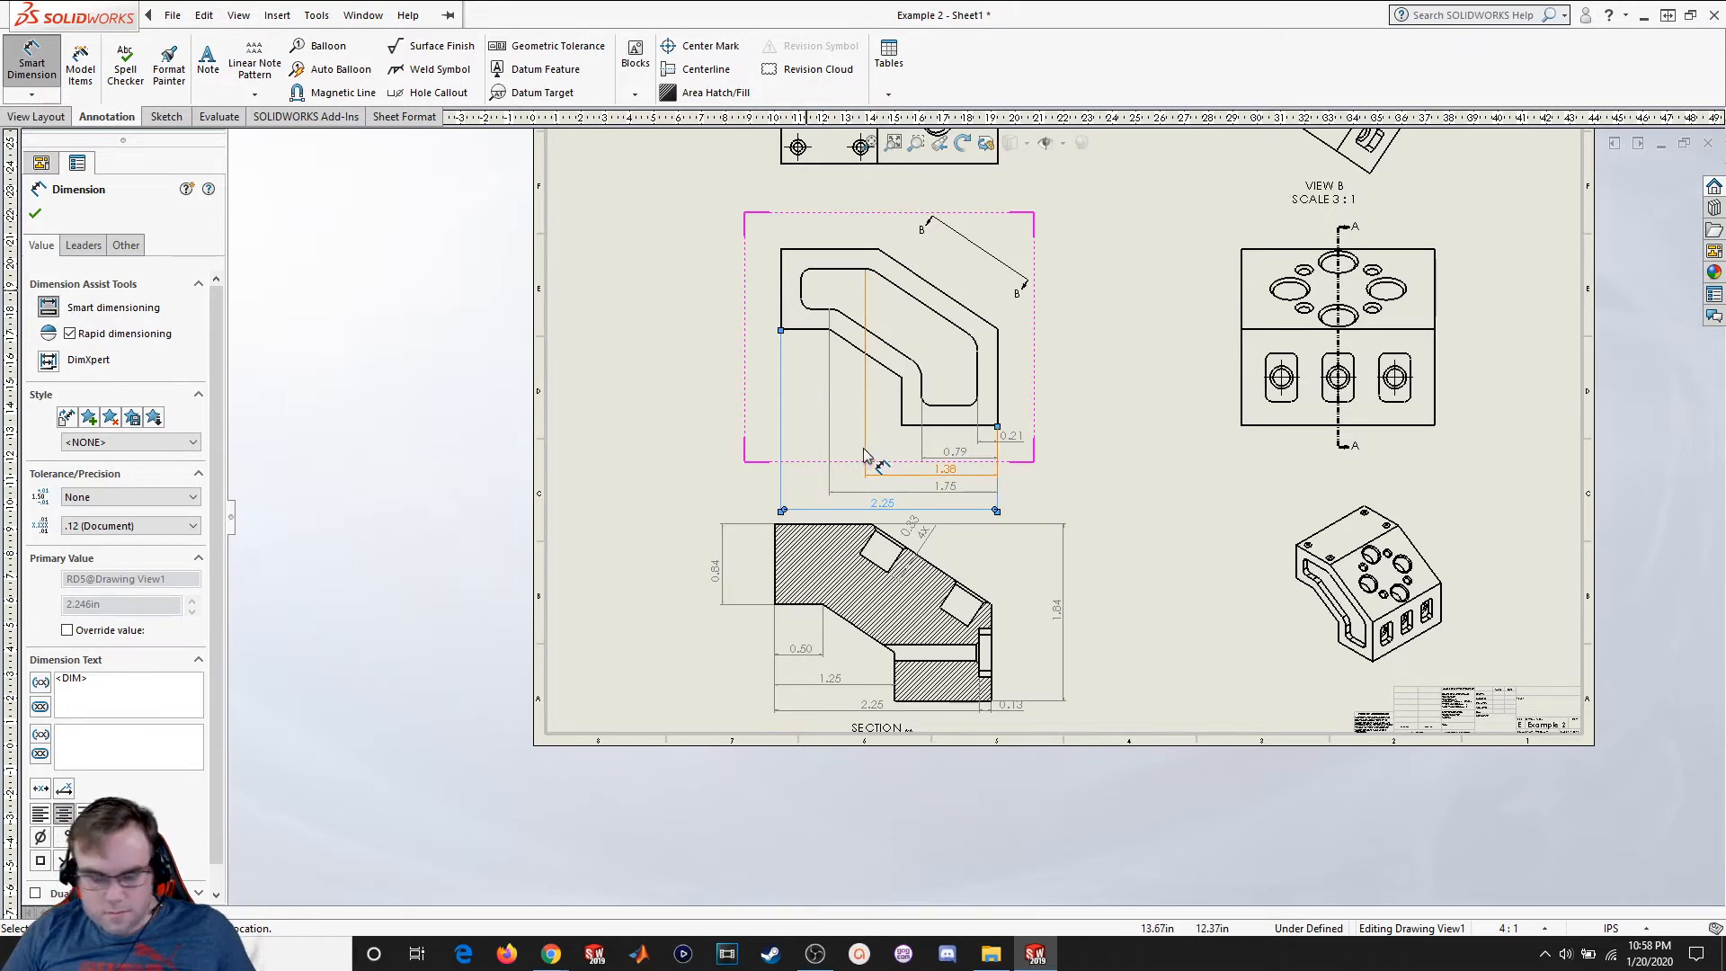
key(Delete)
Dimension the horizontal distance from the profile view's right edge to the slot's left side, stacked below the other horizontal dimensions
click(32, 65)
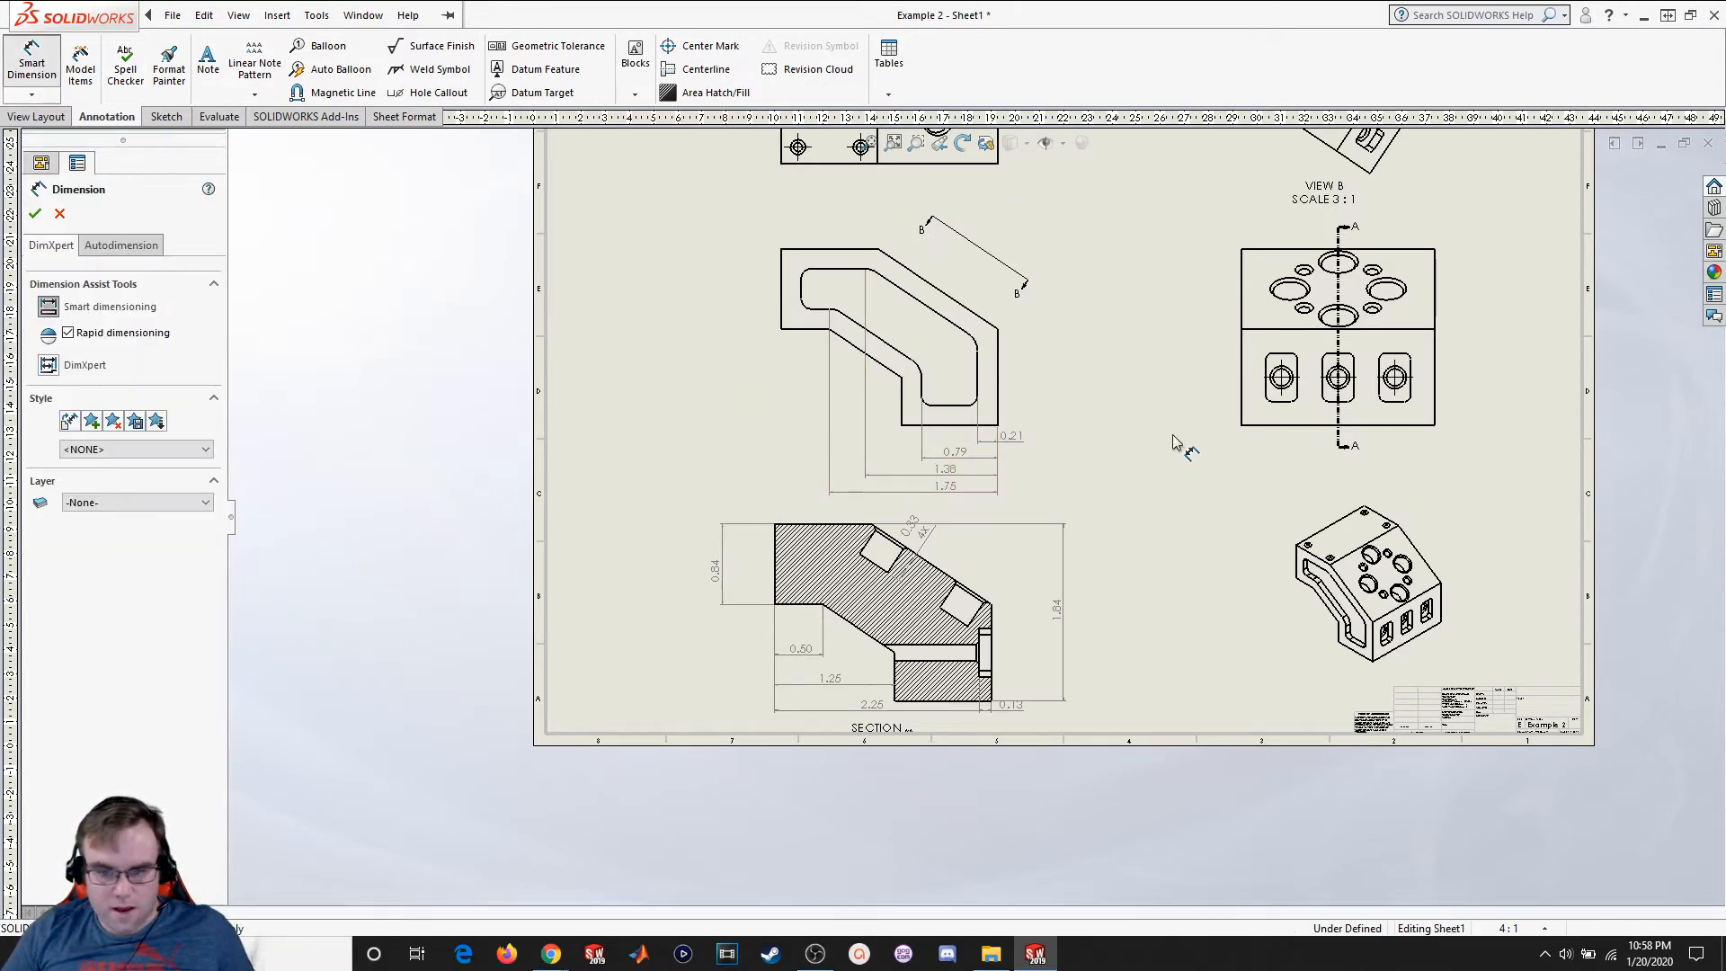
click(997, 382)
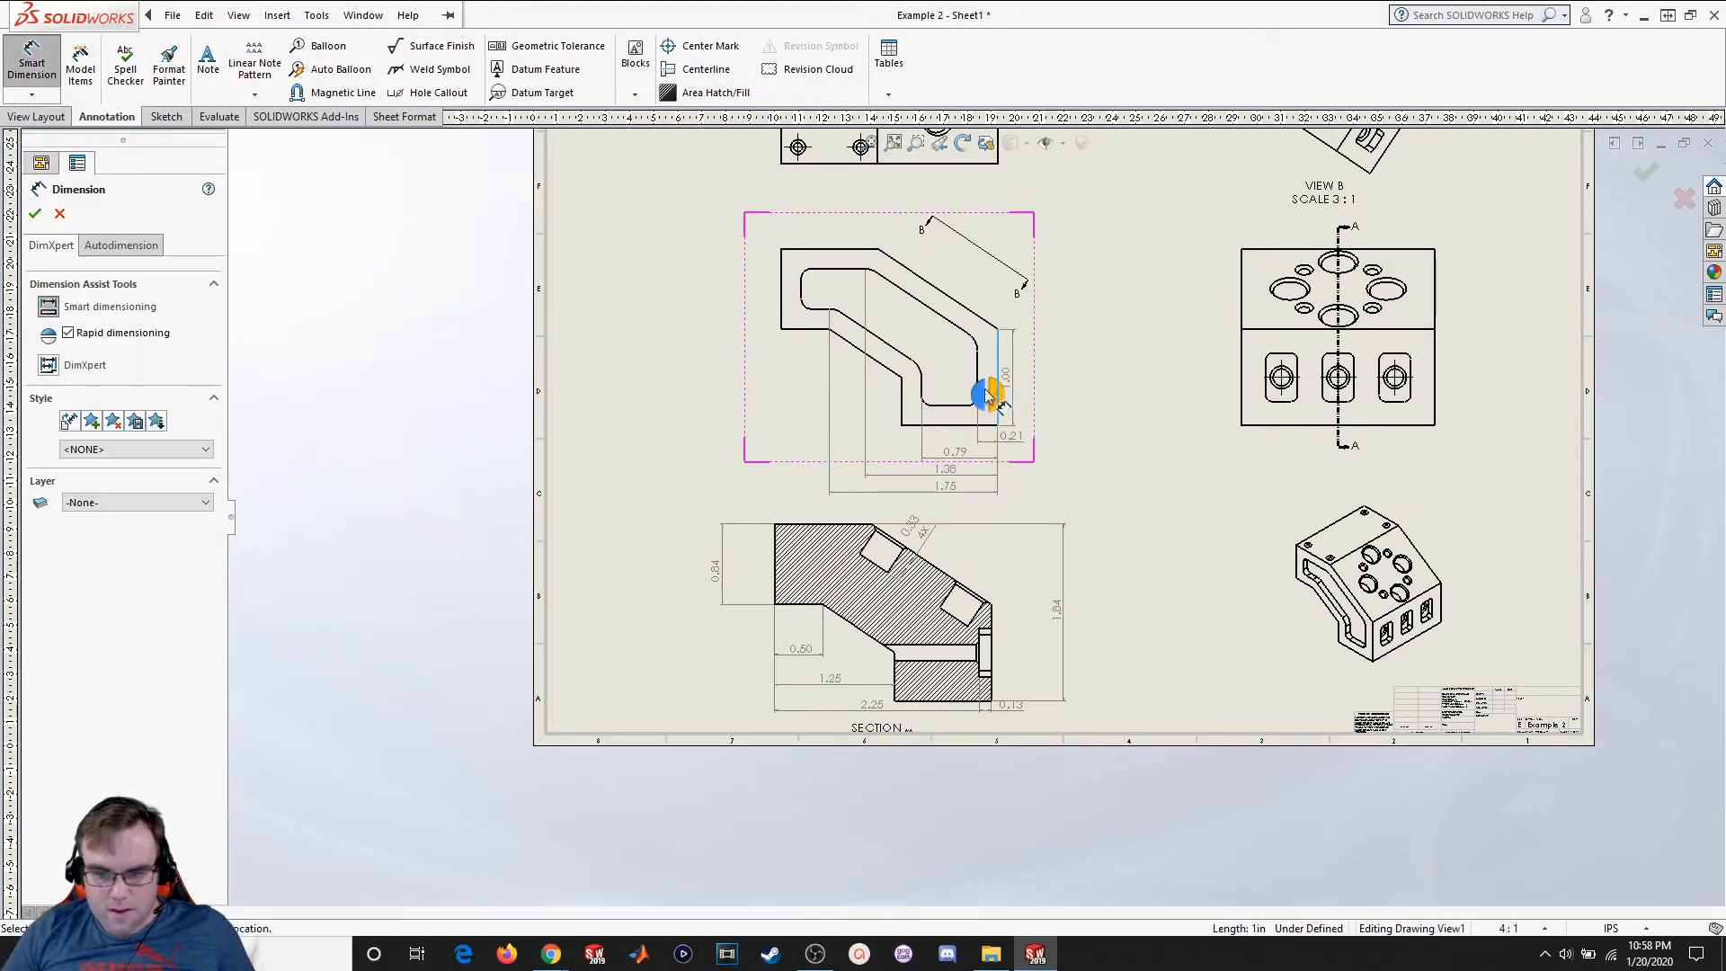
click(805, 290)
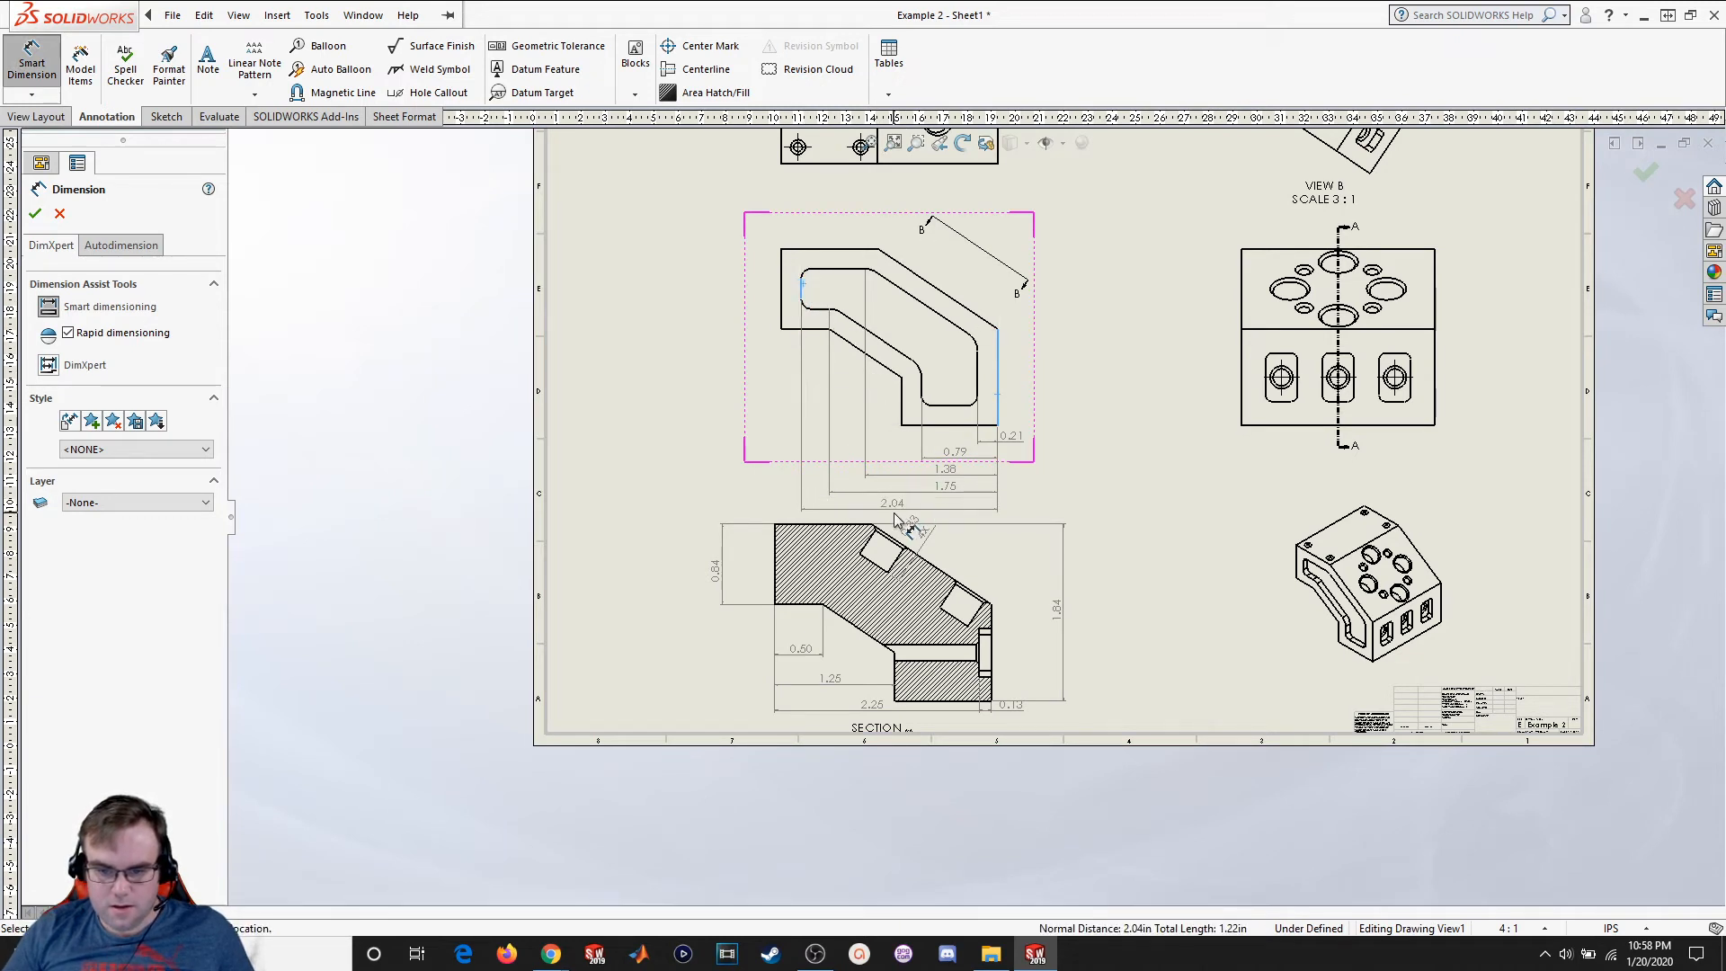
click(895, 520)
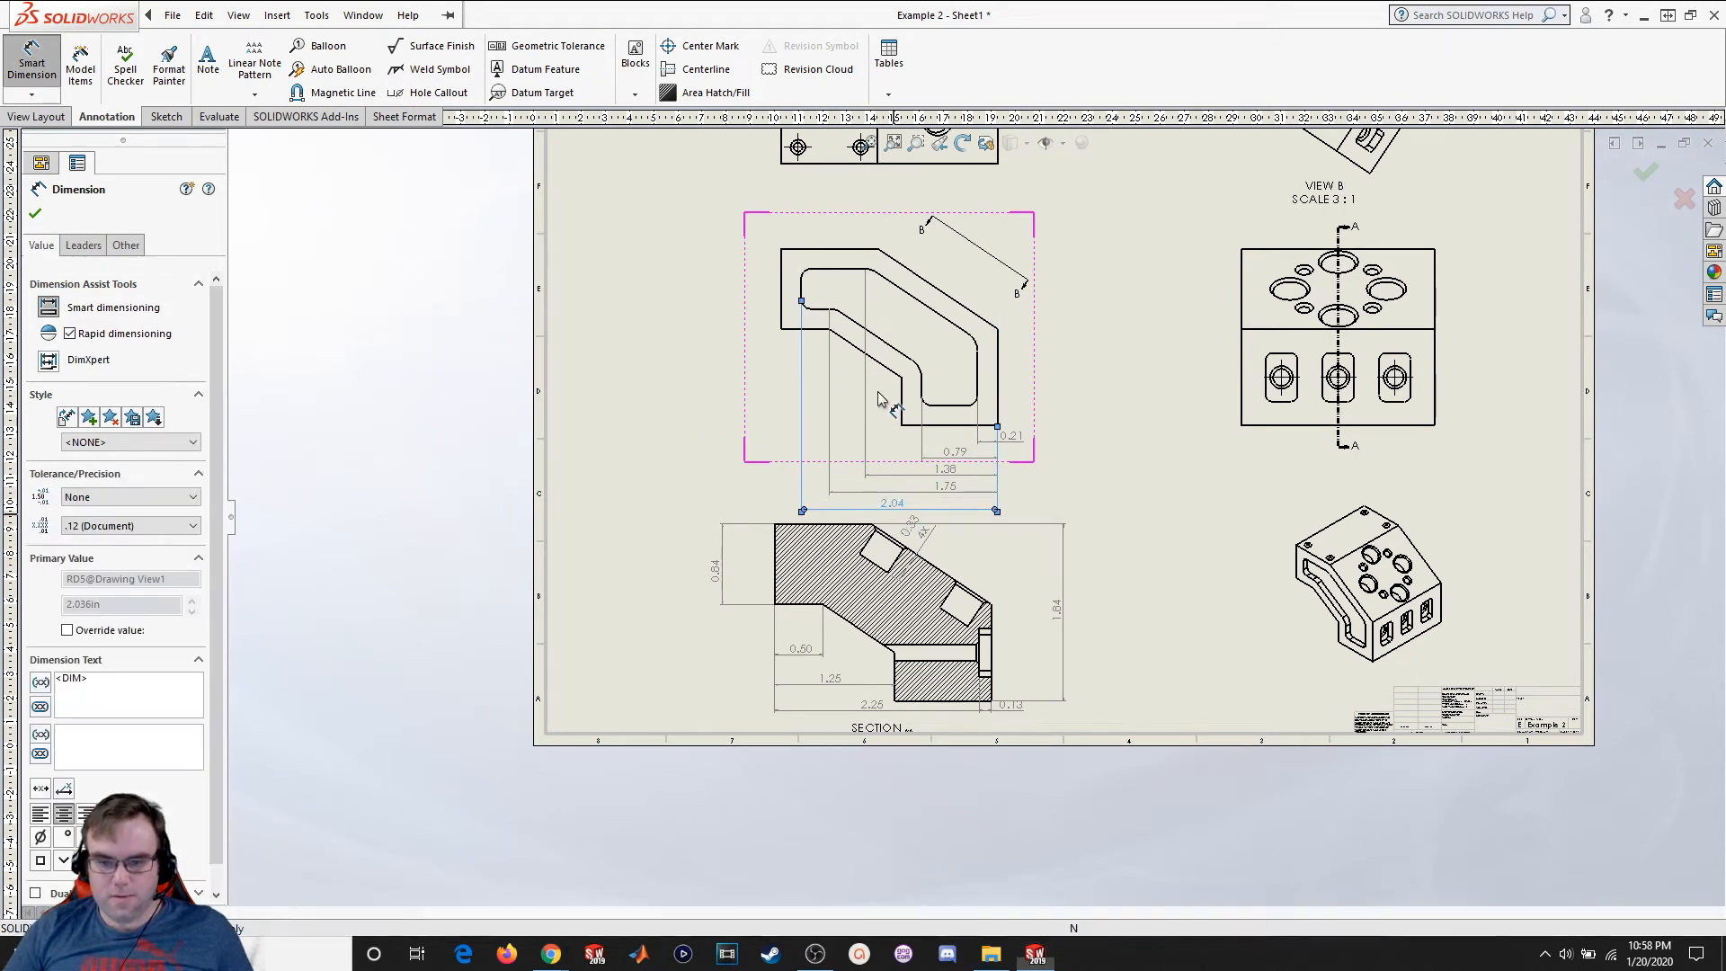
click(35, 216)
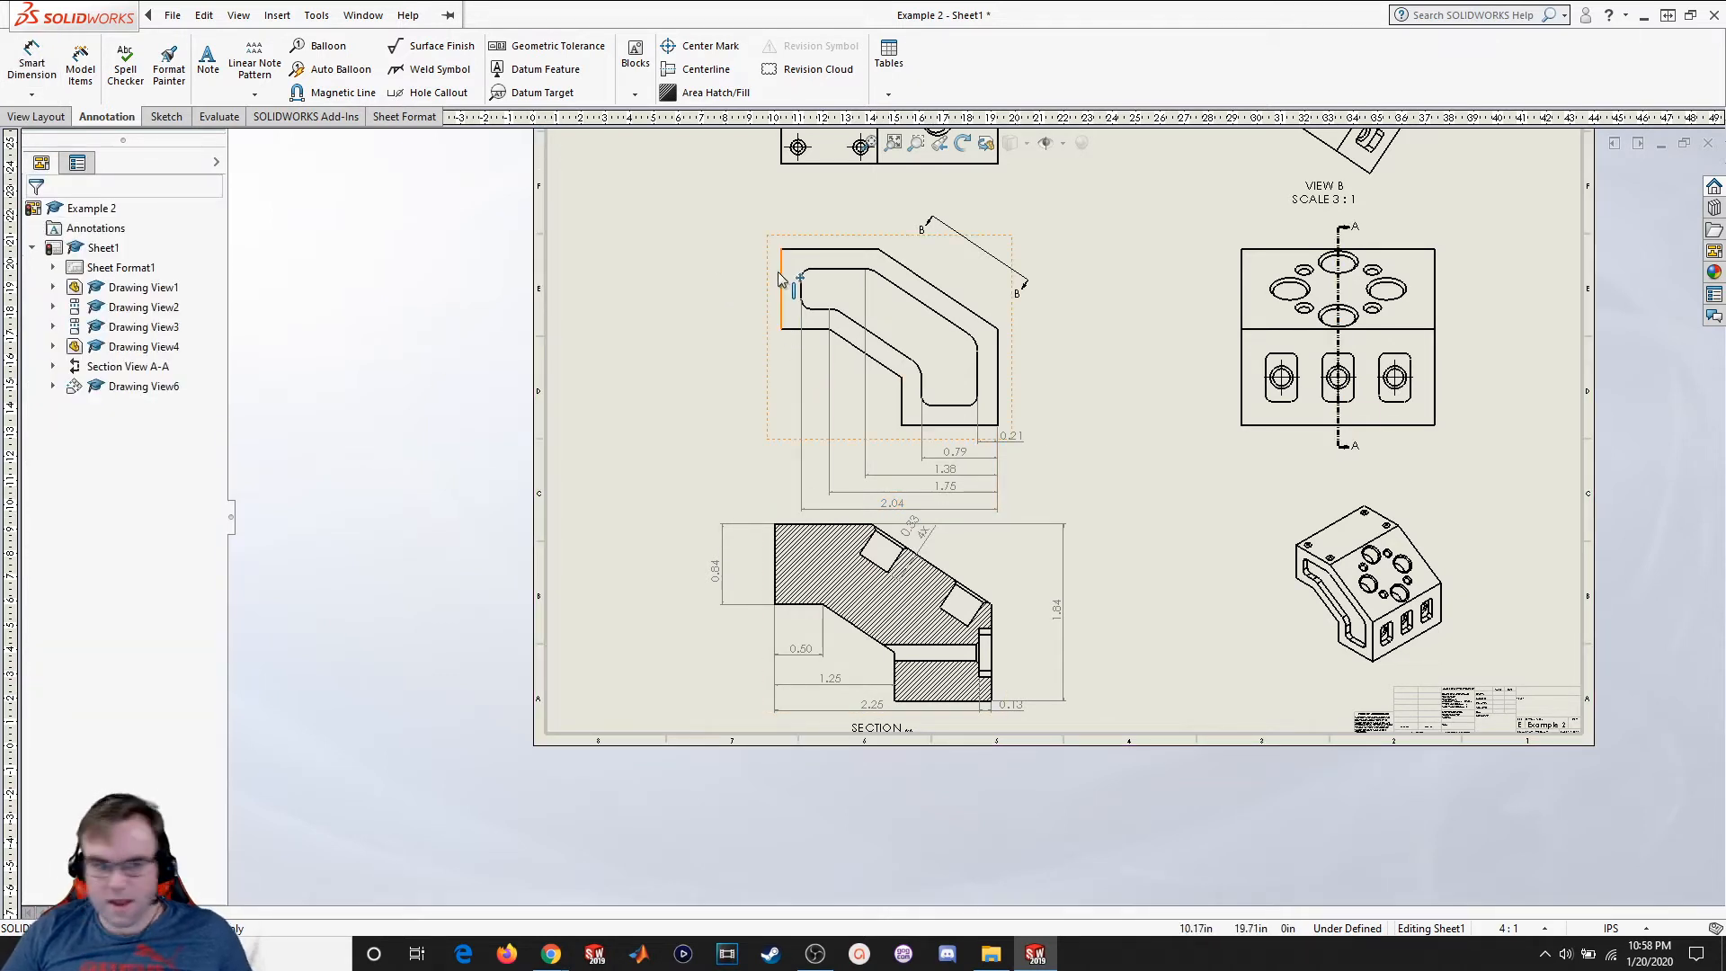
Dimension the vertical distances from the profile view's bottom edge to the slot's bottom side and lower inner bend point, stacked left of the view
click(31, 63)
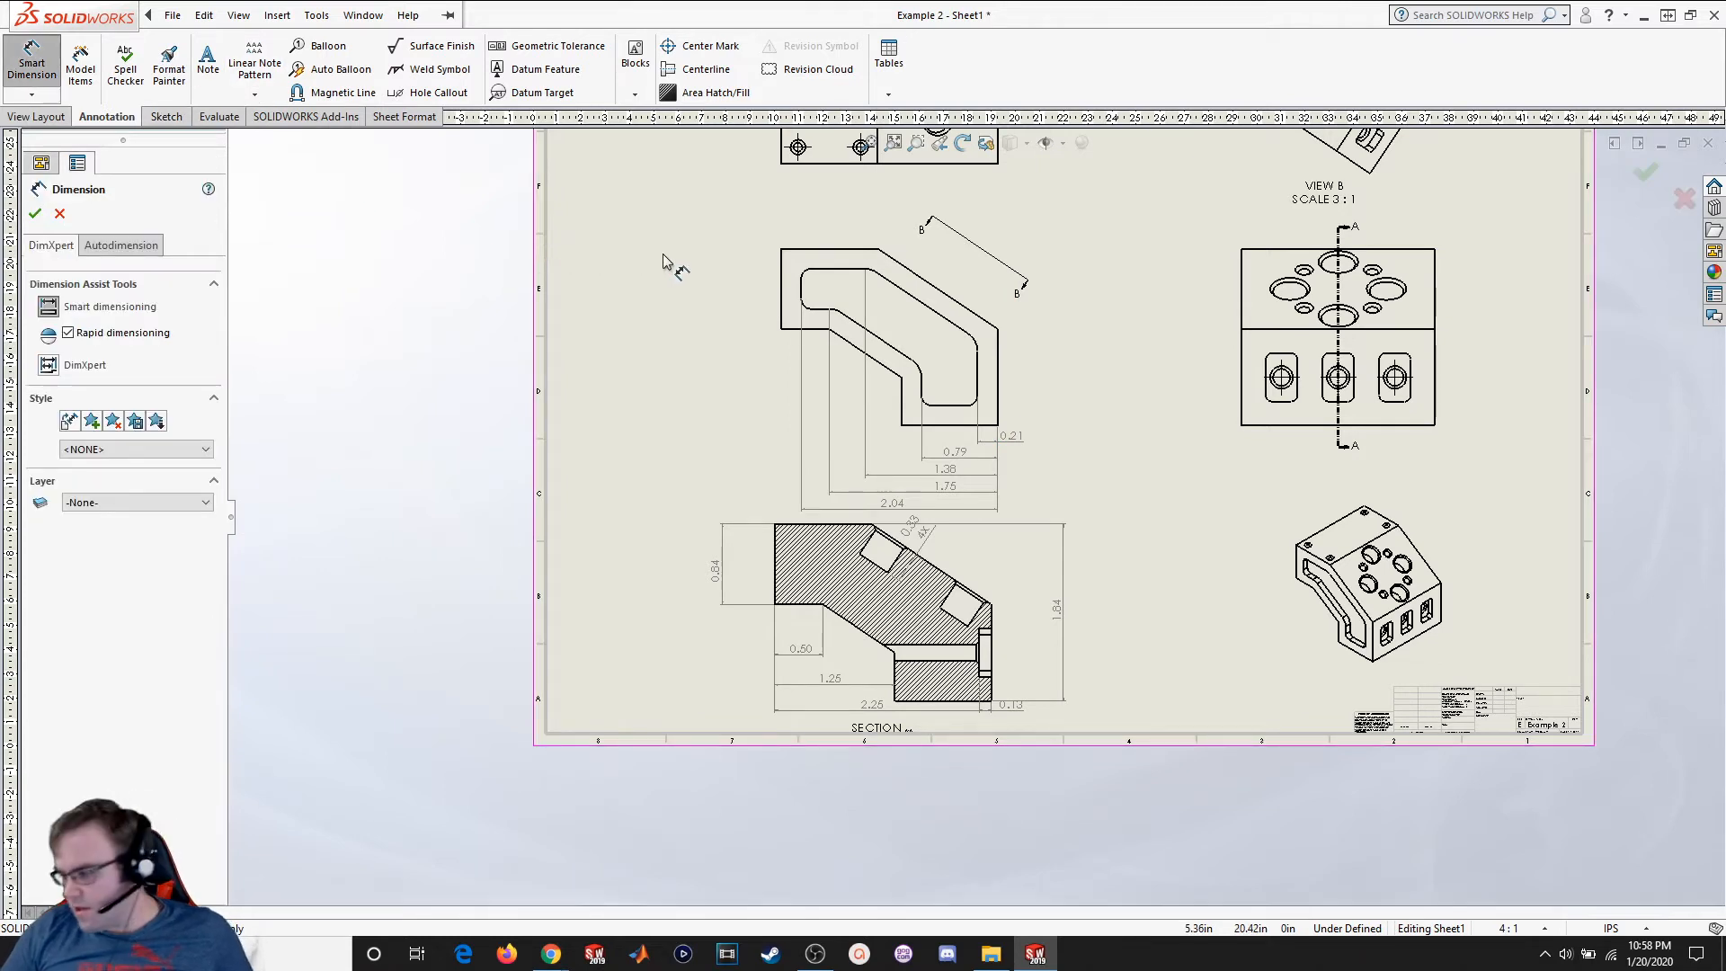
click(935, 426)
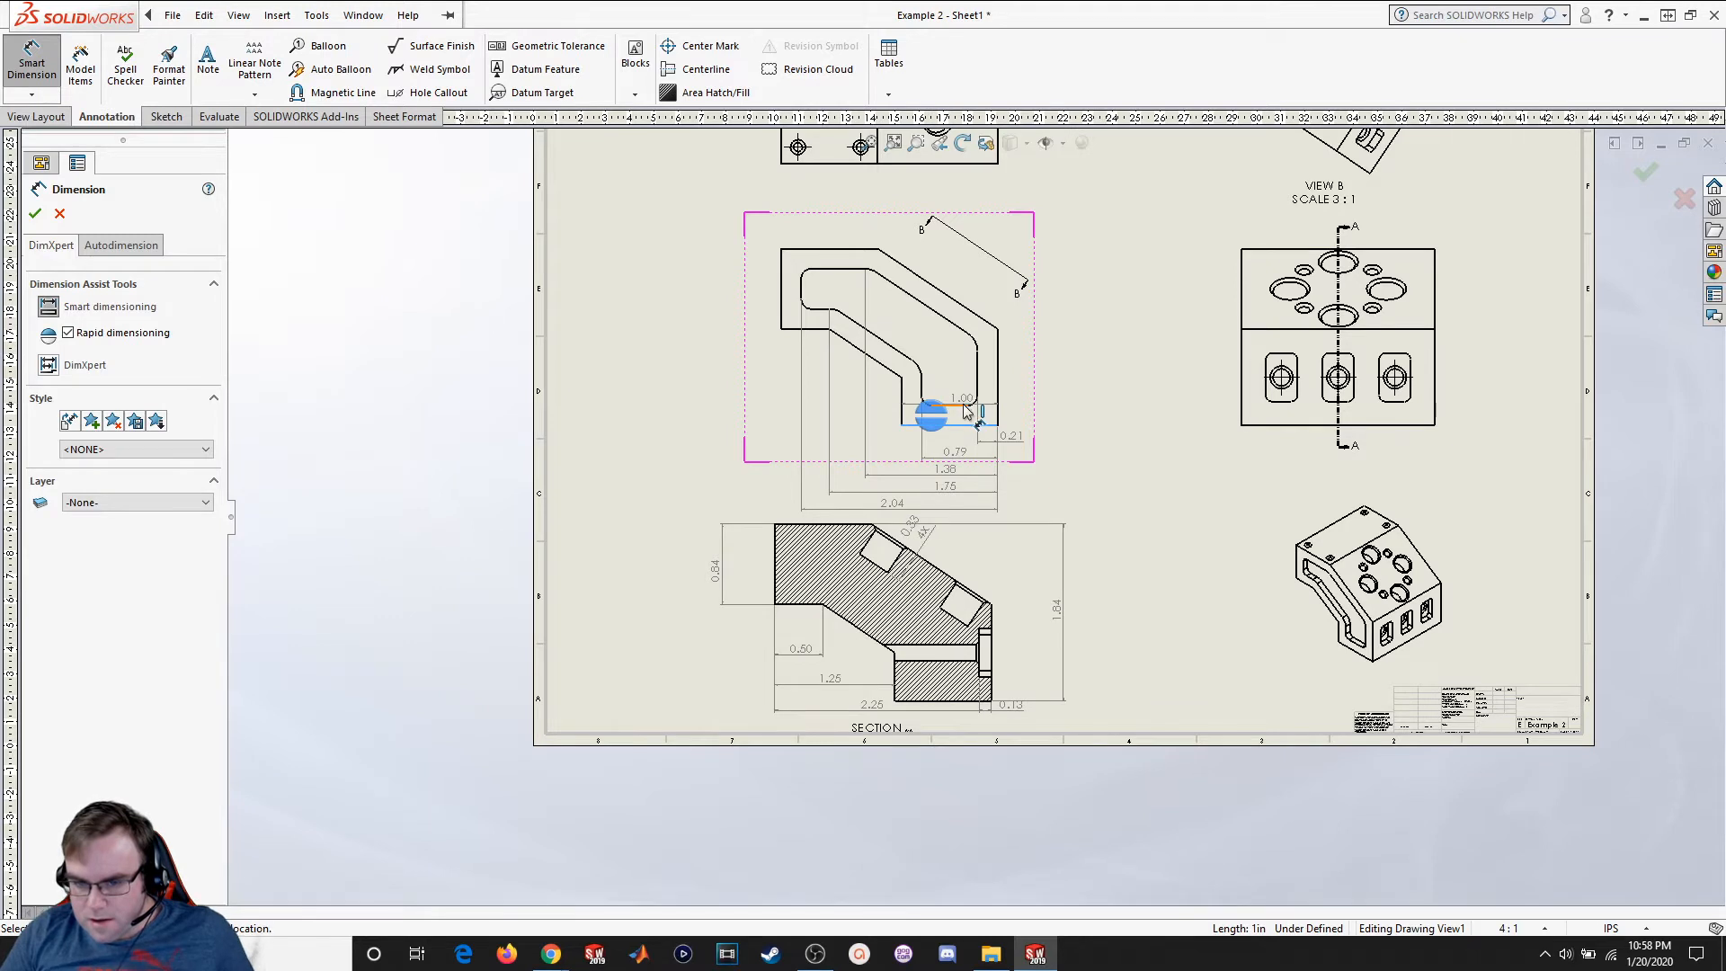
click(963, 406)
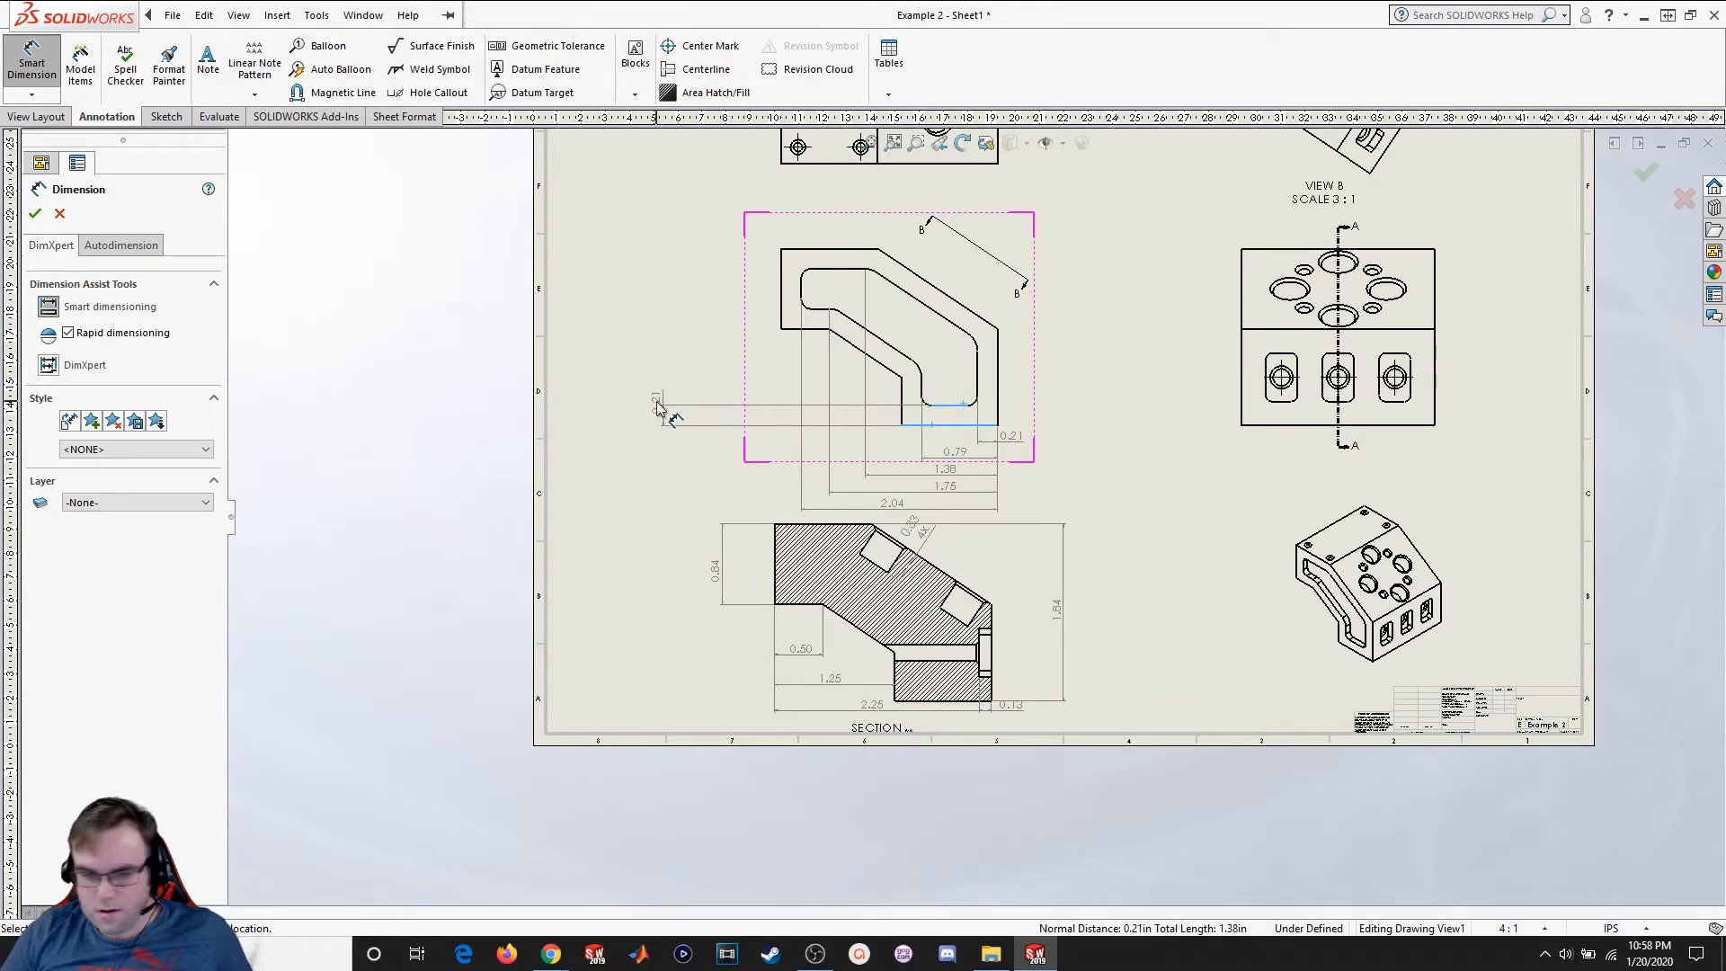
click(680, 421)
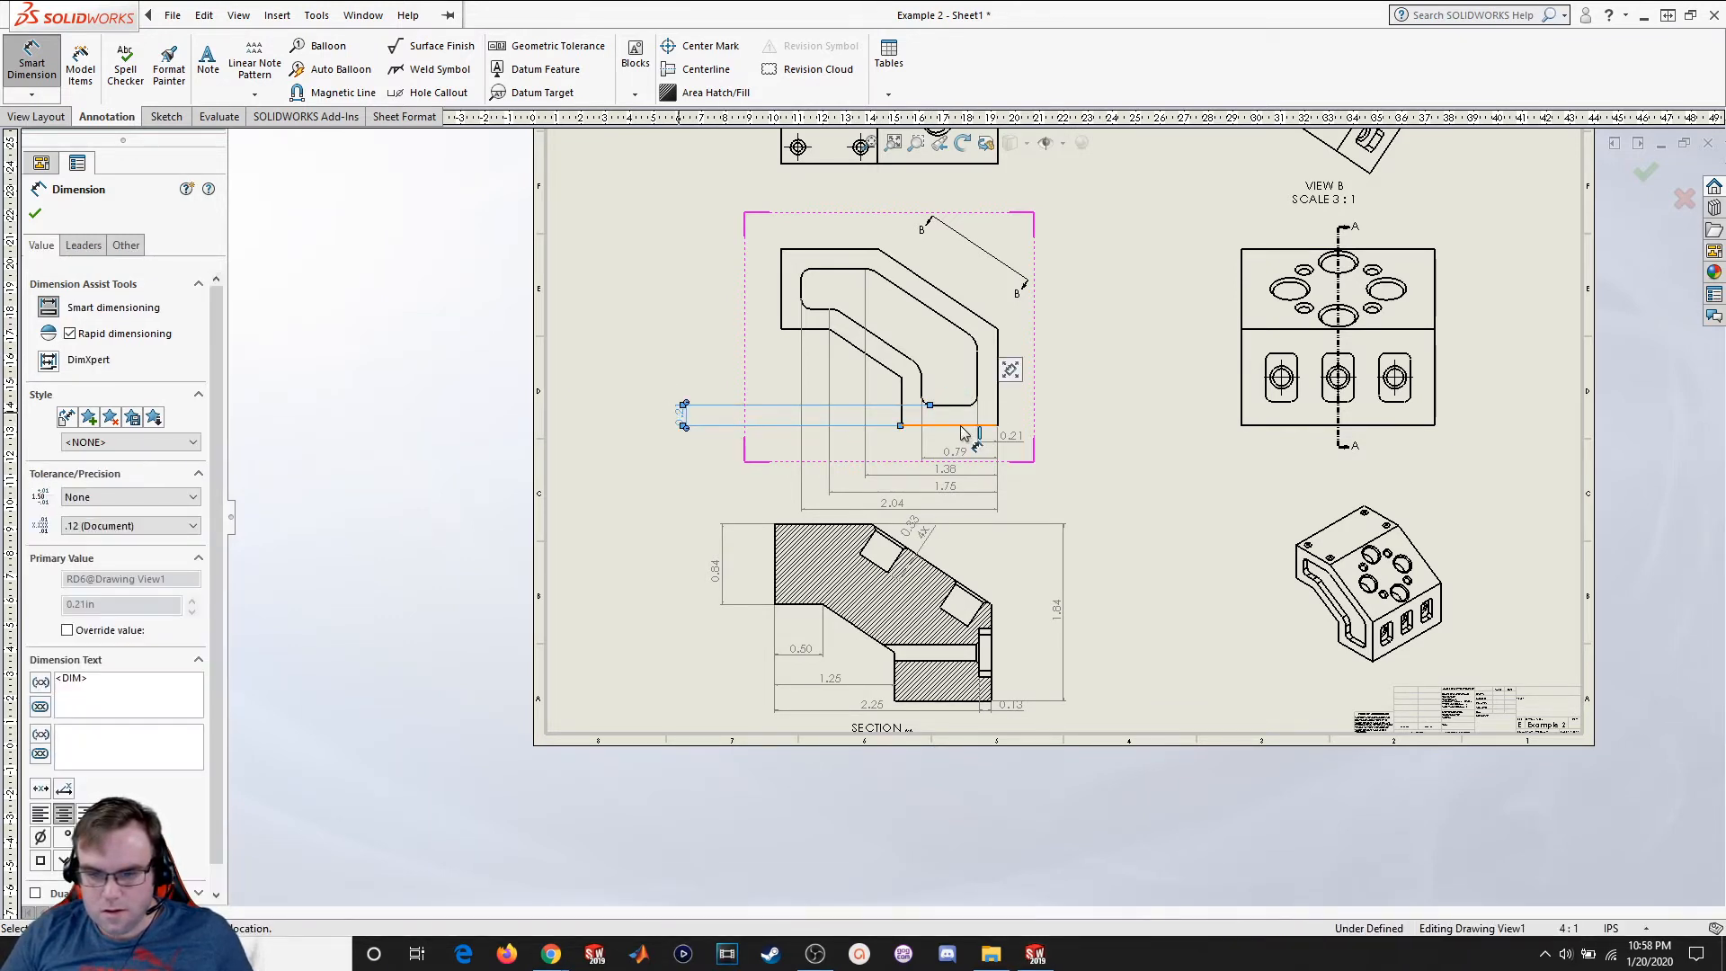
click(951, 425)
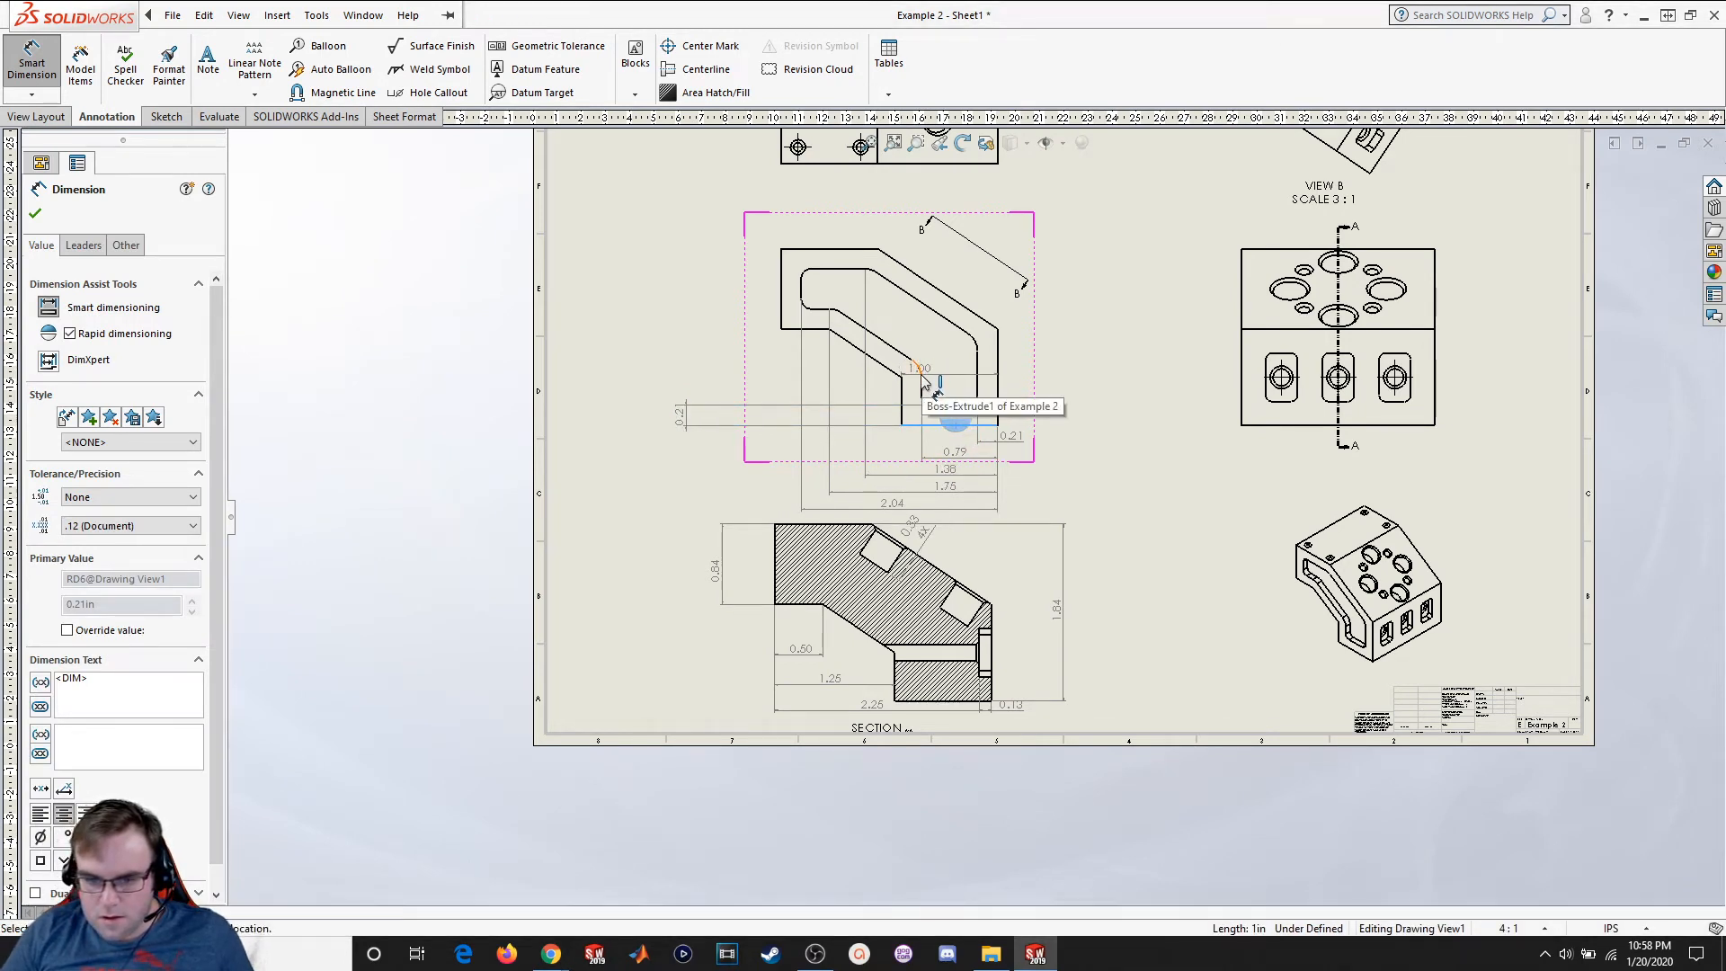
click(922, 378)
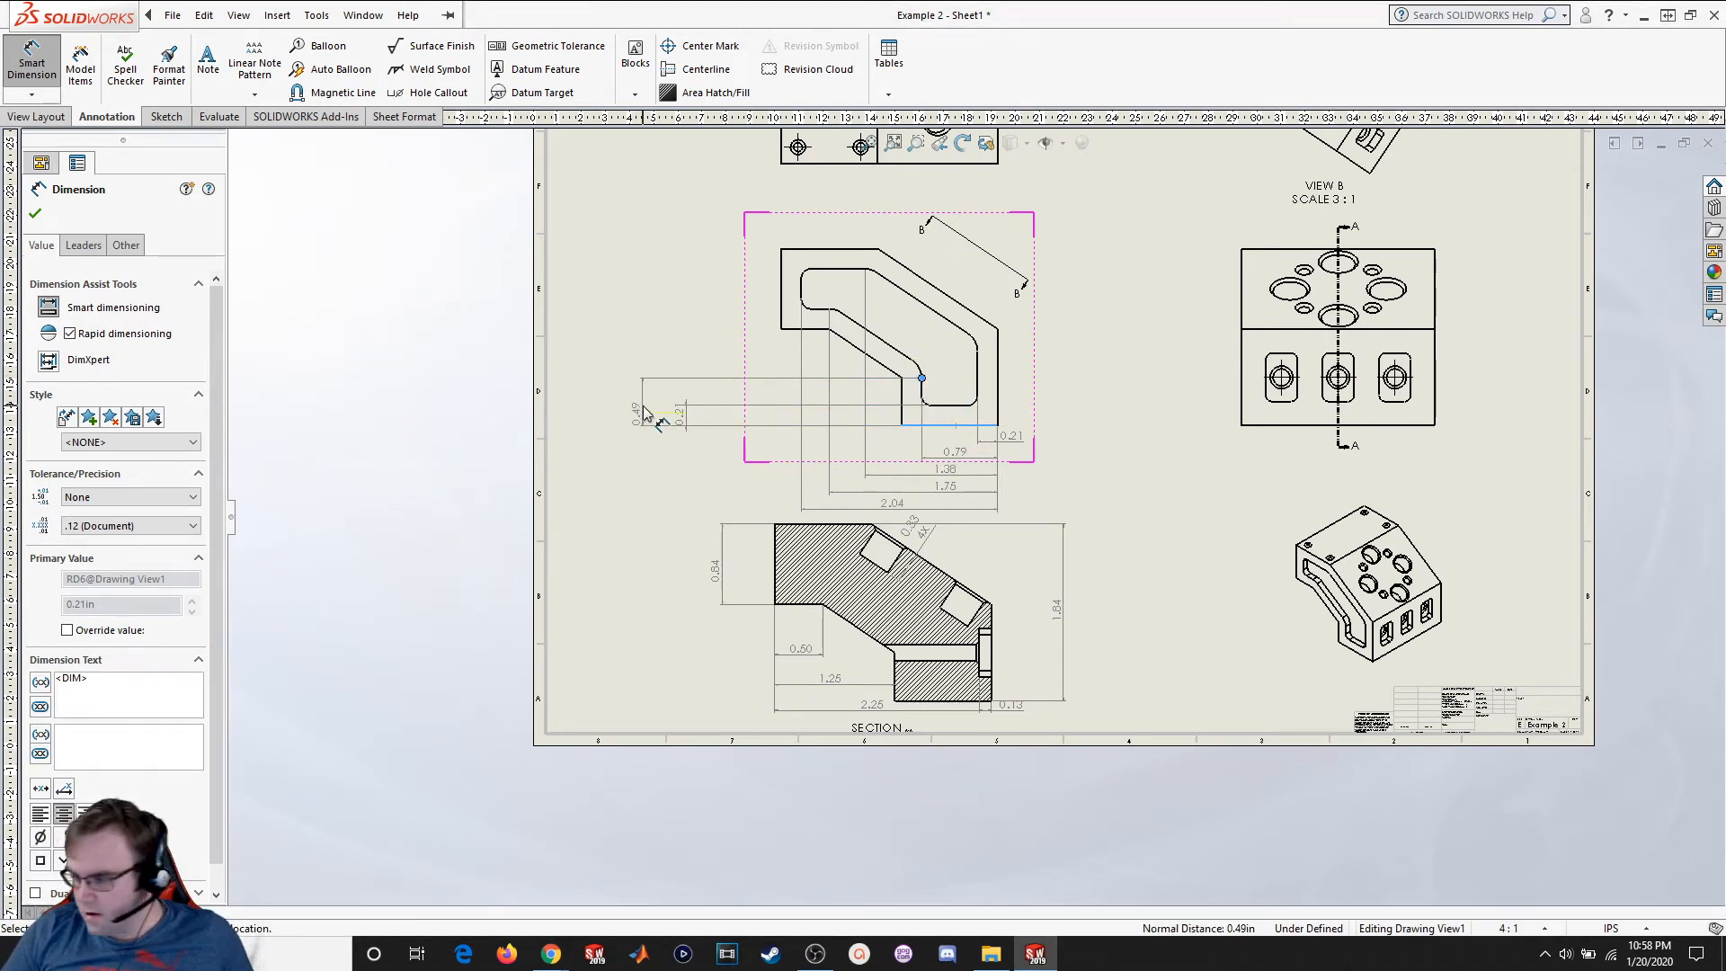
click(639, 413)
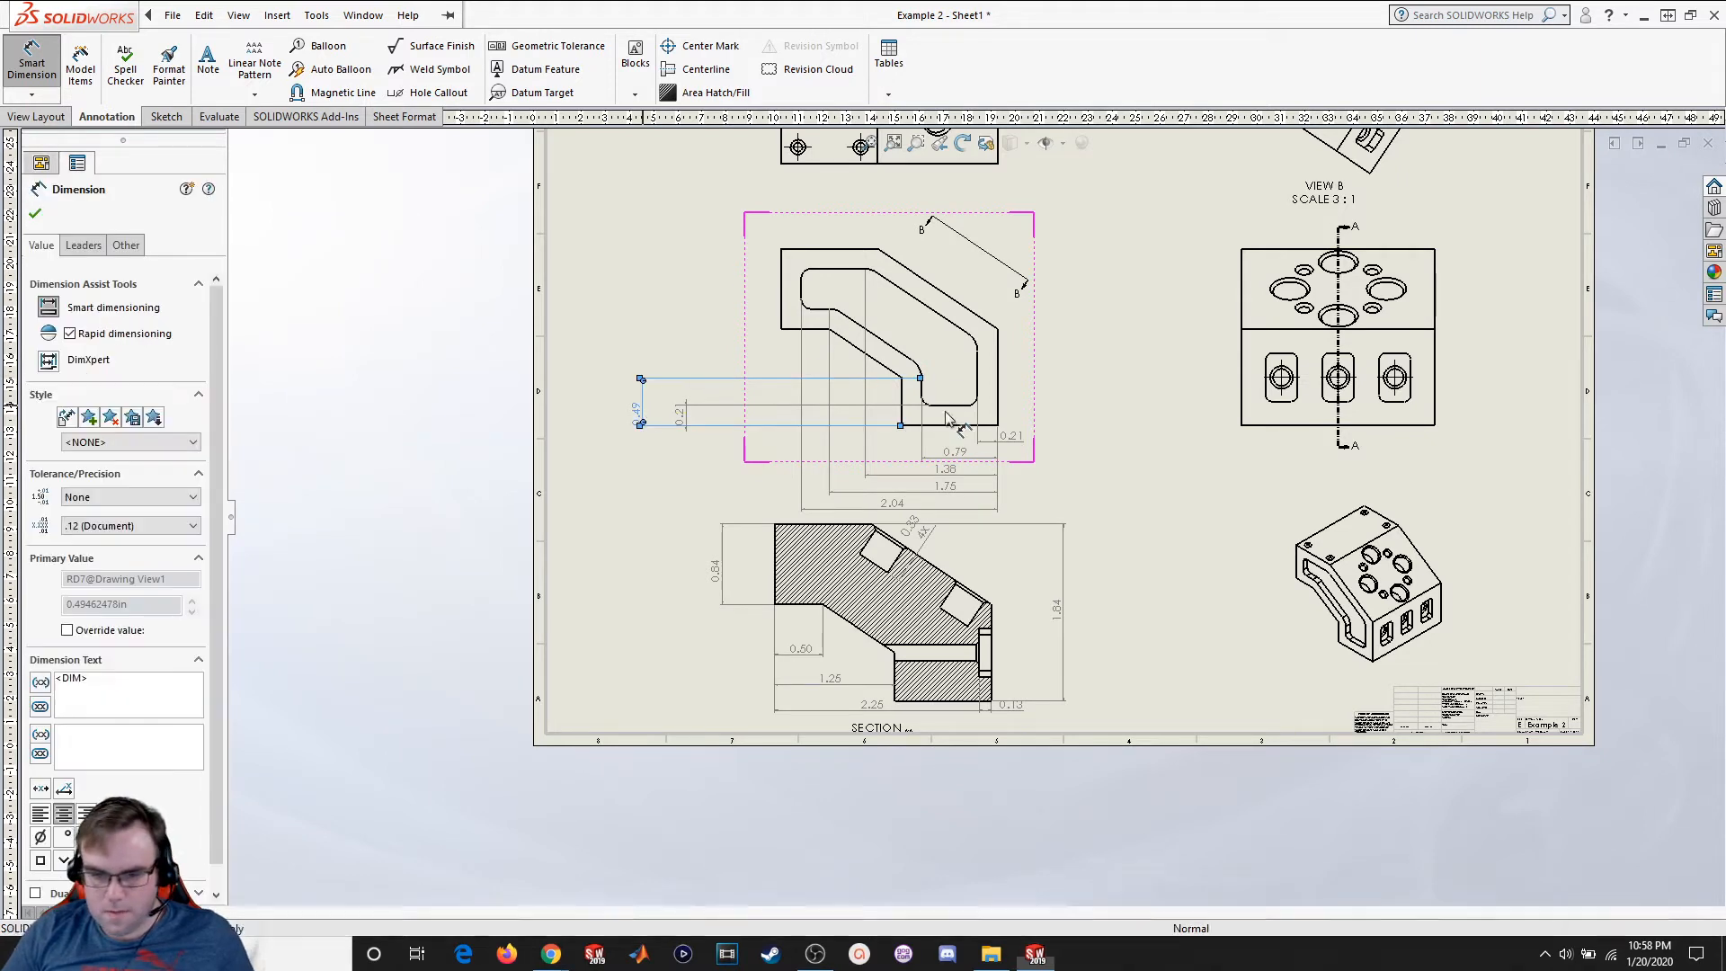
click(941, 432)
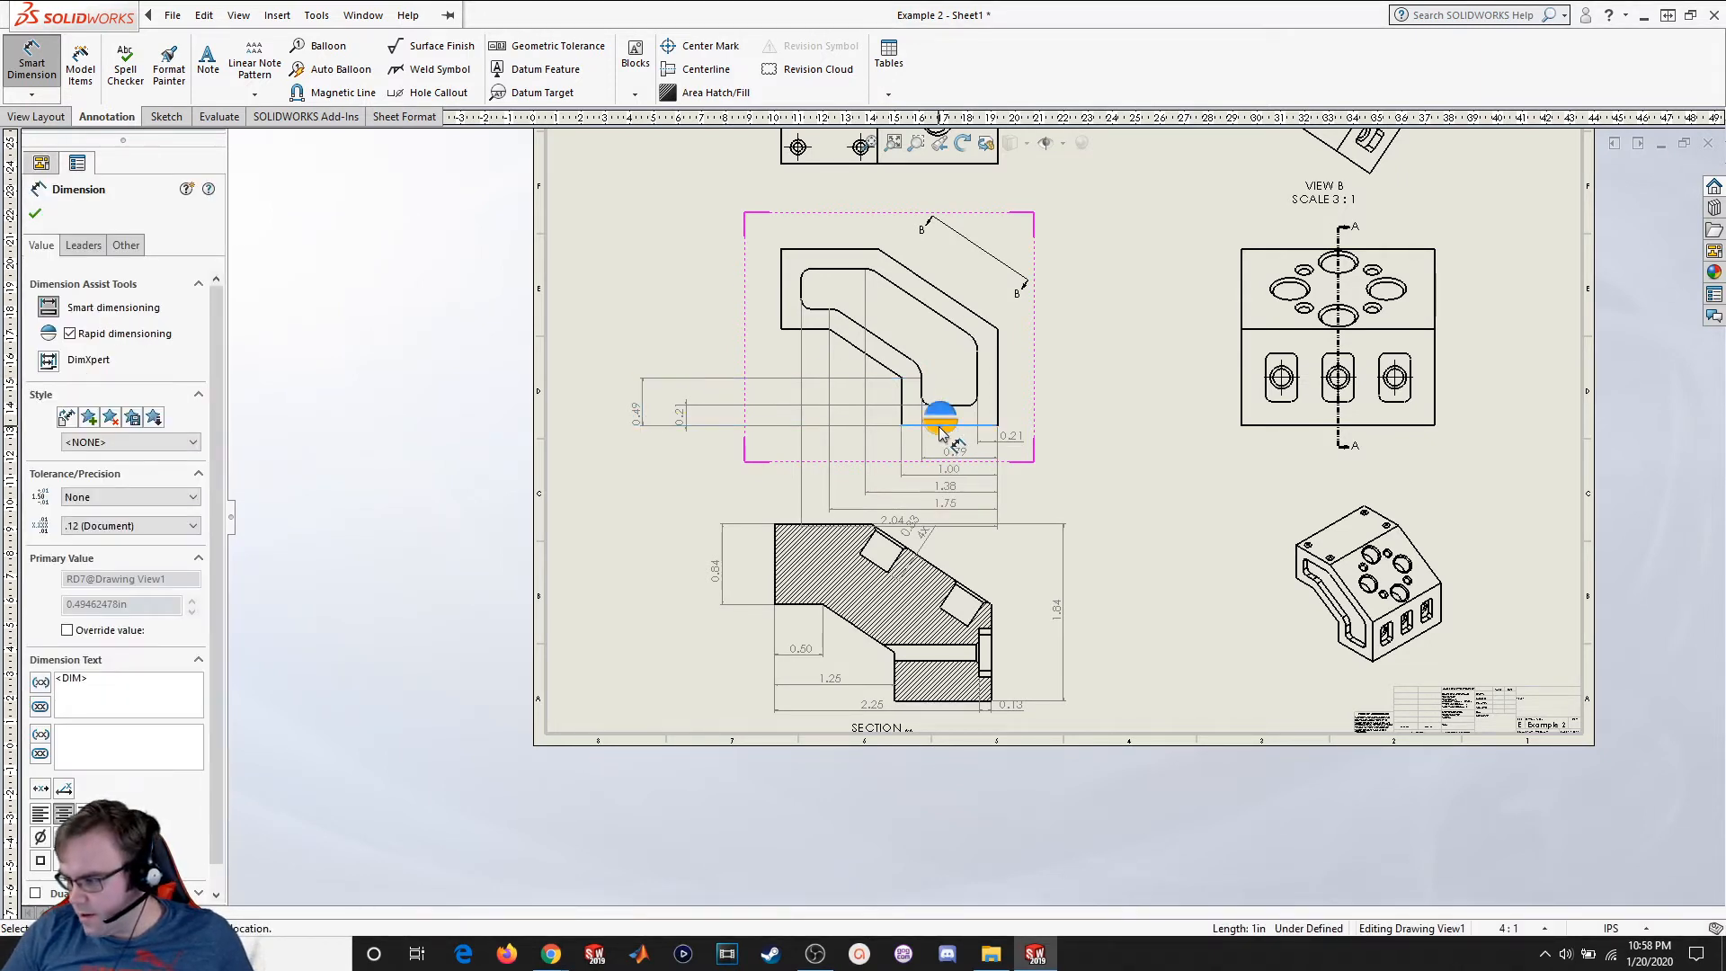
click(980, 354)
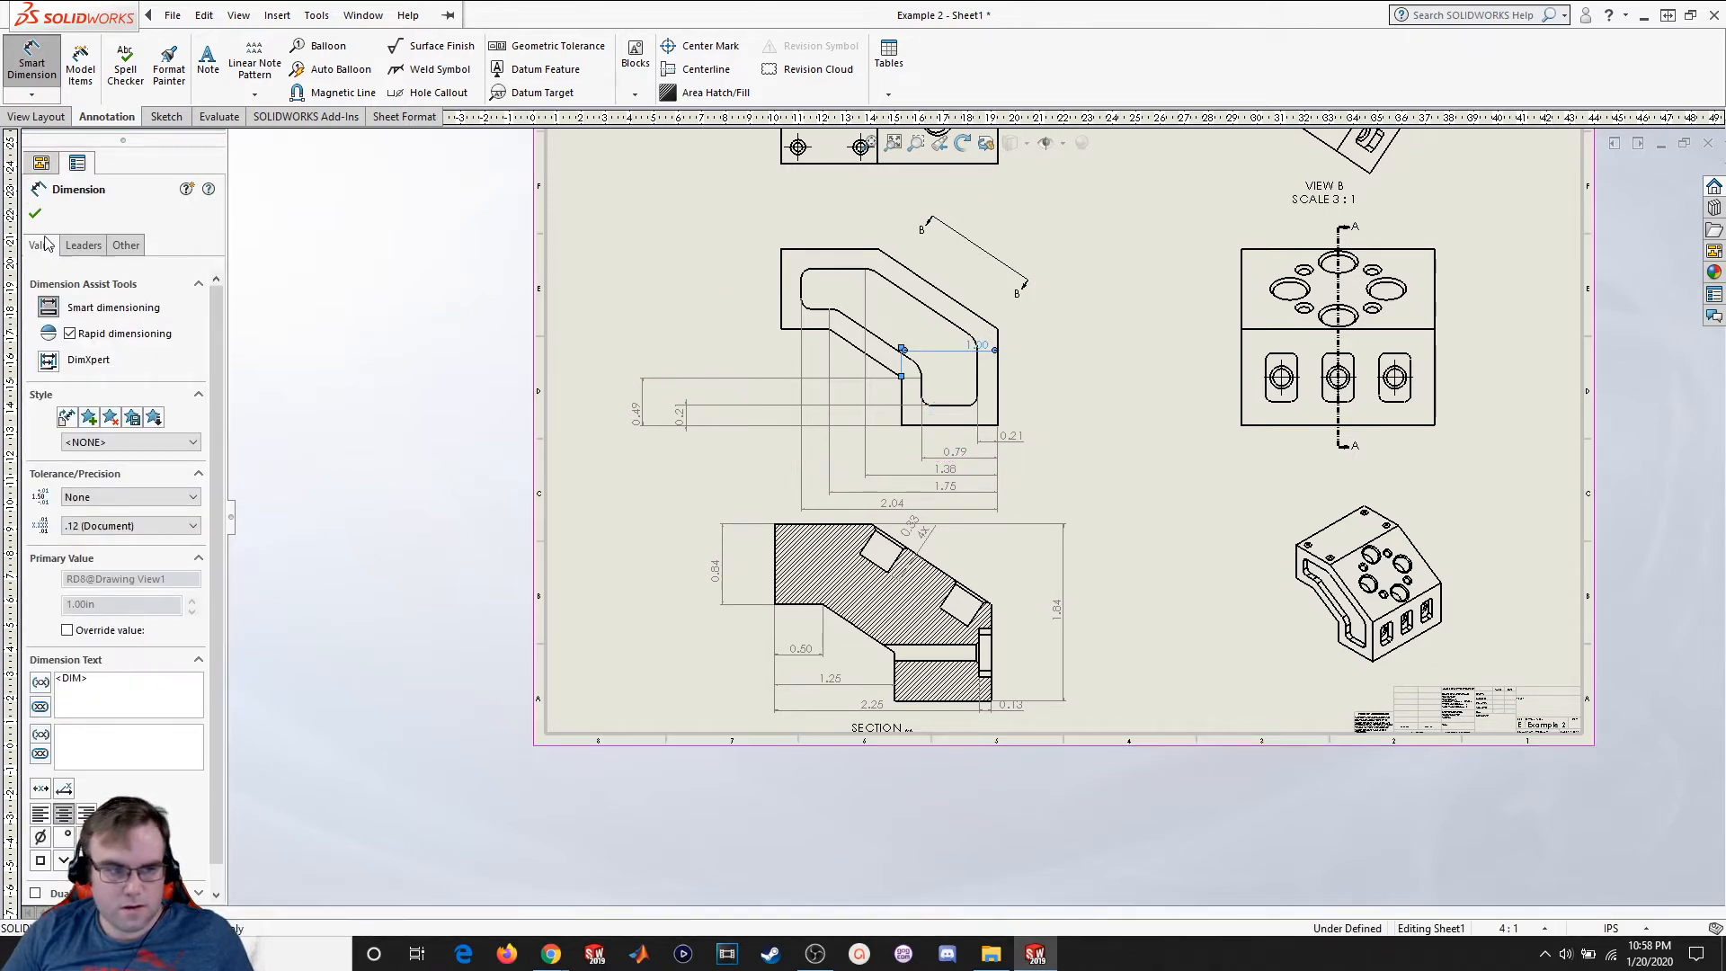
click(36, 216)
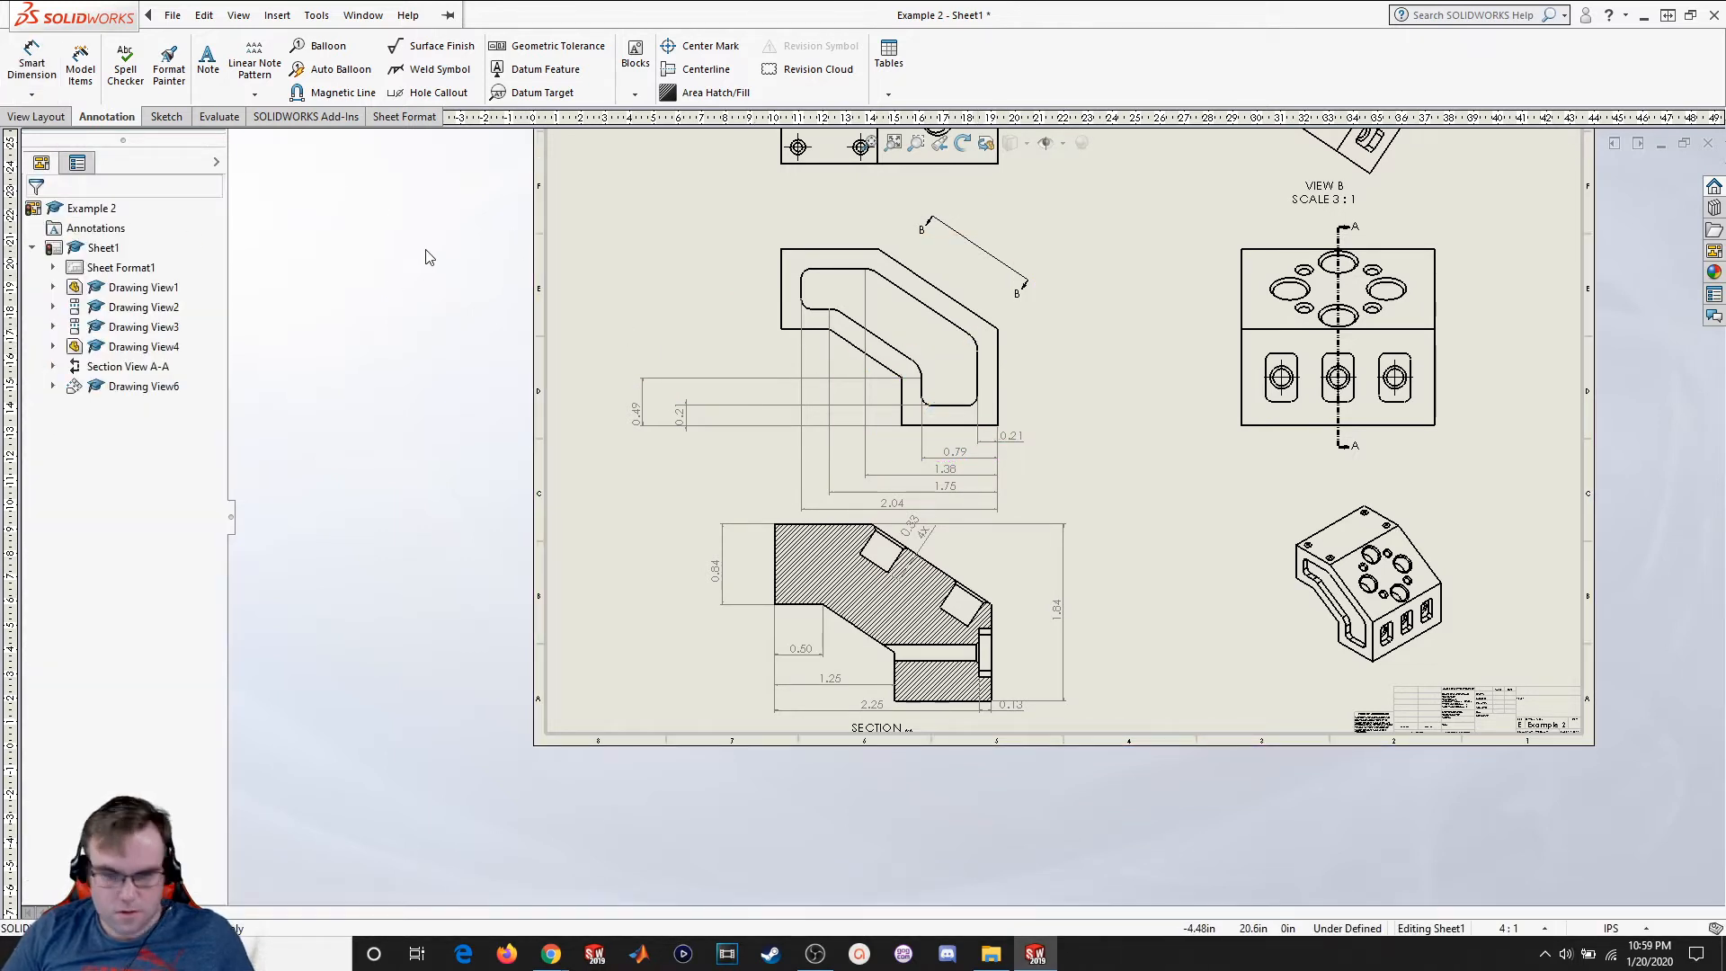
Dimension the vertical distances from the profile view's bottom edge to the slot's right outer bend point and upper-left section's lower side, stacked further left
click(31, 62)
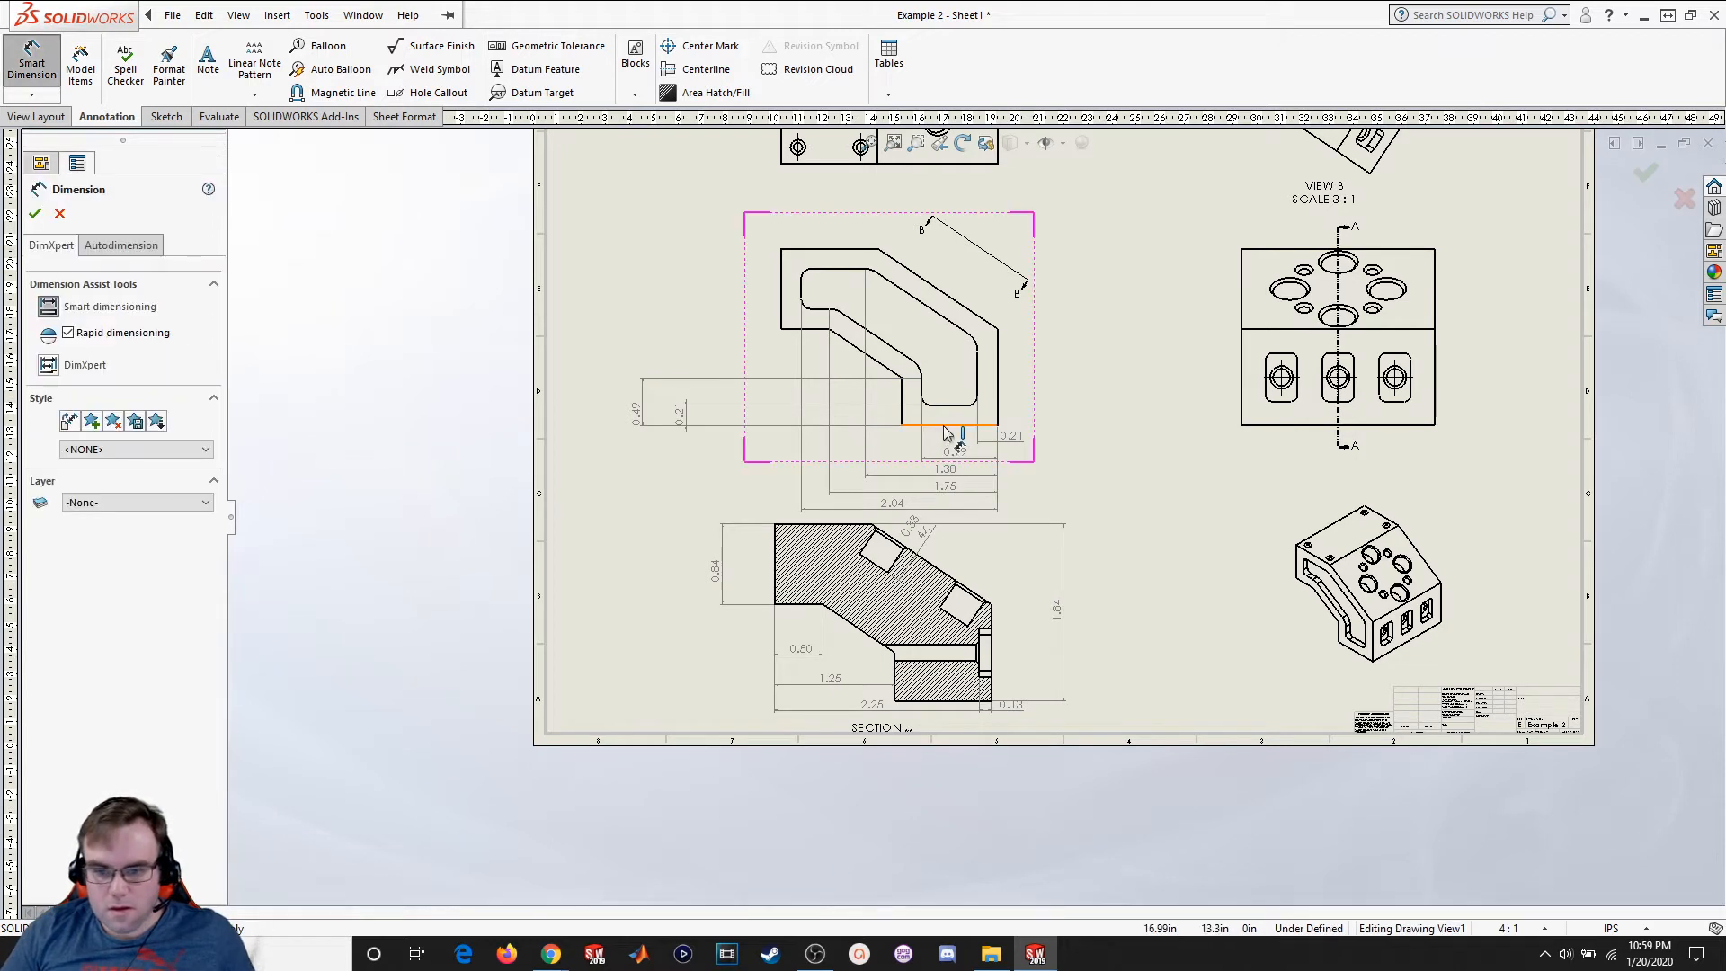
click(977, 351)
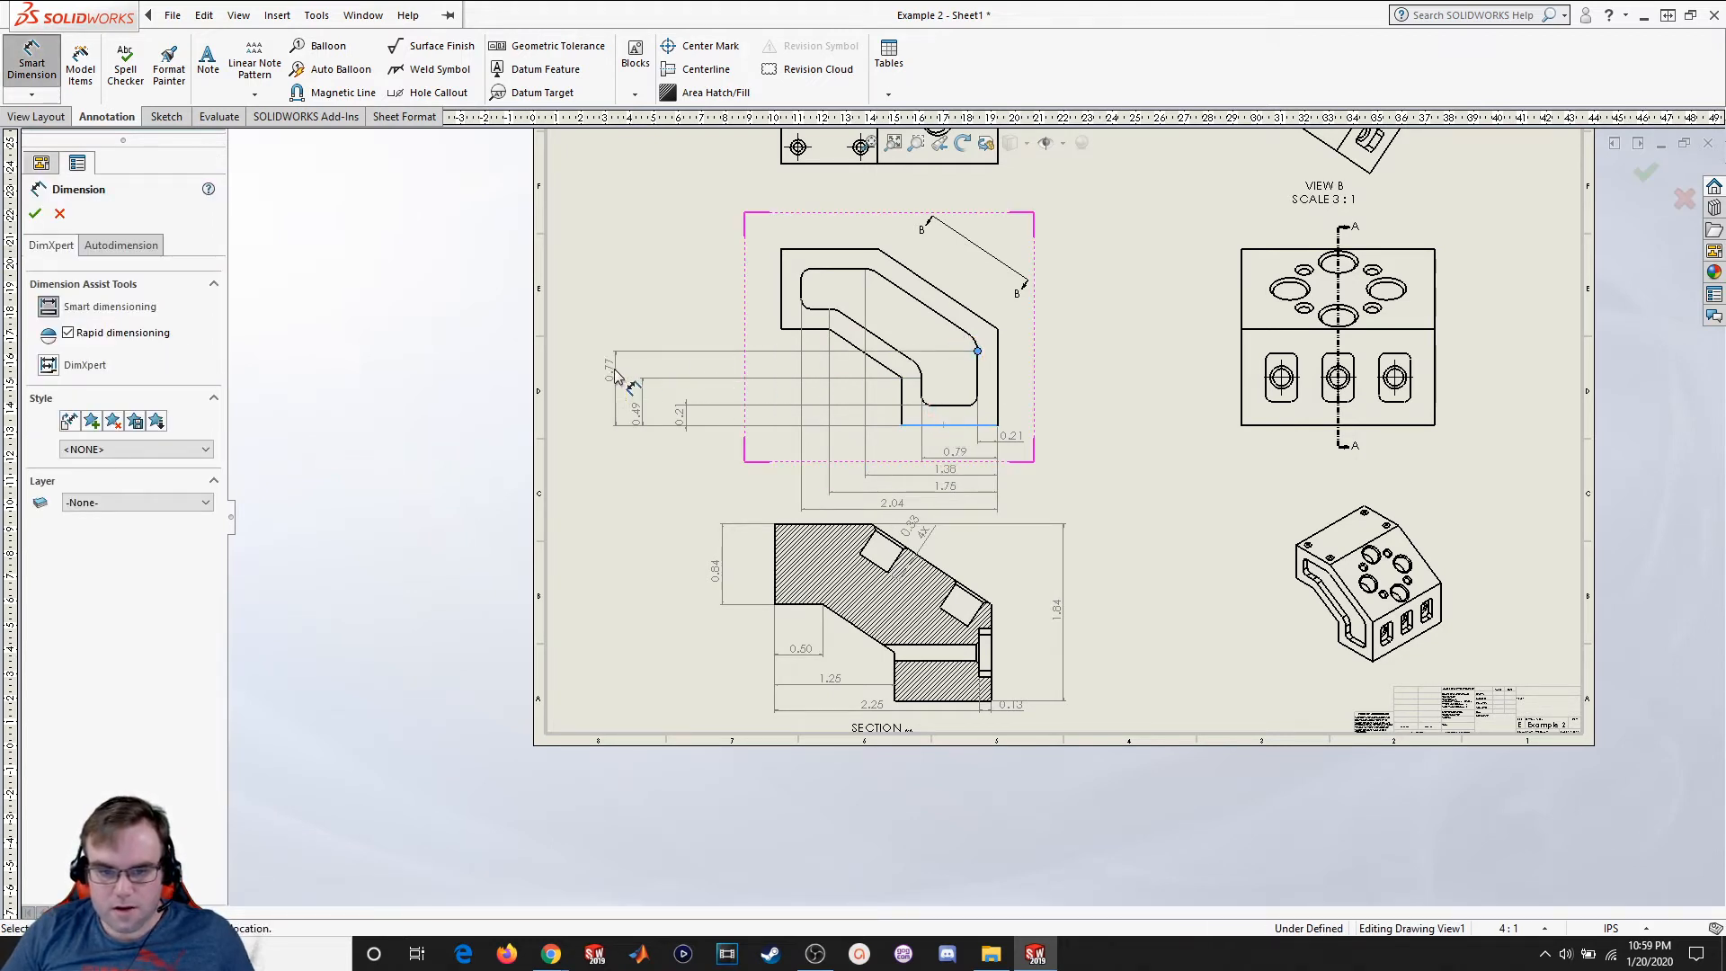
click(600, 359)
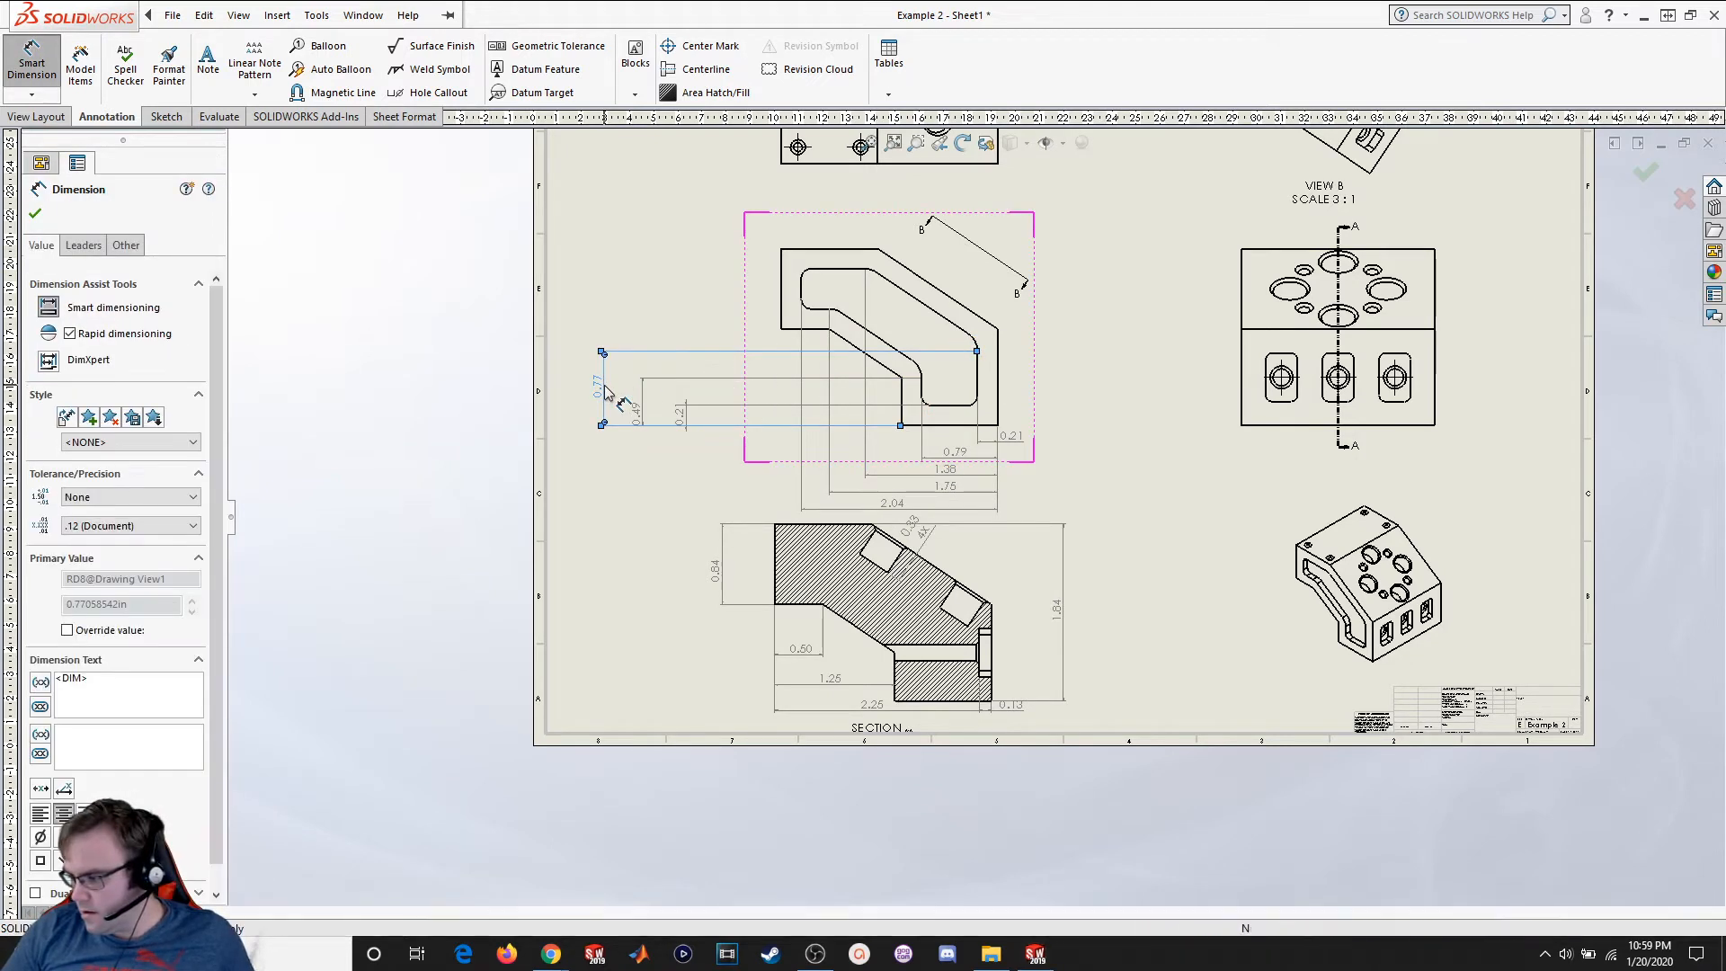
click(926, 424)
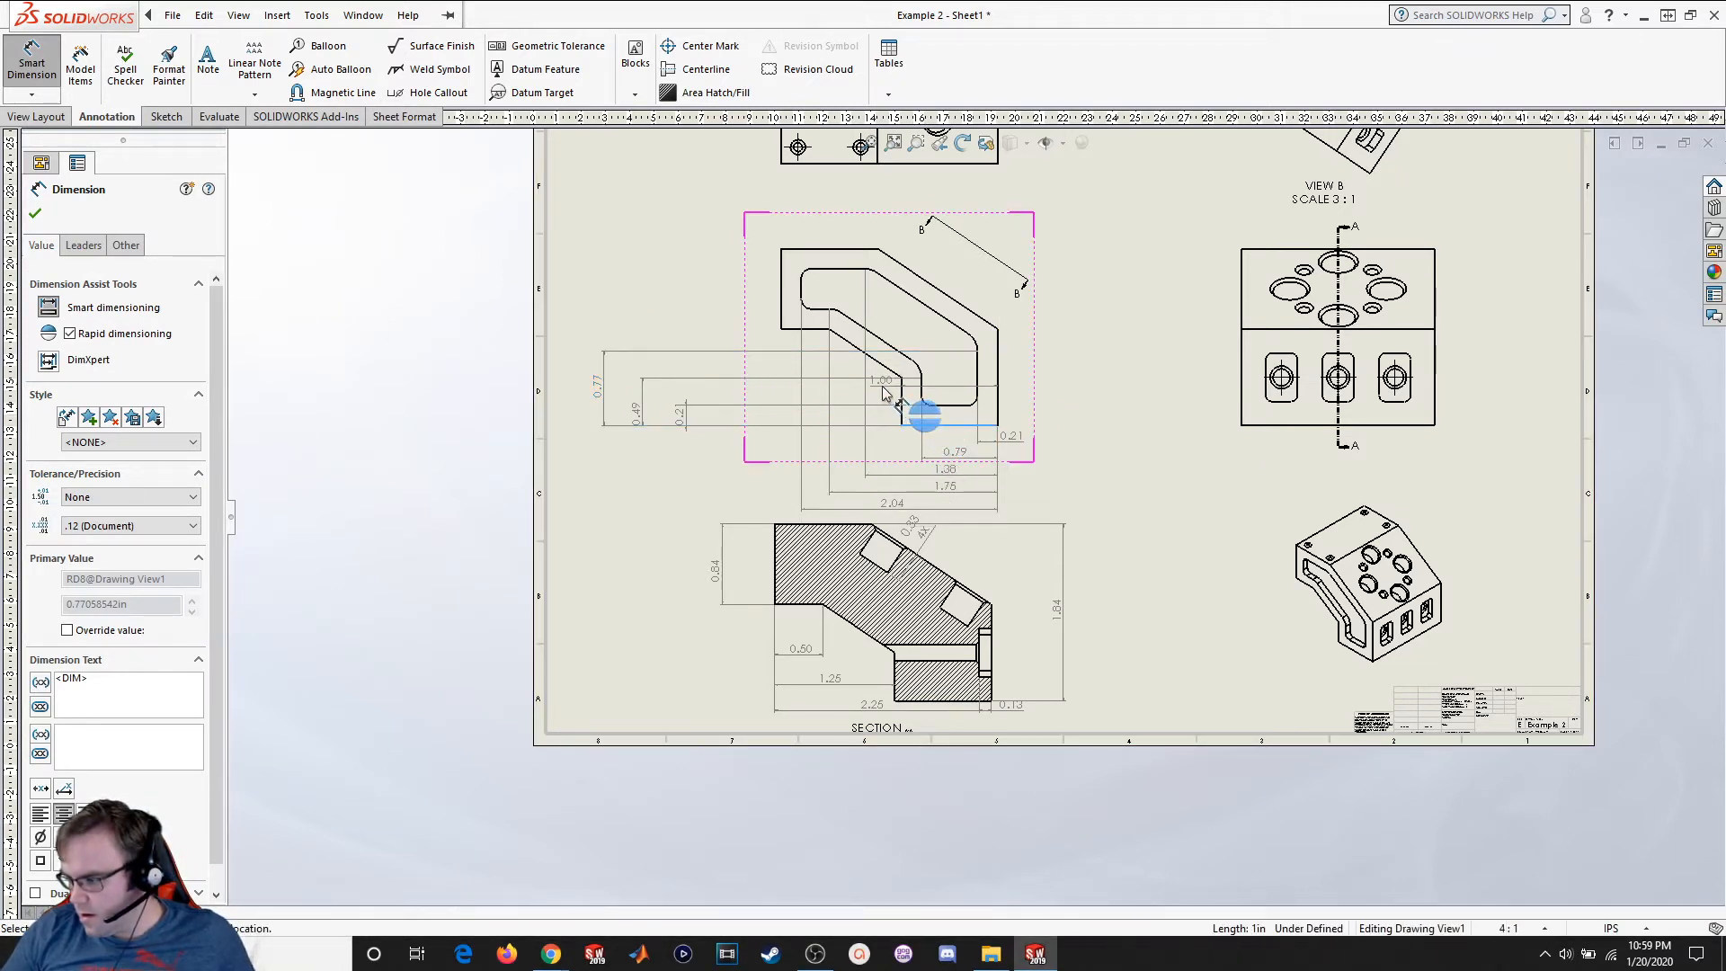
click(816, 313)
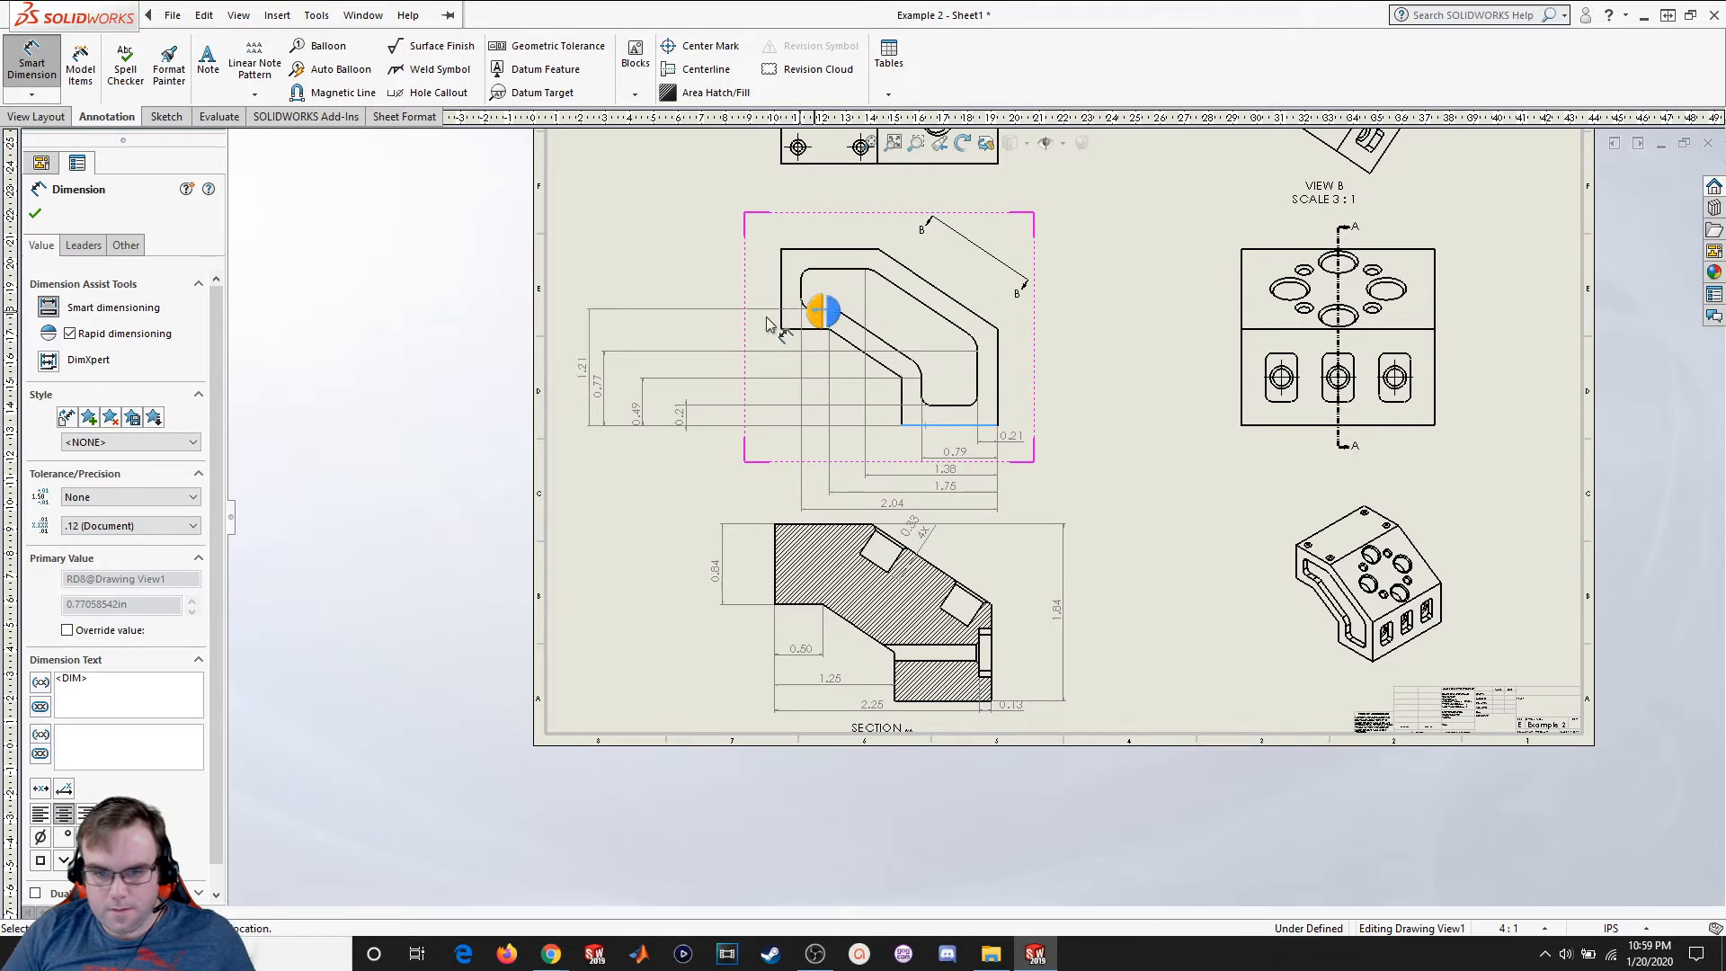
click(575, 360)
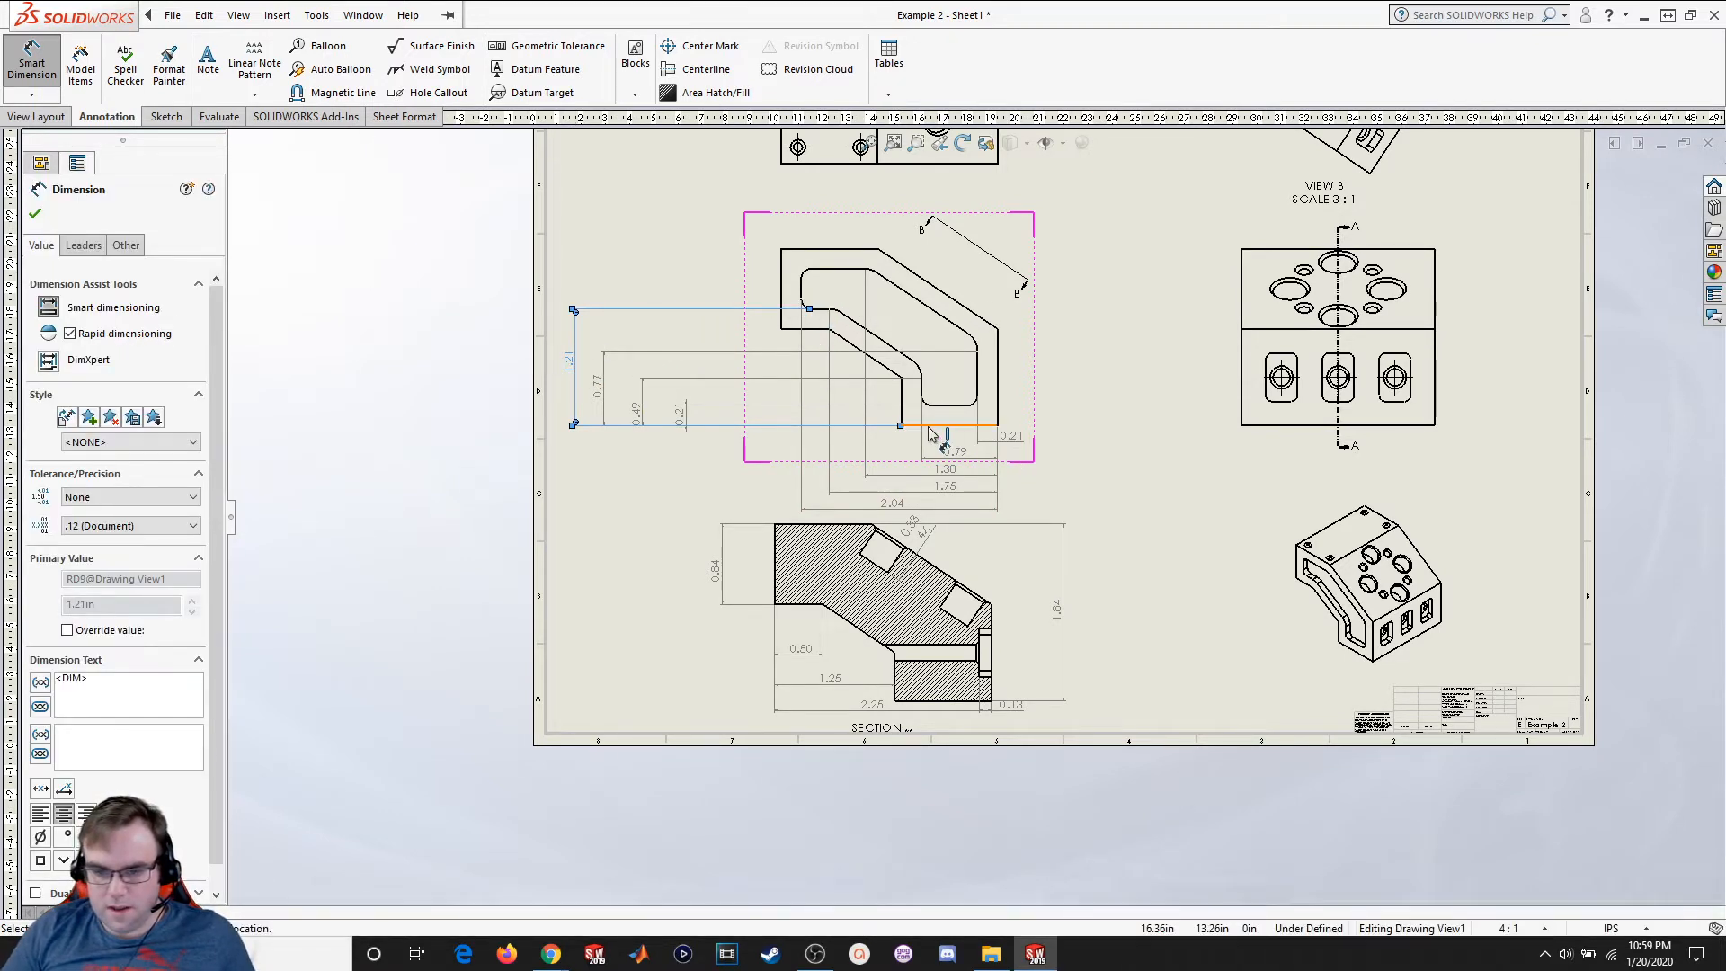
Dimension the vertical distance from the profile view's bottom edge to the slot's top side, outermost in the left stack
click(832, 268)
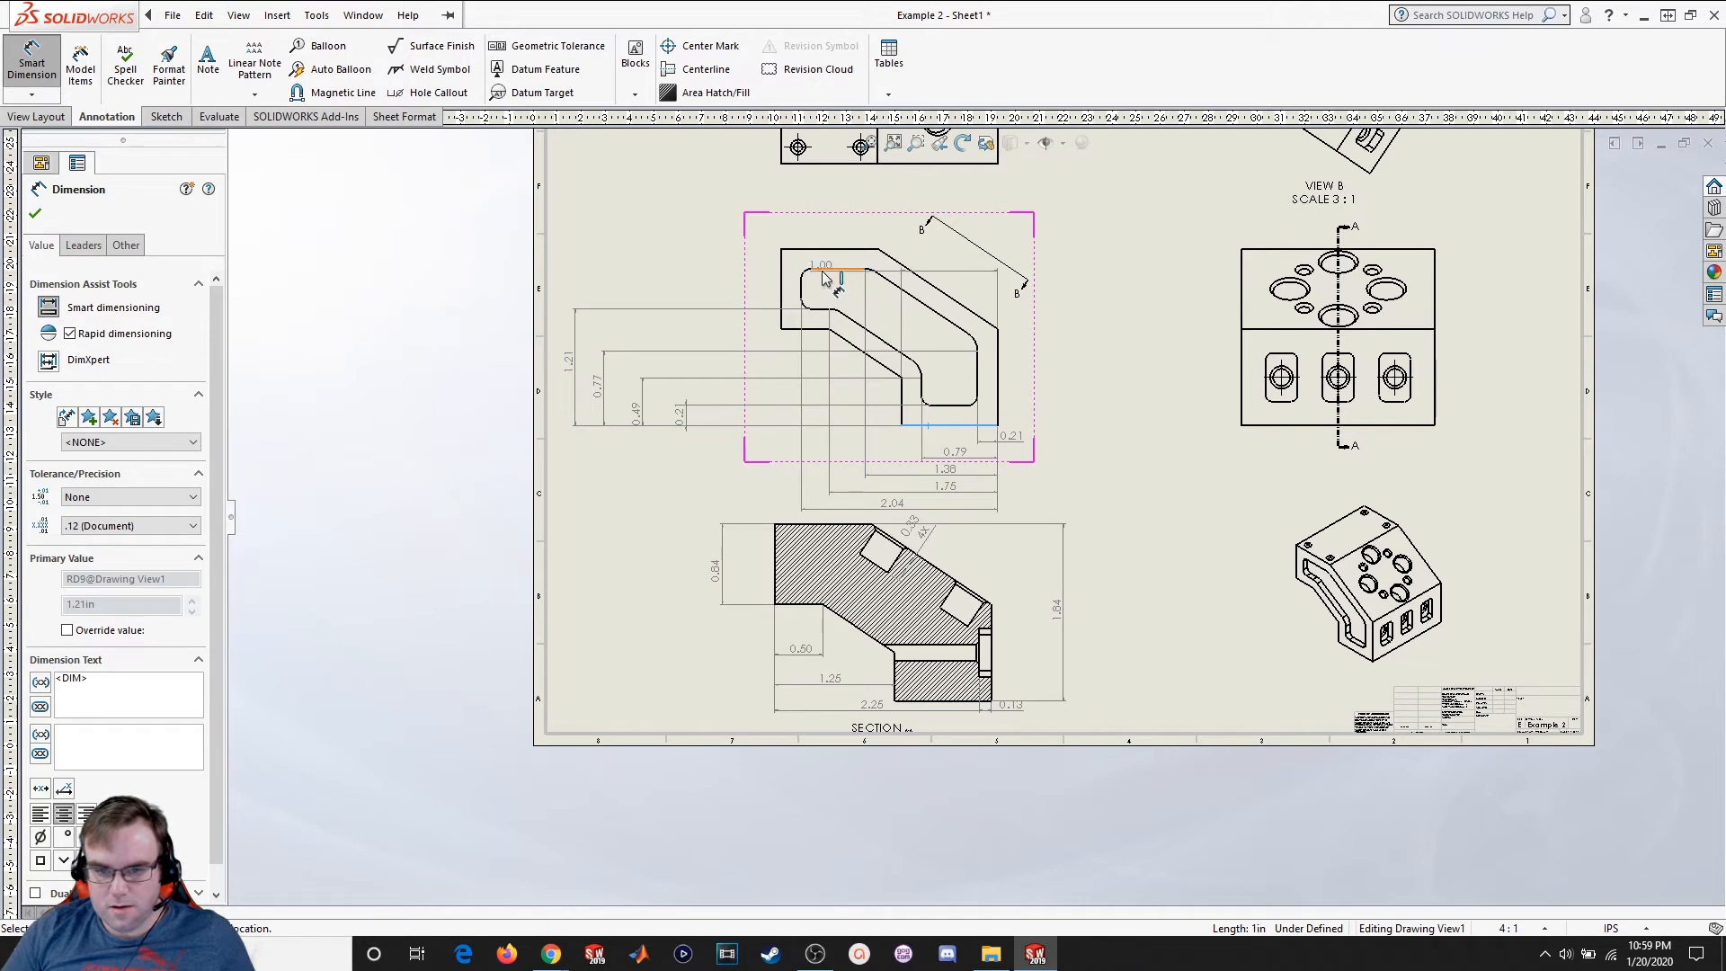
click(550, 323)
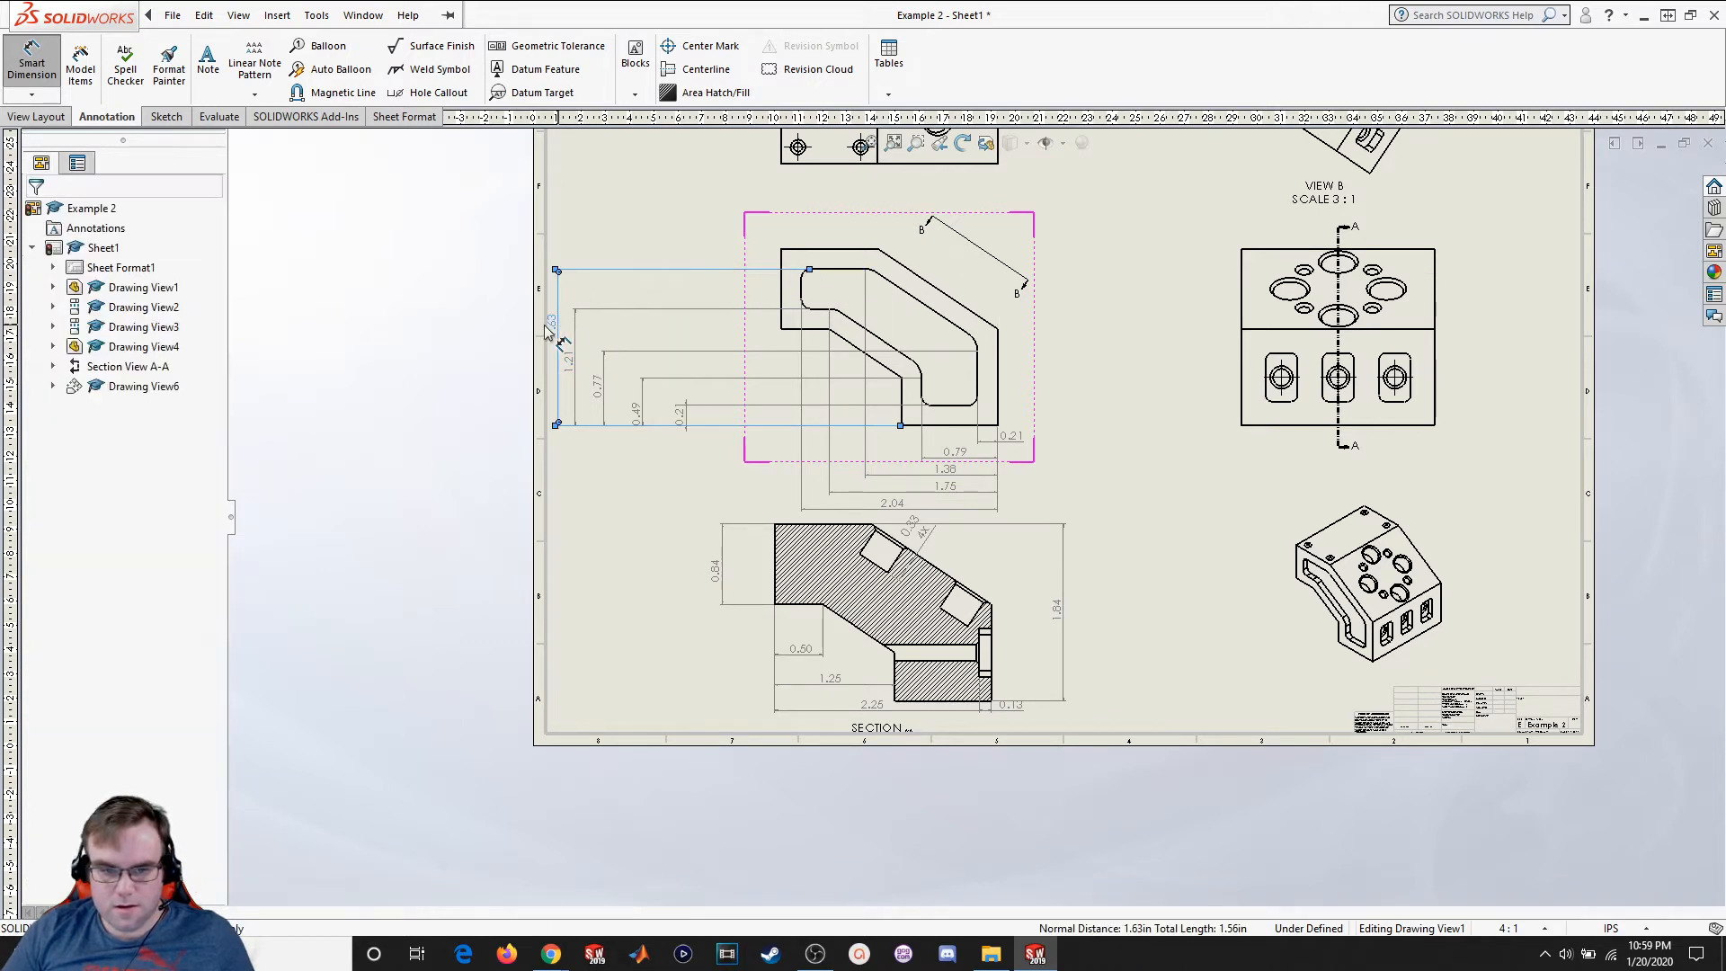
click(36, 214)
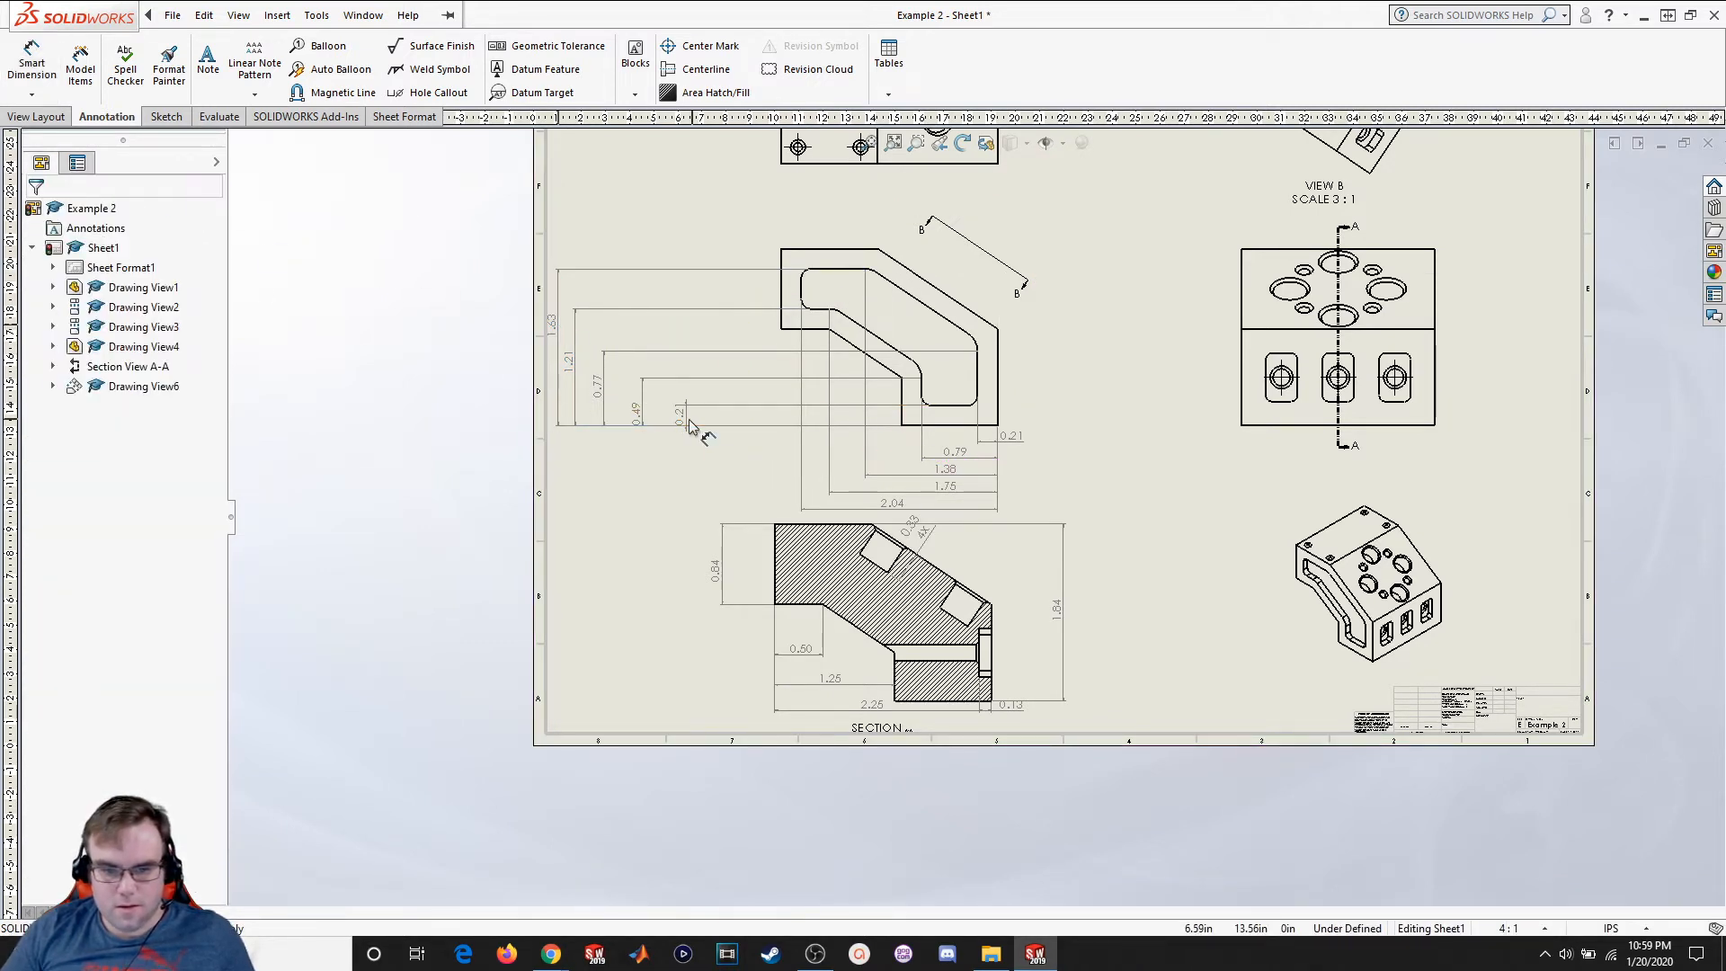
Move the five stacked vertical slot dimensions closer to the profile view's left side, spacing them evenly inside the sheet border
drag(708, 422, 764, 423)
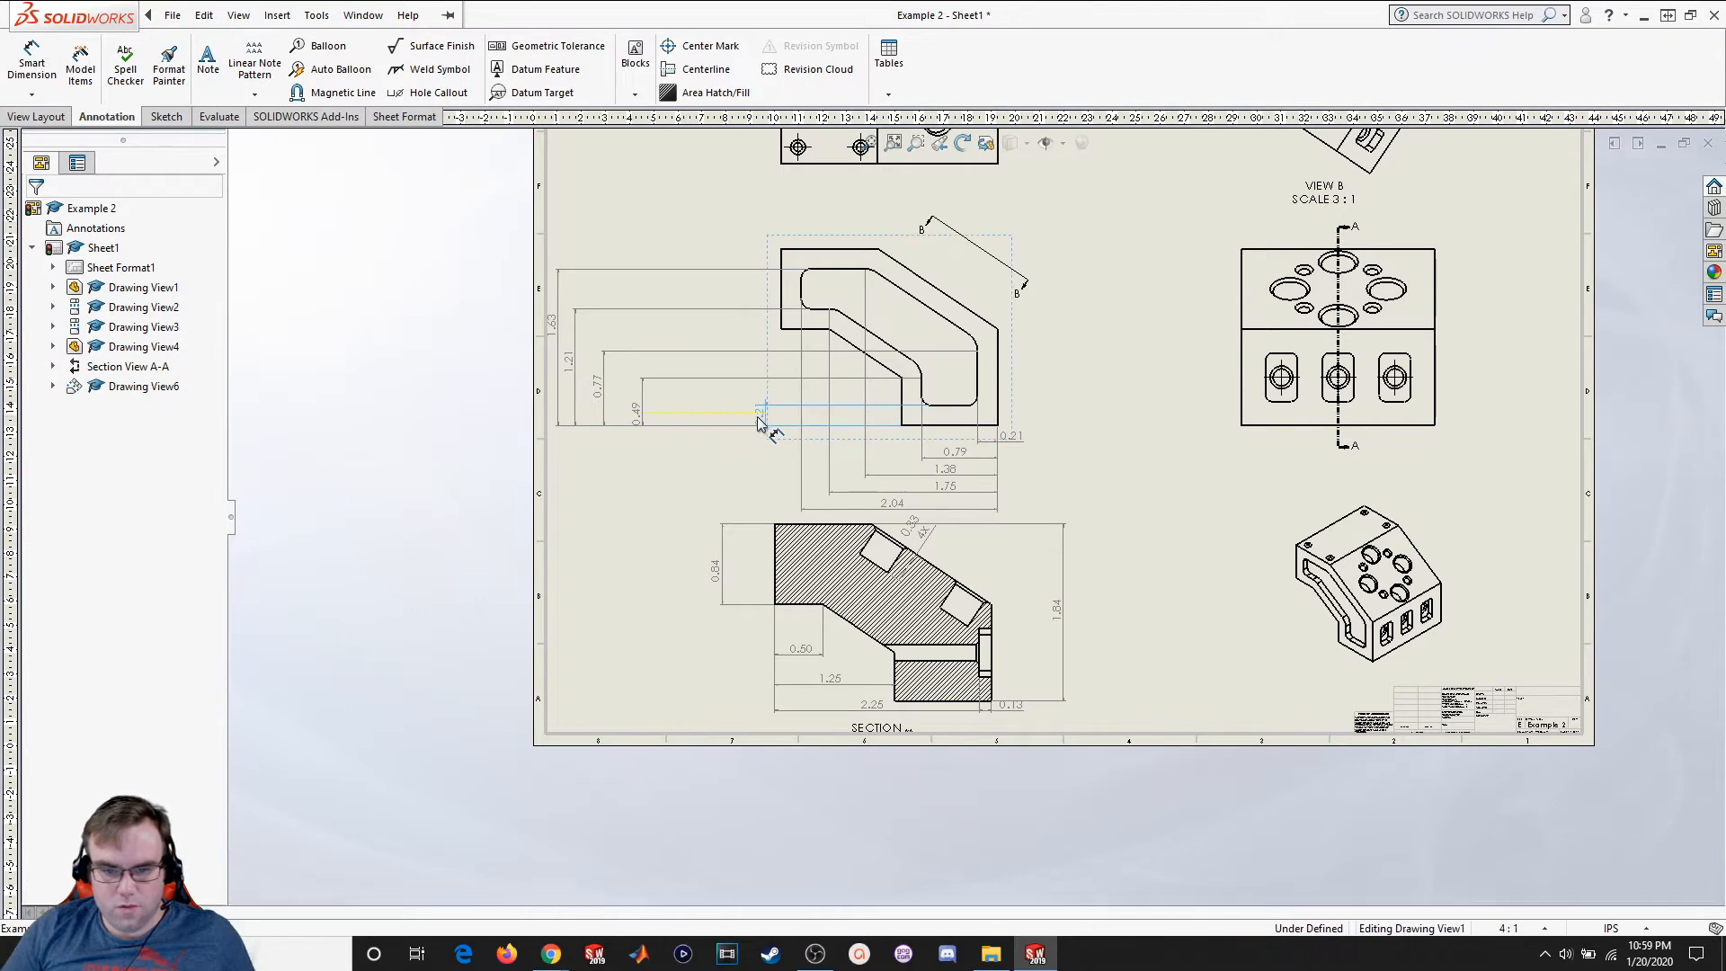
click(679, 444)
drag(637, 412, 728, 414)
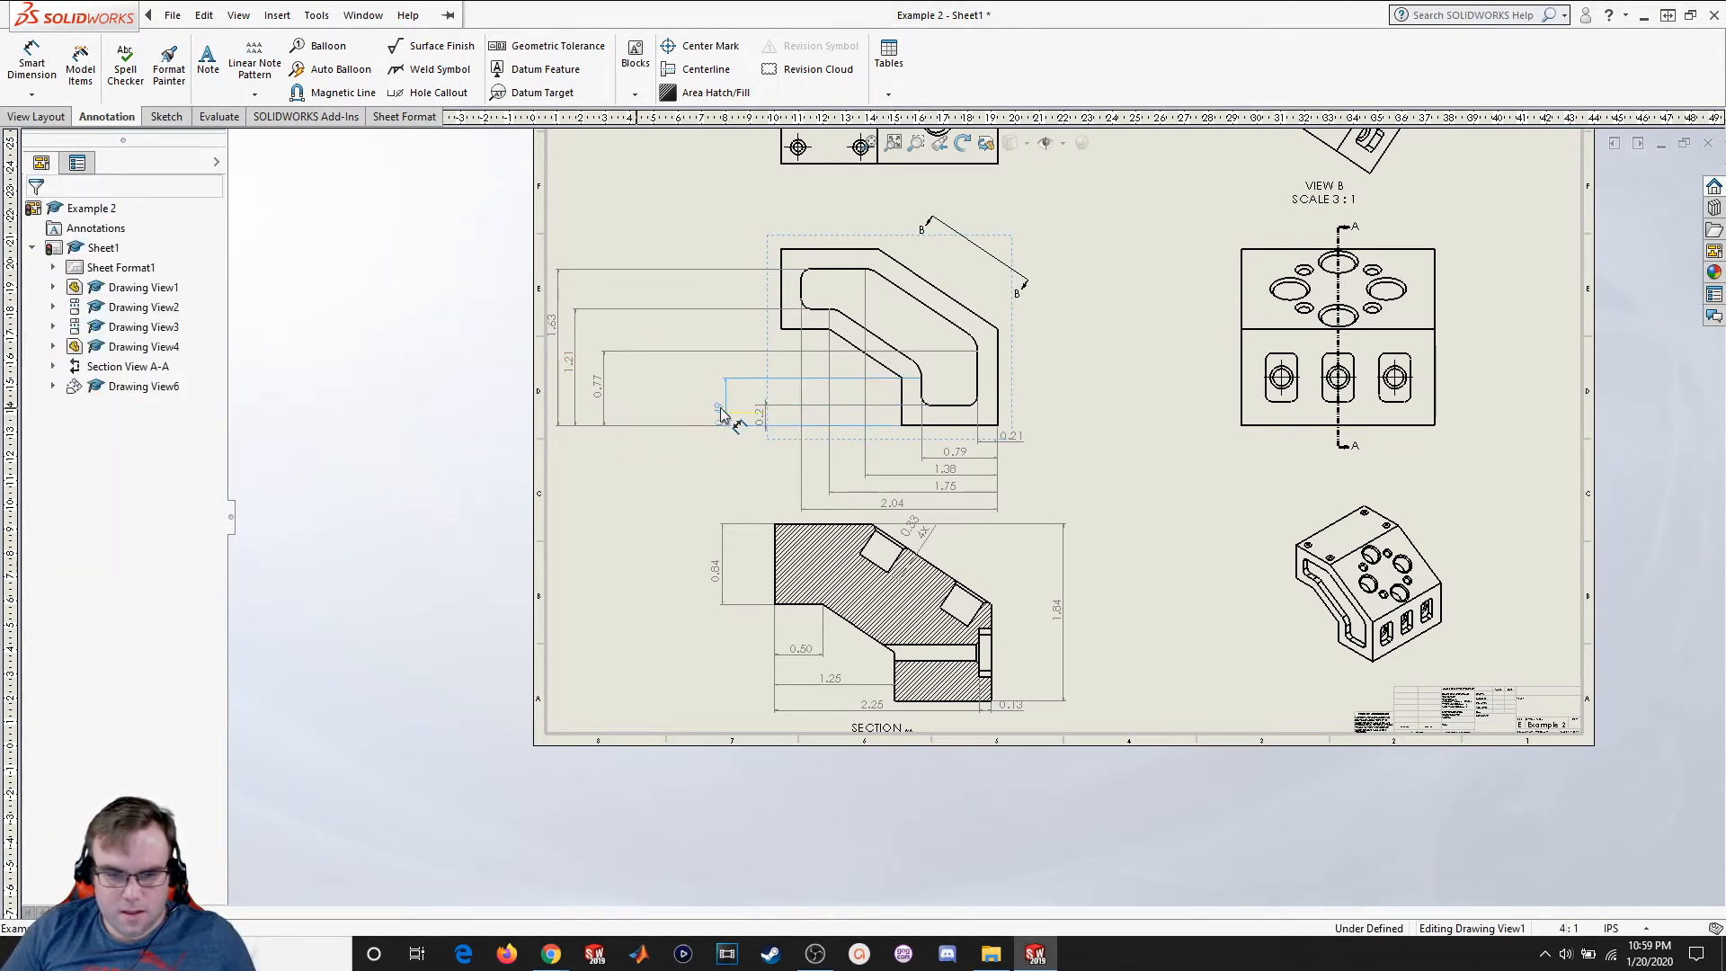
drag(598, 400, 701, 407)
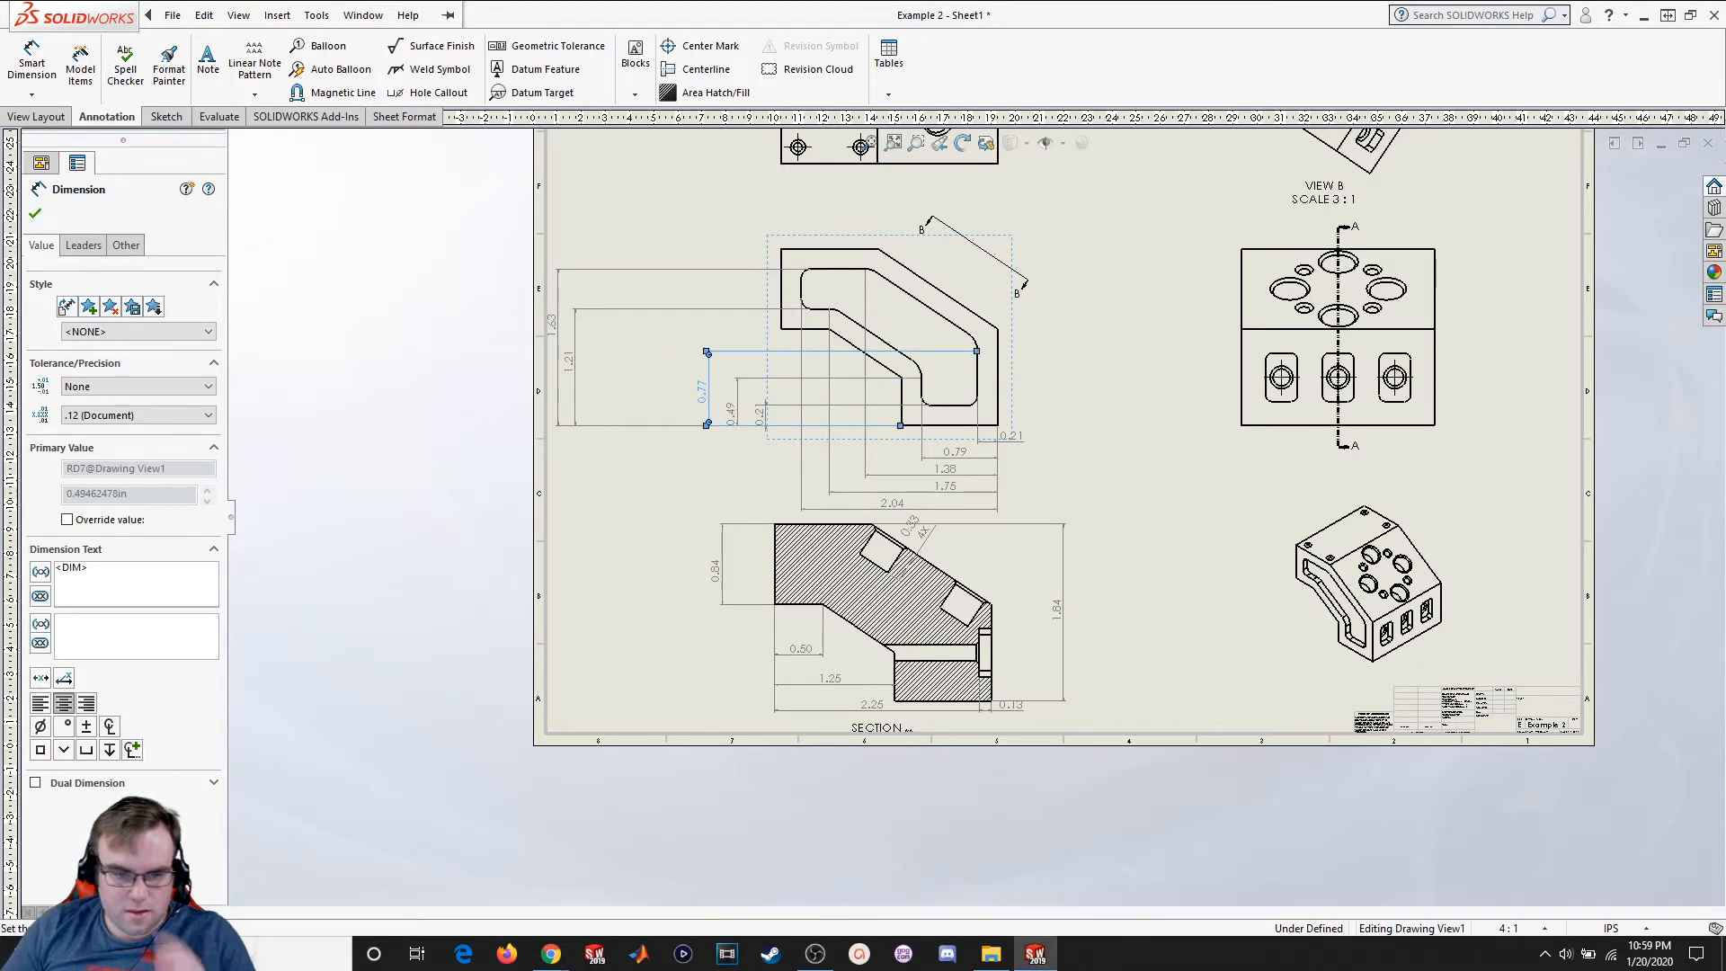
drag(570, 367, 627, 353)
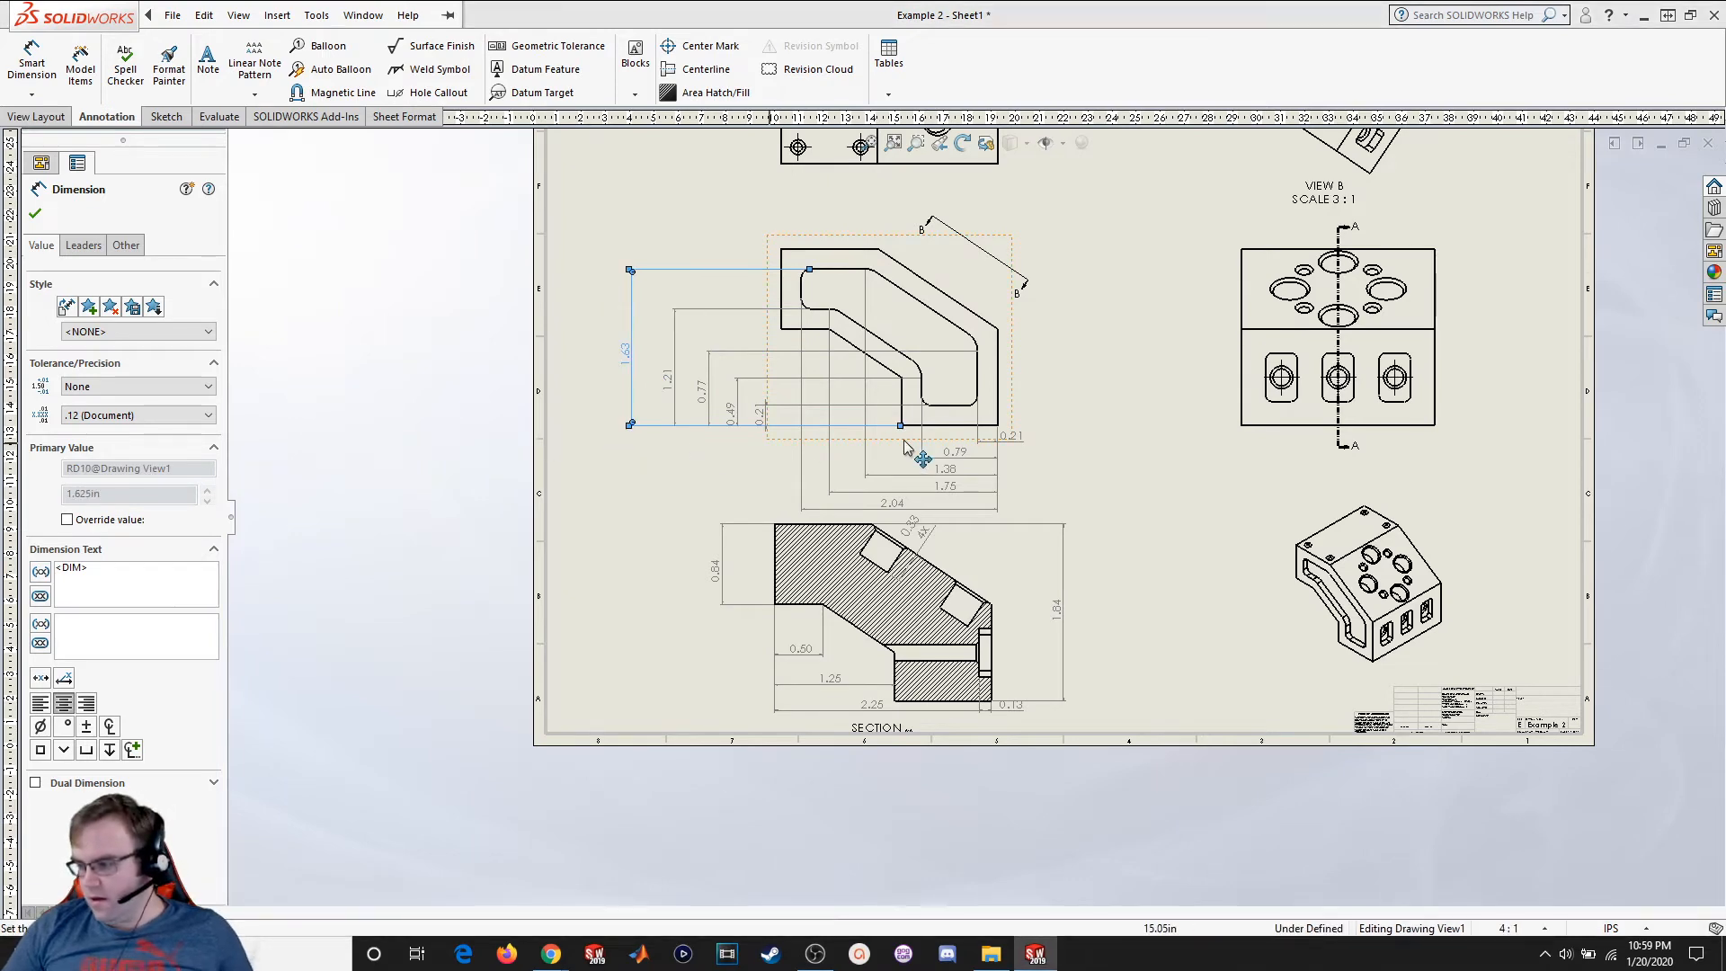
Add a radius dimension to the slot's upper-left corner in the profile view, with the text "4 Corners" below the value
click(36, 63)
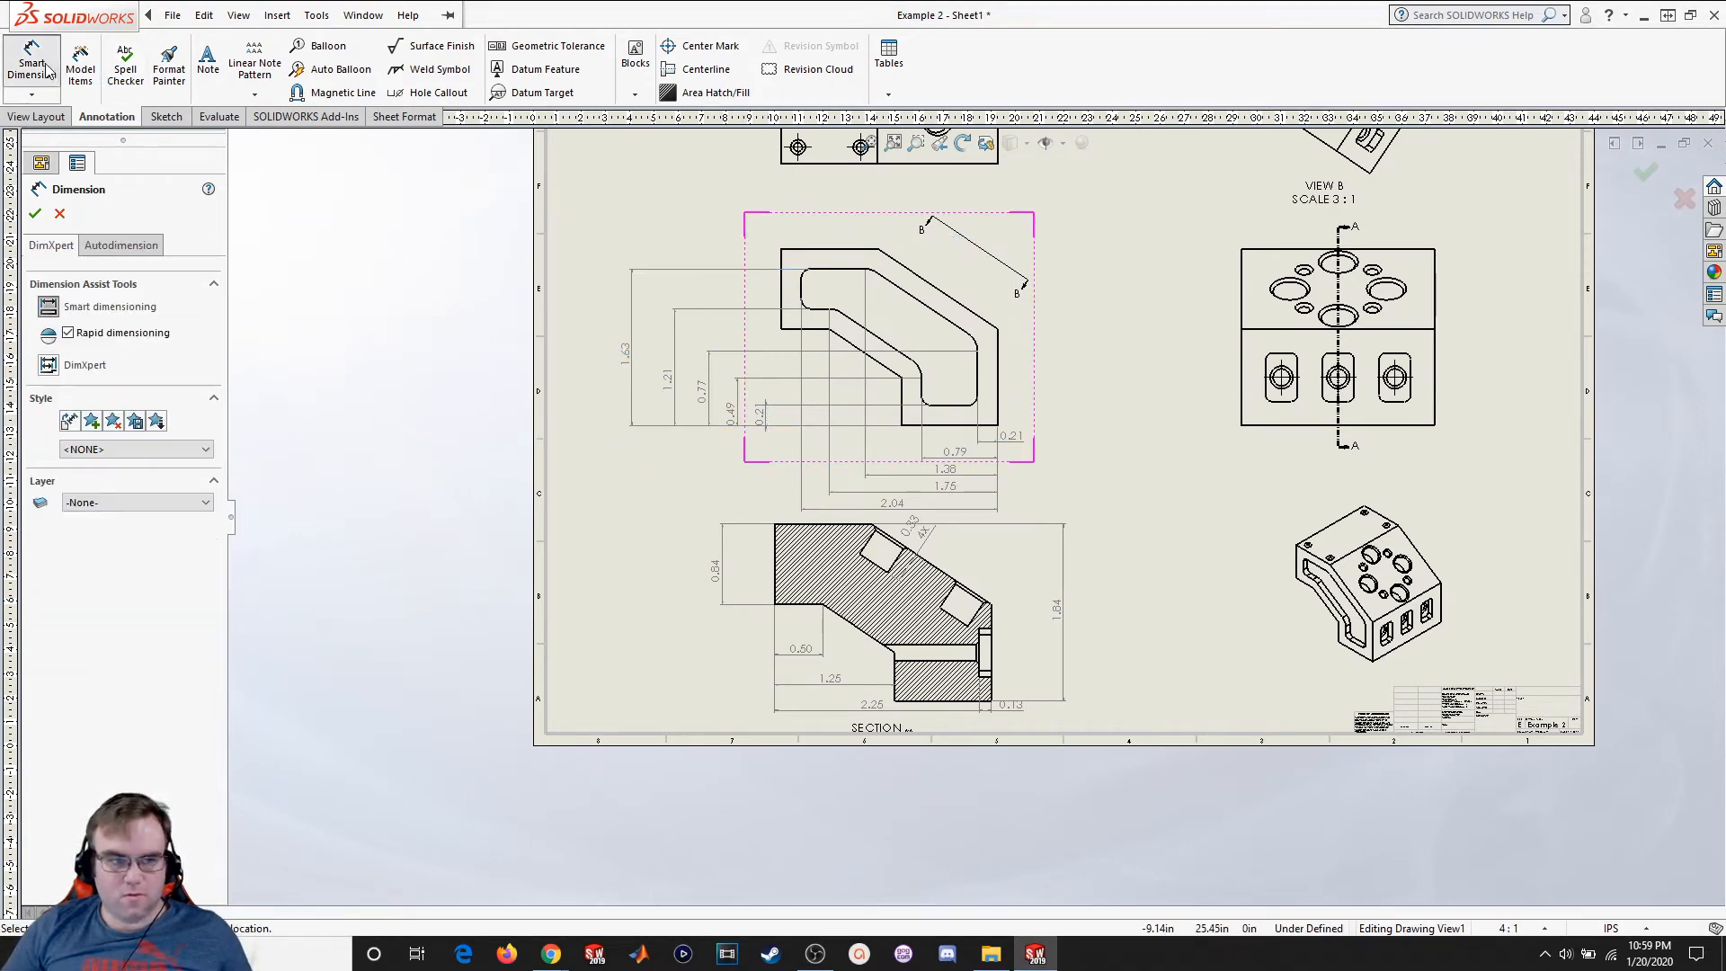
scroll(725, 180, down, 3)
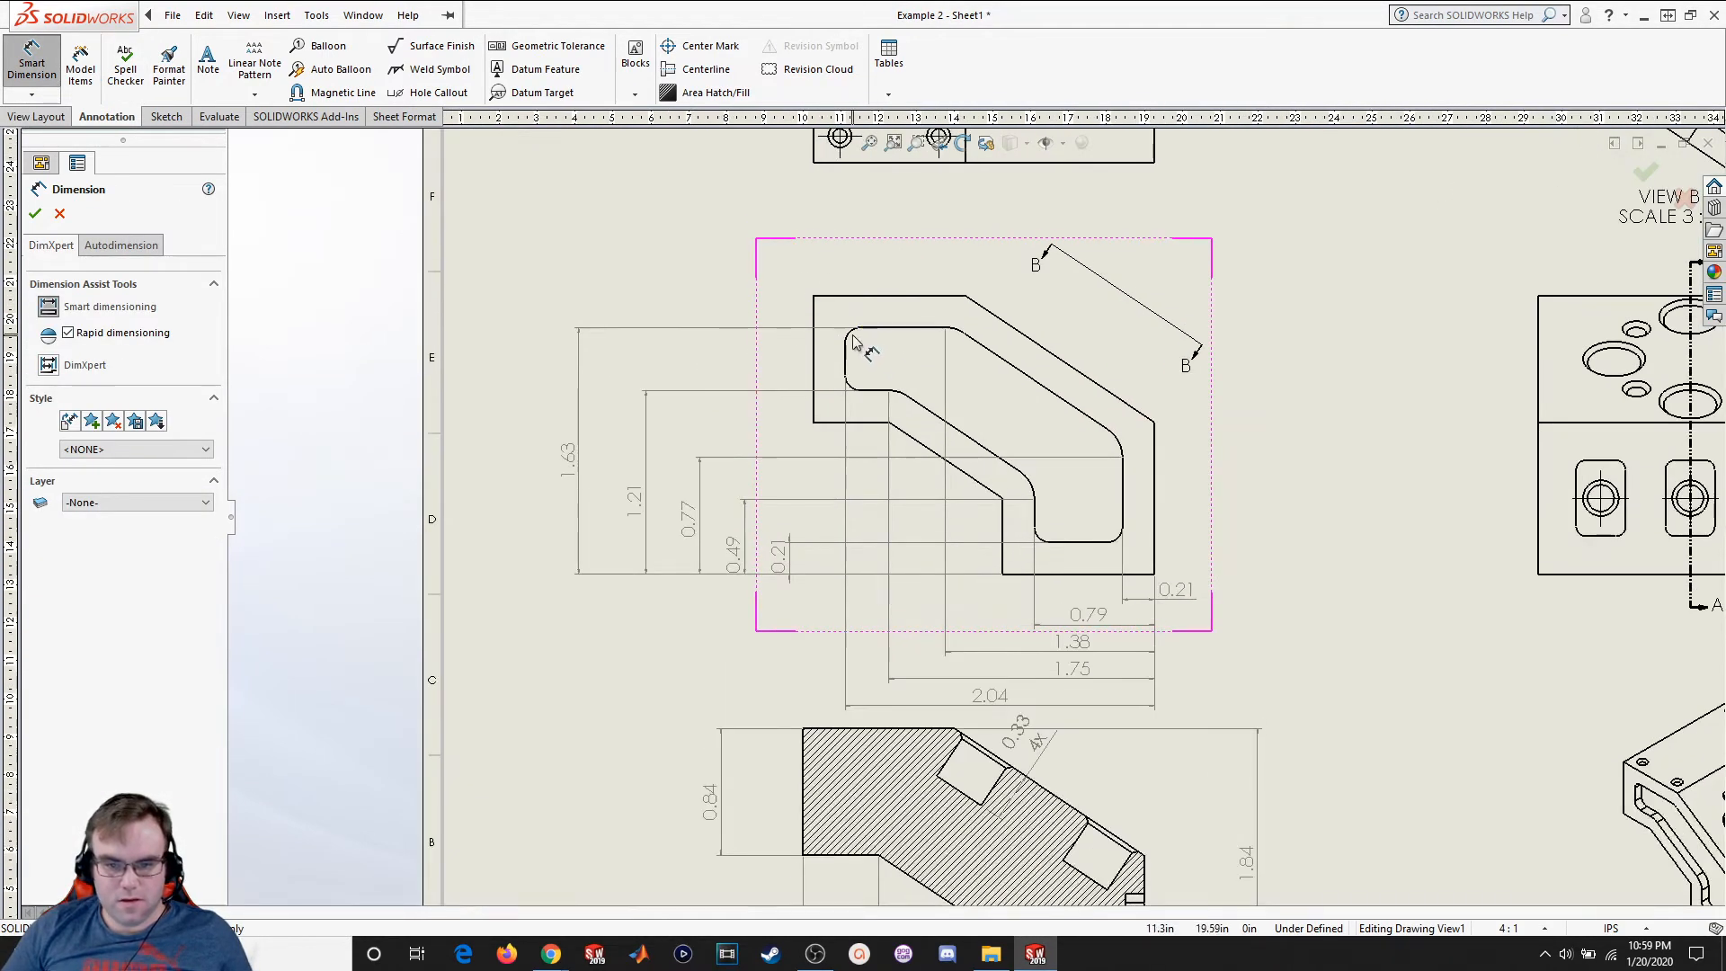
click(854, 341)
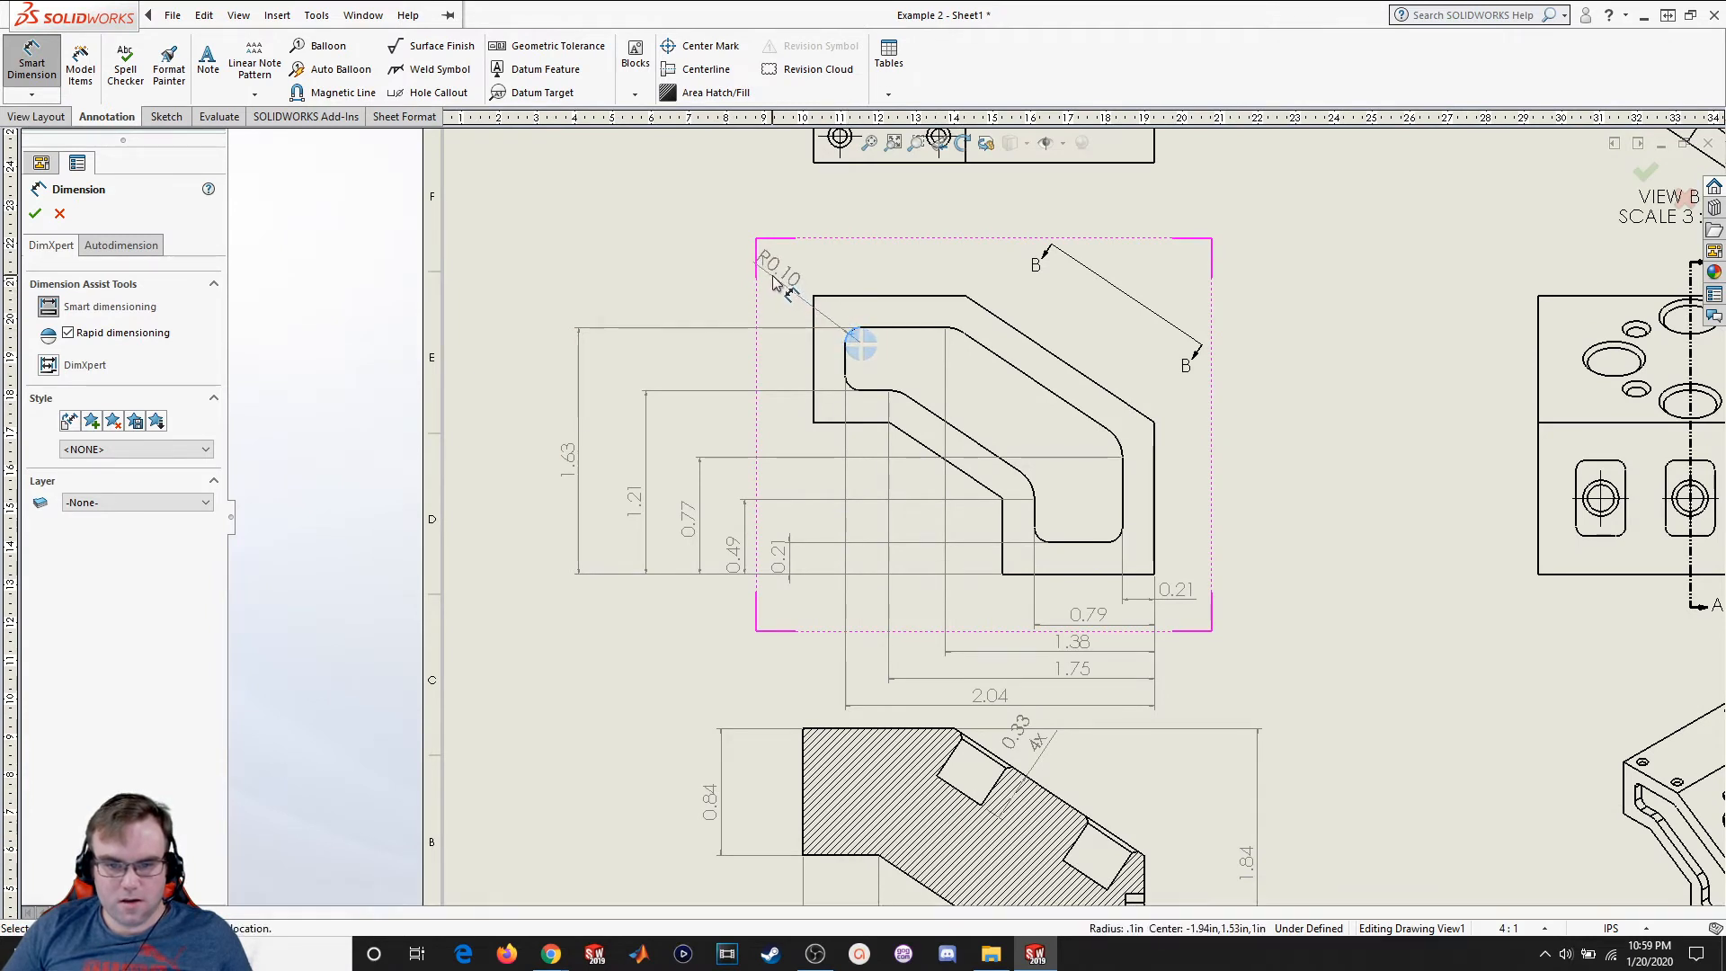
click(773, 280)
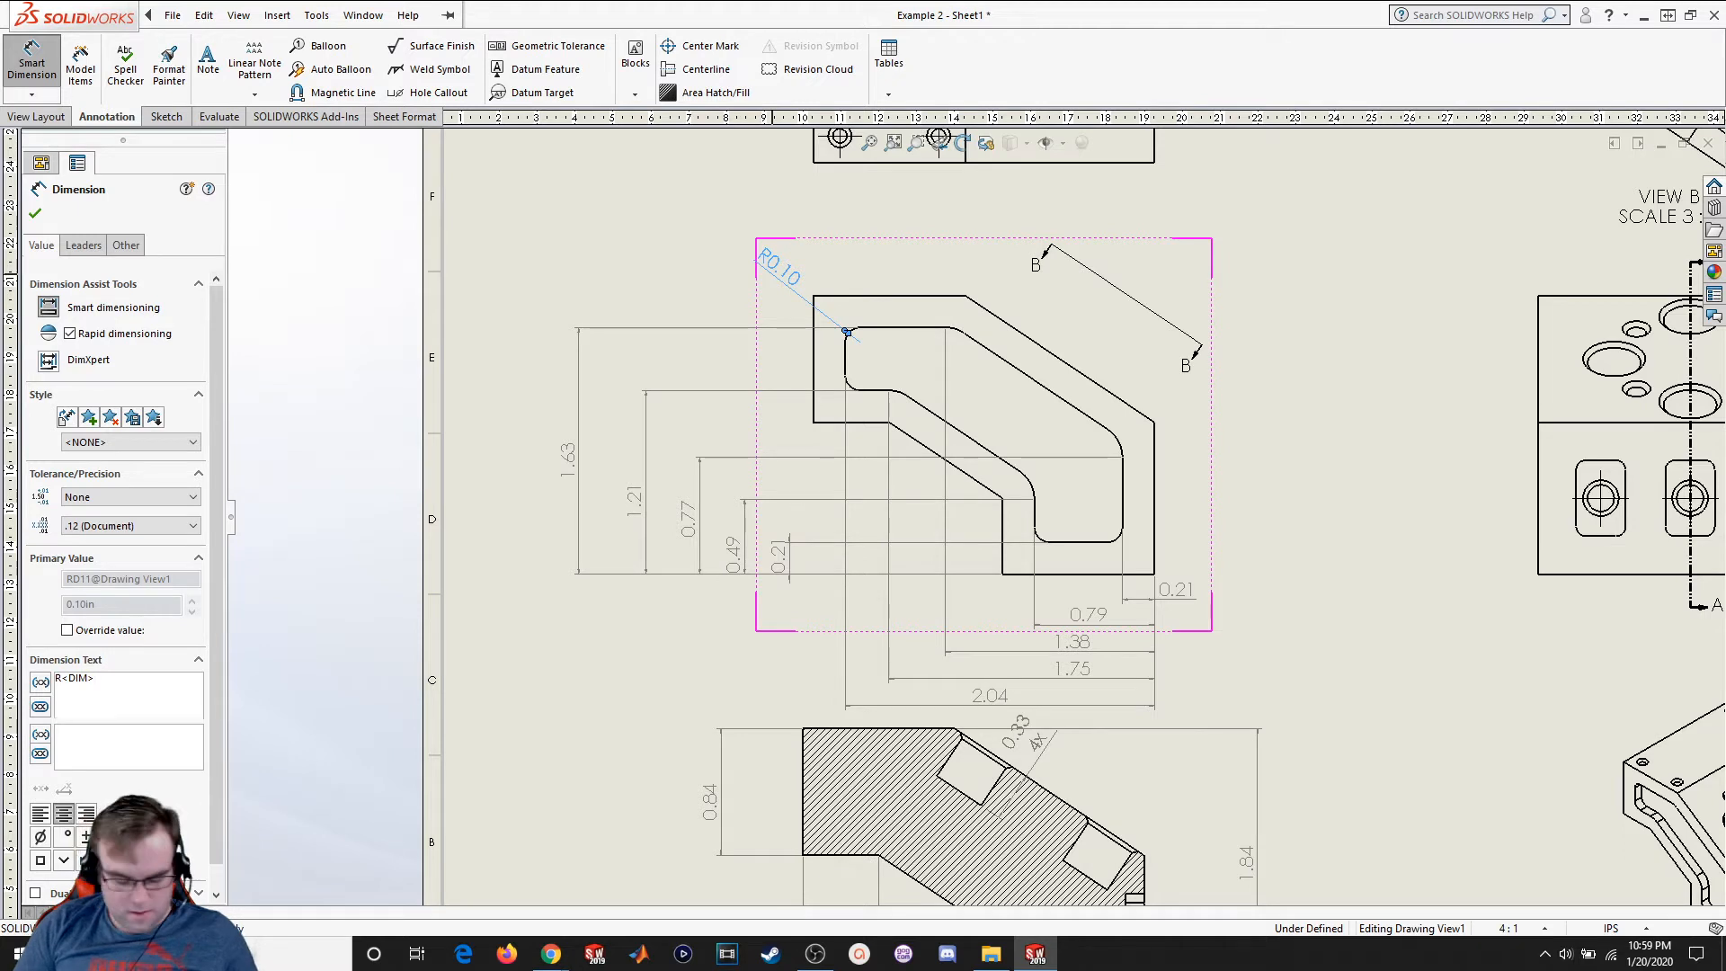
click(129, 691)
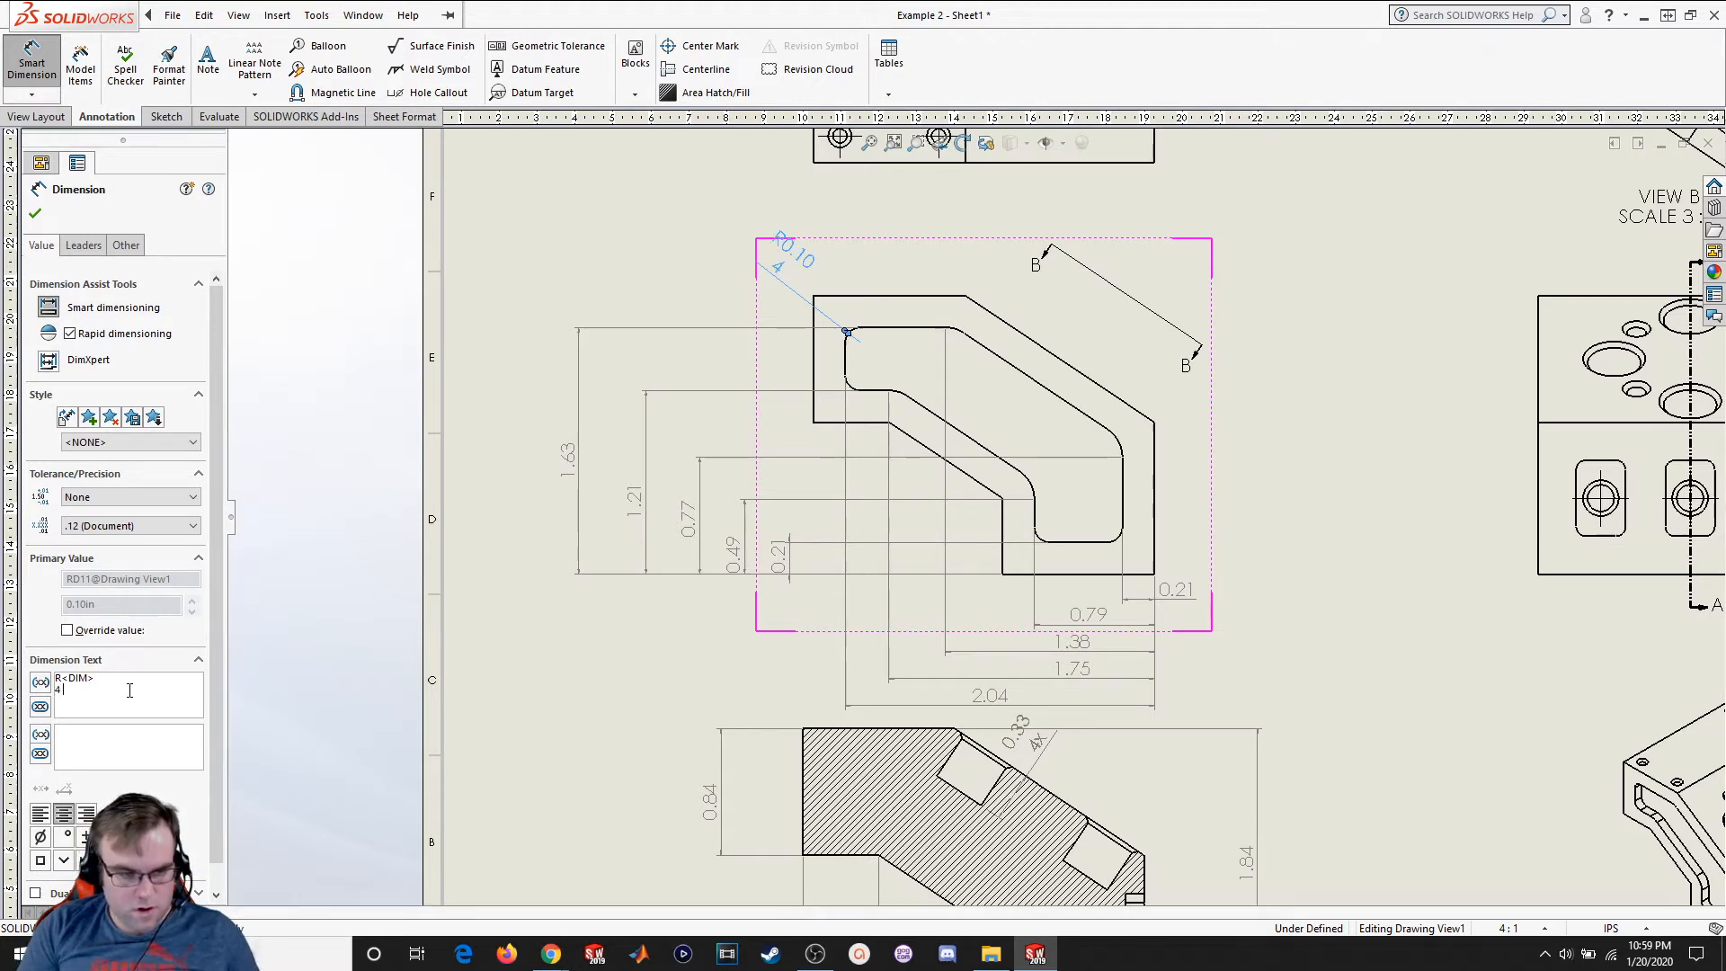
text(4 Corners)
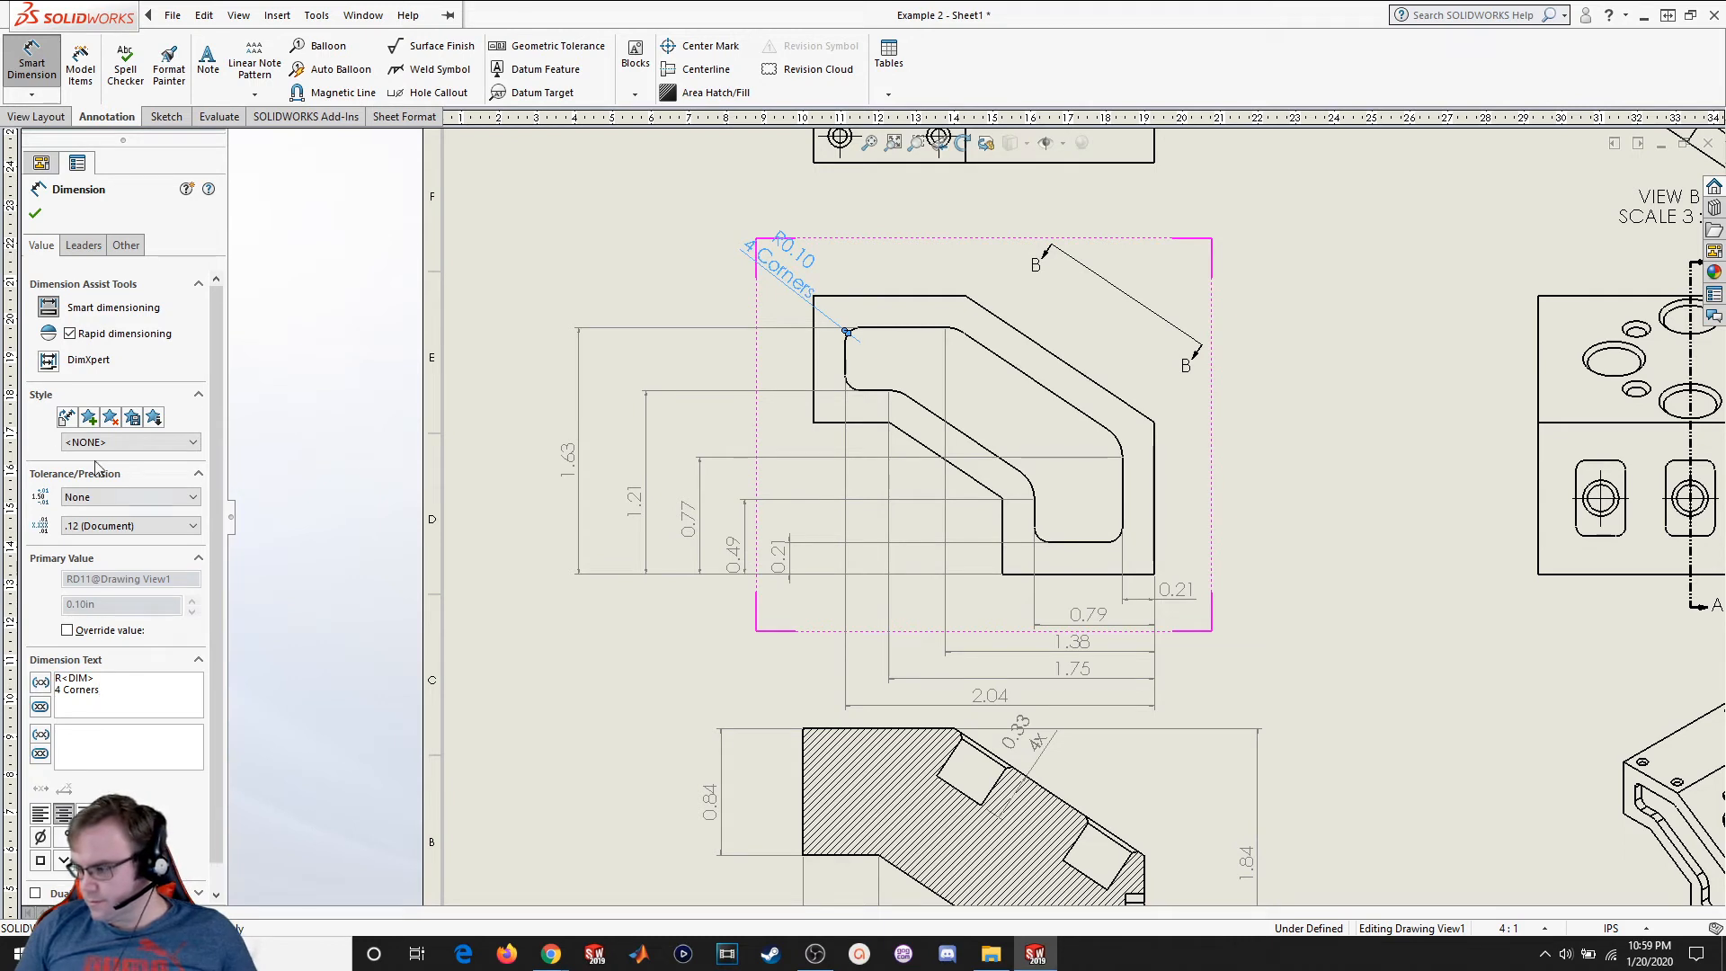
click(36, 214)
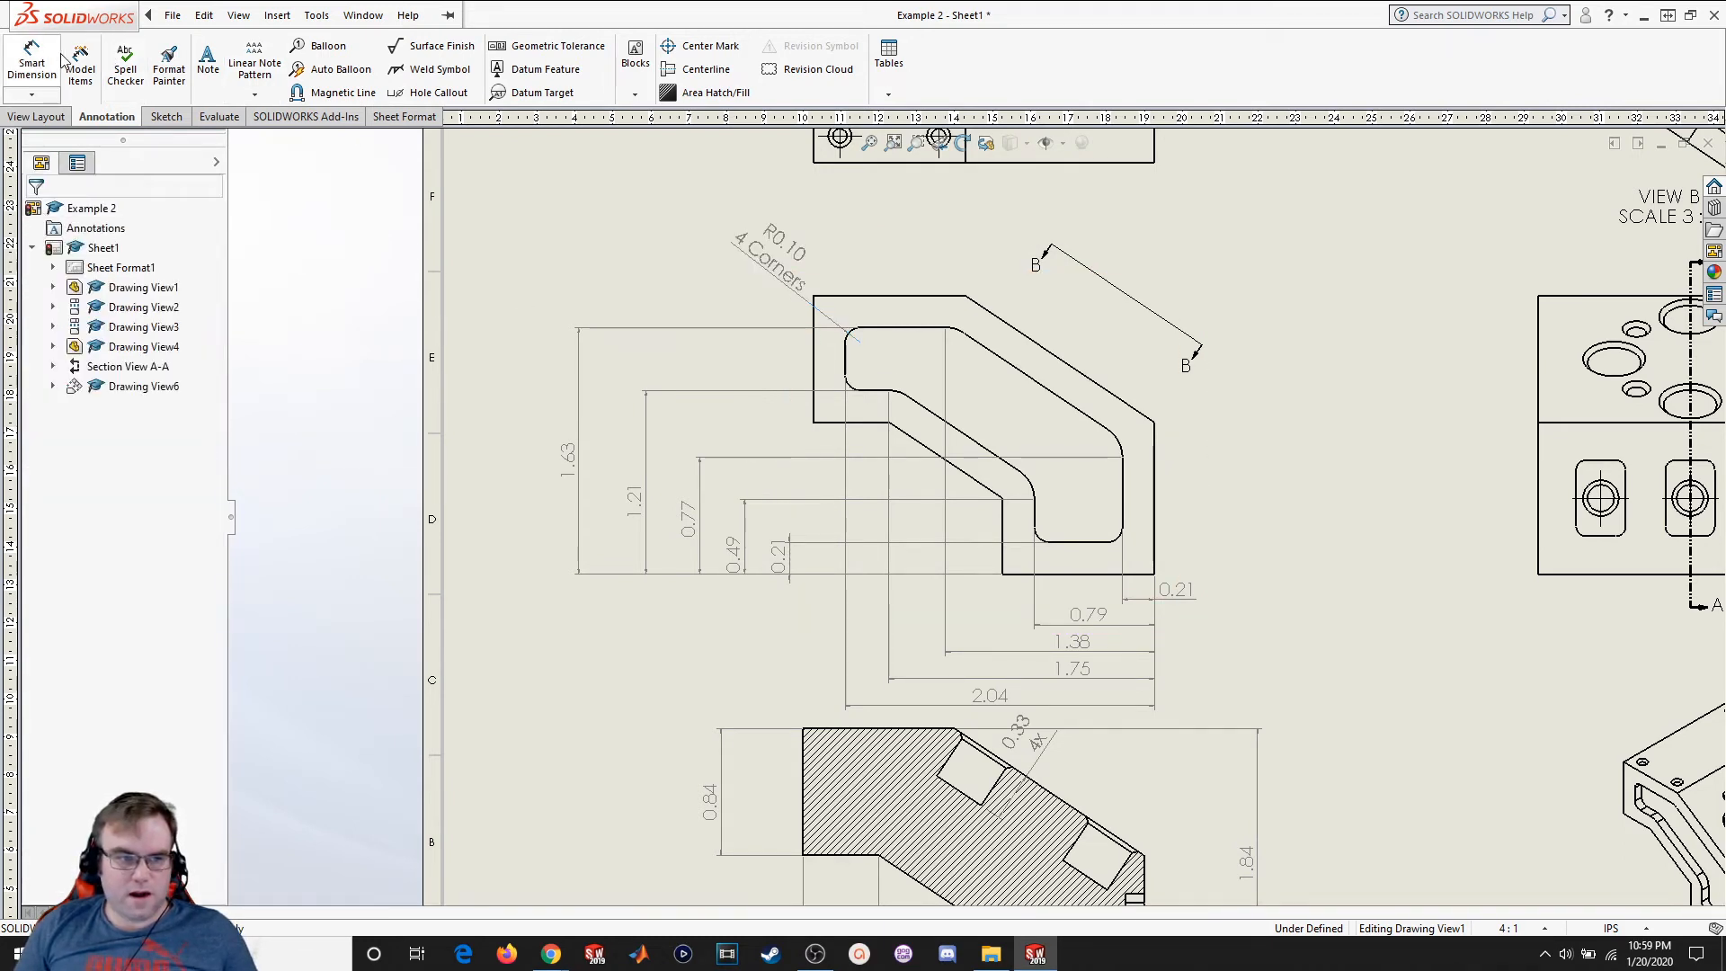
Add a radius dimension to the slot's upper outer bend in the profile view, with the text "4x" below the value
click(34, 61)
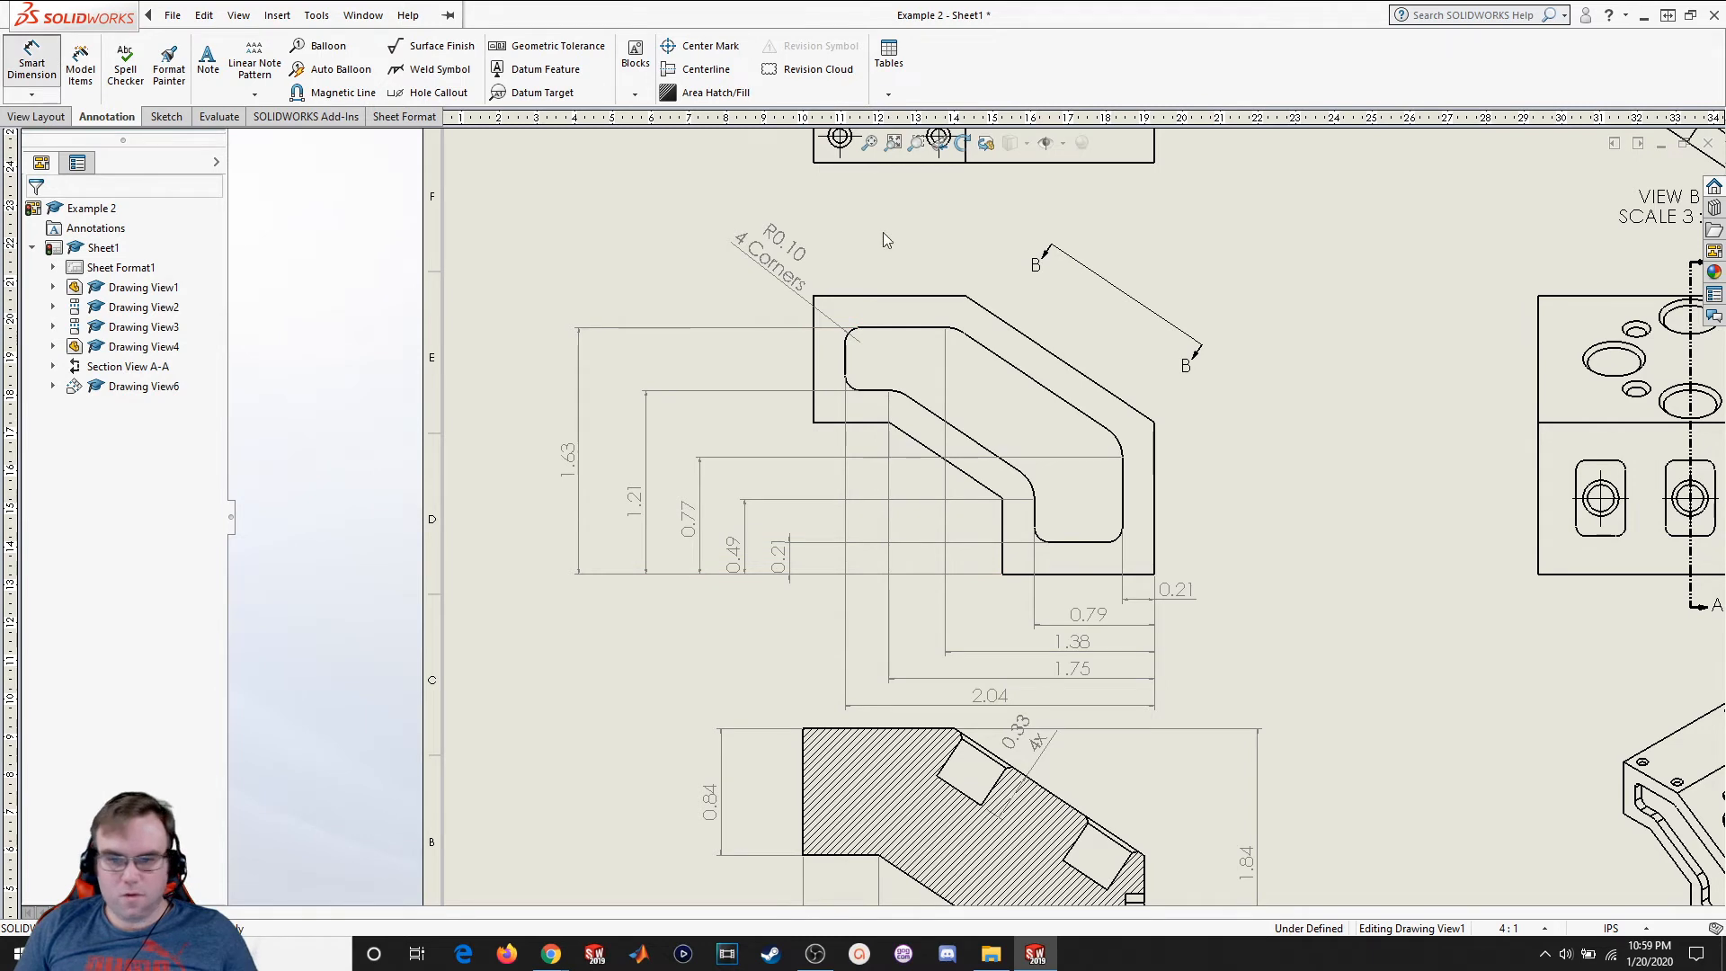
click(954, 333)
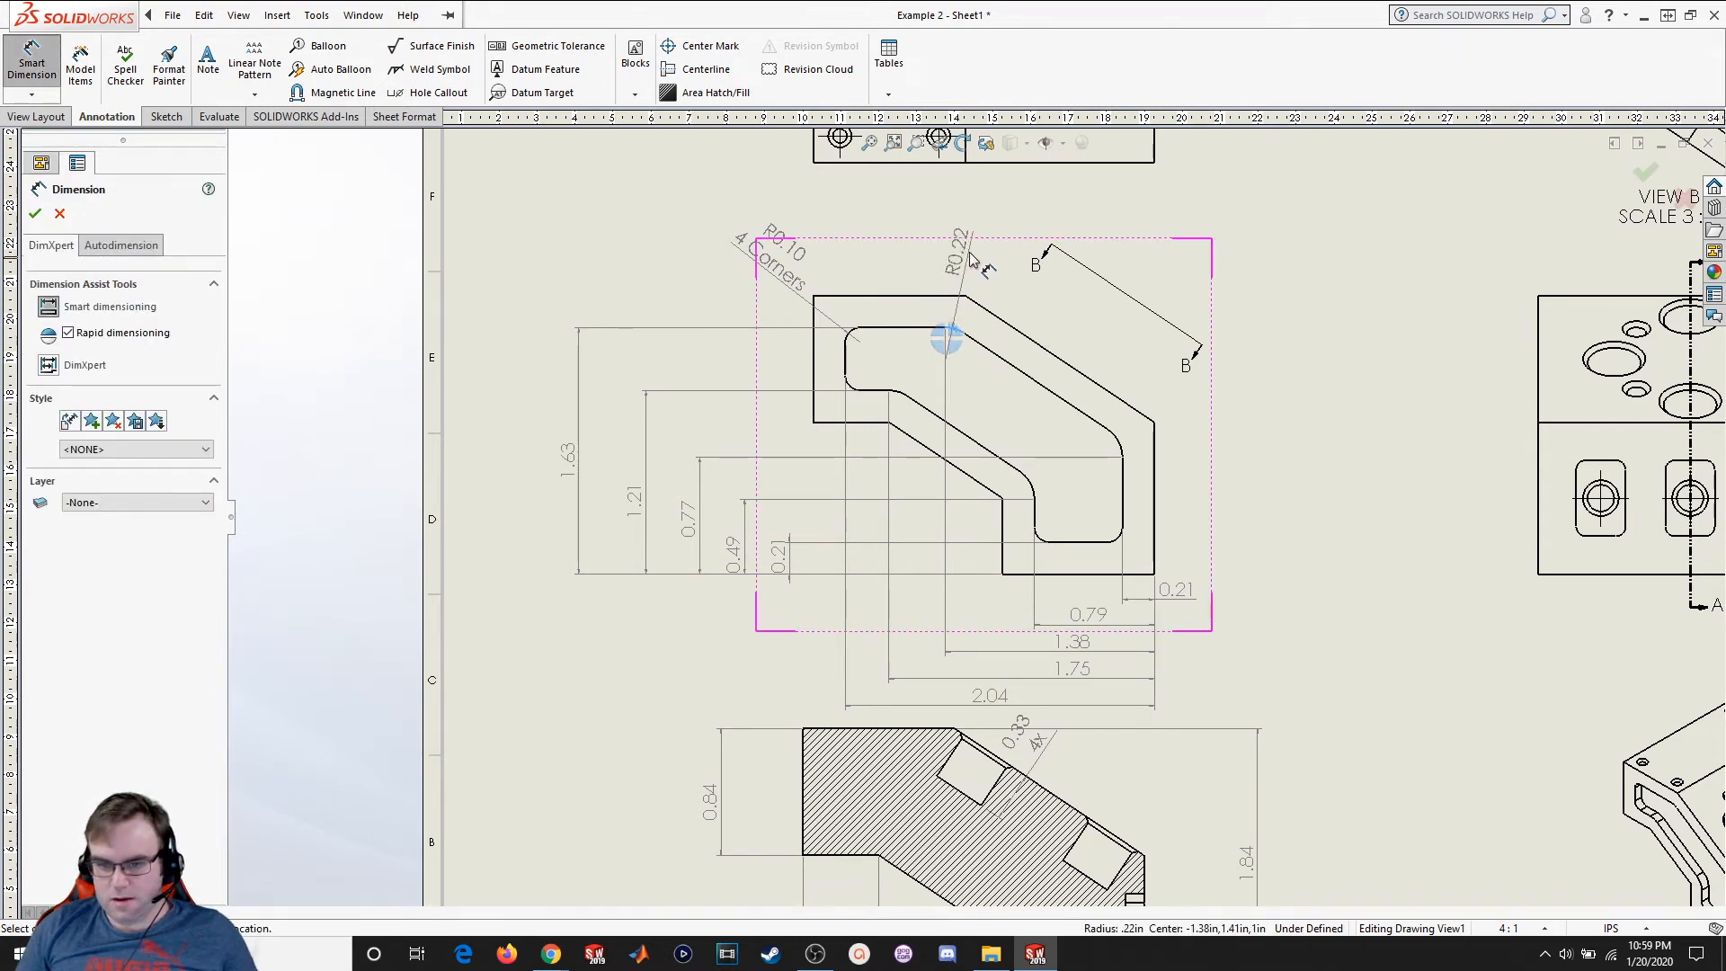
click(980, 255)
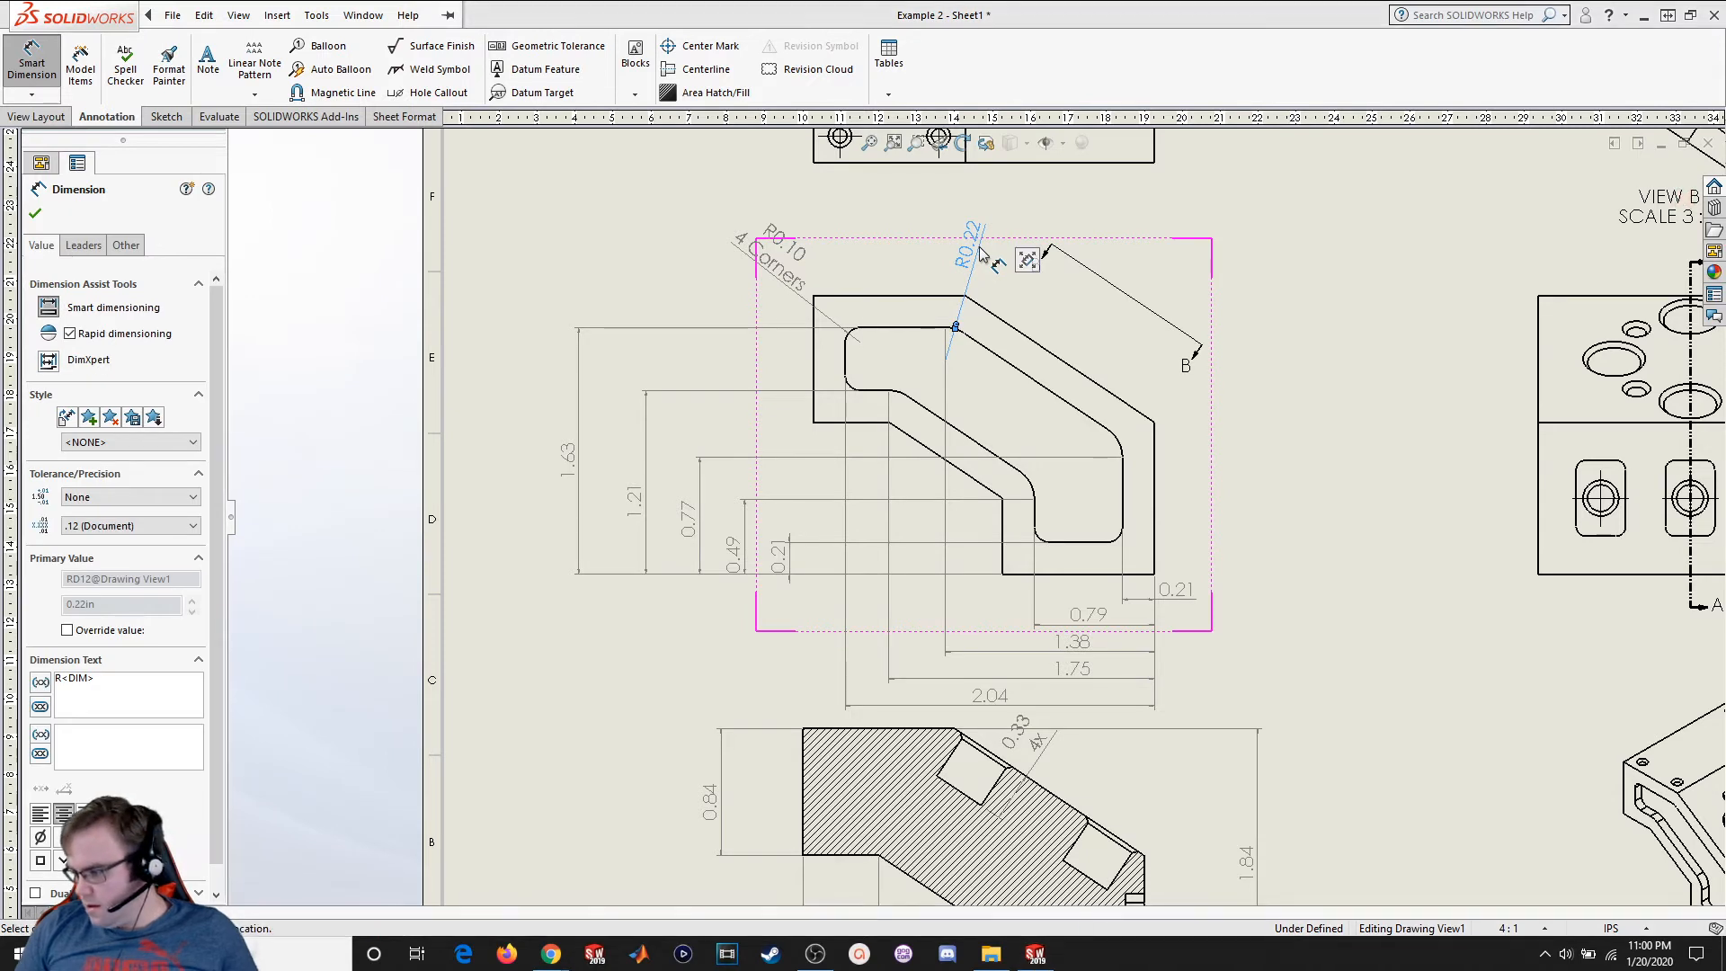
click(120, 690)
key(Return)
text(4x)
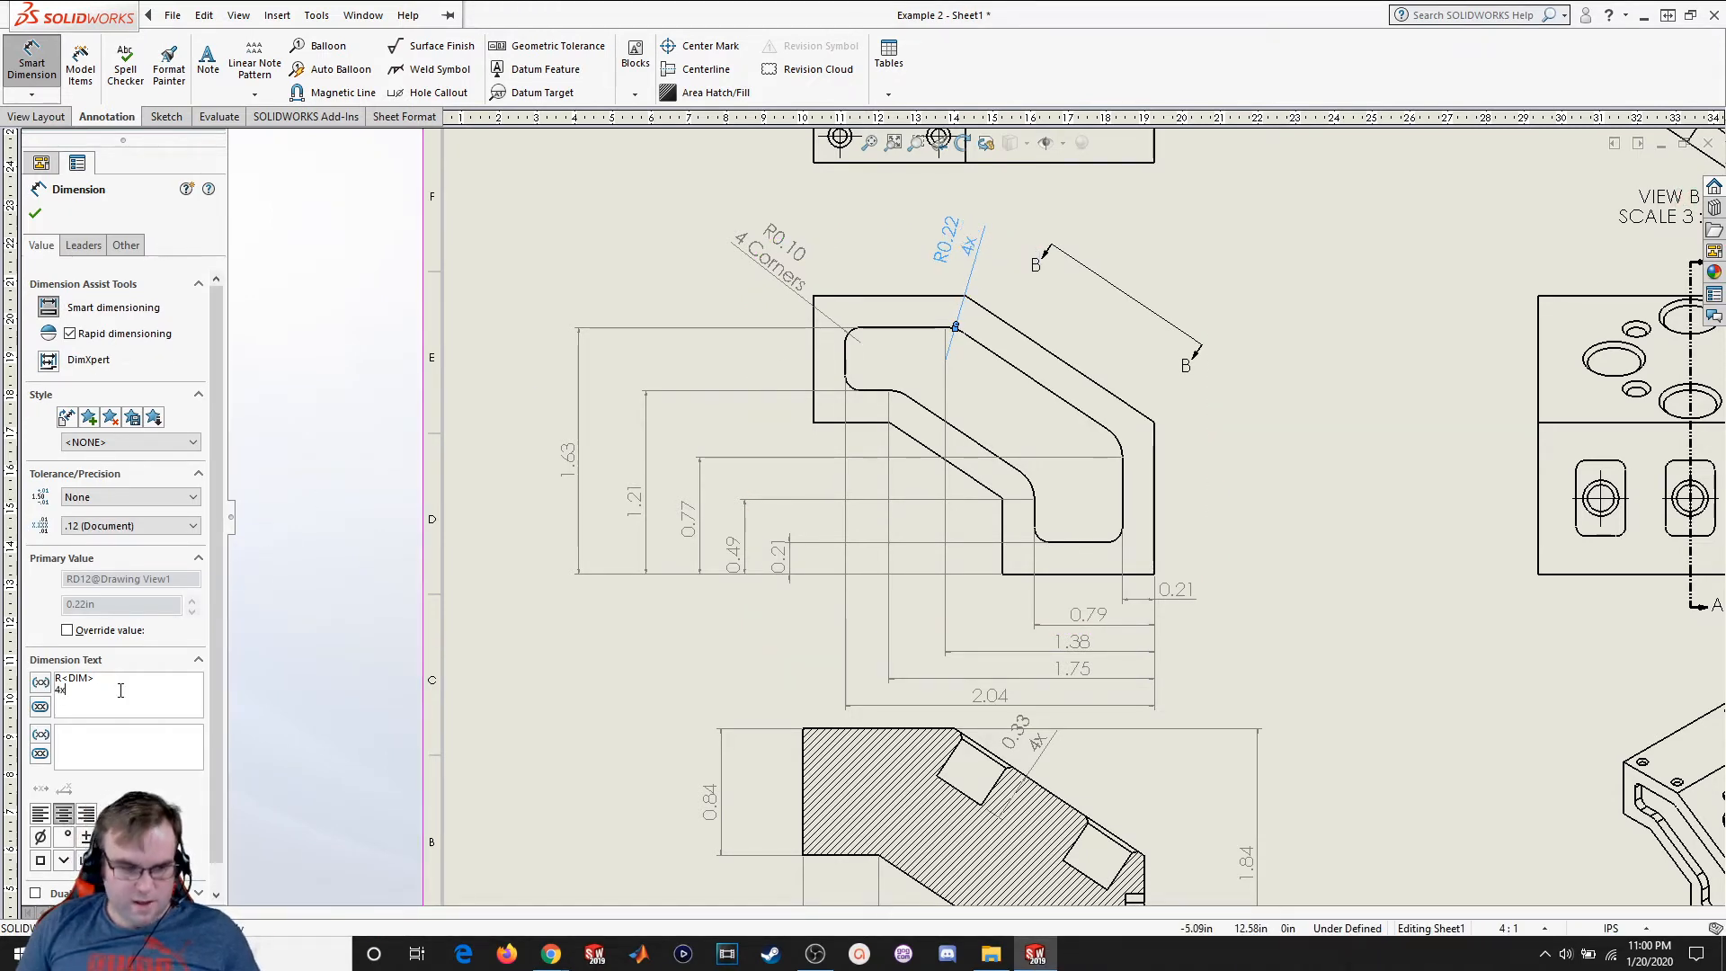
click(36, 214)
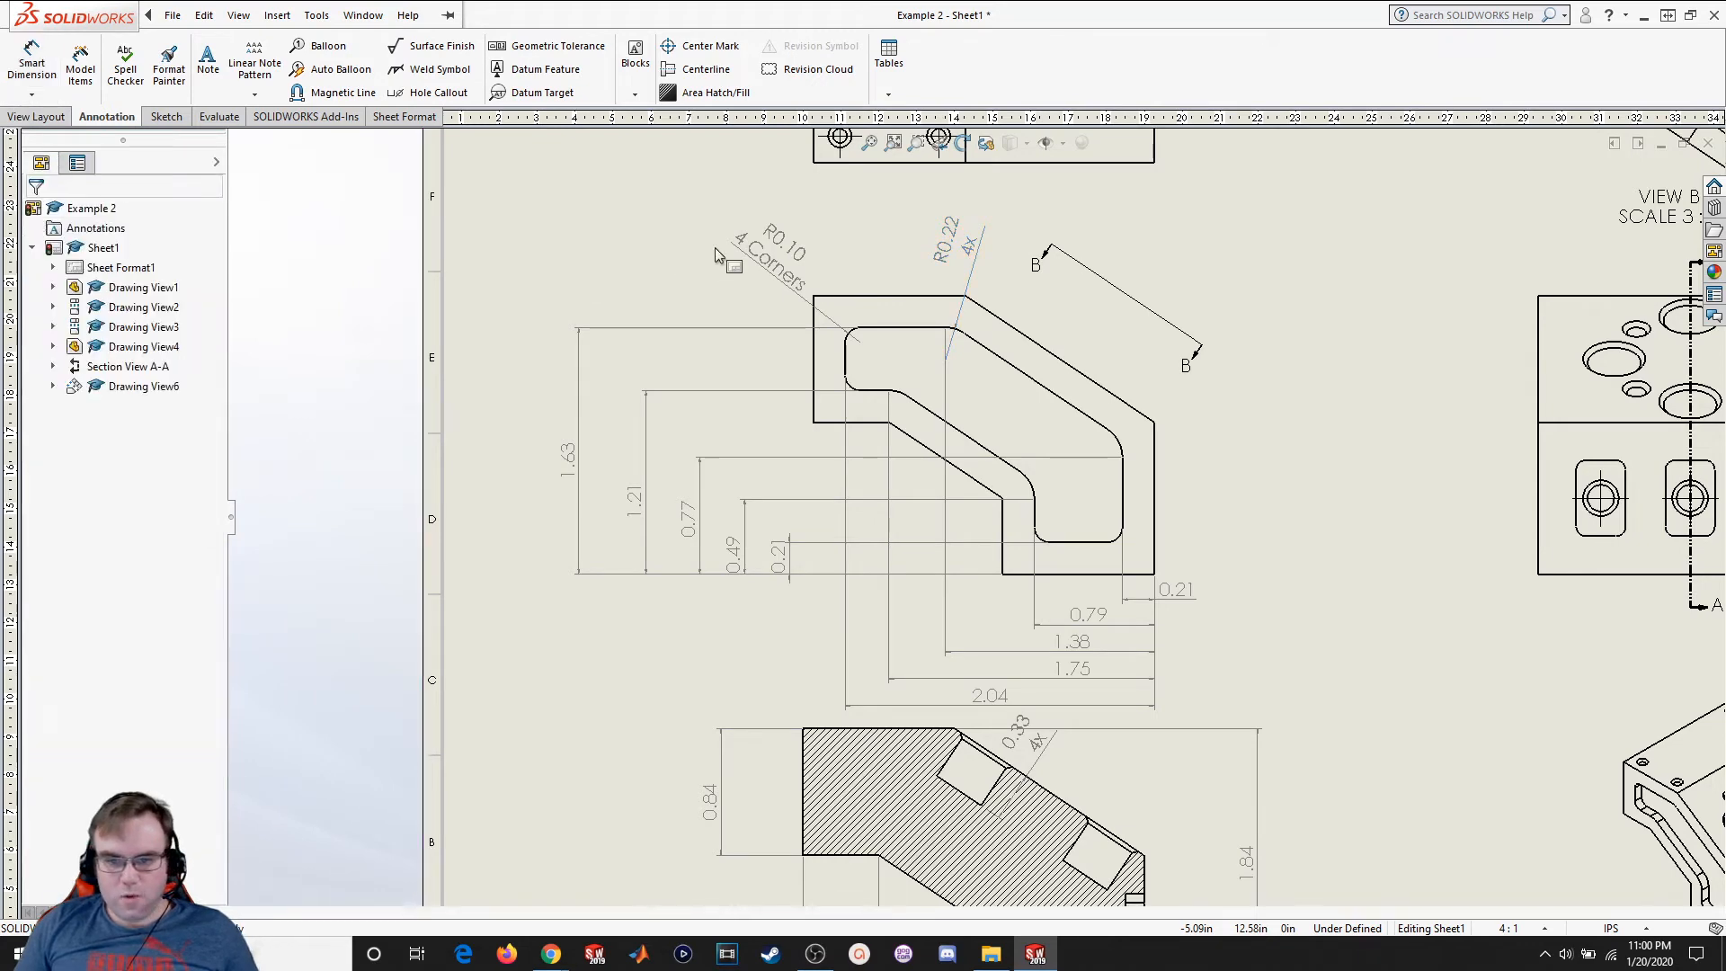
Open the document properties for radius dimensions and examine the text position options and the available base radial dimension standards
click(363, 15)
click(454, 28)
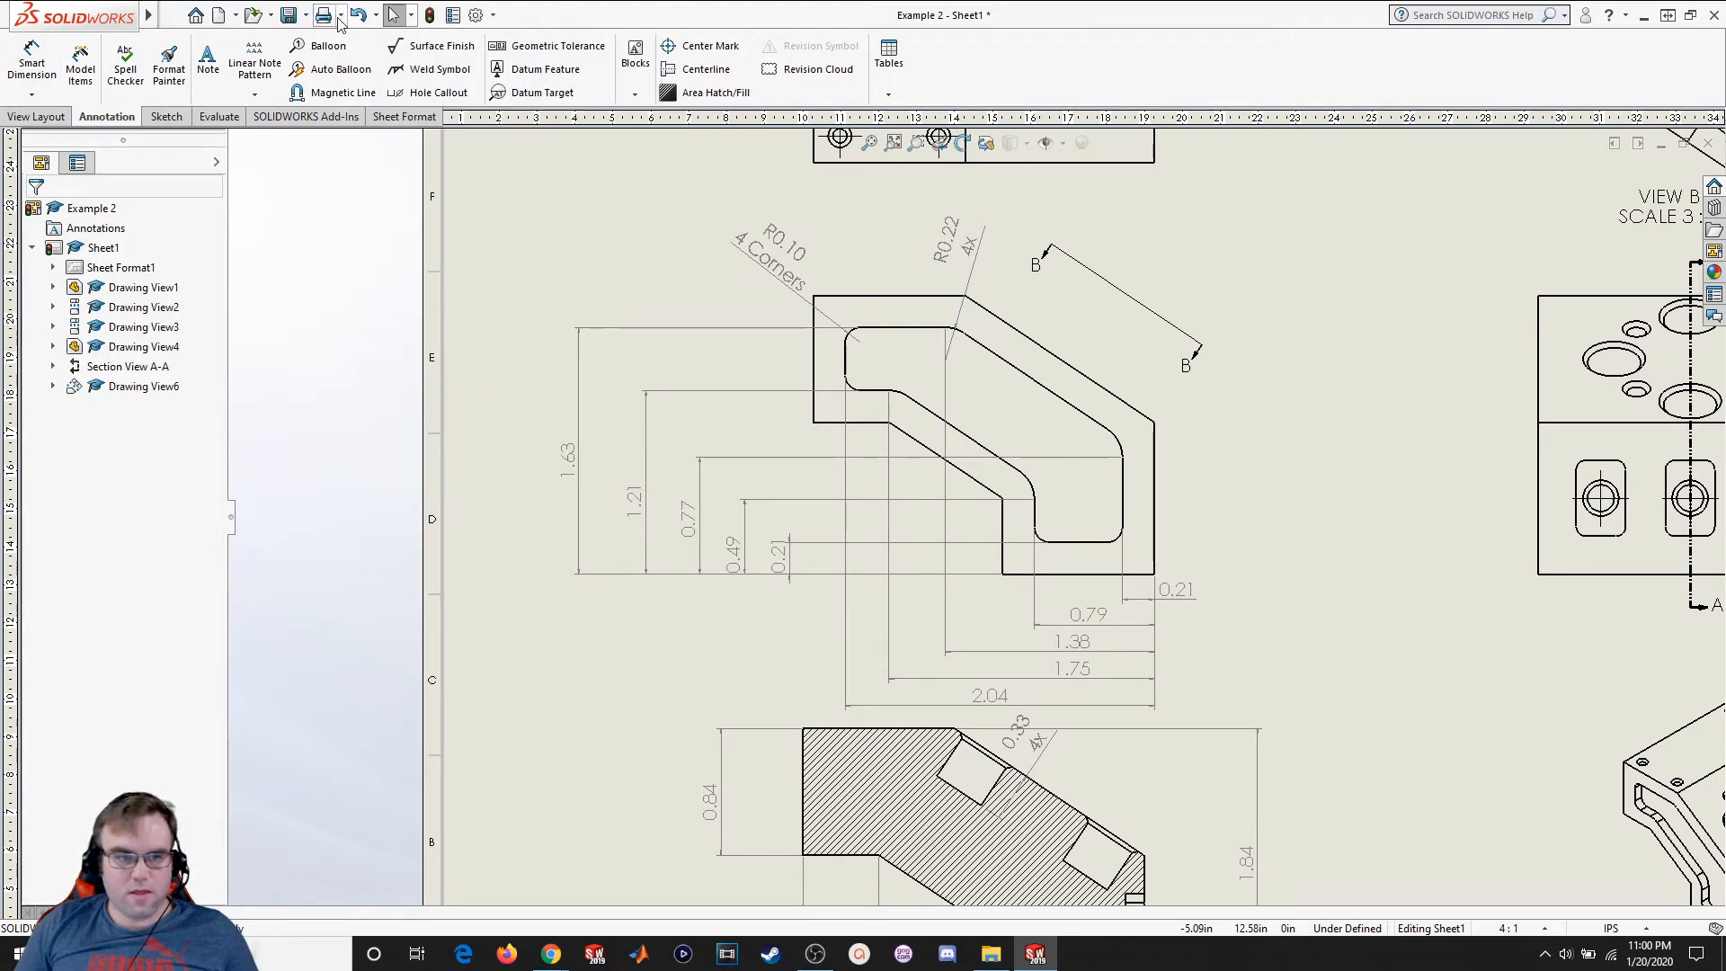
click(474, 15)
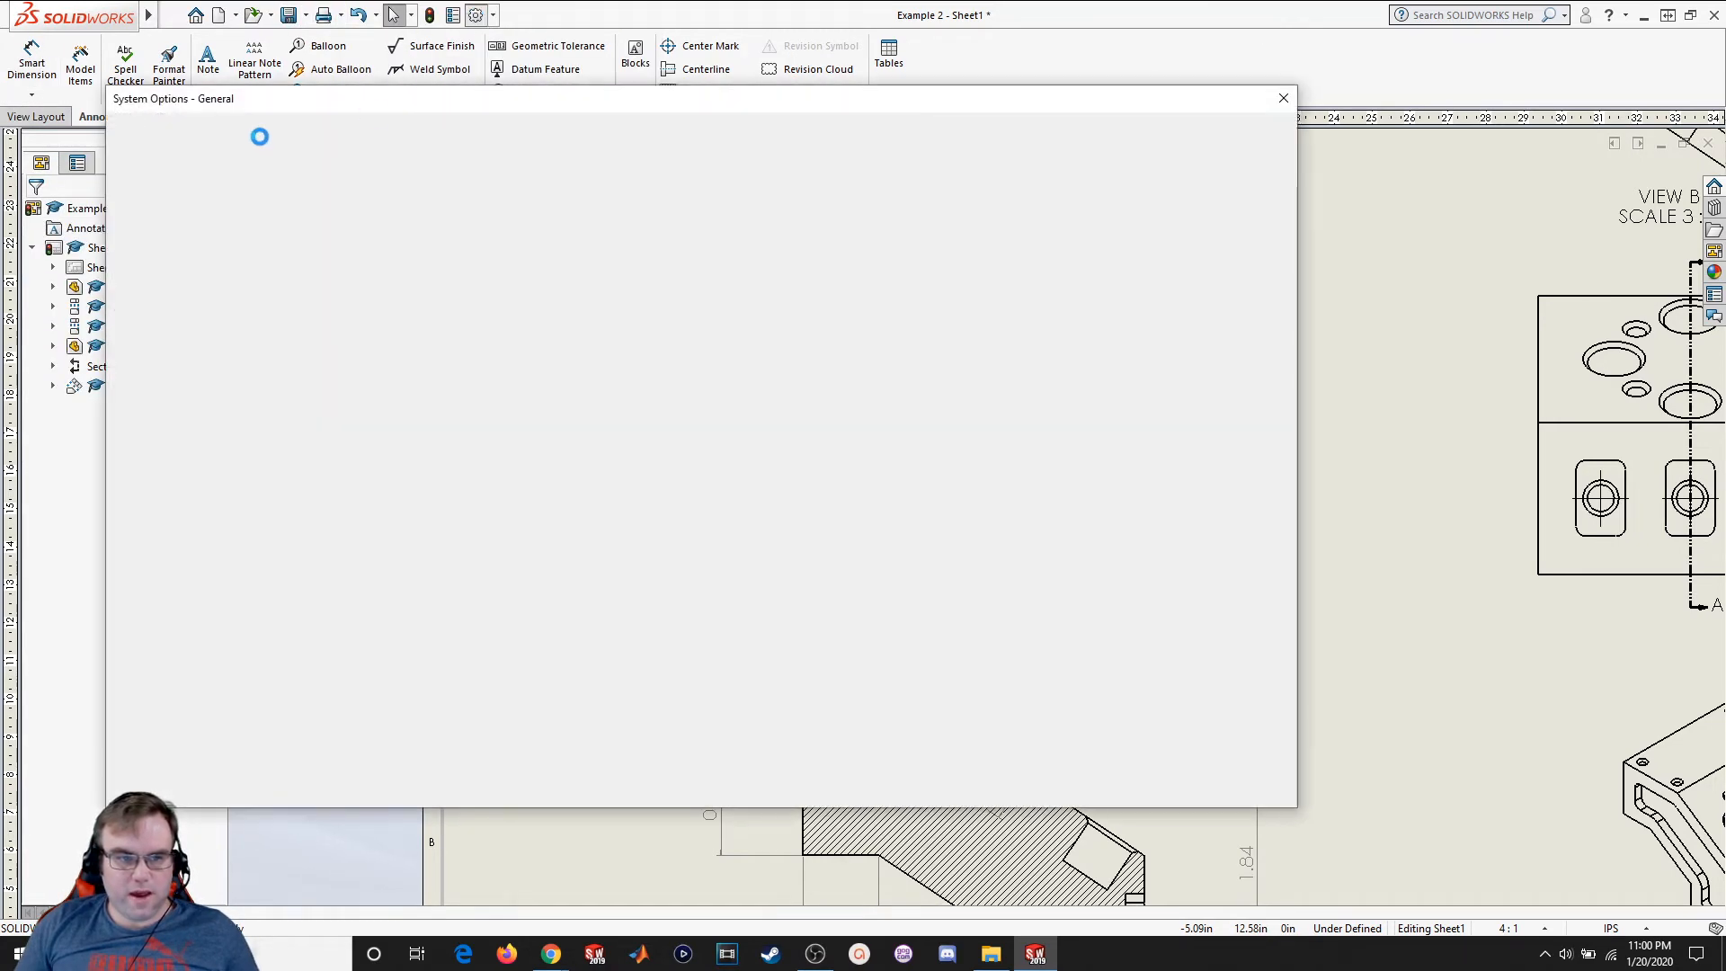
click(257, 132)
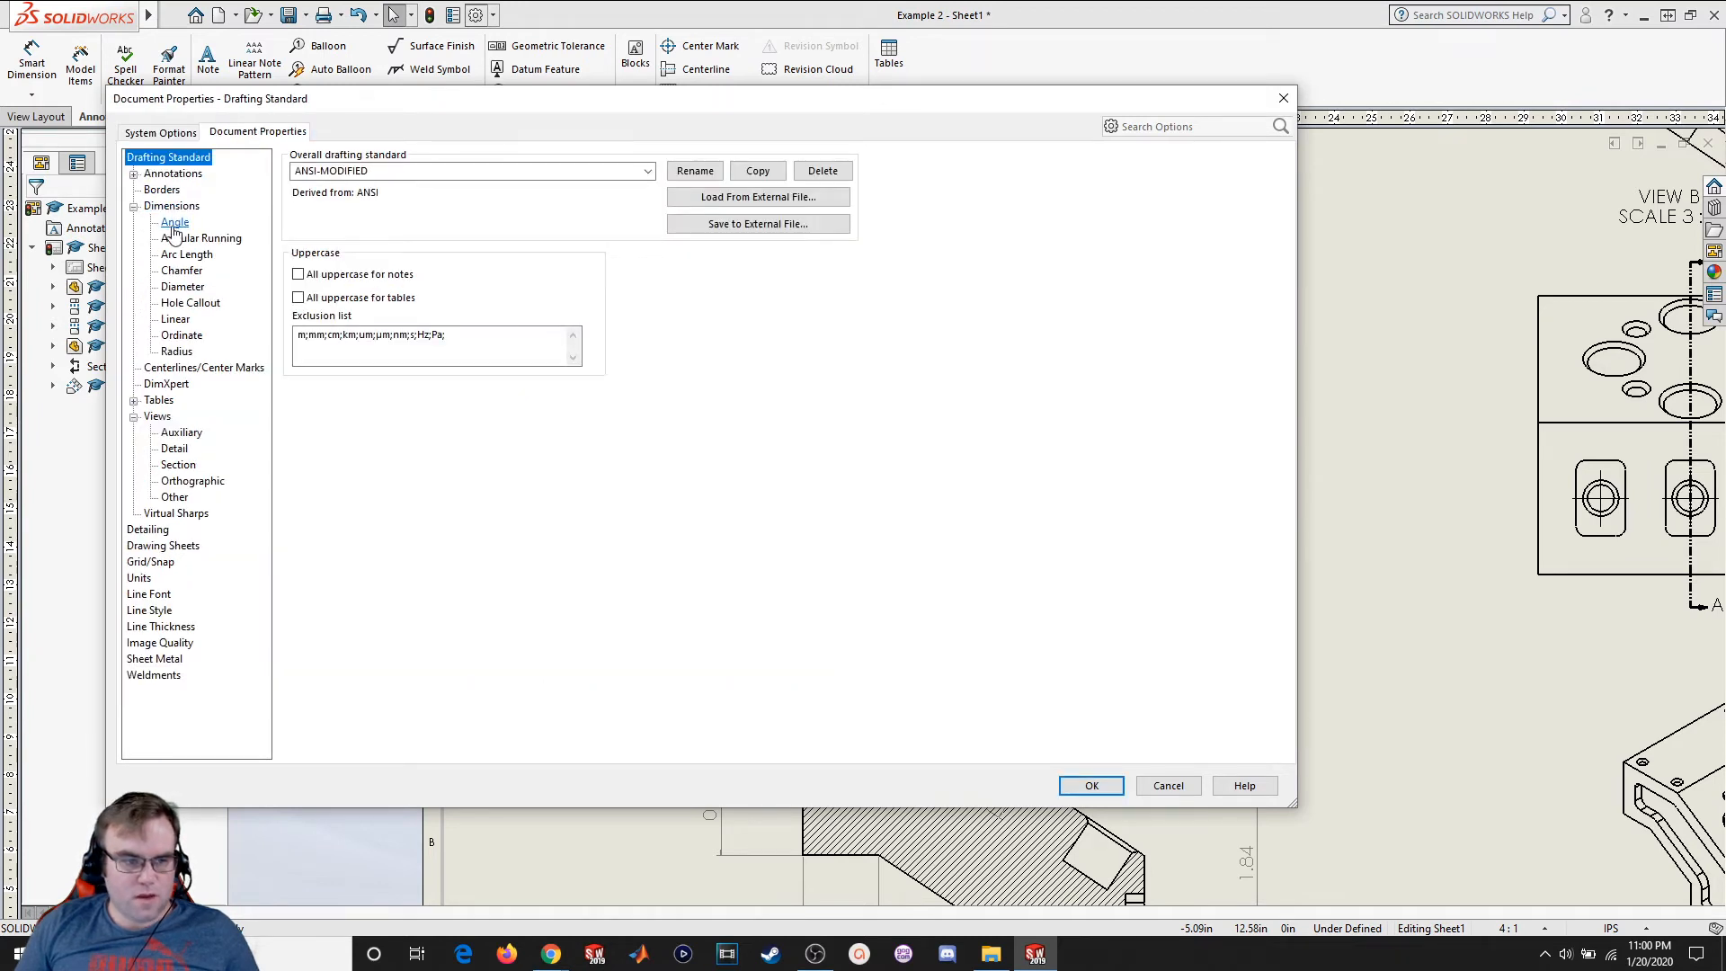
click(178, 352)
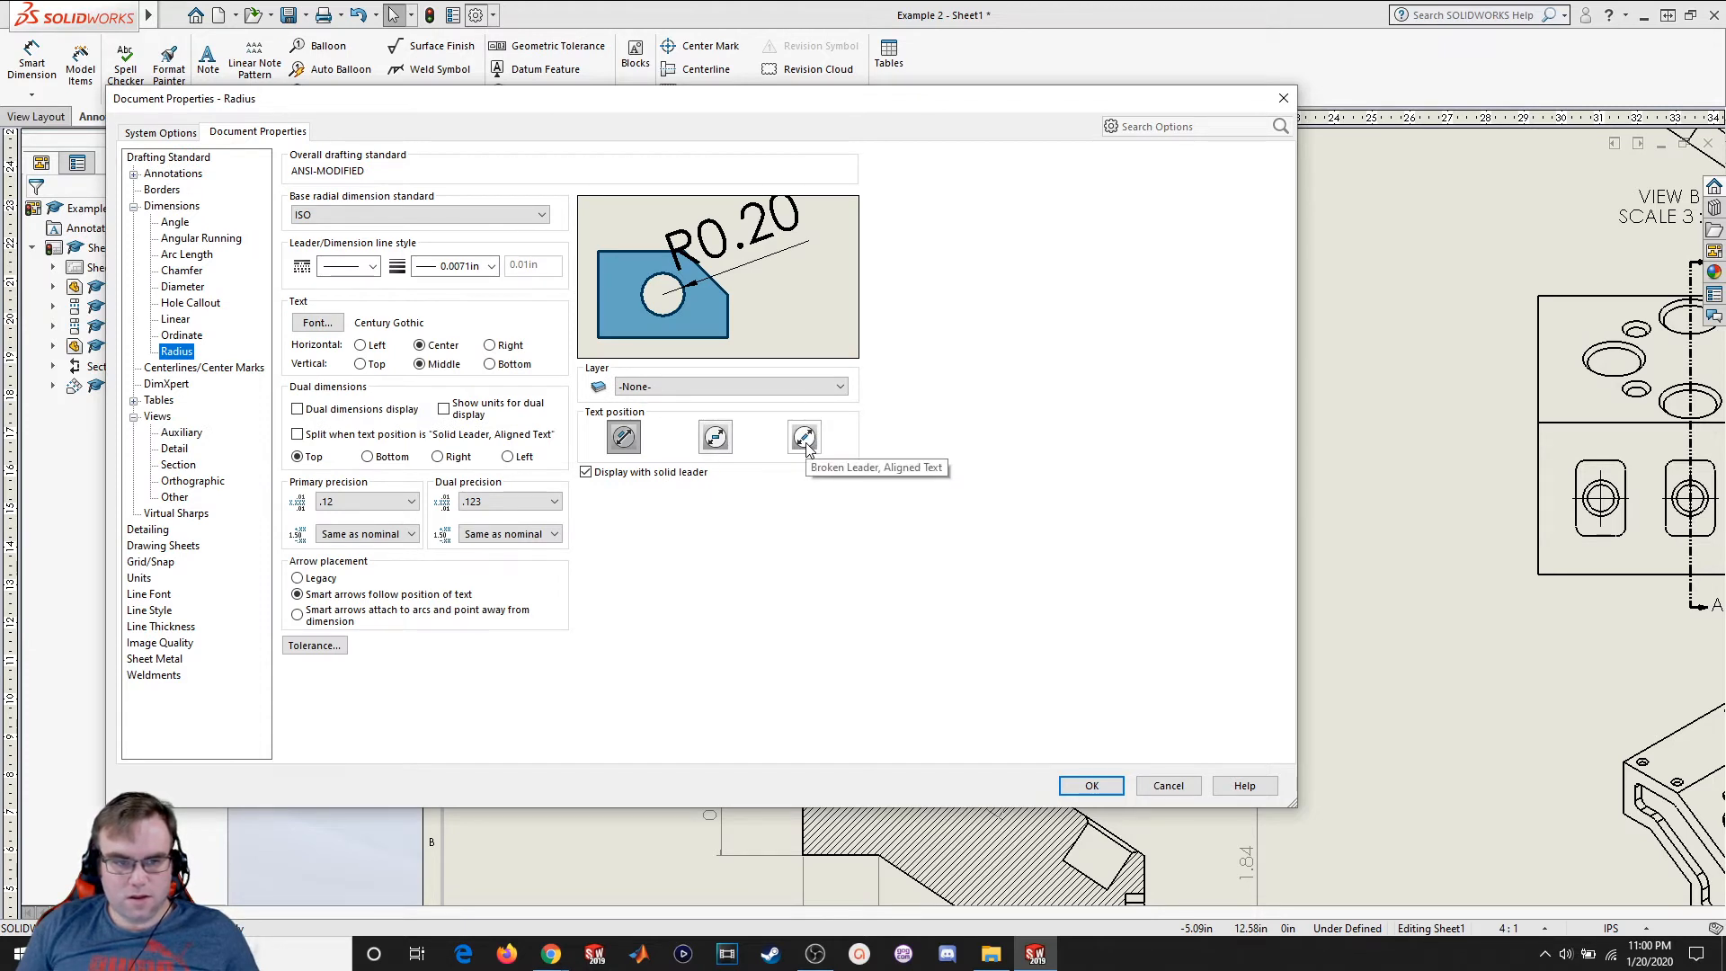
click(349, 216)
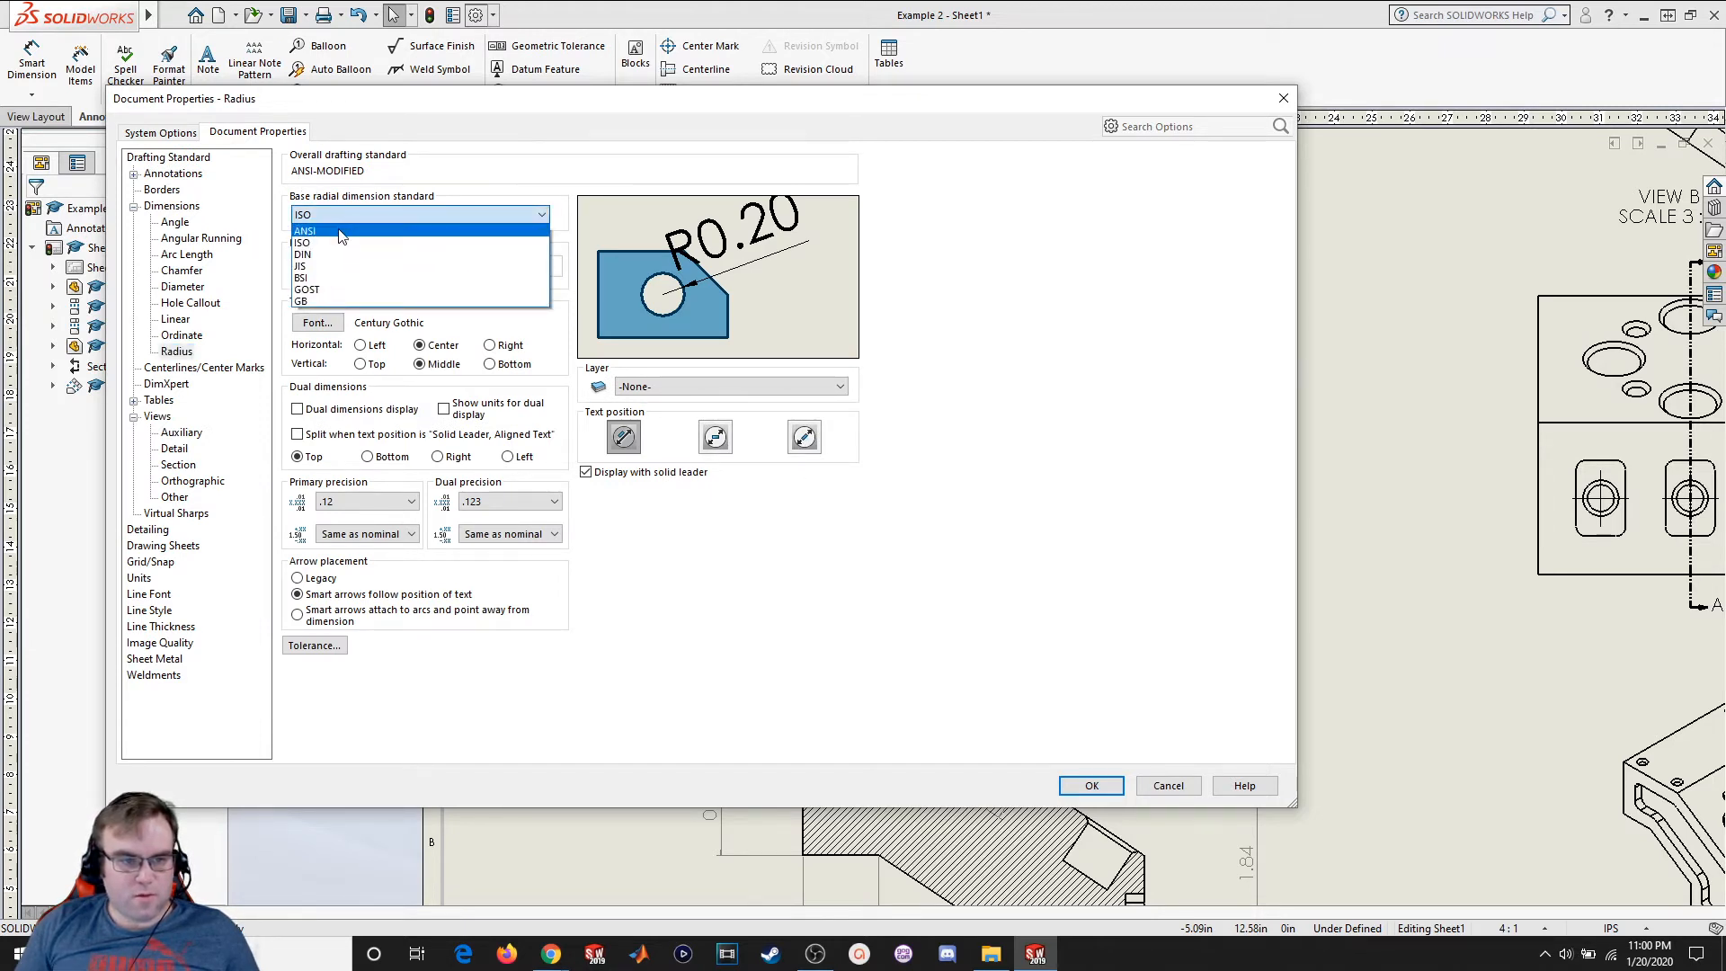
Set the document's overall drafting standard to ANSI
click(169, 158)
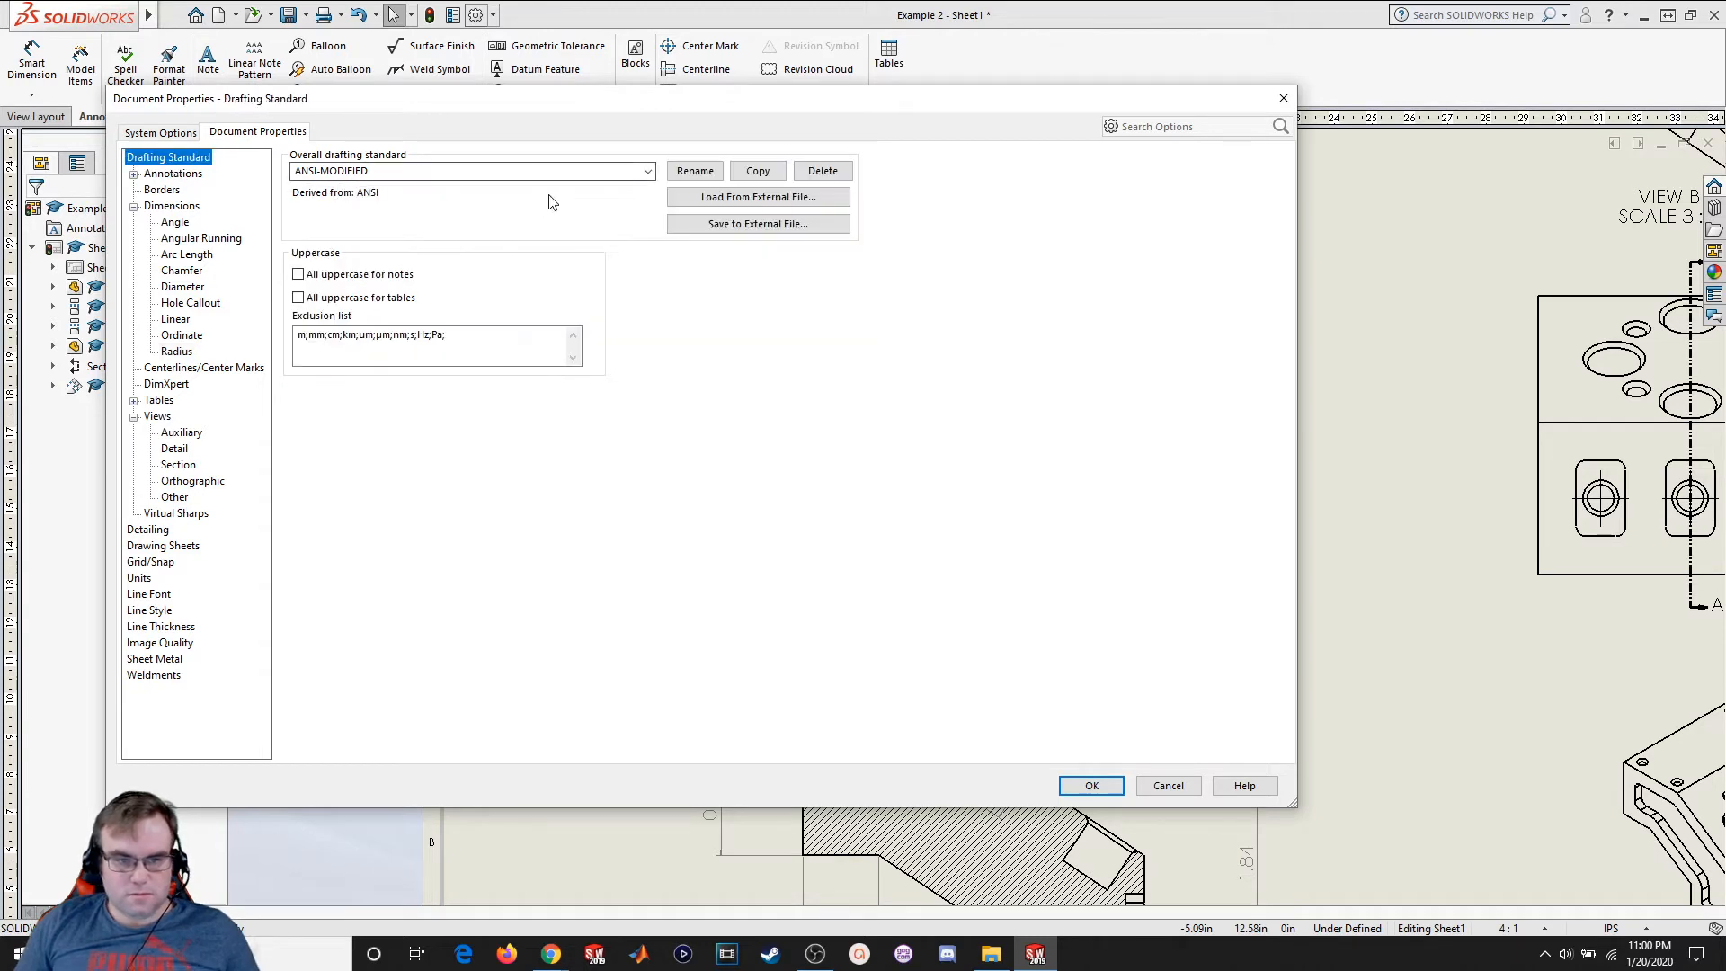
click(649, 175)
click(593, 194)
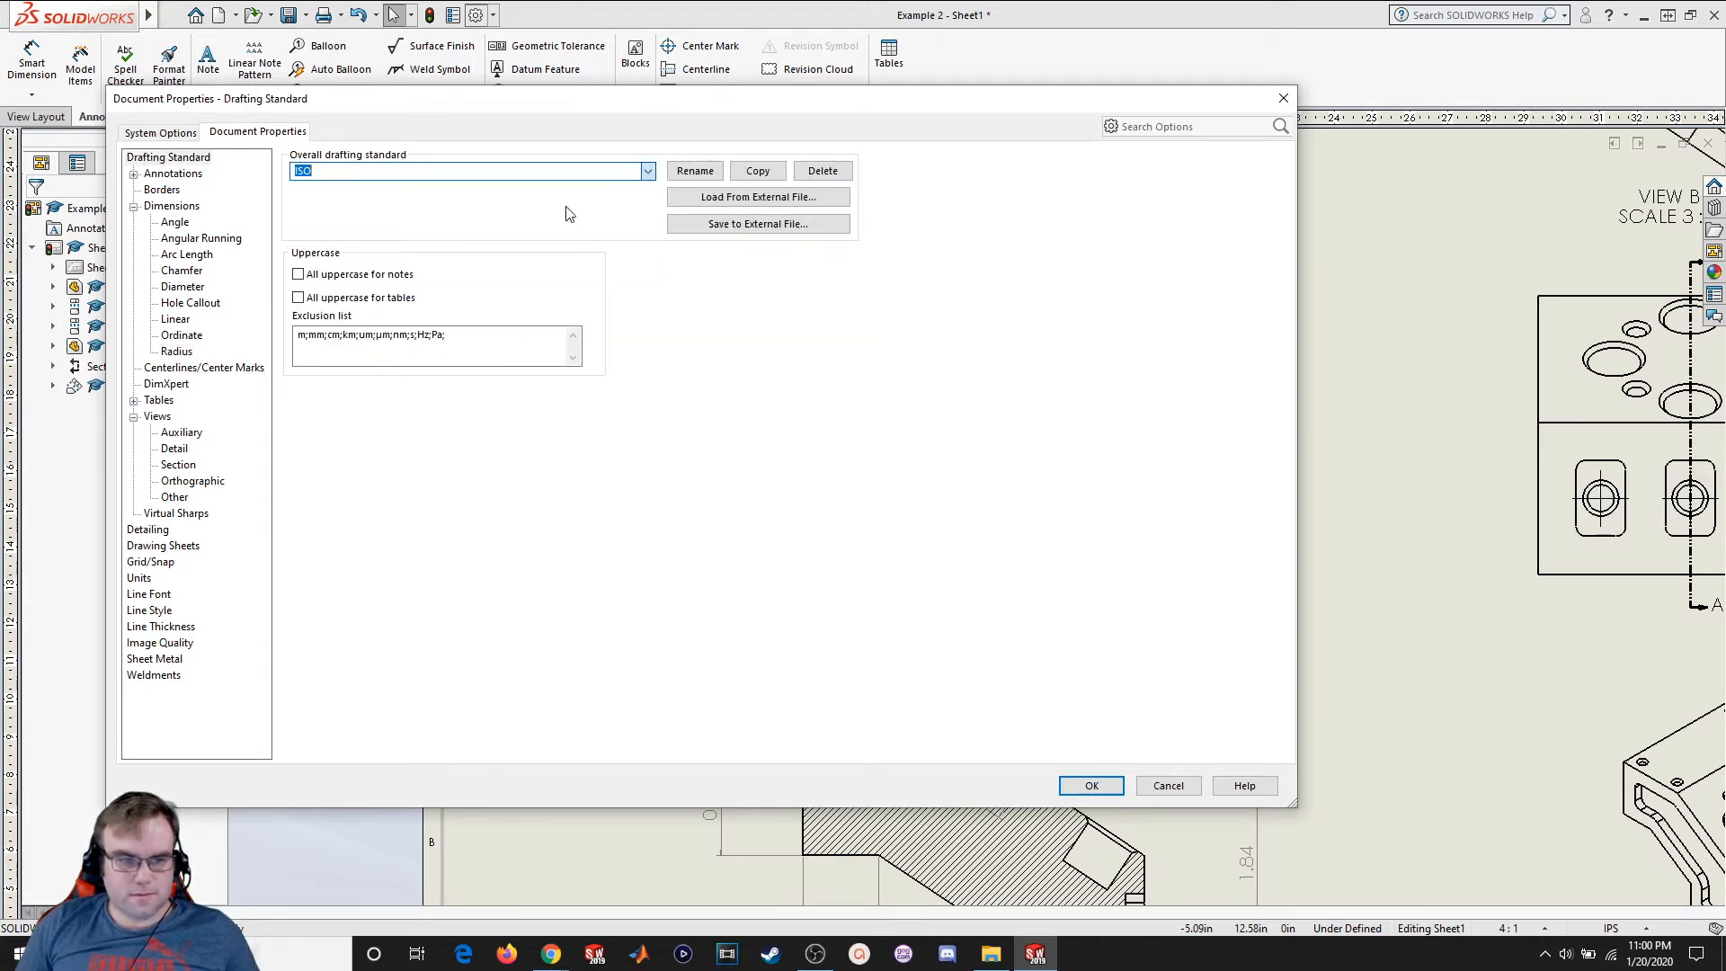
click(648, 171)
click(315, 205)
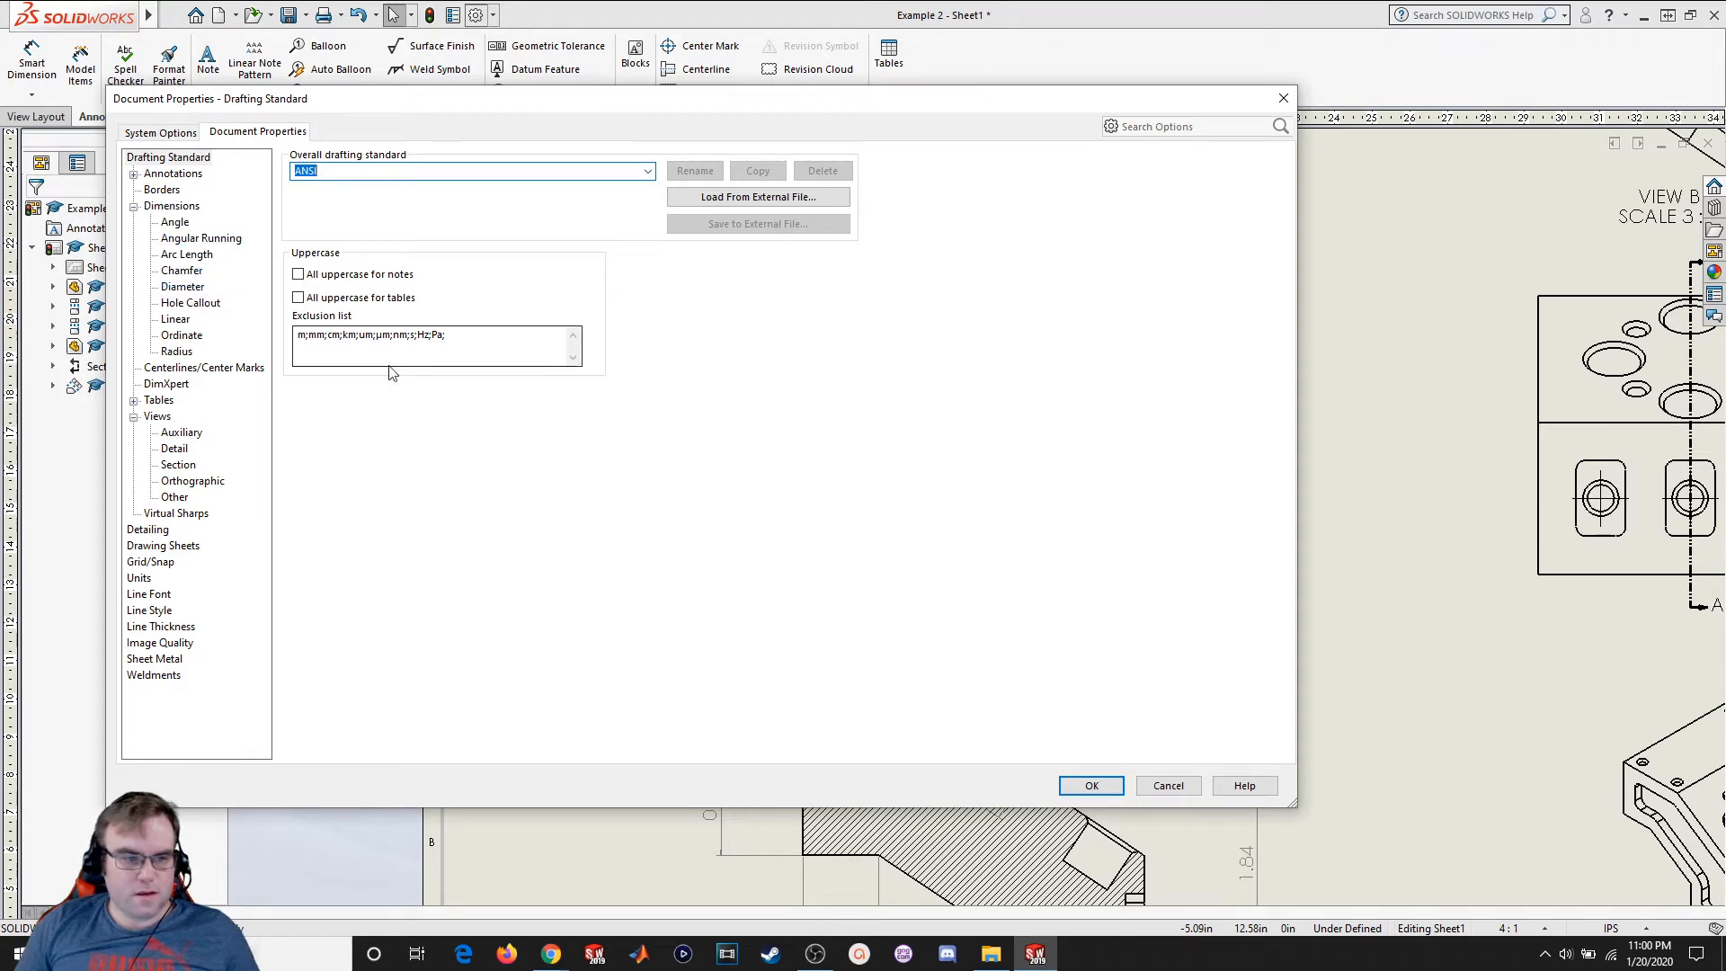
Set the document's drawing view text font height to 24 points and apply the change
click(1091, 786)
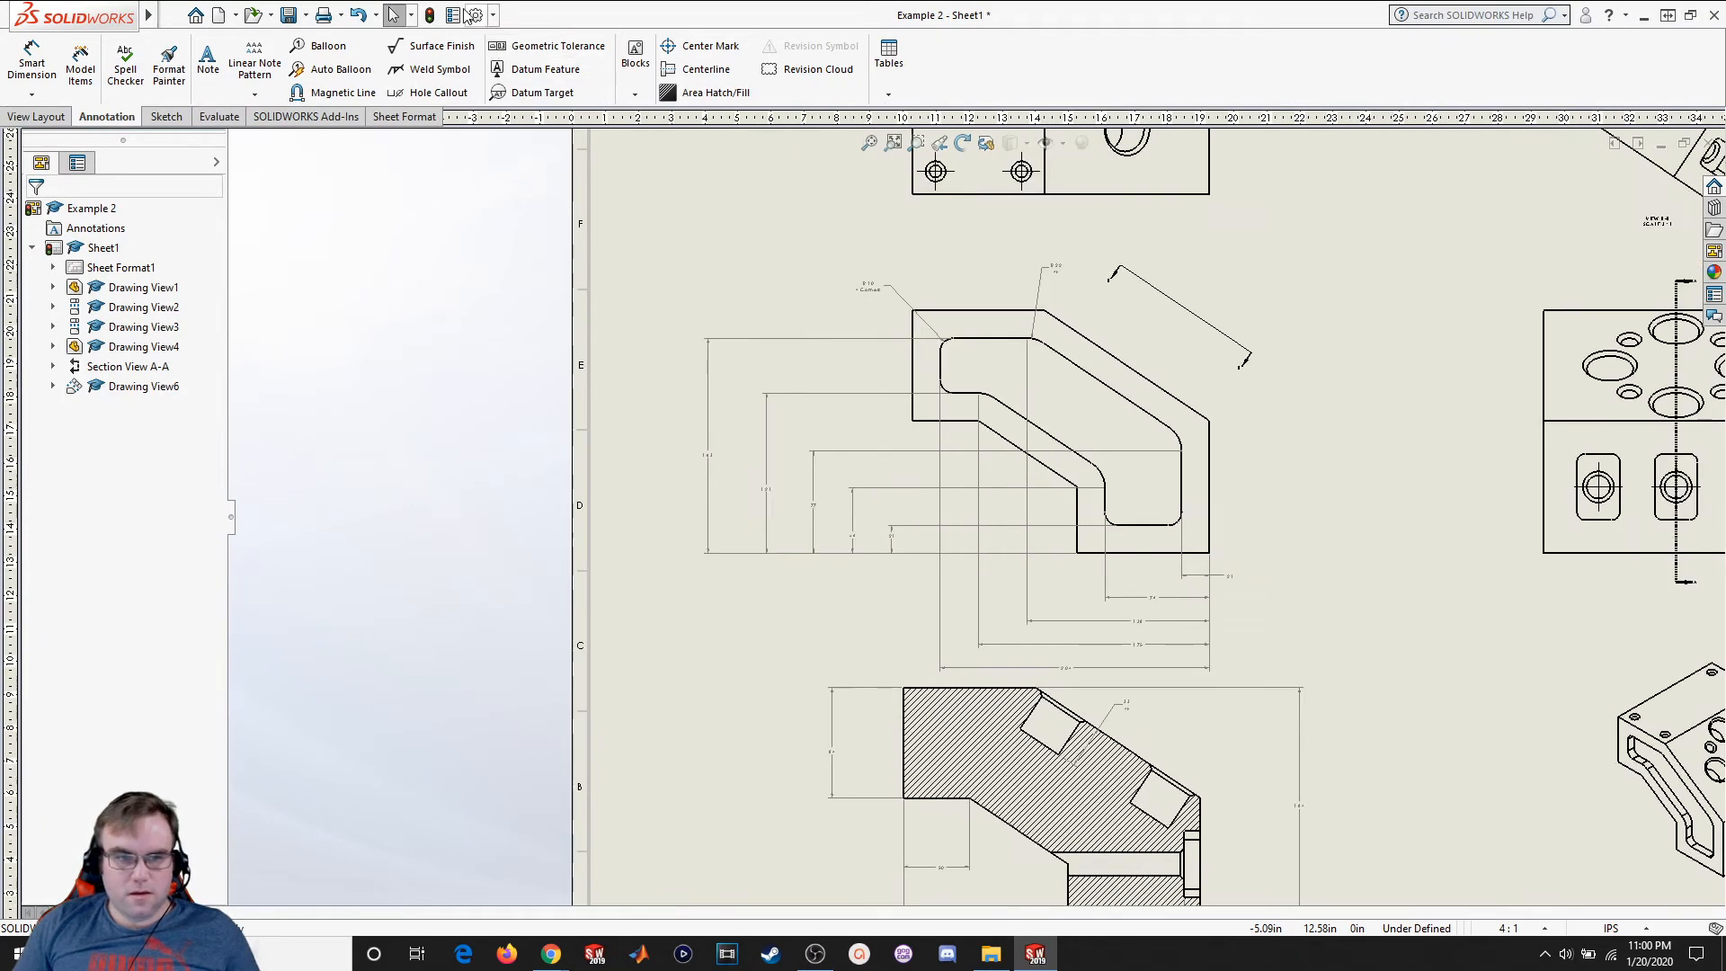
click(475, 17)
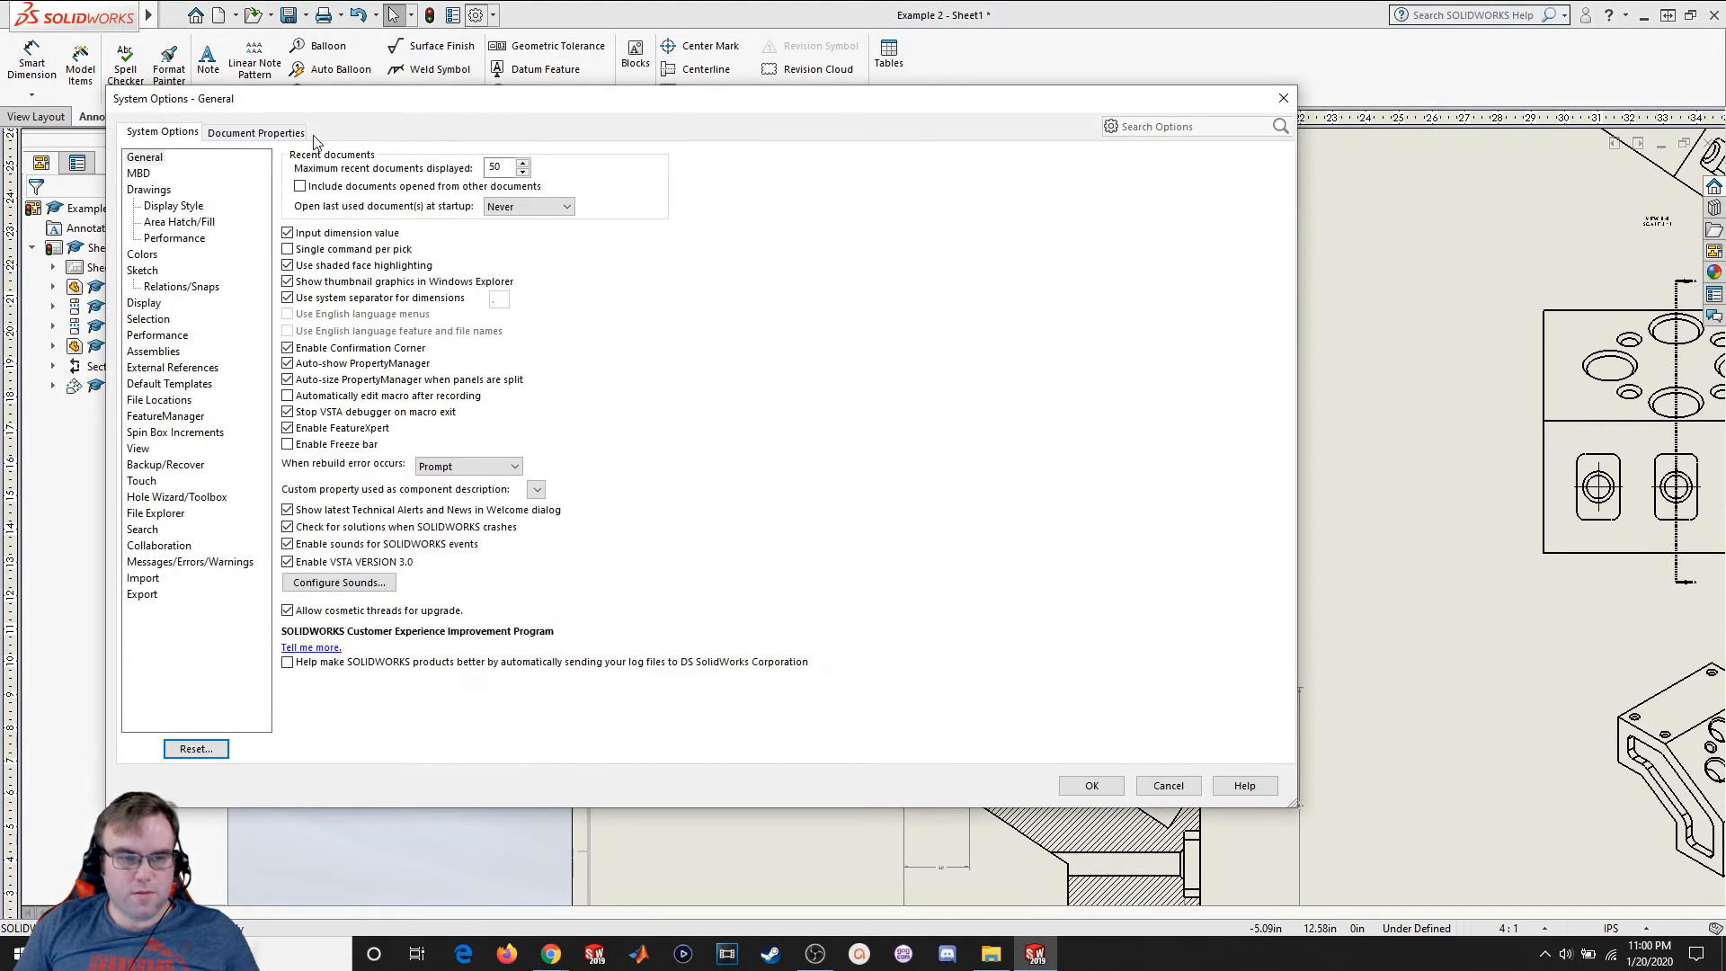
click(294, 134)
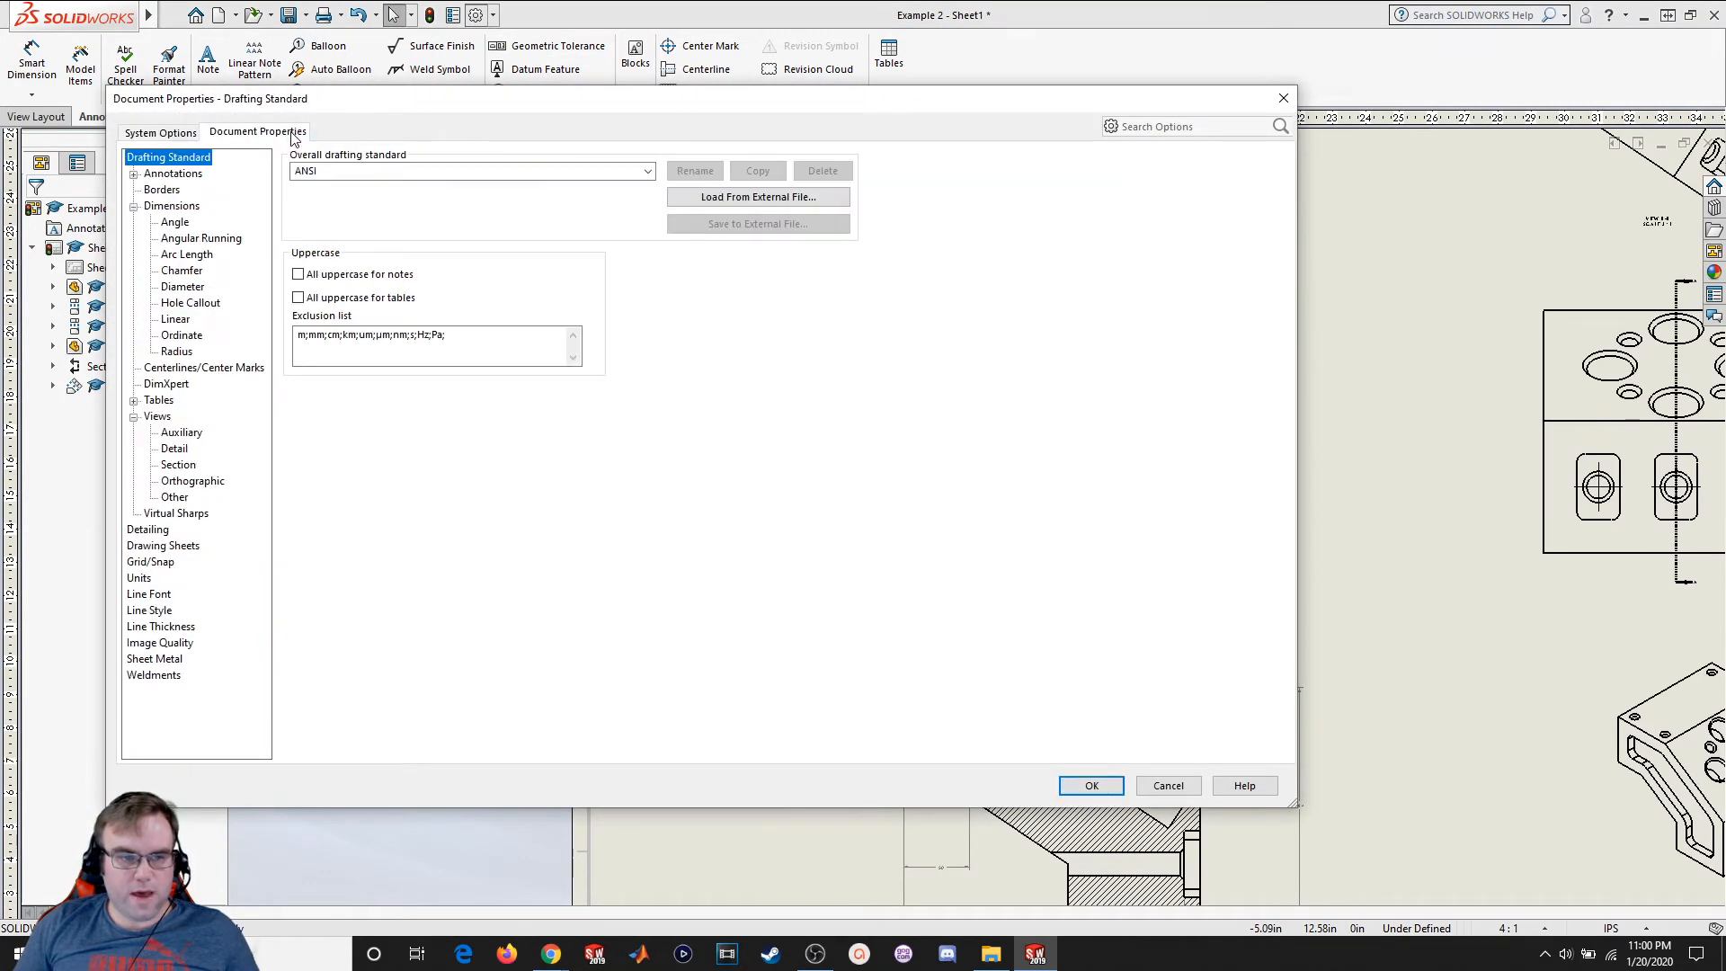
click(158, 418)
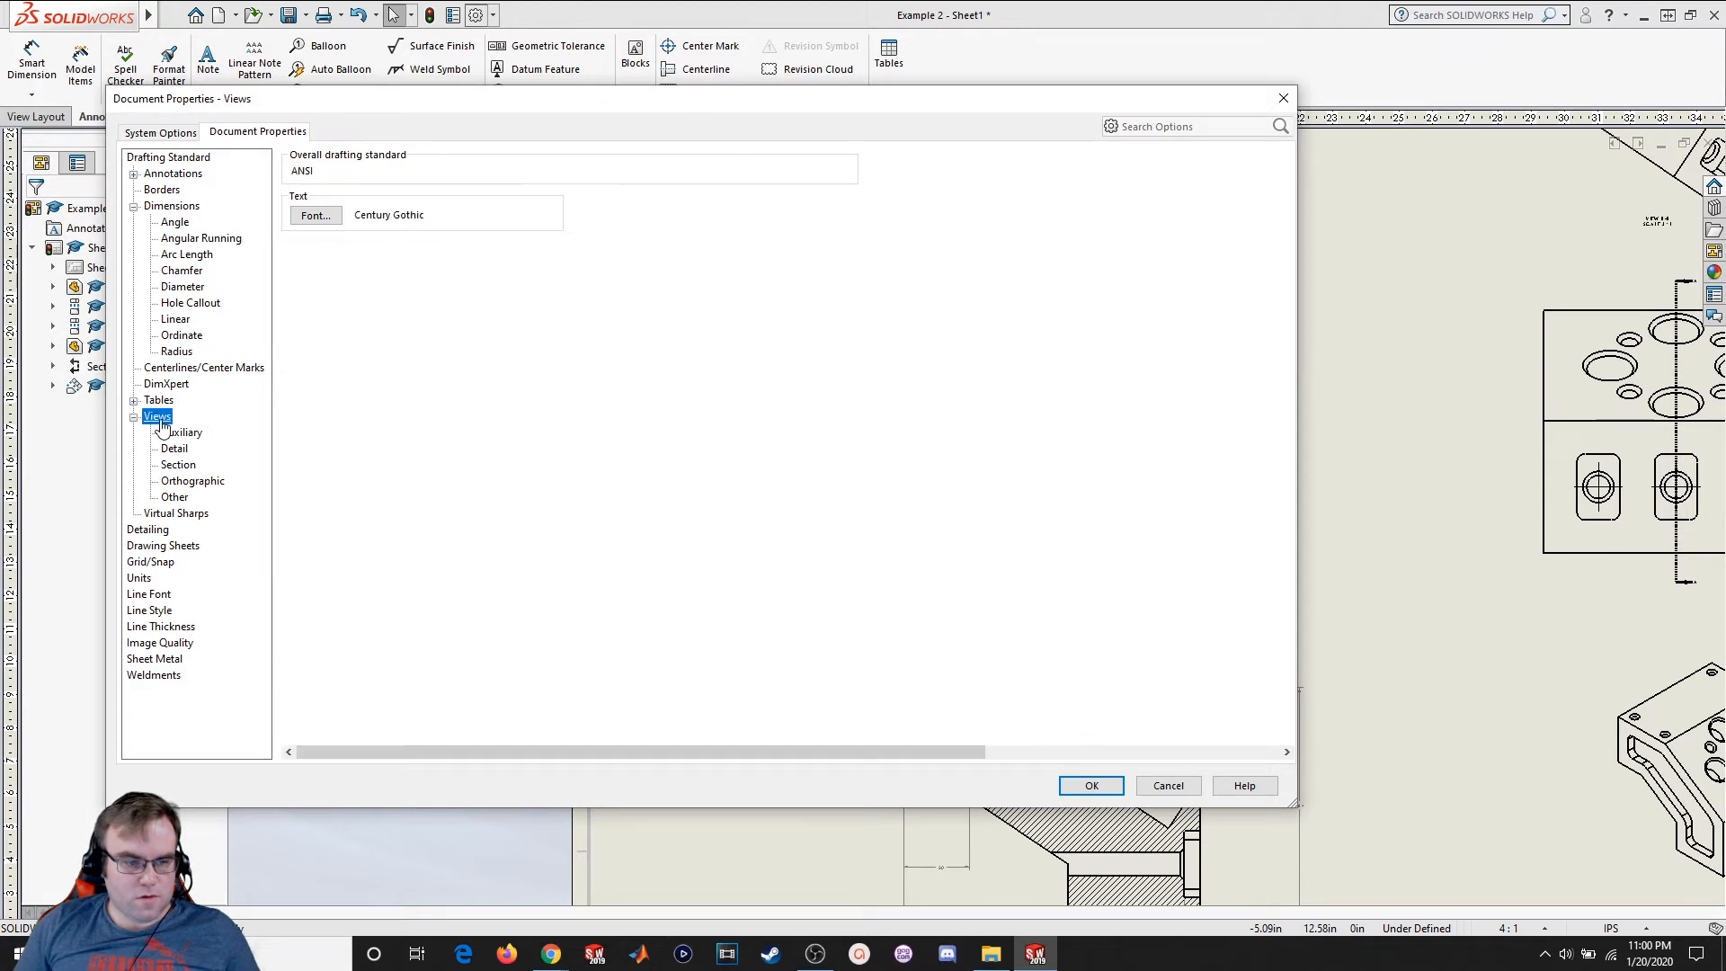
click(309, 218)
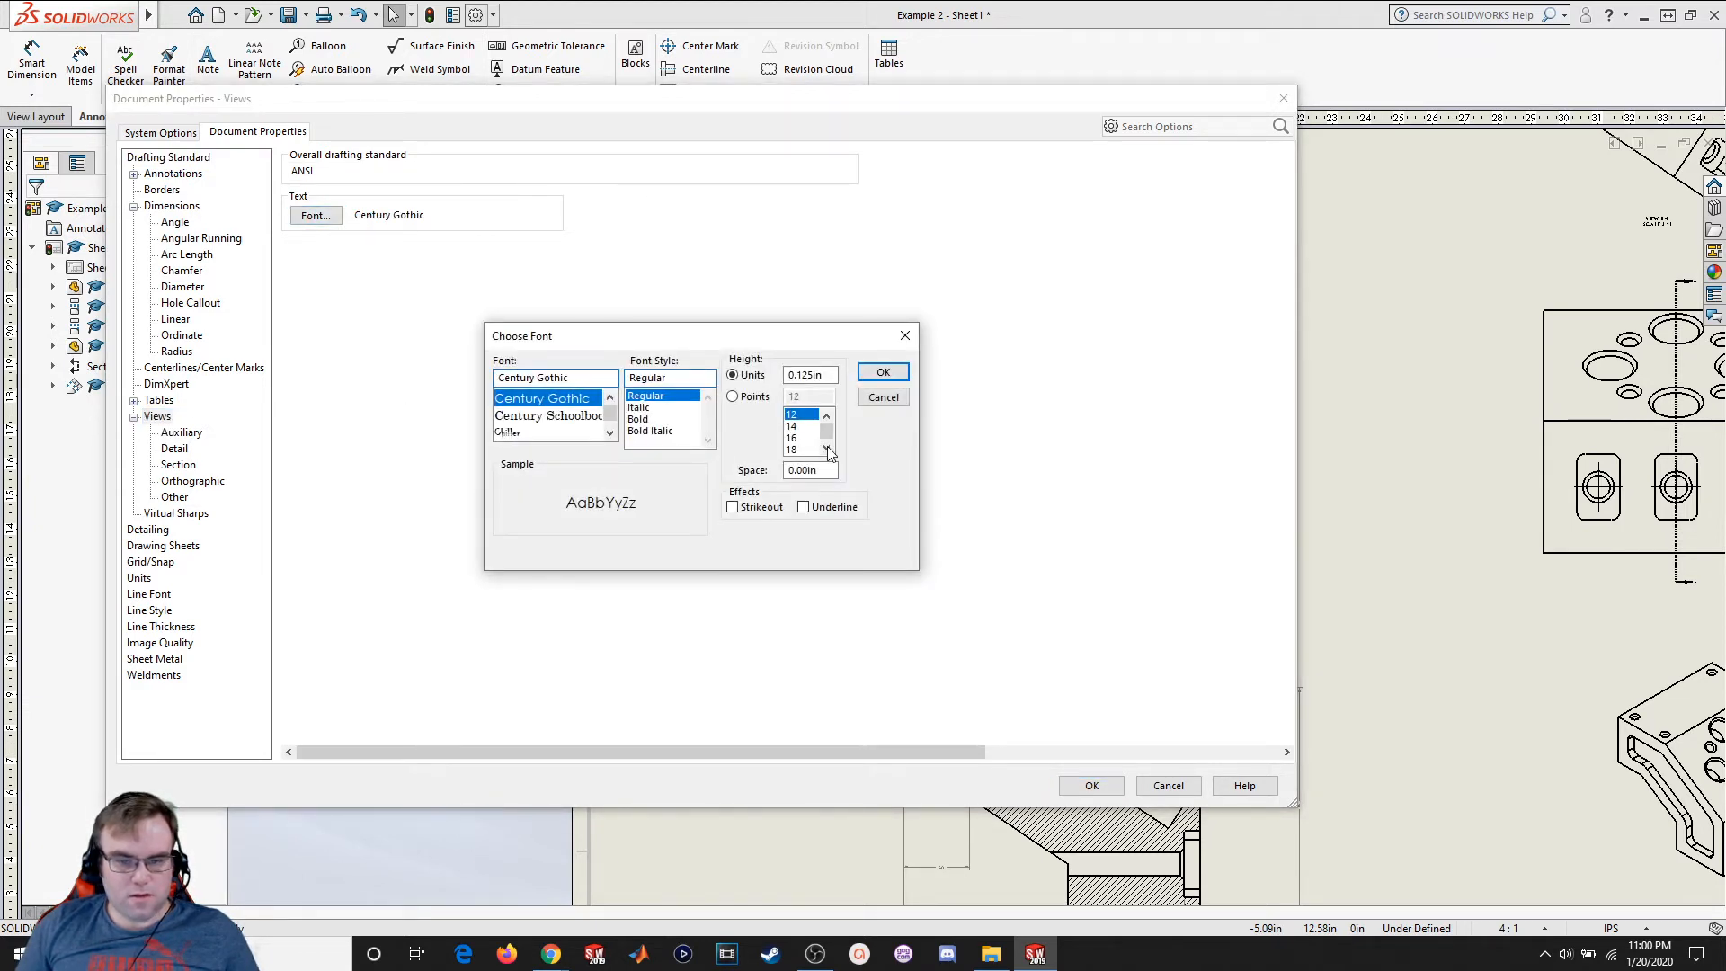
click(750, 399)
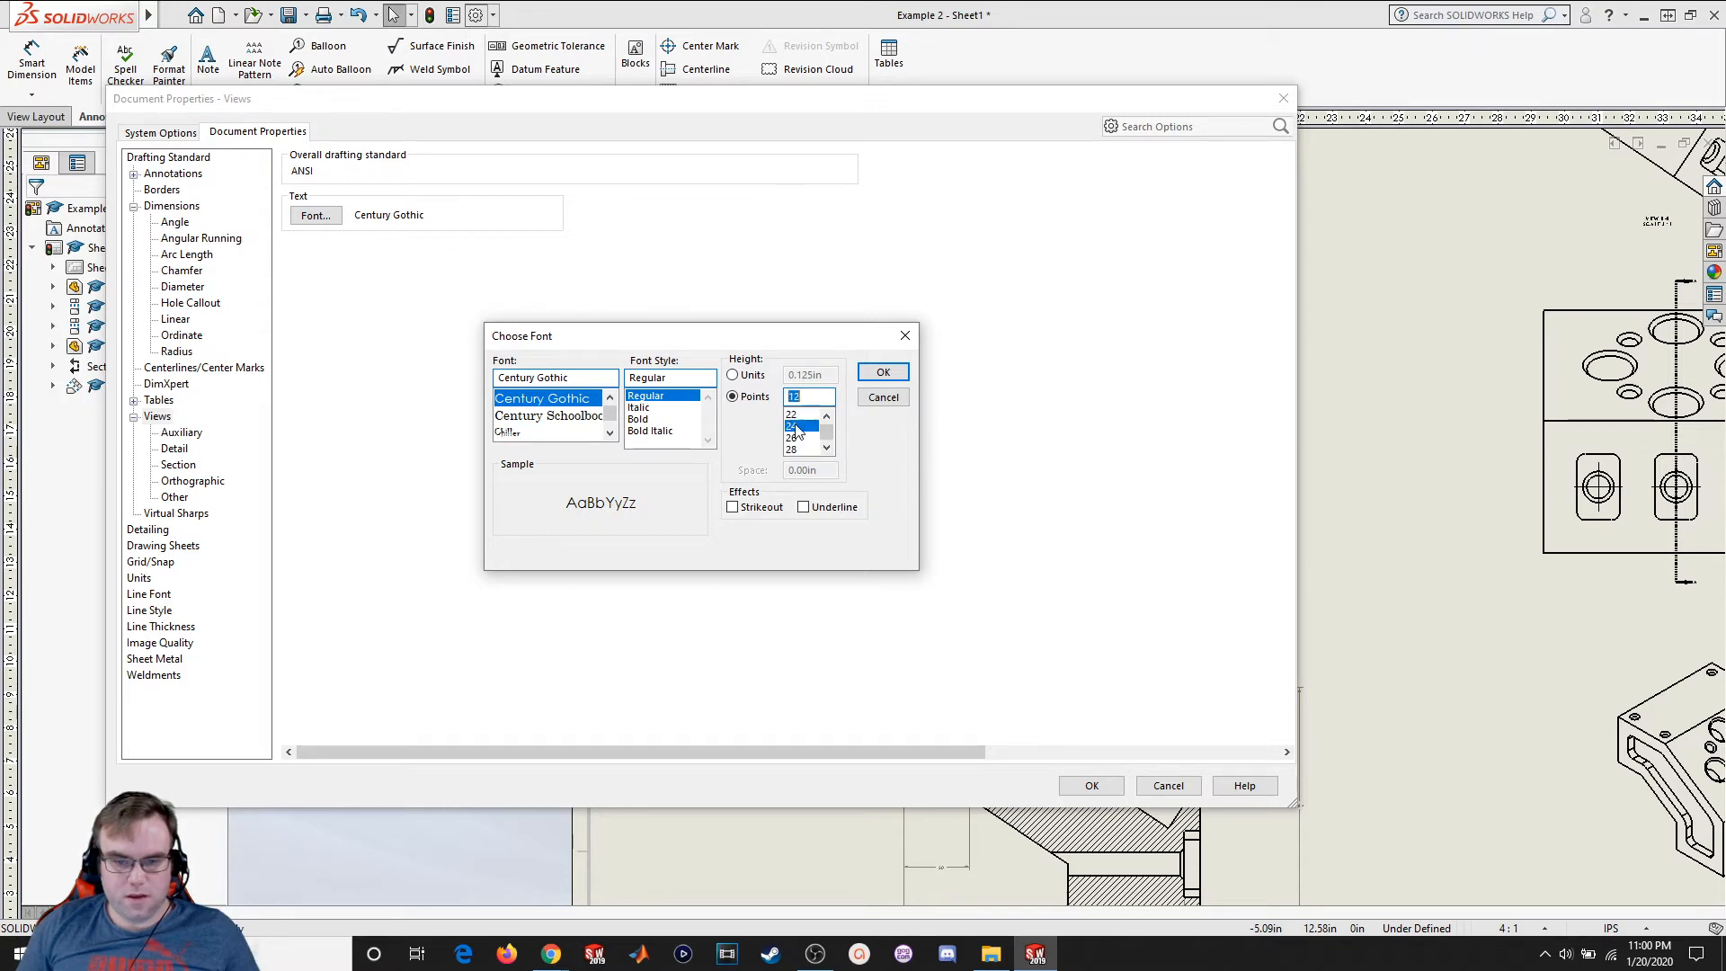
click(883, 374)
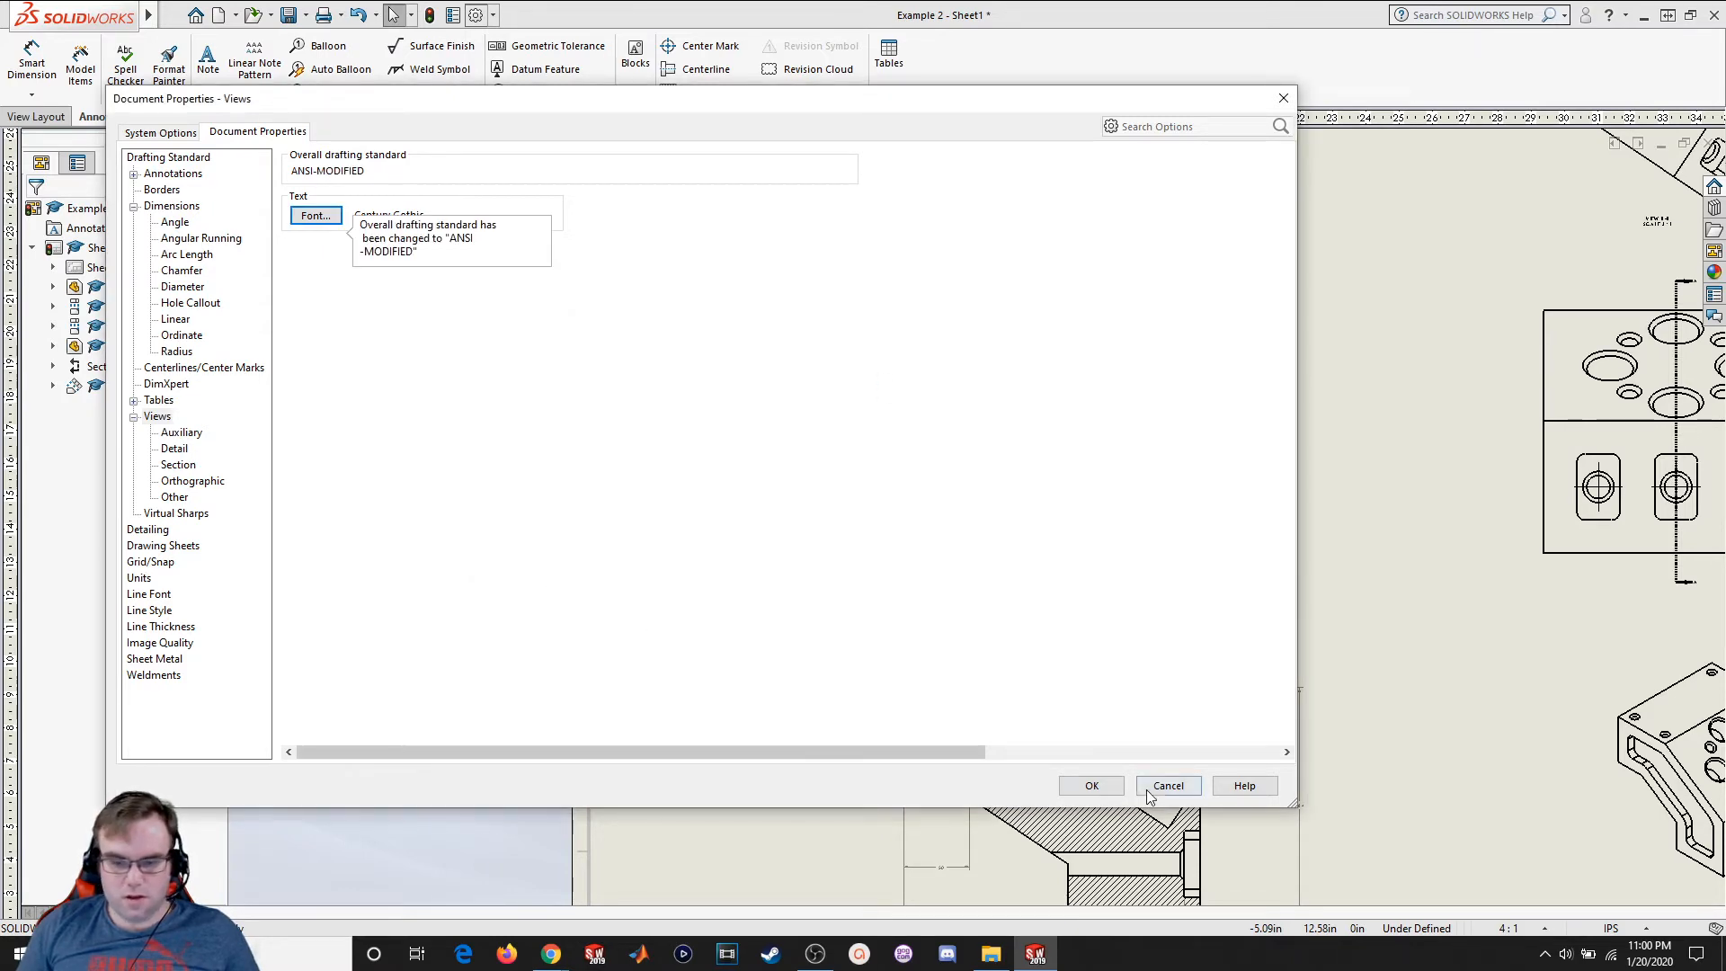
click(1114, 784)
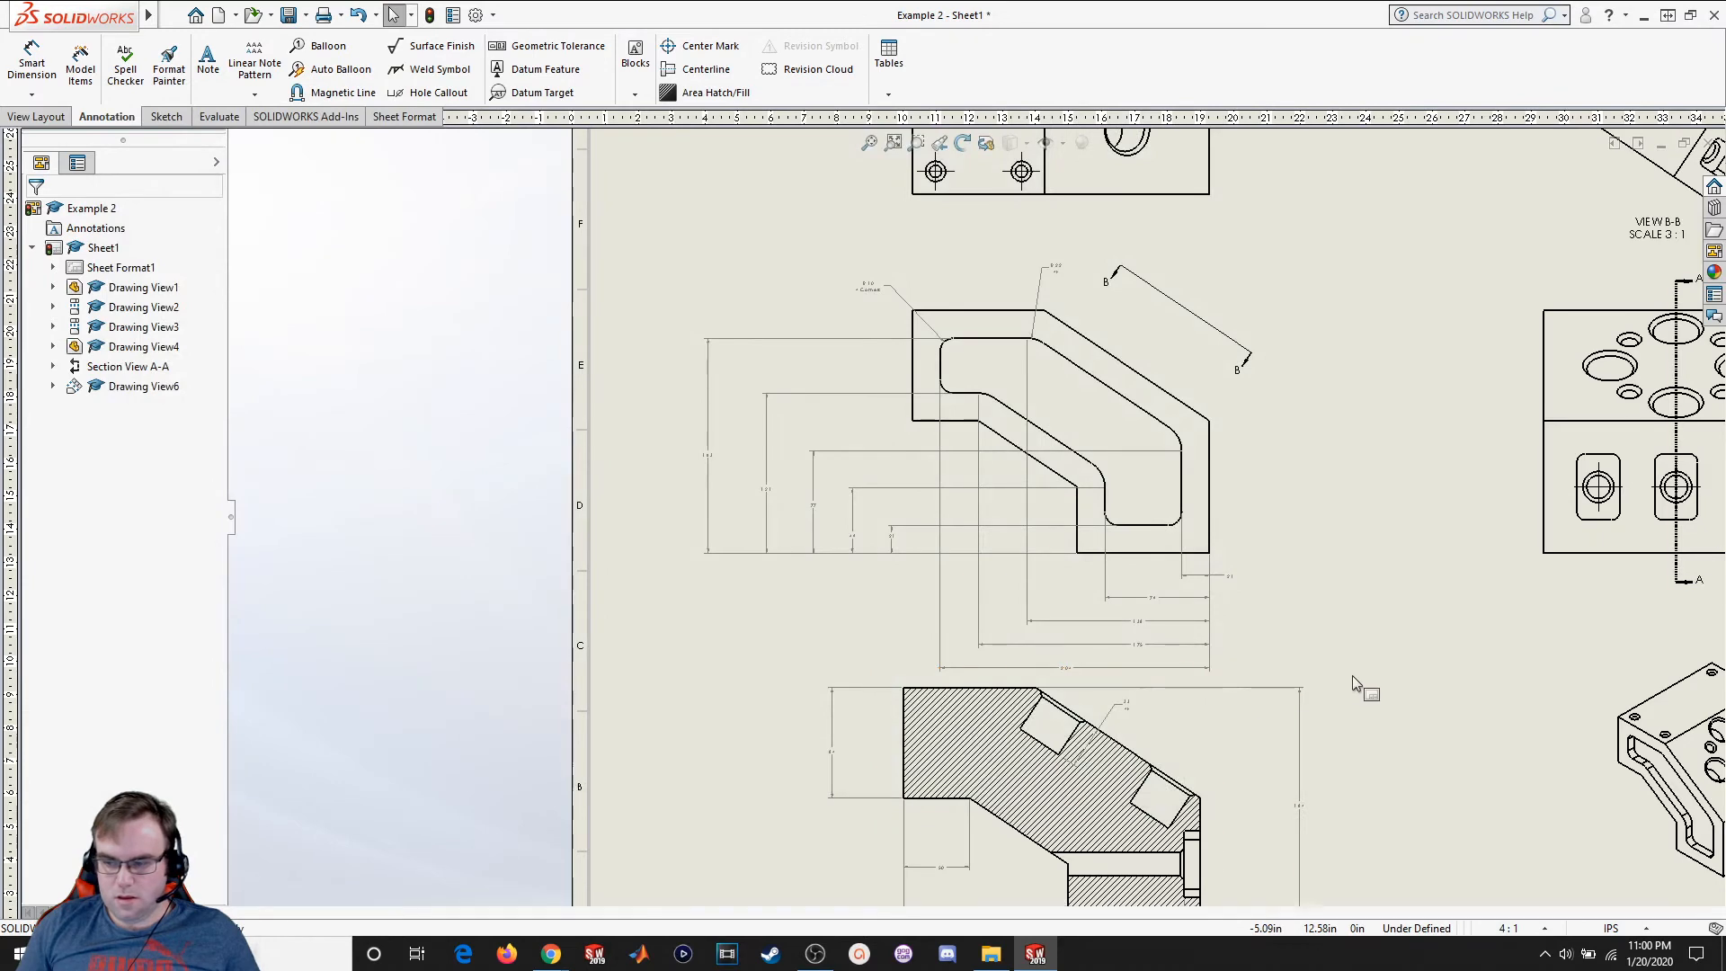
Specify the document's dimension text font height in points, enlarge it, and apply the change
scroll(1356, 684, up, 3)
scroll(1364, 556, down, 2)
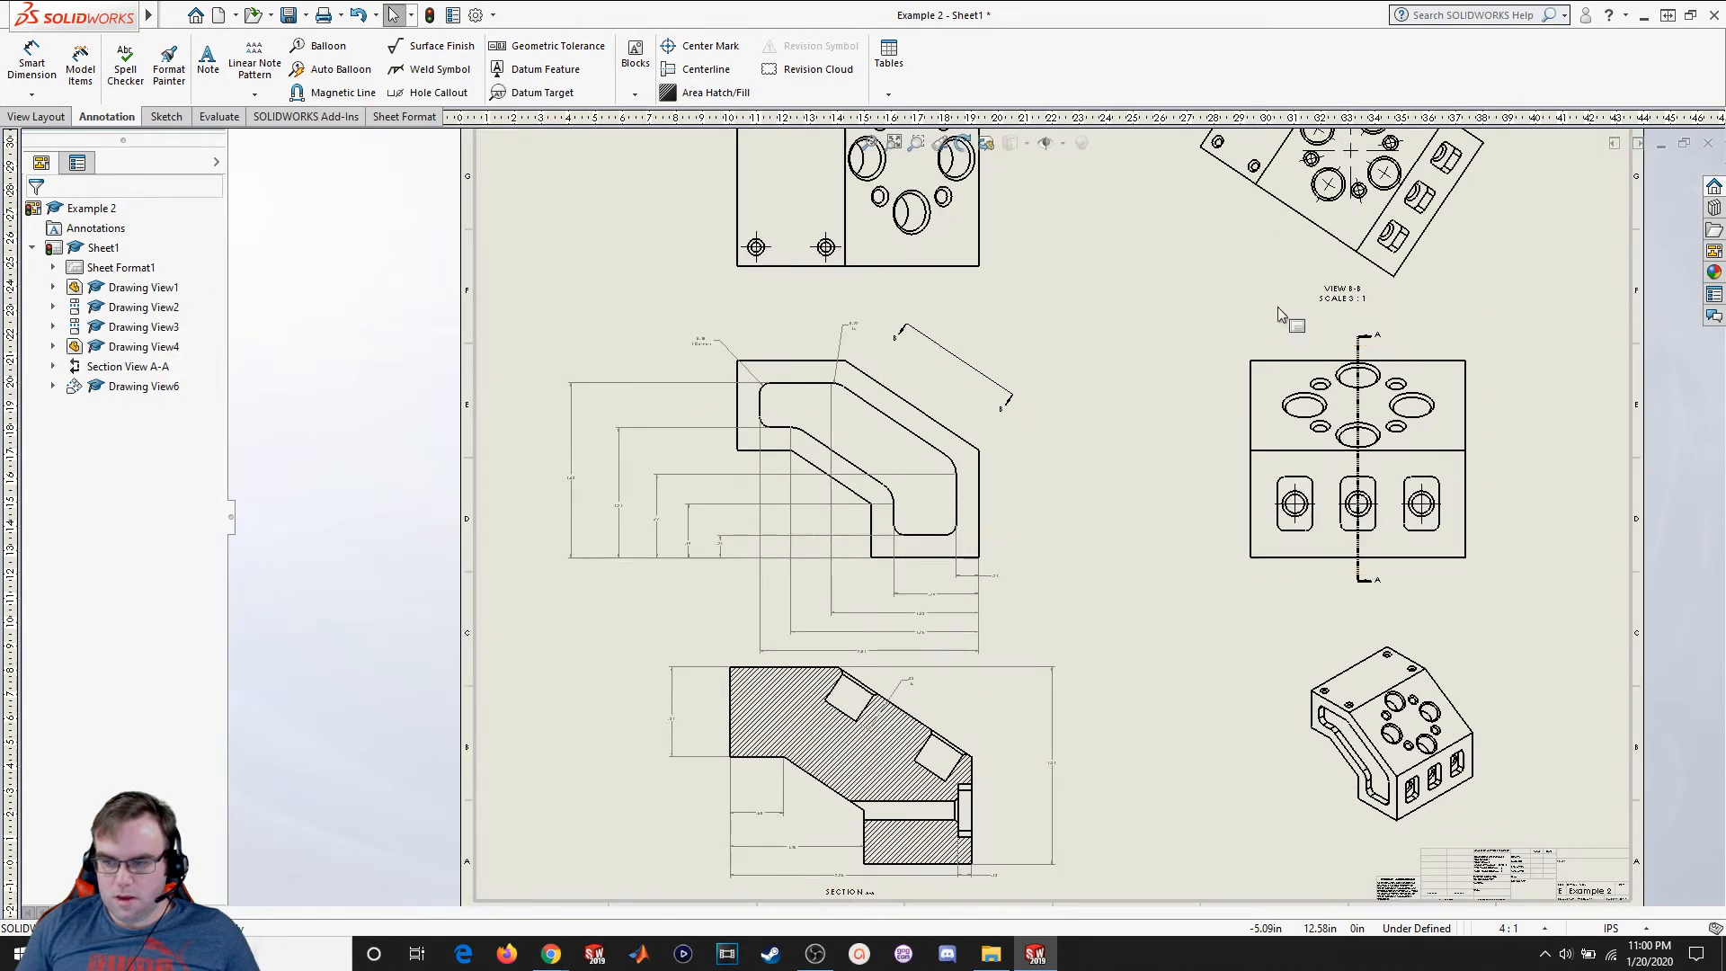
click(476, 14)
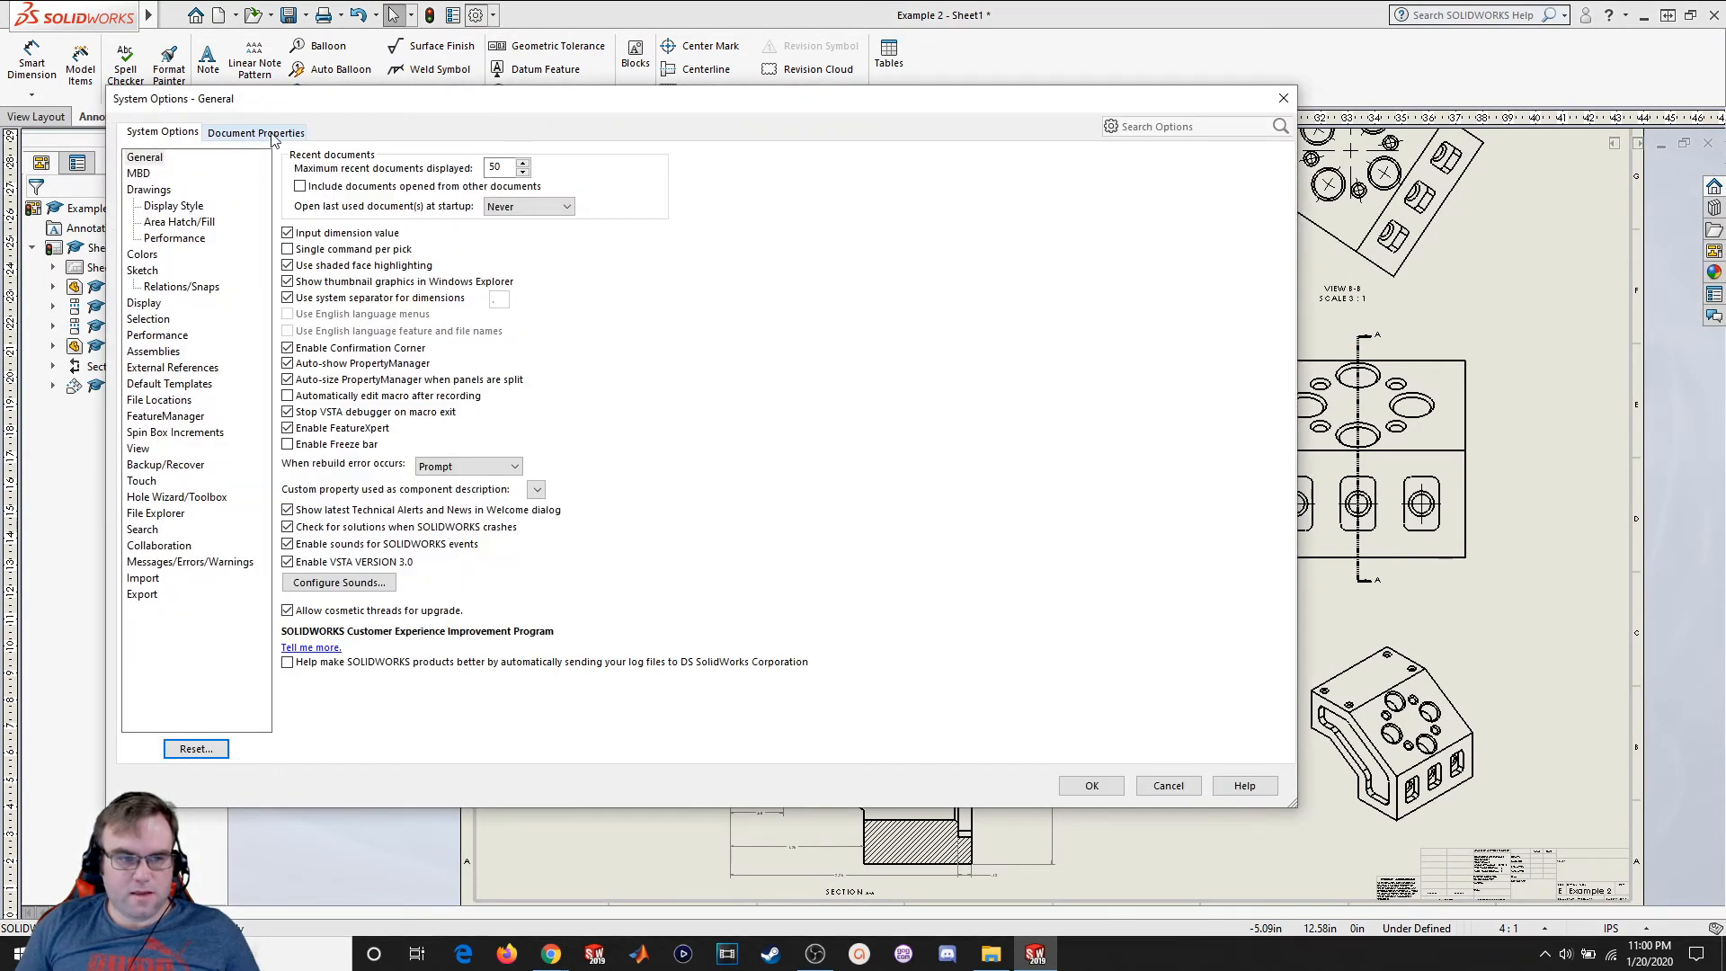
click(270, 132)
click(160, 207)
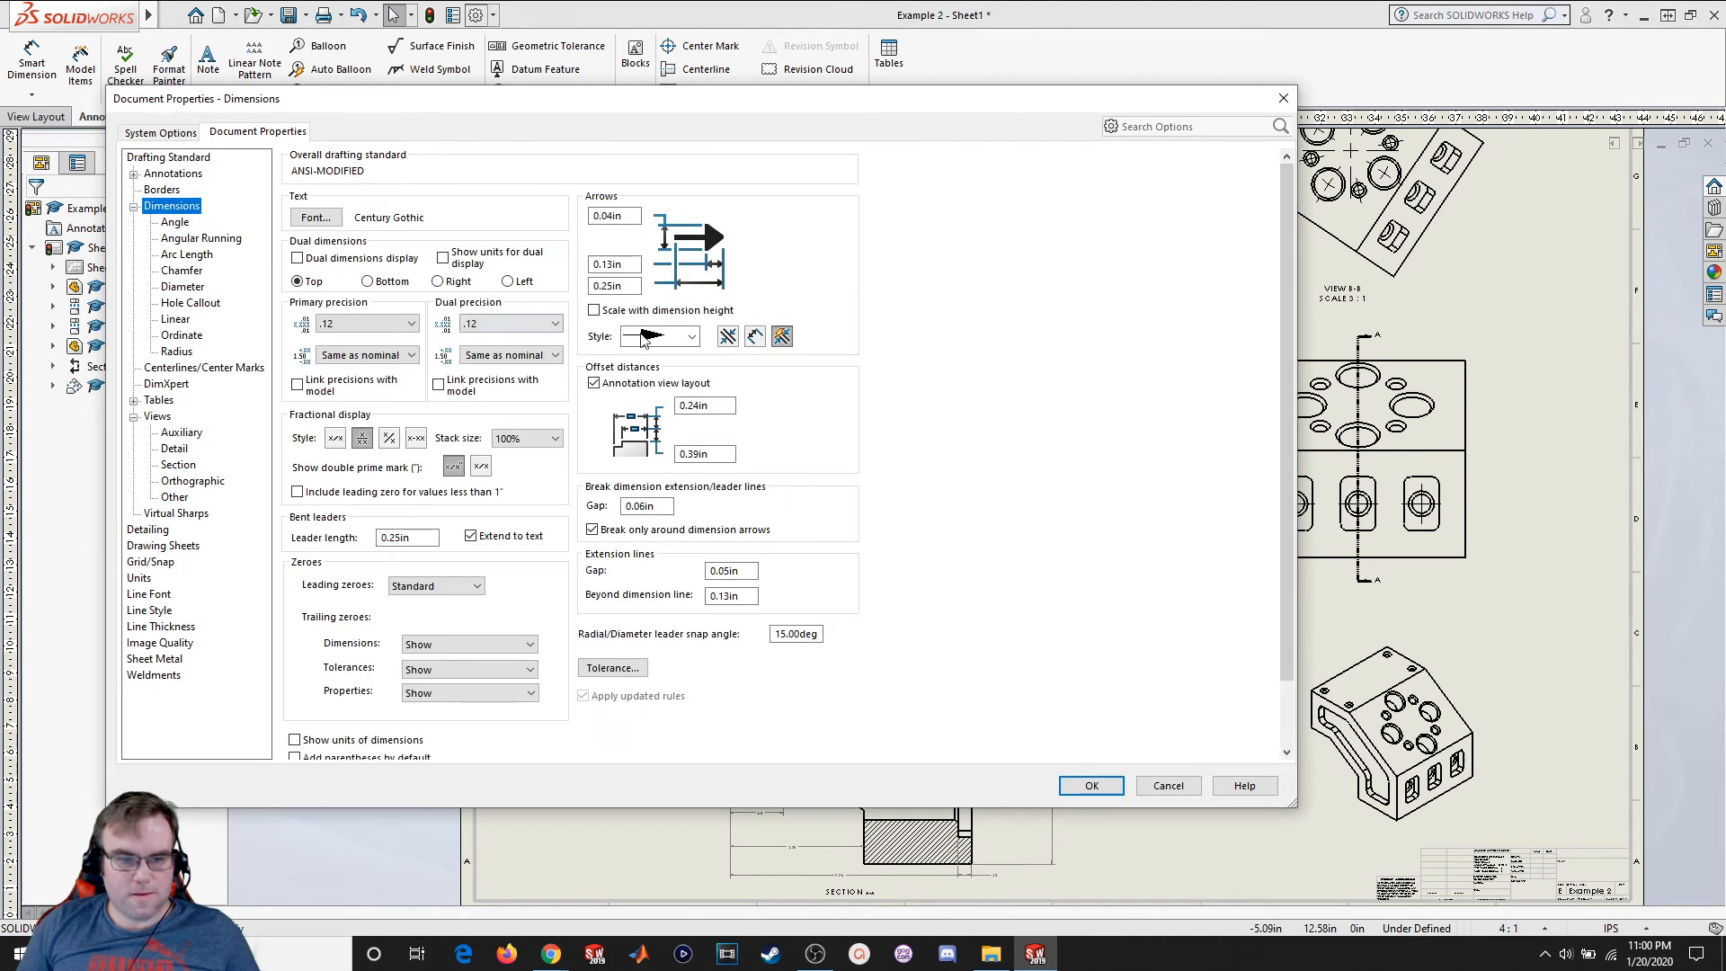
click(332, 222)
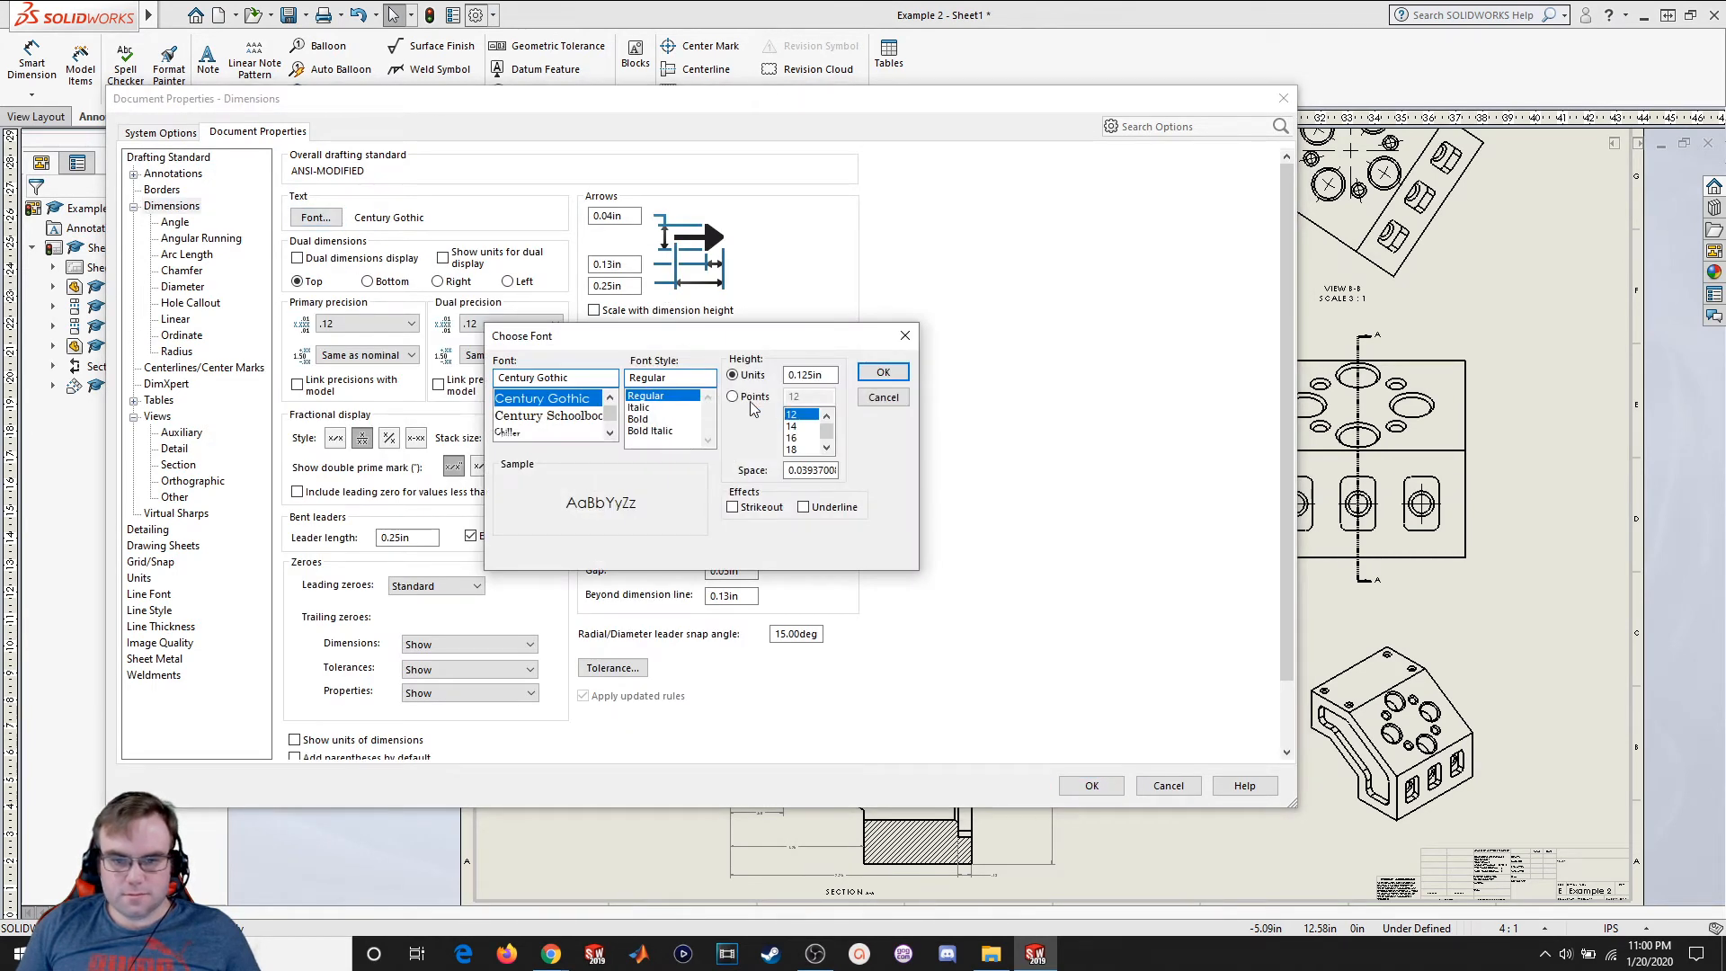
click(752, 398)
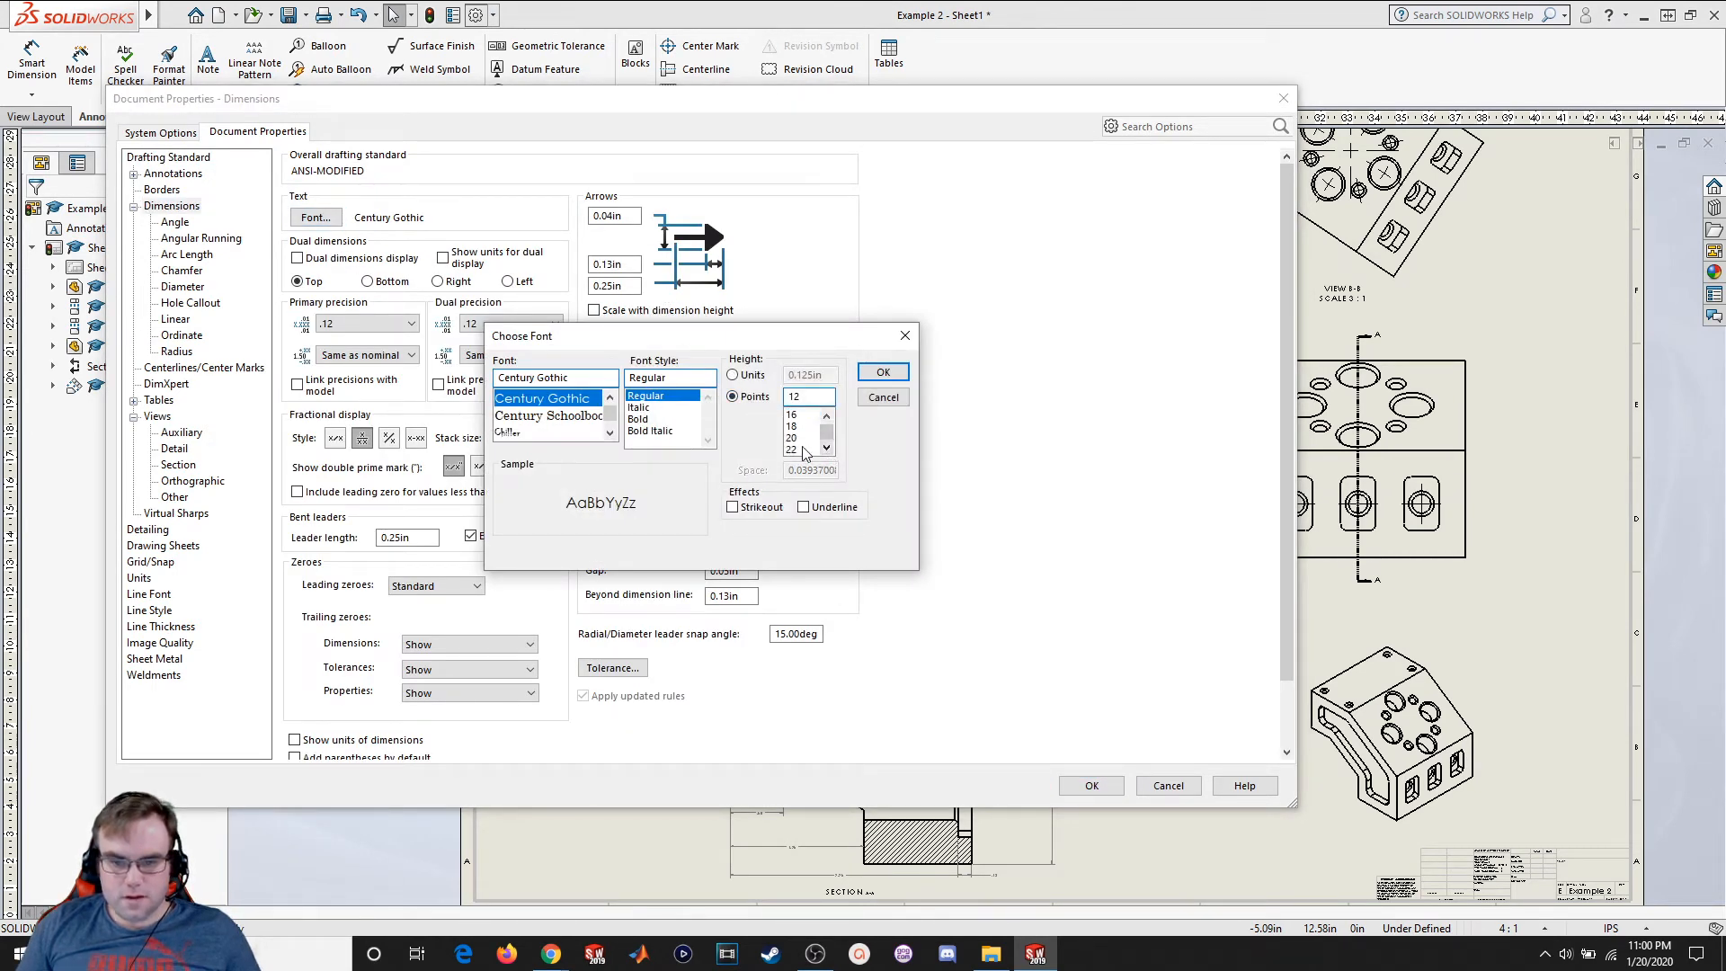
click(881, 375)
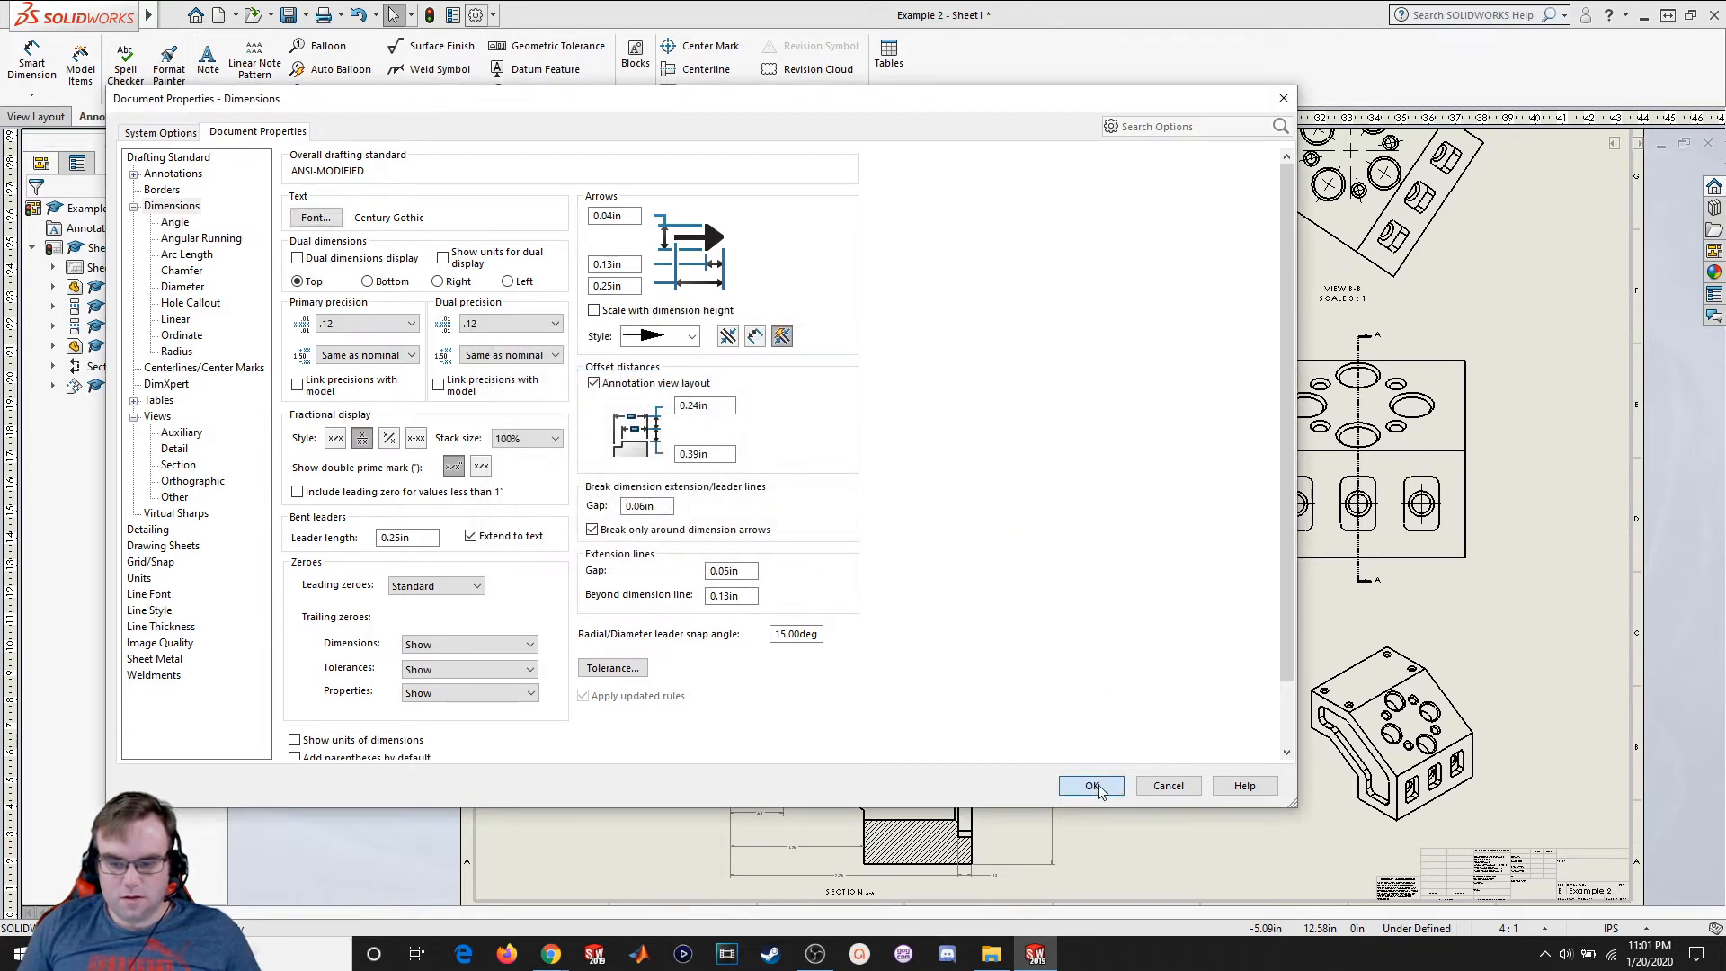
click(1091, 787)
Examine the readability of the dimension and radius text on the side profile view
scroll(753, 463, down, 3)
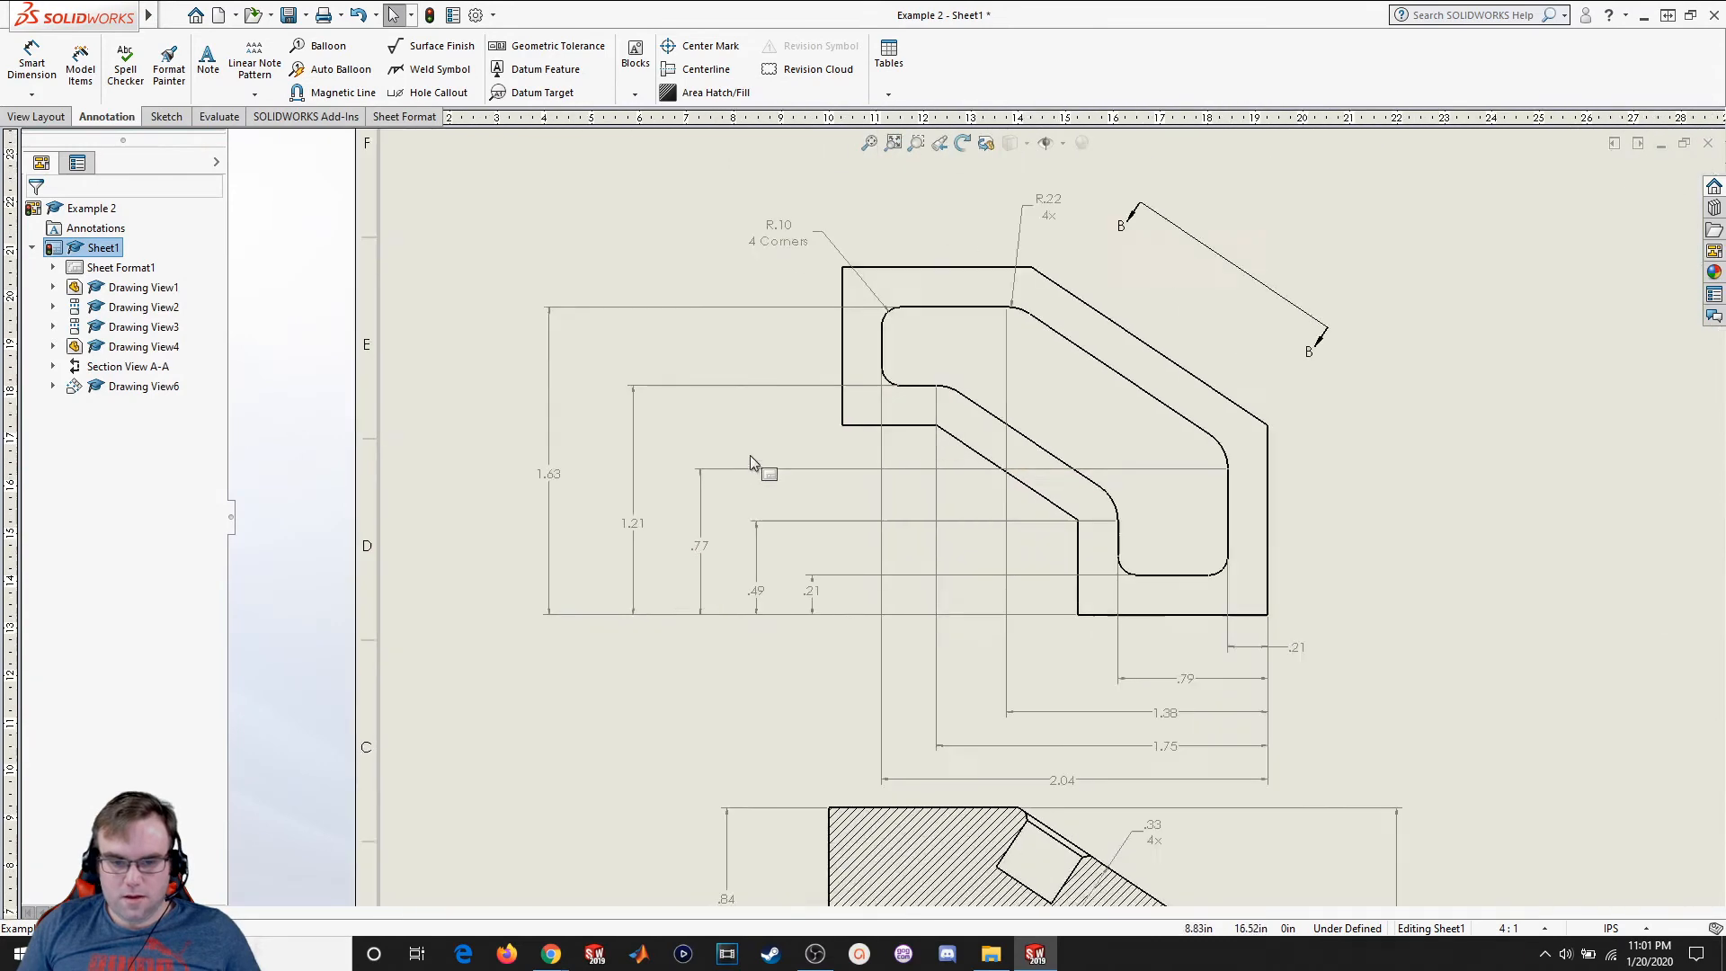
scroll(750, 456, down, 1)
scroll(1106, 261, up, 3)
scroll(1156, 257, down, 5)
scroll(1007, 386, up, 2)
scroll(982, 375, down, 1)
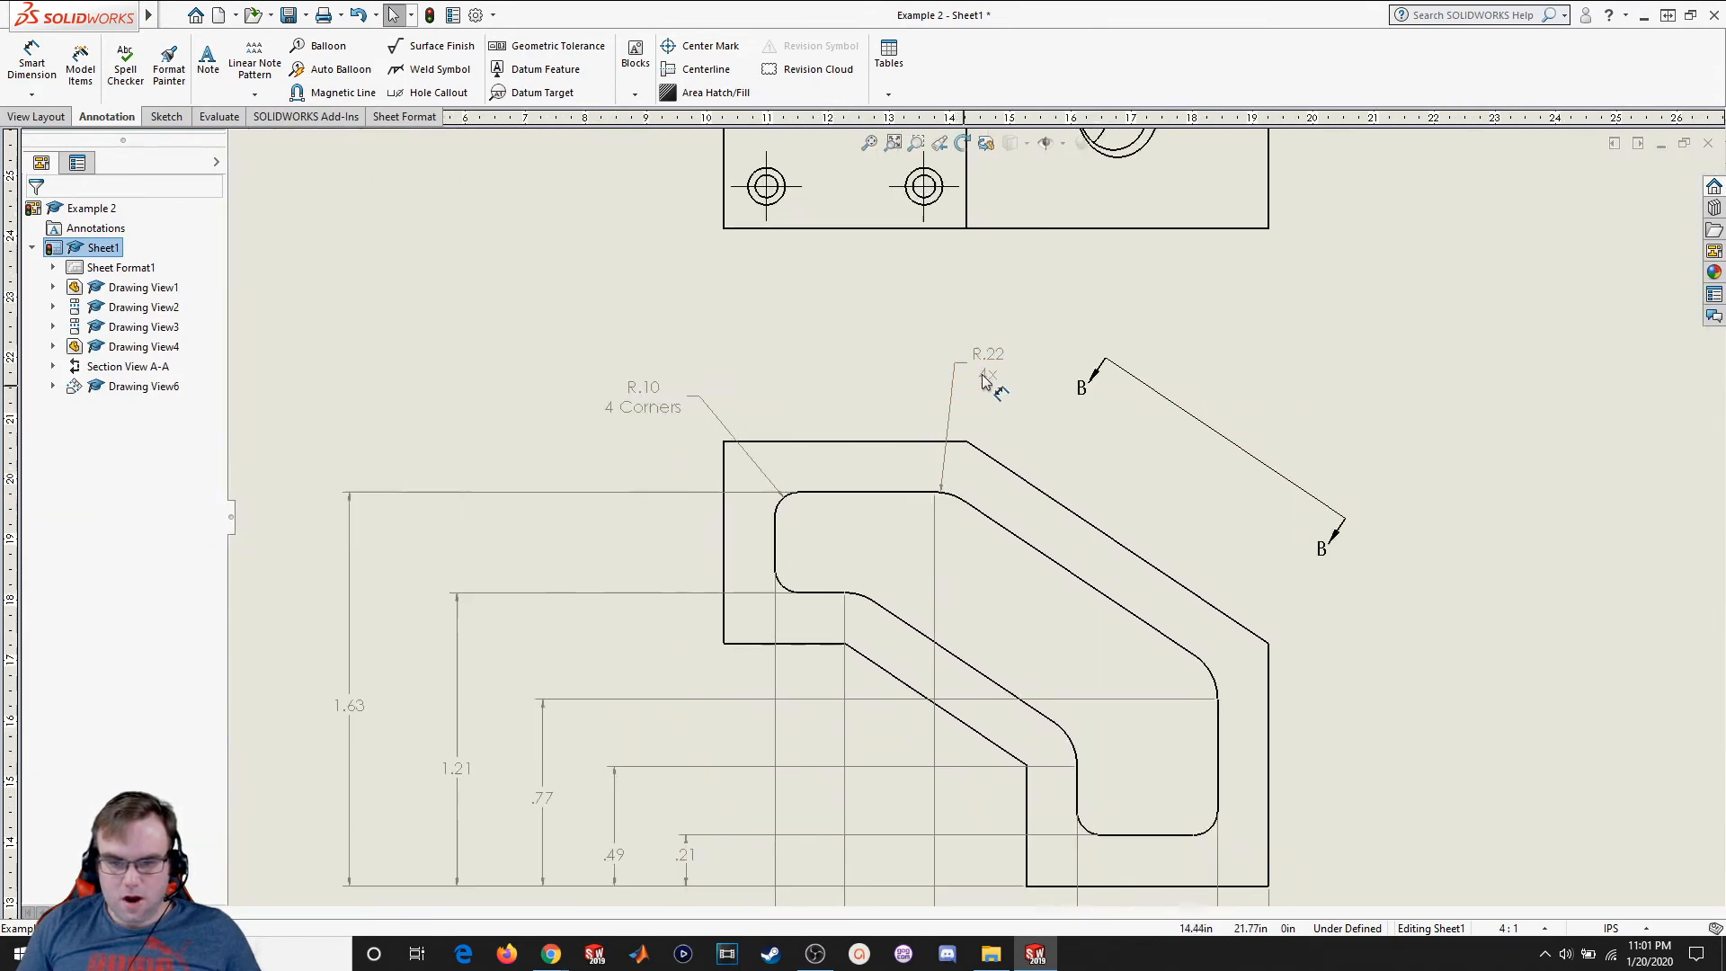
scroll(759, 416, down, 1)
scroll(971, 528, down, 2)
scroll(1060, 428, up, 2)
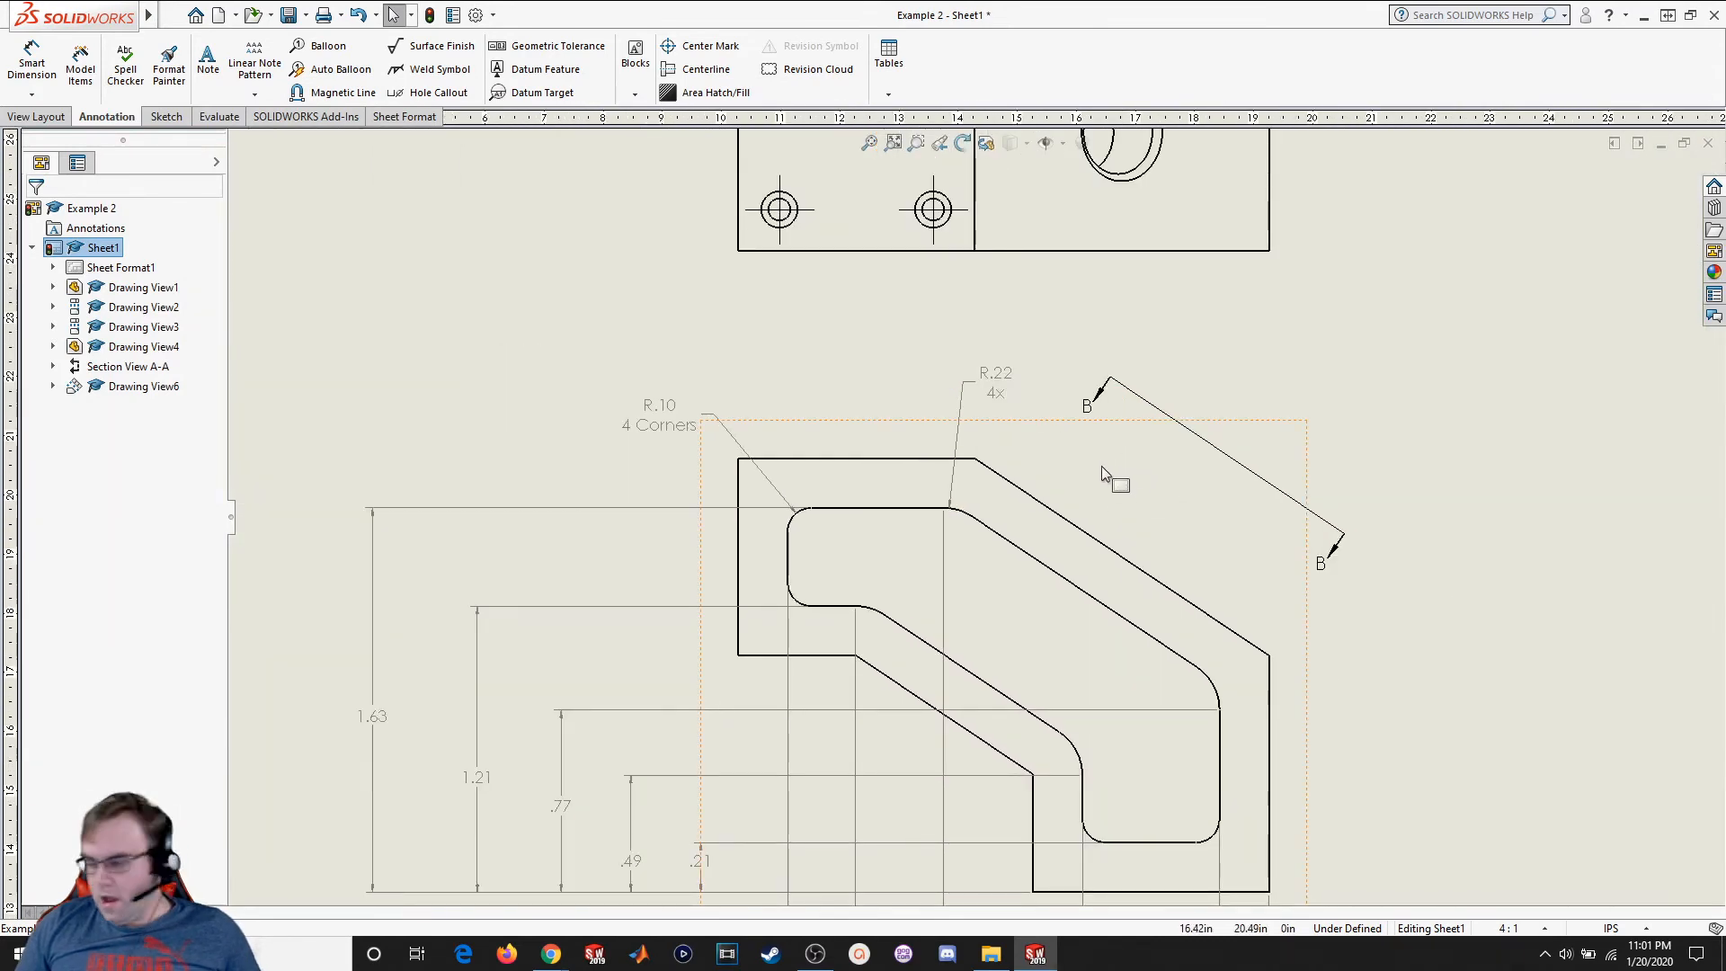
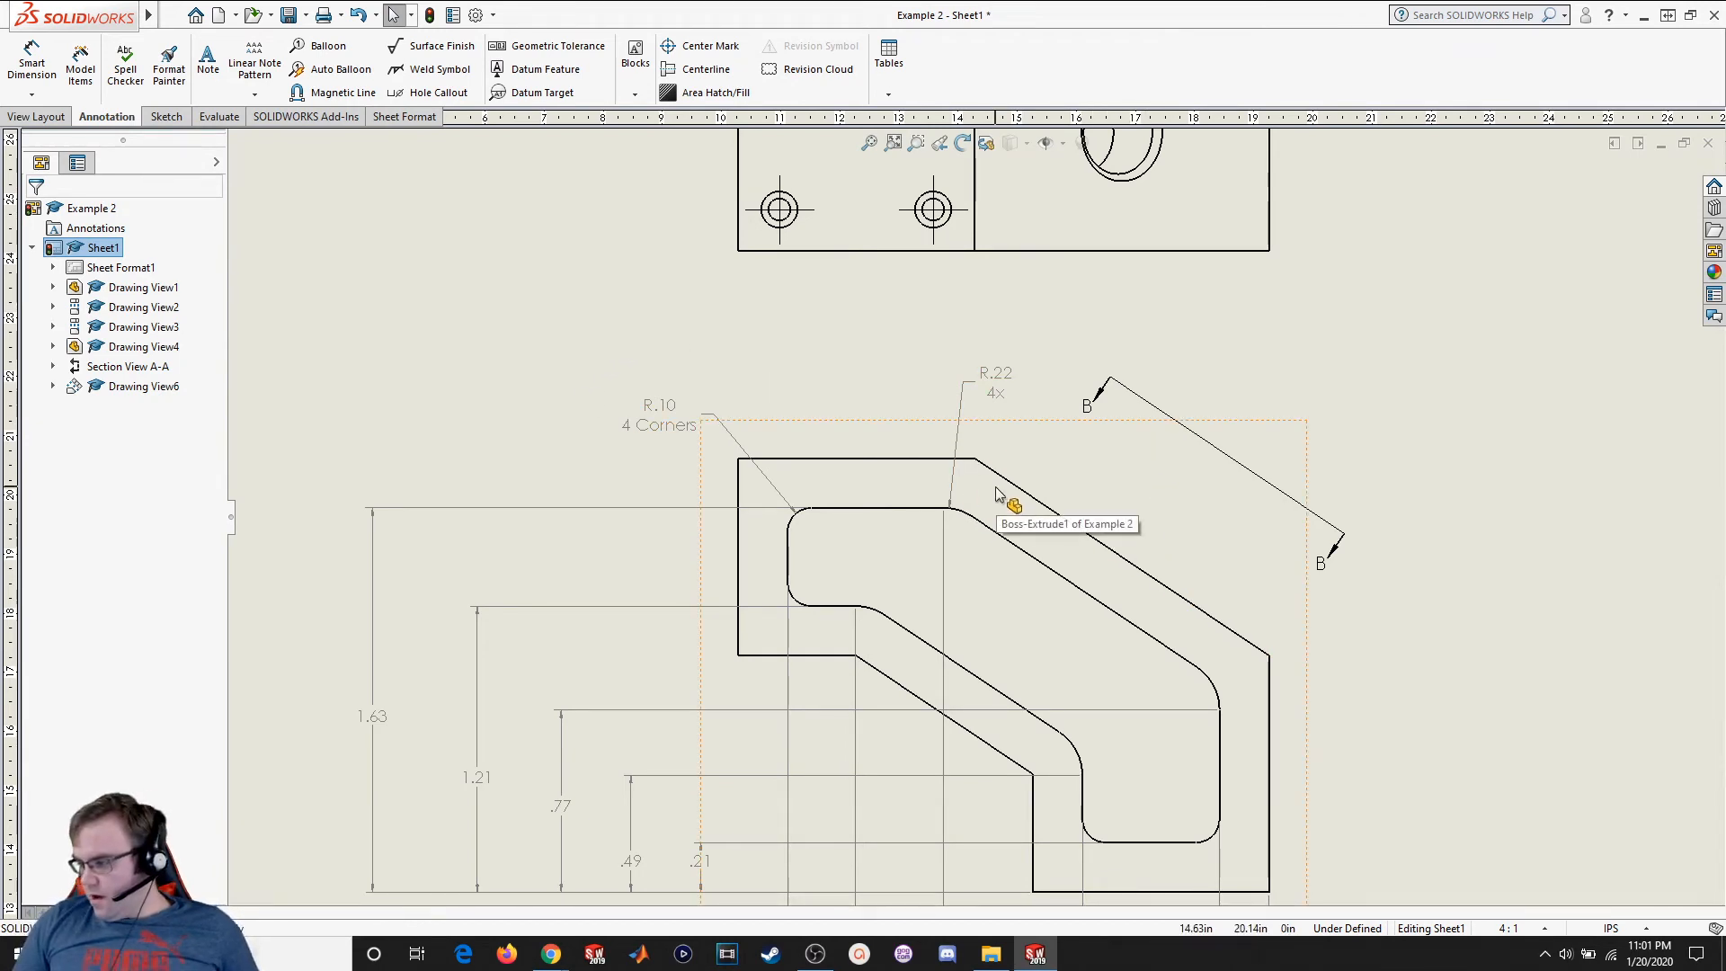
Dimension the height of the lower face in the front view, placing the dimension outside its left edge
scroll(996, 494, up, 4)
scroll(1108, 389, up, 2)
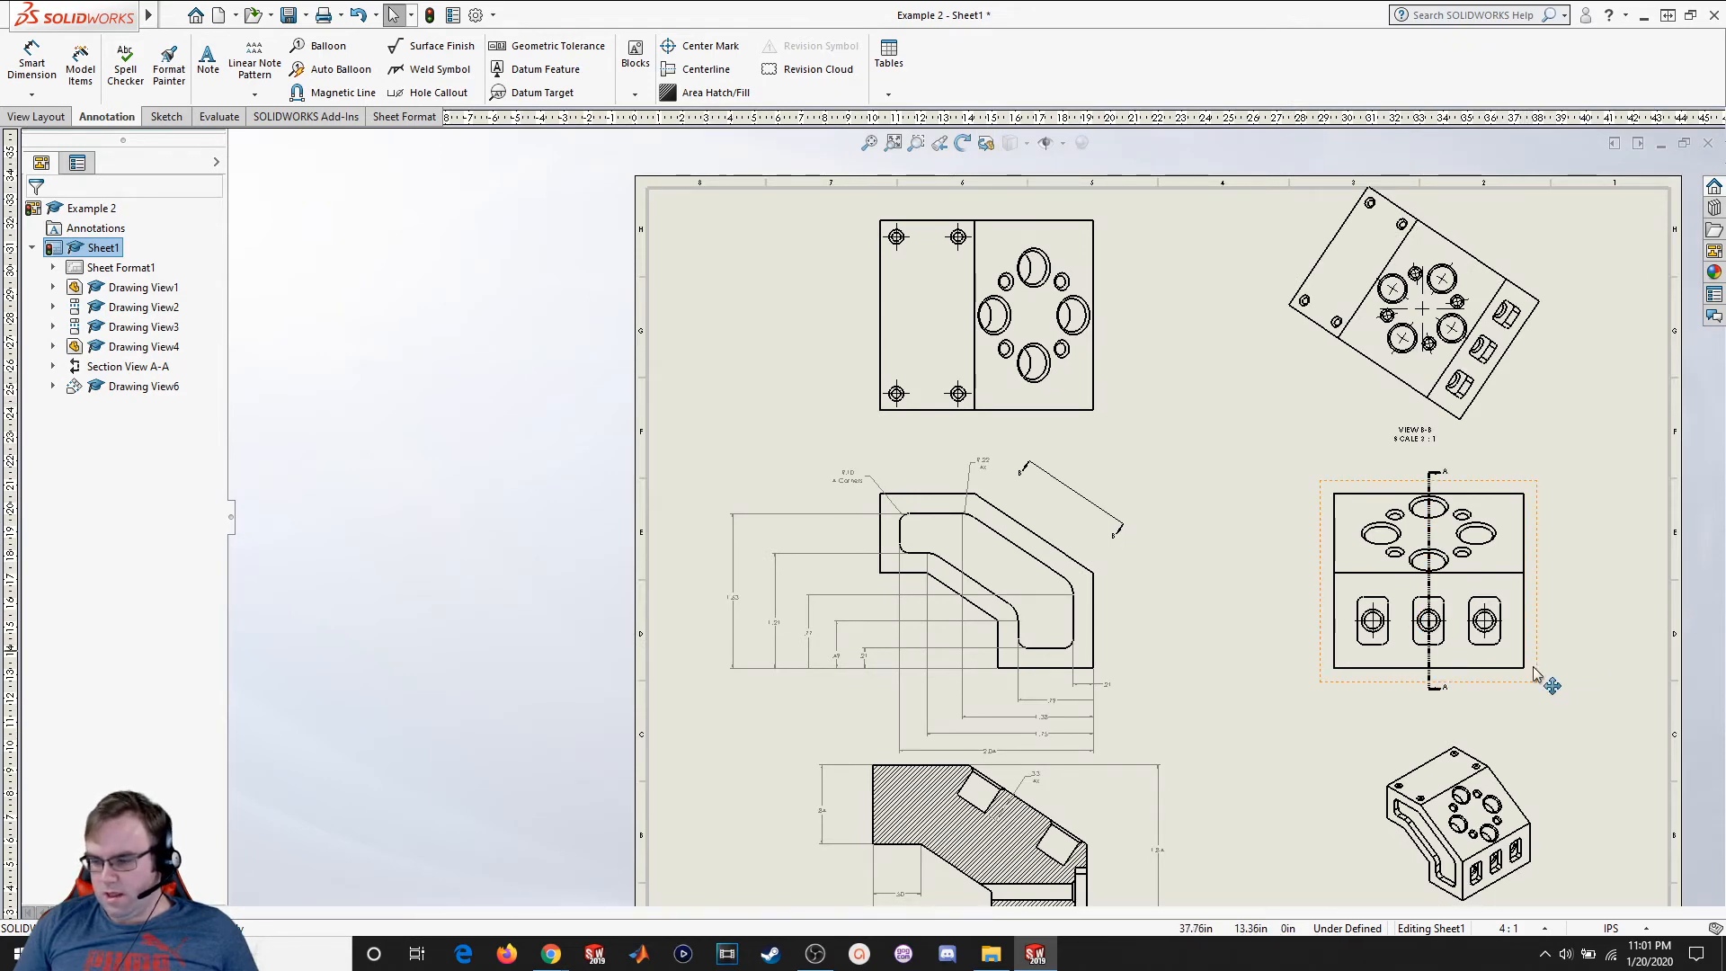
scroll(1528, 669, down, 3)
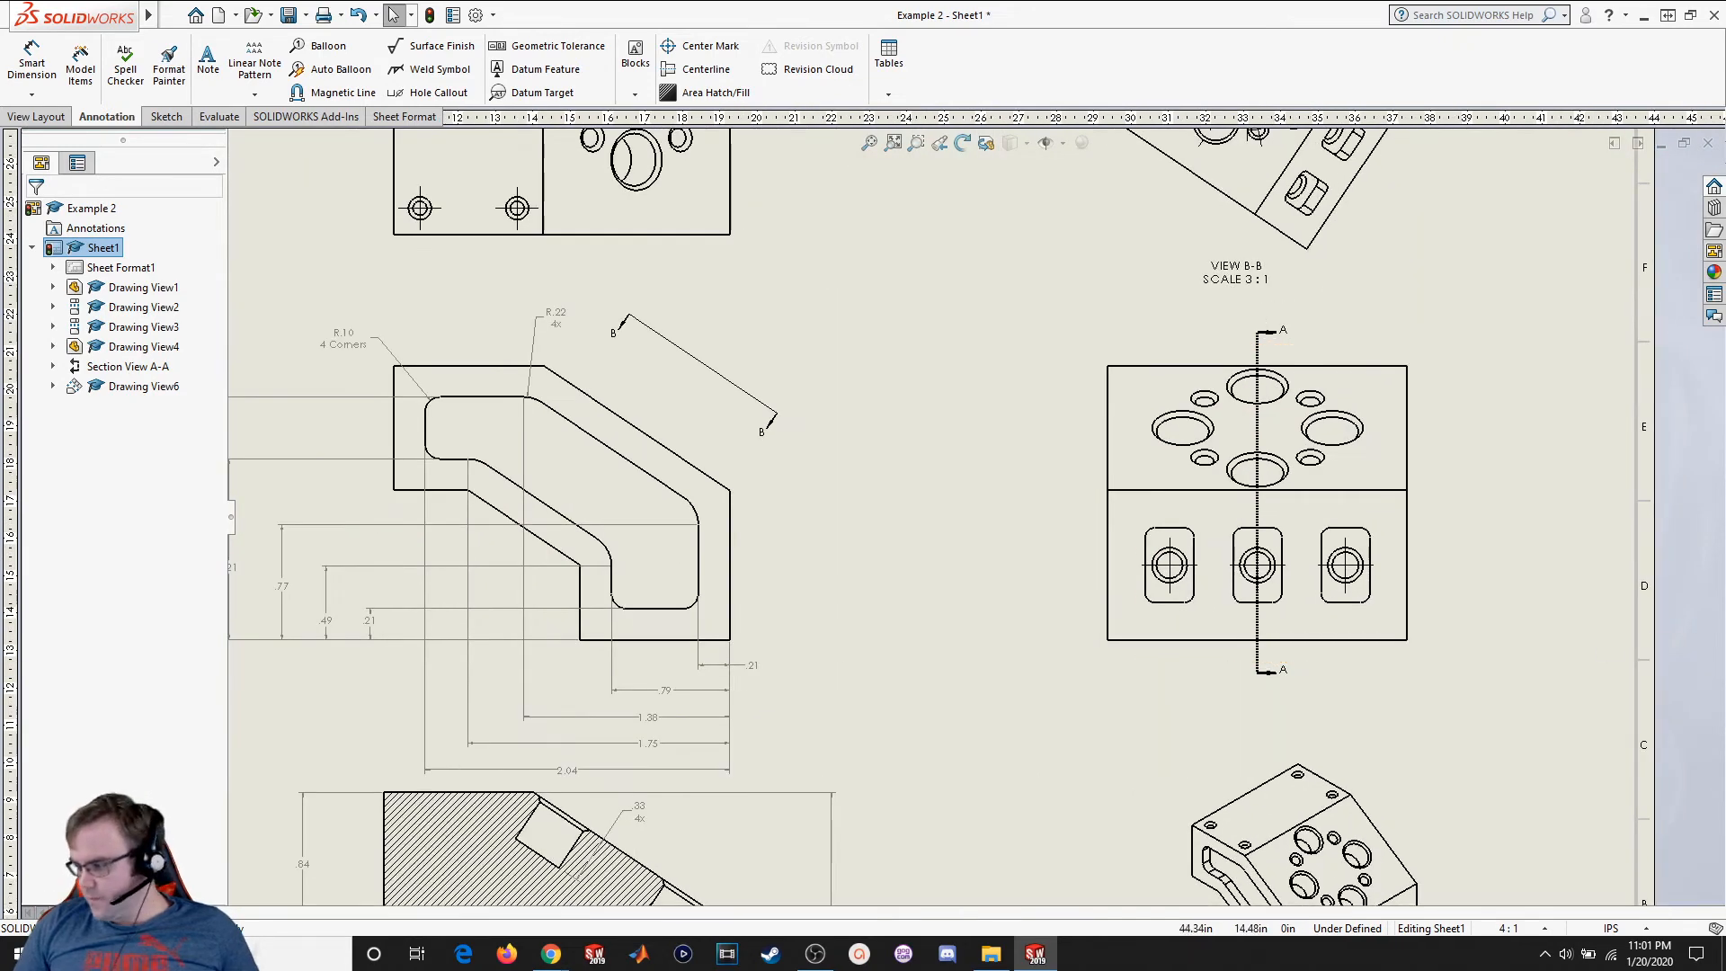
click(35, 68)
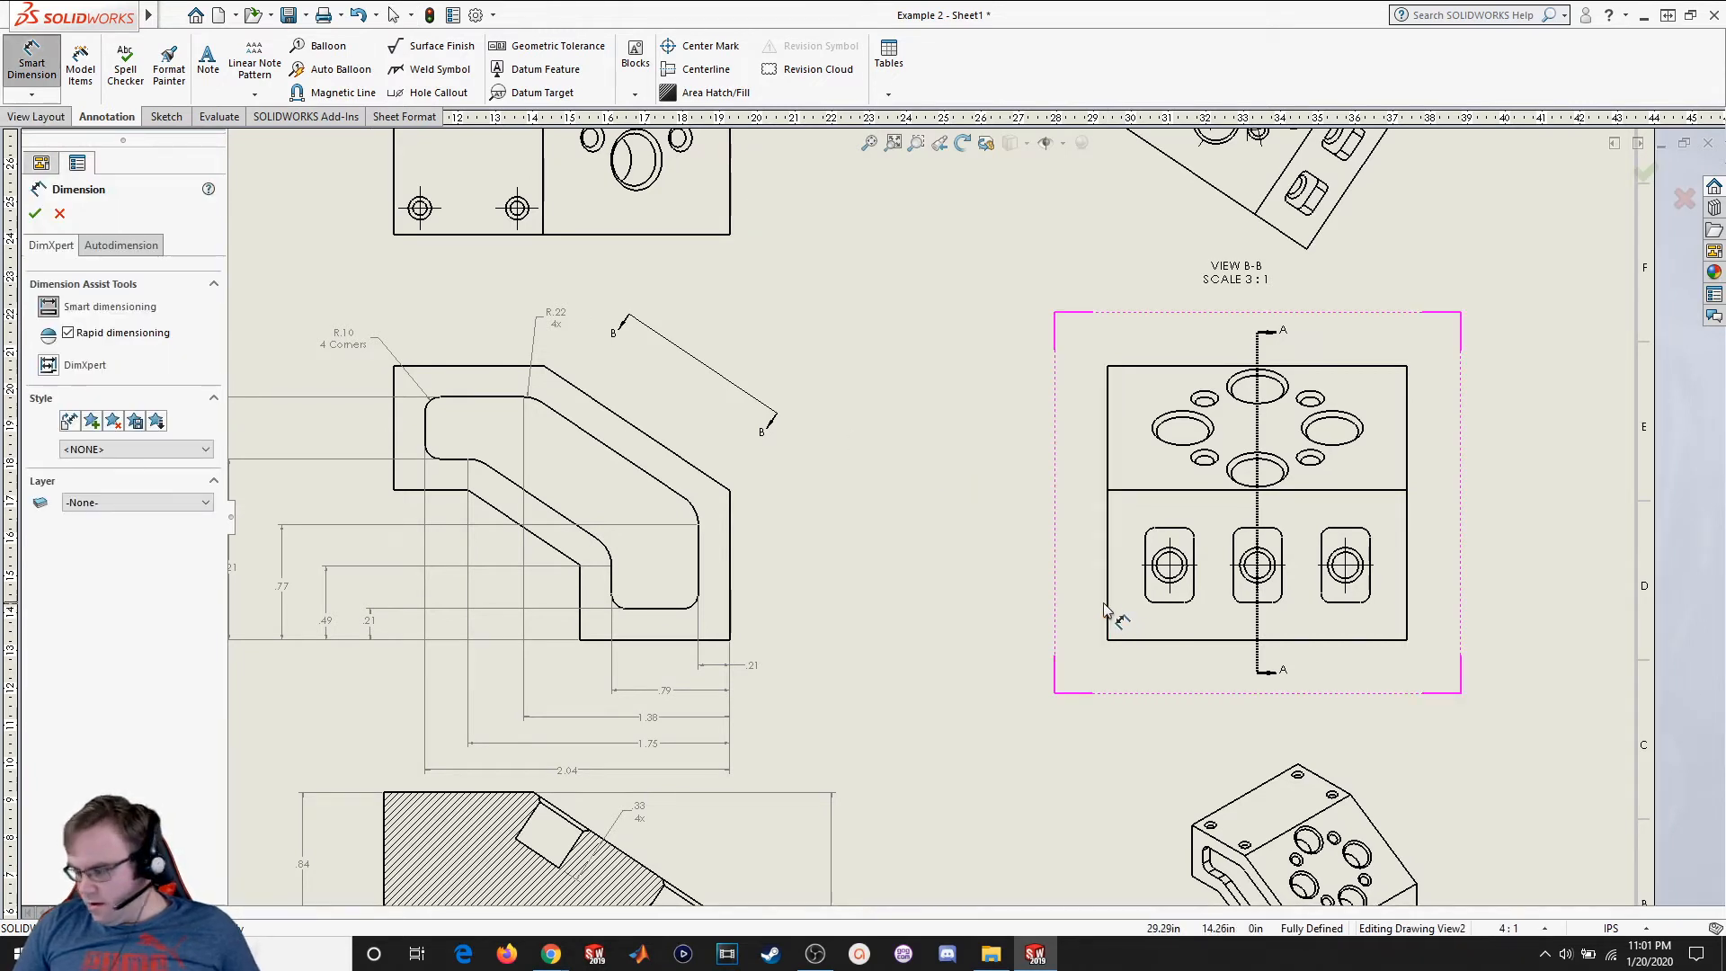
click(1136, 639)
click(1143, 492)
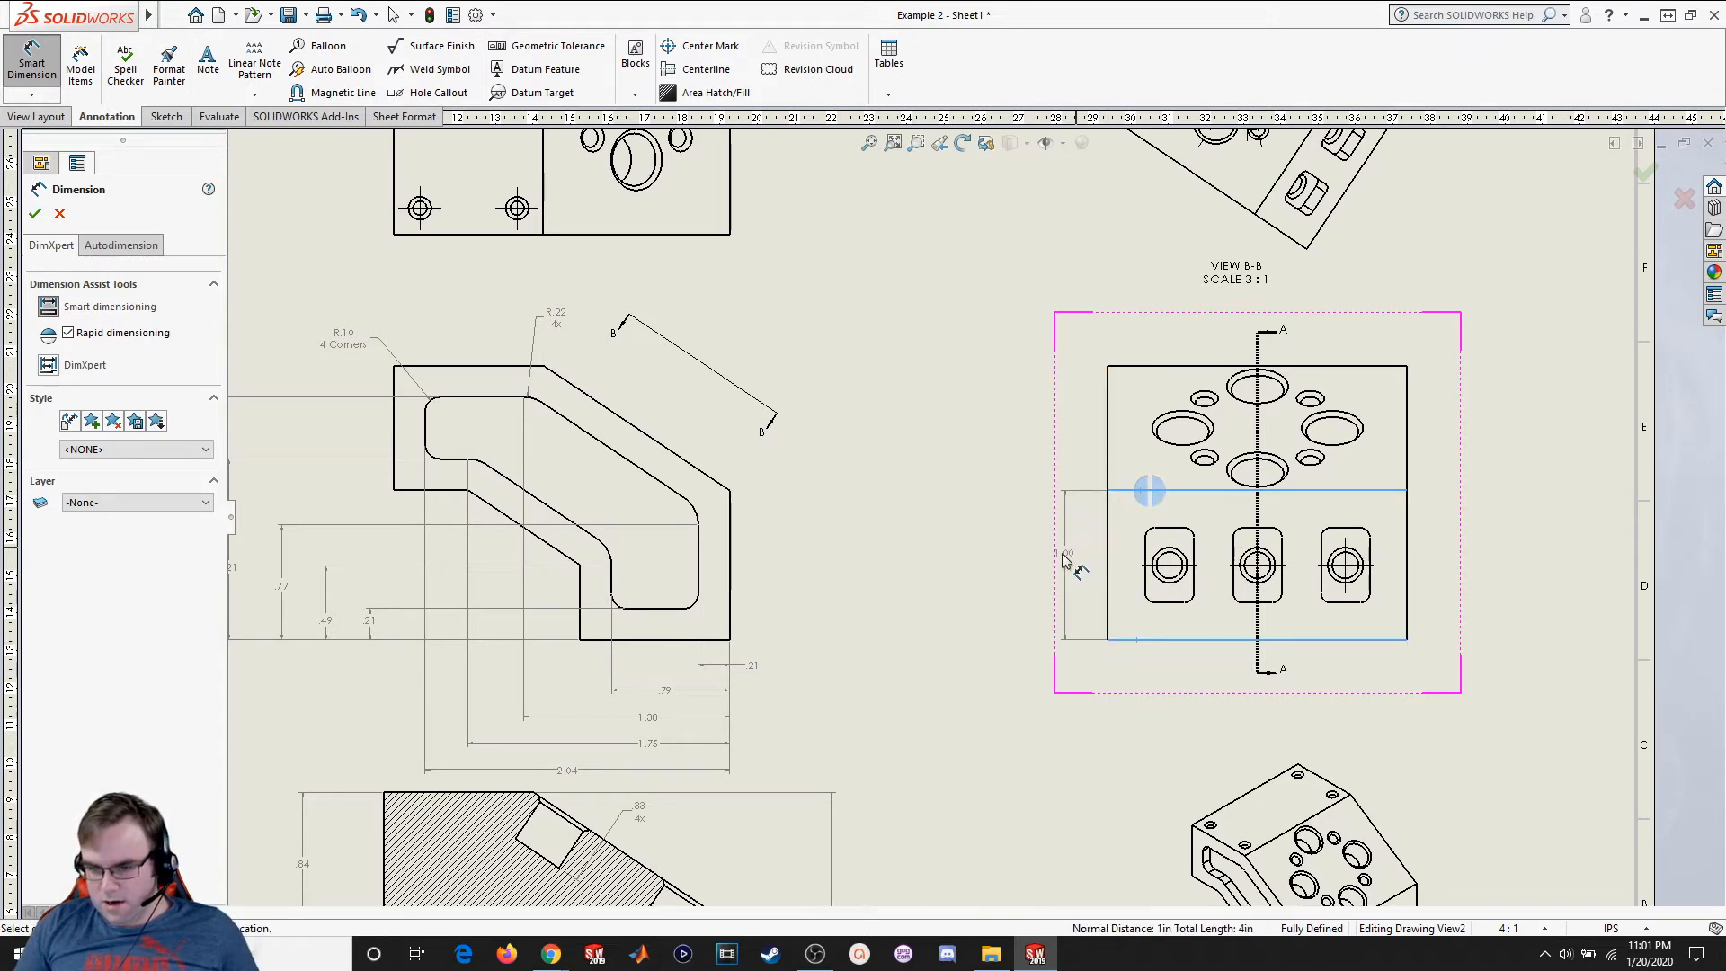
click(1017, 580)
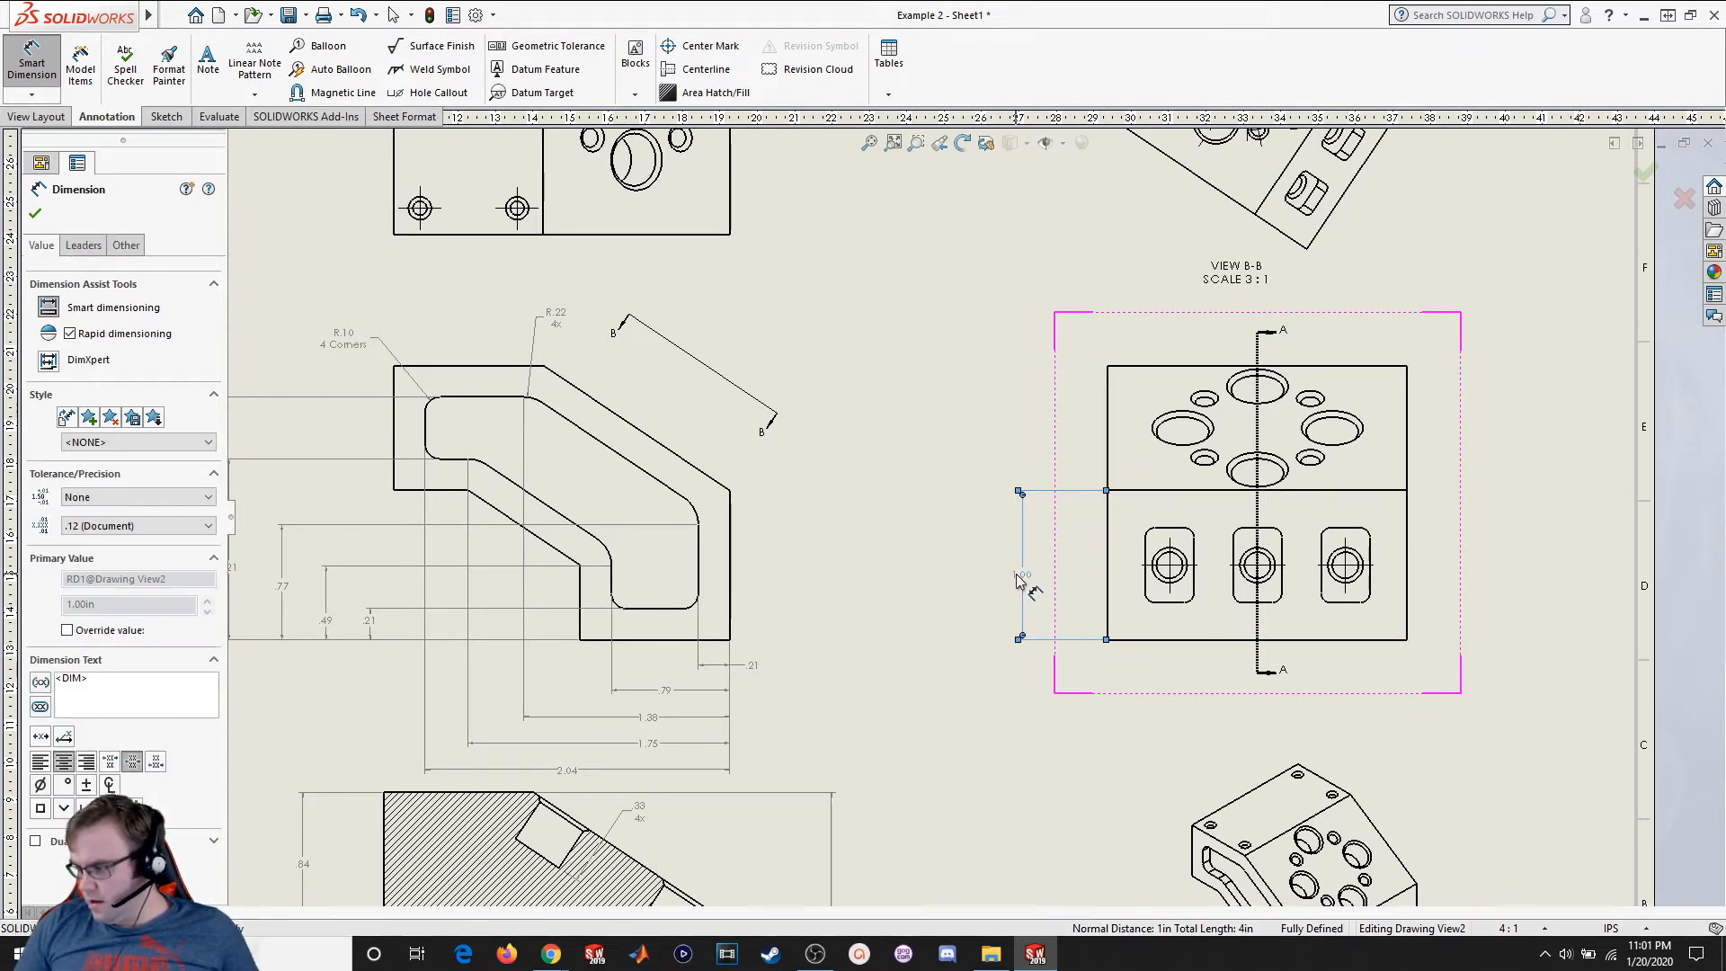
Dimension the leftmost rounded pocket's height in the front view and add "3x" below the dimension value
click(1172, 532)
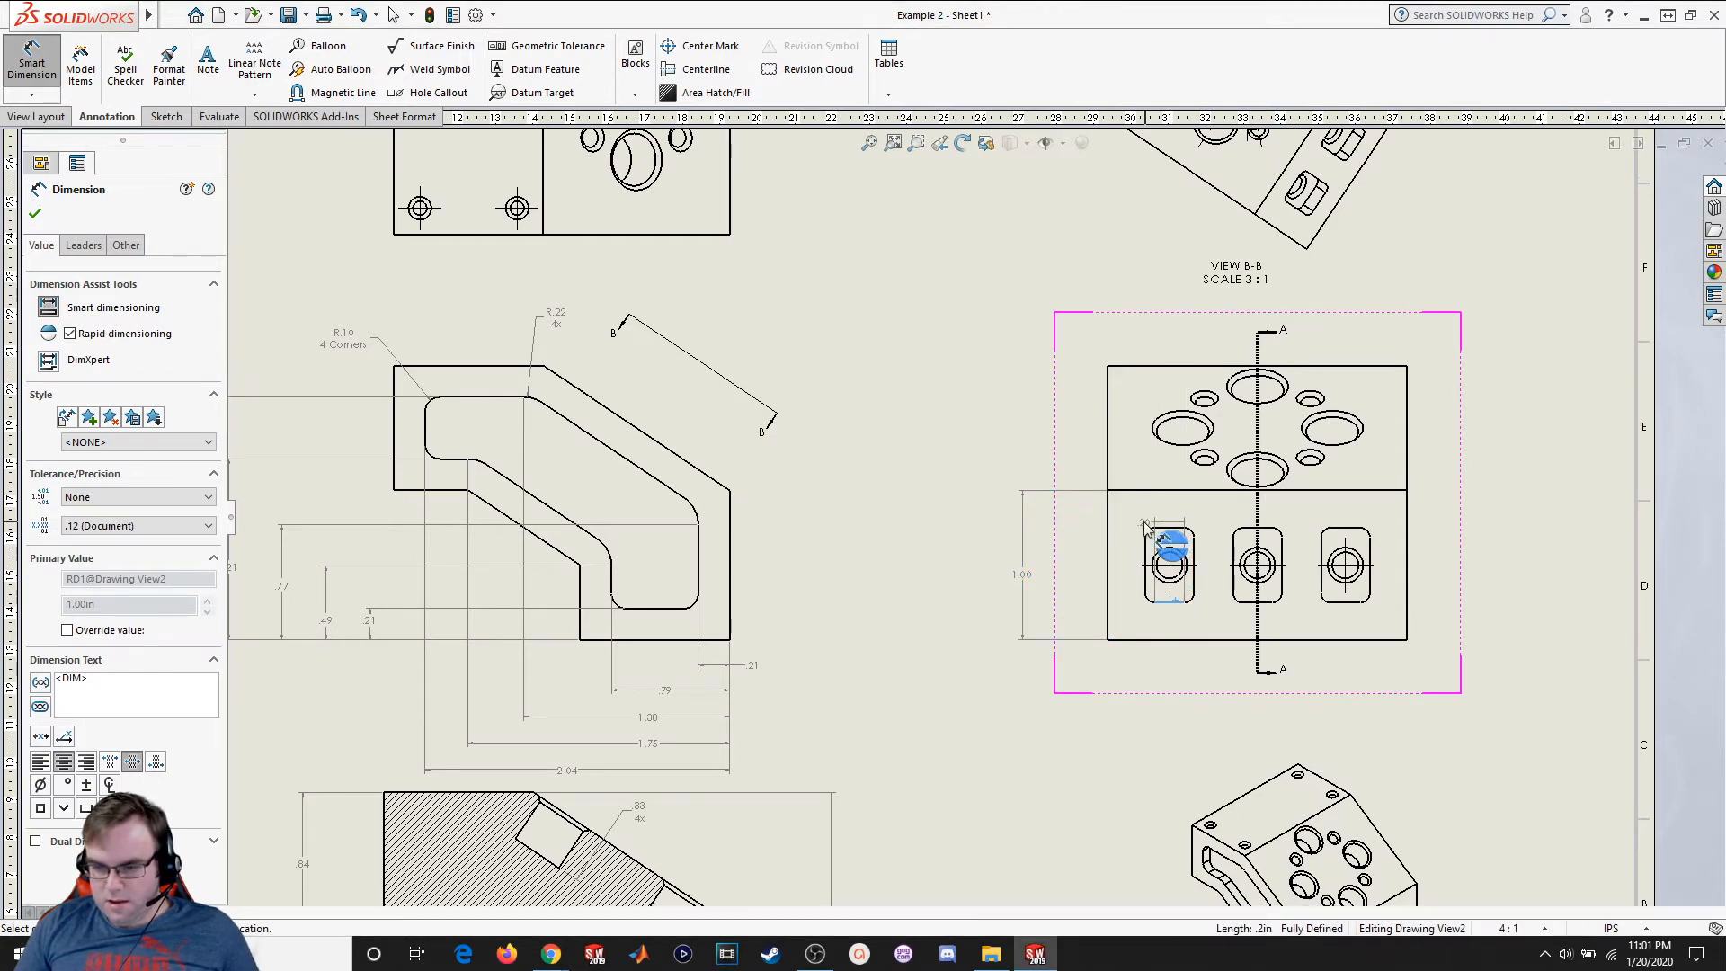
scroll(1169, 539, down, 5)
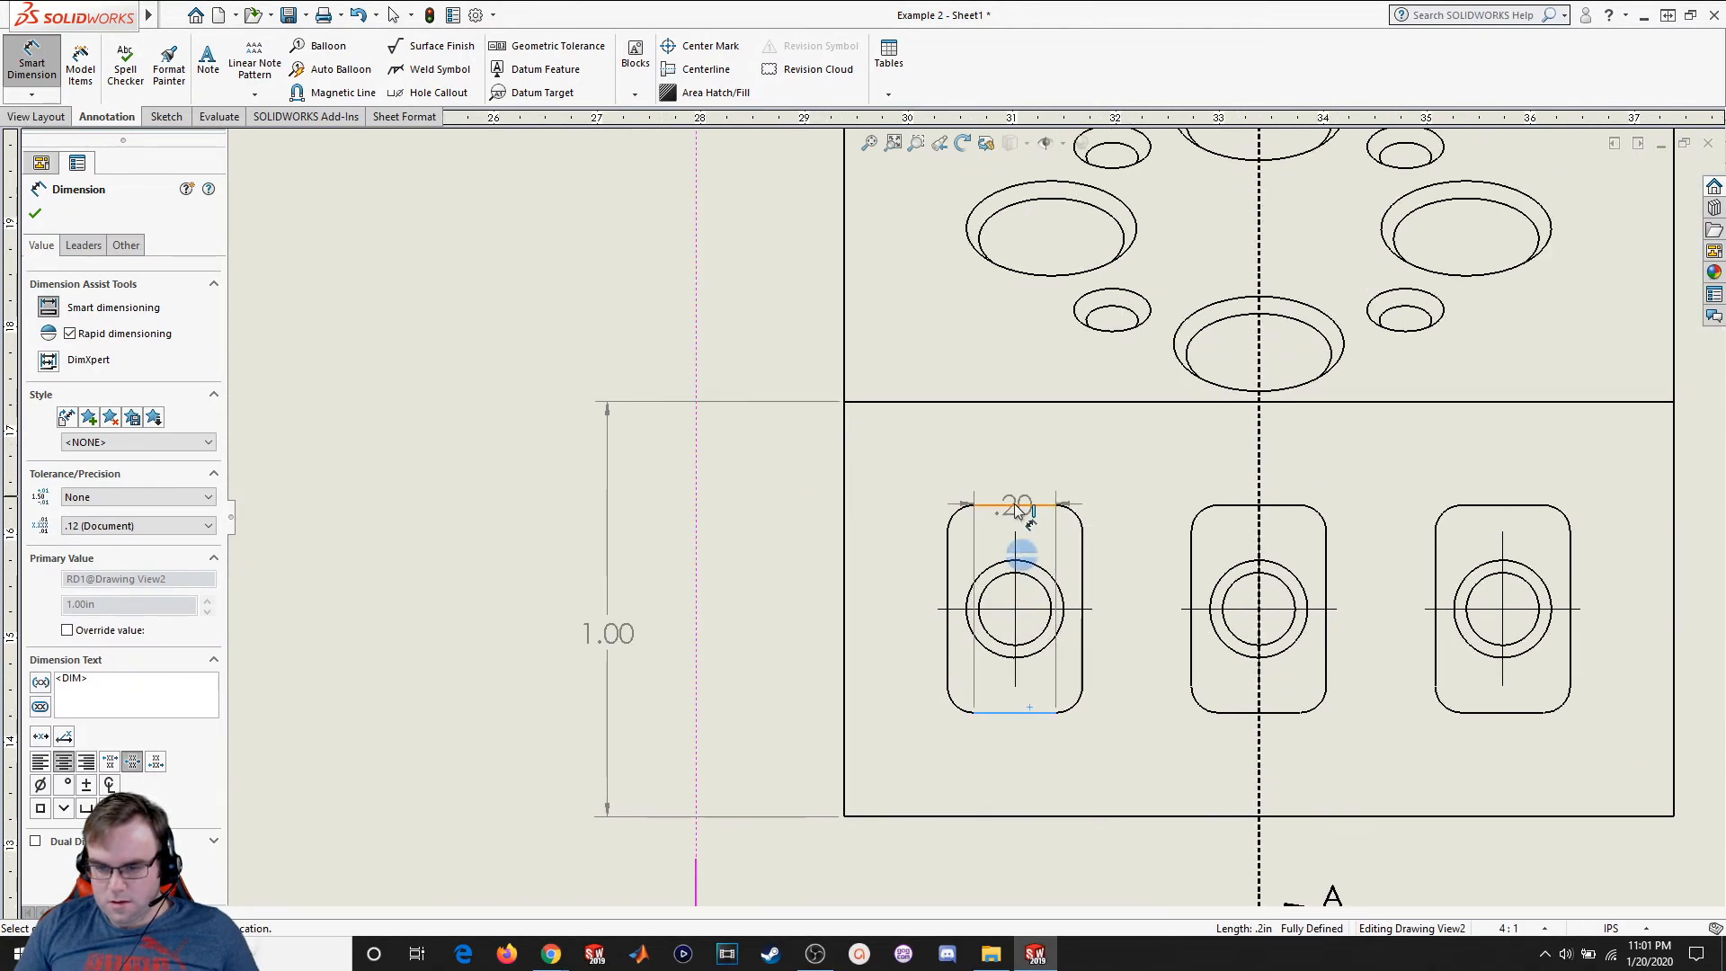
click(1008, 504)
click(758, 623)
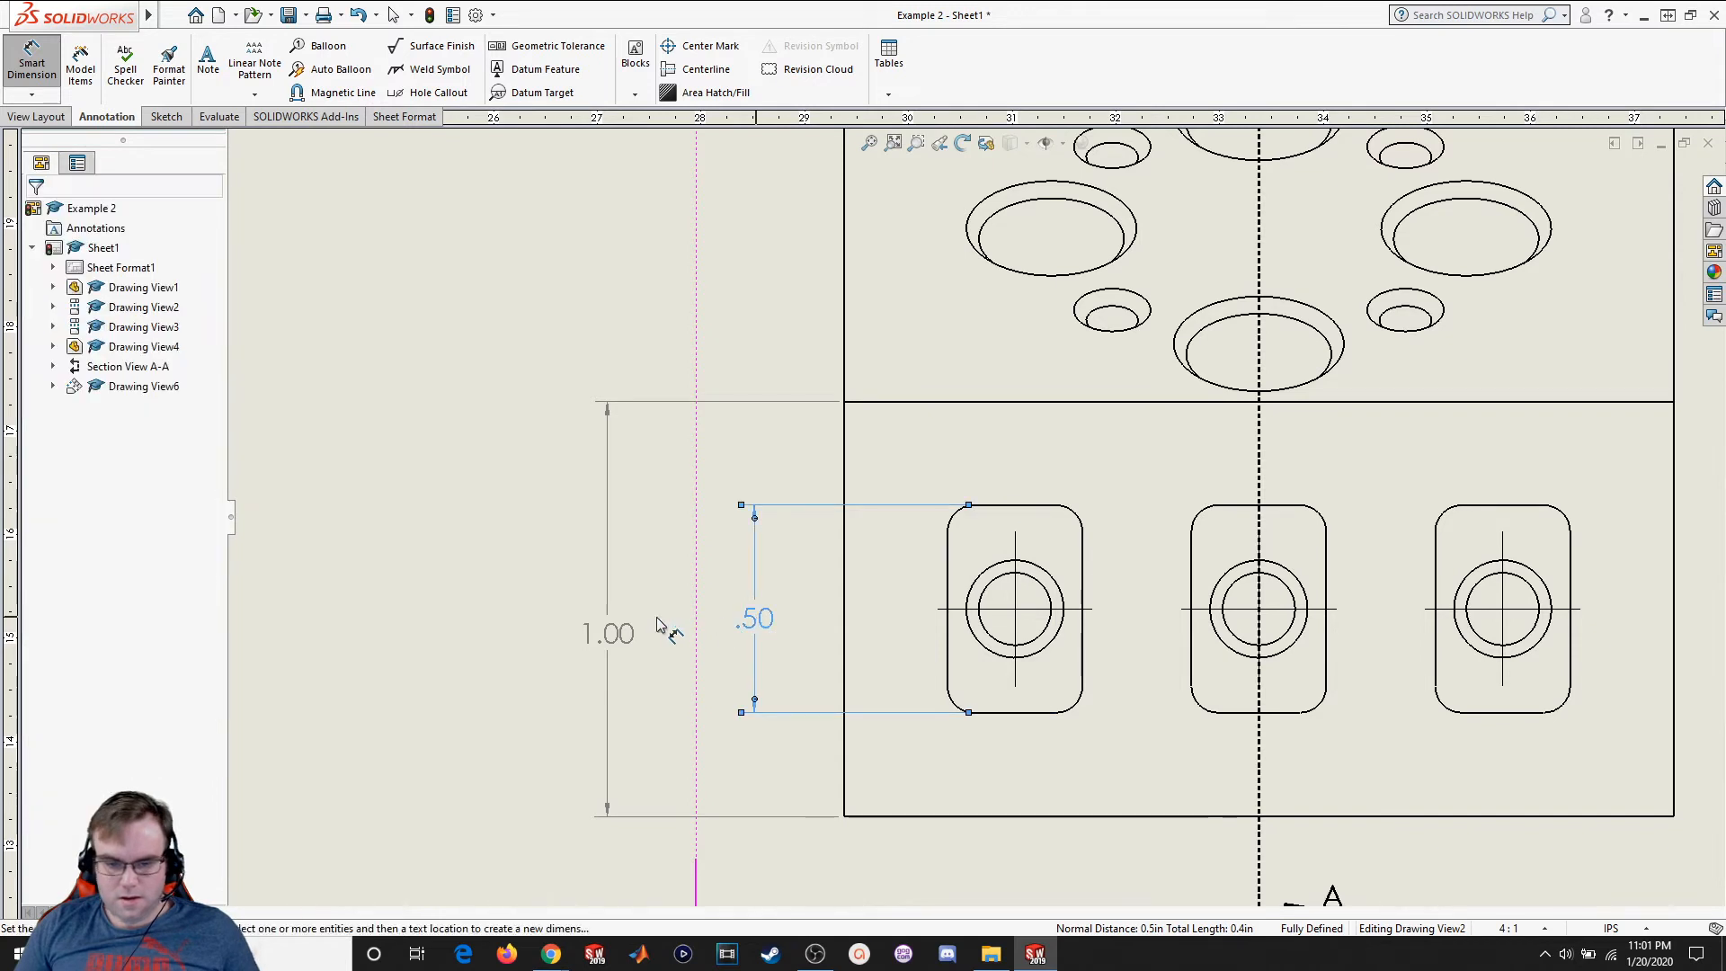
click(158, 682)
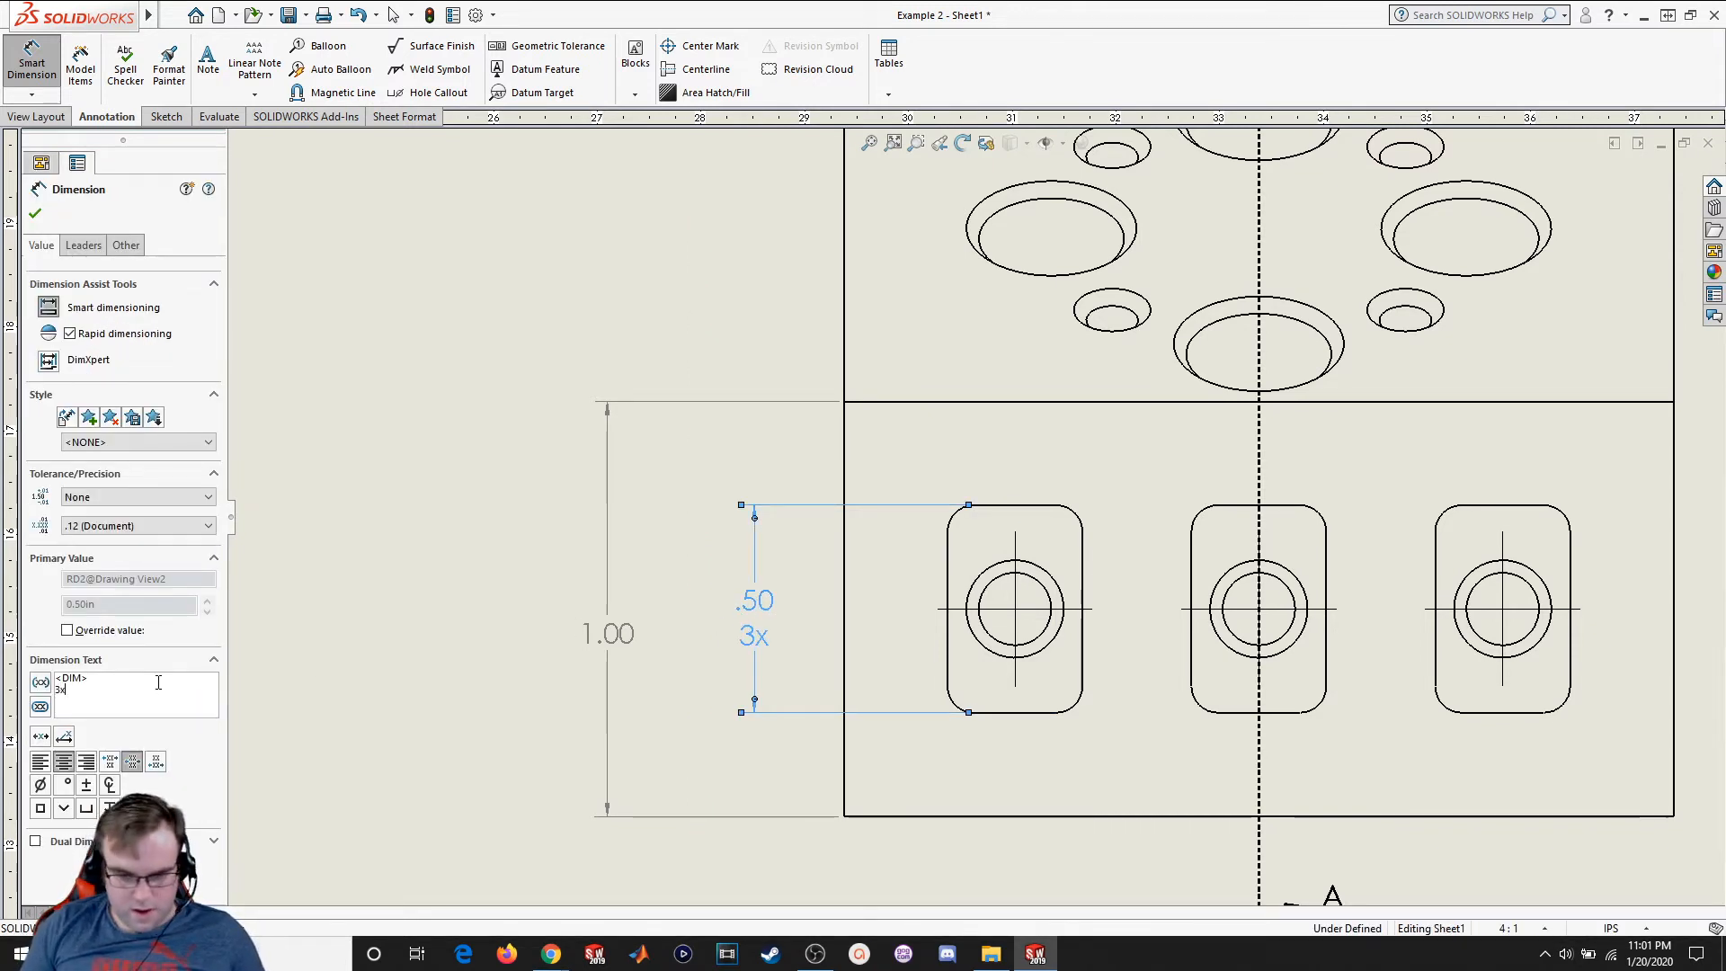
click(36, 217)
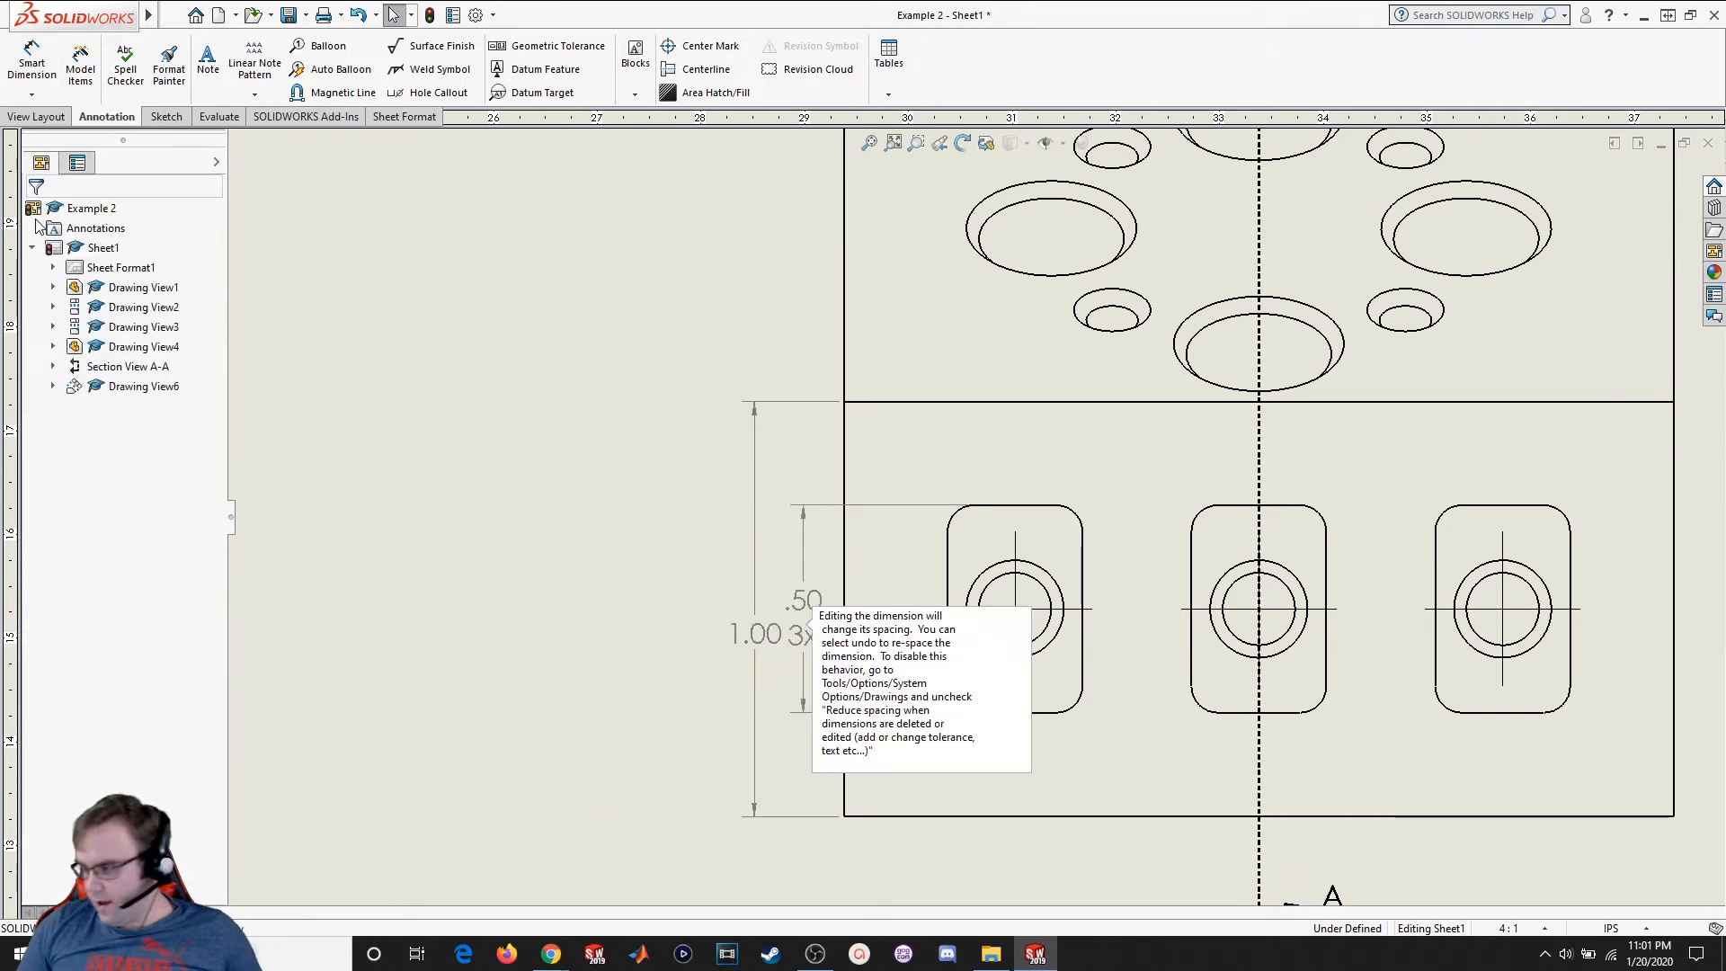
Dimension the horizontal distance from the front view's left edge to the leftmost pocket's left side, below the view
click(32, 63)
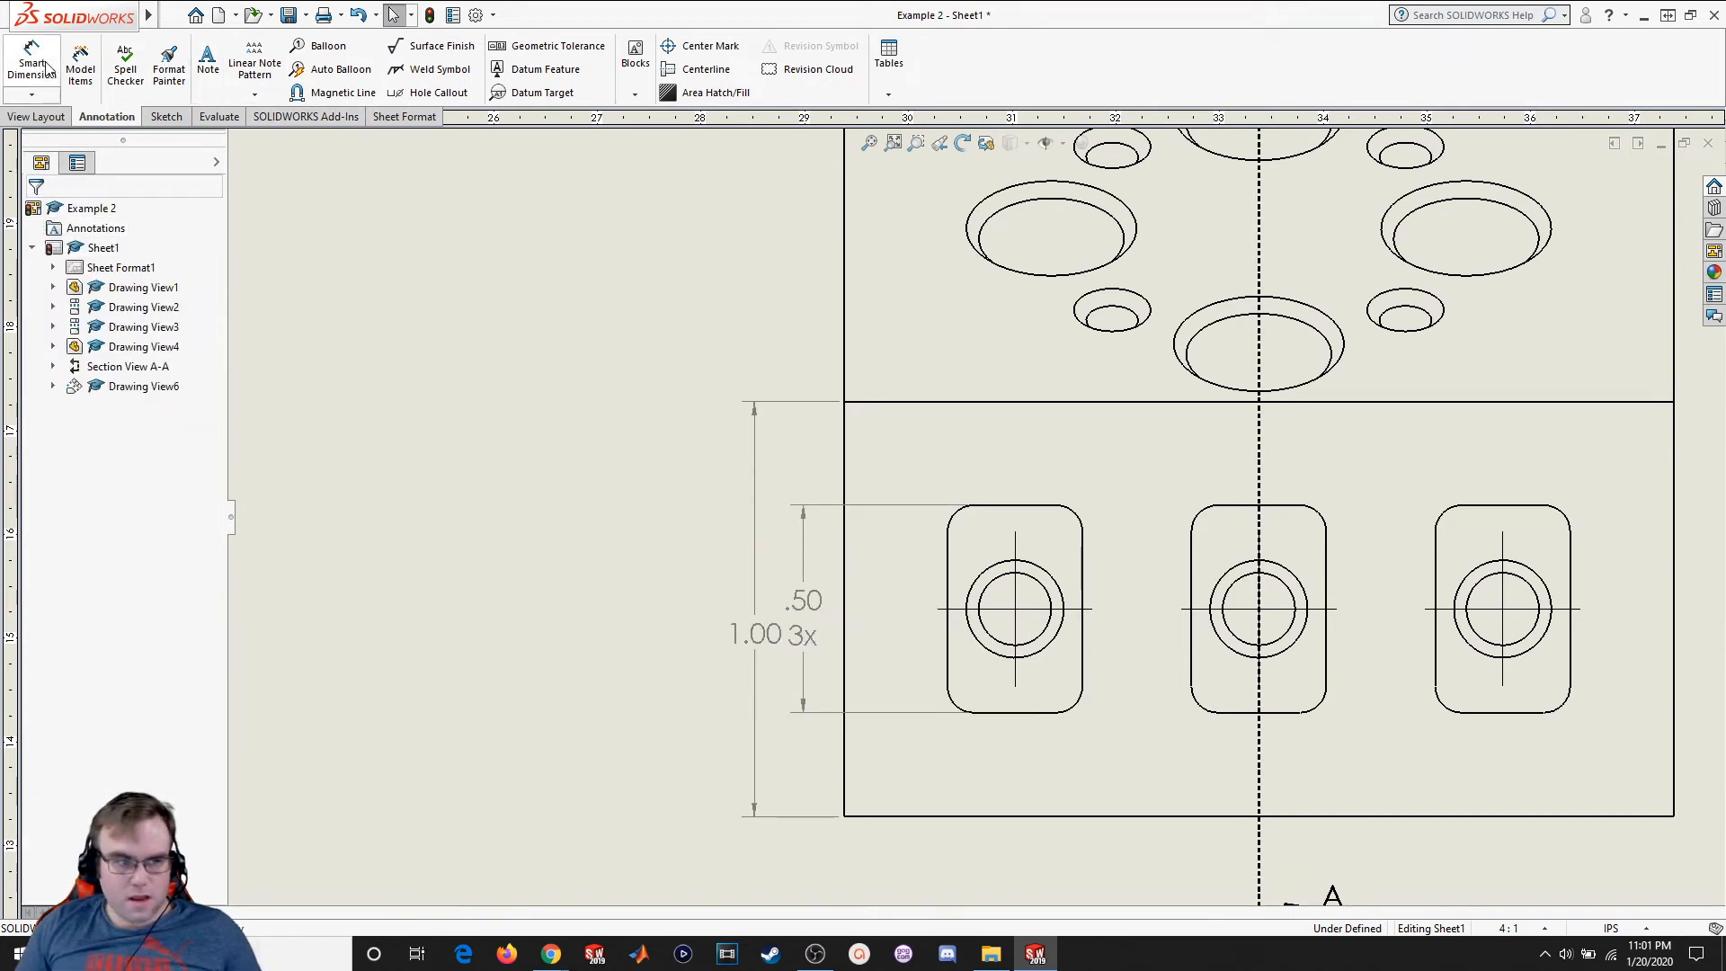
click(848, 795)
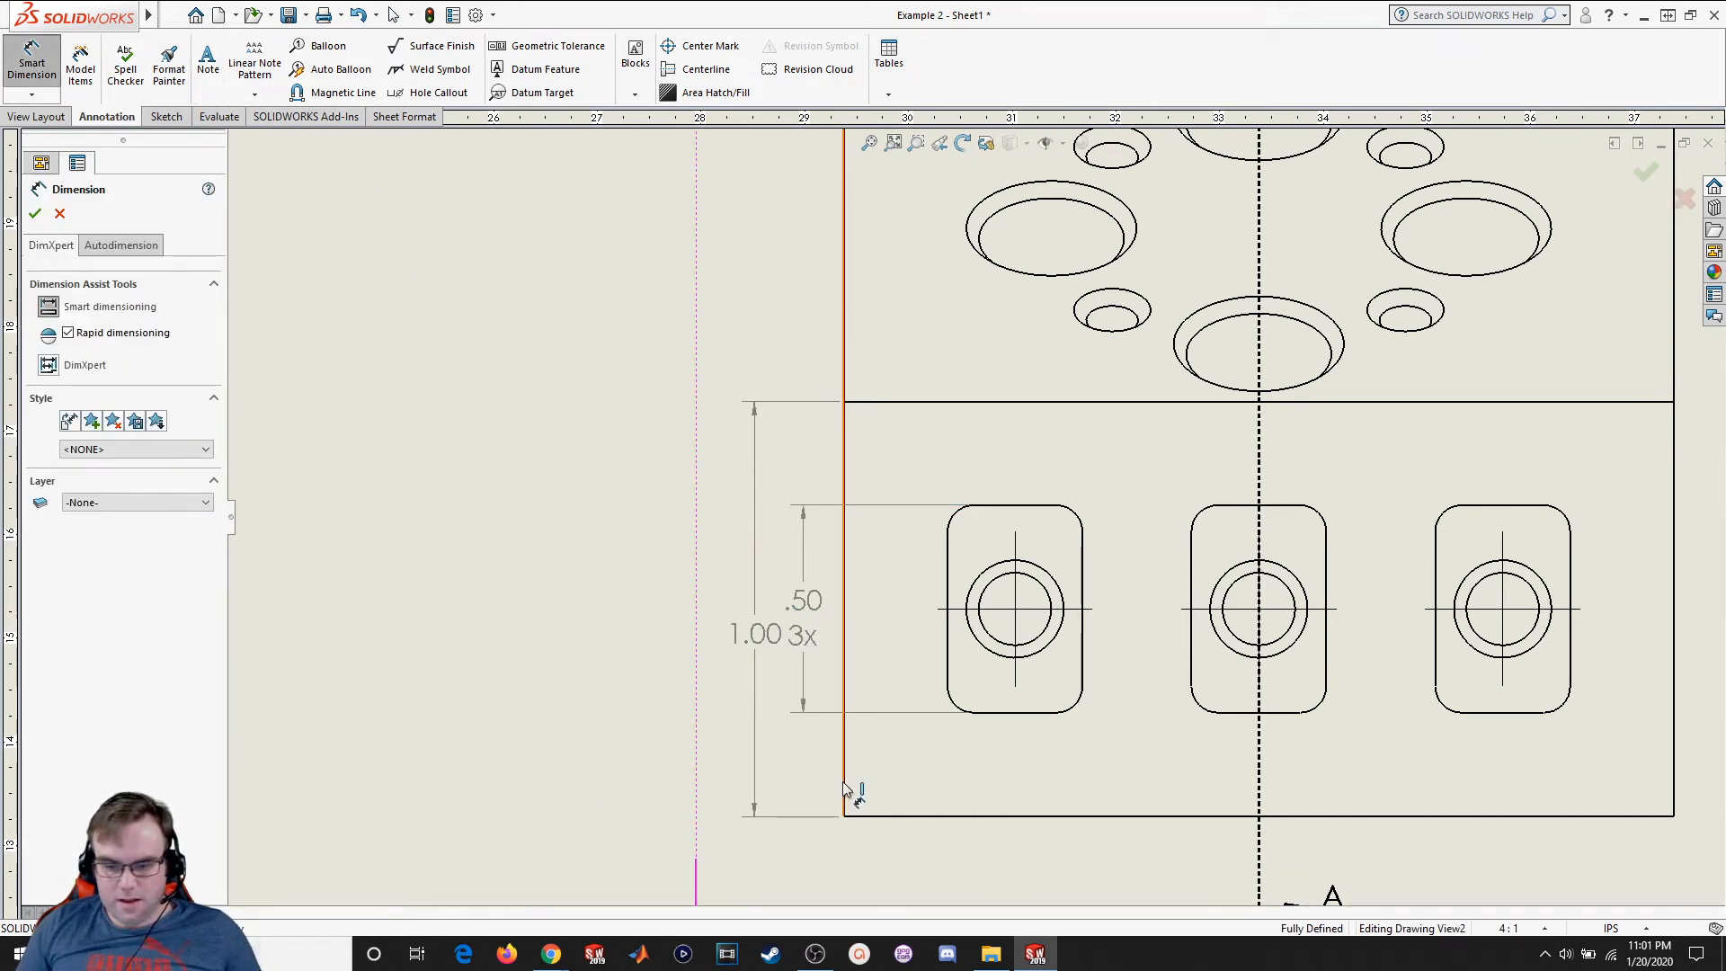
click(949, 673)
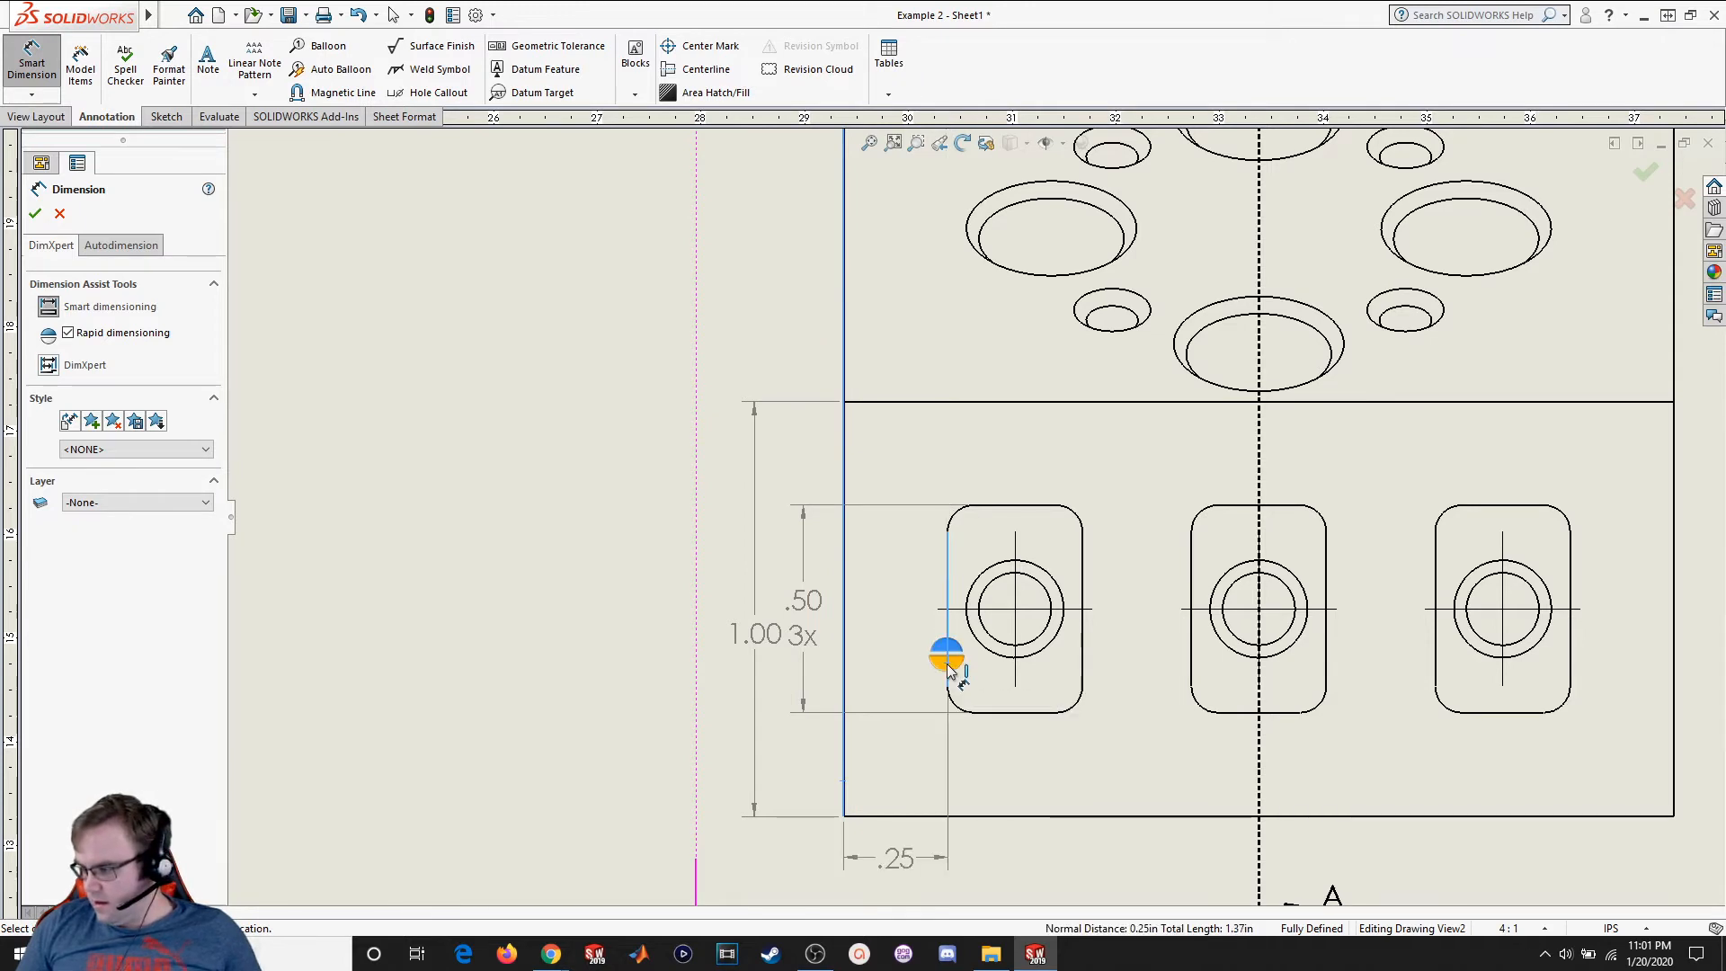
click(902, 876)
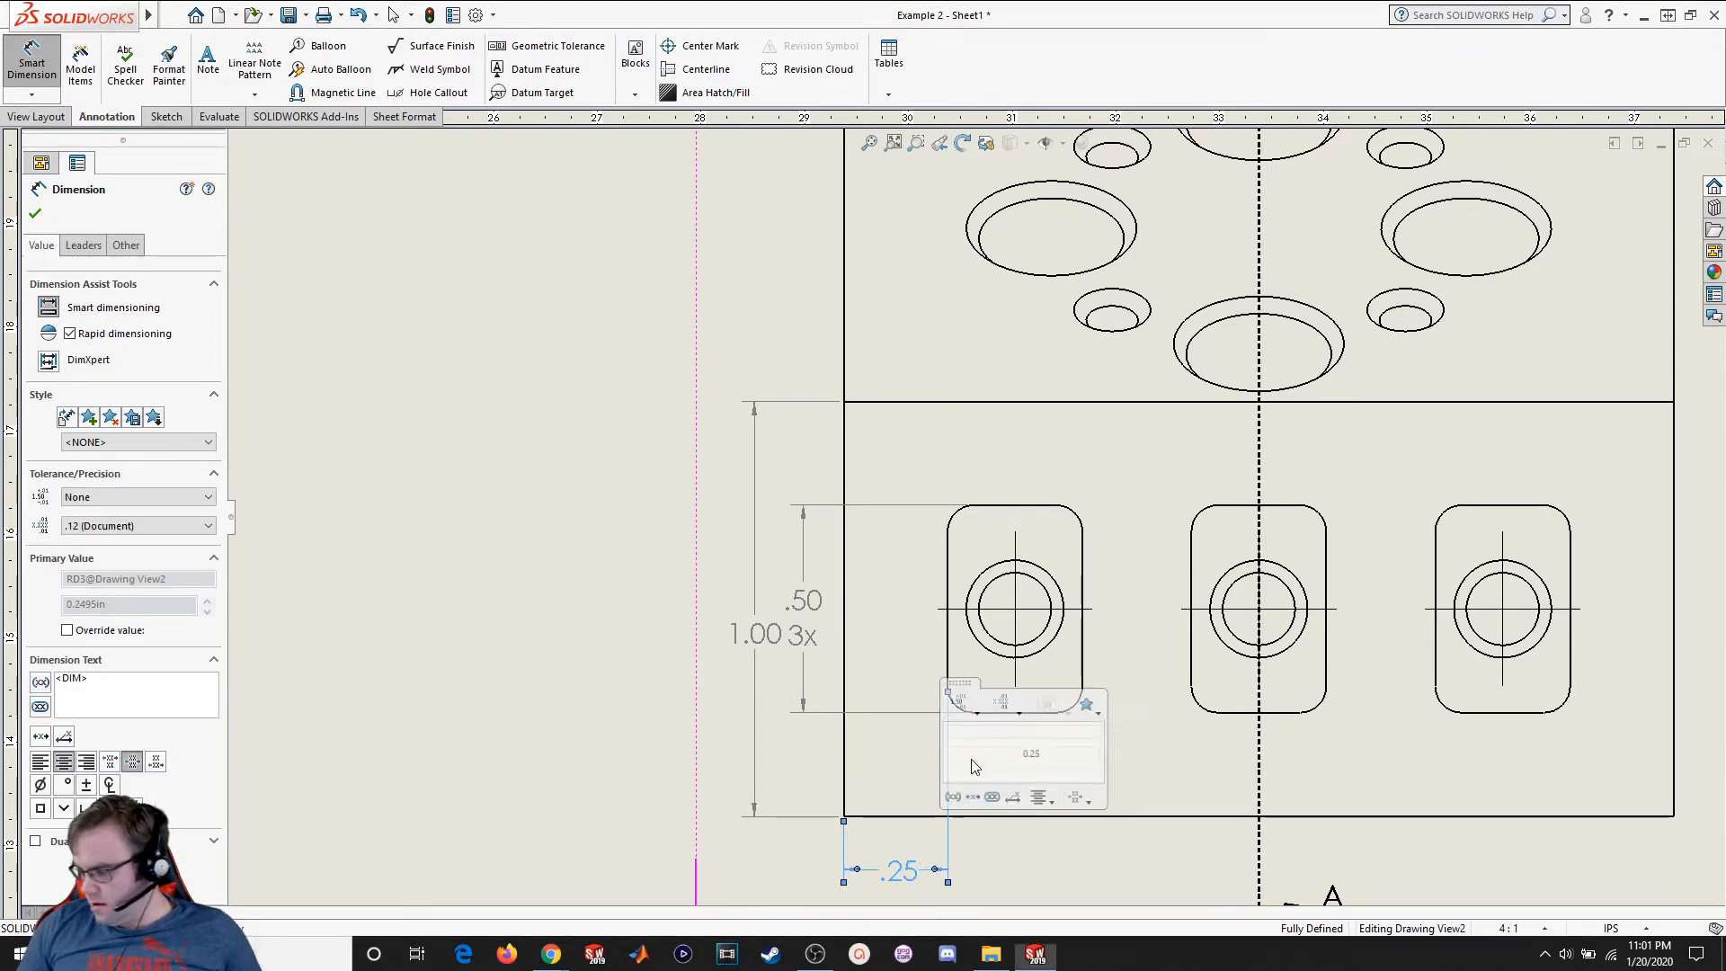
Dimension the leftmost pocket's width below the front view and add "3x" beneath the dimension value
click(949, 639)
click(1083, 643)
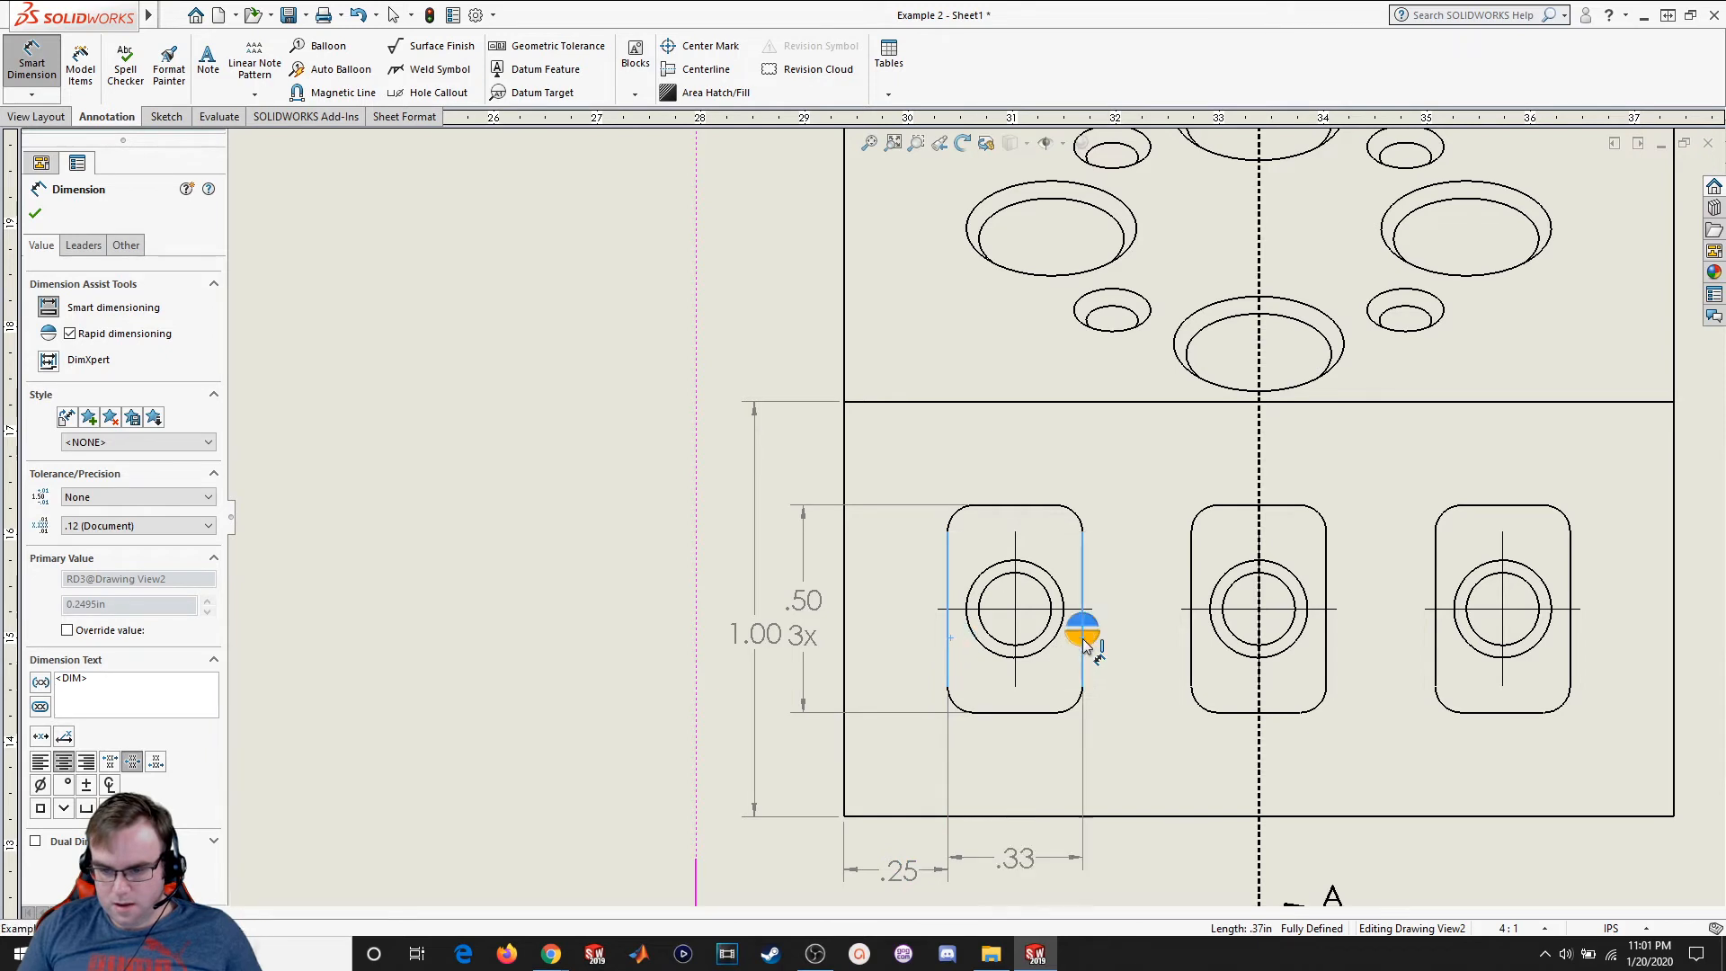
click(1015, 872)
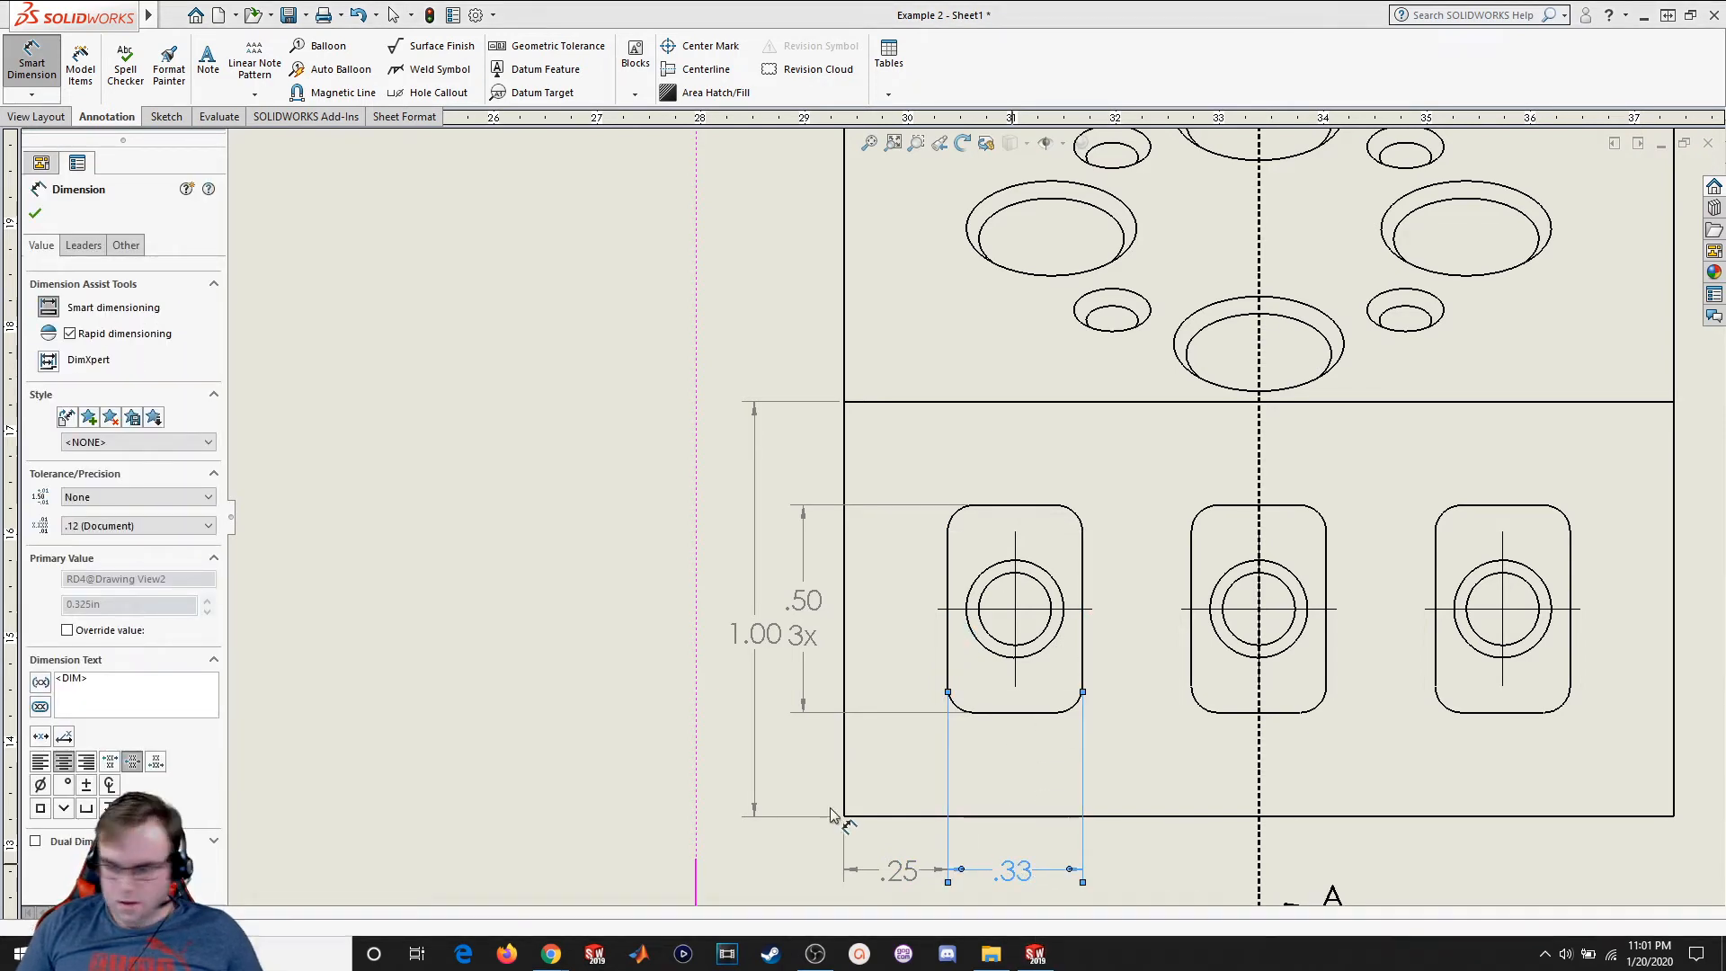
click(139, 691)
text(3x)
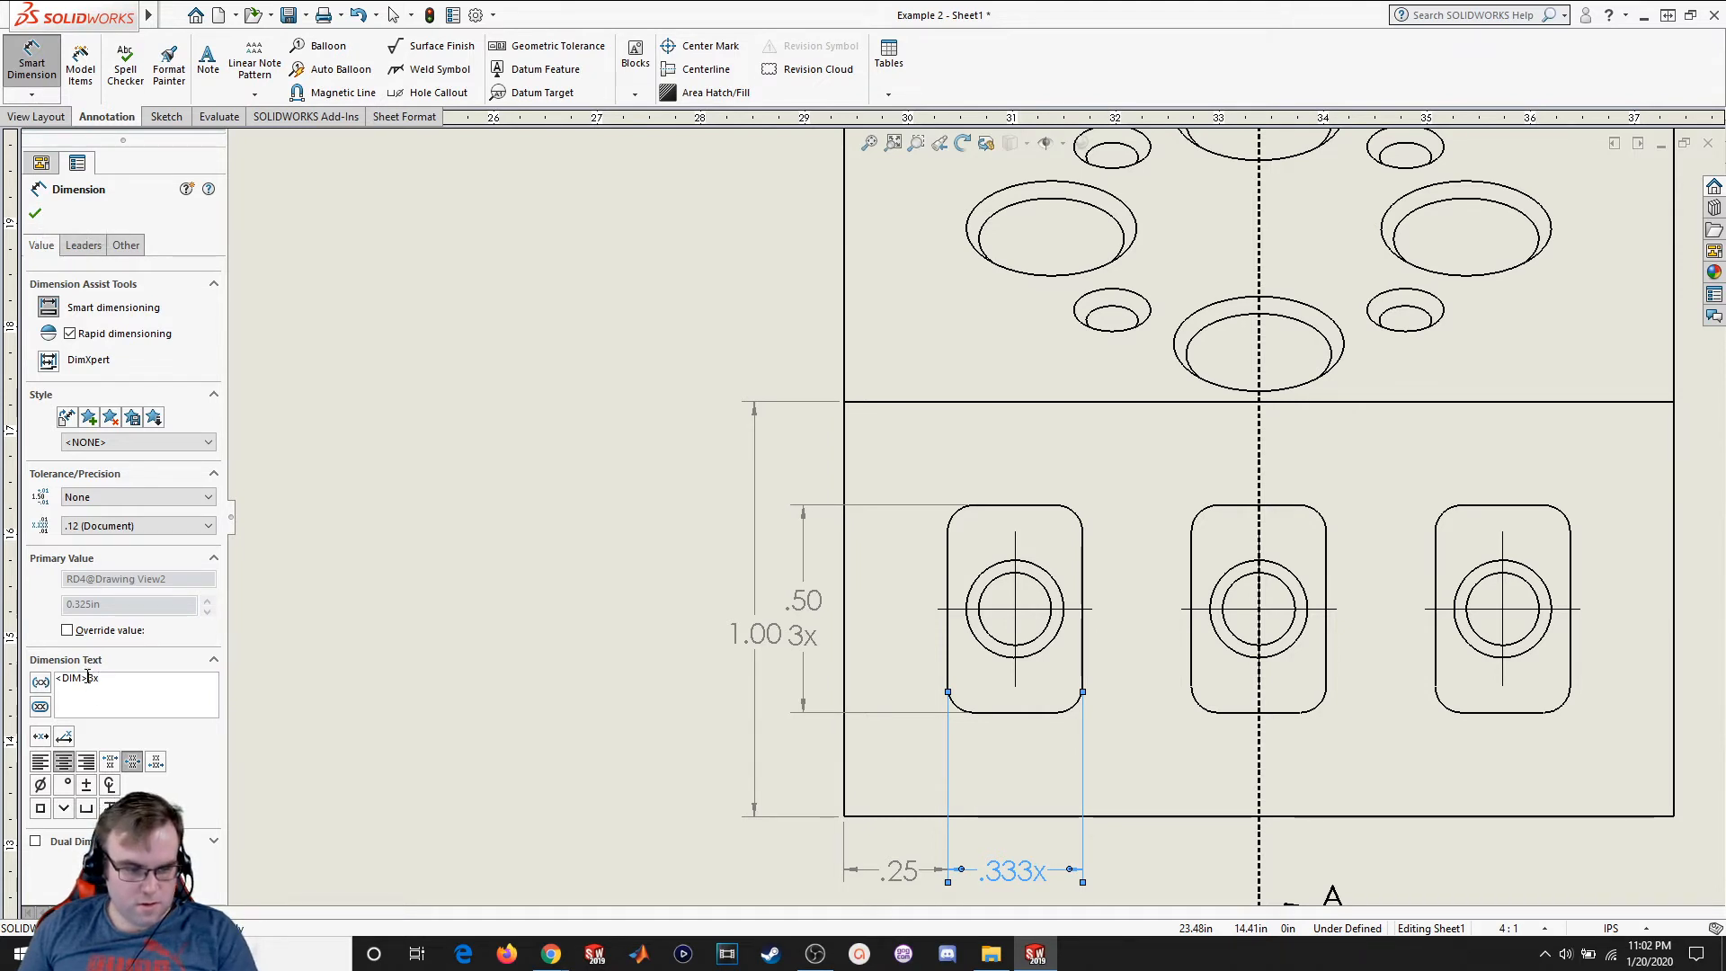
key(Return)
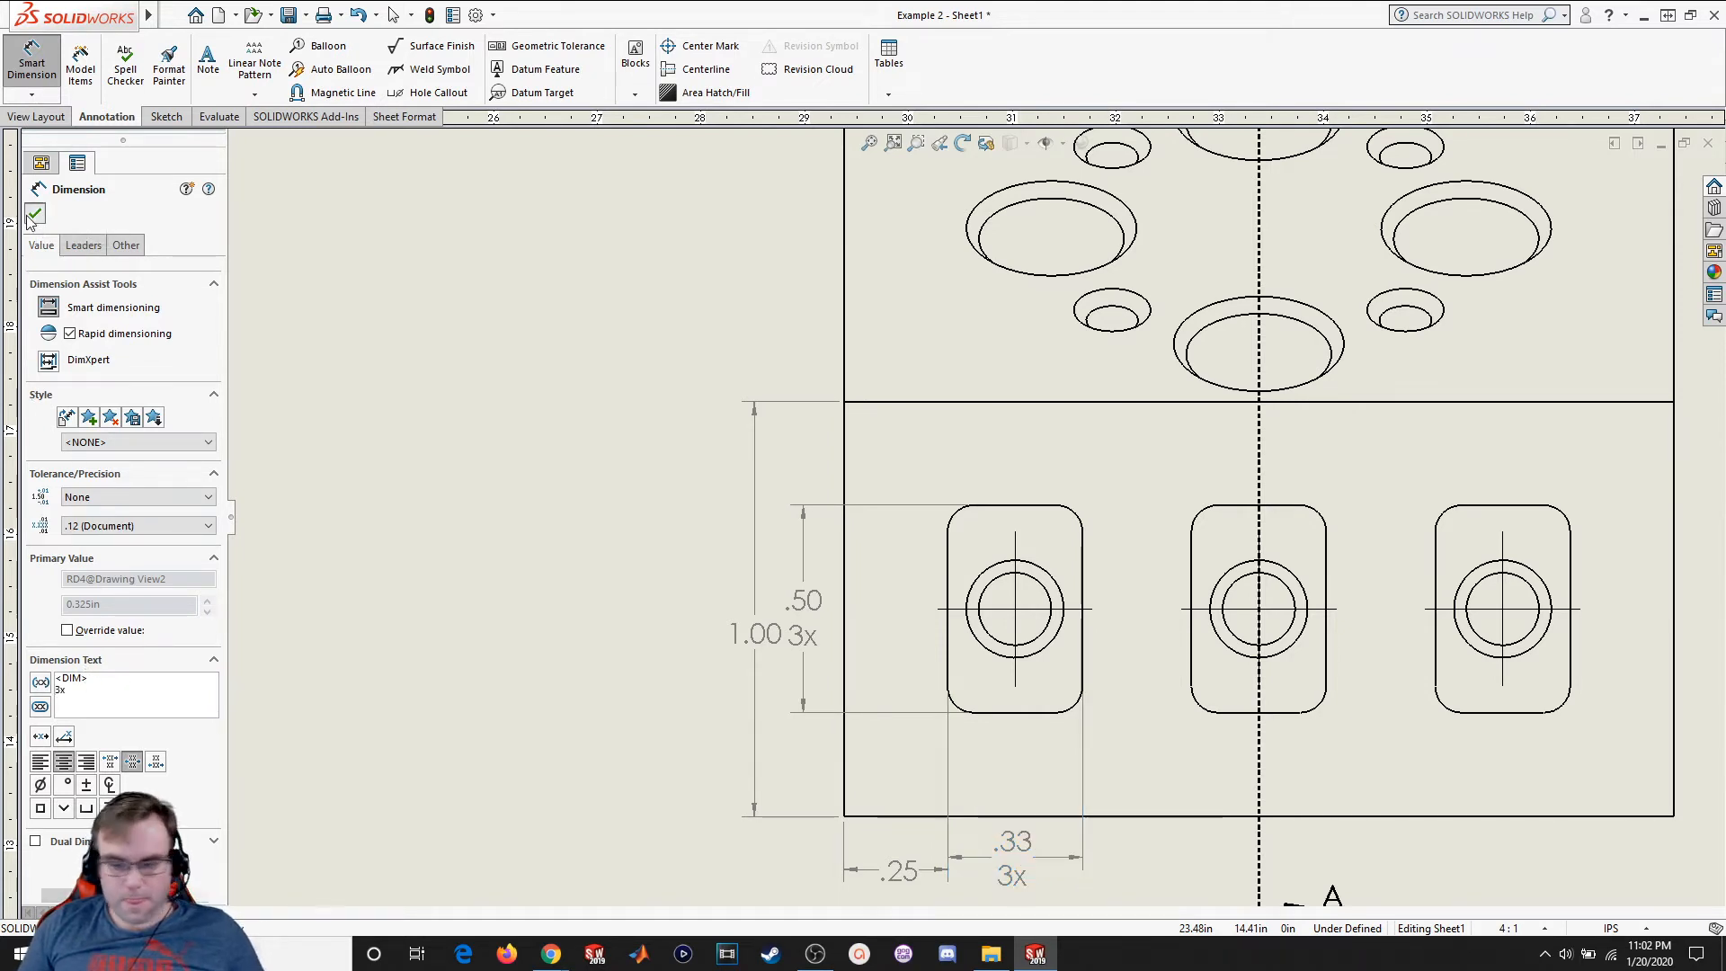
click(35, 213)
Dimension the horizontal gap between the leftmost and middle pockets below the view and add "2x" beneath its value
click(32, 64)
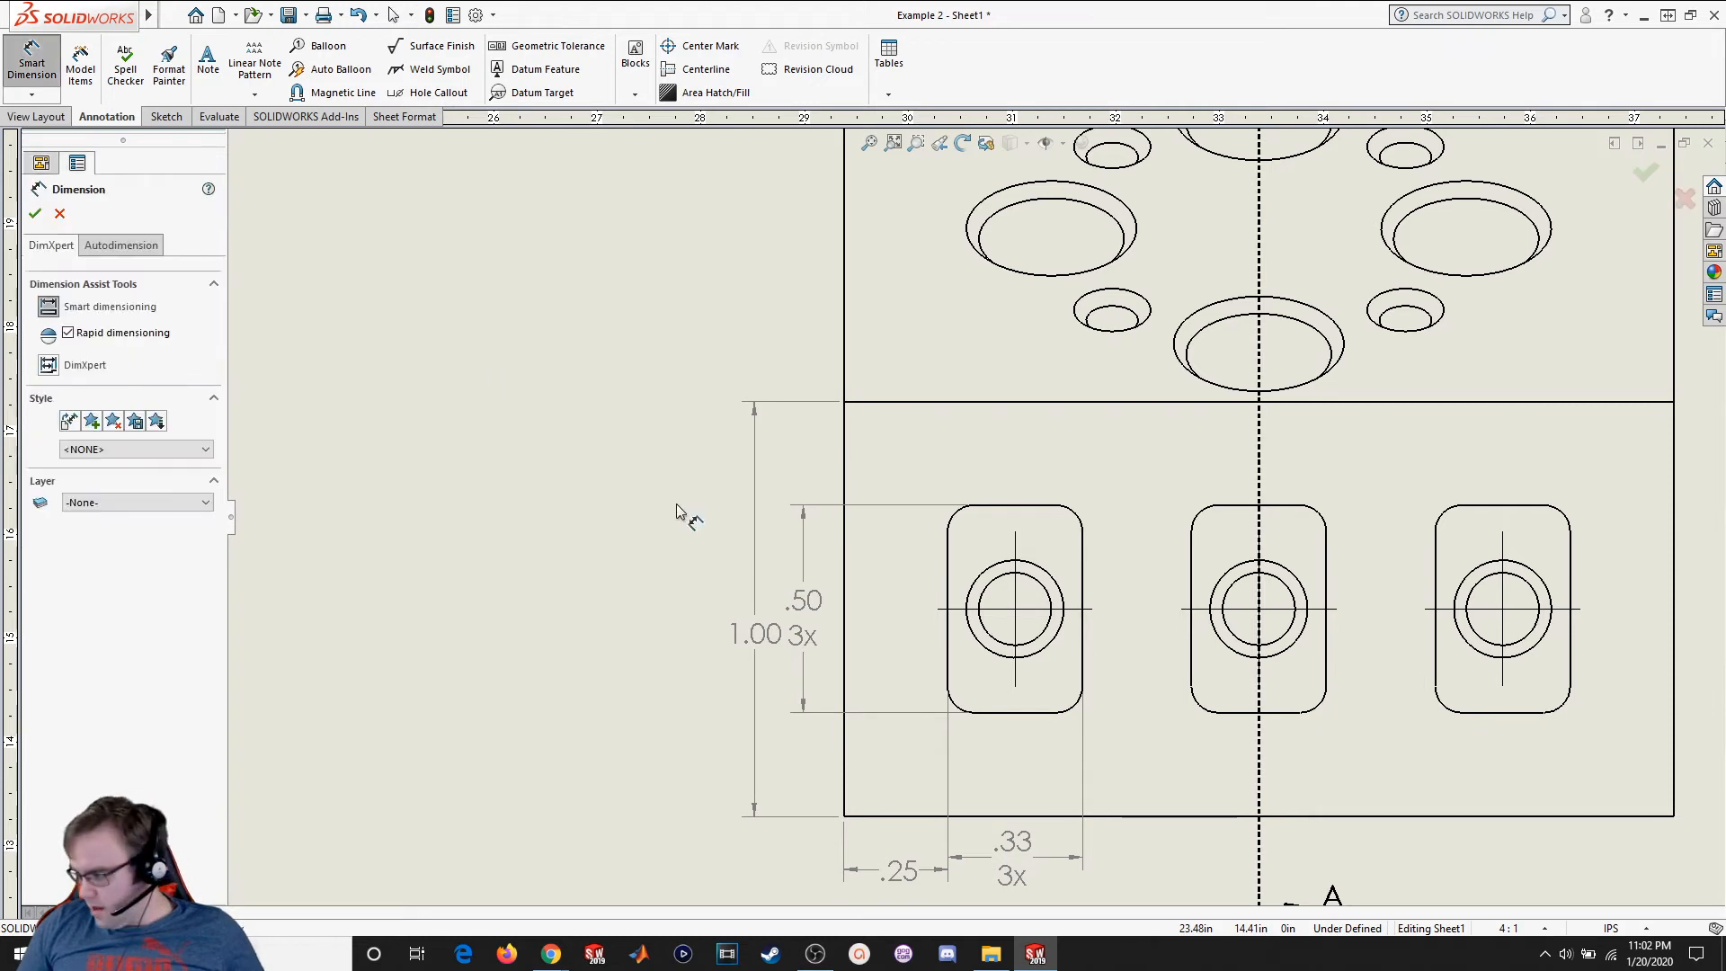
click(1082, 670)
click(1190, 663)
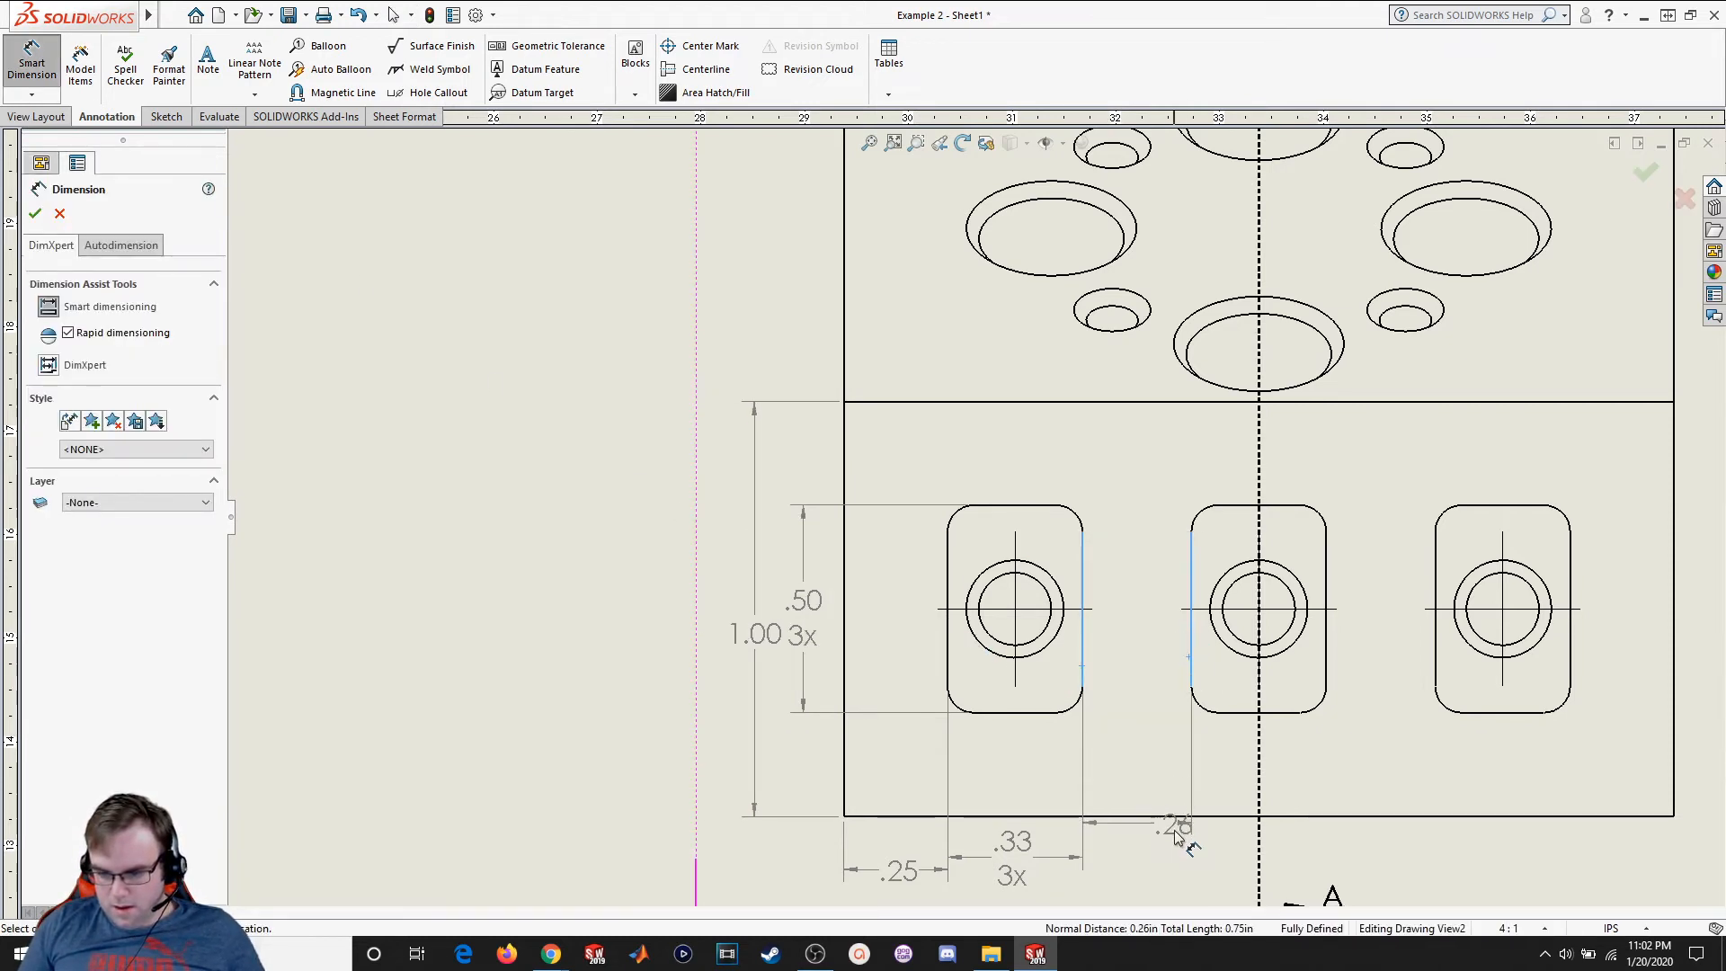
click(1144, 862)
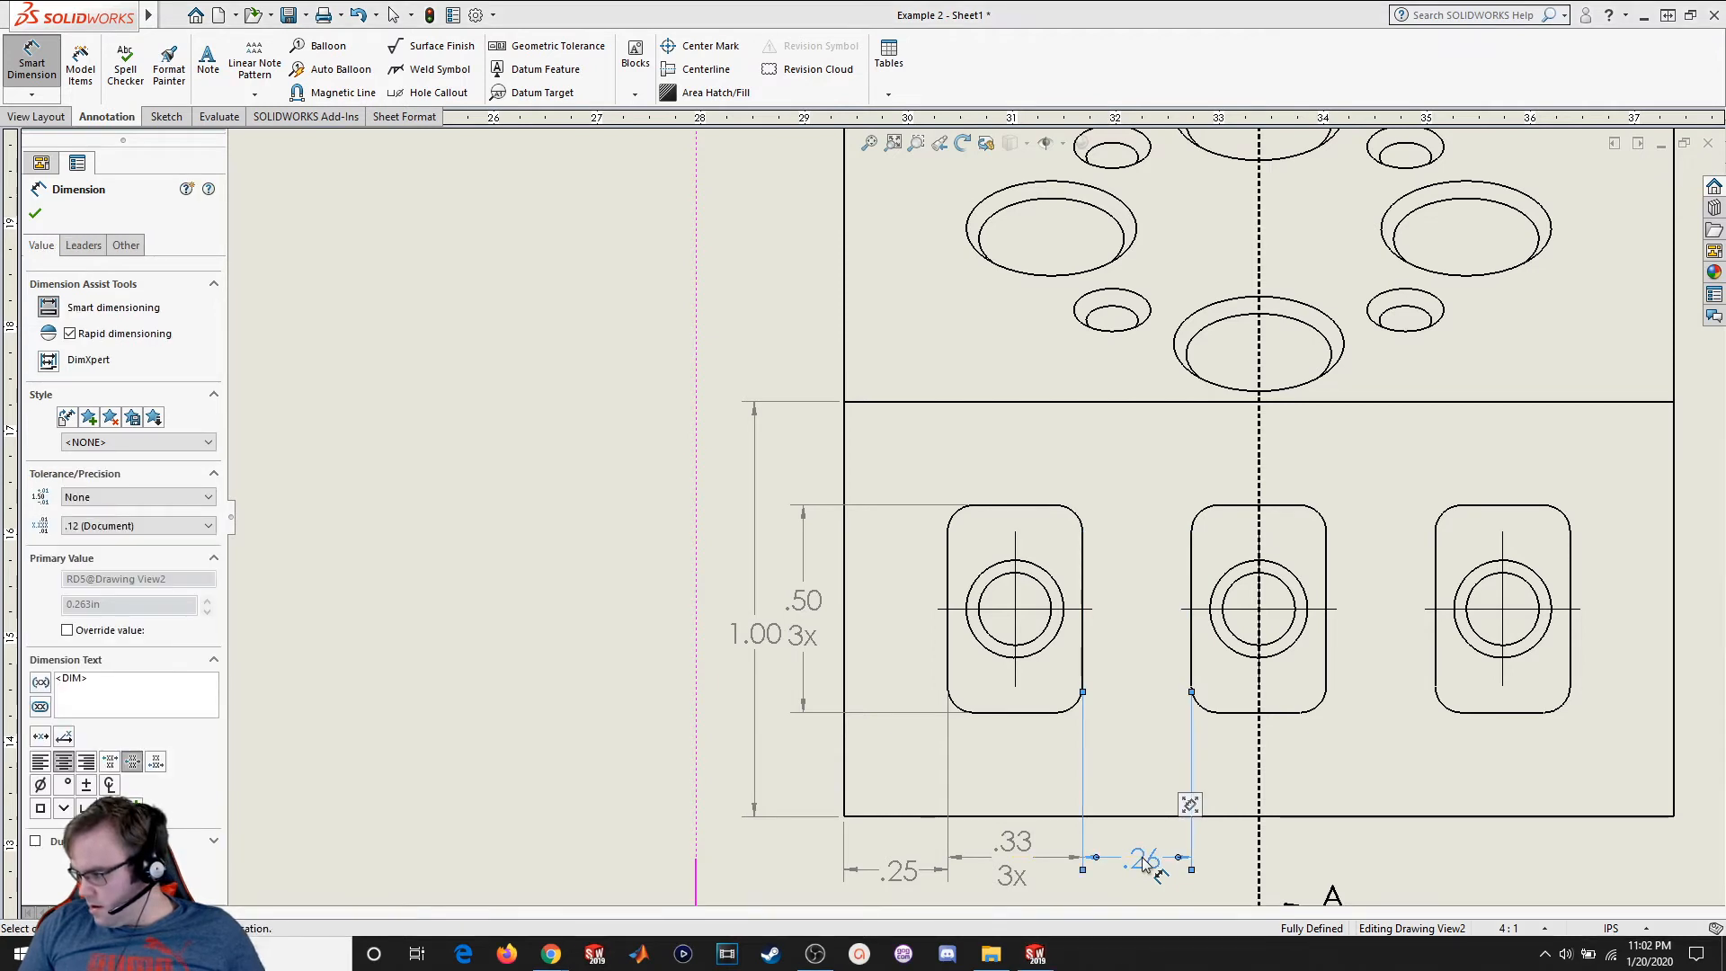
click(116, 692)
key(Return)
text(2x)
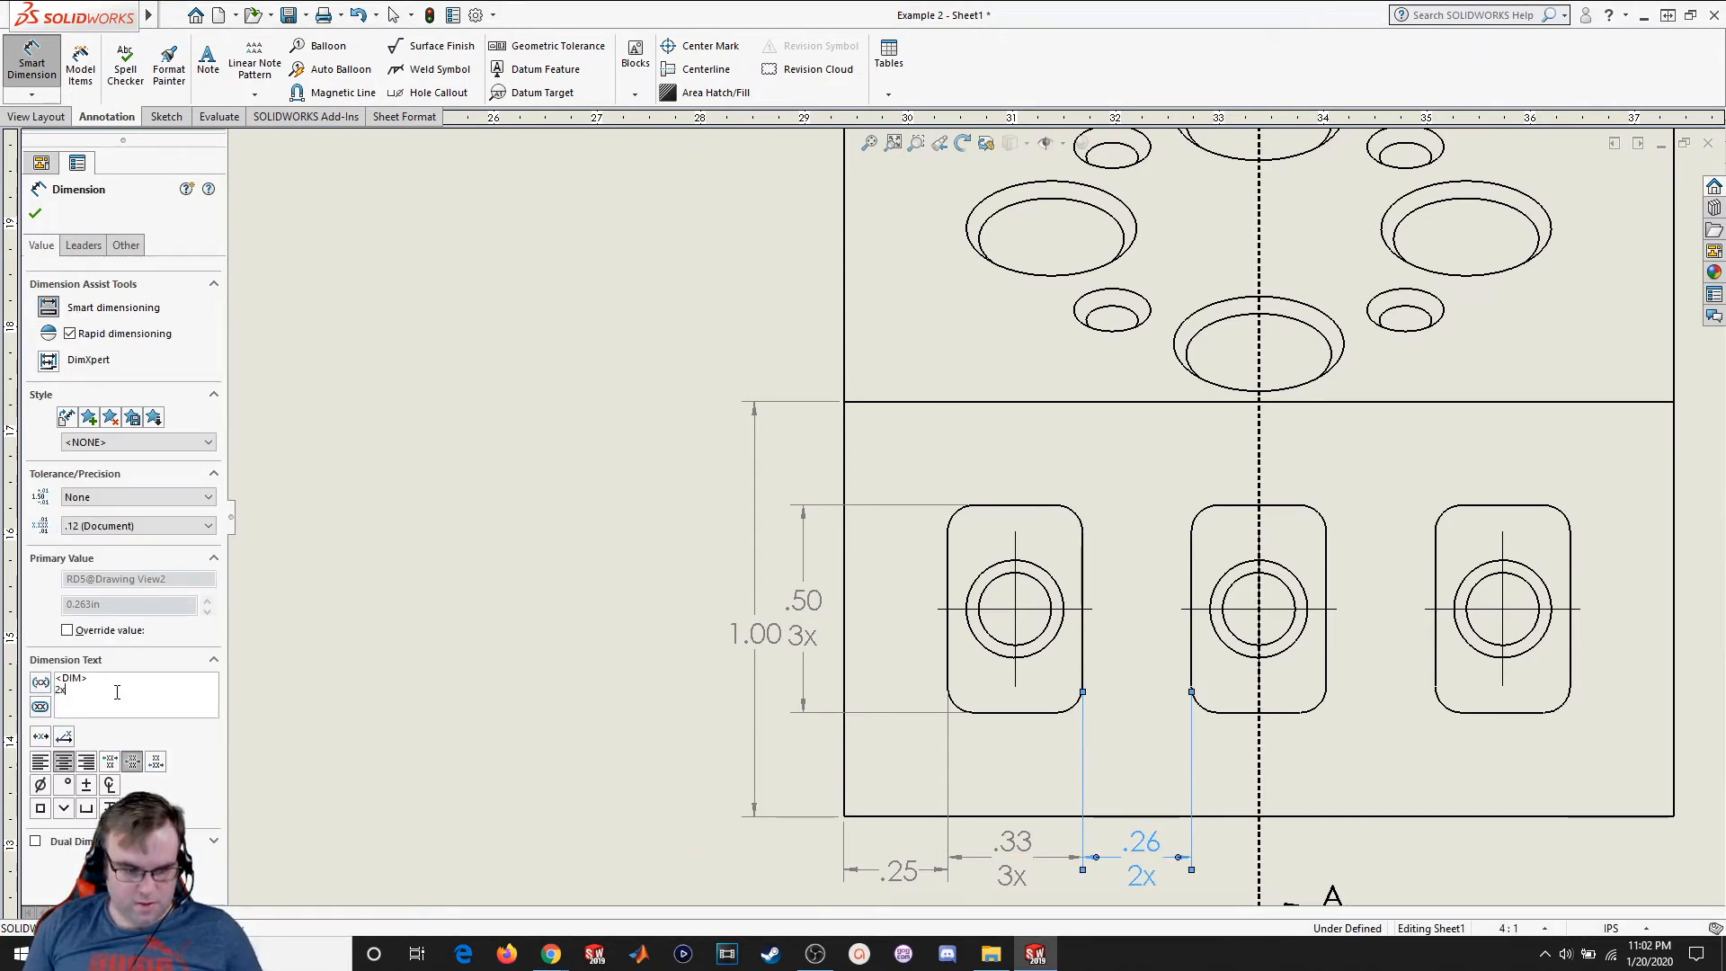
click(34, 213)
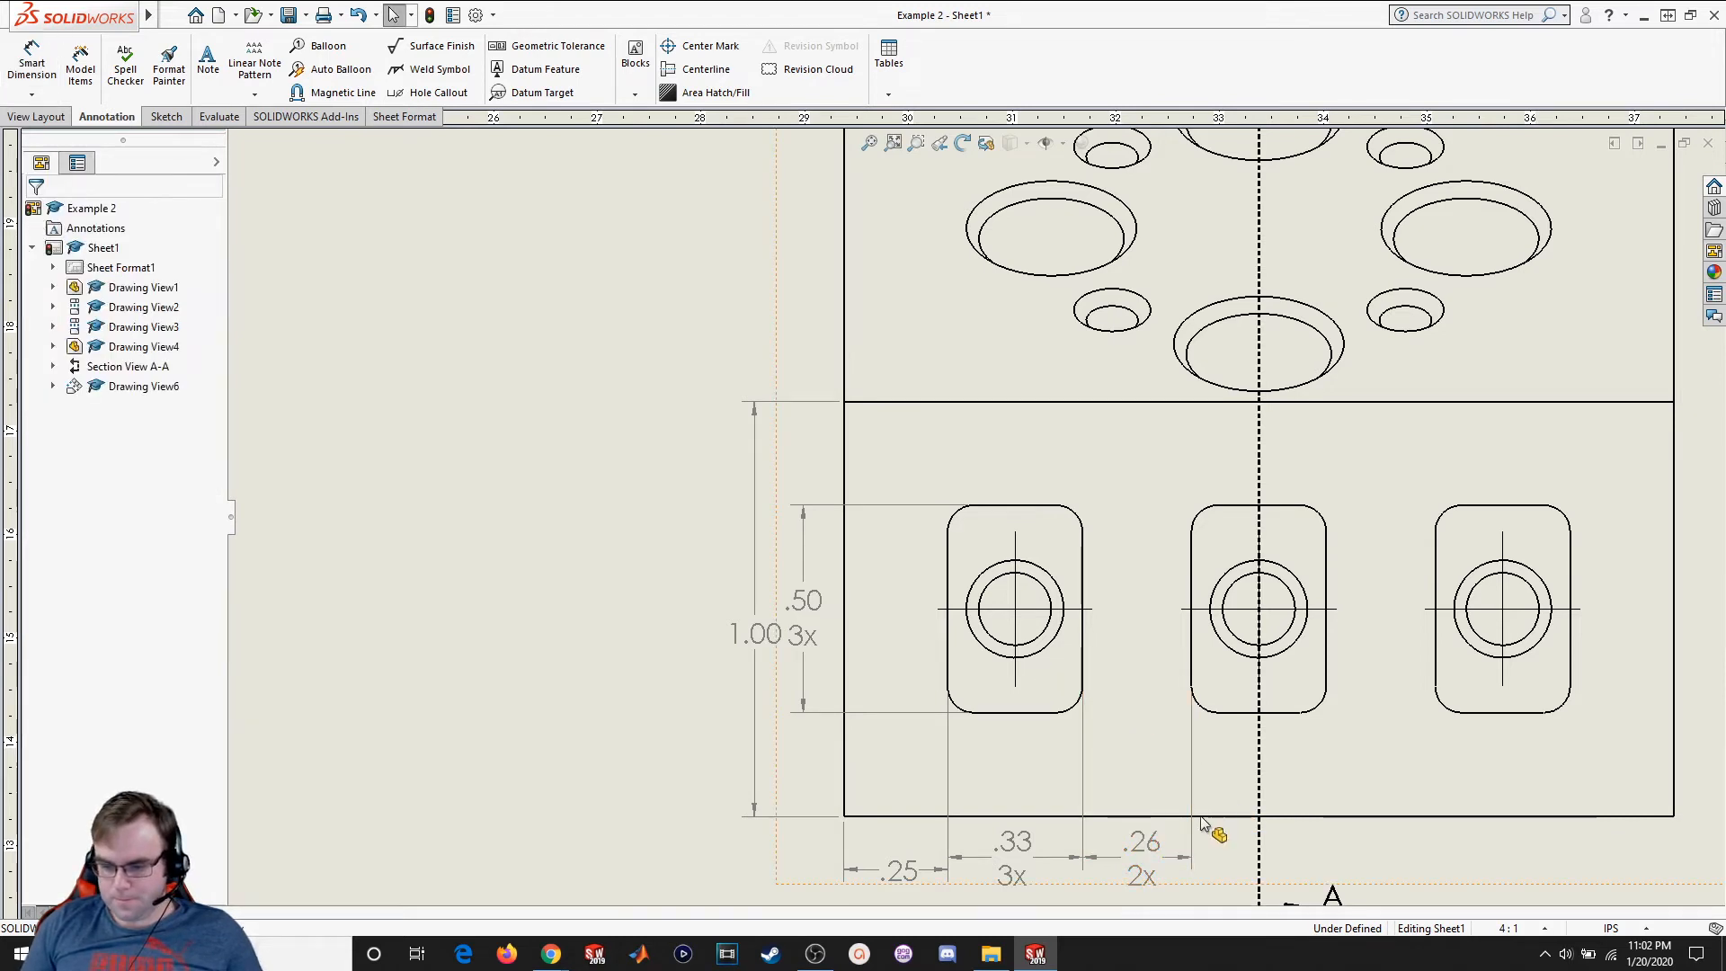
Line up the edge-to-pocket dimension with the pocket width dimension and move the lower face's height dimension farther out from the view
scroll(1110, 854, down, 2)
drag(859, 848, 827, 834)
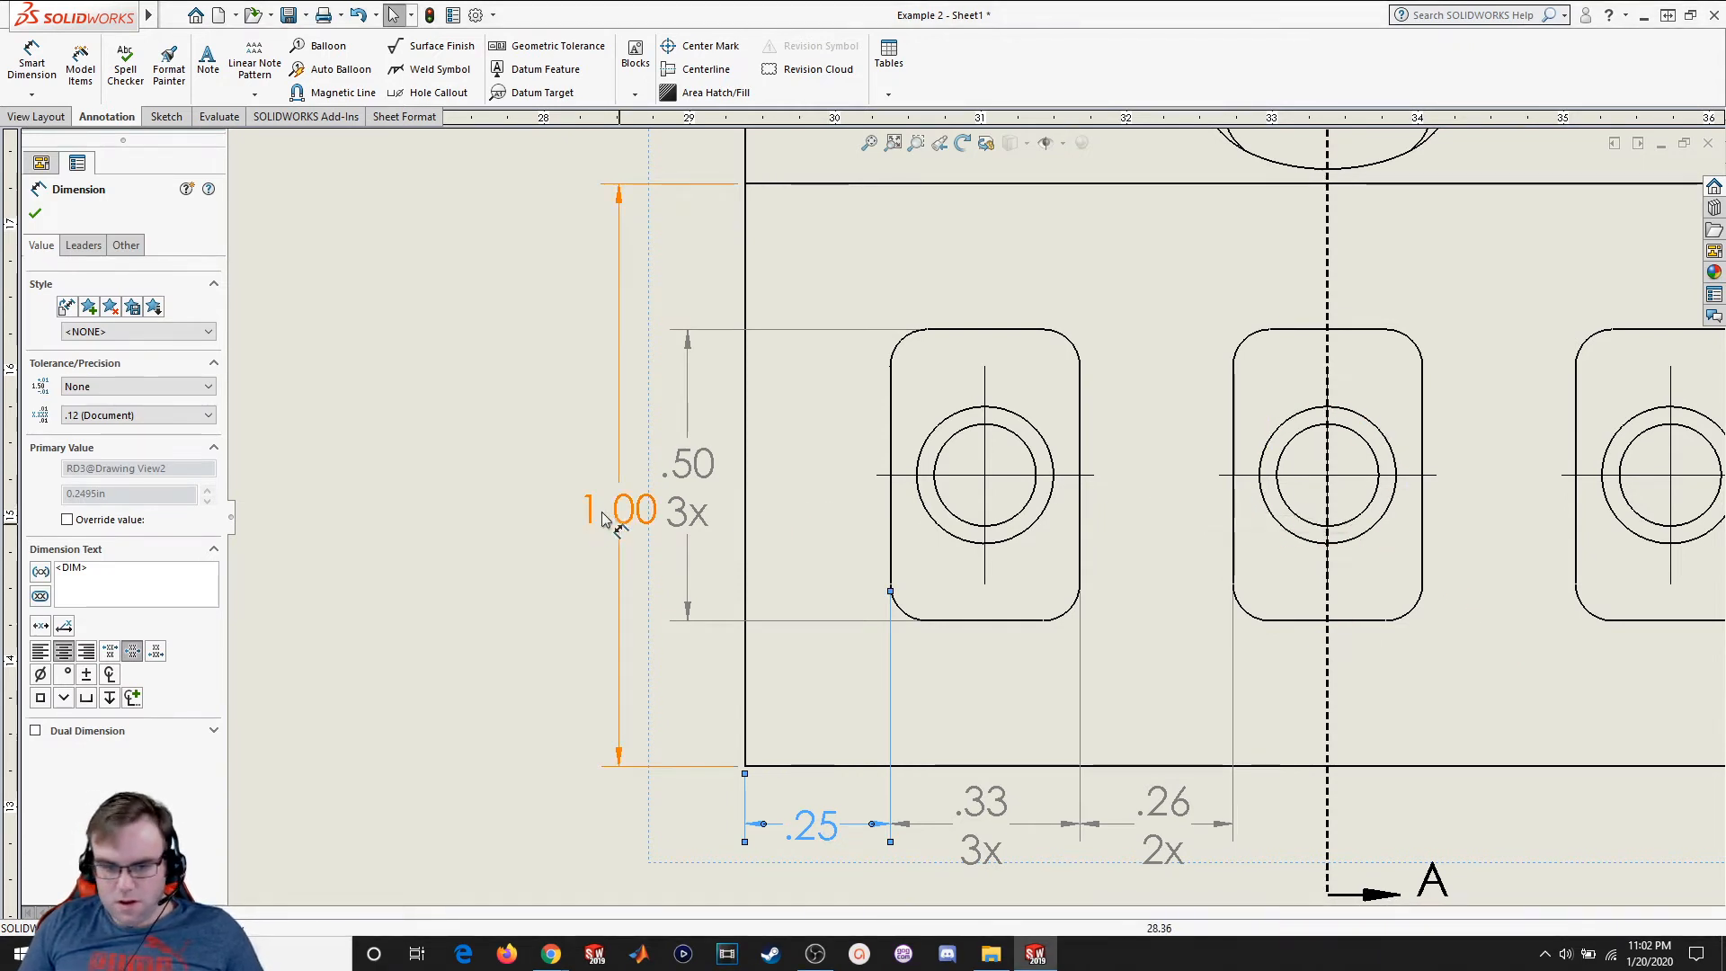
drag(602, 520, 499, 519)
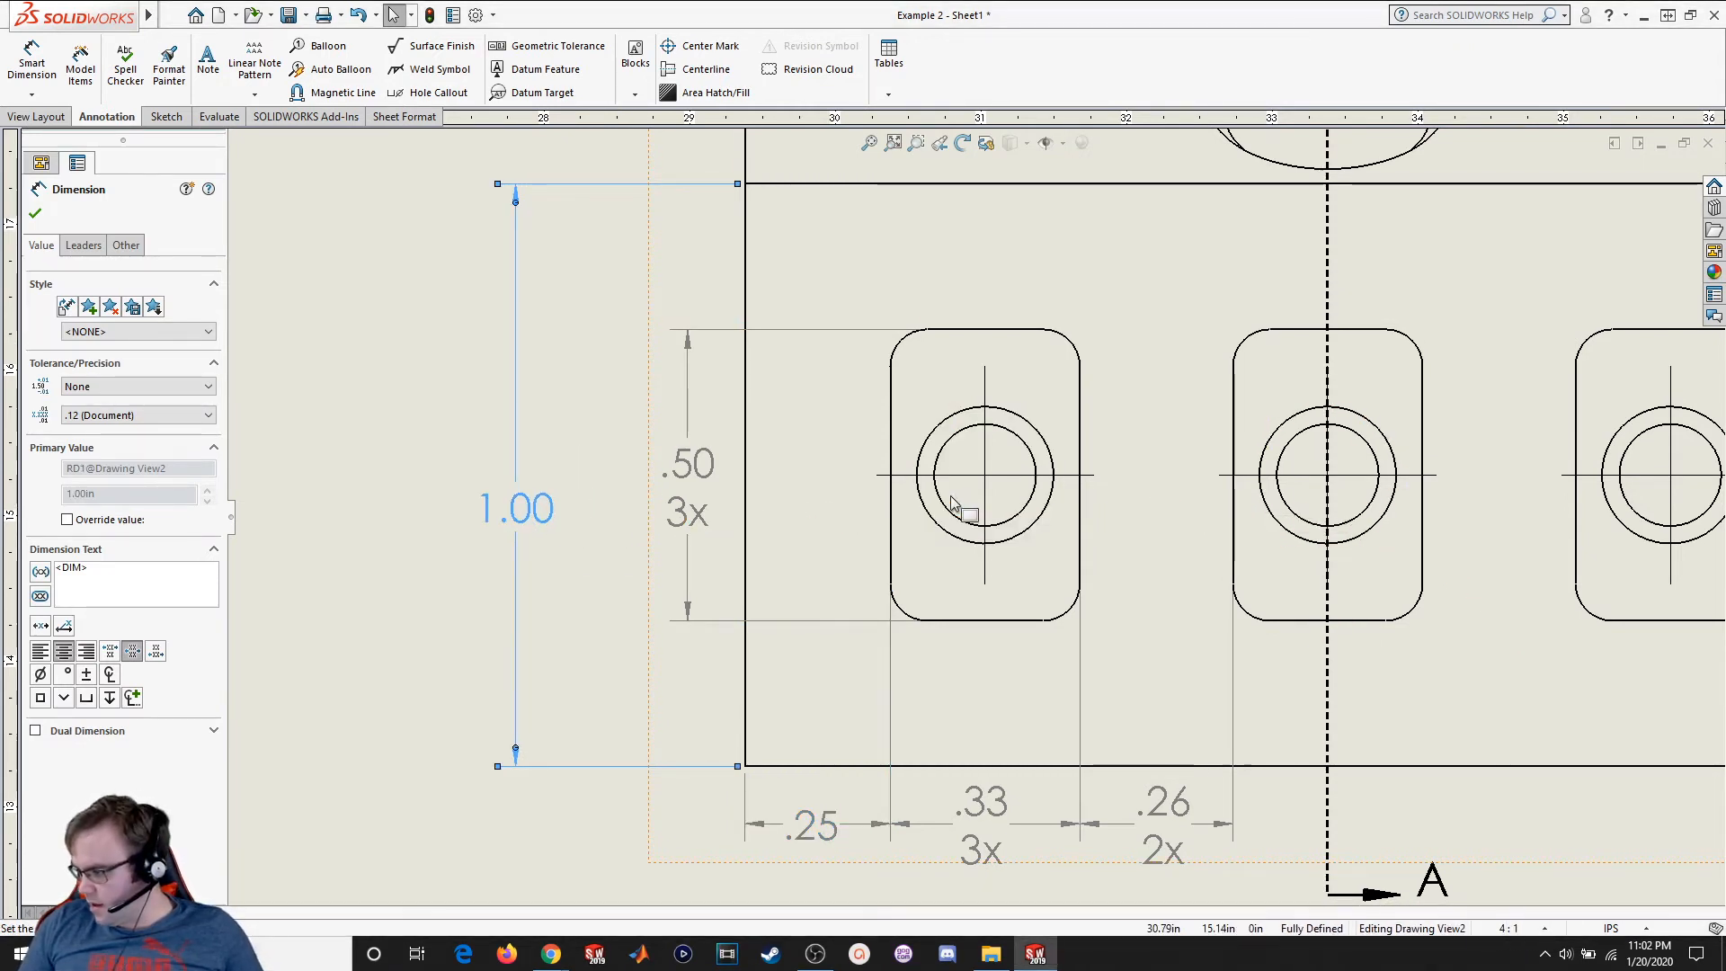
scroll(953, 503, up, 2)
scroll(962, 496, down, 2)
scroll(989, 504, up, 5)
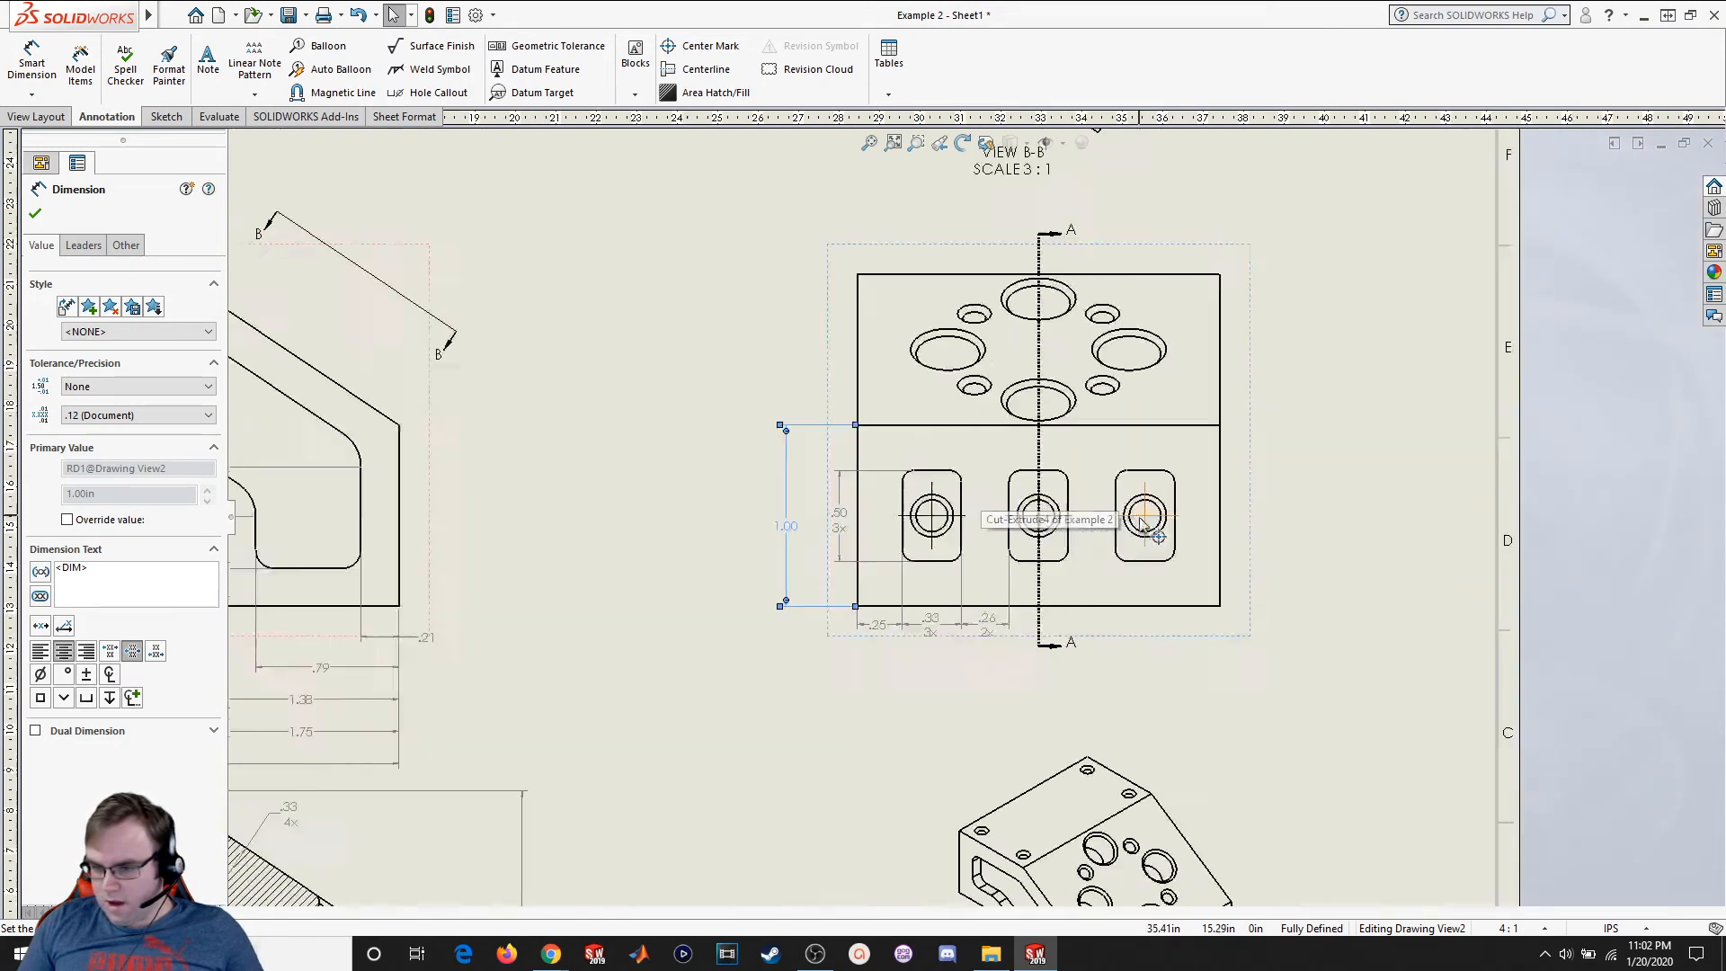
scroll(1142, 524, down, 2)
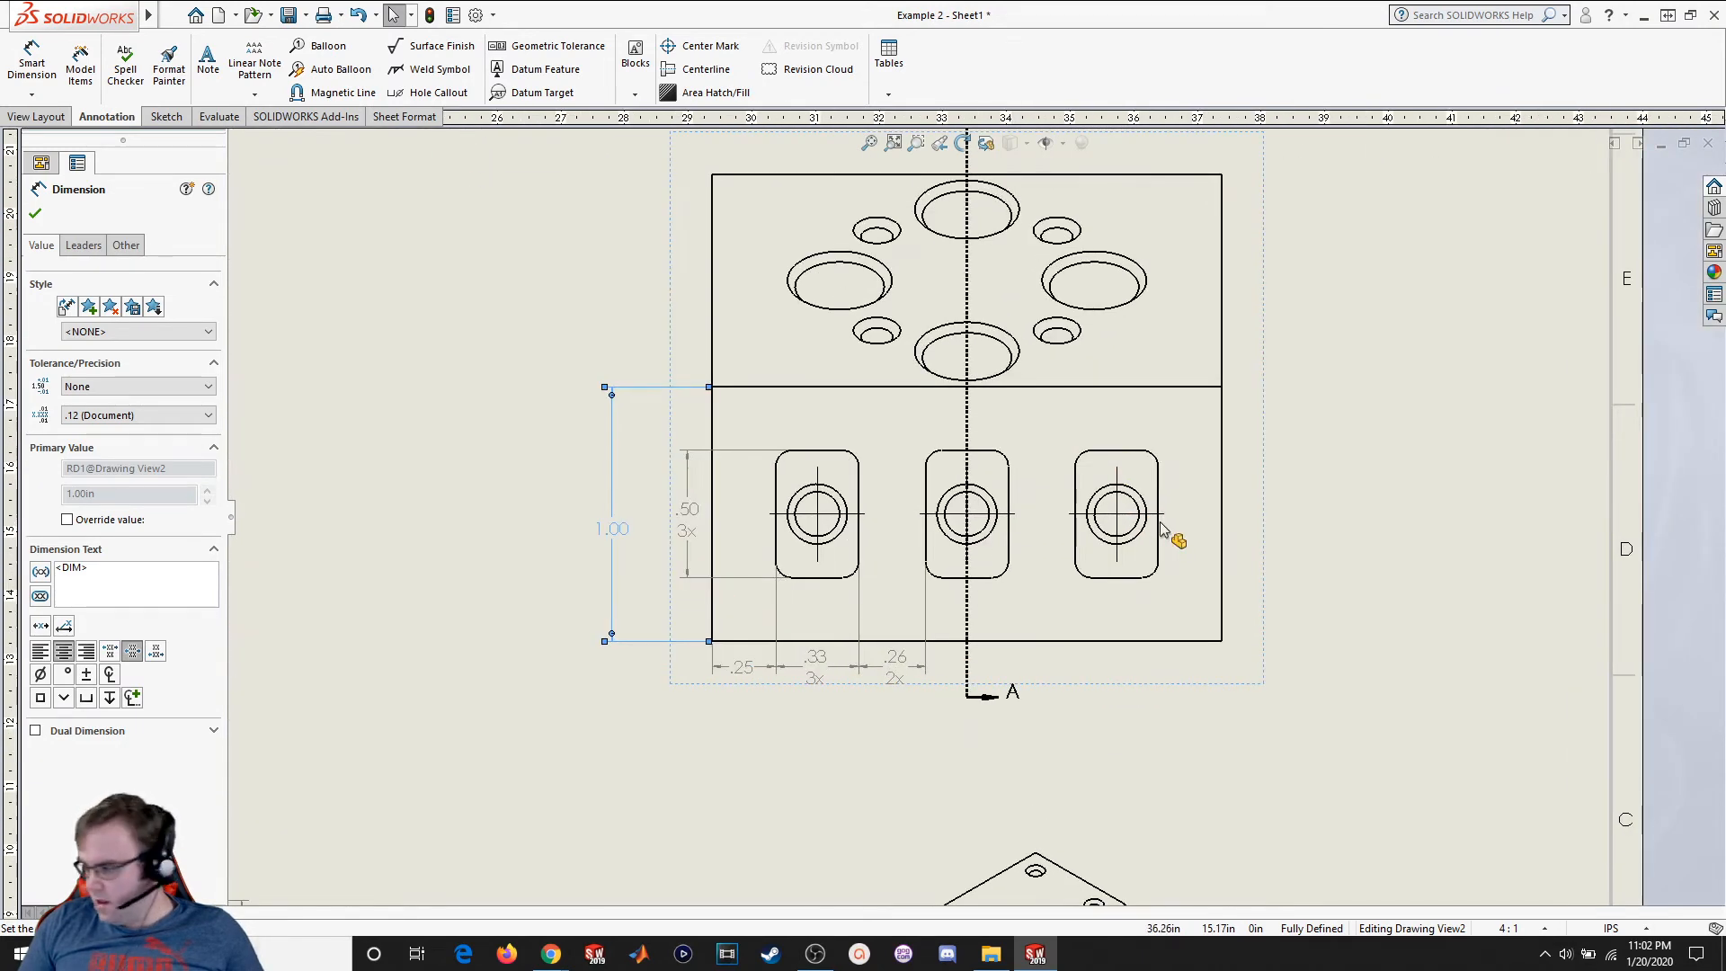
click(32, 67)
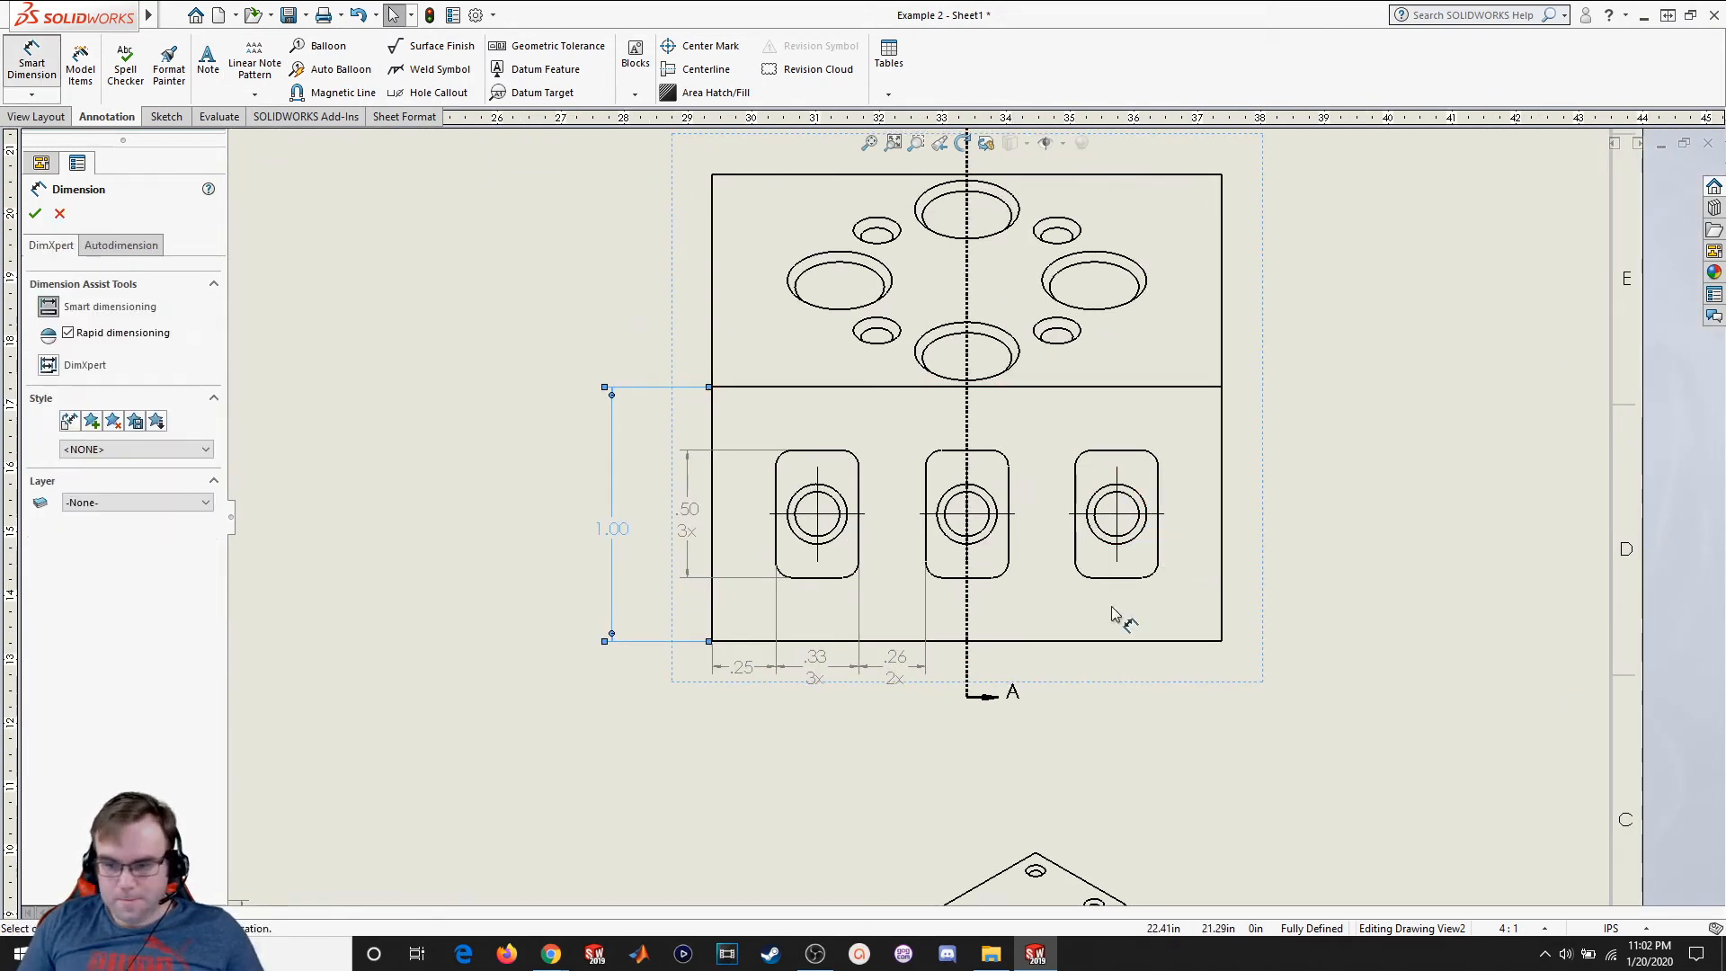
click(1115, 518)
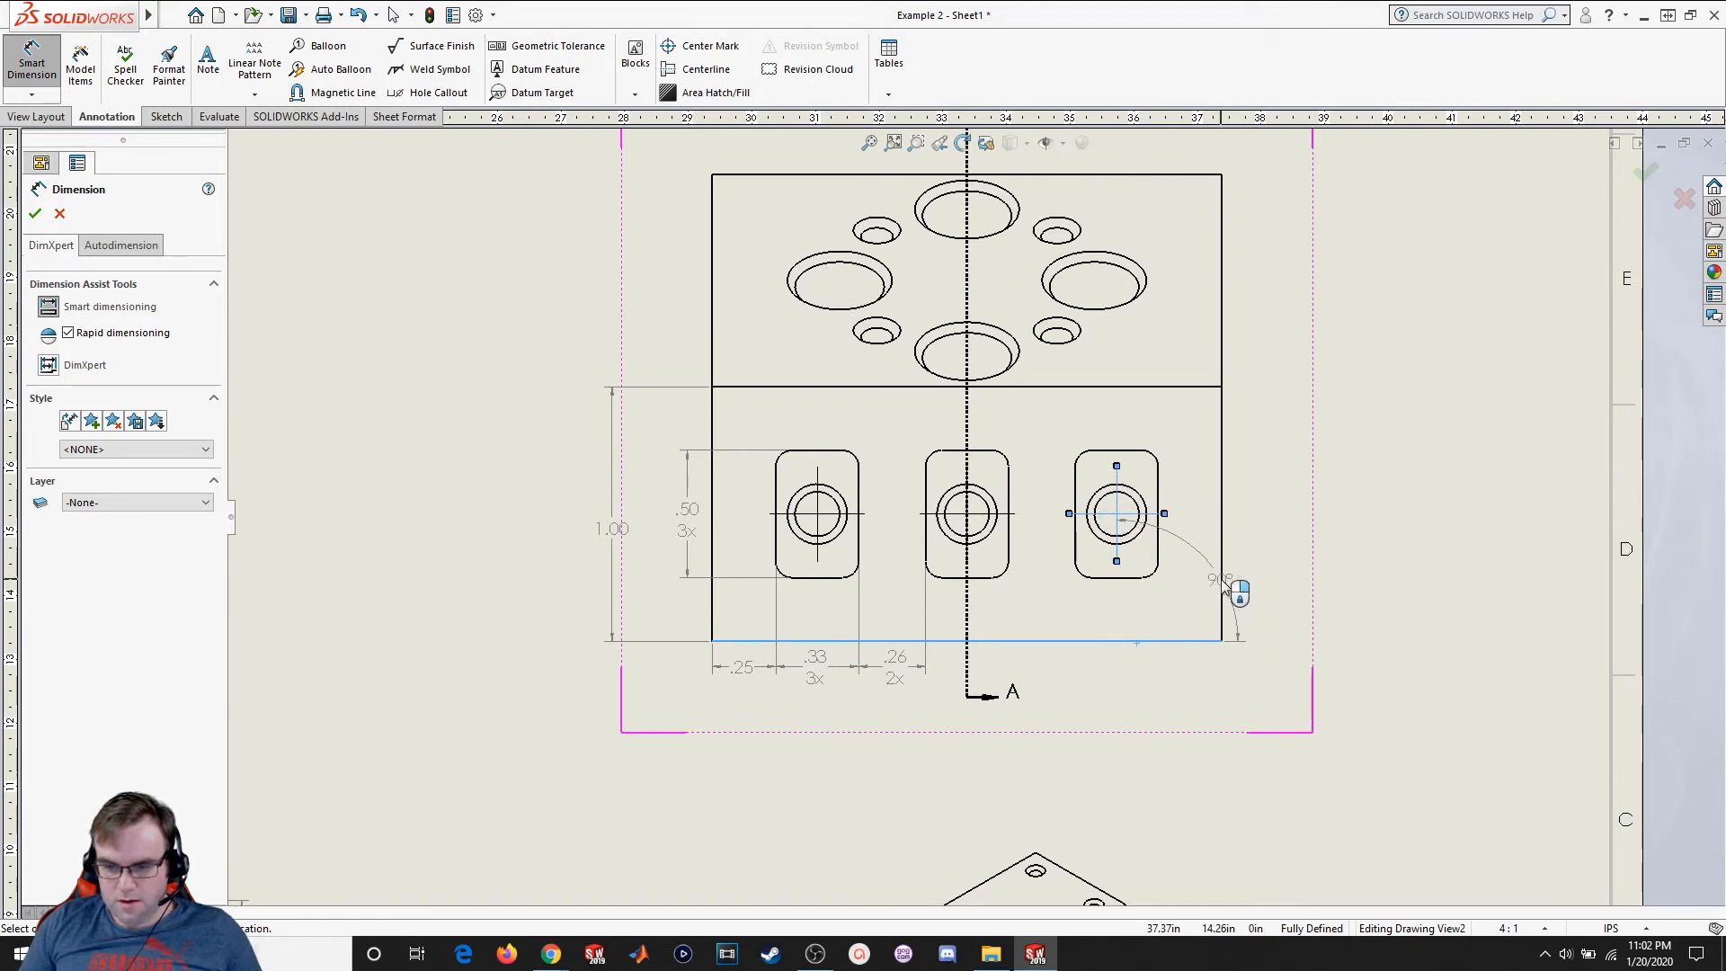
key(Escape)
click(33, 63)
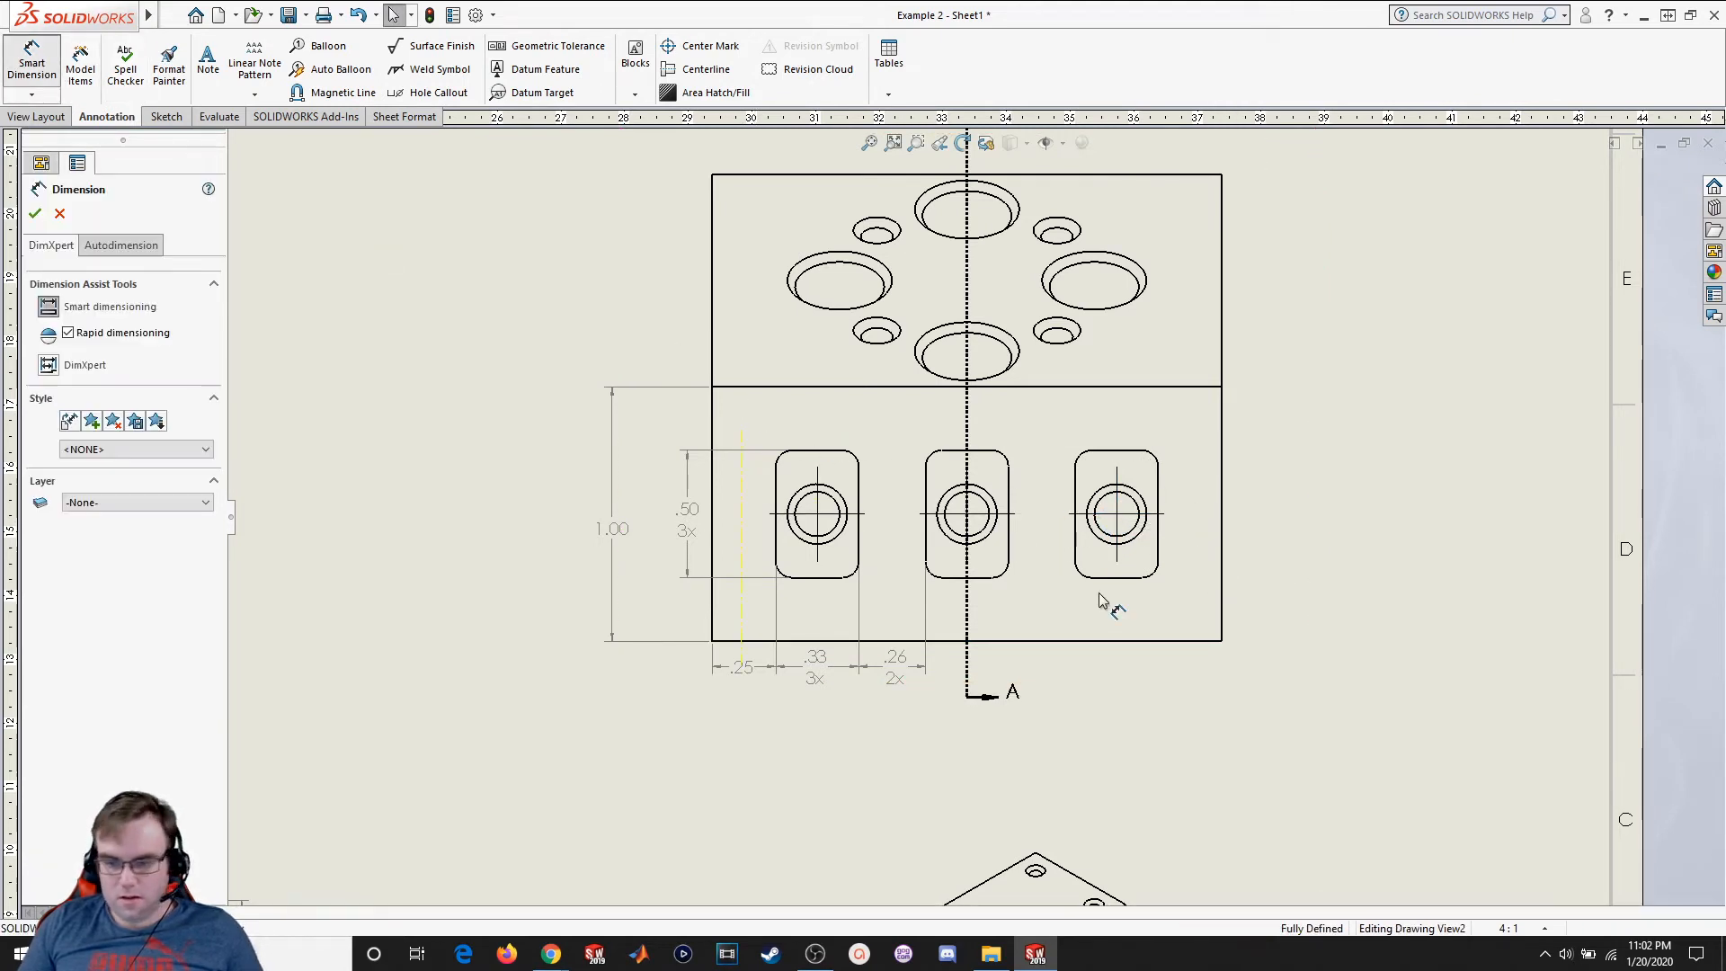
click(1134, 641)
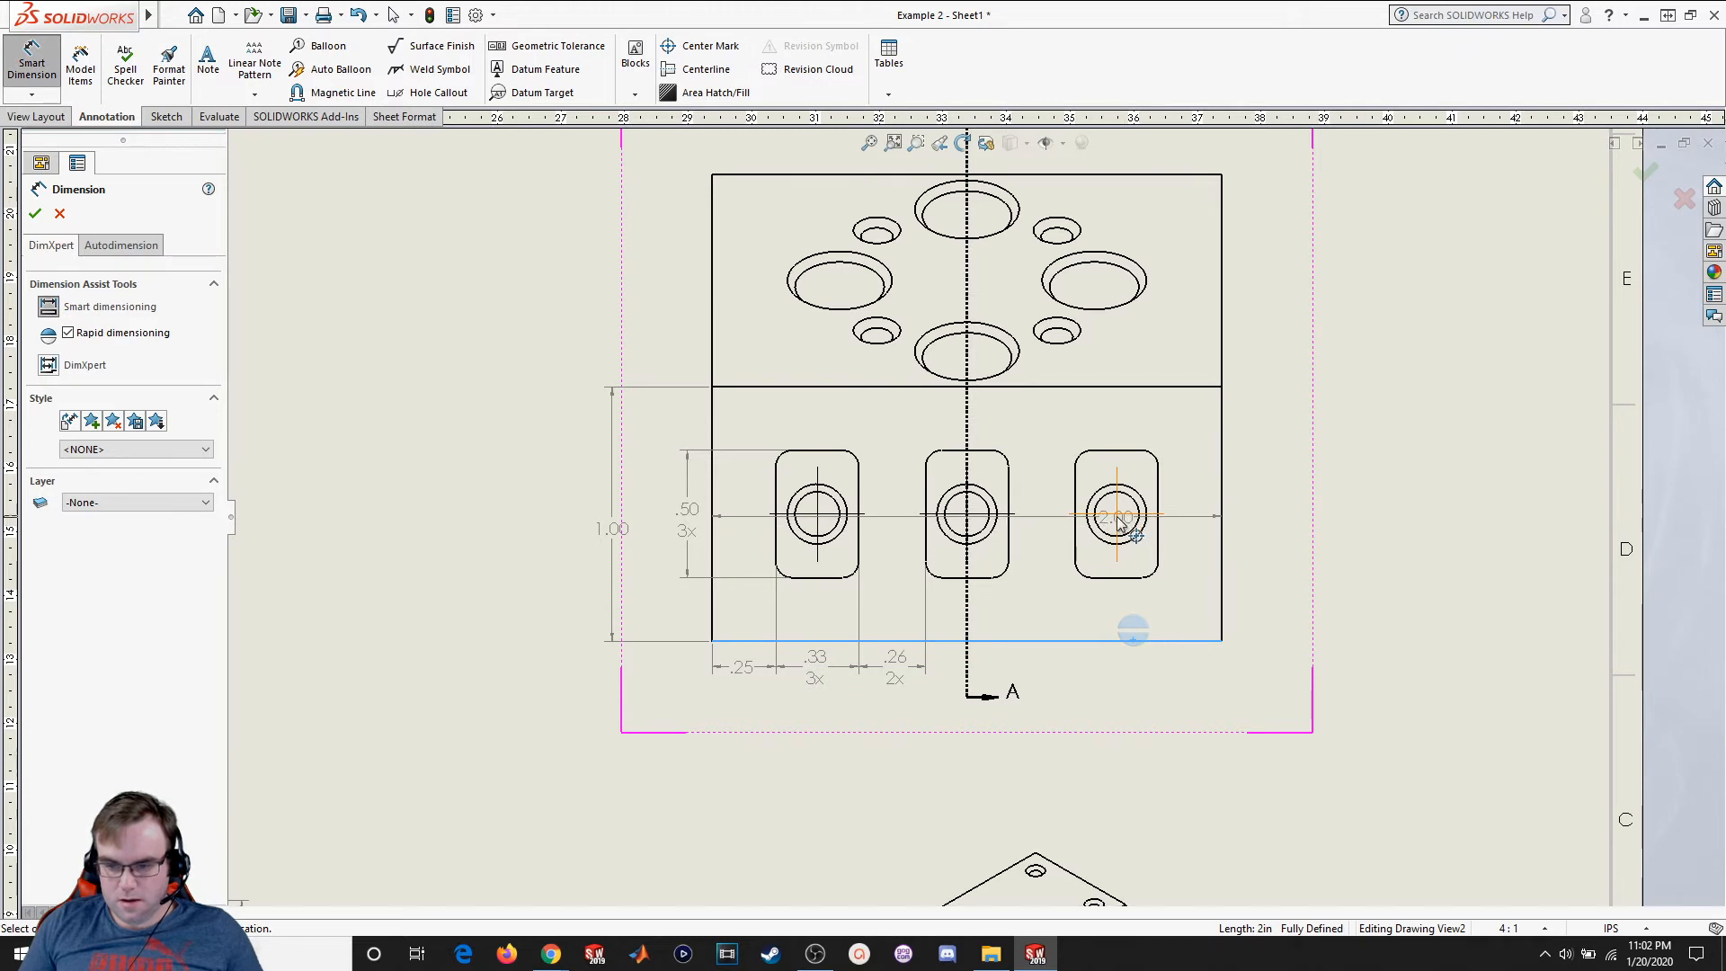
click(907, 445)
key(ctrl+z)
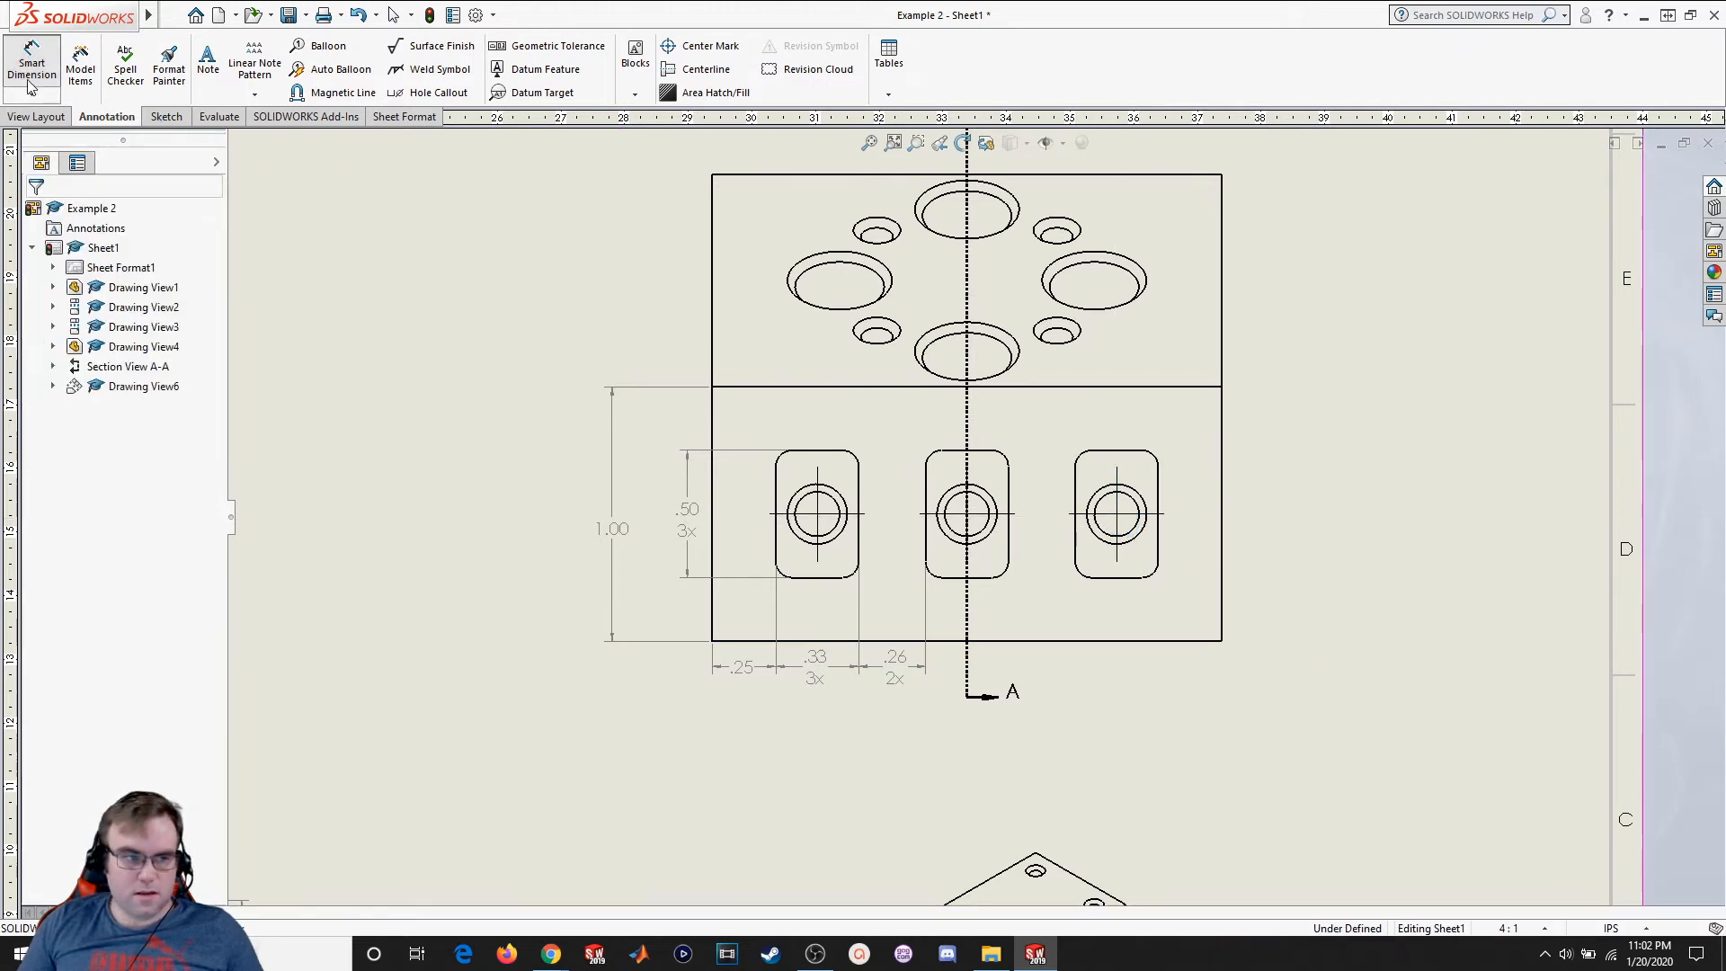
Add a vertical dimension from the front view's bottom edge to the rightmost hole's center mark, placed outside the right edge
click(31, 94)
click(60, 159)
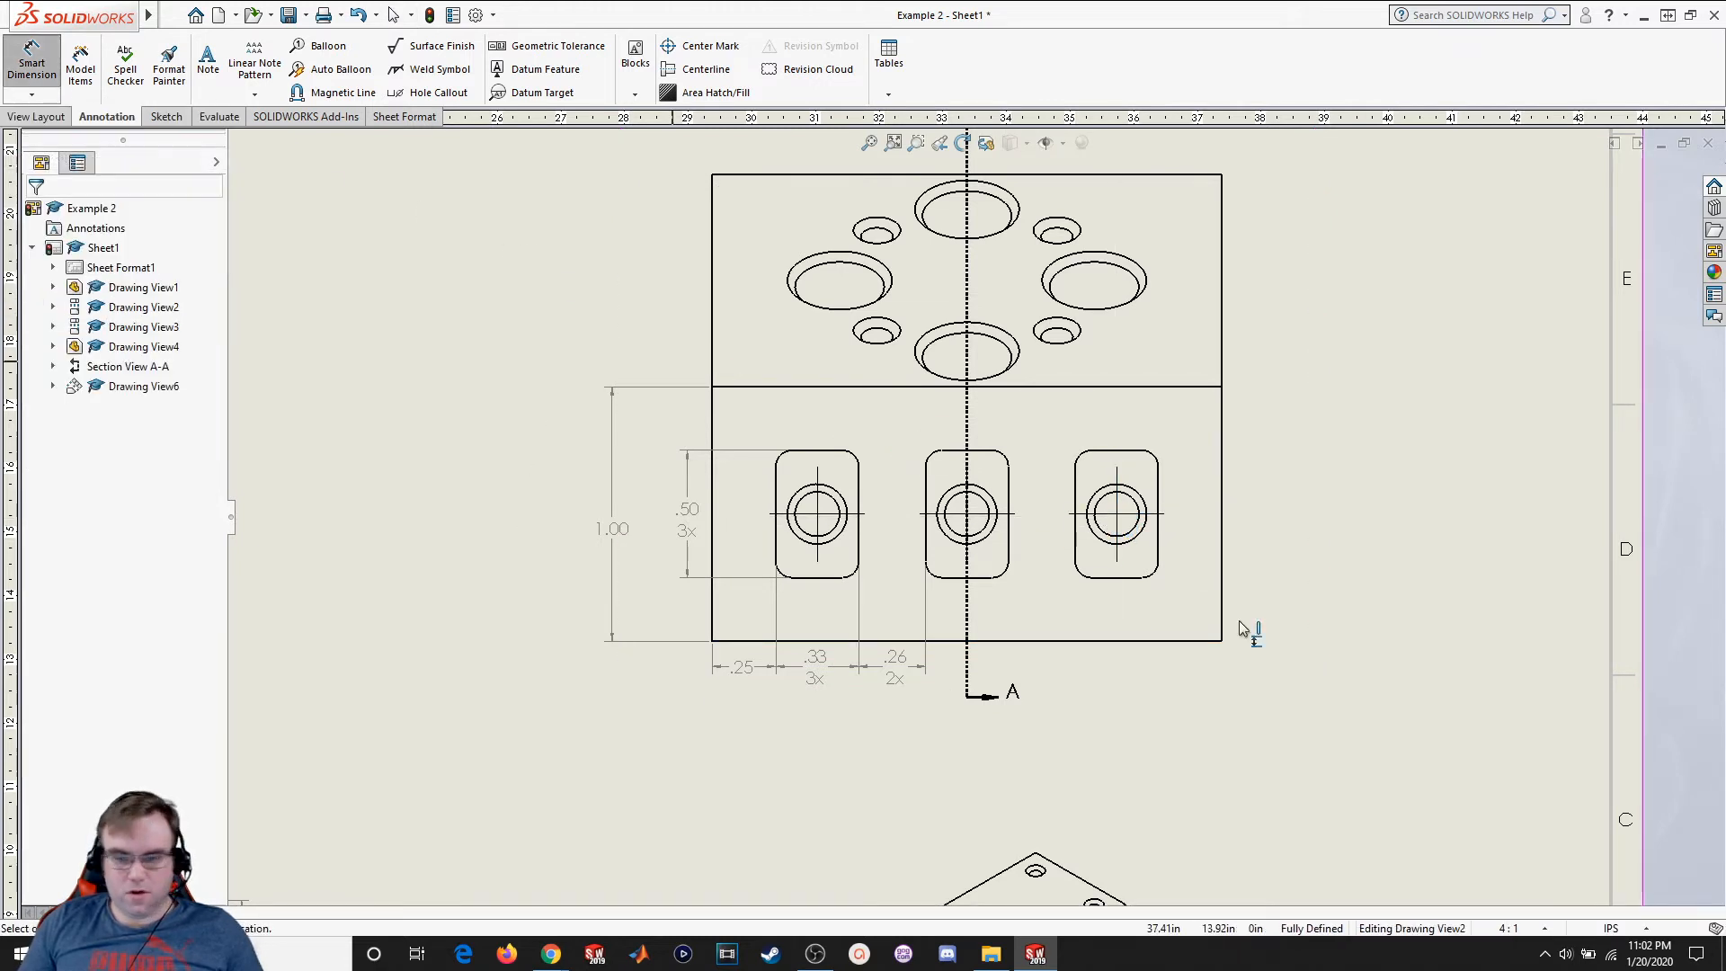
click(1111, 640)
click(1138, 526)
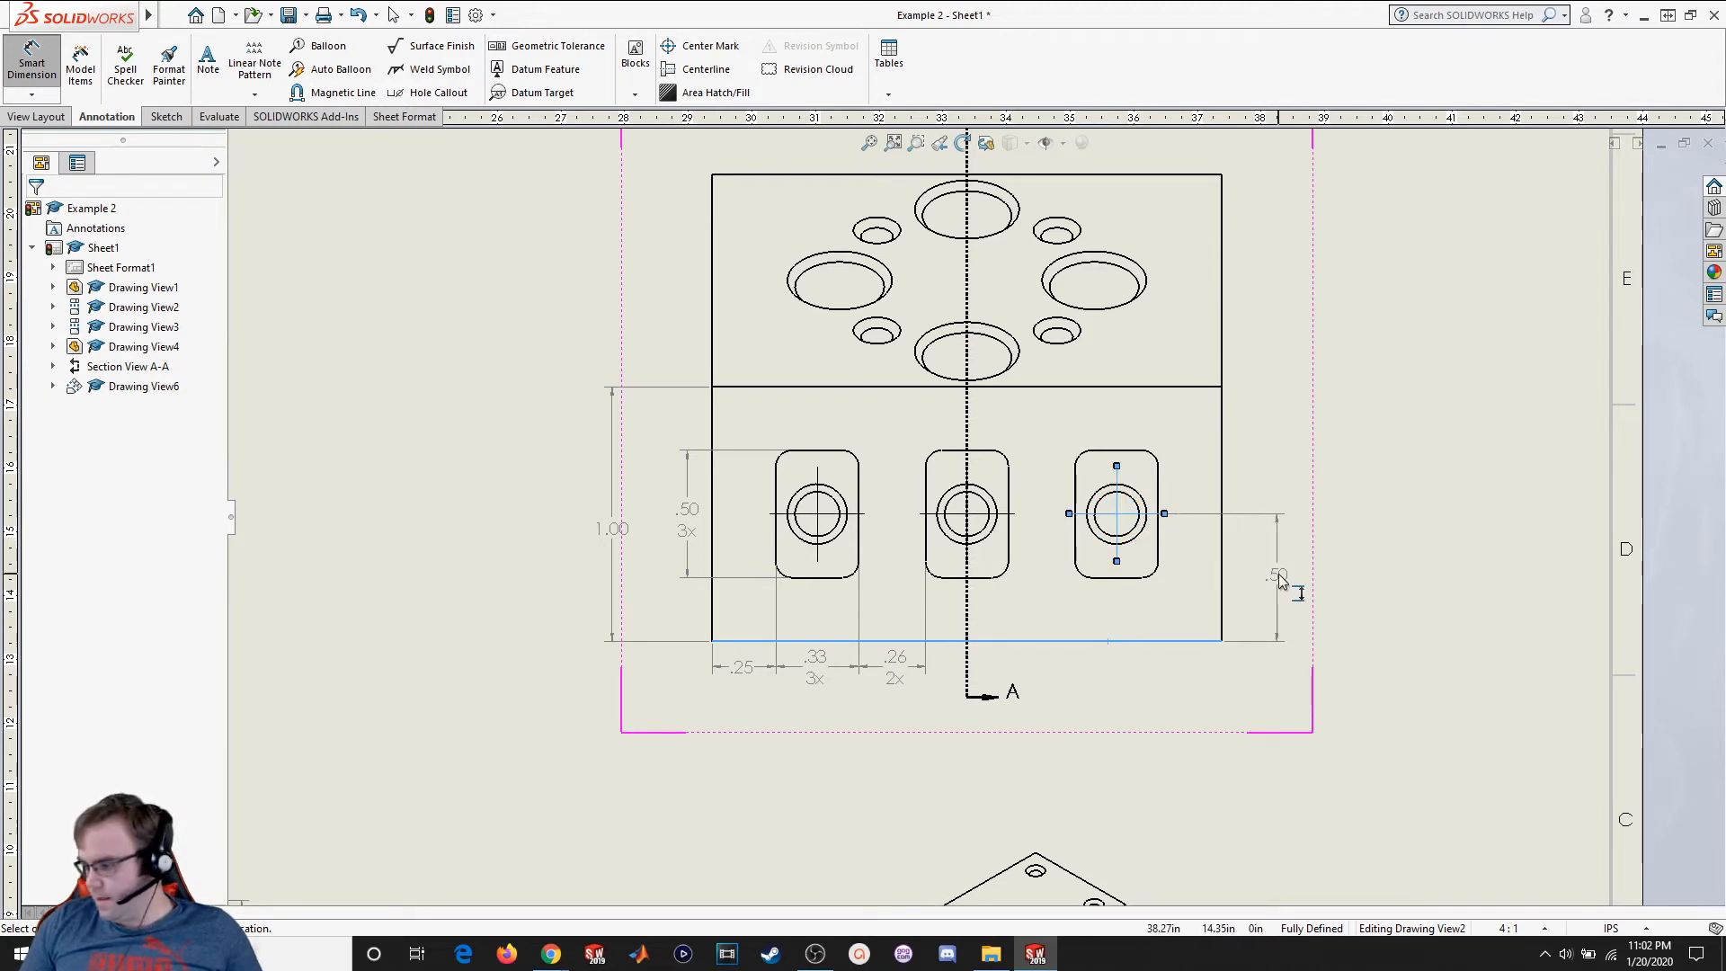
click(1278, 573)
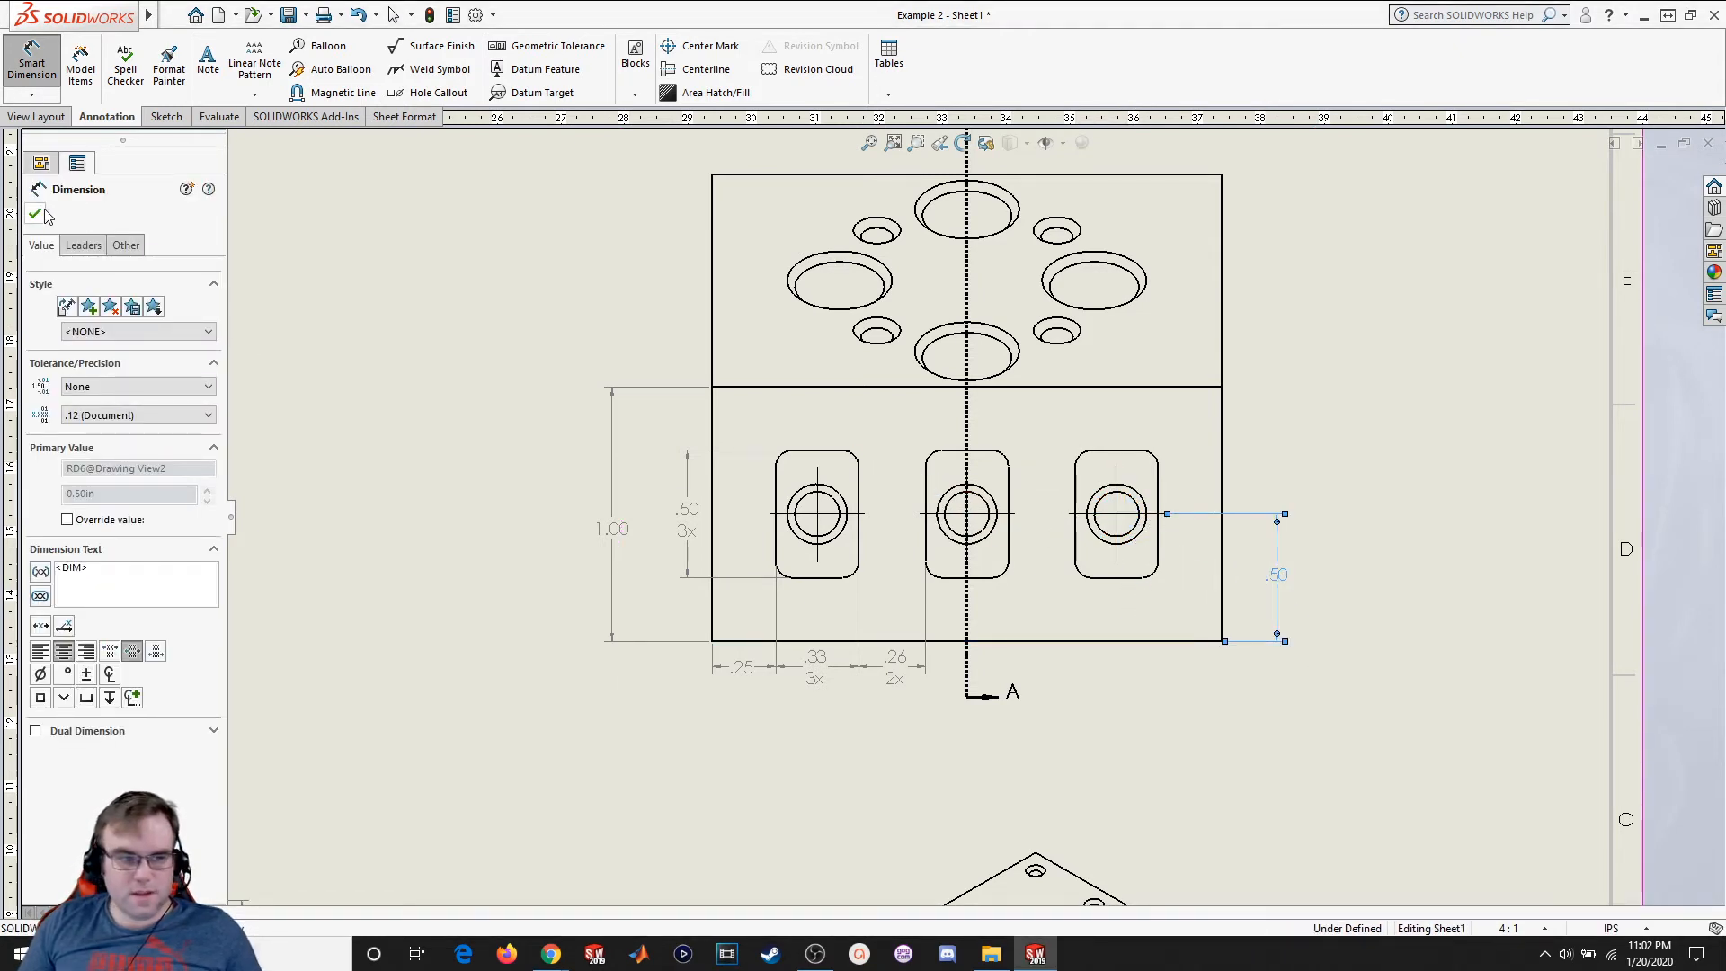
click(35, 213)
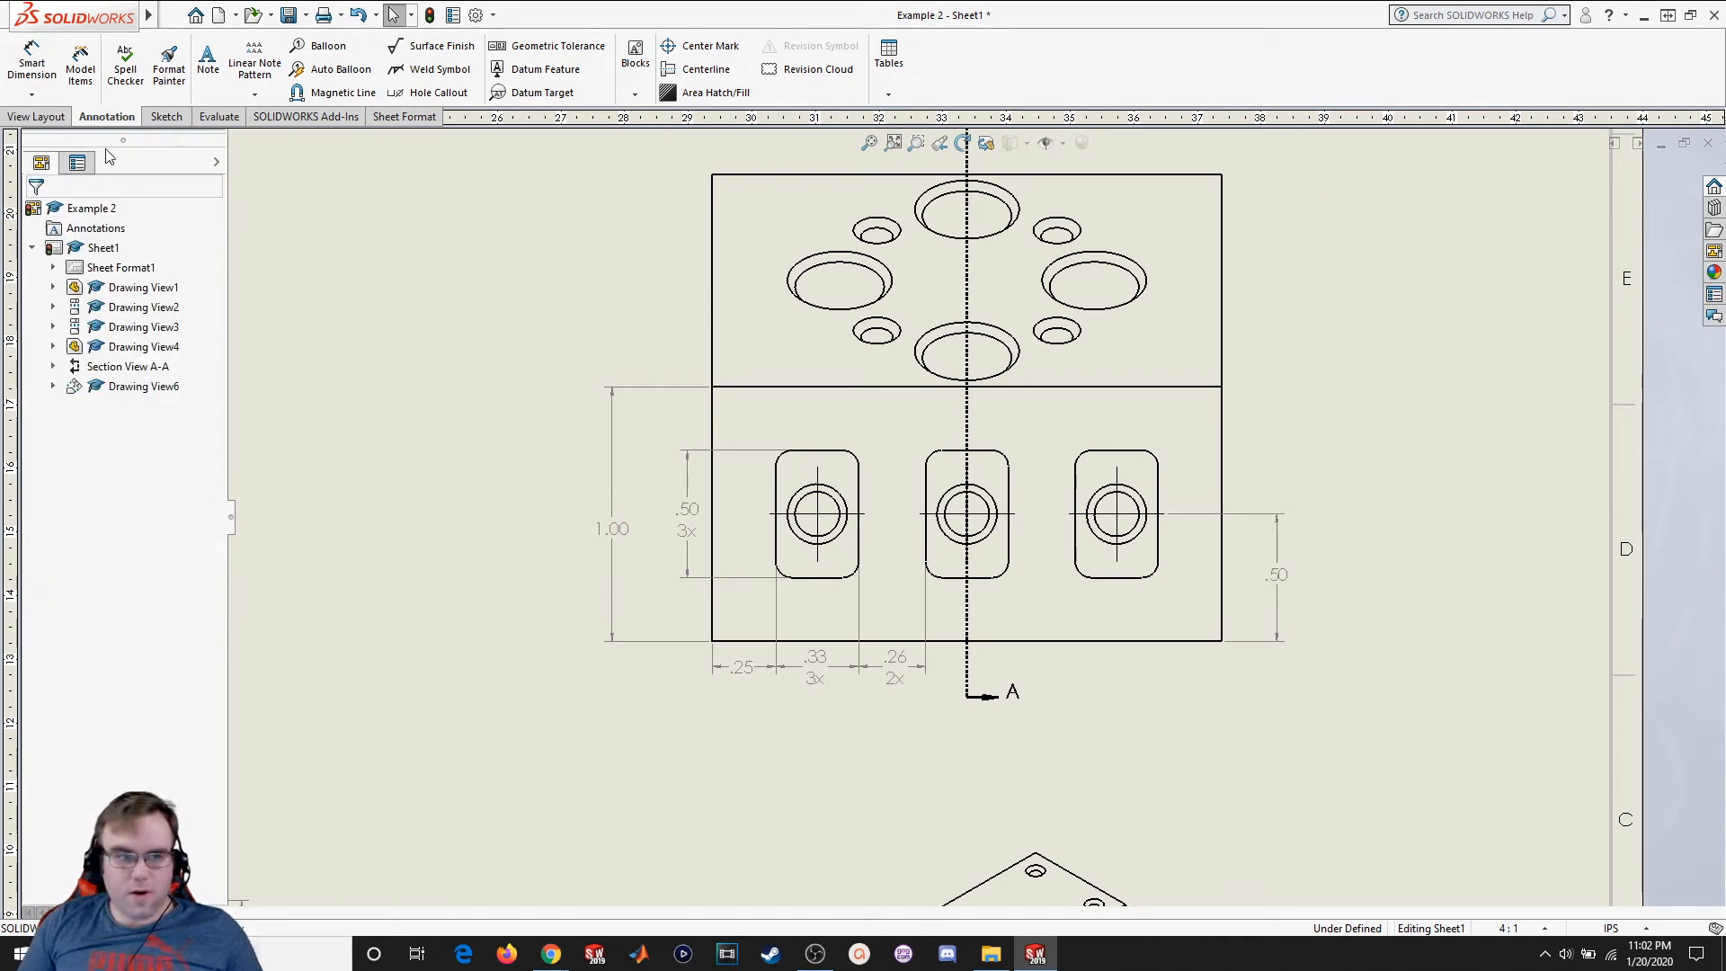
click(430, 94)
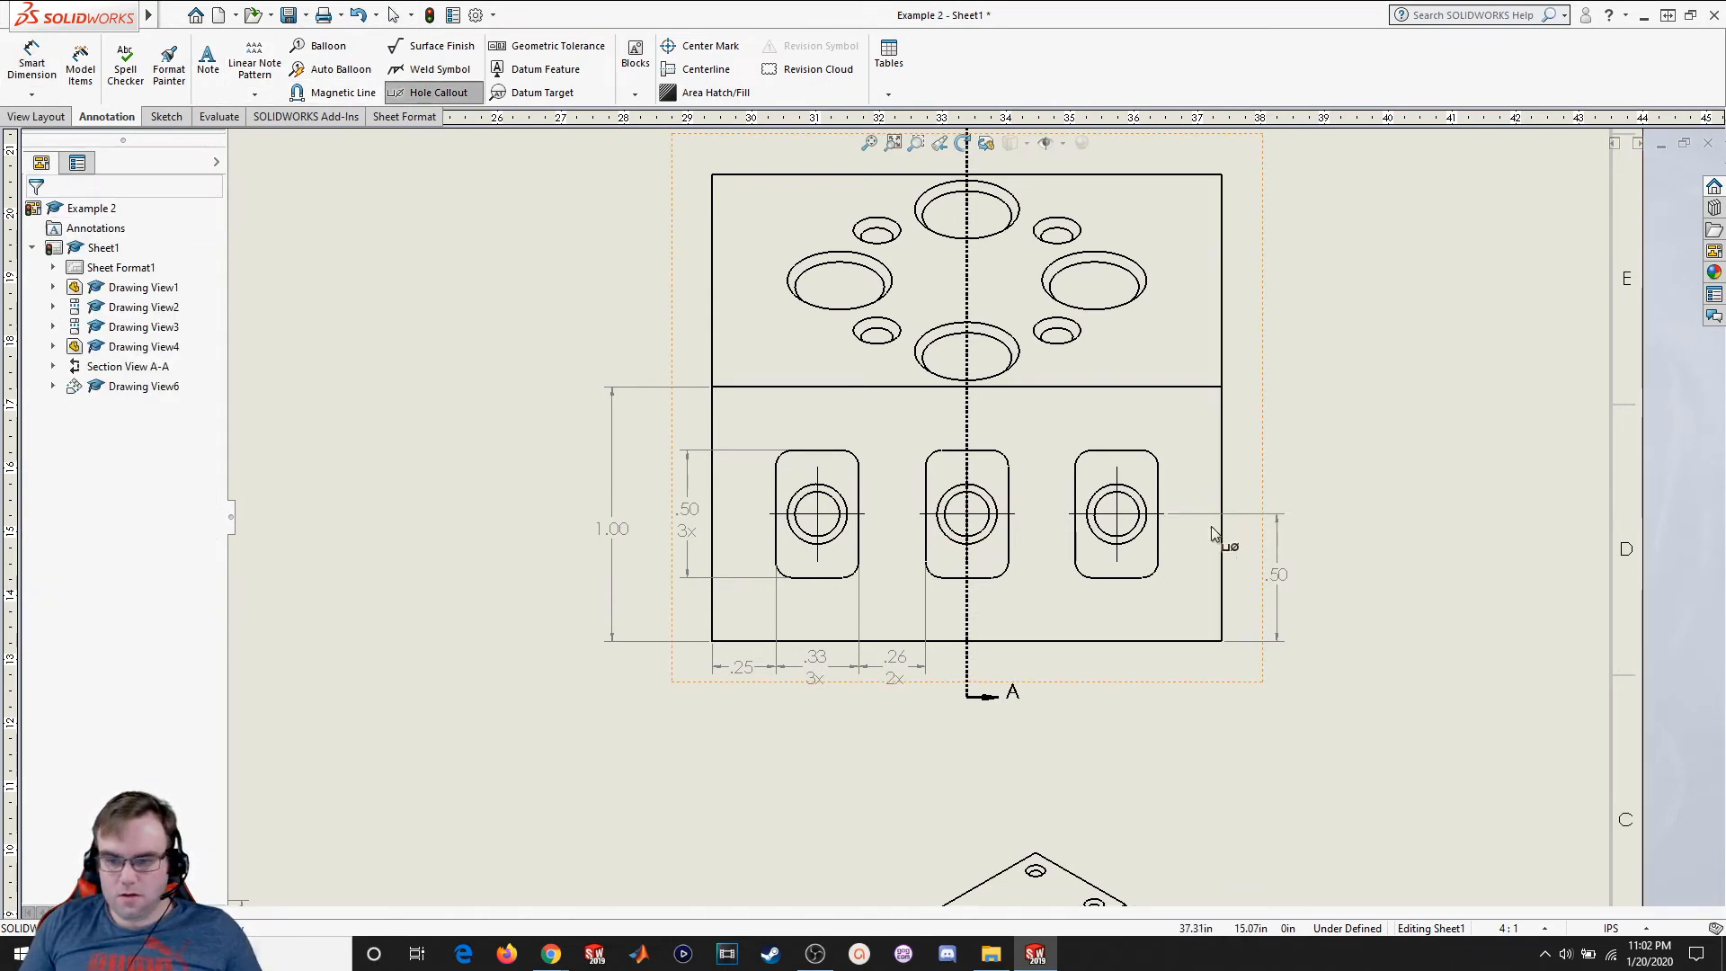
click(1145, 503)
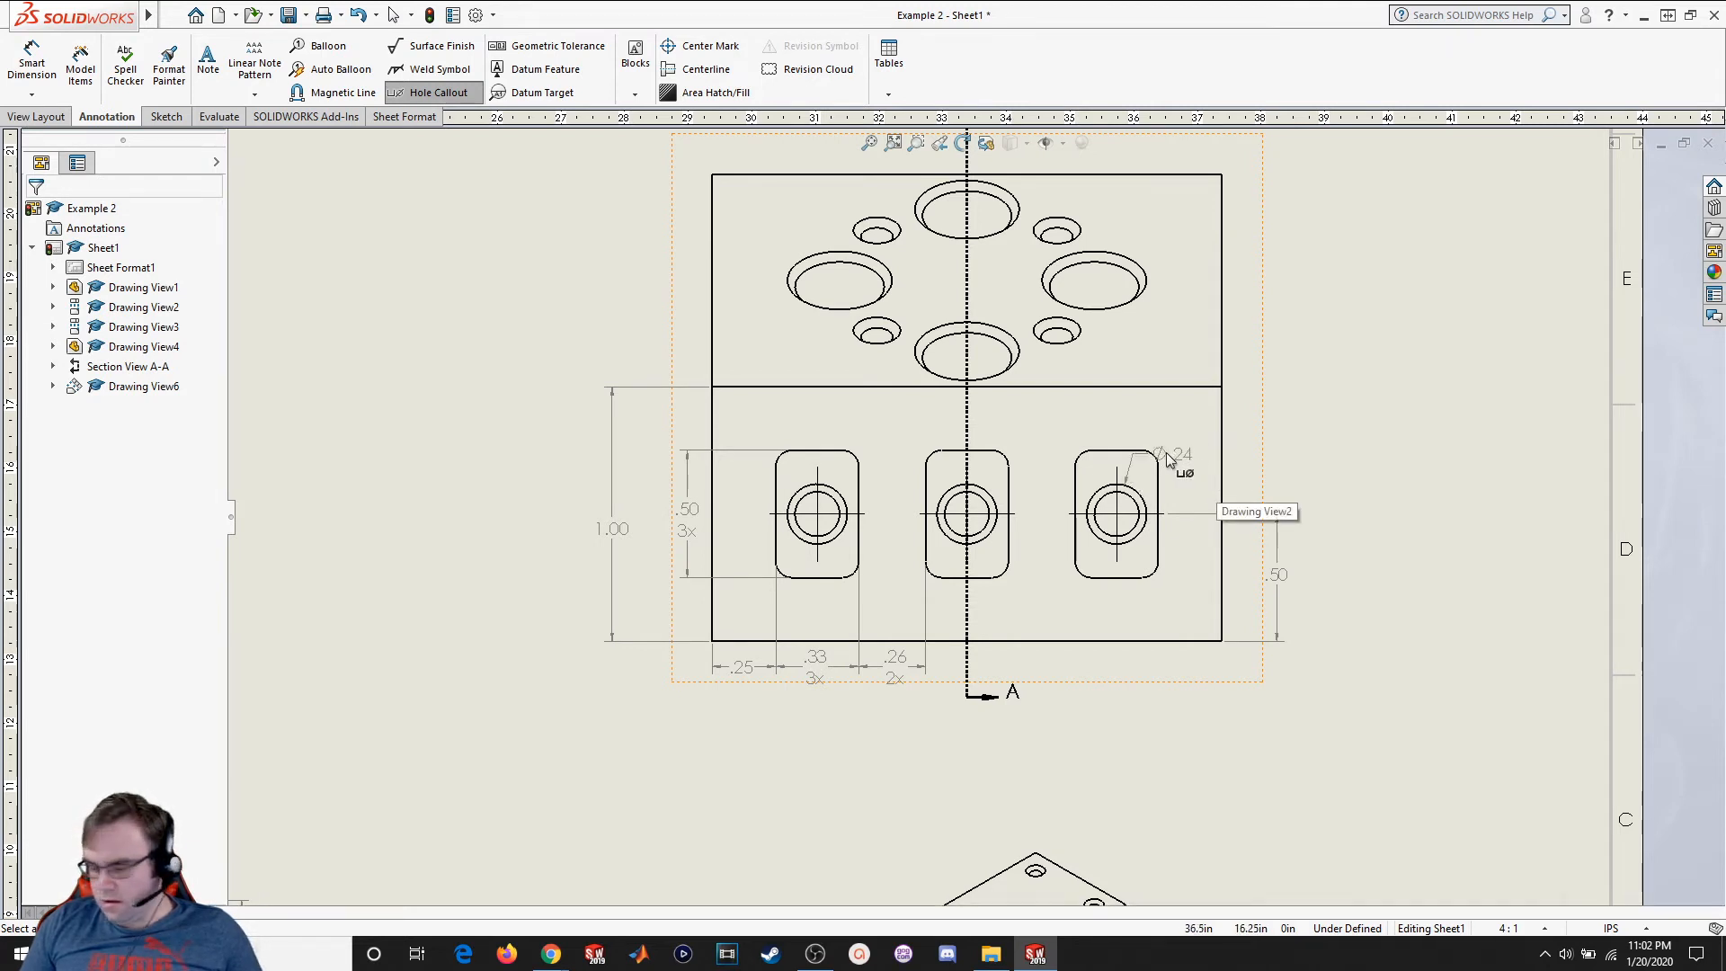
key(Escape)
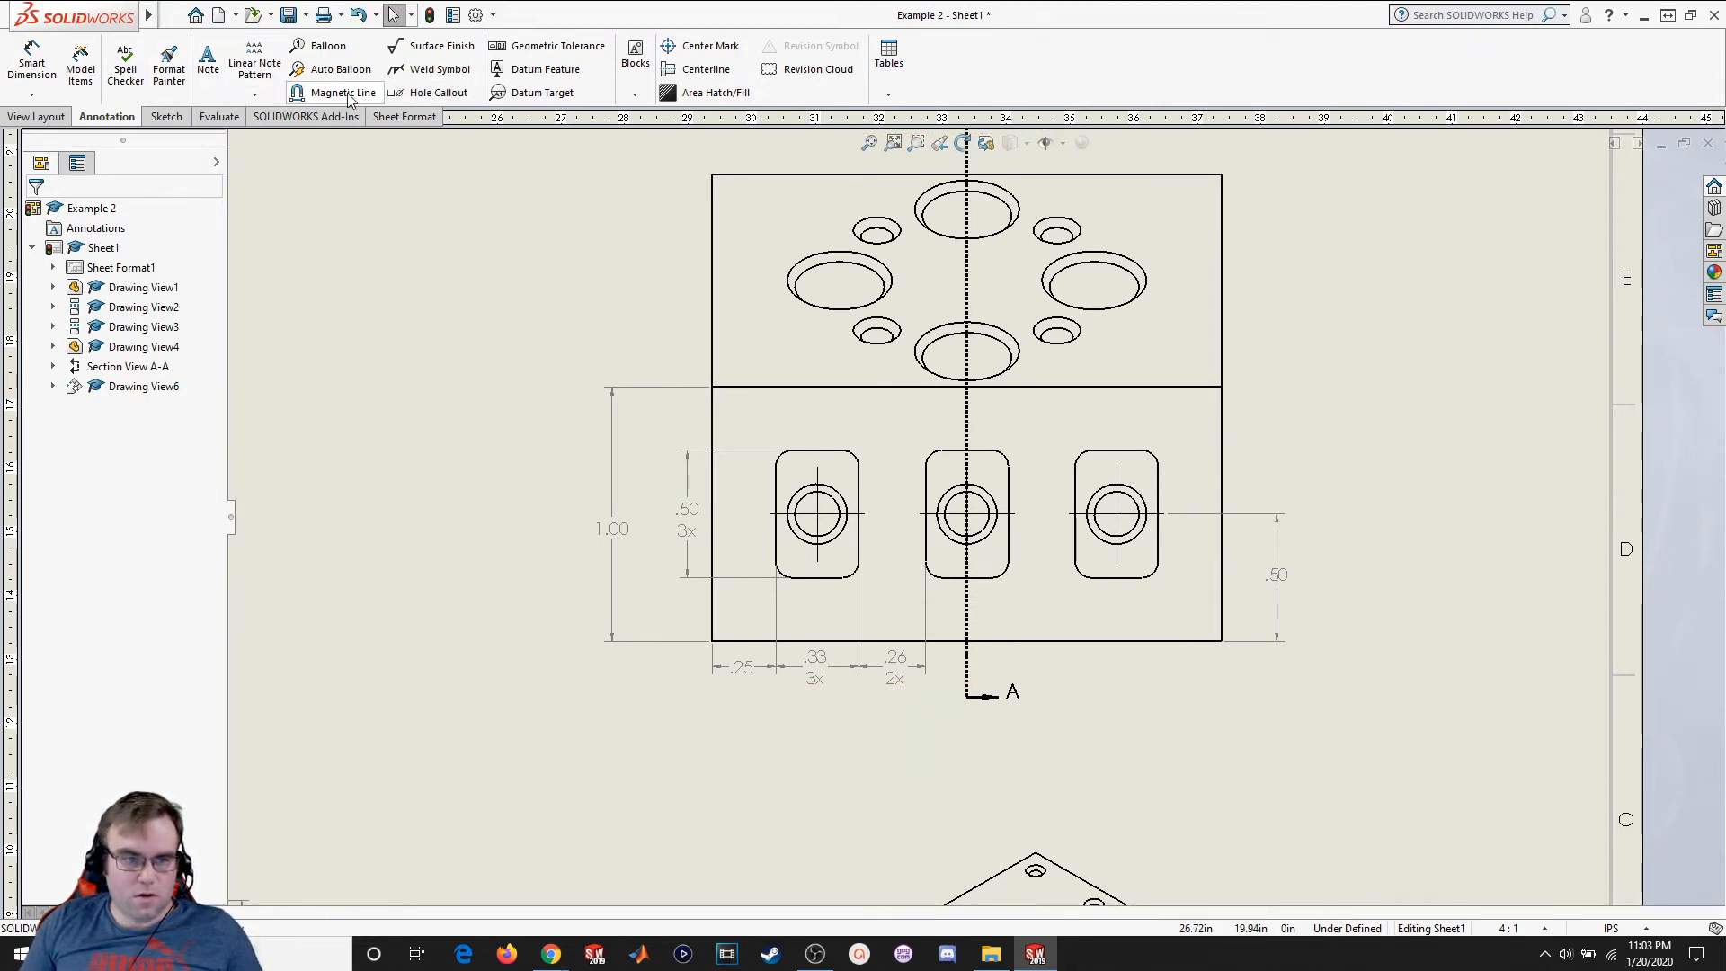
Add a hole callout to the rightmost pocket's inner through hole, placed outside the right edge, with "3x" beneath it
click(429, 94)
click(1124, 499)
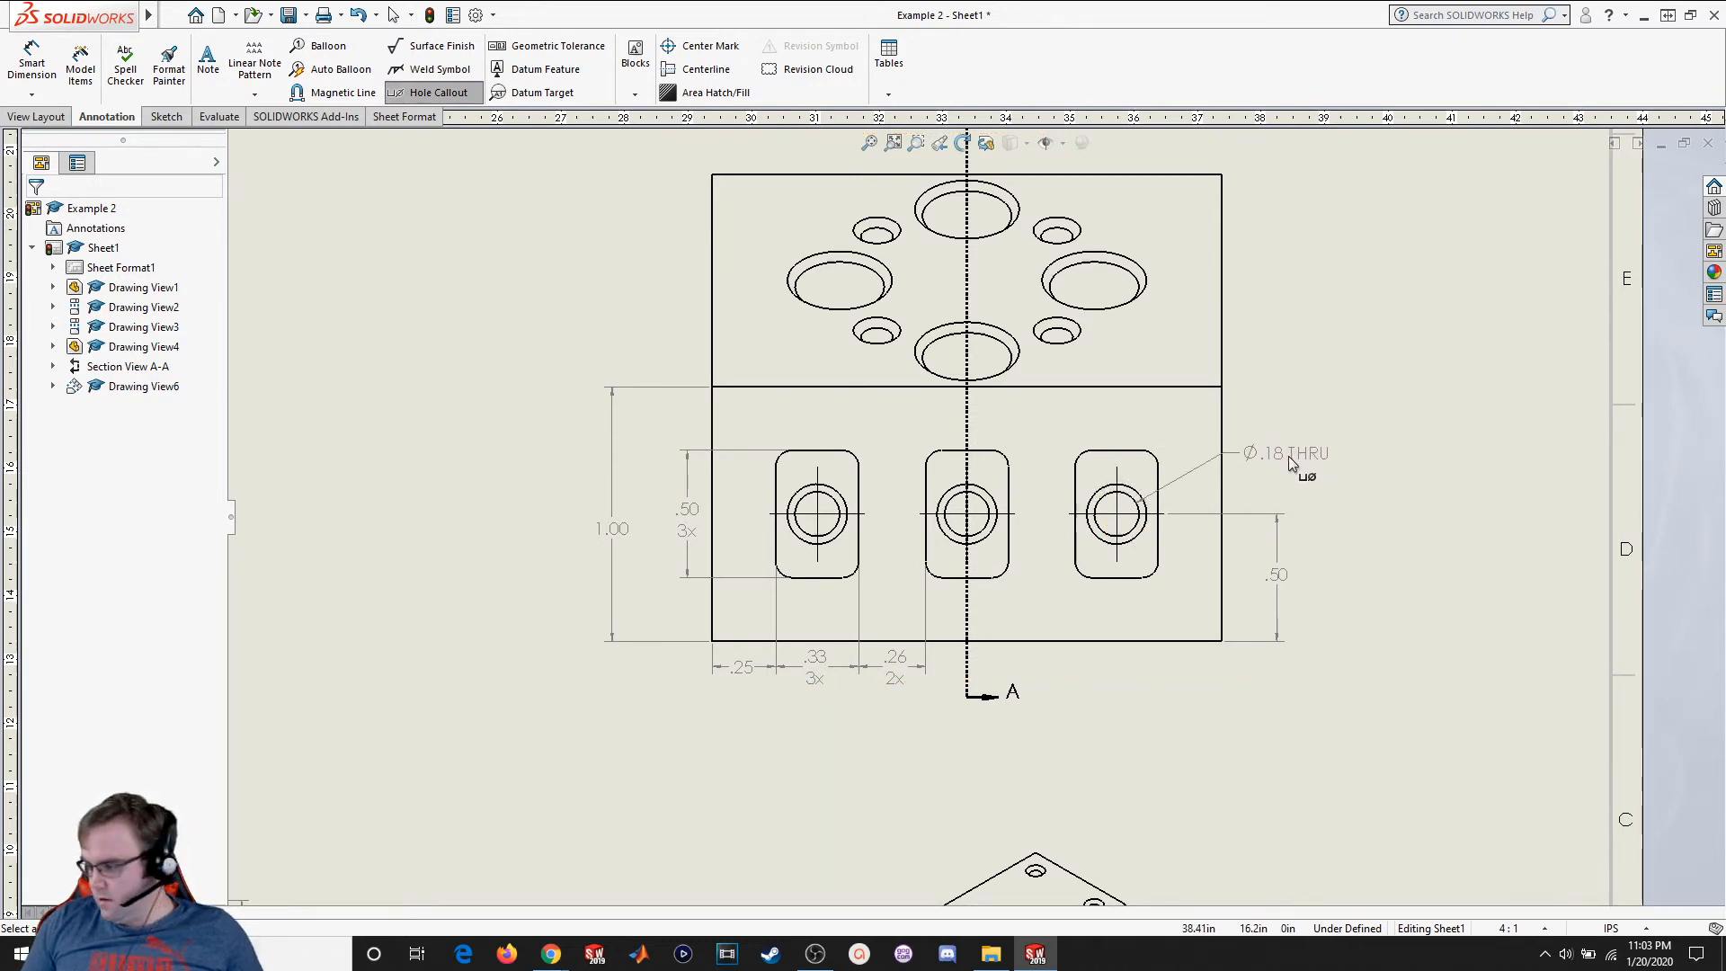
click(1288, 456)
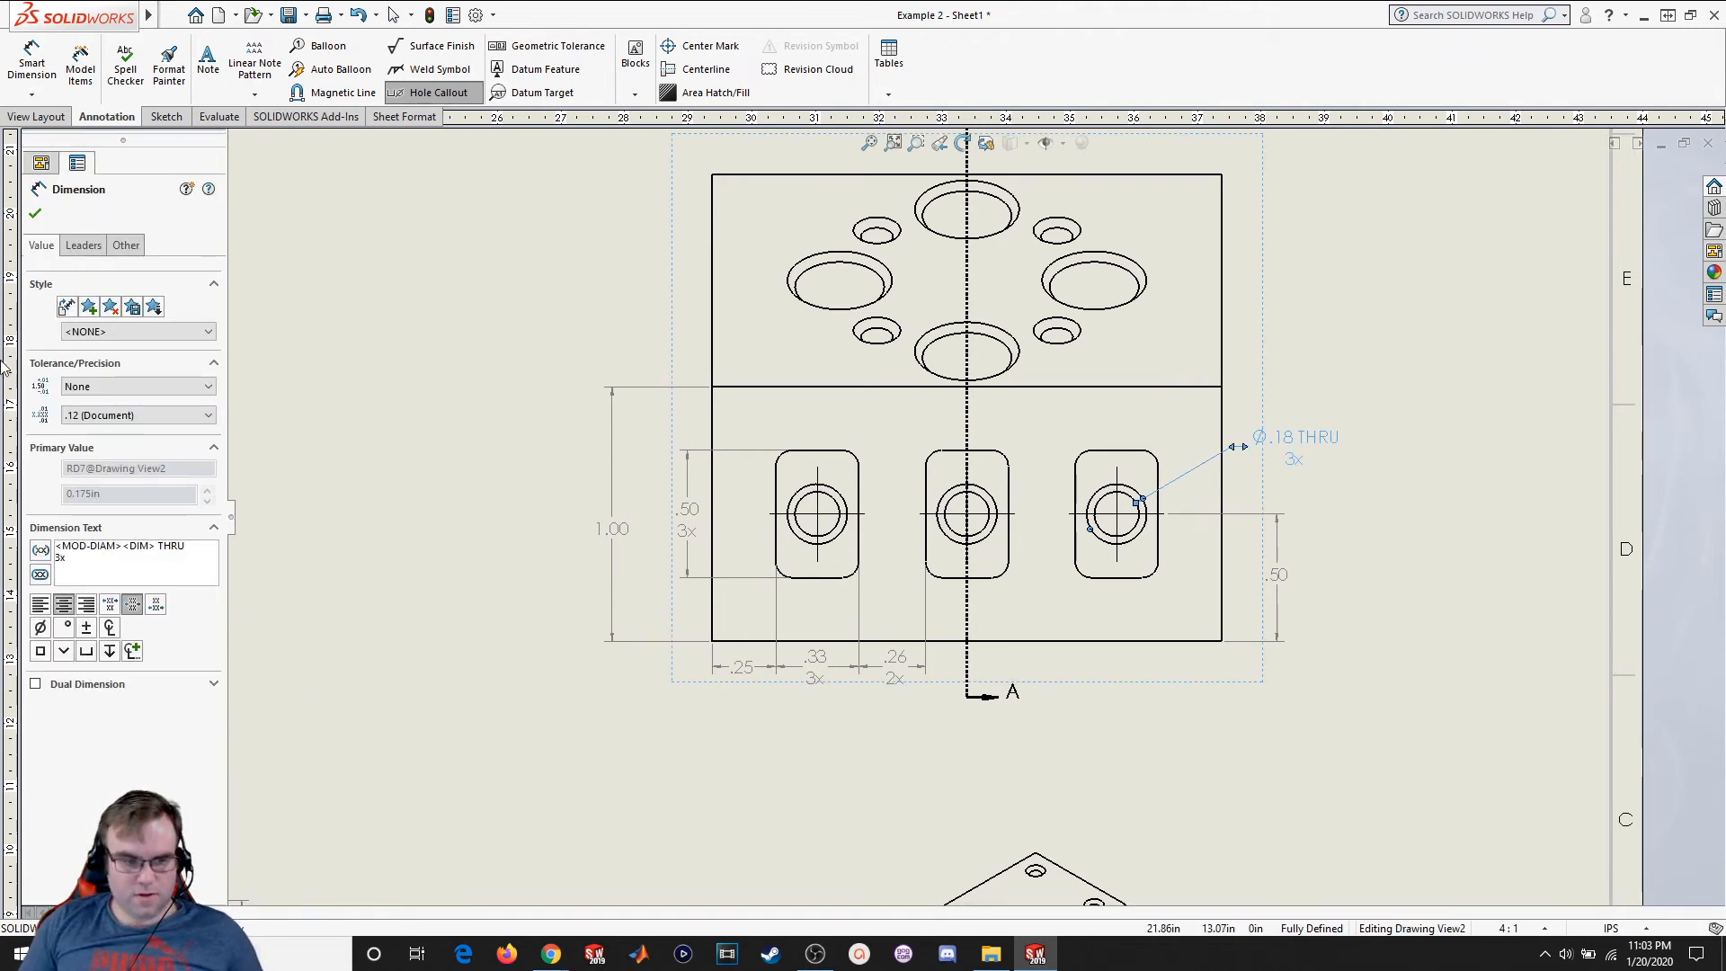
click(36, 213)
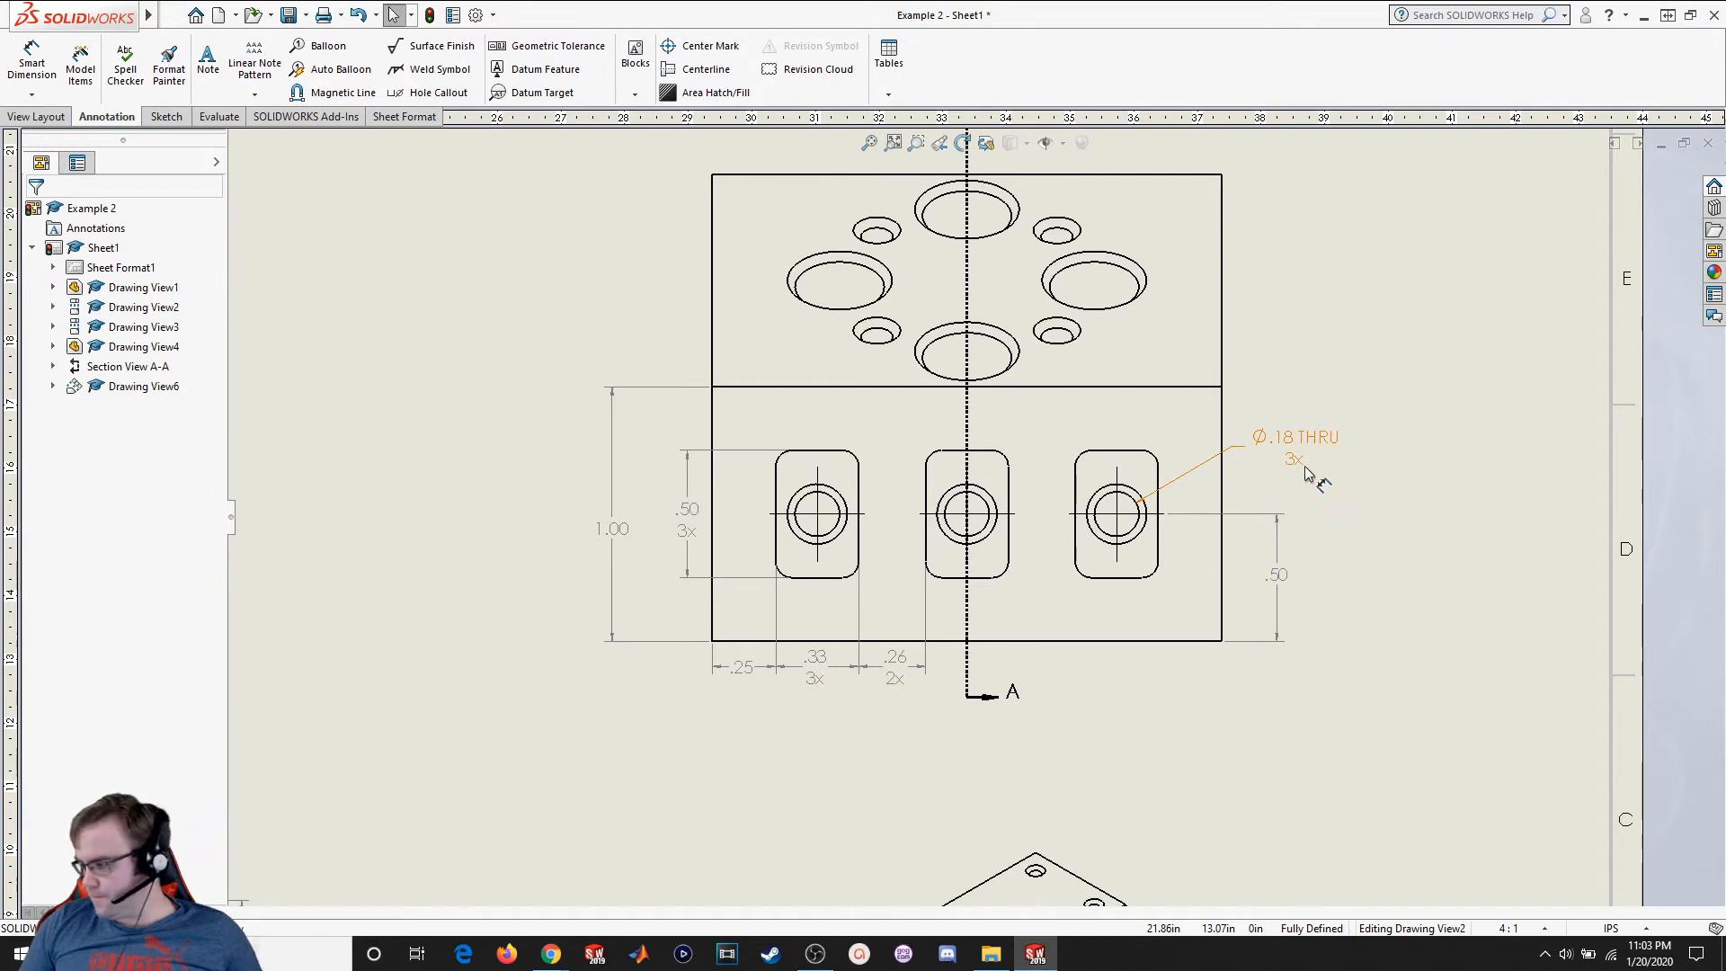
Add a driven horizontal dimension from the front view's left edge to section line A-A, and raise it slightly above the view
scroll(913, 271, down, 2)
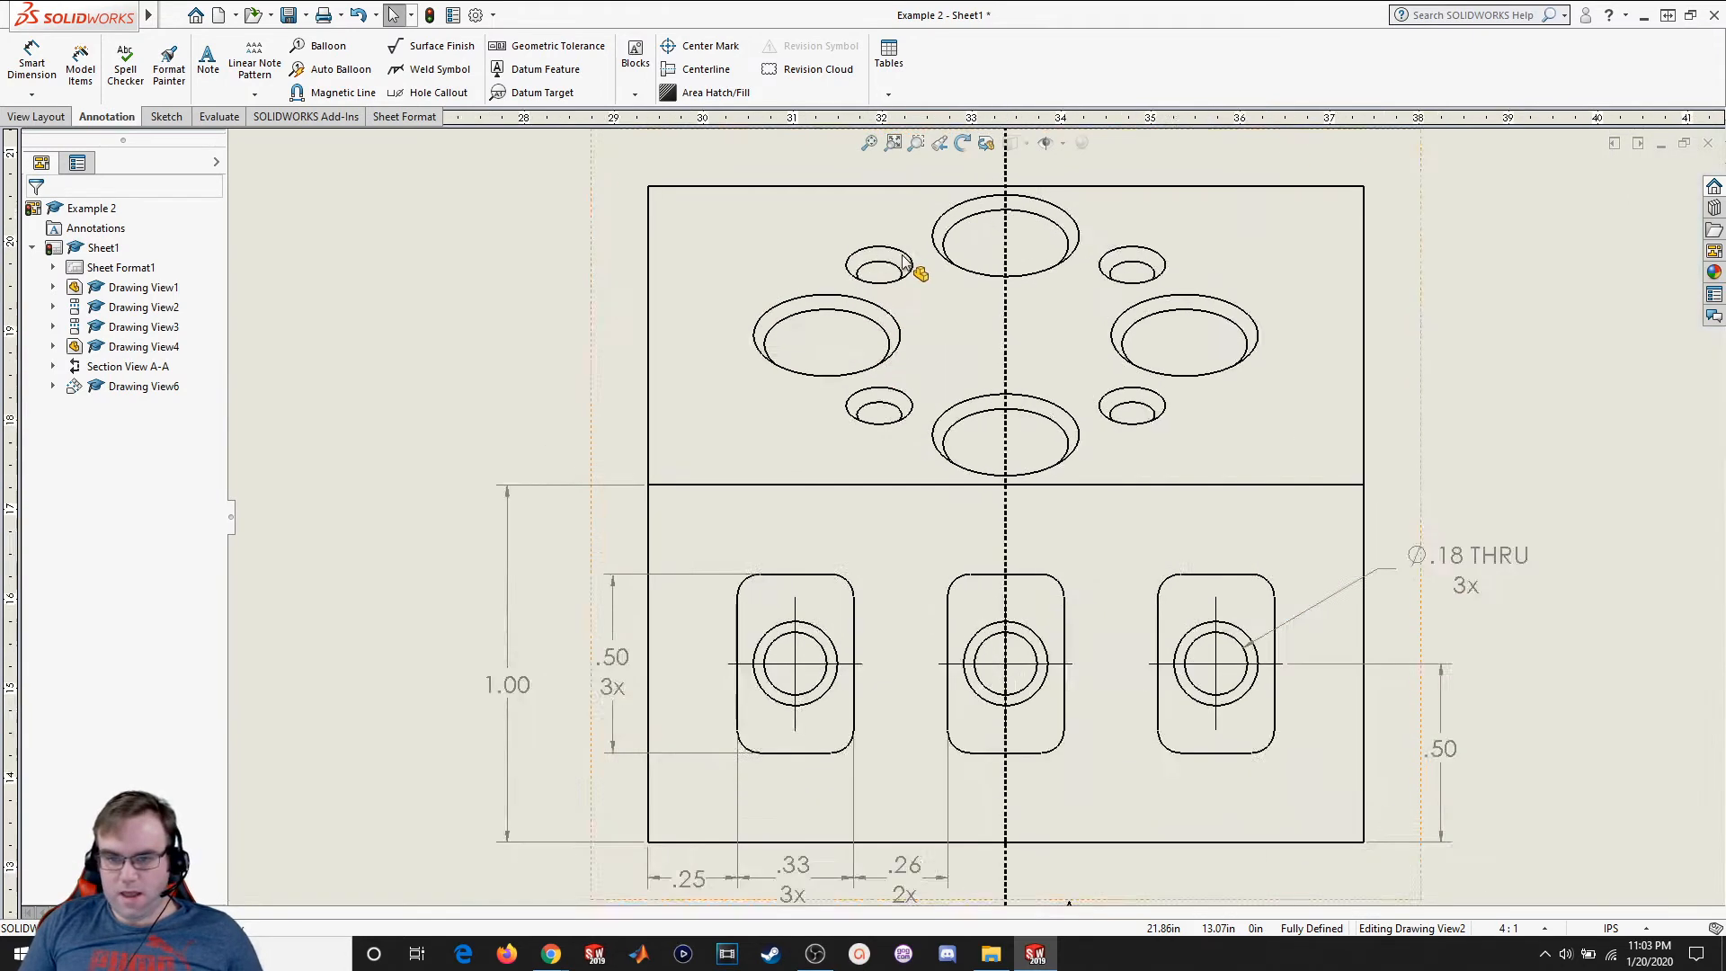
scroll(952, 286, up, 5)
scroll(1072, 629, down, 1)
click(32, 67)
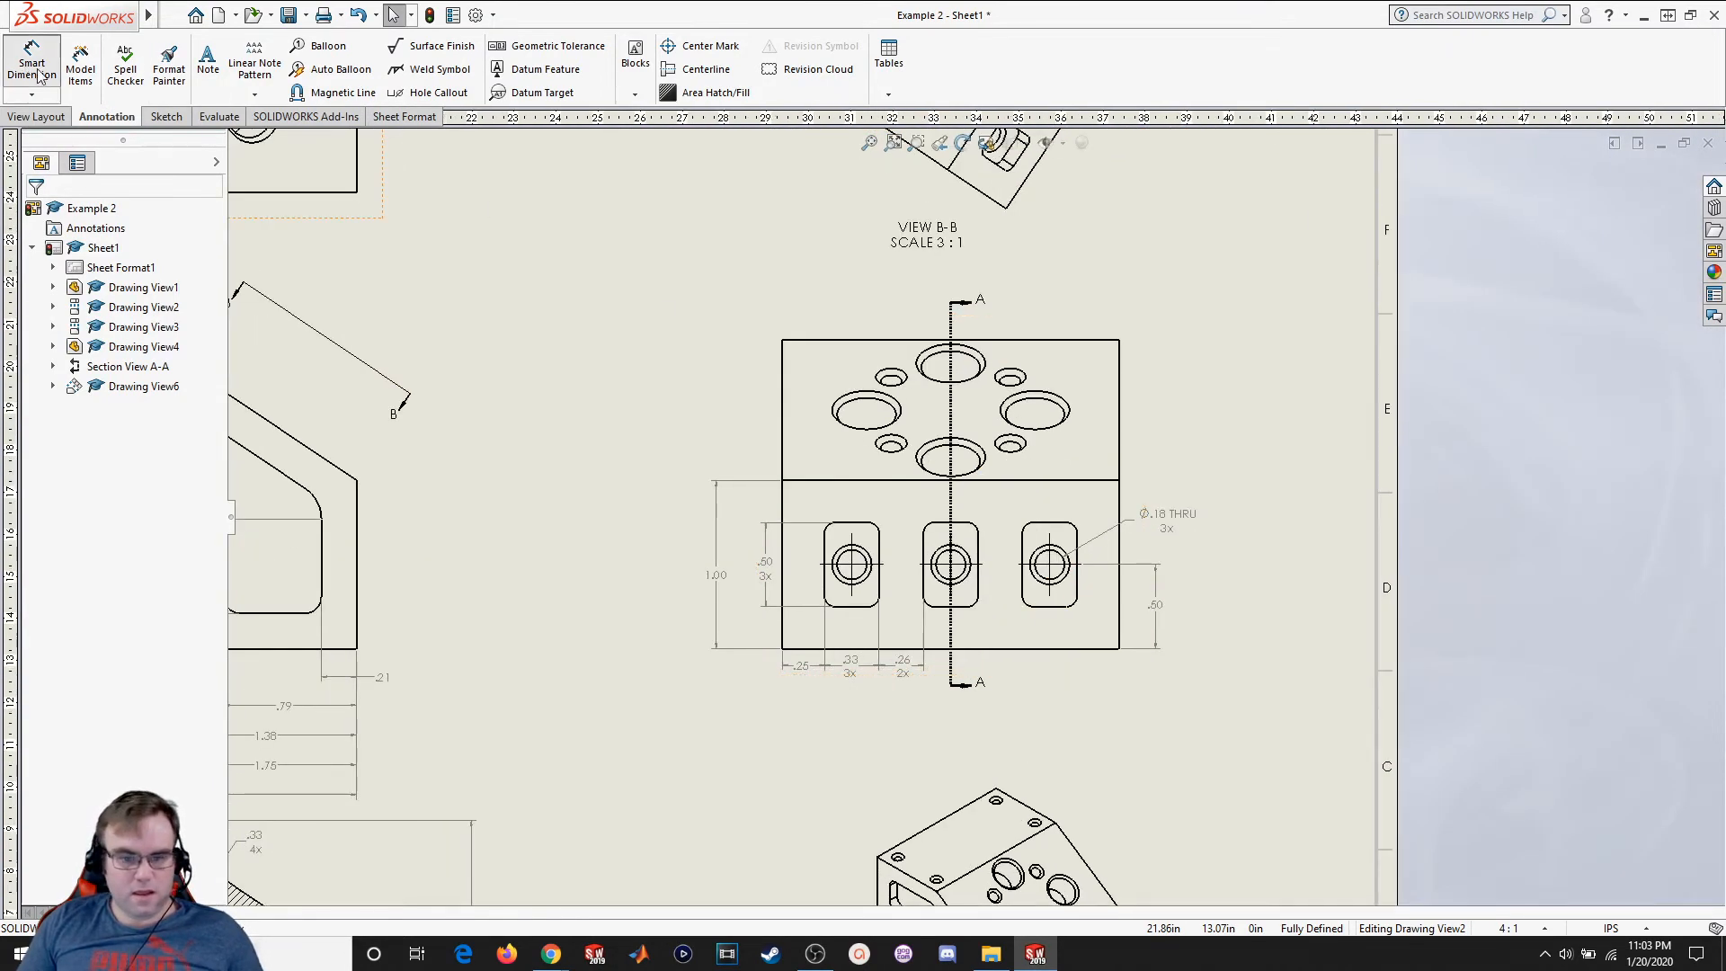
click(783, 511)
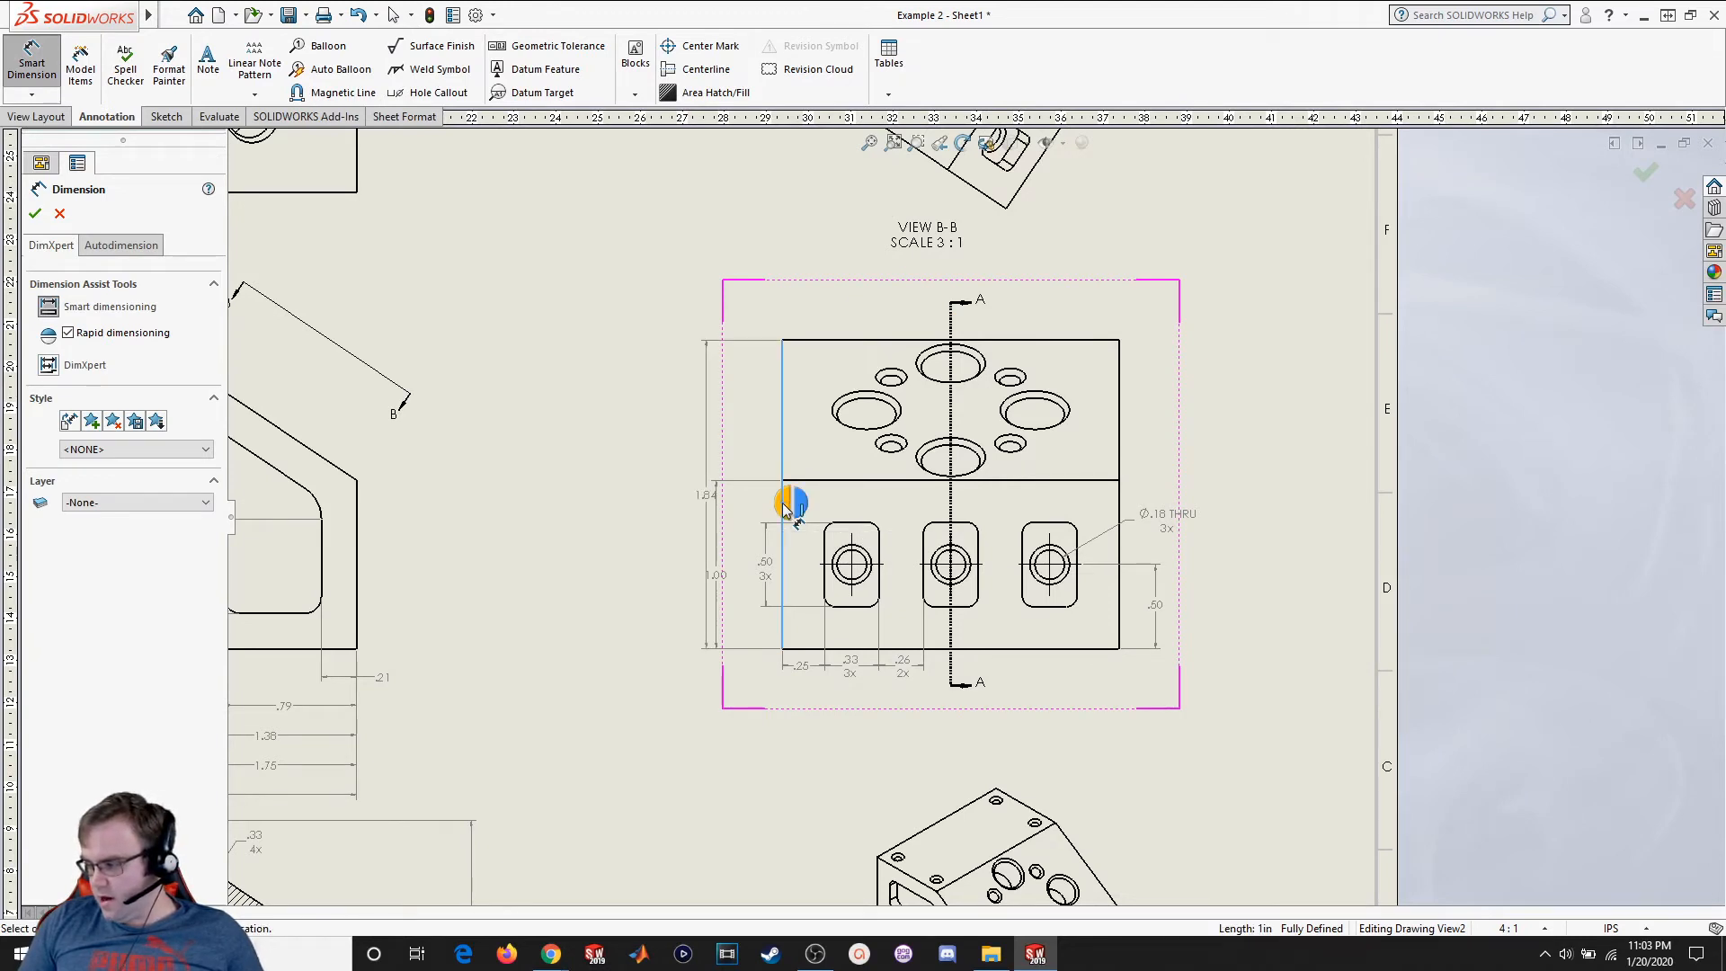
click(952, 568)
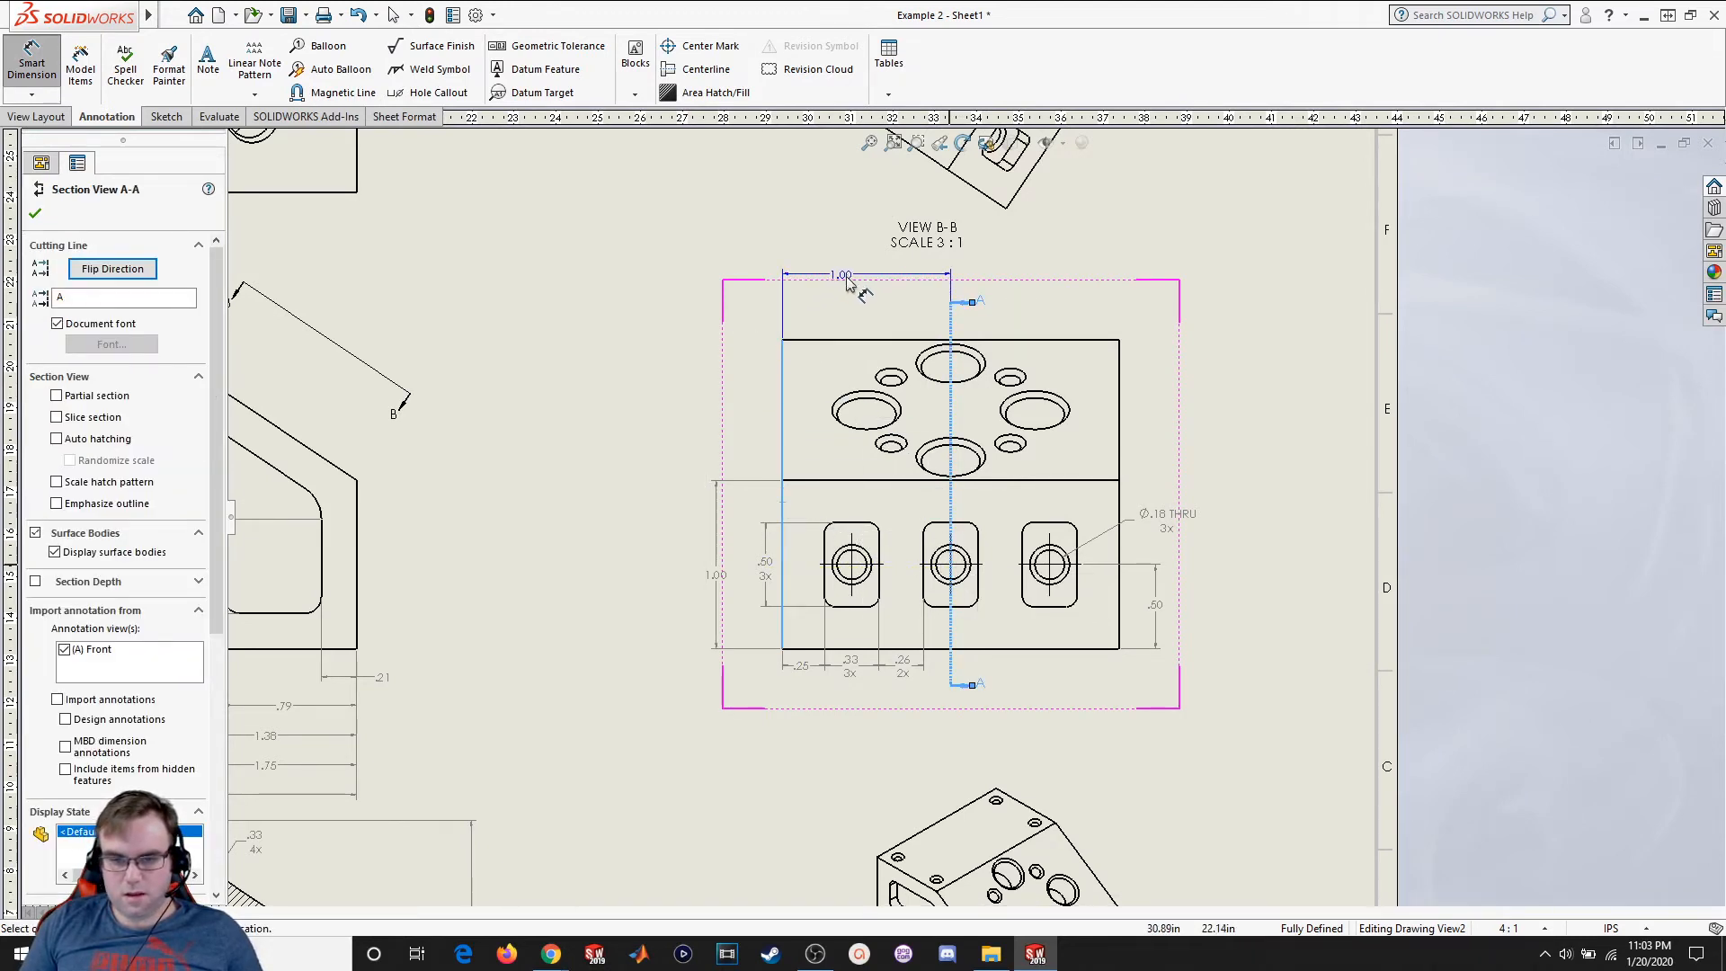
click(872, 304)
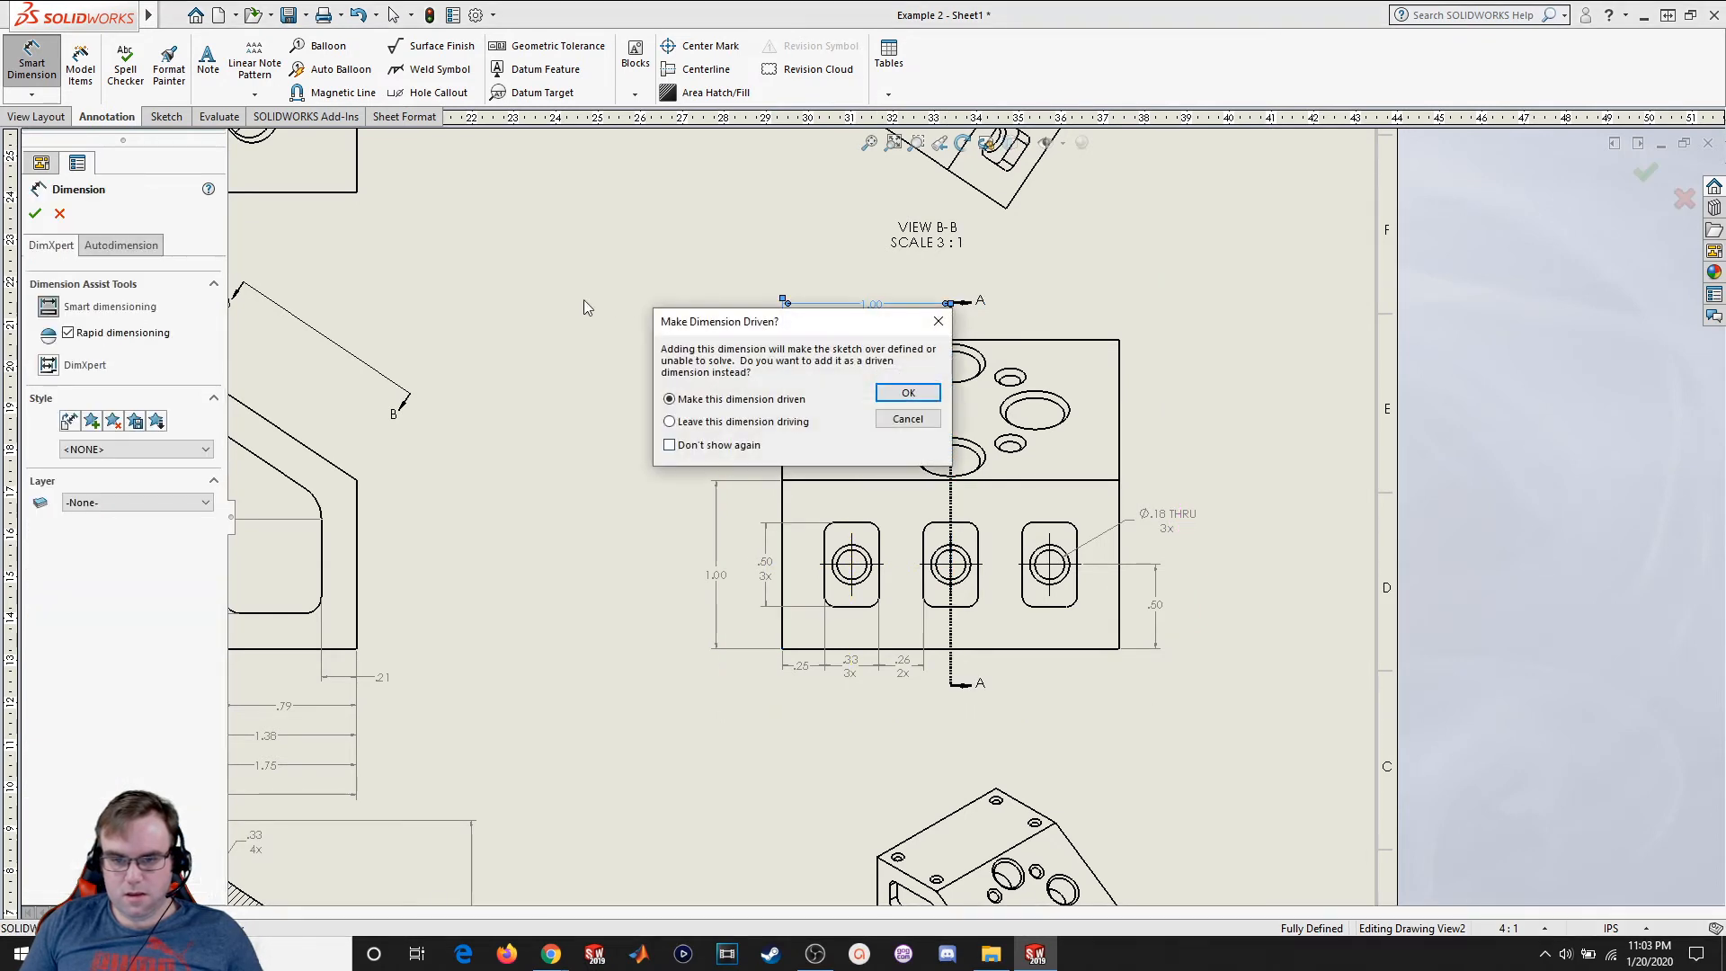
click(920, 396)
click(36, 214)
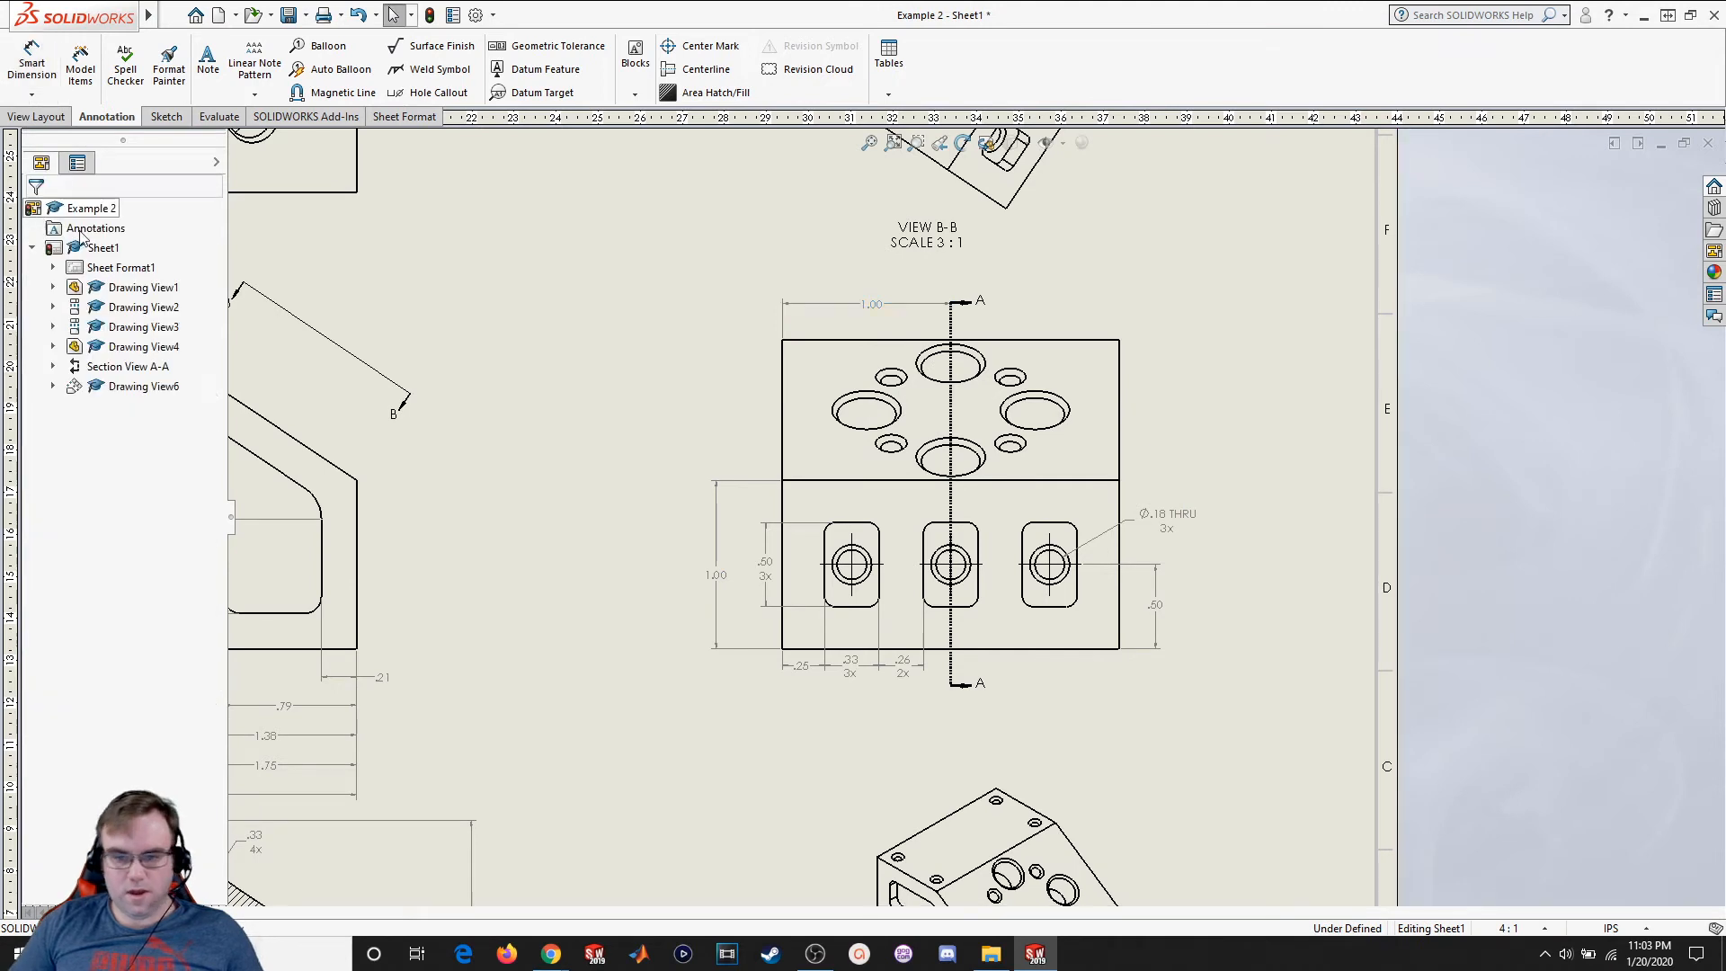
drag(870, 306, 872, 295)
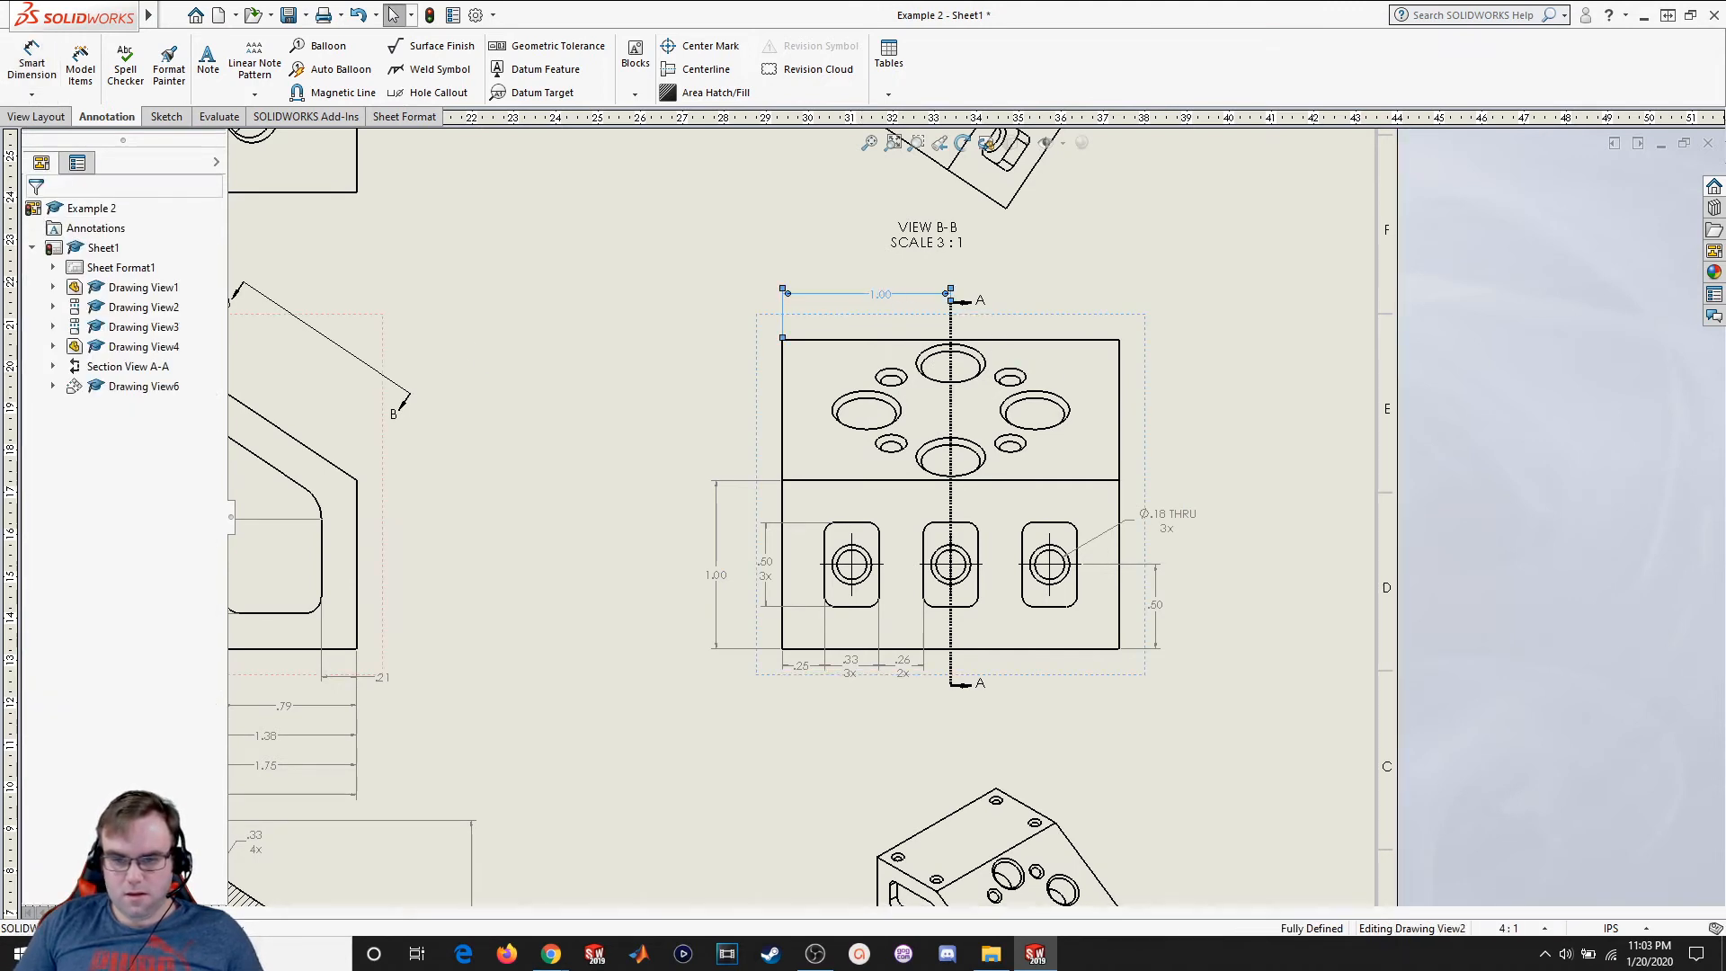
Move View B-B down slightly on the sheet, keeping it above the front view
click(1166, 280)
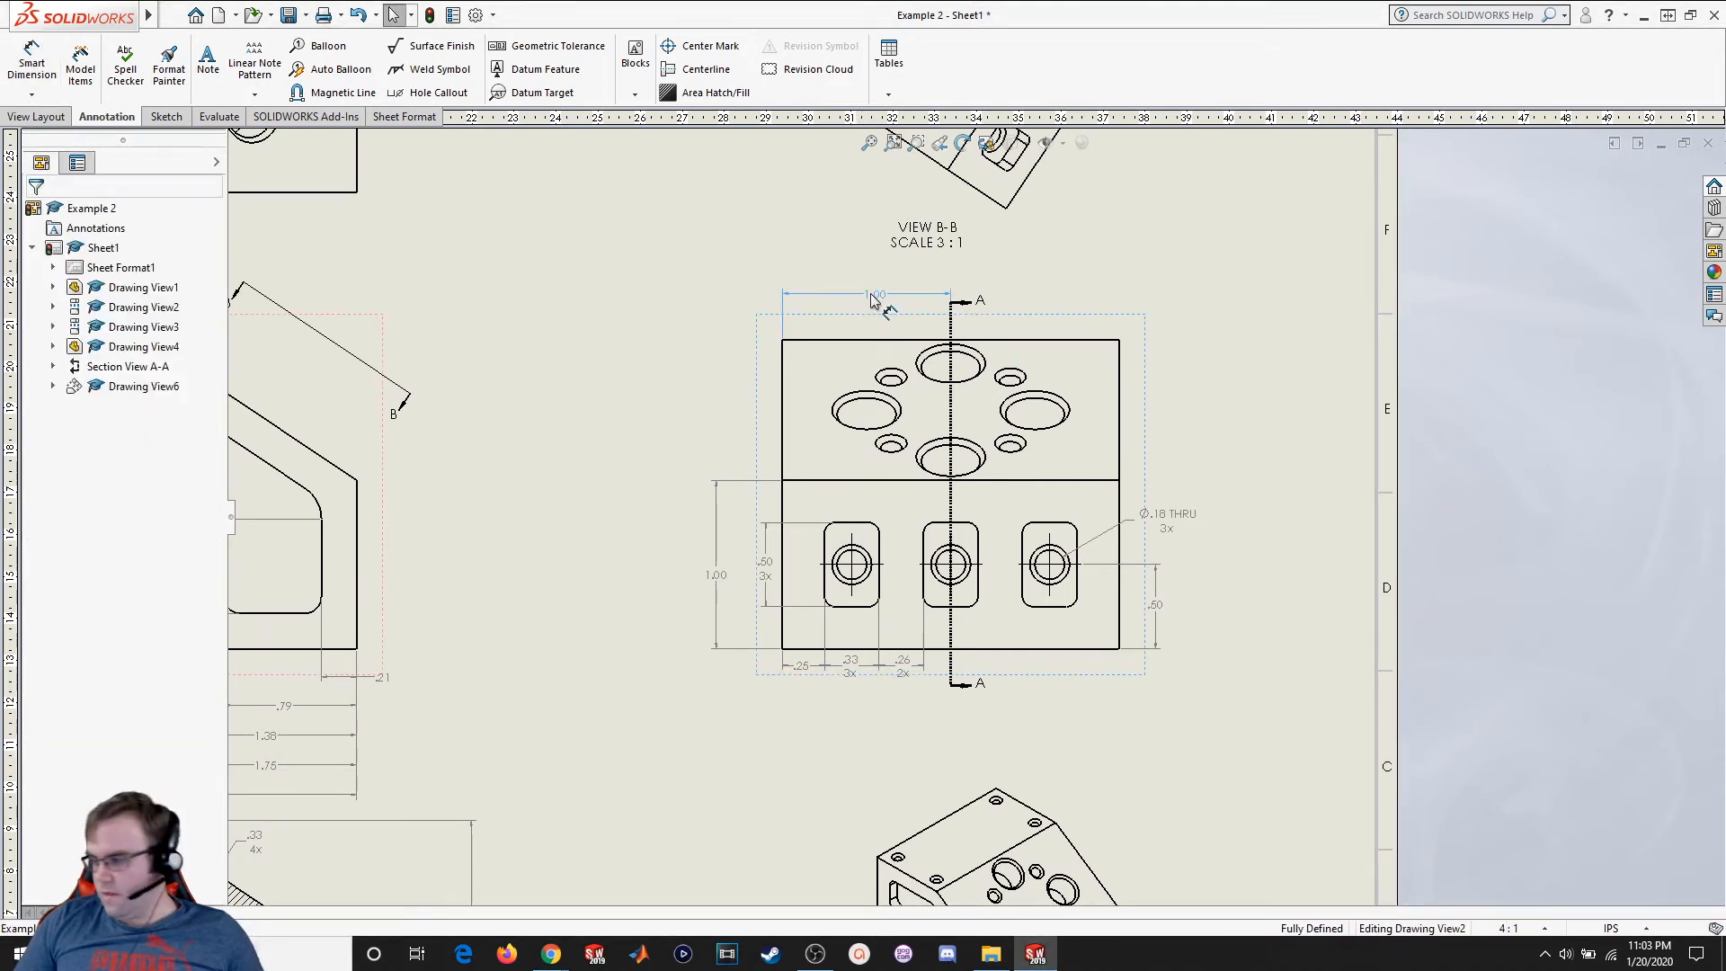
click(871, 300)
scroll(813, 369, up, 4)
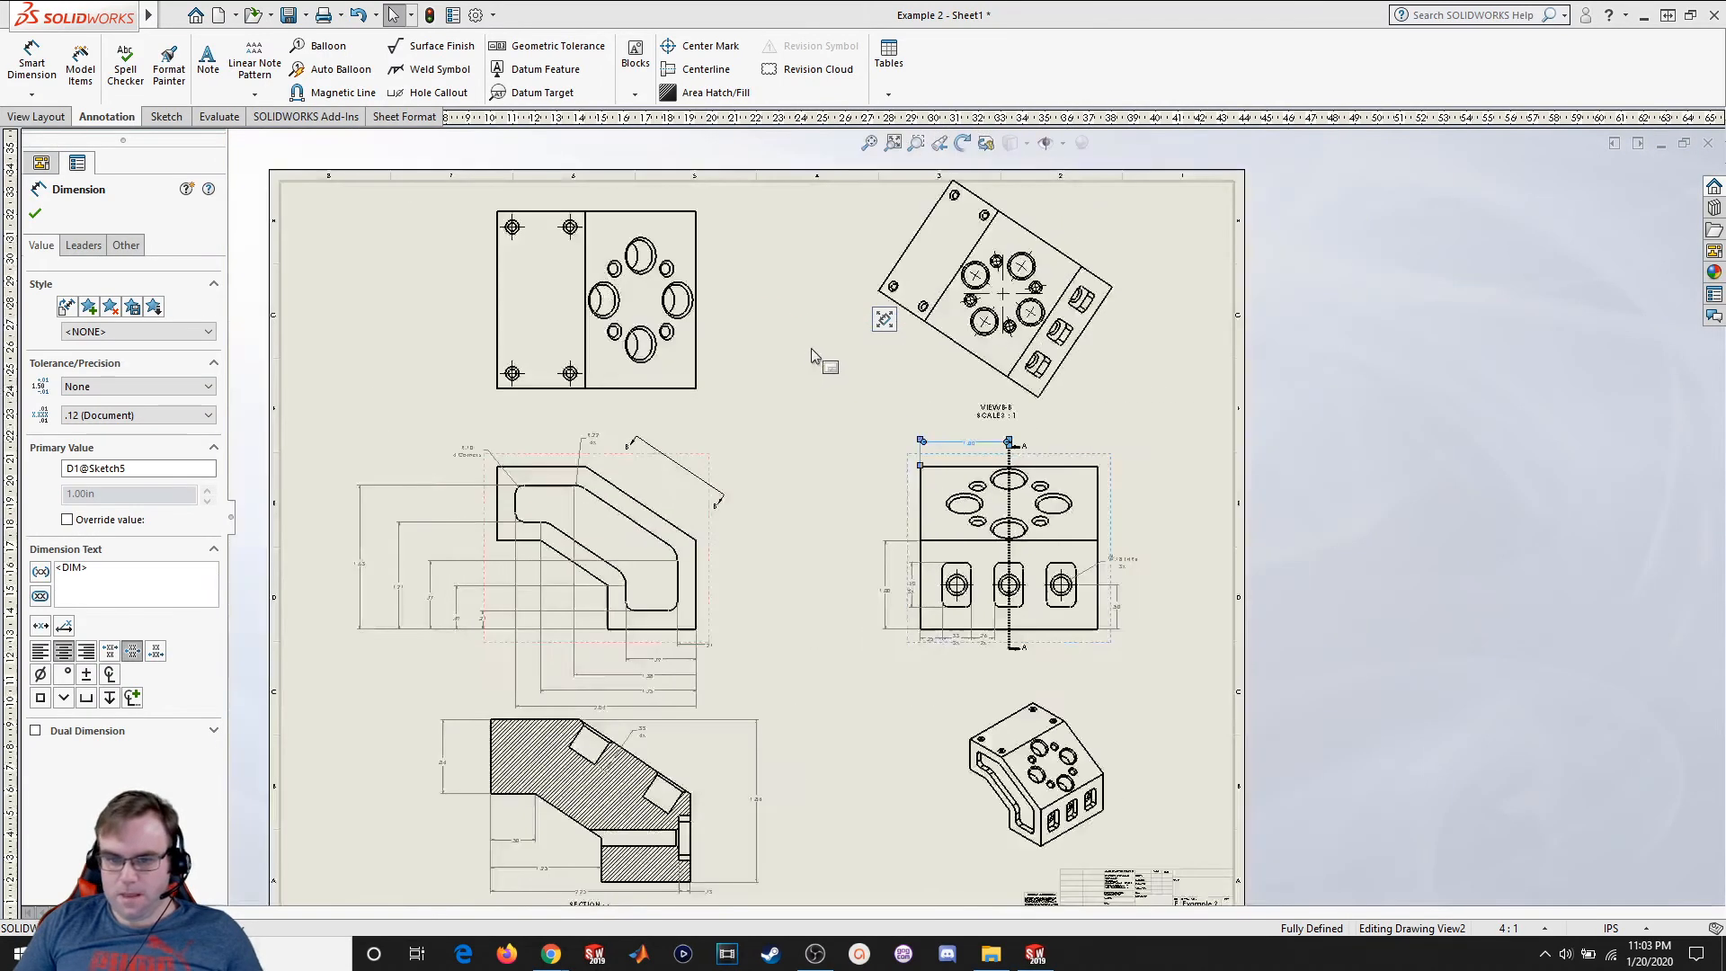
scroll(813, 351, up, 1)
scroll(1112, 425, down, 1)
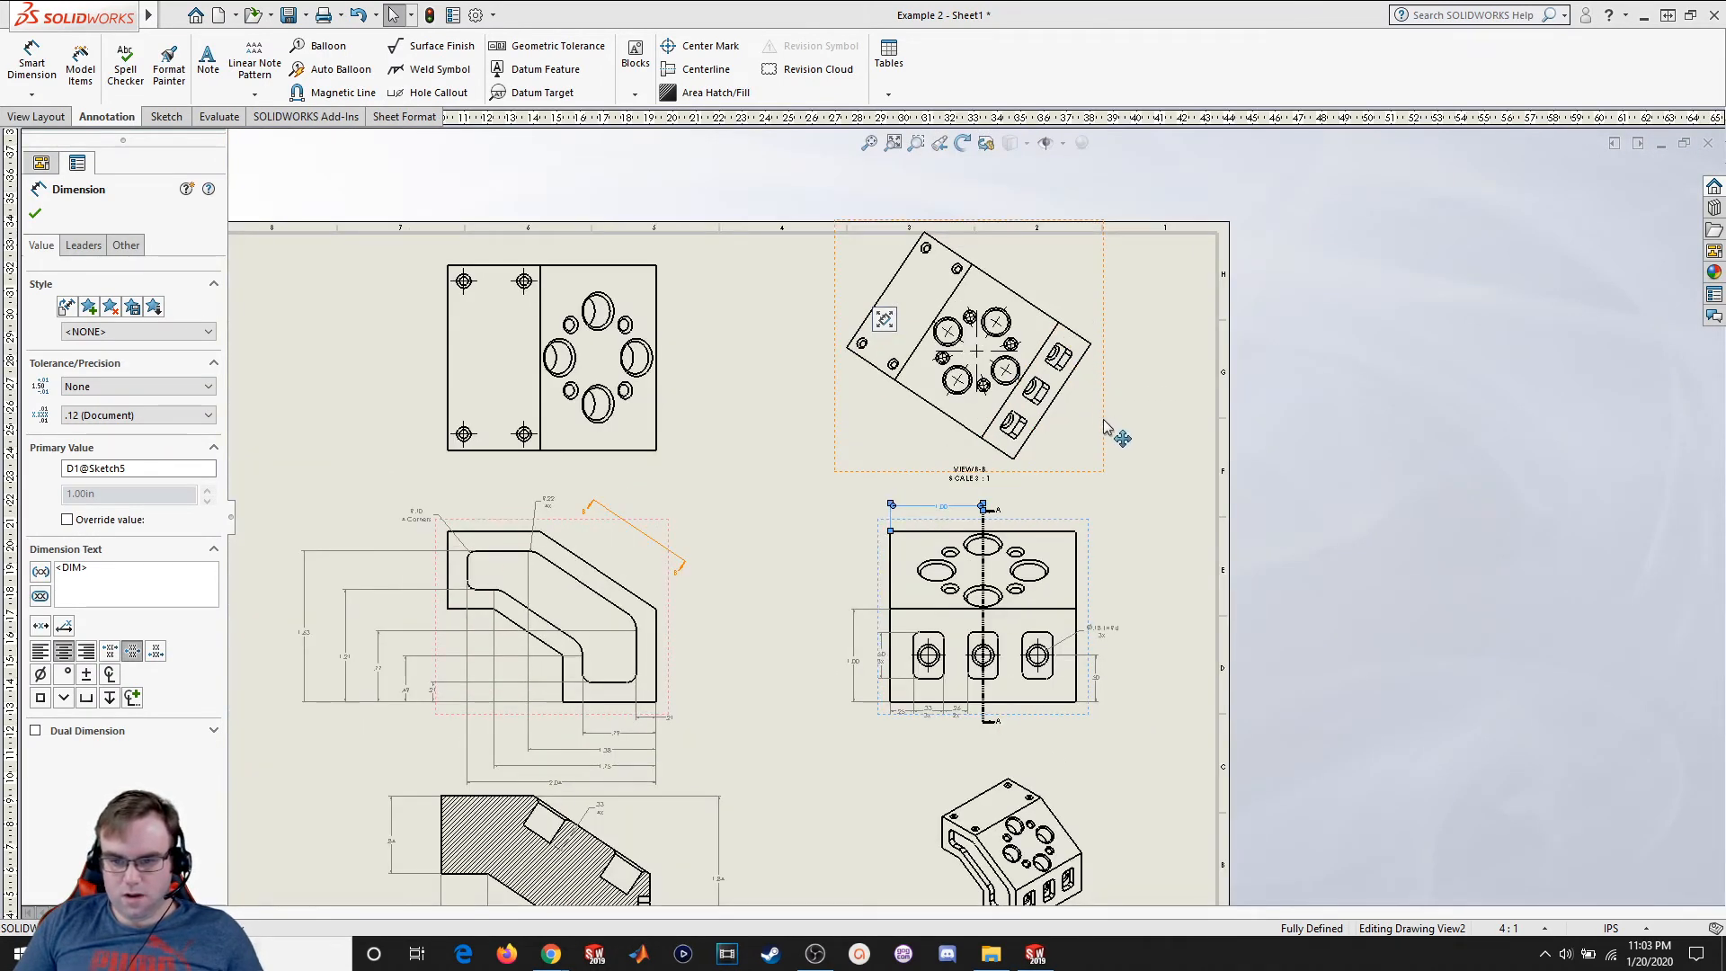
drag(1106, 426, 1106, 432)
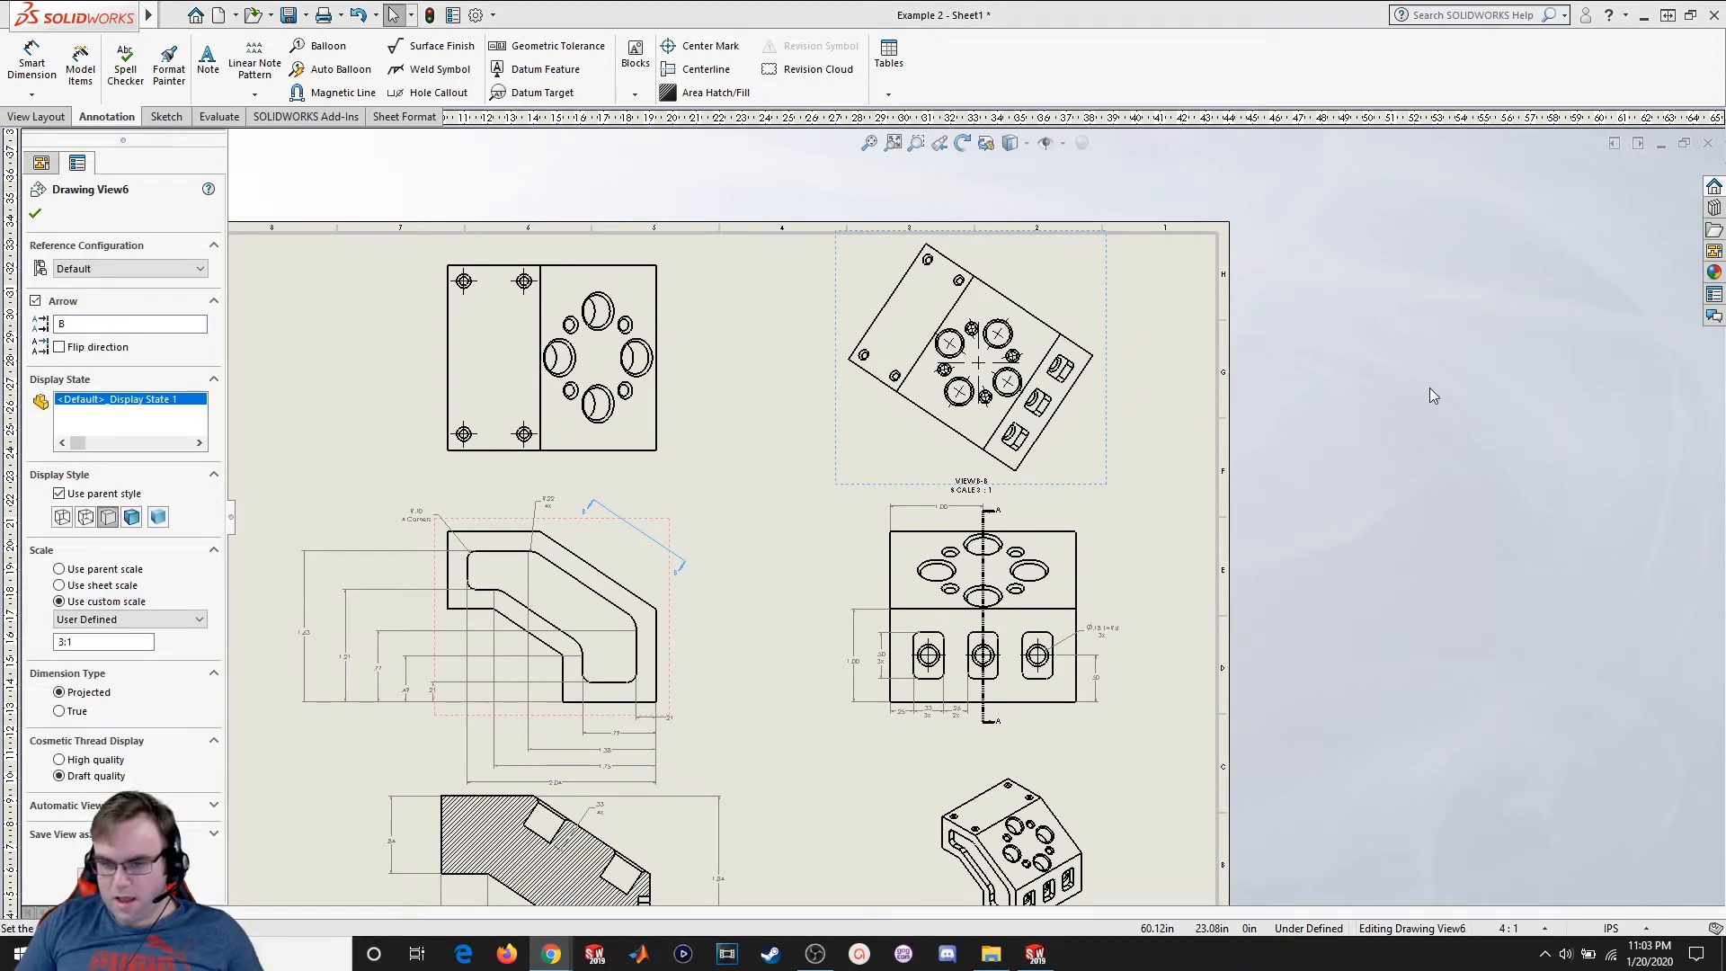
Delete the base center mark in the middle of the circular hole pattern in View B-B
scroll(1065, 344, down, 5)
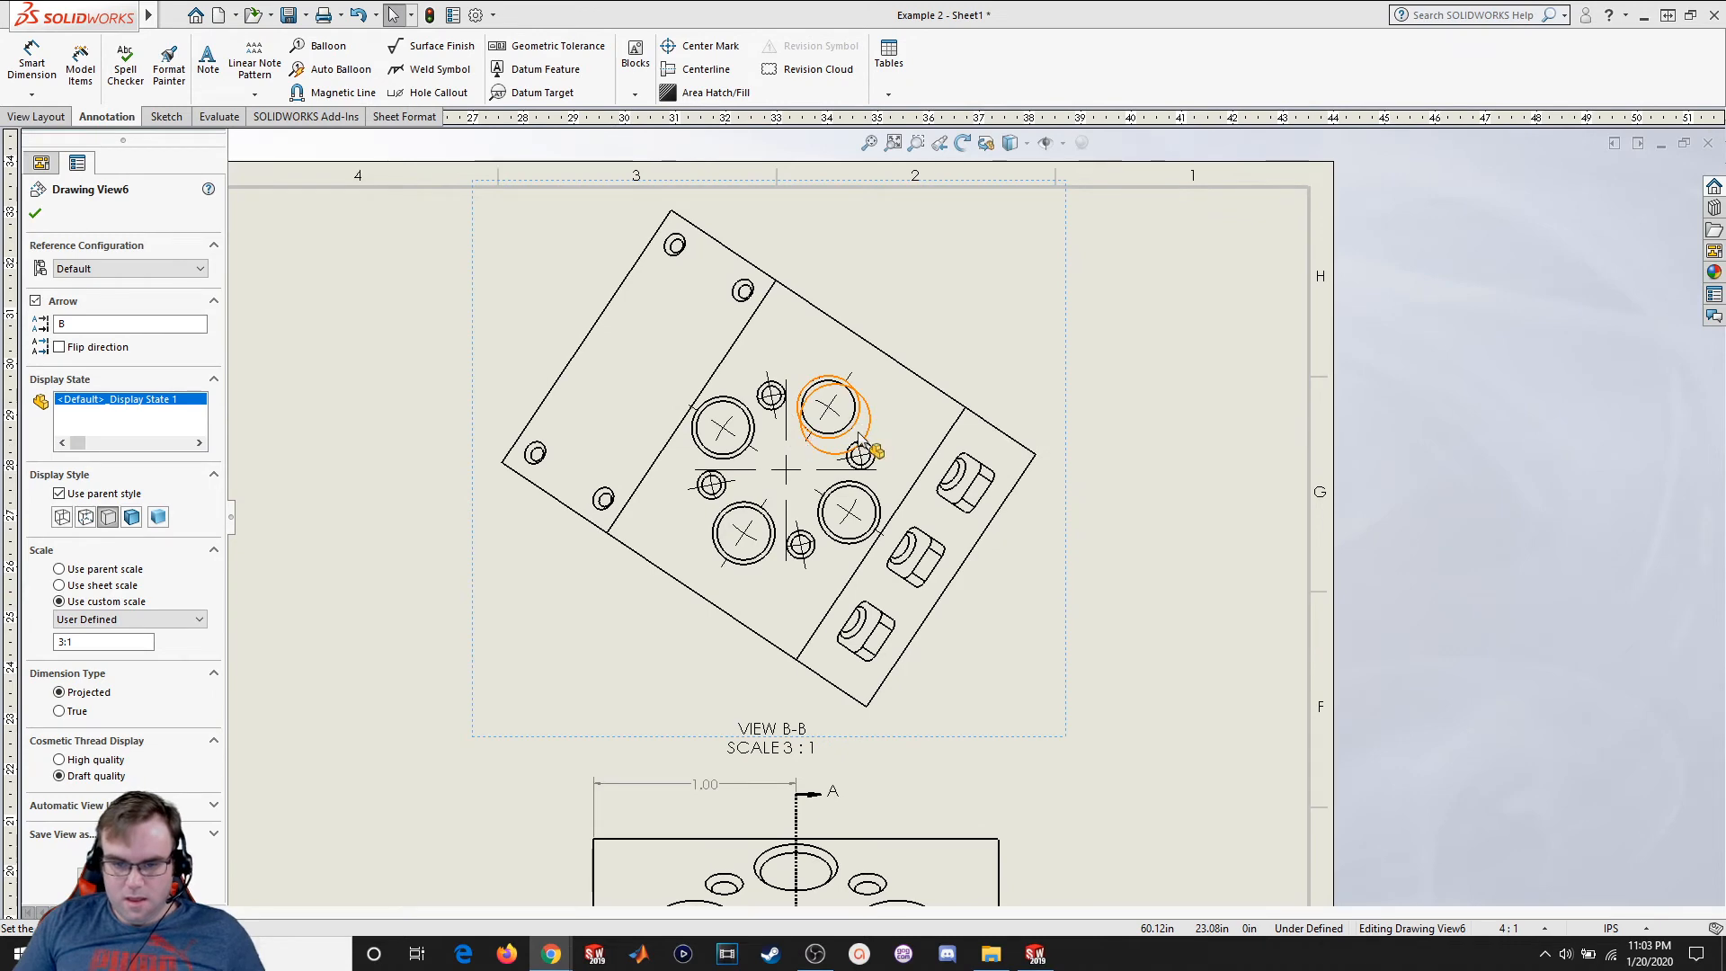
scroll(786, 430, down, 2)
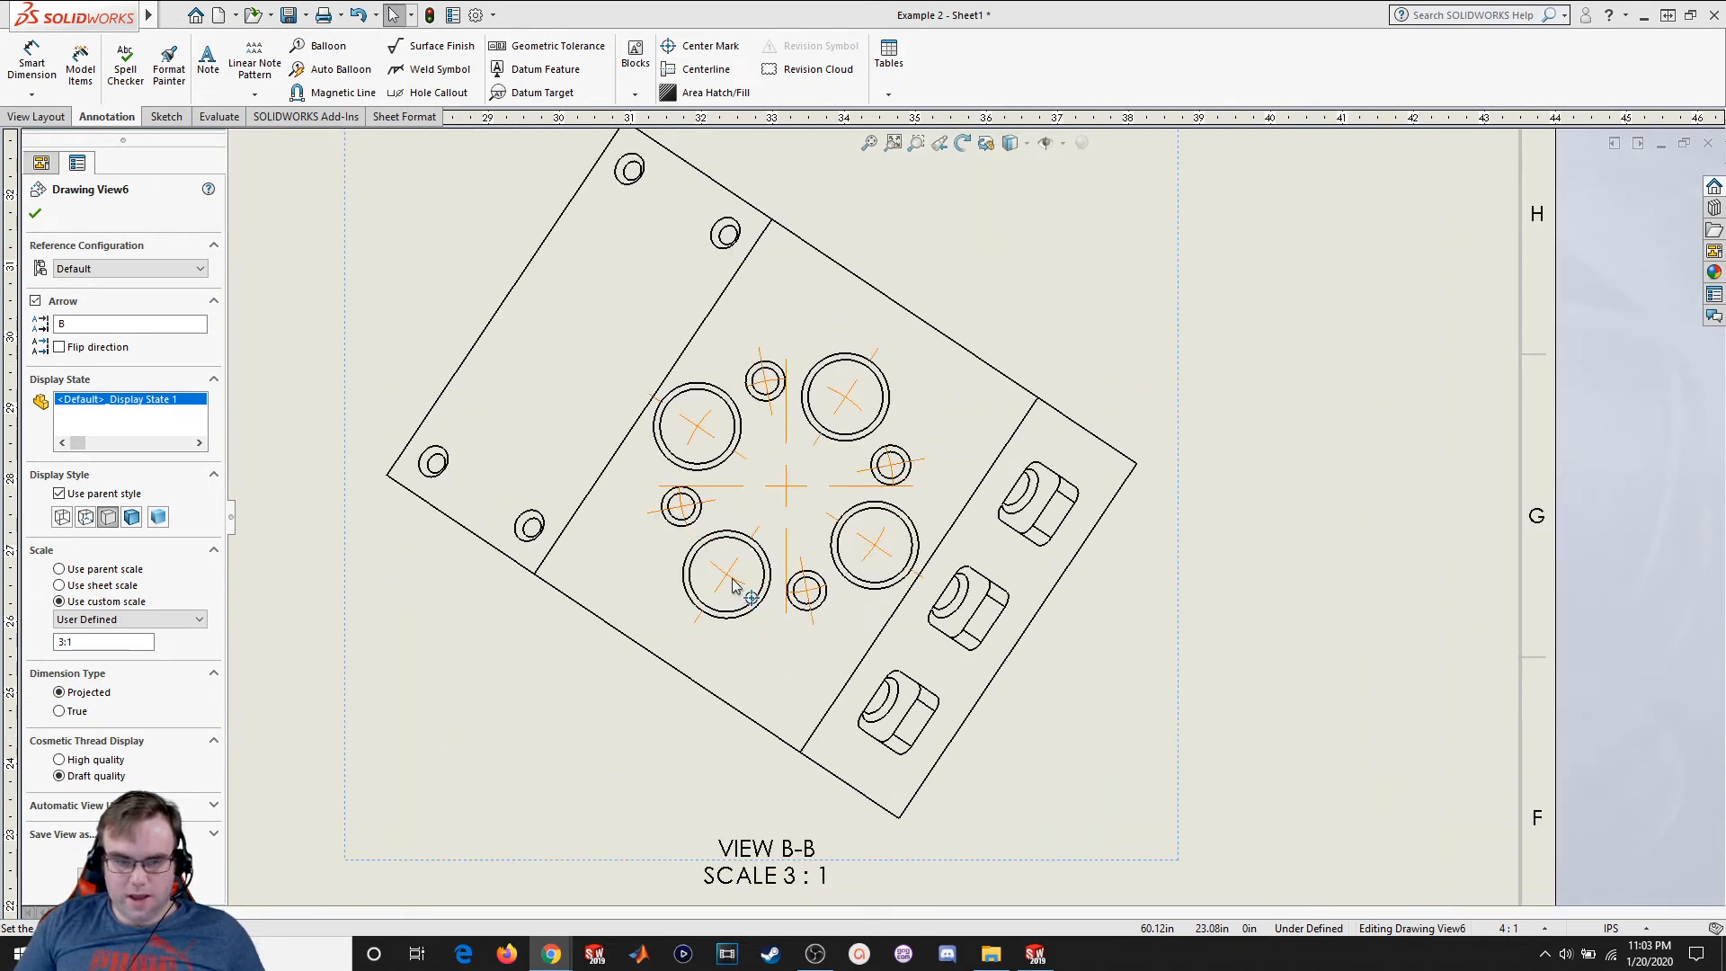
click(733, 585)
right_click(735, 582)
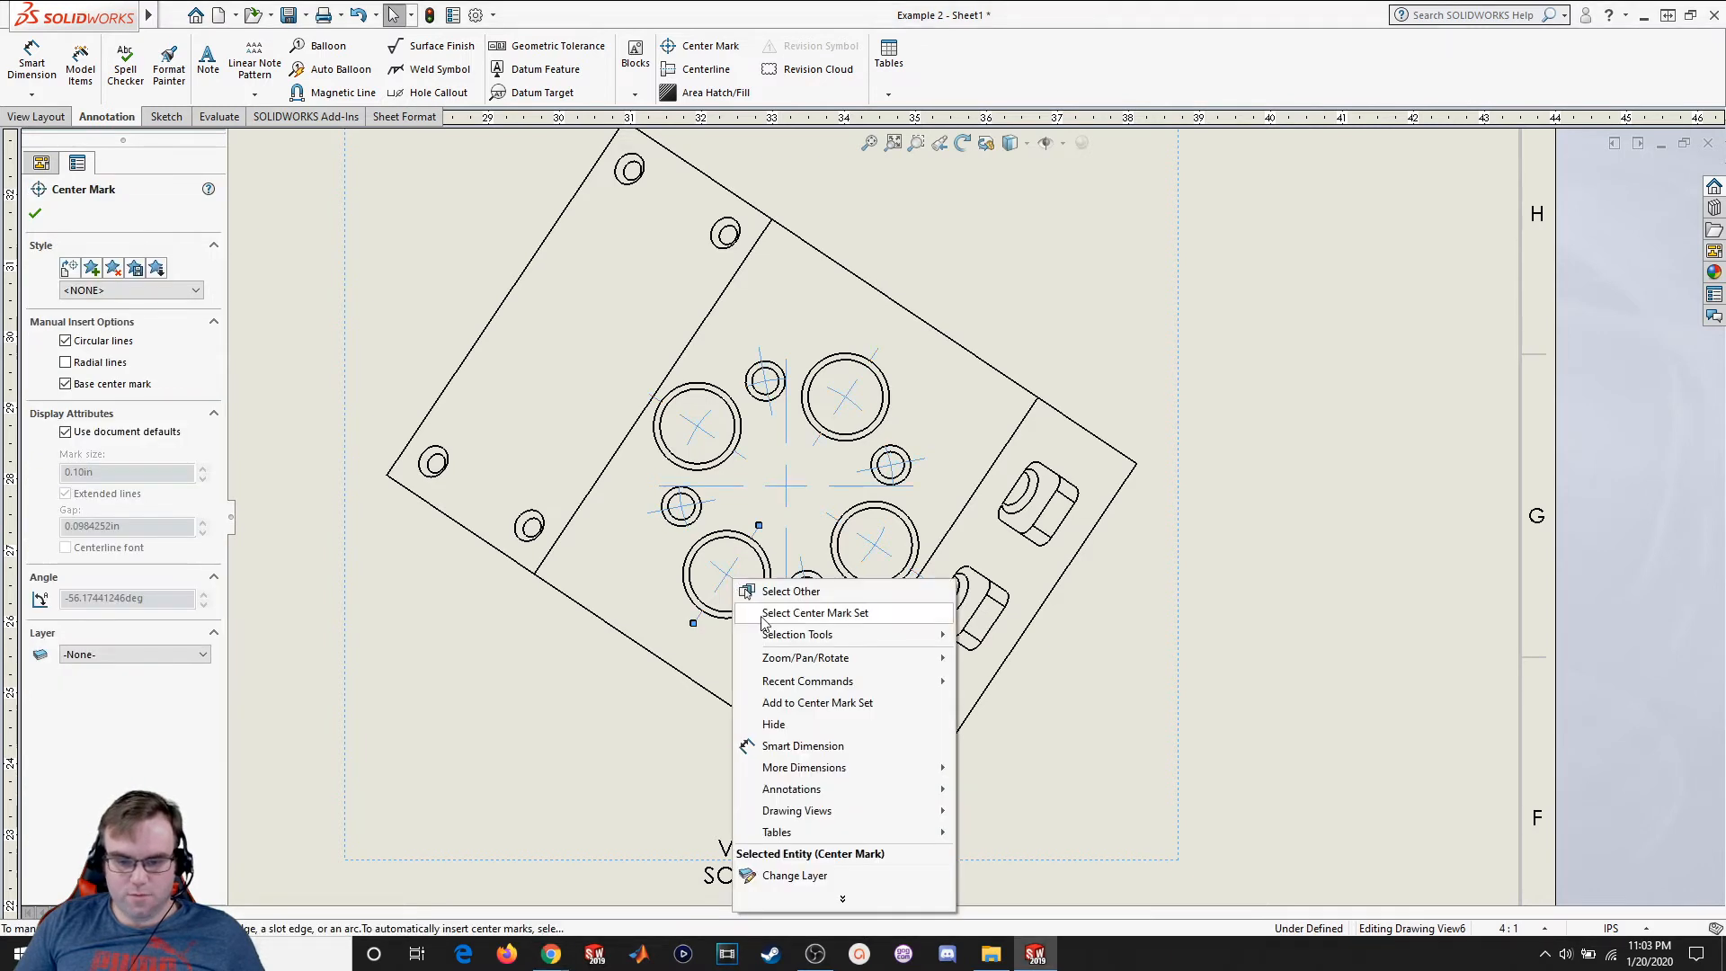
click(1113, 258)
click(799, 486)
key(Delete)
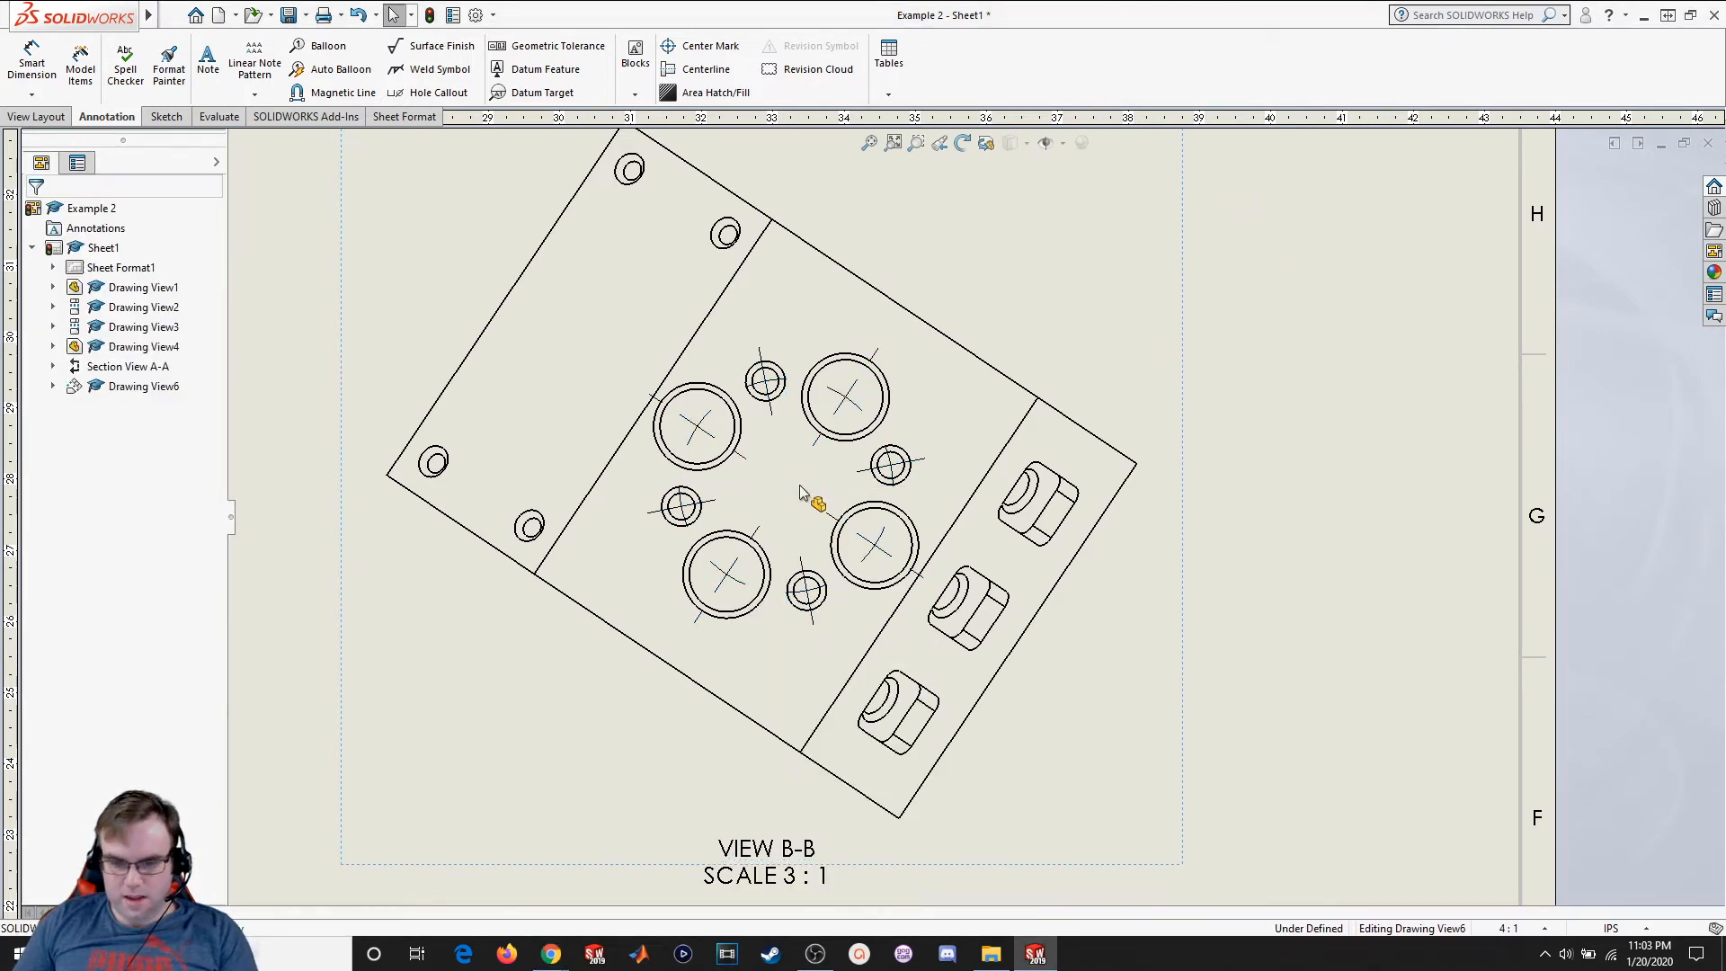
Delete the remaining center marks and circular lines from the large and small holes of View B-B's circular pattern
click(813, 388)
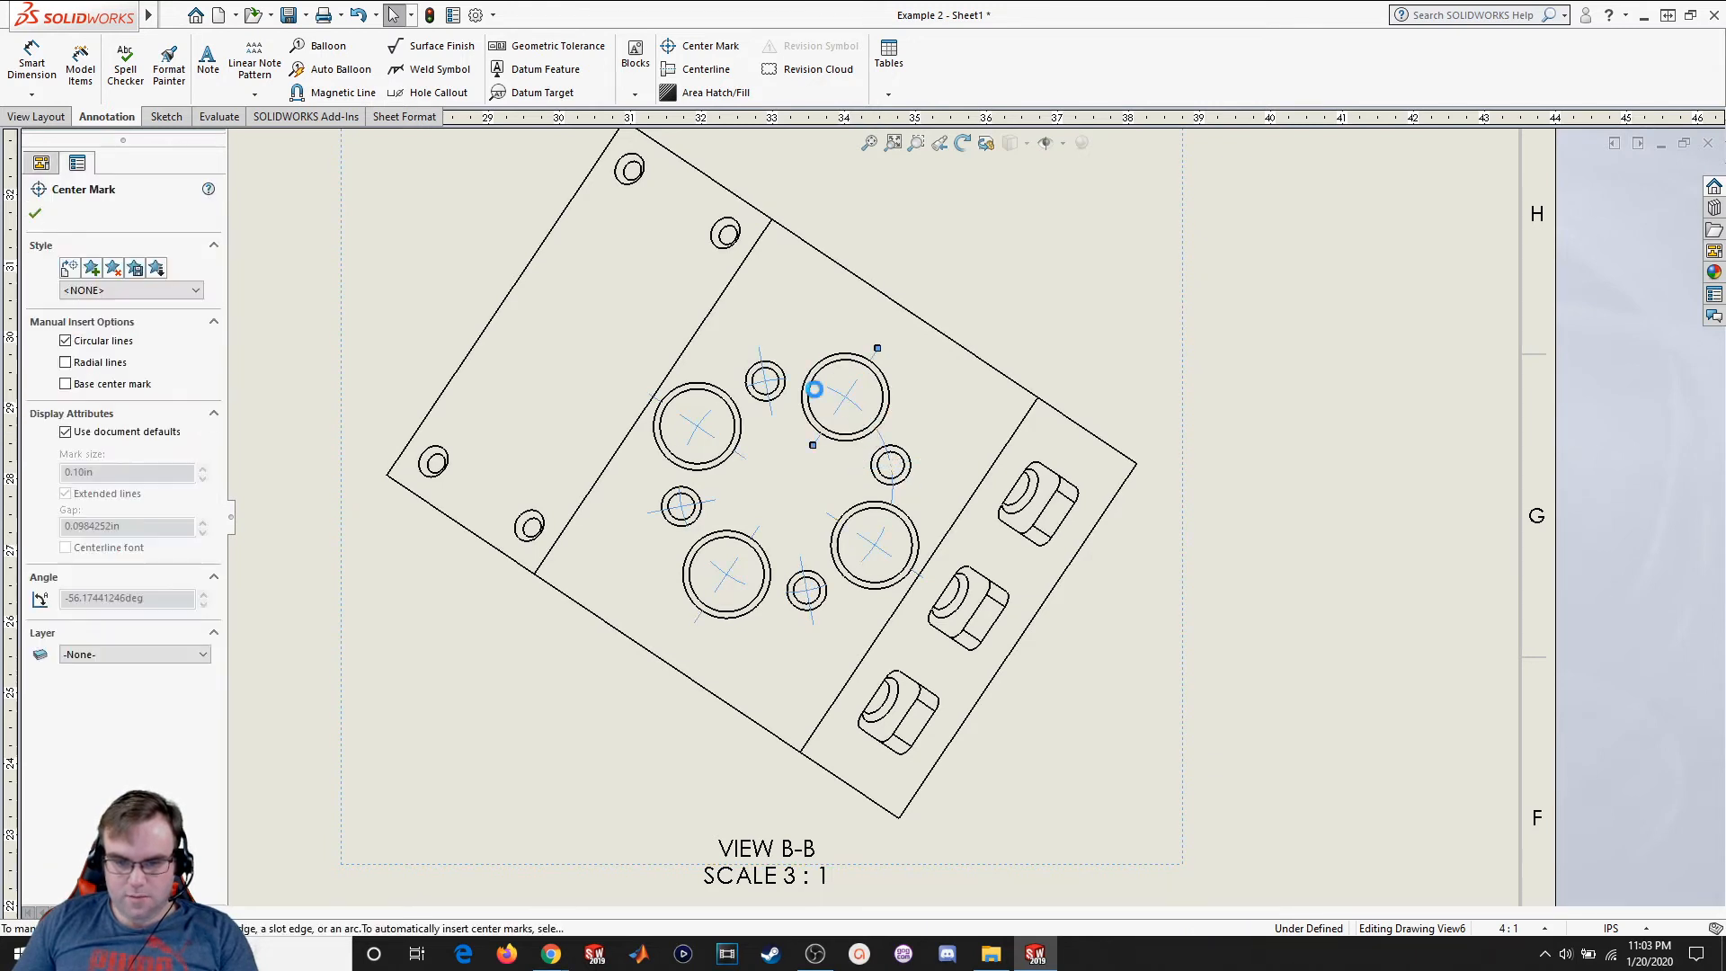
key(Delete)
click(698, 426)
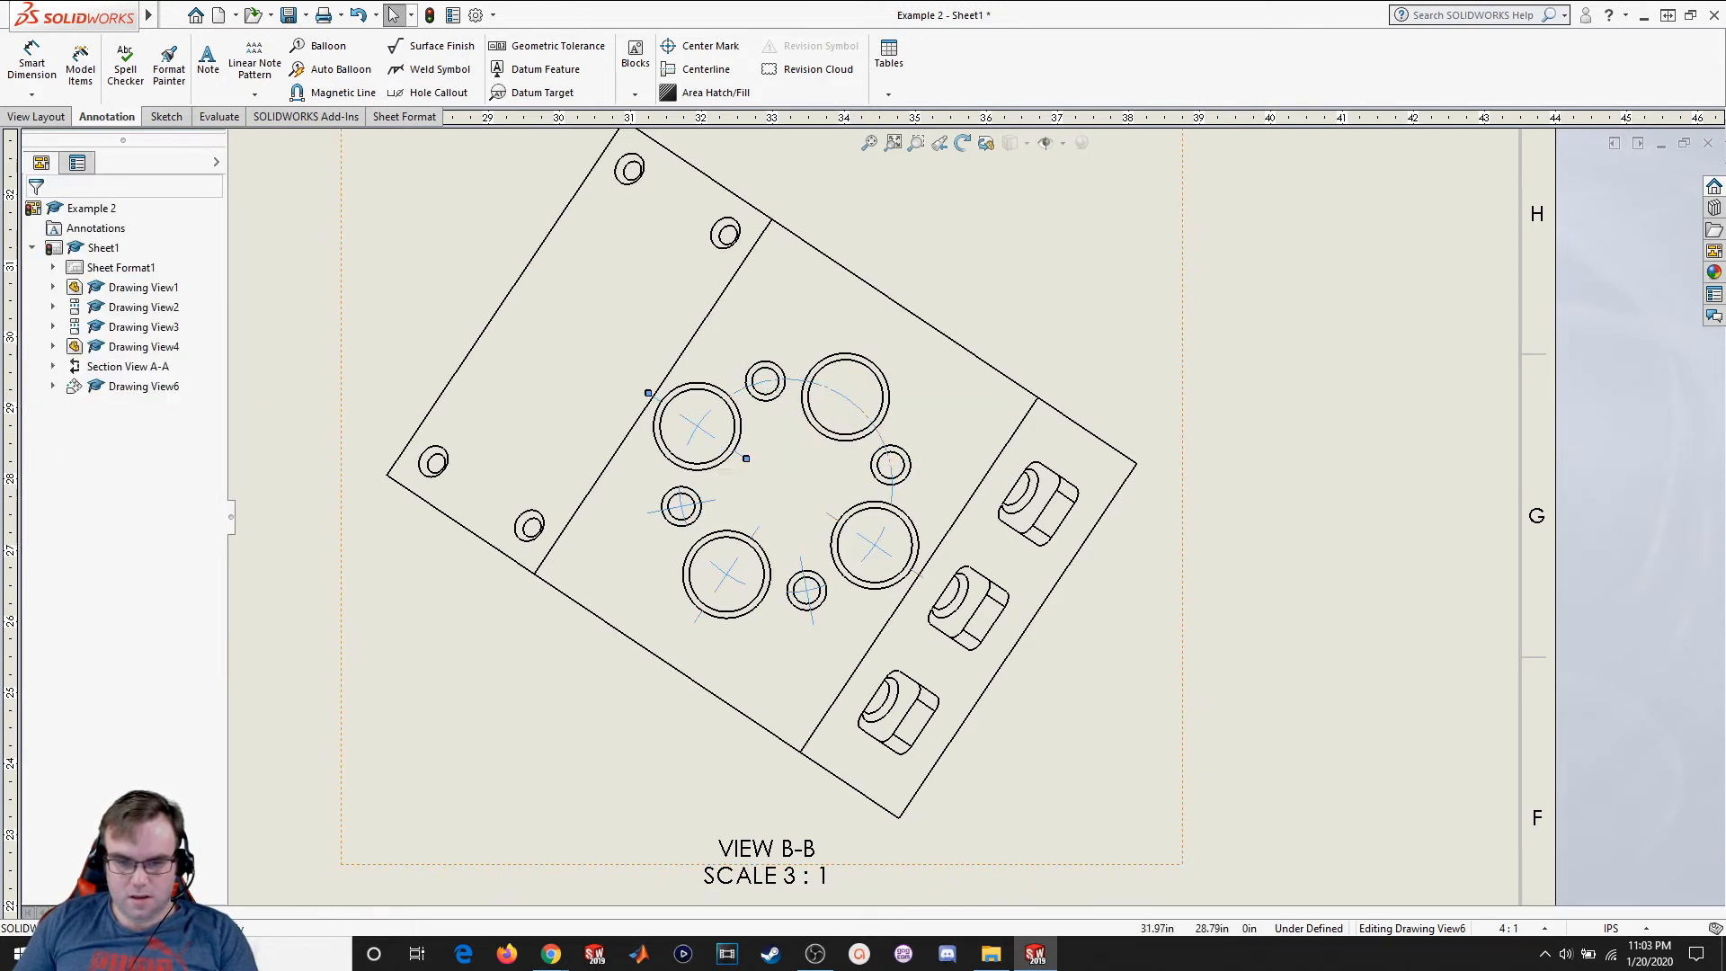
key(Delete)
key(Delete)
click(723, 573)
key(Delete)
click(802, 592)
key(Delete)
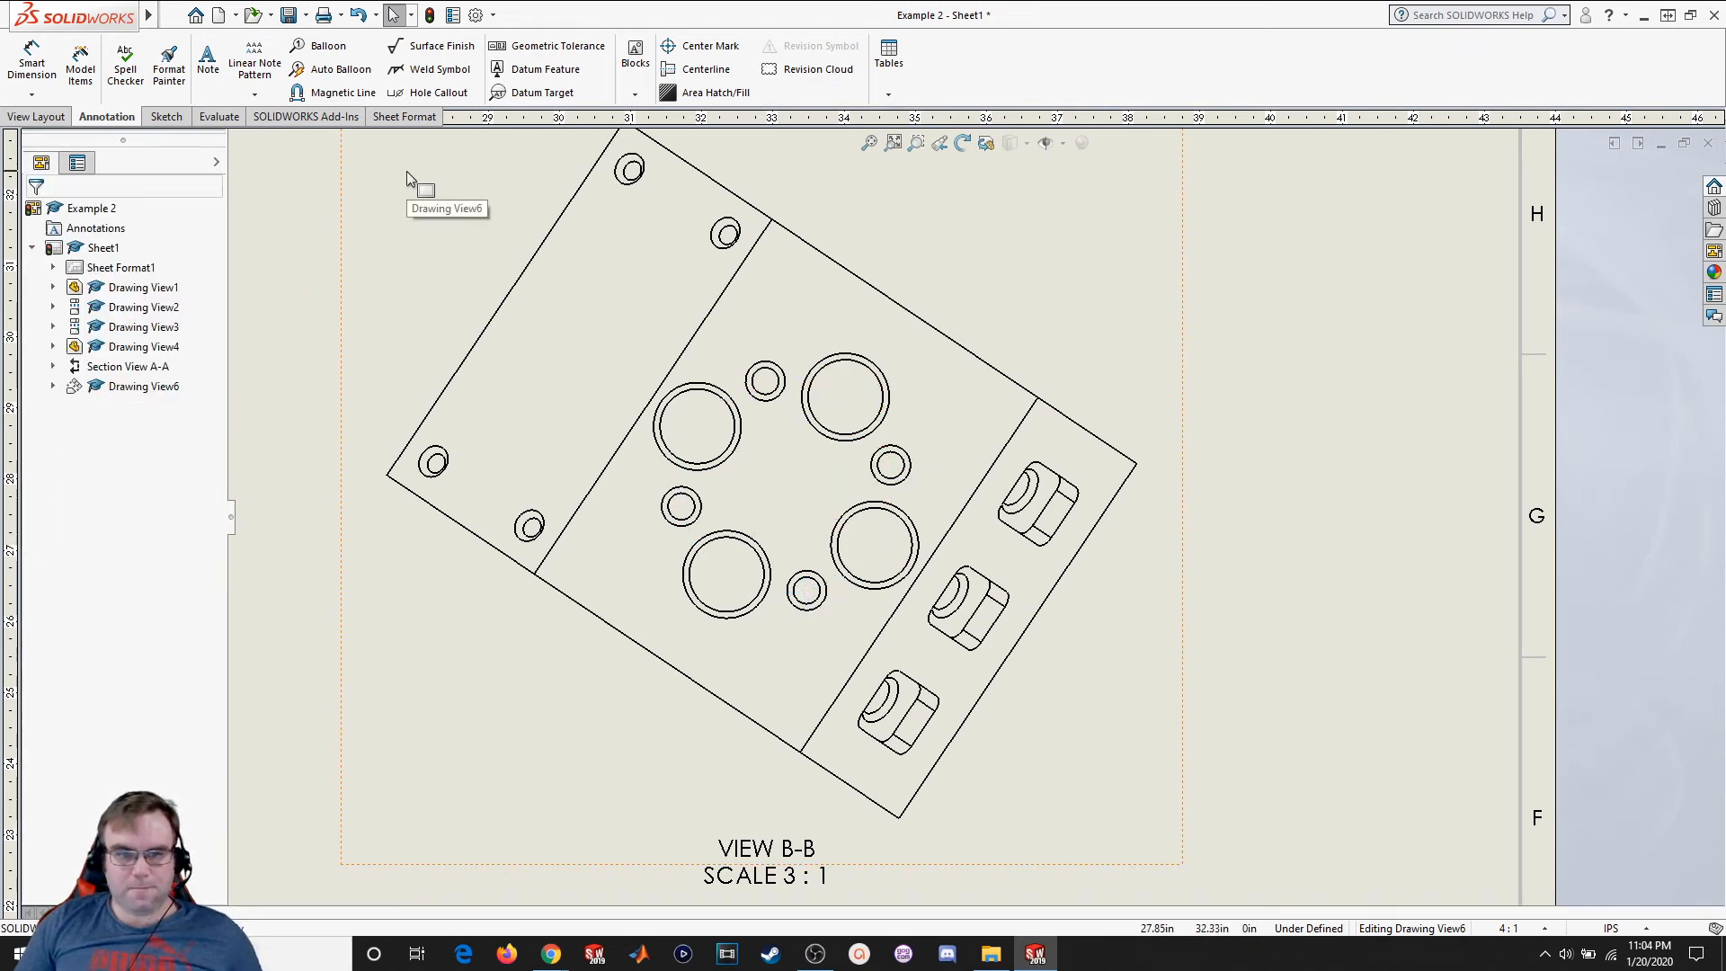
Add circular center marks with circular lines and a base center mark to View B-B's large holes, except the lower-left one
click(706, 47)
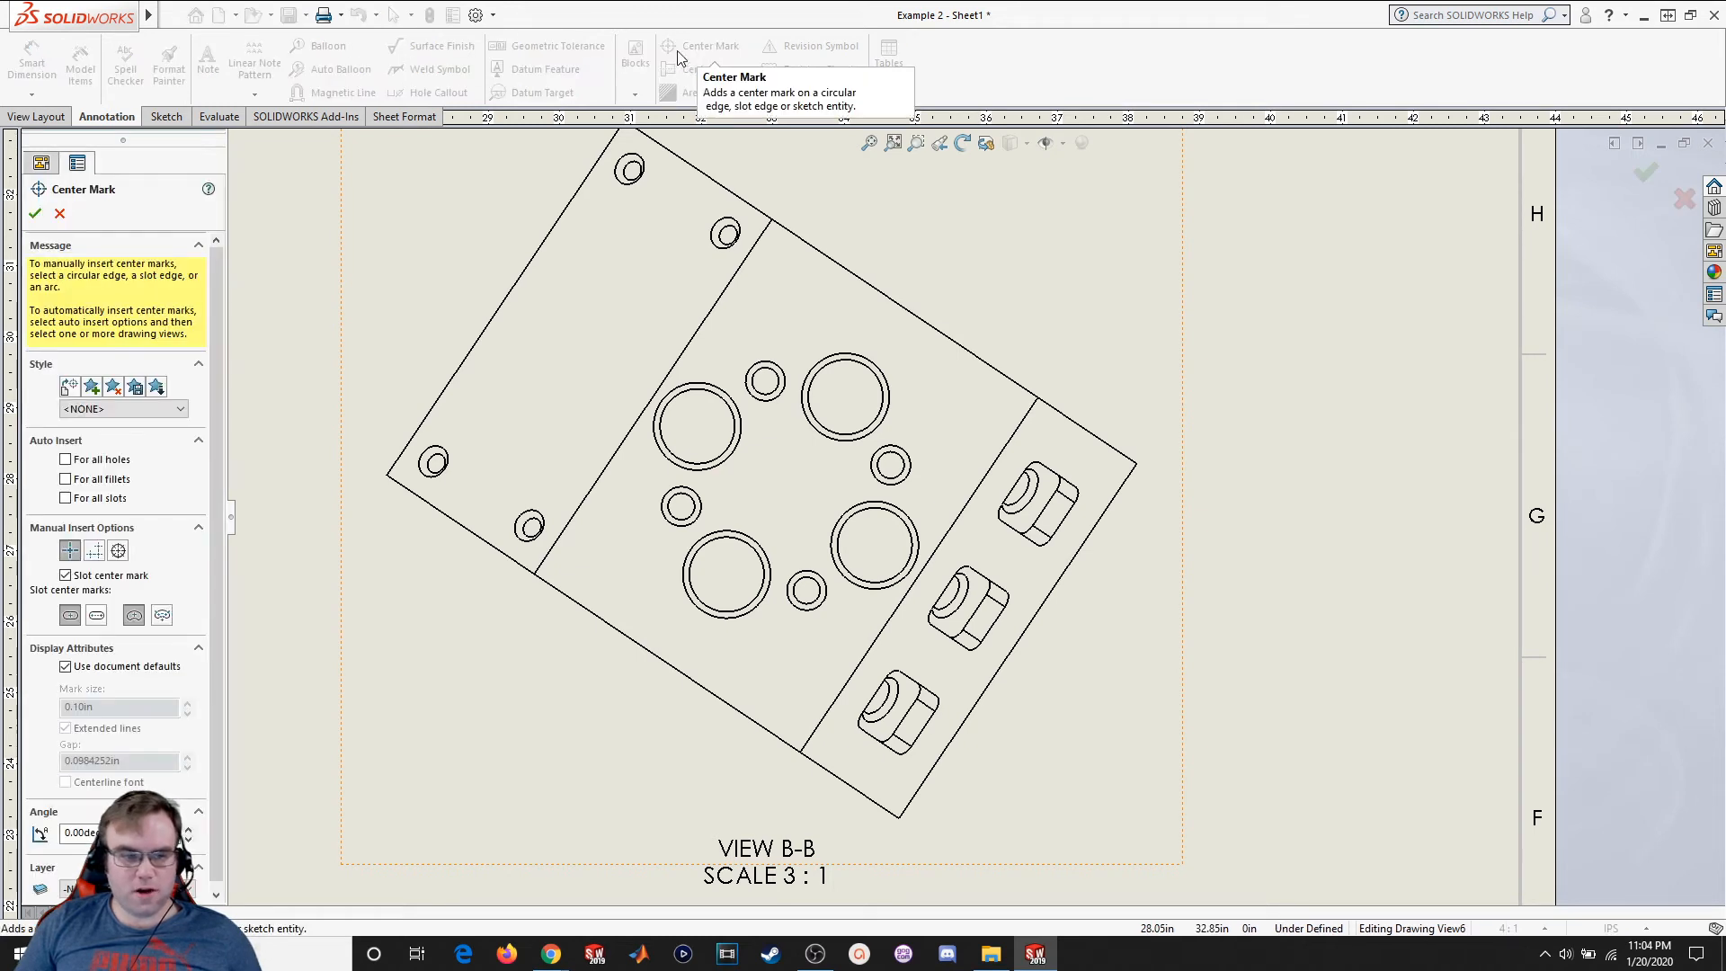
click(118, 551)
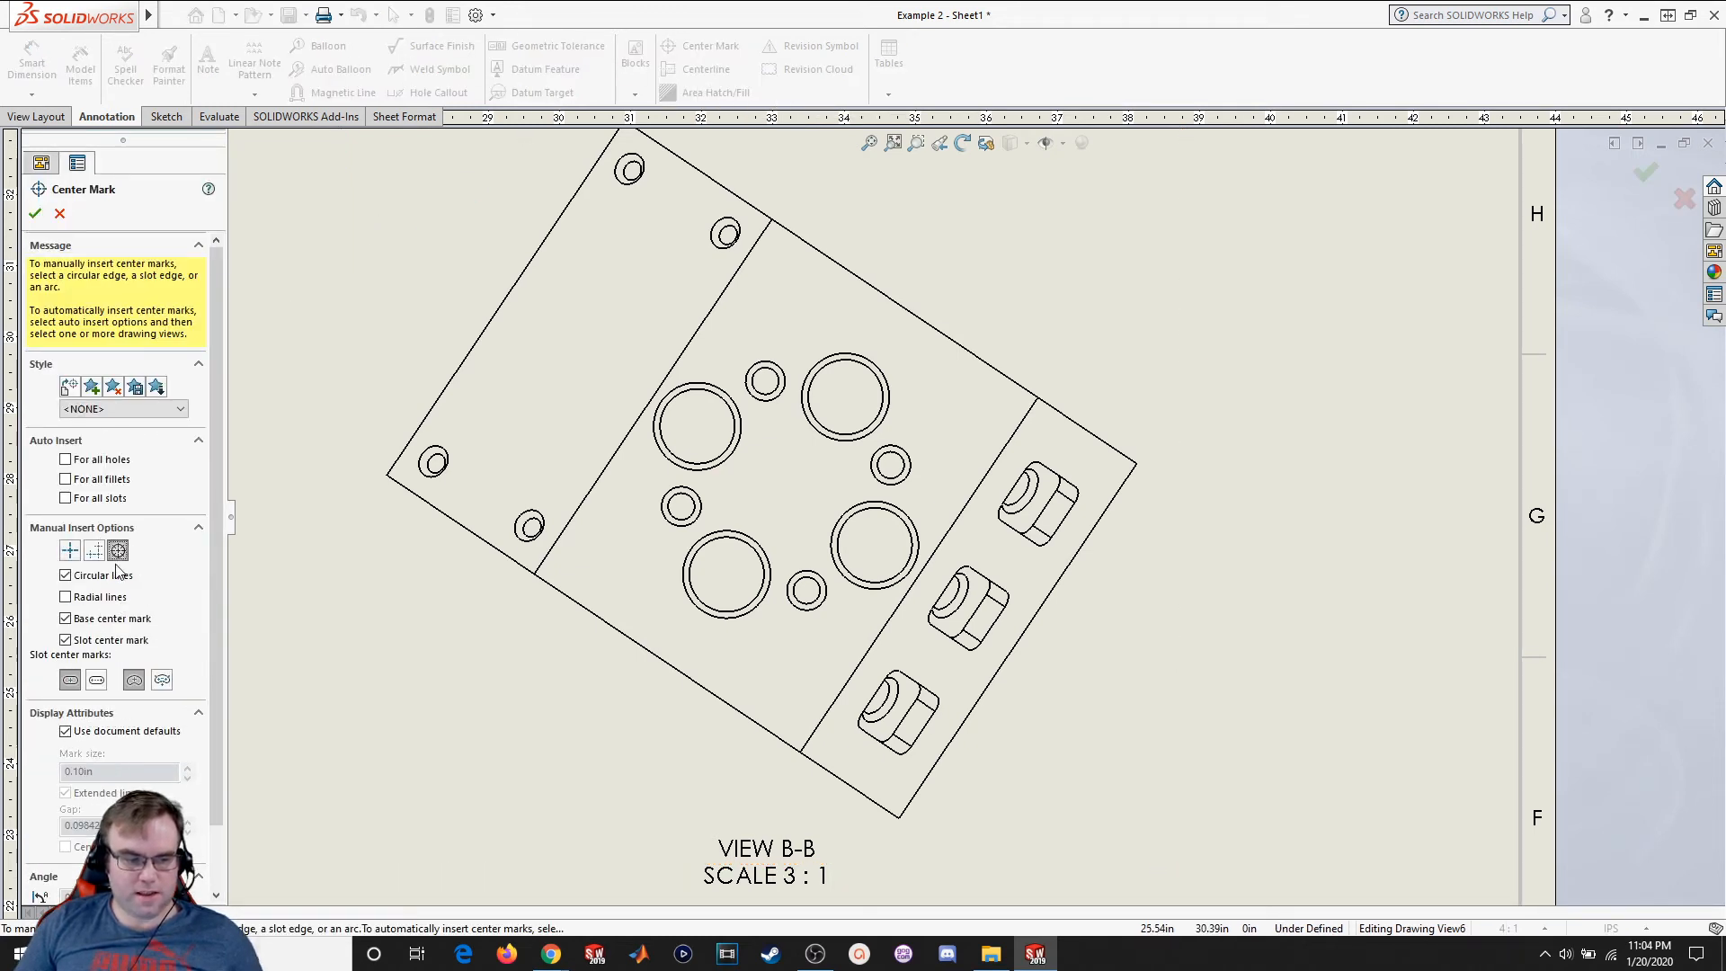
click(710, 475)
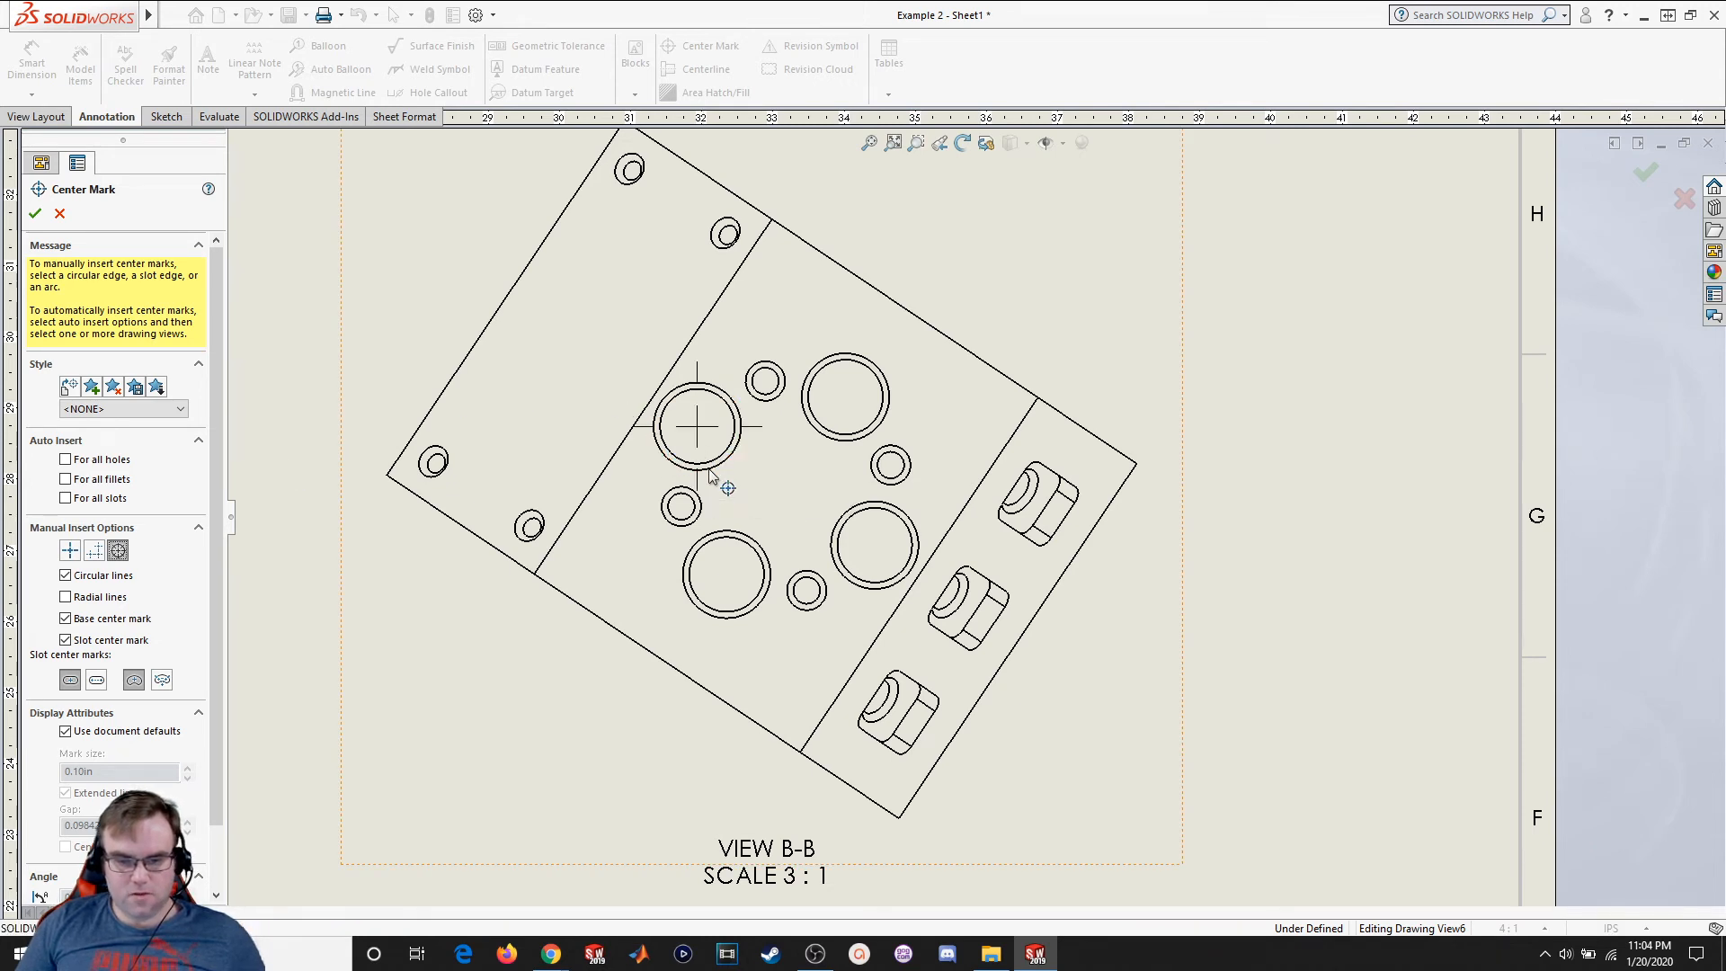
click(859, 584)
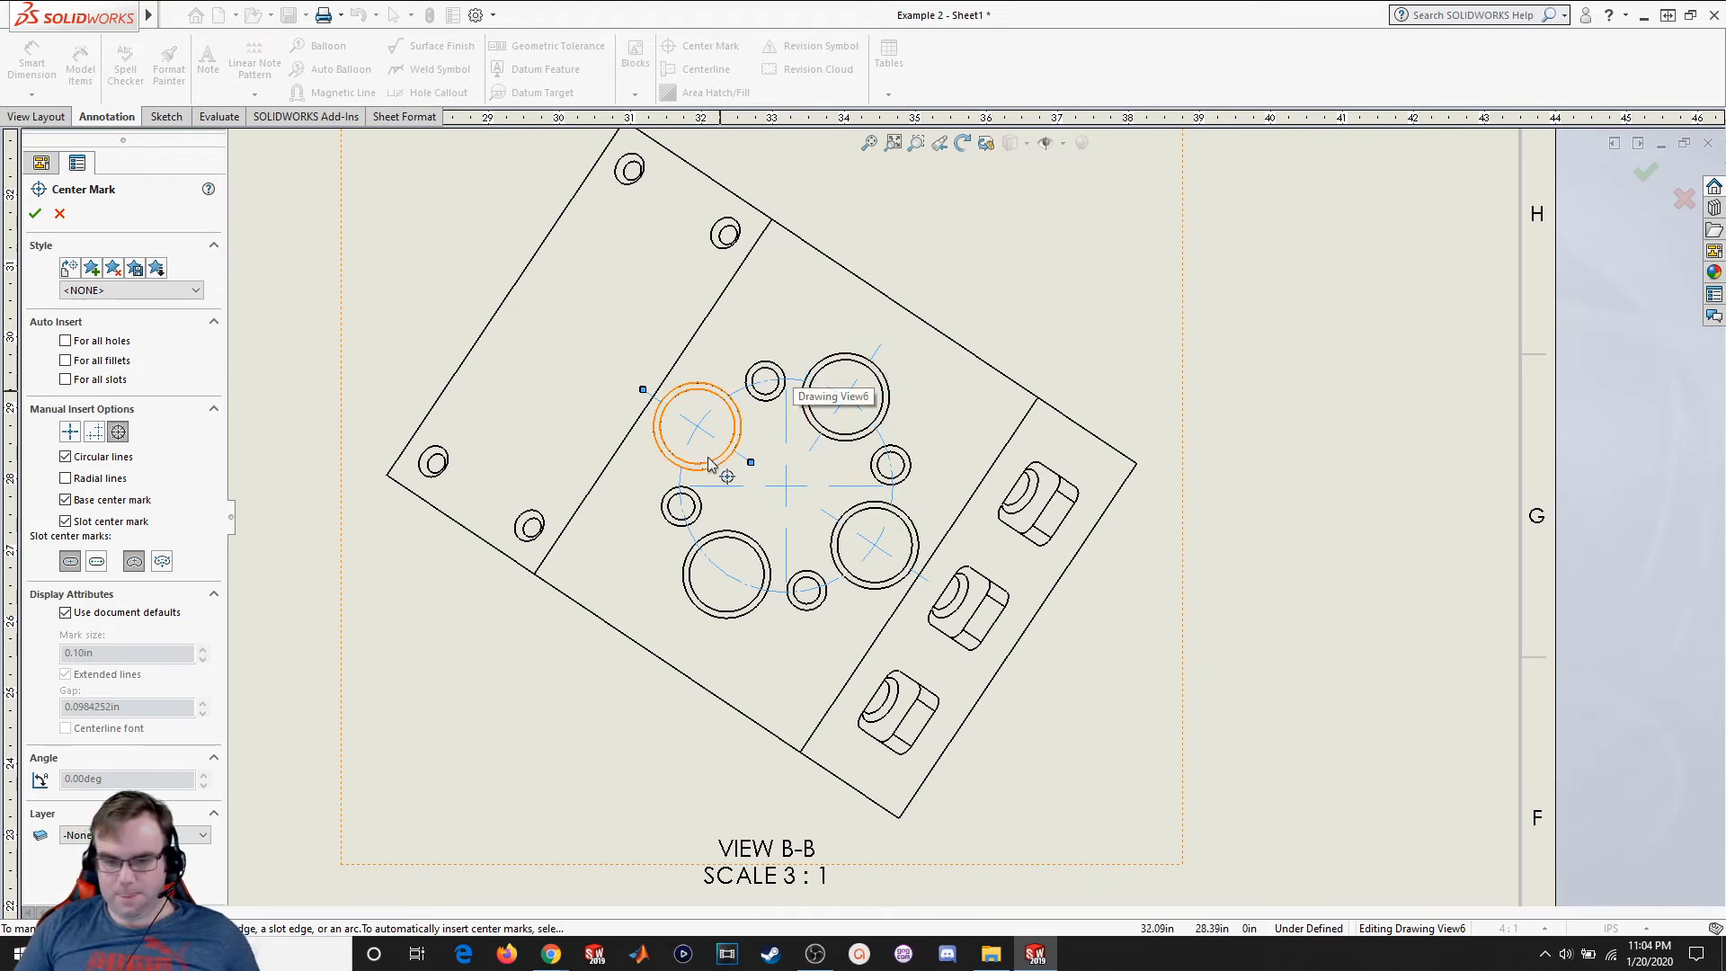
click(57, 216)
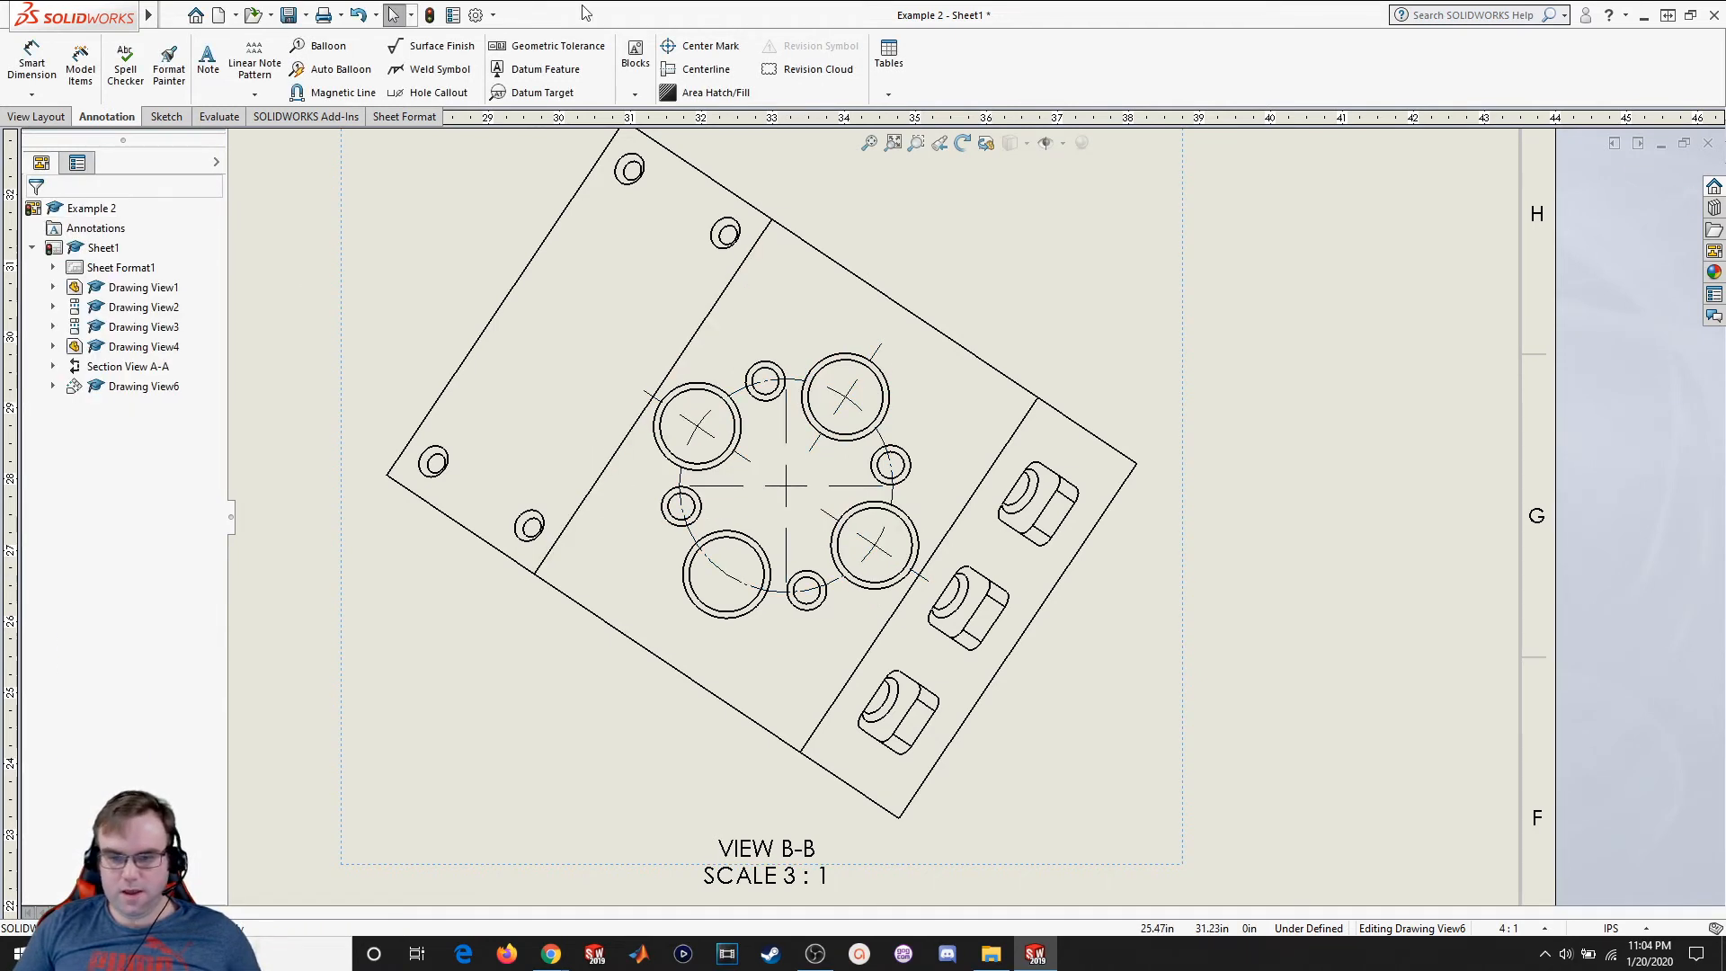
Add circular center marks to the lower-left large hole and the four small holes of View B-B's pattern
click(697, 52)
click(755, 609)
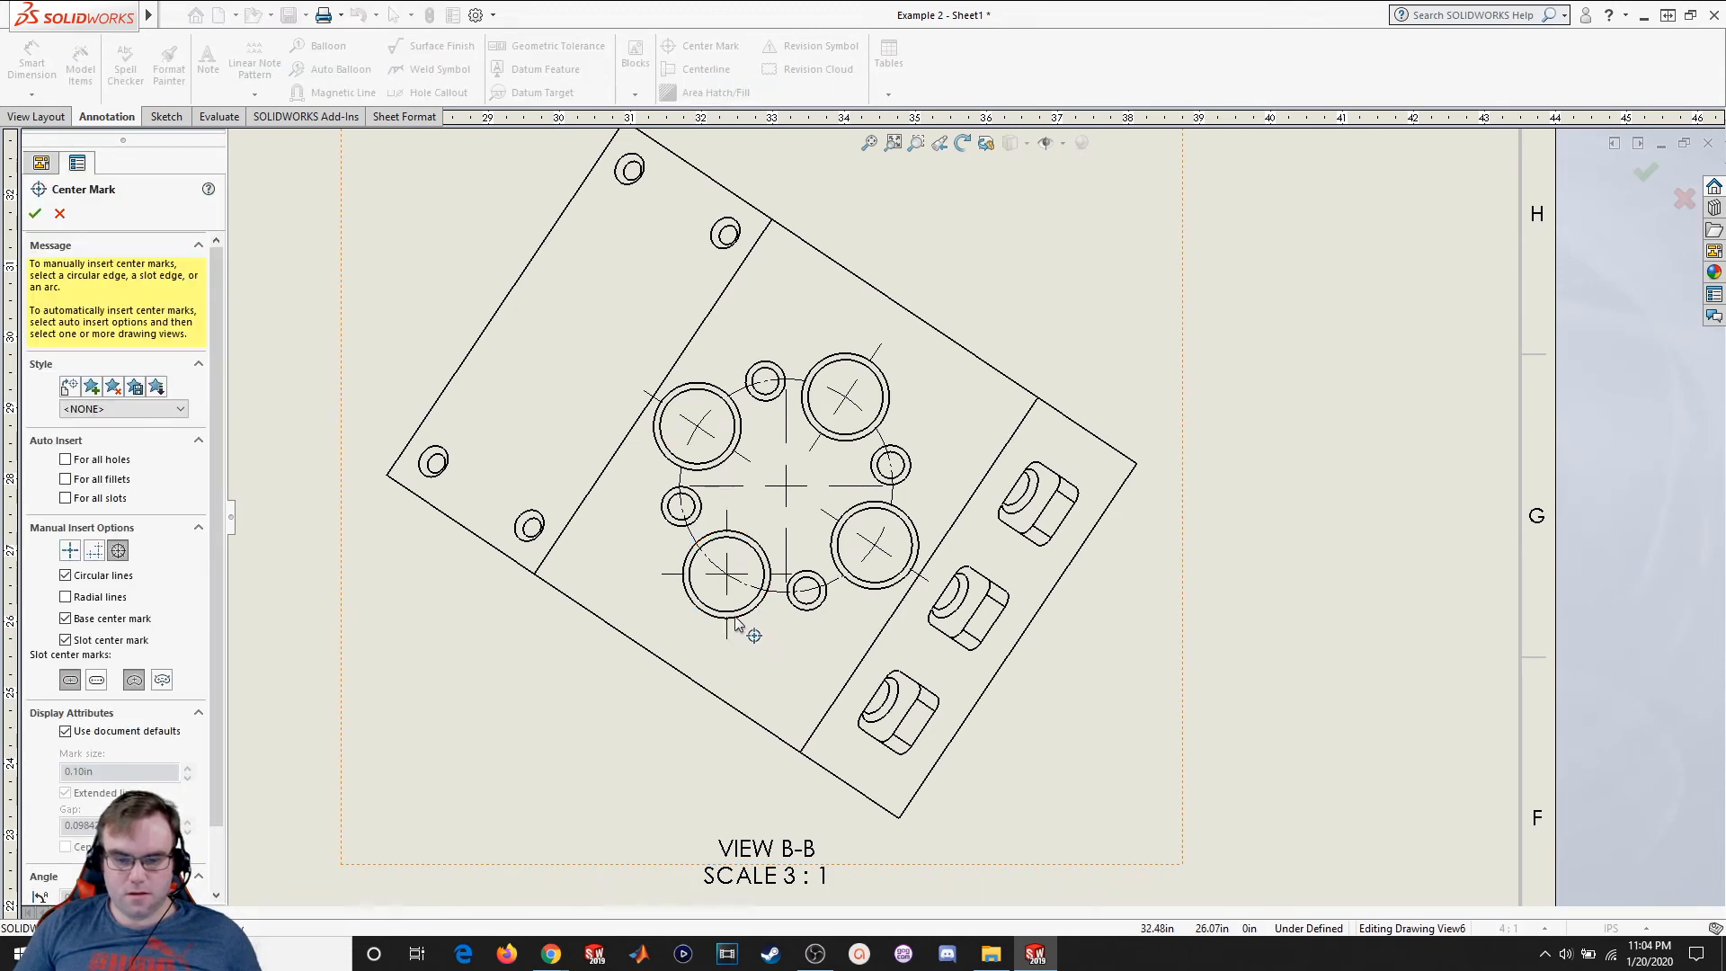
click(674, 518)
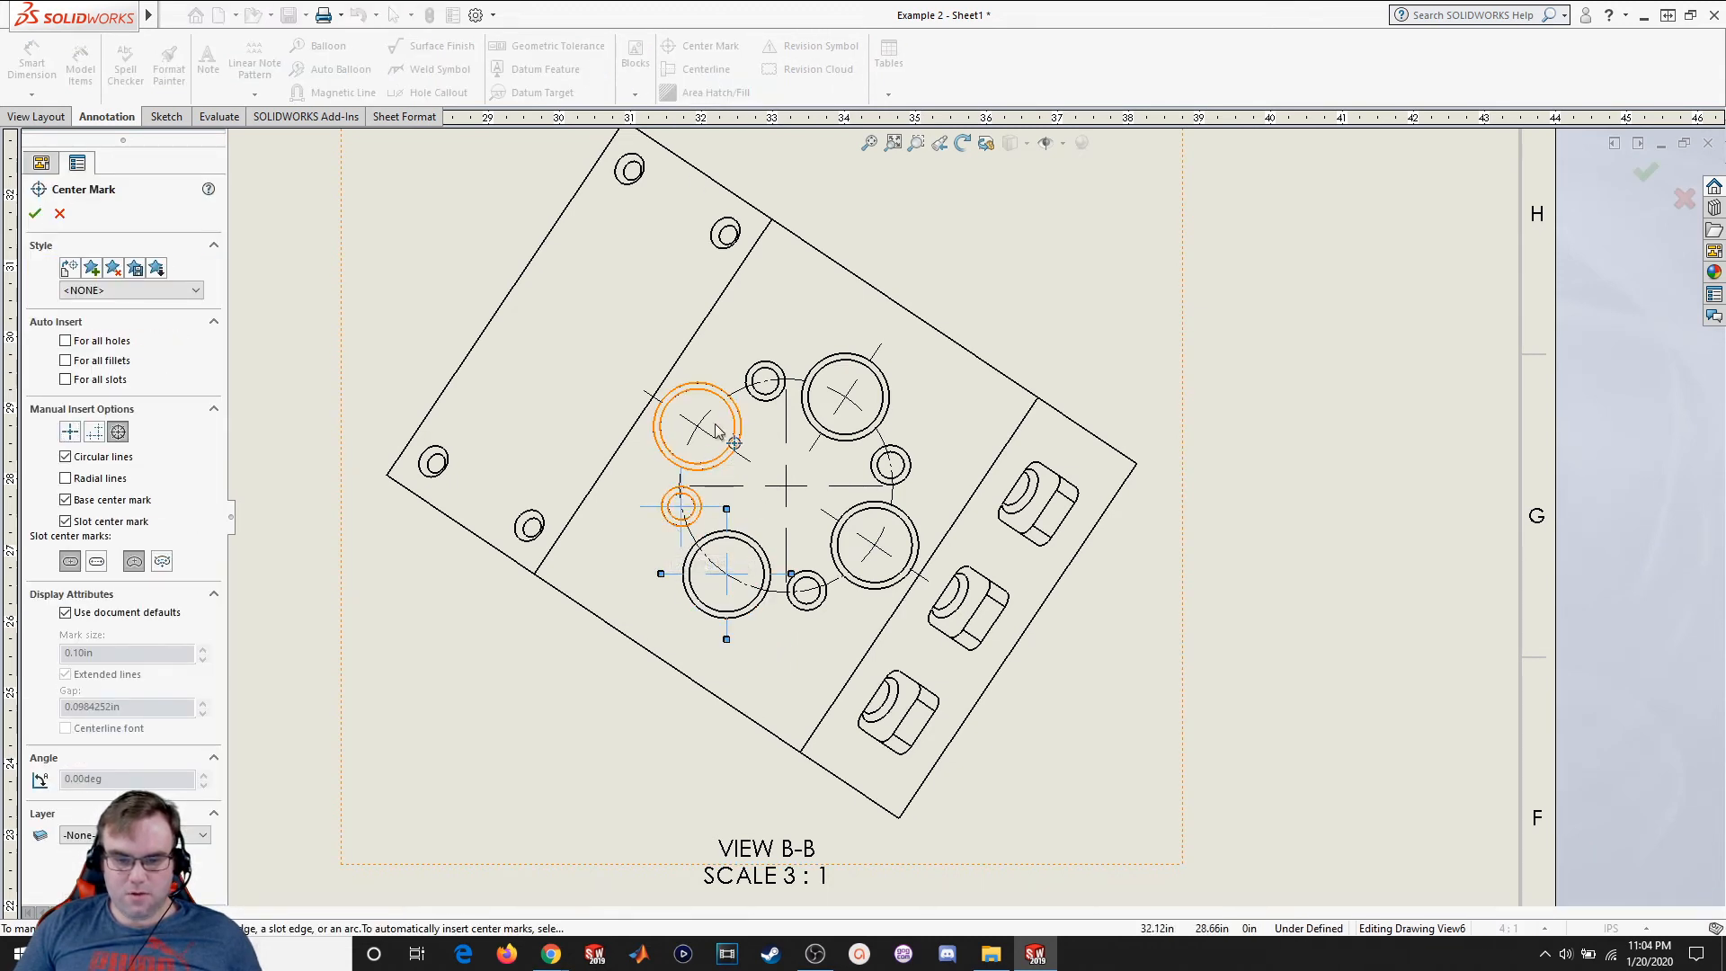
click(766, 401)
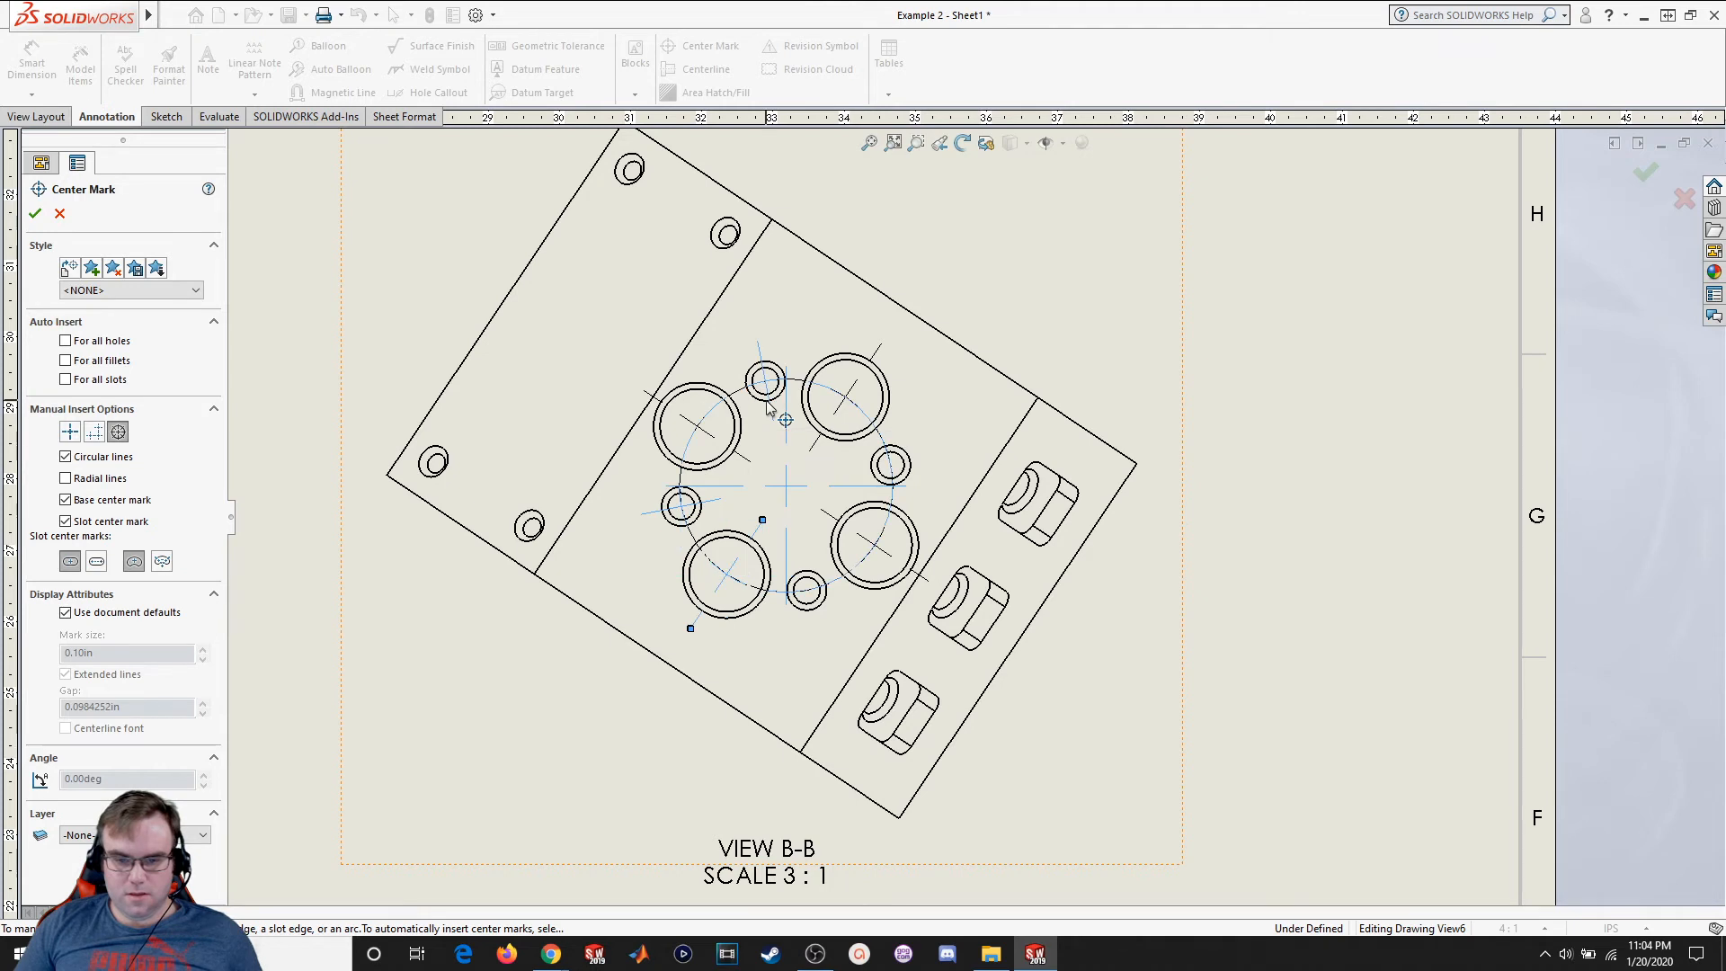
click(910, 482)
click(821, 611)
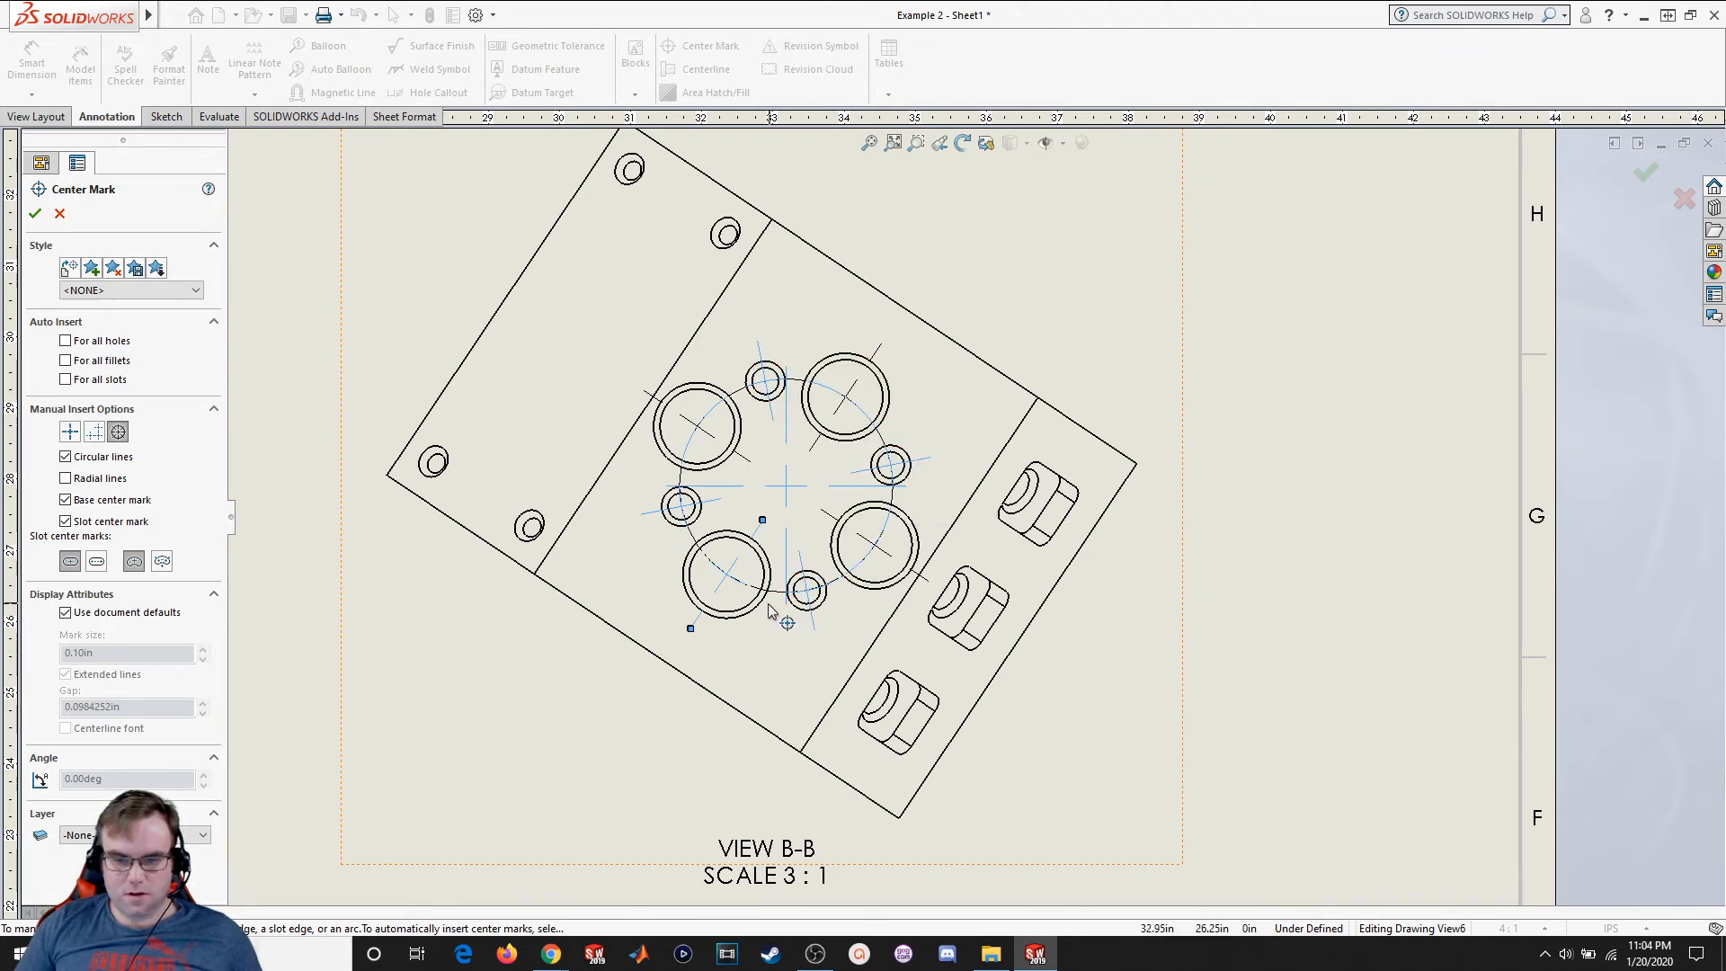
click(35, 214)
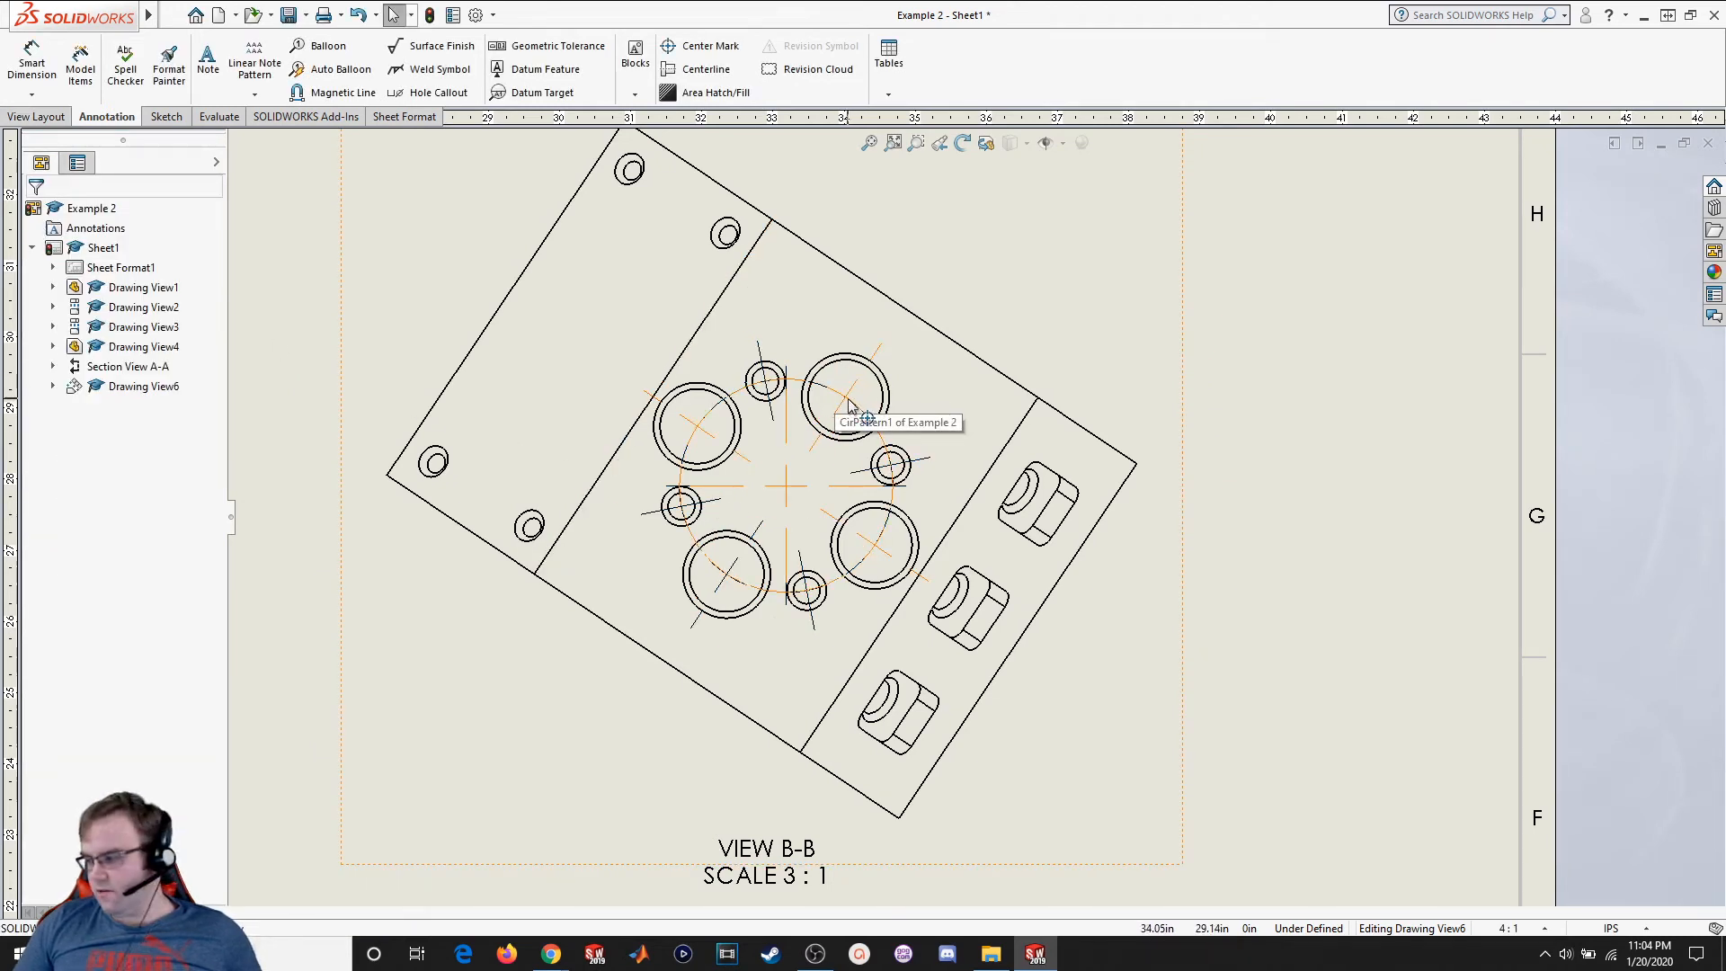
Add a radius dimension to View B-B's bolt circle, placed outside the upper-right edge, with "BCD" beneath it
click(32, 63)
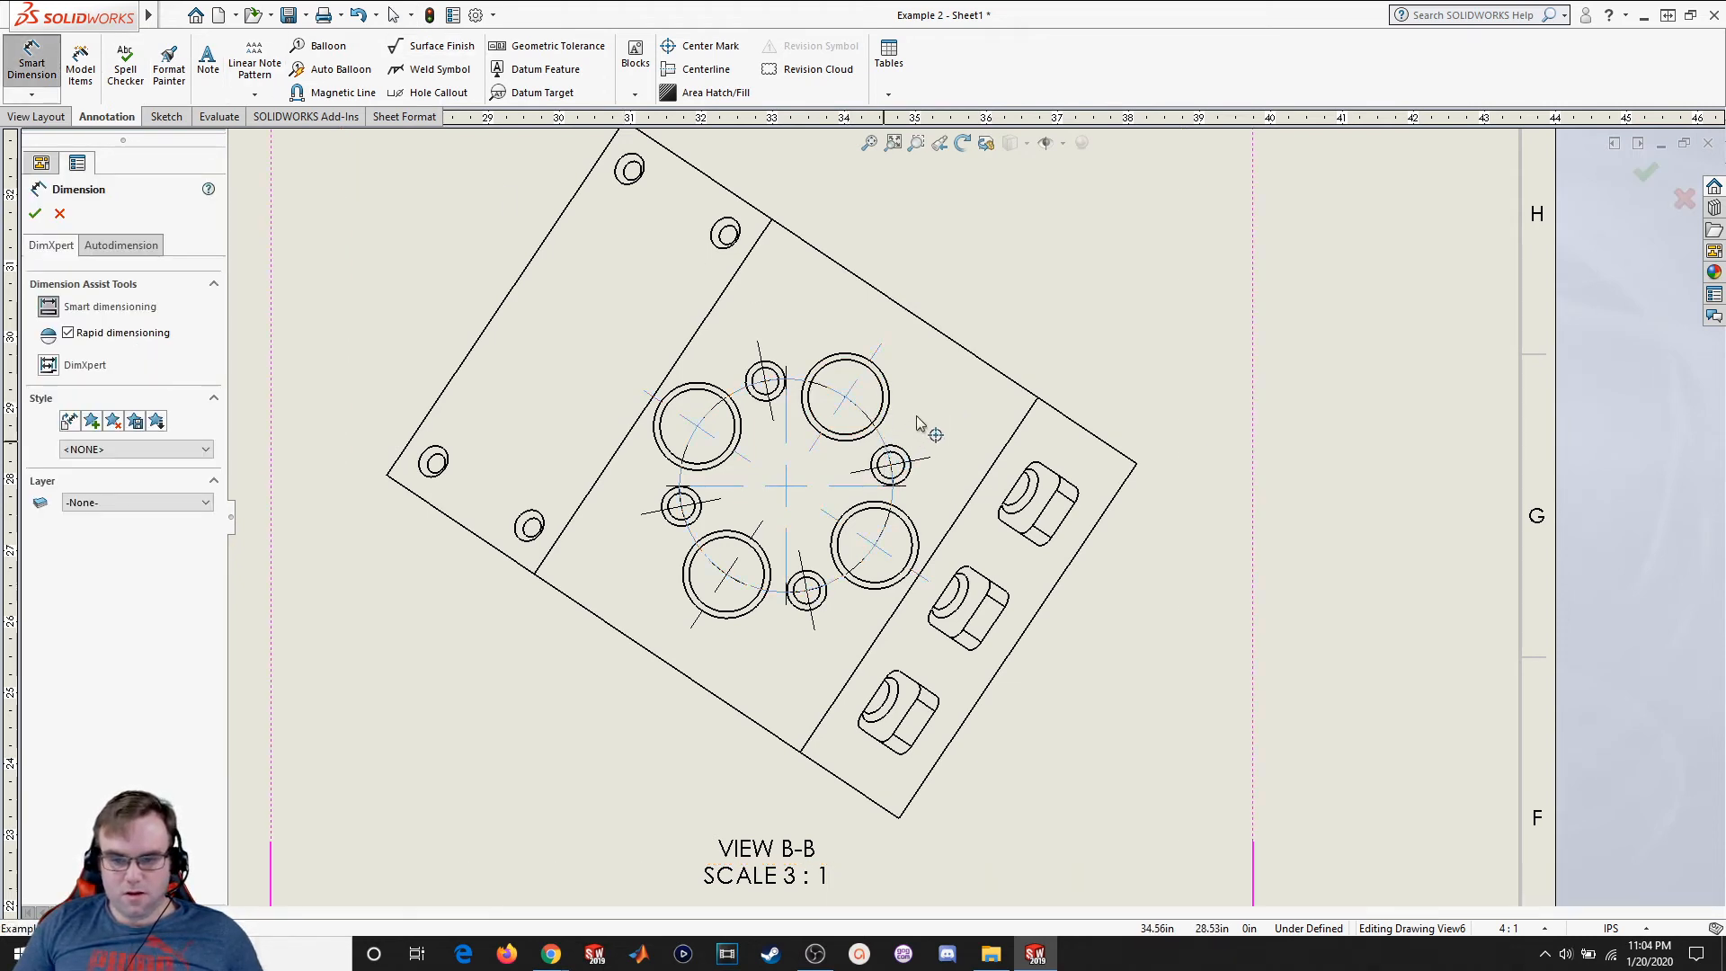
click(1094, 304)
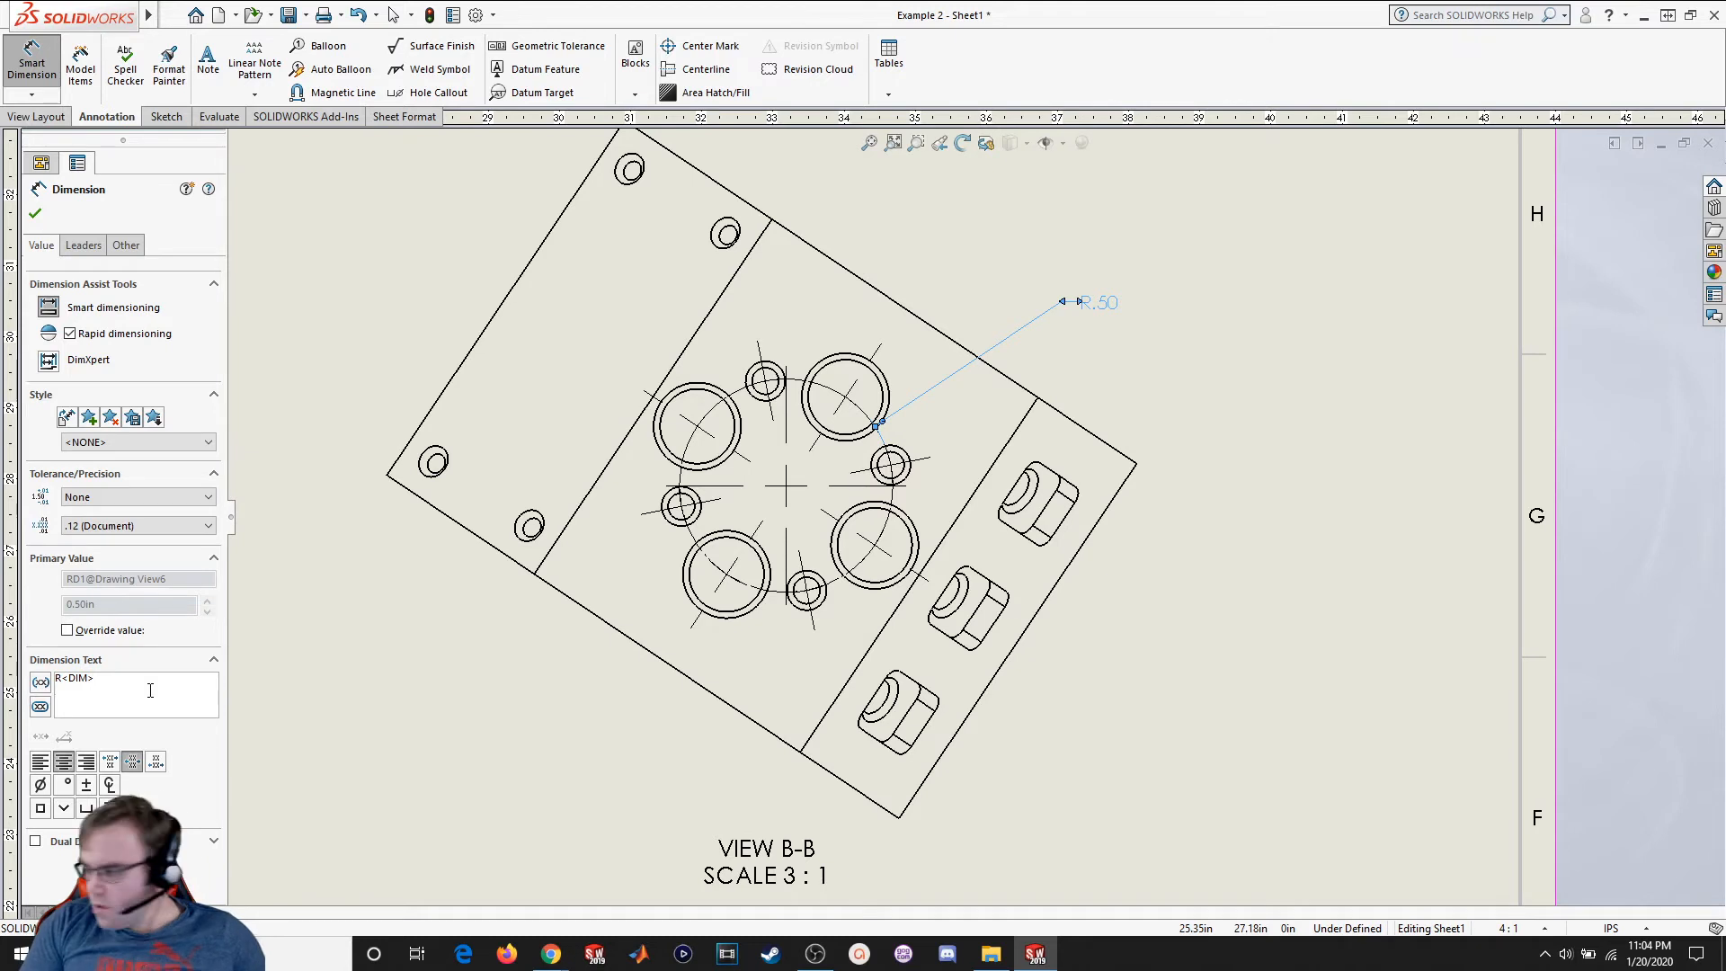
text(BCD)
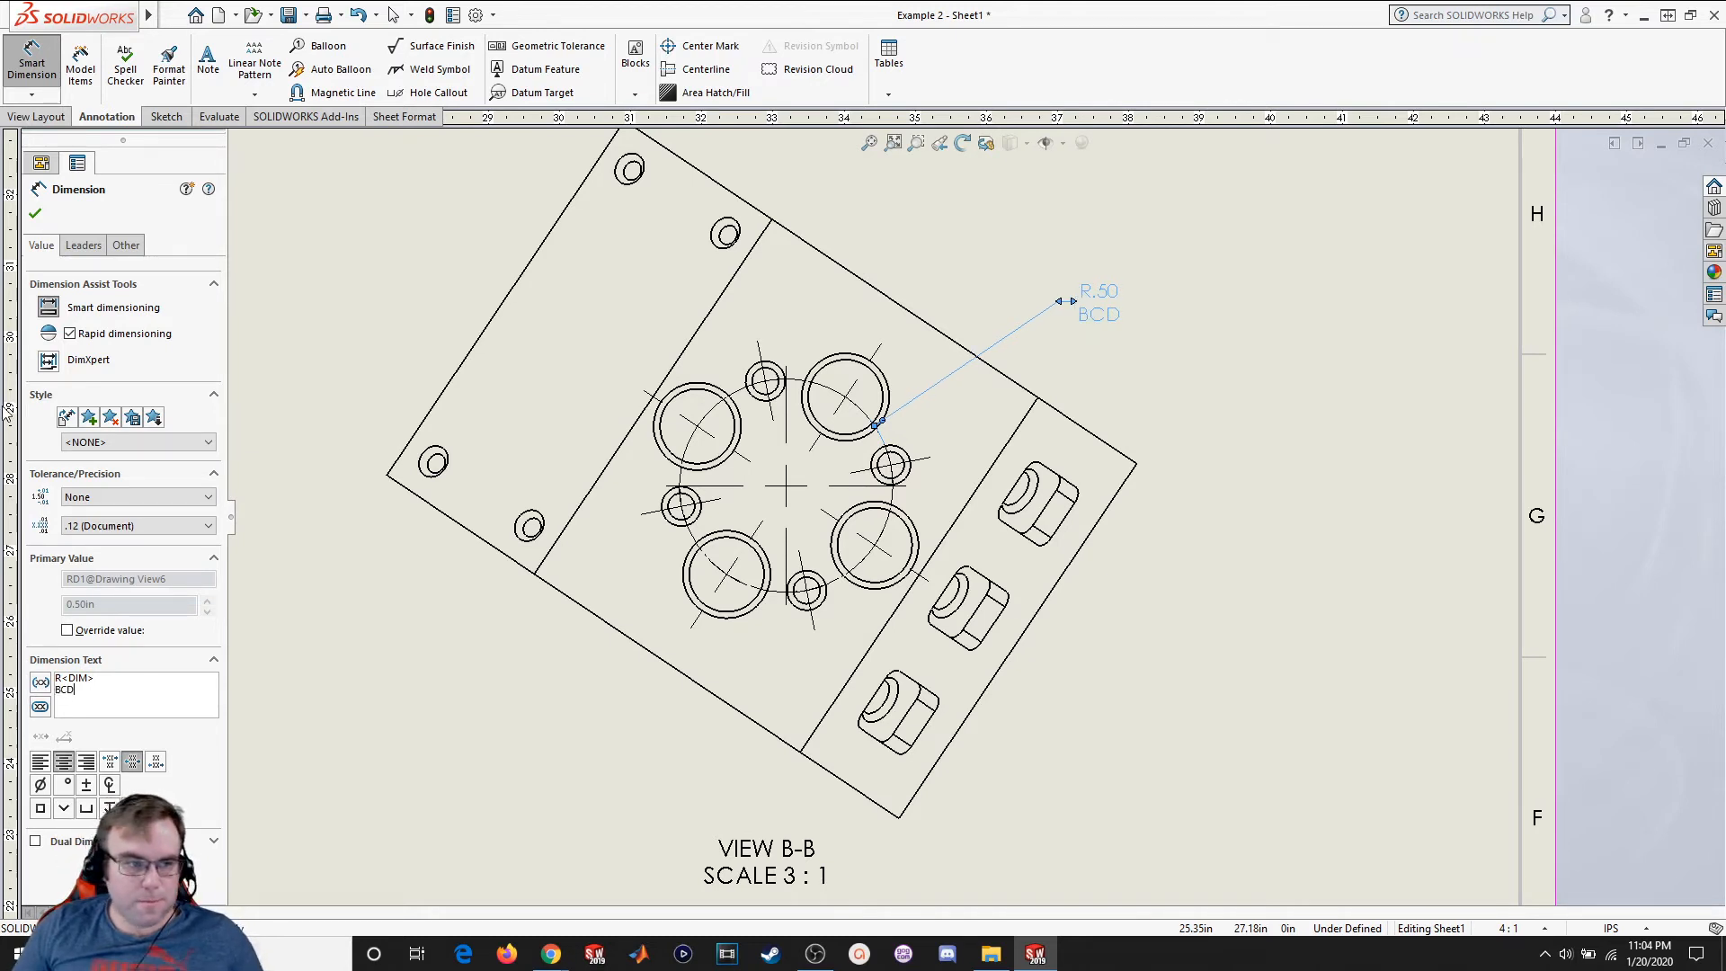
click(35, 214)
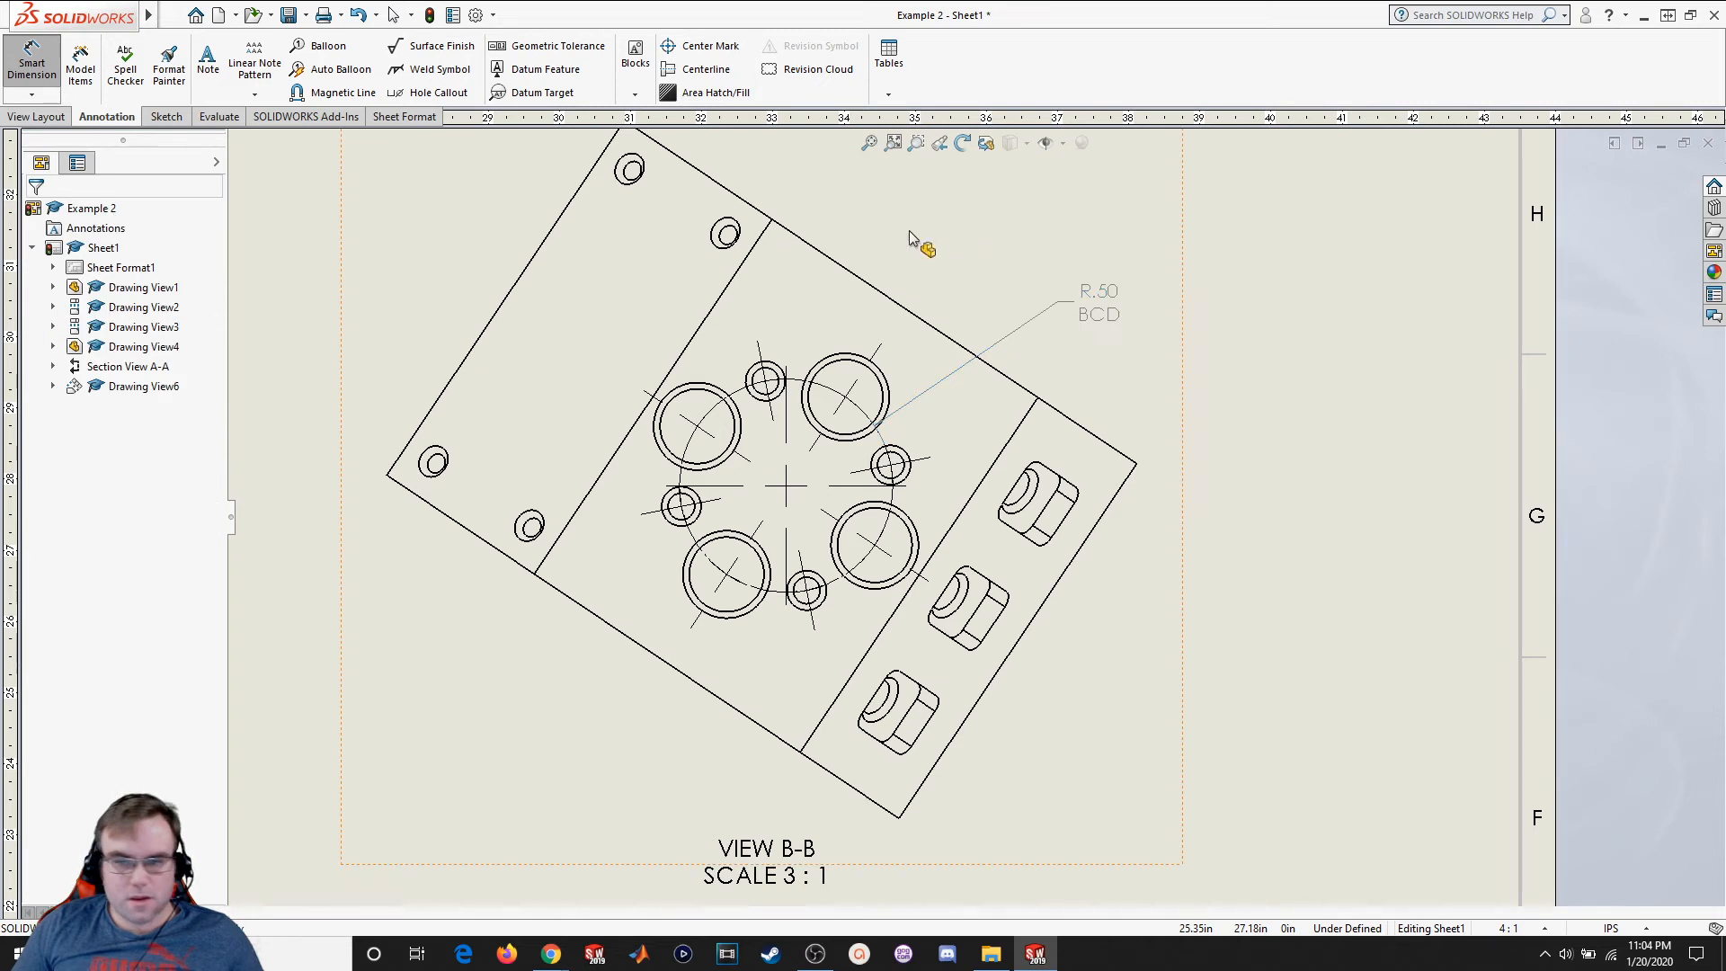
Display the bolt circle's radius dimension as a diameter
click(1104, 300)
right_click(1103, 300)
mouse_move(1174, 439)
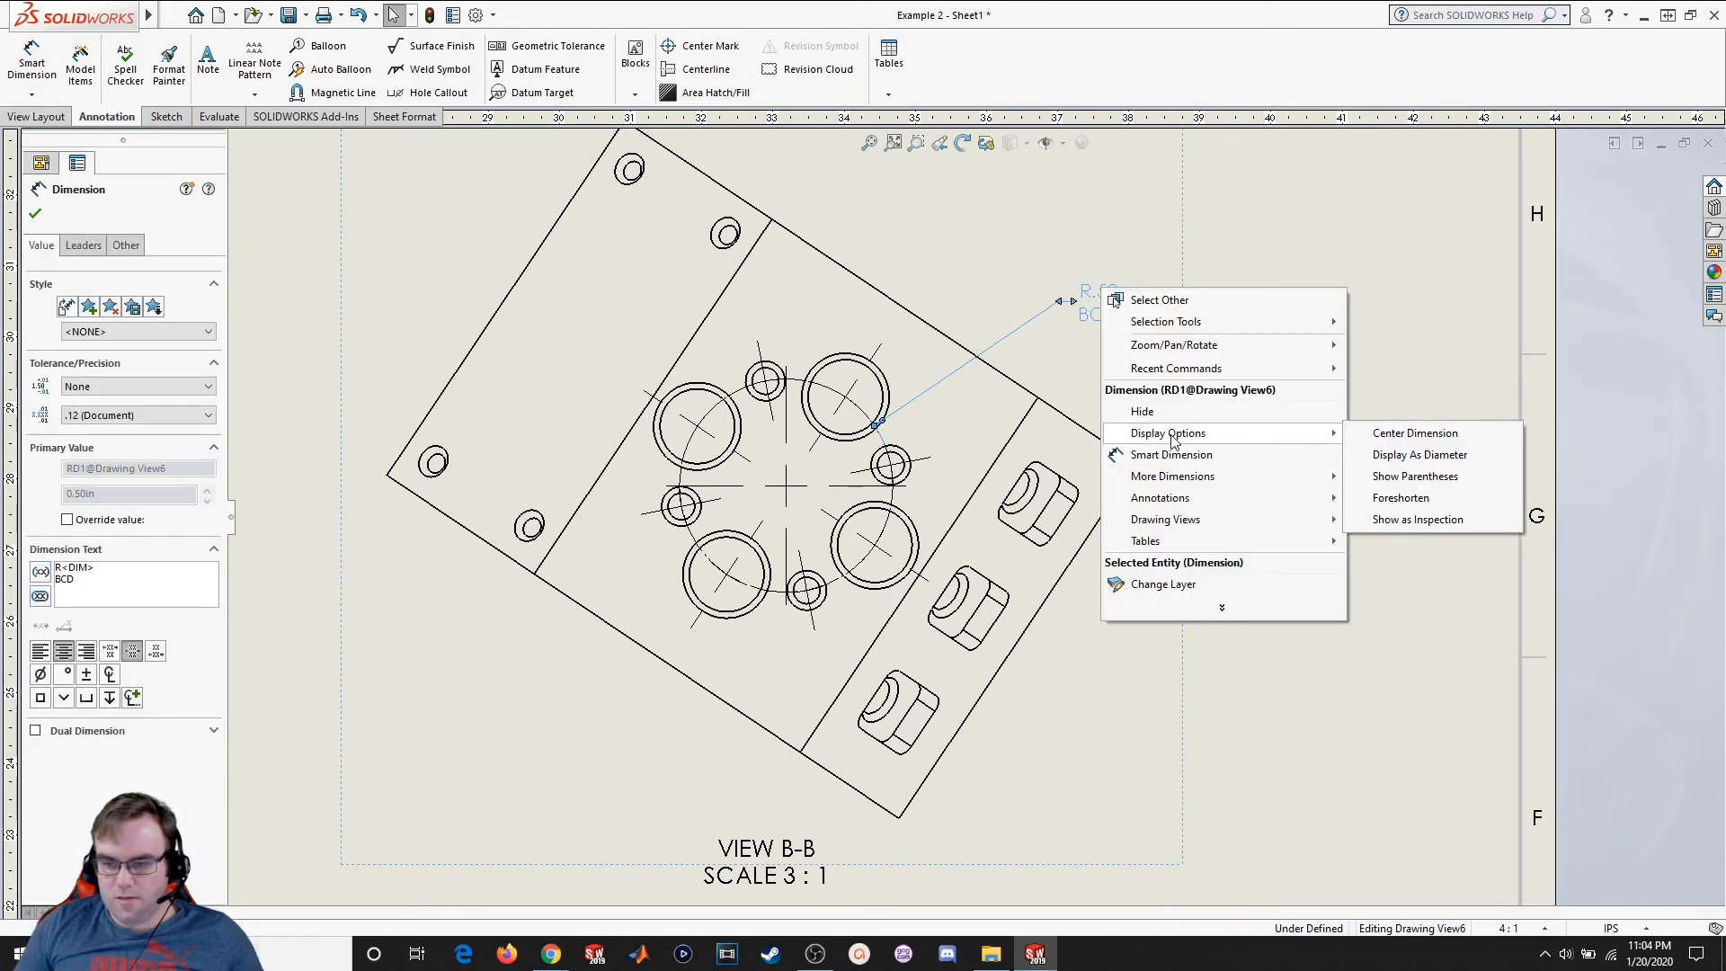
click(1449, 462)
click(36, 214)
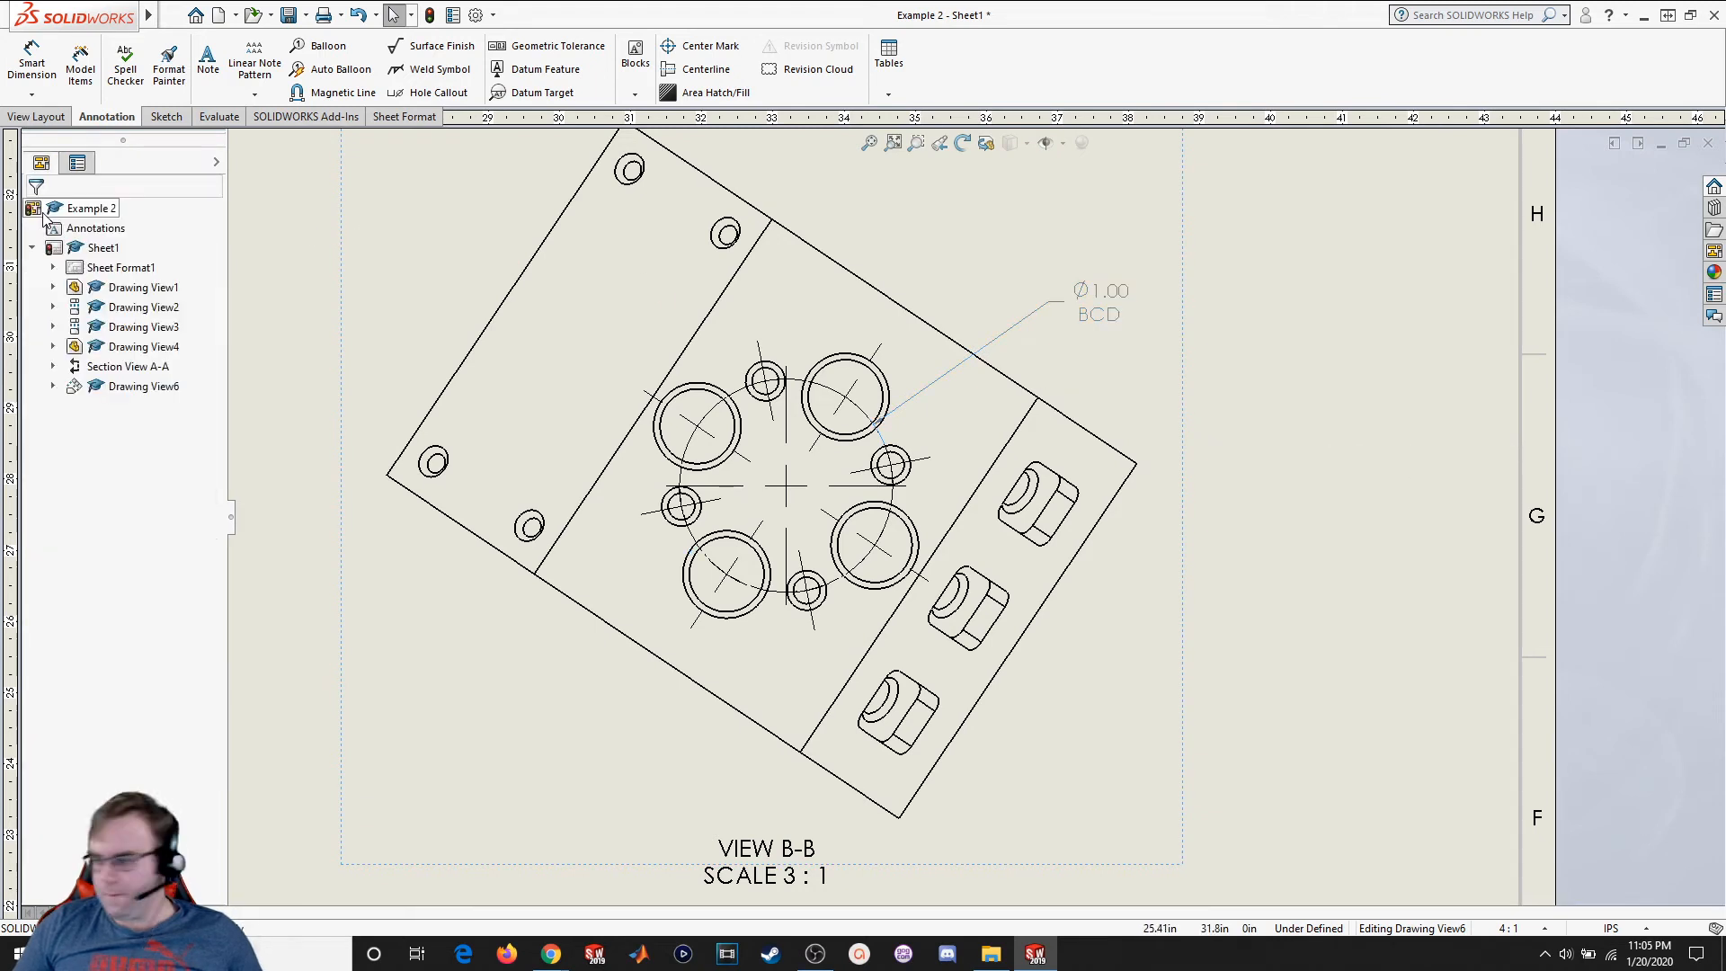
click(35, 63)
click(963, 347)
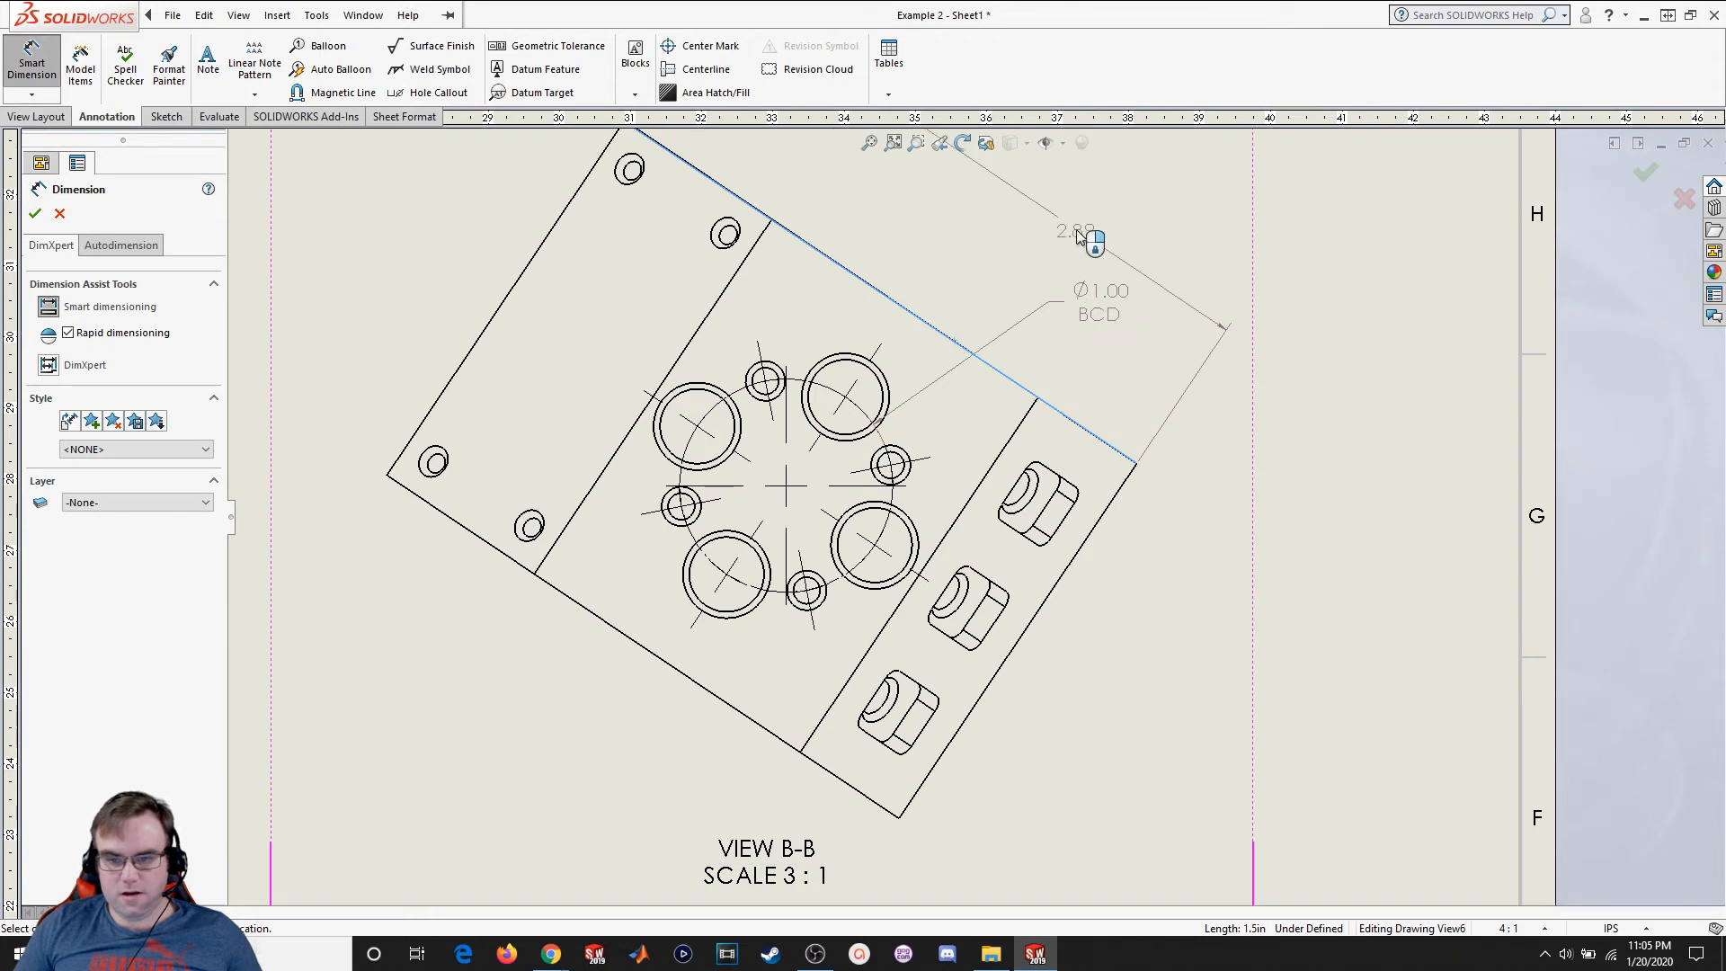
scroll(1079, 236, up, 3)
key(Escape)
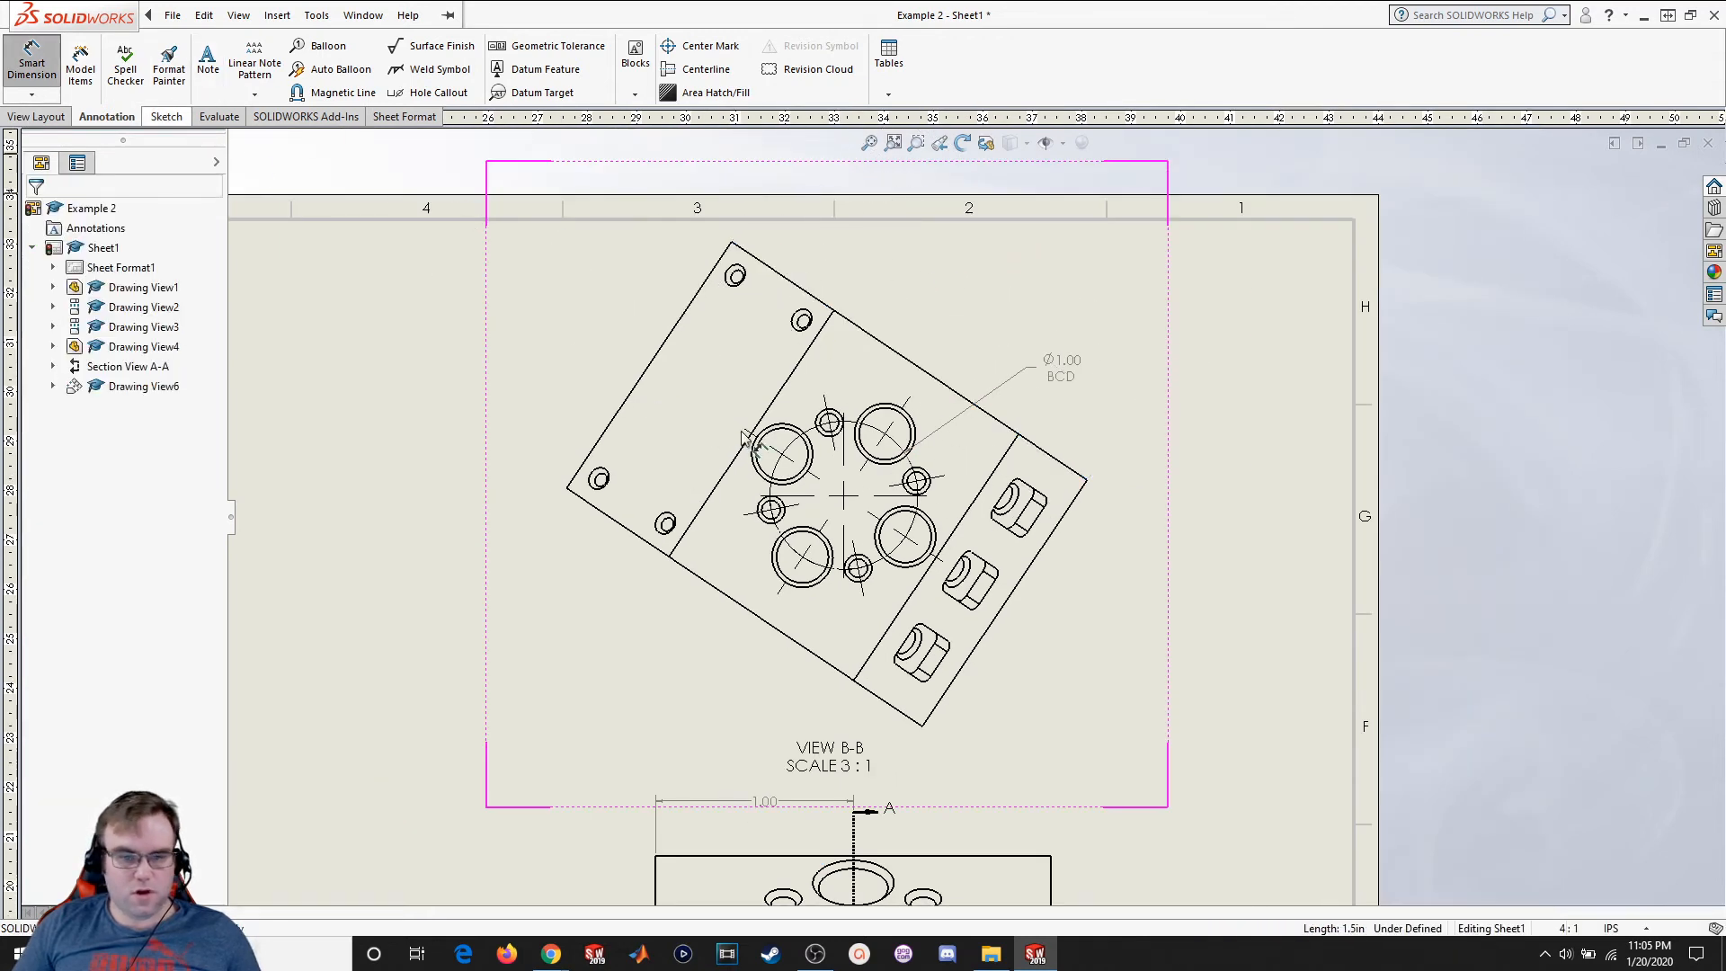
click(747, 438)
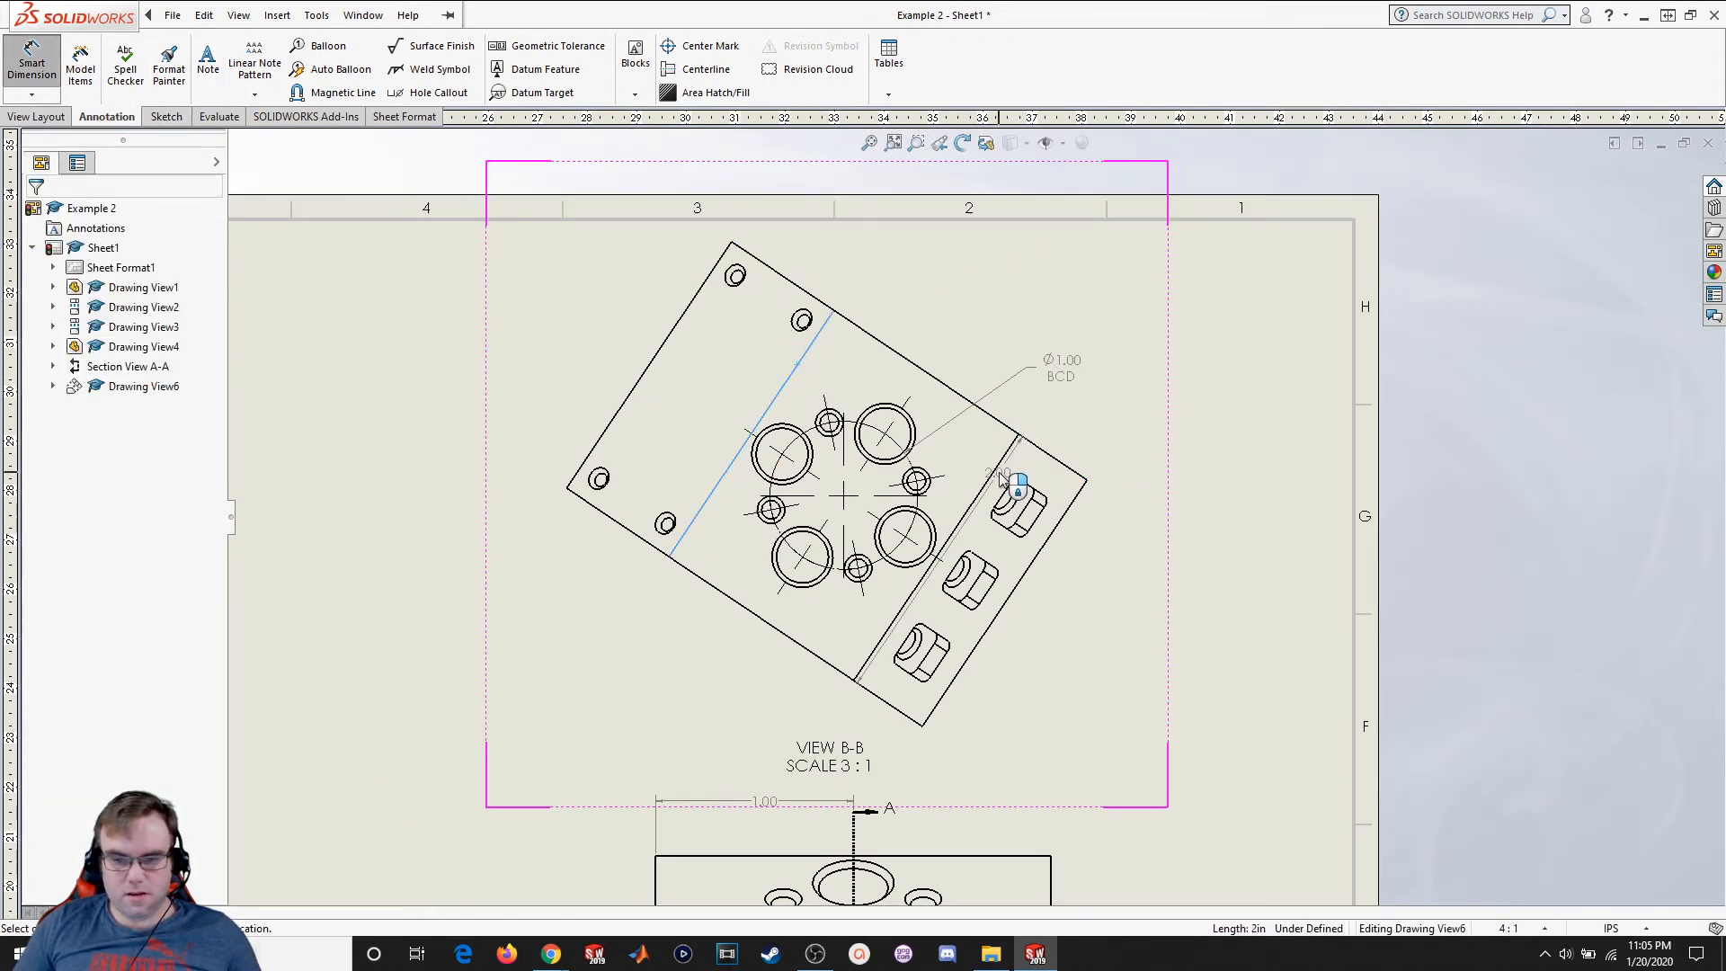
click(998, 476)
key(Escape)
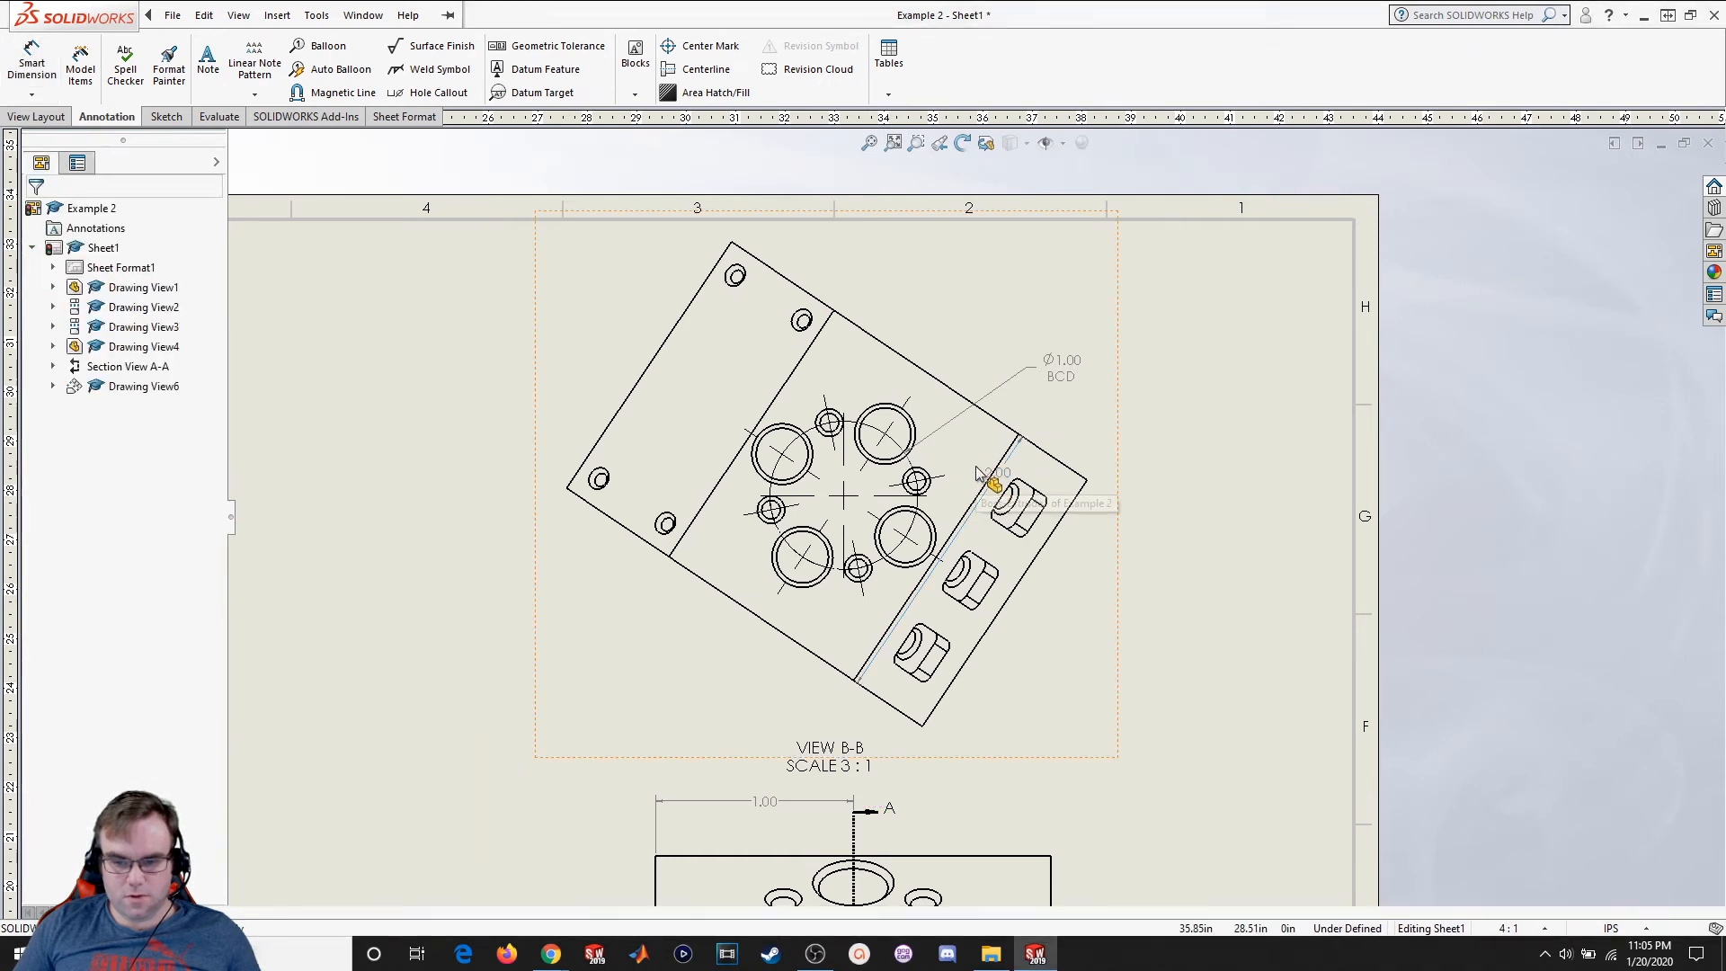
Dimension the distance between the angled face's two bend edges in View B-B, placed outside the upper-right edge
click(44, 62)
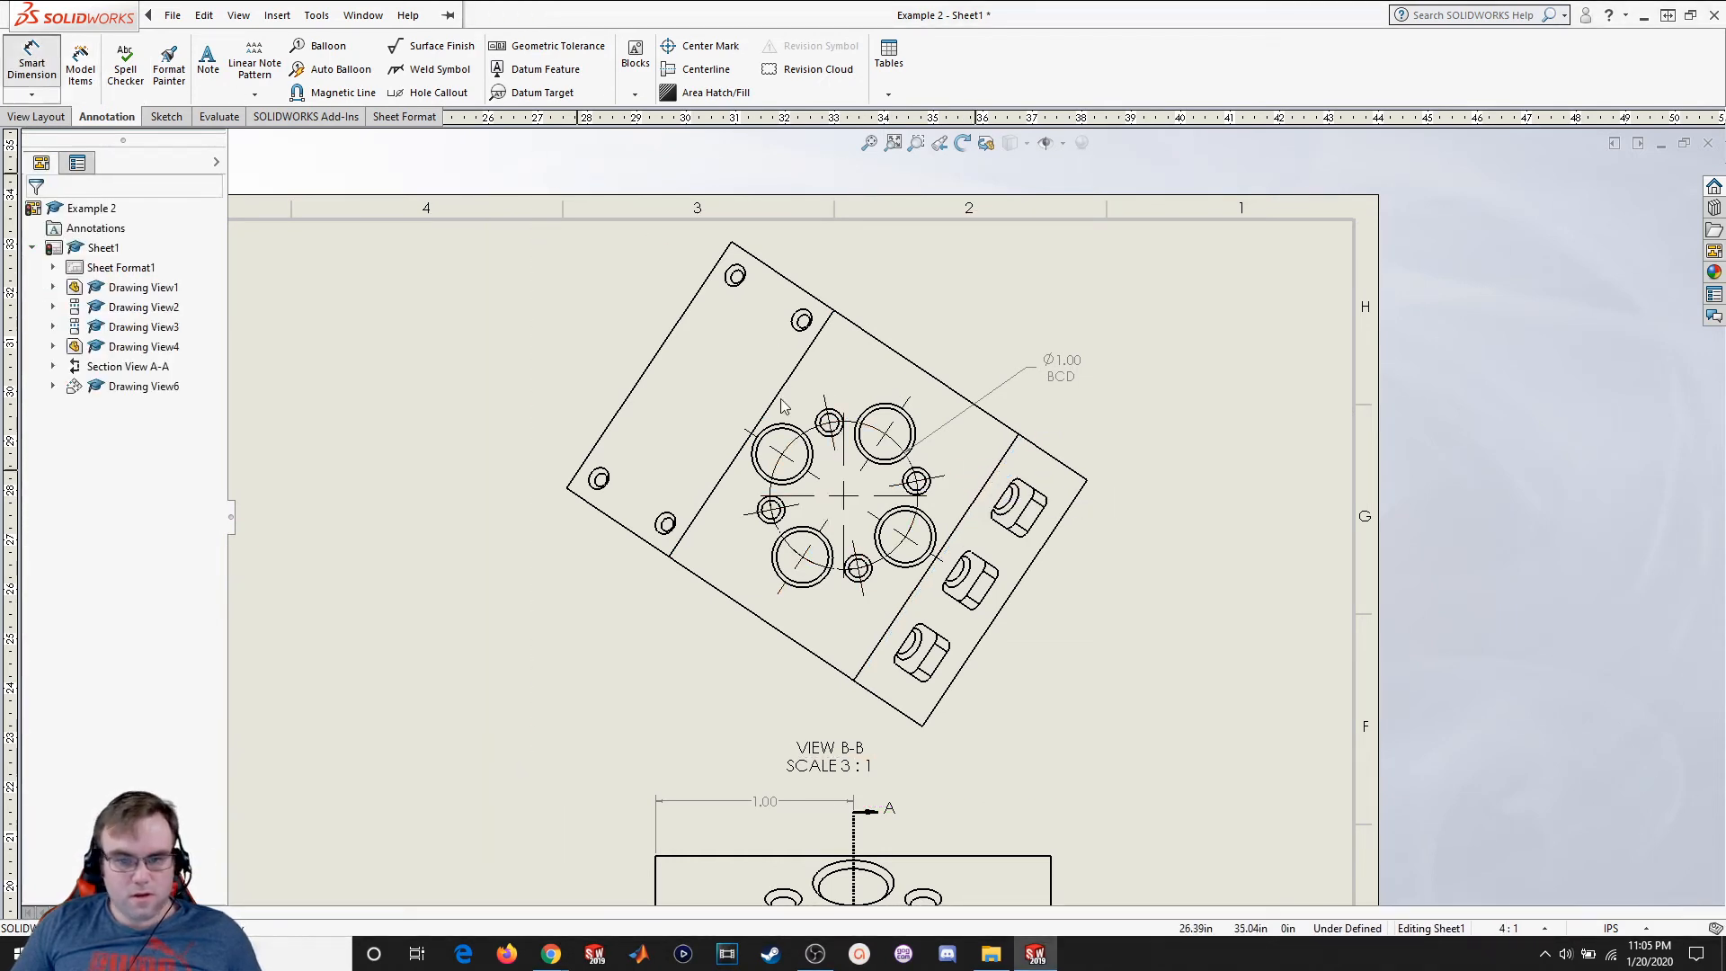
click(788, 379)
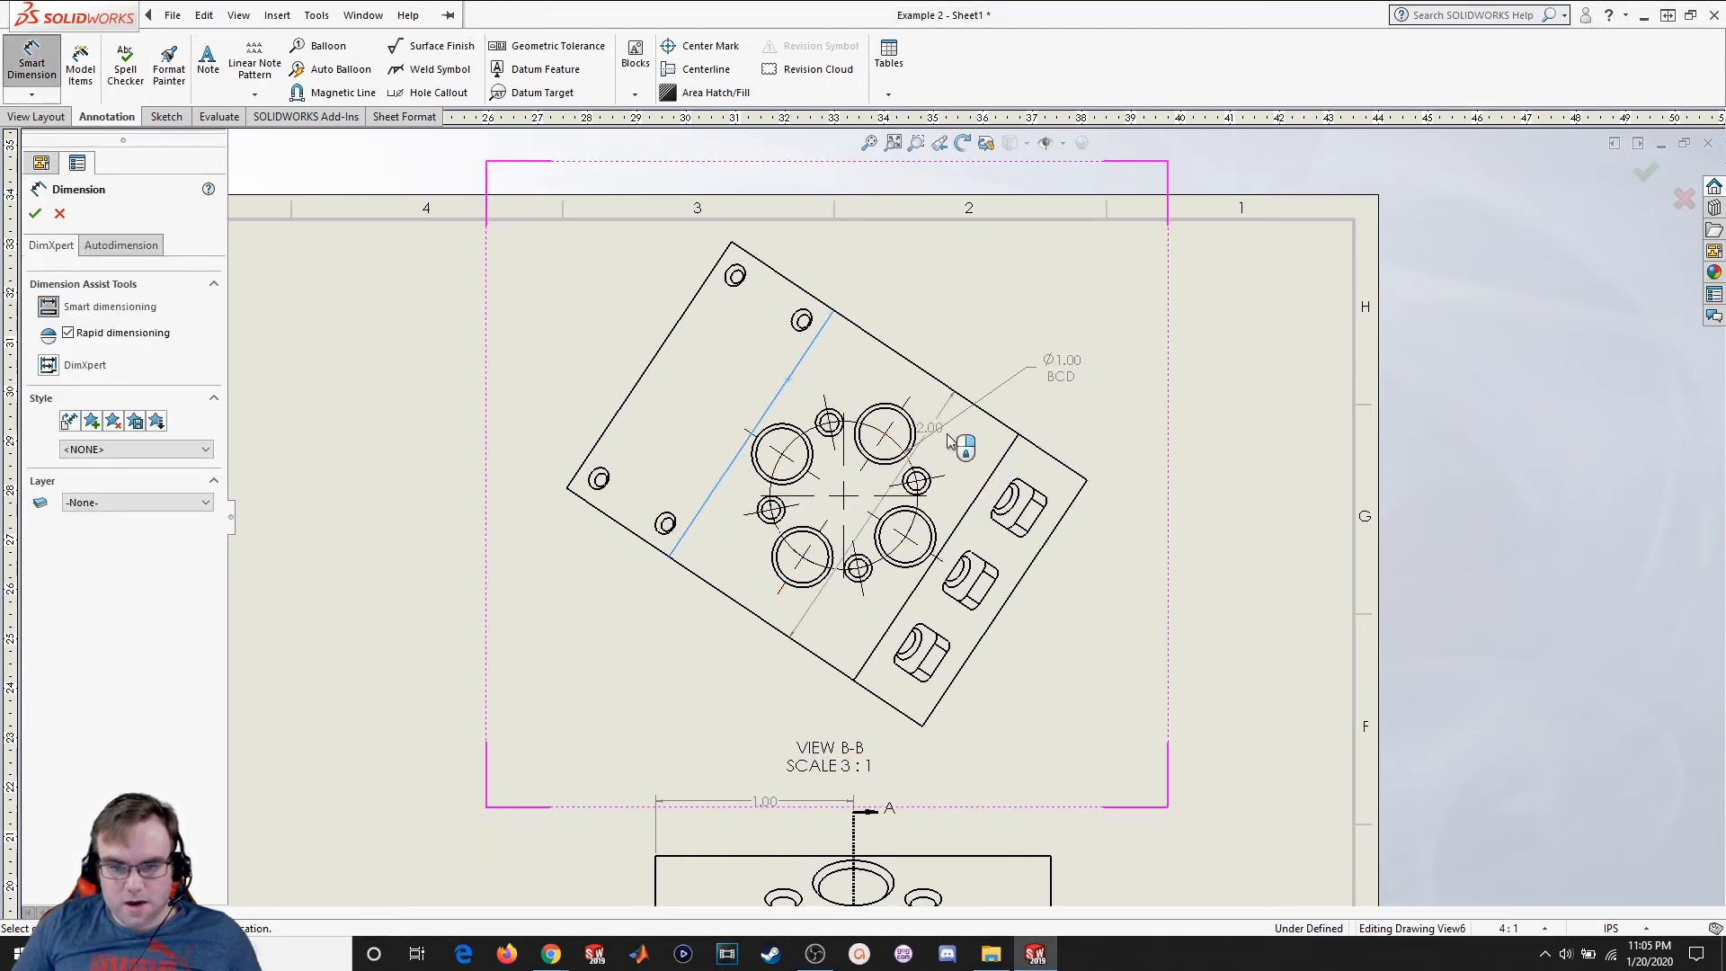
click(997, 479)
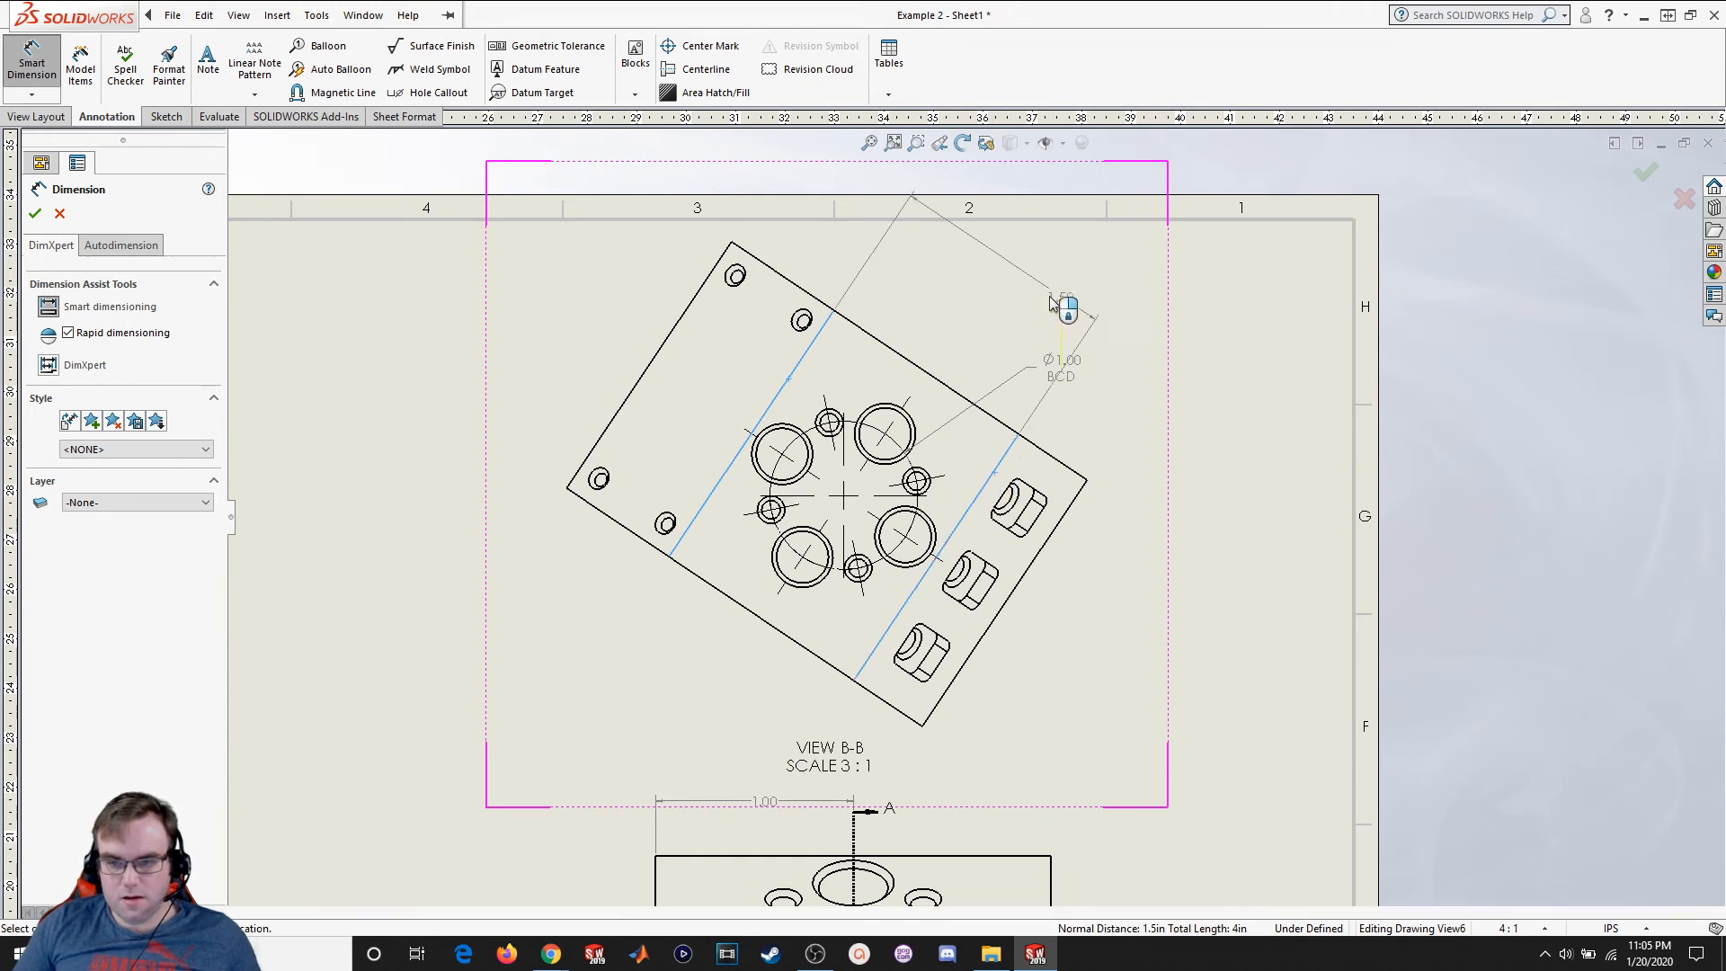
click(1022, 325)
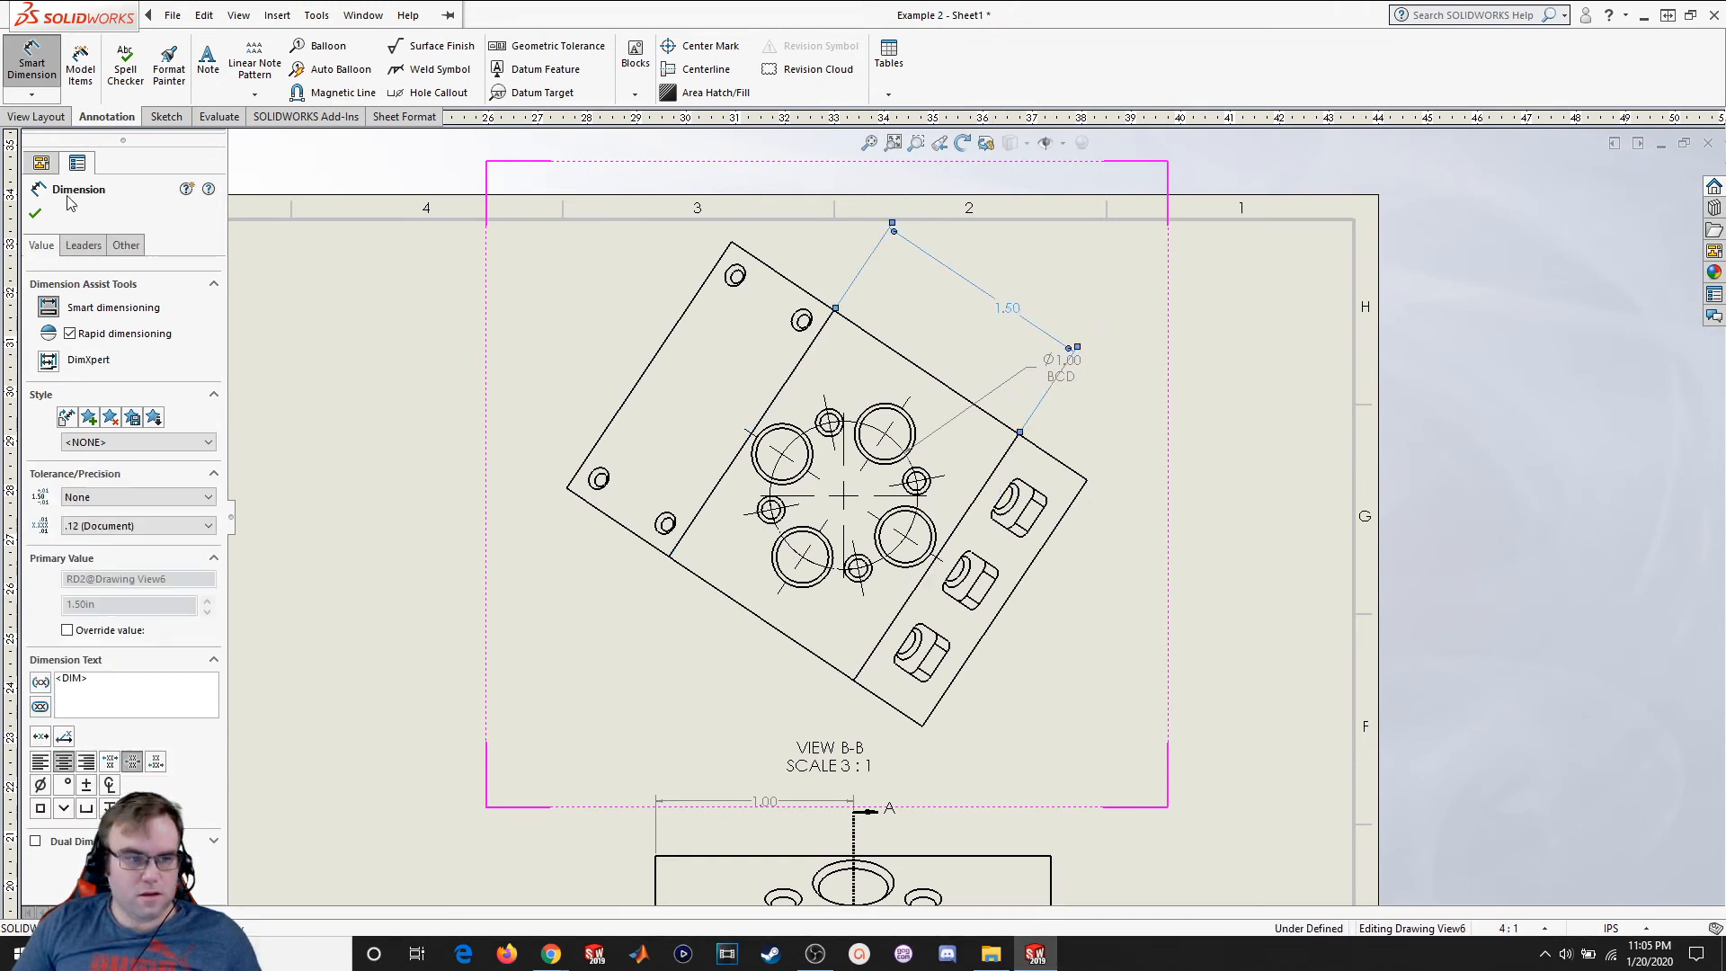
Reposition the bolt circle's diameter dimension closer to the hole pattern, inside the upper-right edge dimension of View B-B
click(38, 214)
drag(1048, 366, 984, 376)
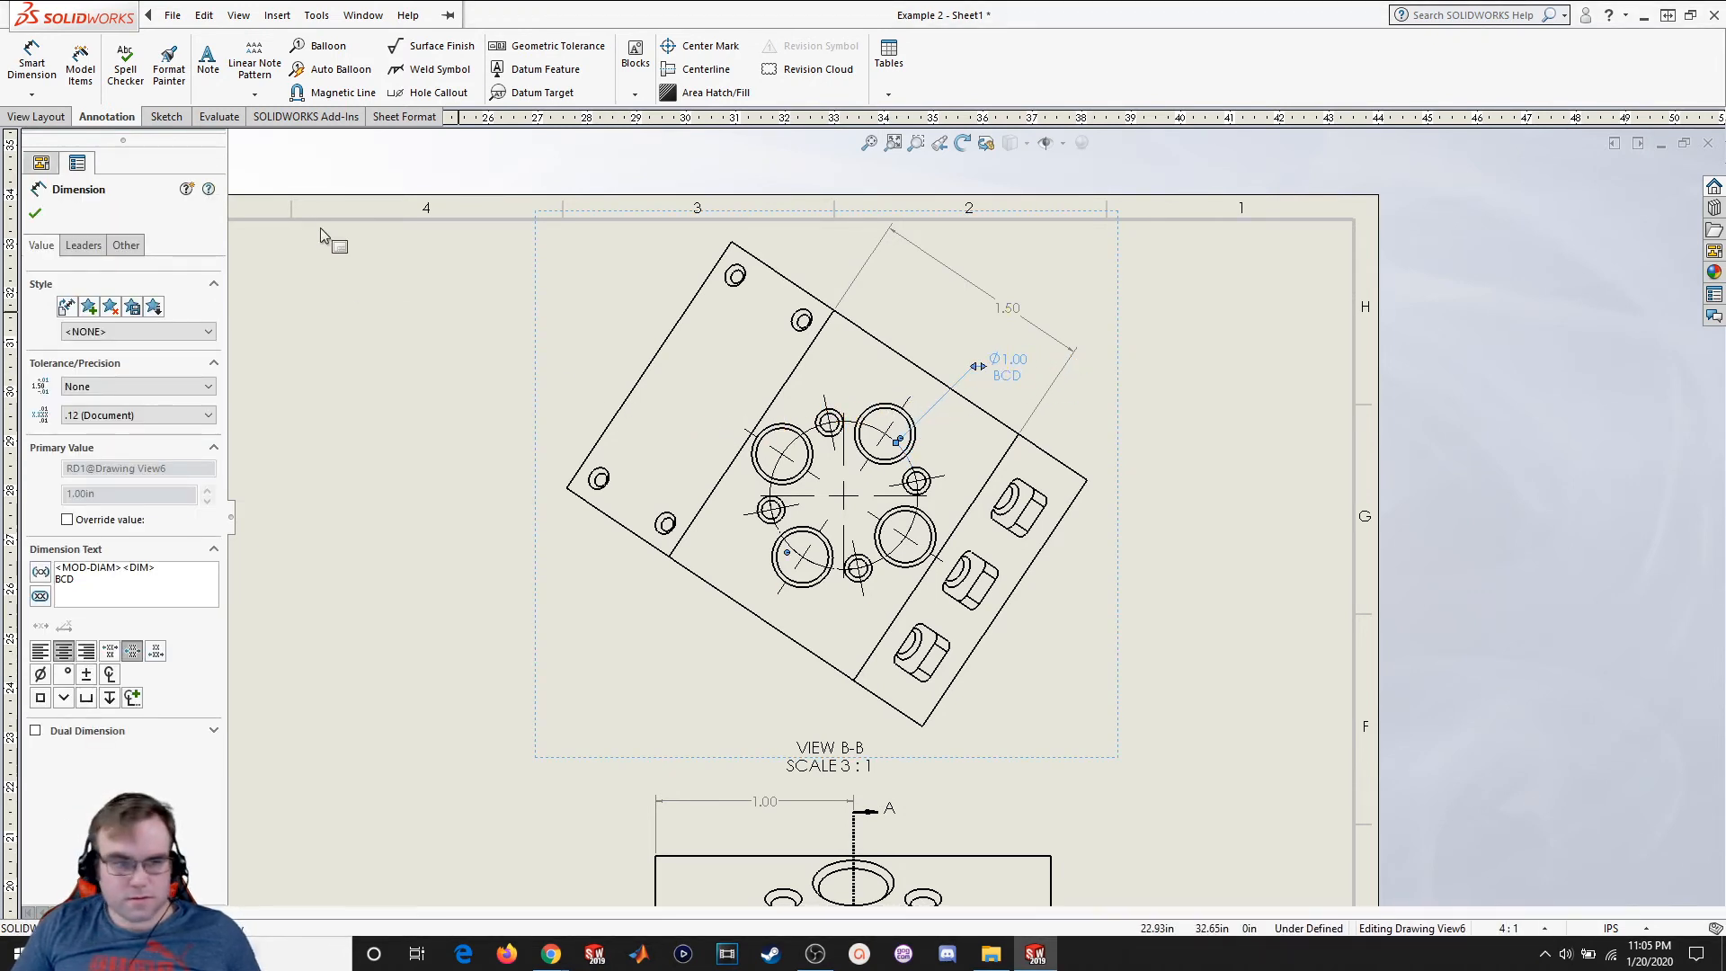
Add a hole callout to the upper-left large hole of View B-B's pattern, placed outside the upper-left edge
click(427, 97)
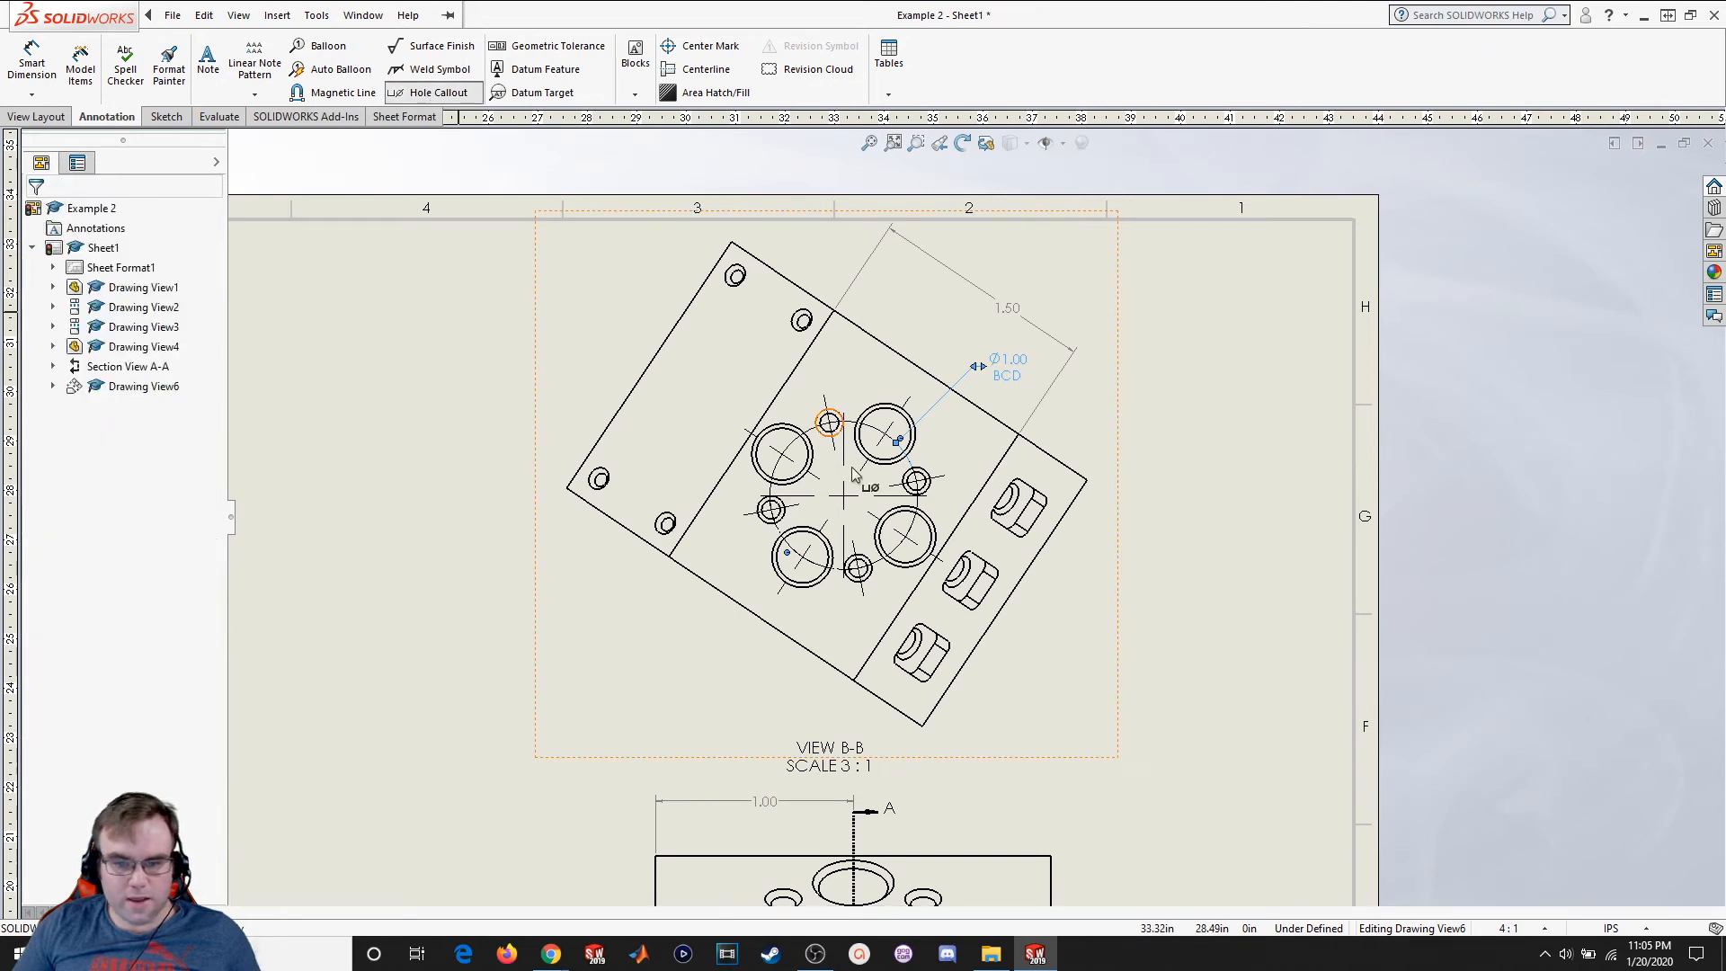
click(788, 437)
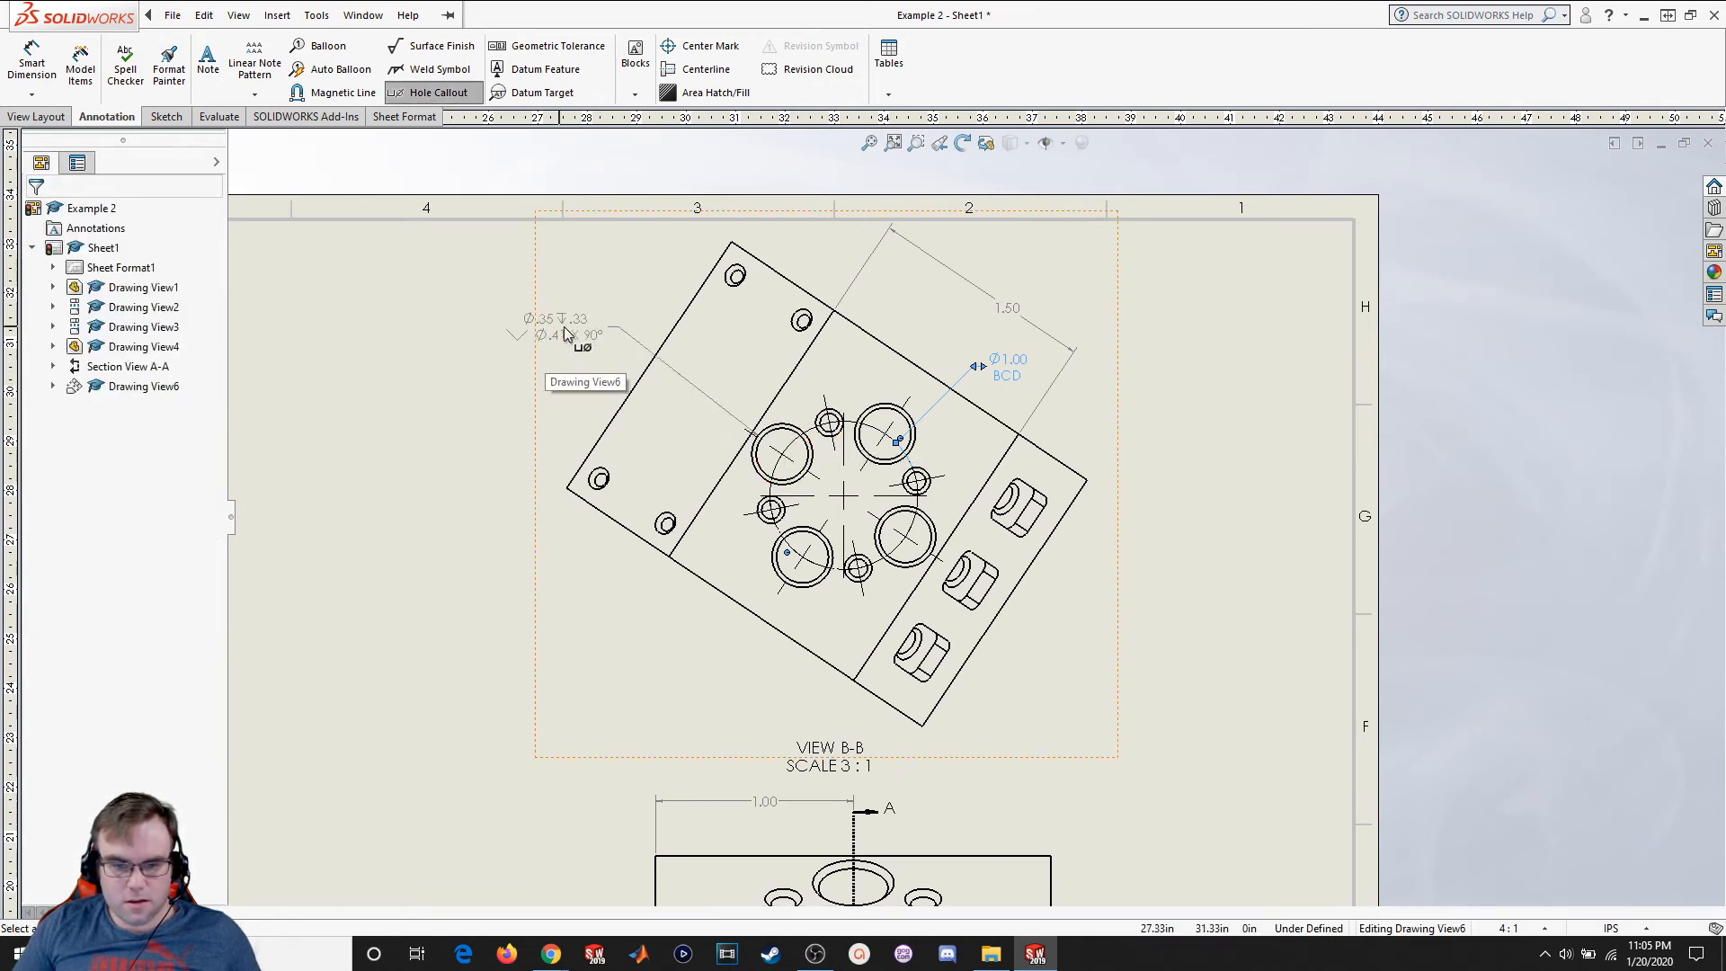
click(569, 334)
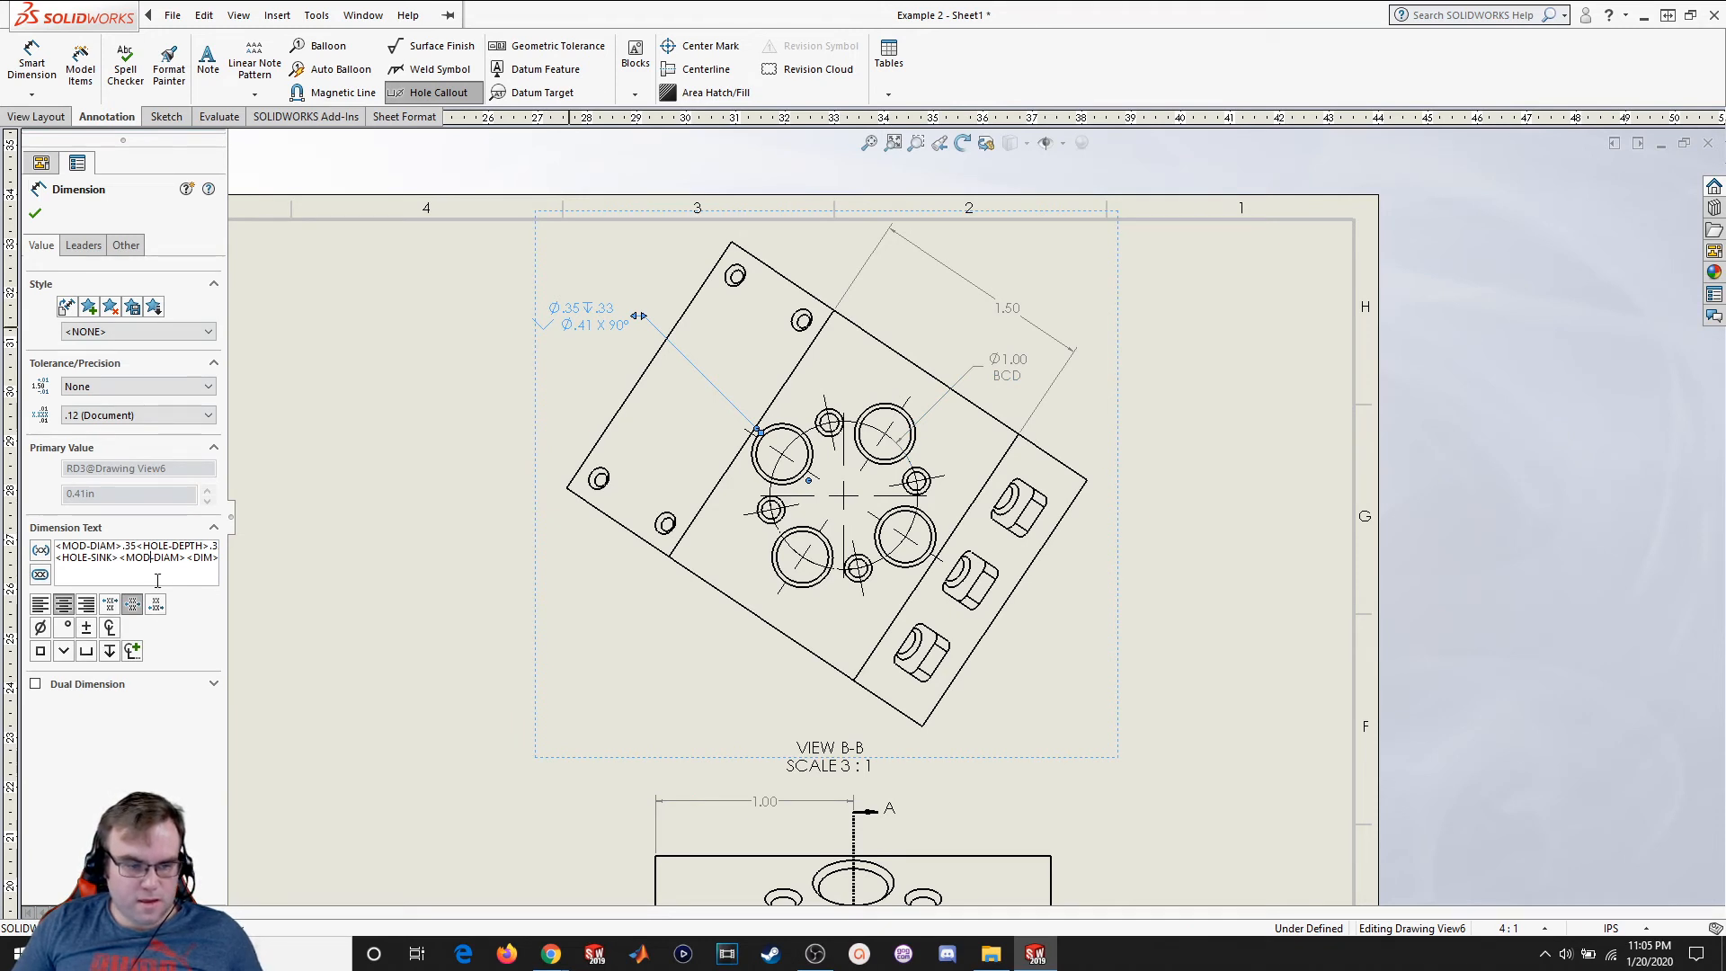
Add "4x" on a new line beneath the large hole's callout in View B-B
key(Right)
key(Right)
key(Right)
key(Right)
key(Right)
key(Right)
key(Right)
key(Right)
key(Right)
key(Right)
key(Right)
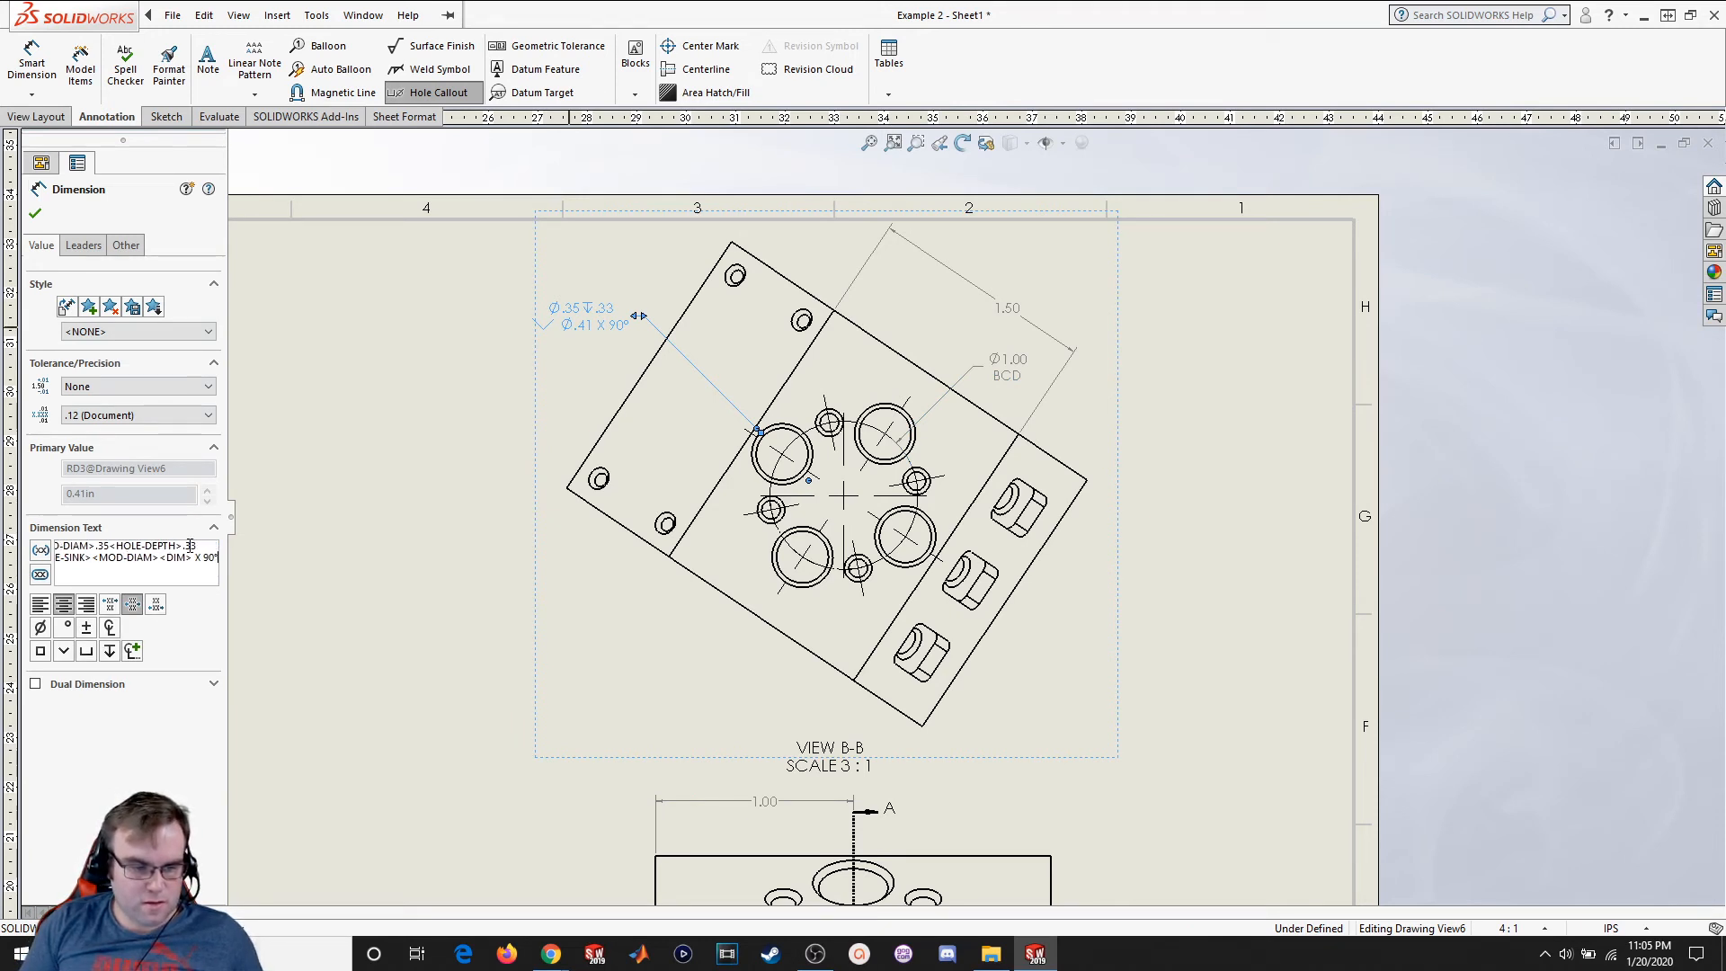
key(Return)
text(4x)
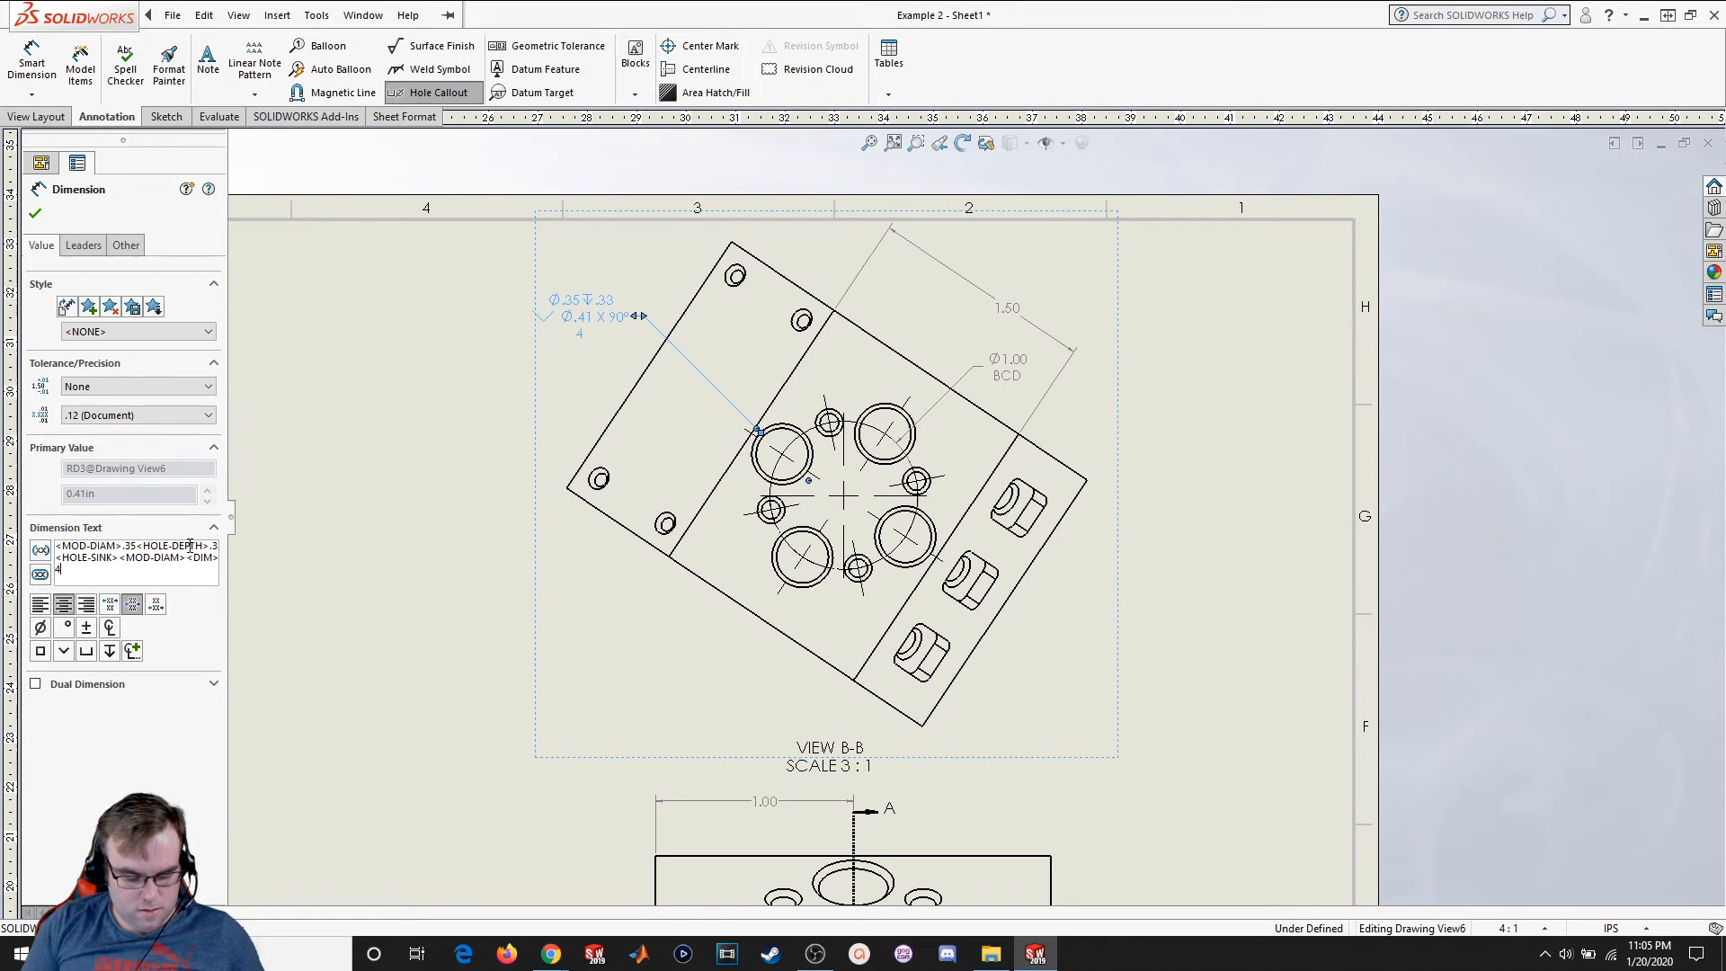
click(35, 216)
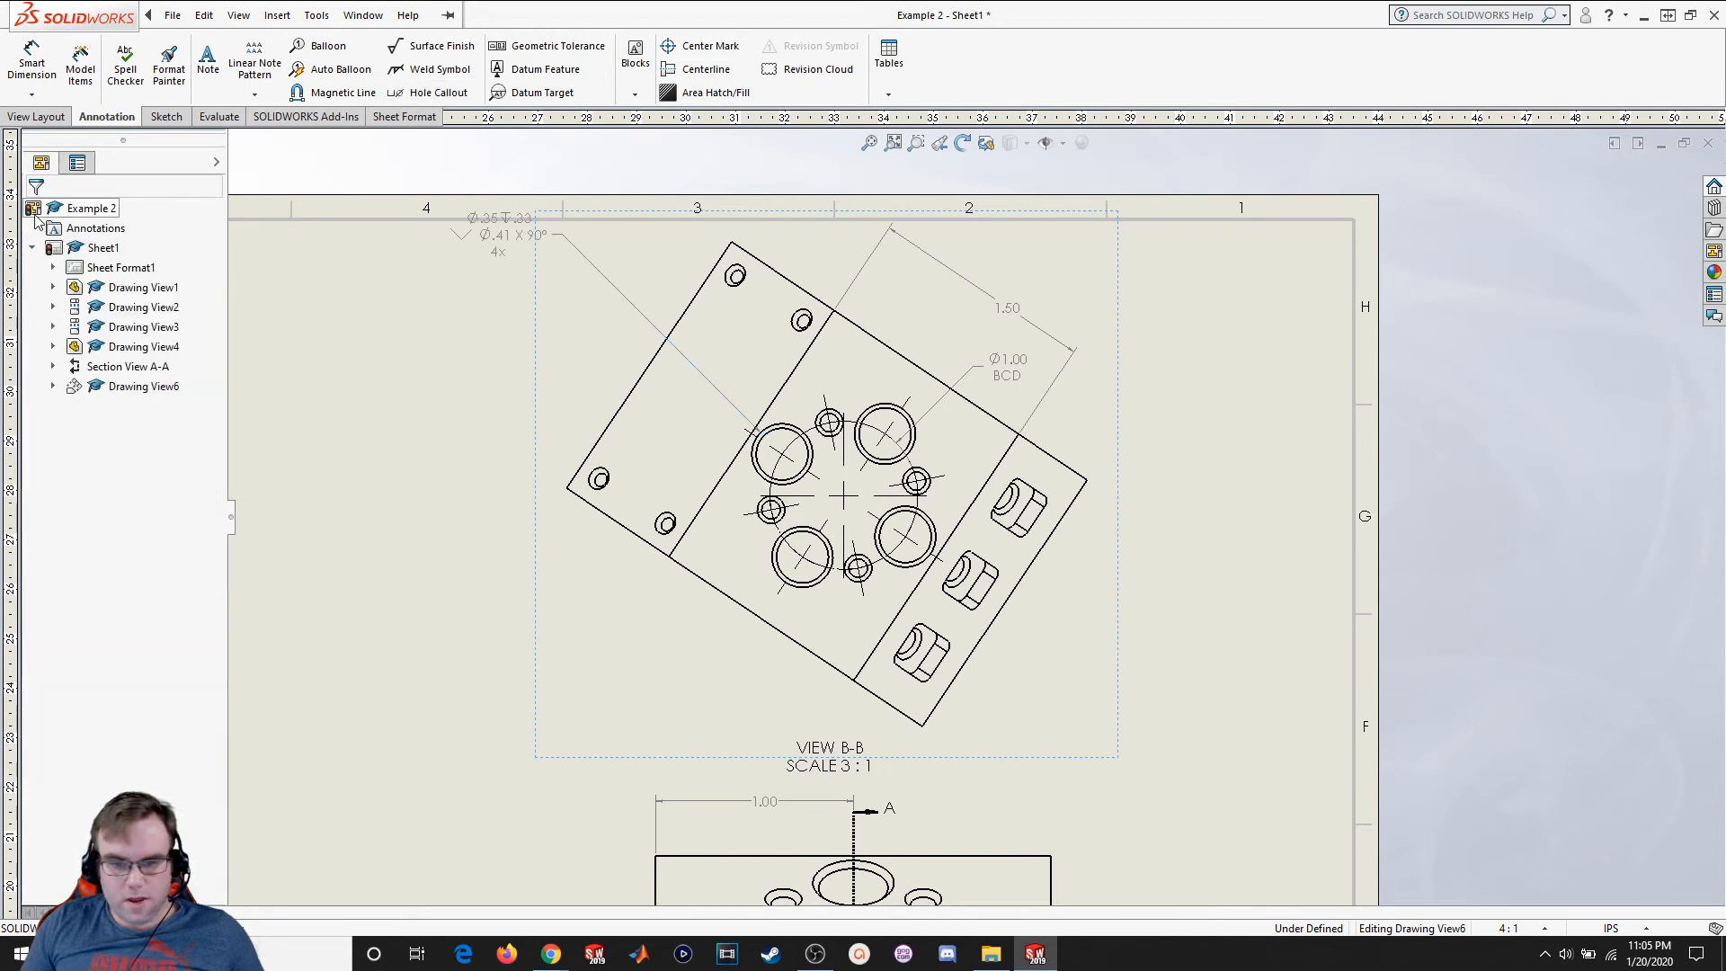
click(278, 15)
key(Escape)
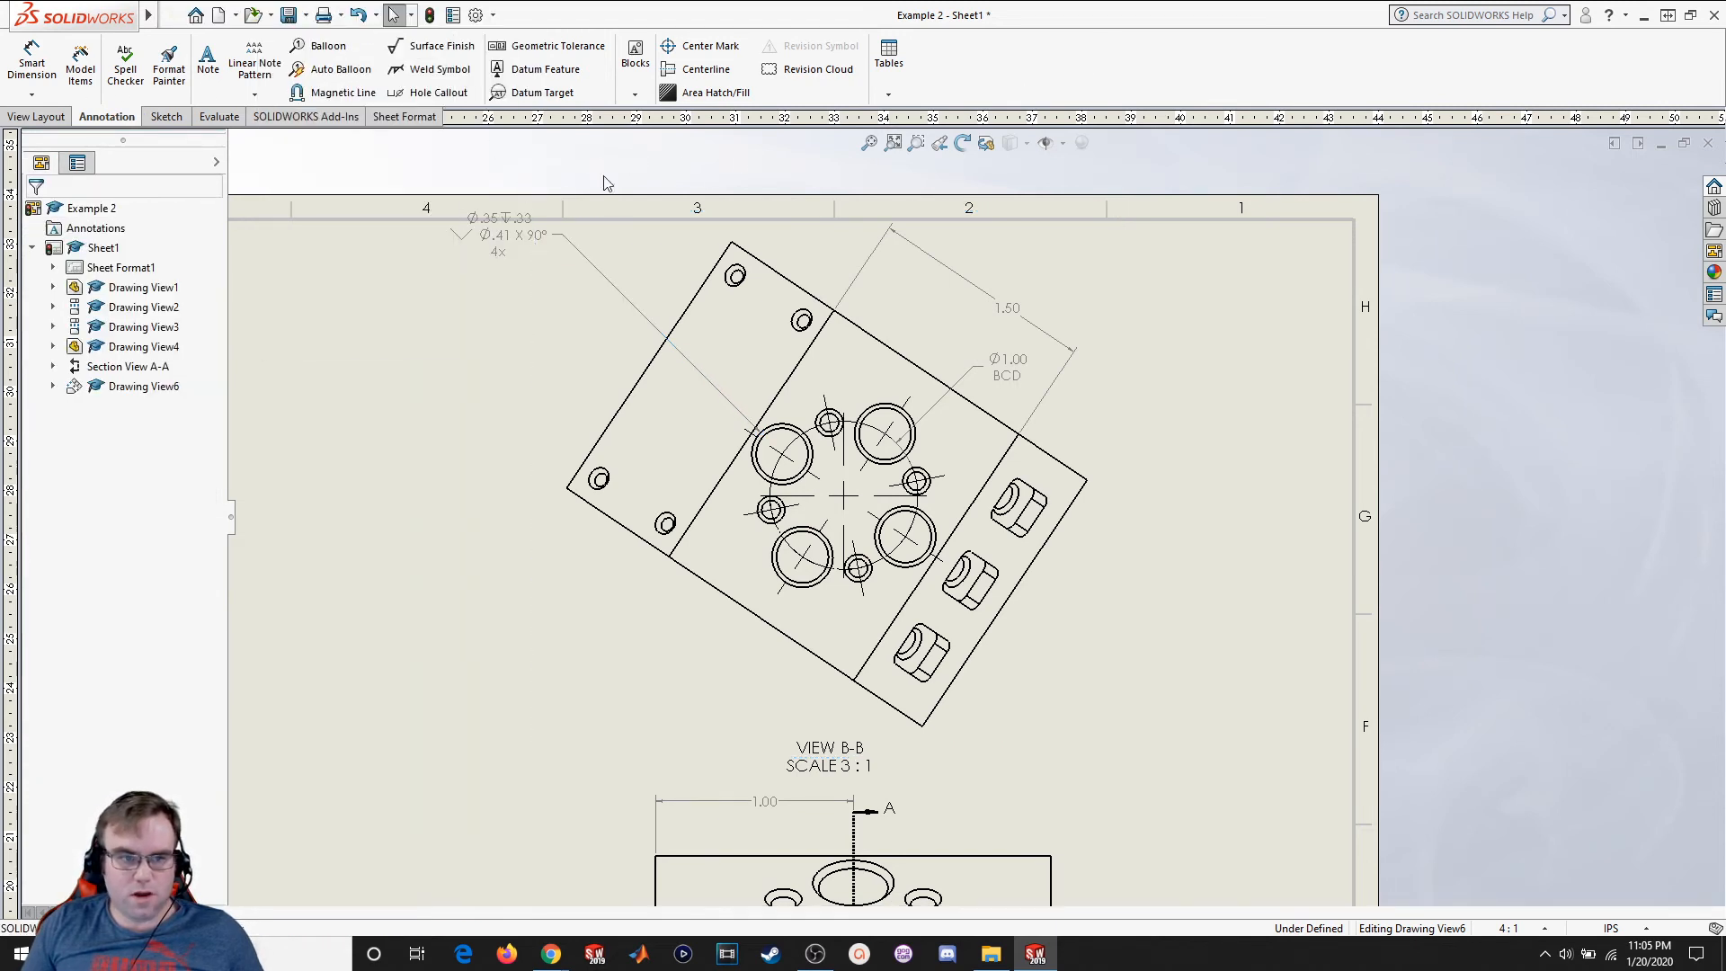
Add a hole callout to the left small hole of View B-B's pattern, placed outside the lower-left edge
click(430, 92)
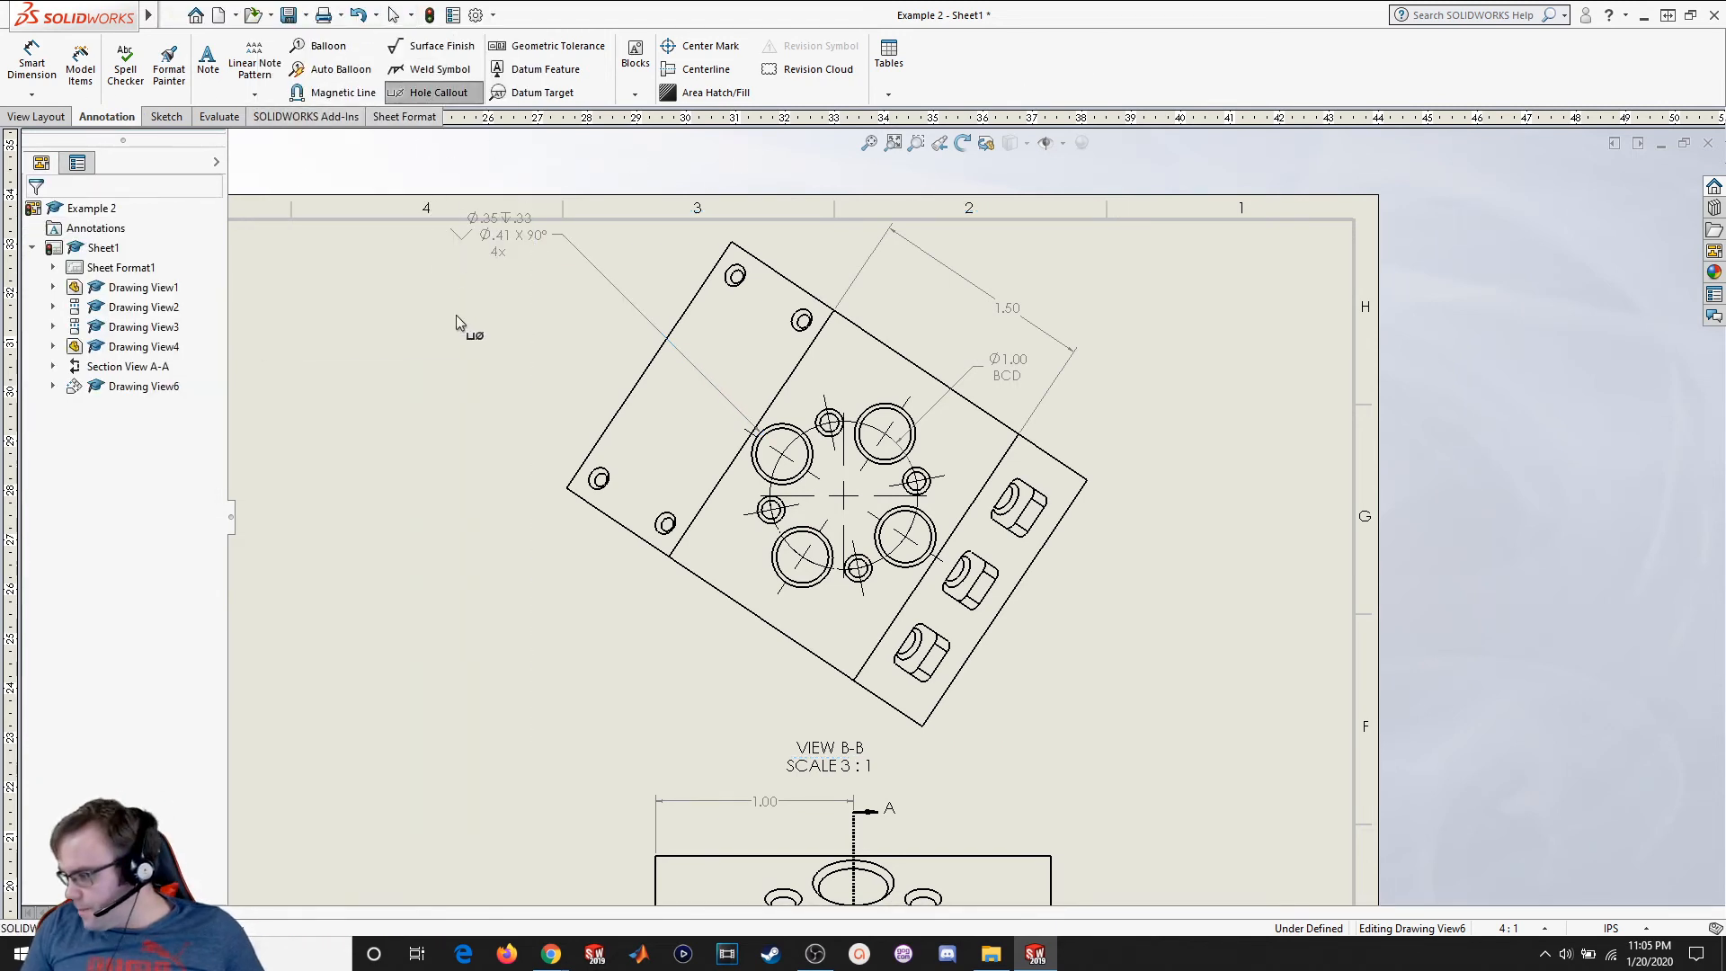
click(763, 523)
click(603, 635)
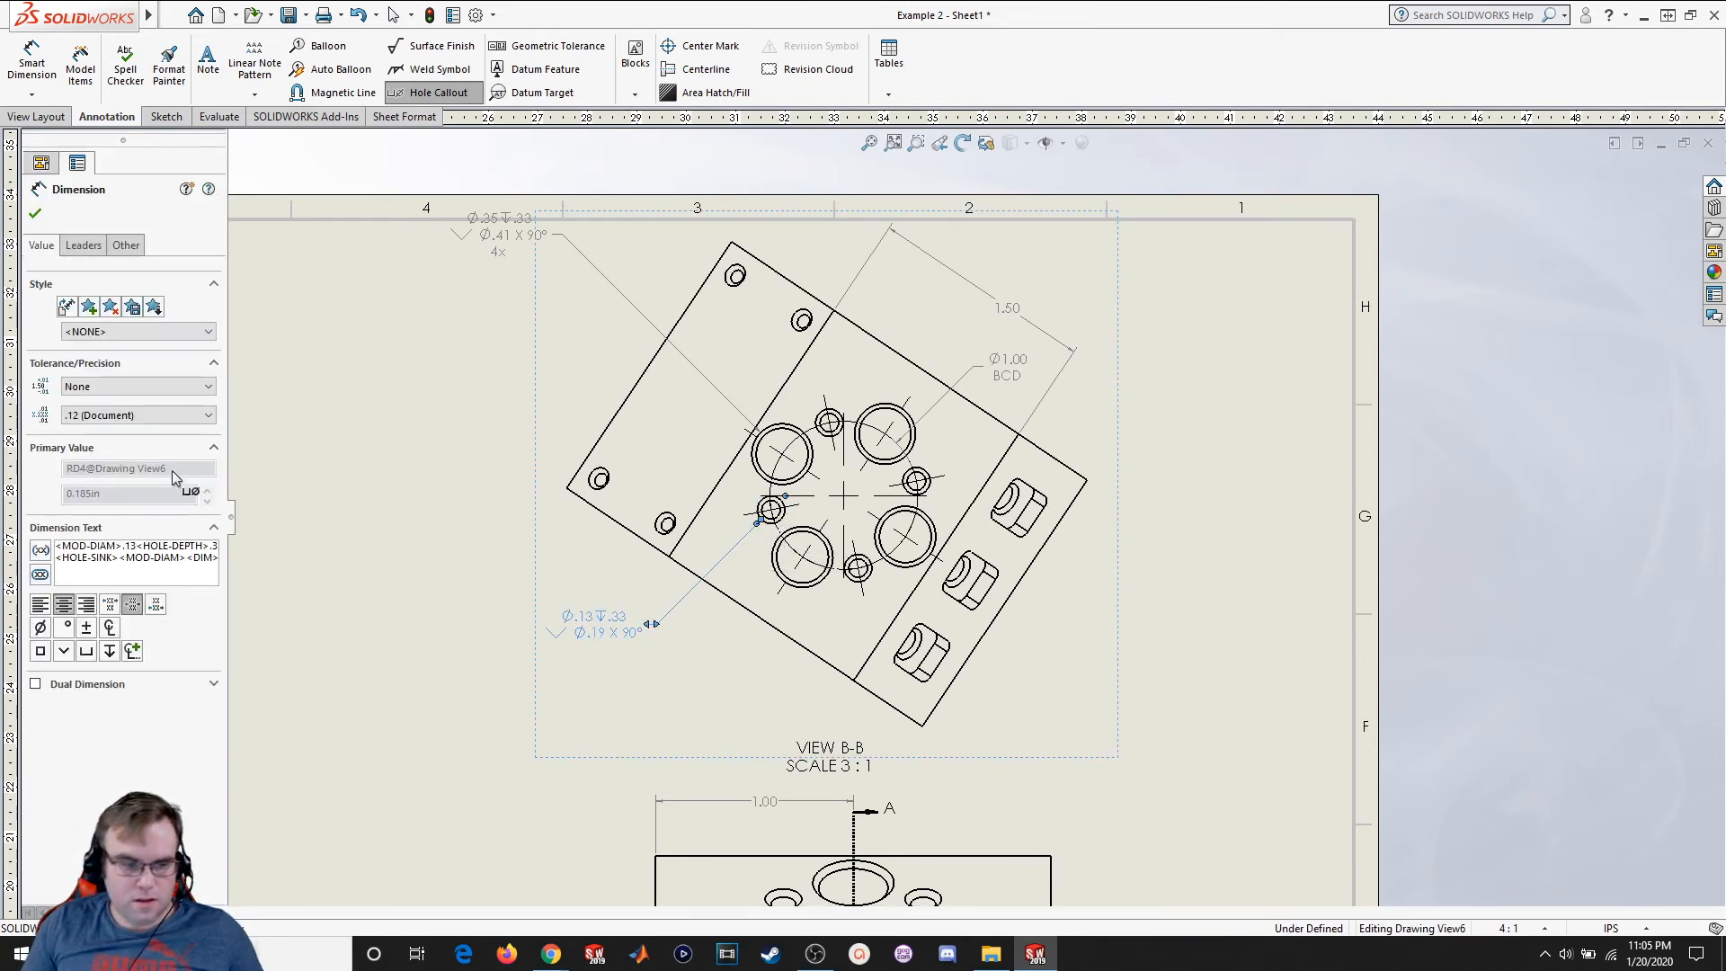
Add "4x" on a new line beneath the small hole's callout in View B-B
click(216, 559)
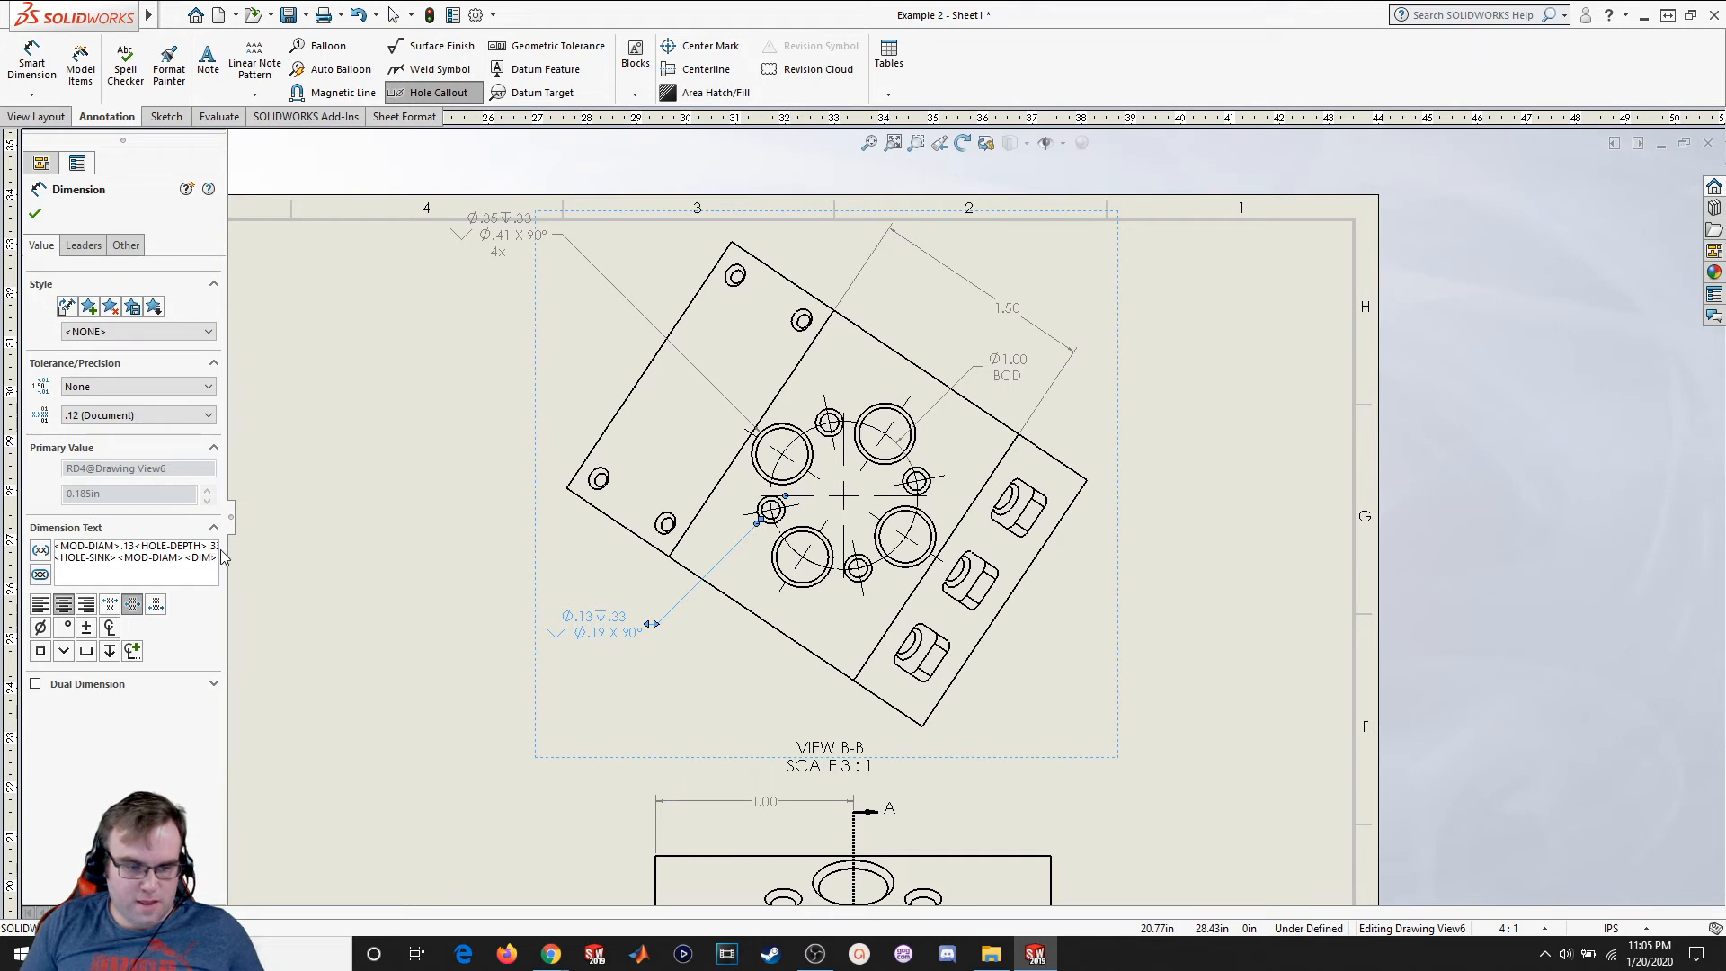
key(Right)
key(Right)
key(Right)
key(Right)
key(Right)
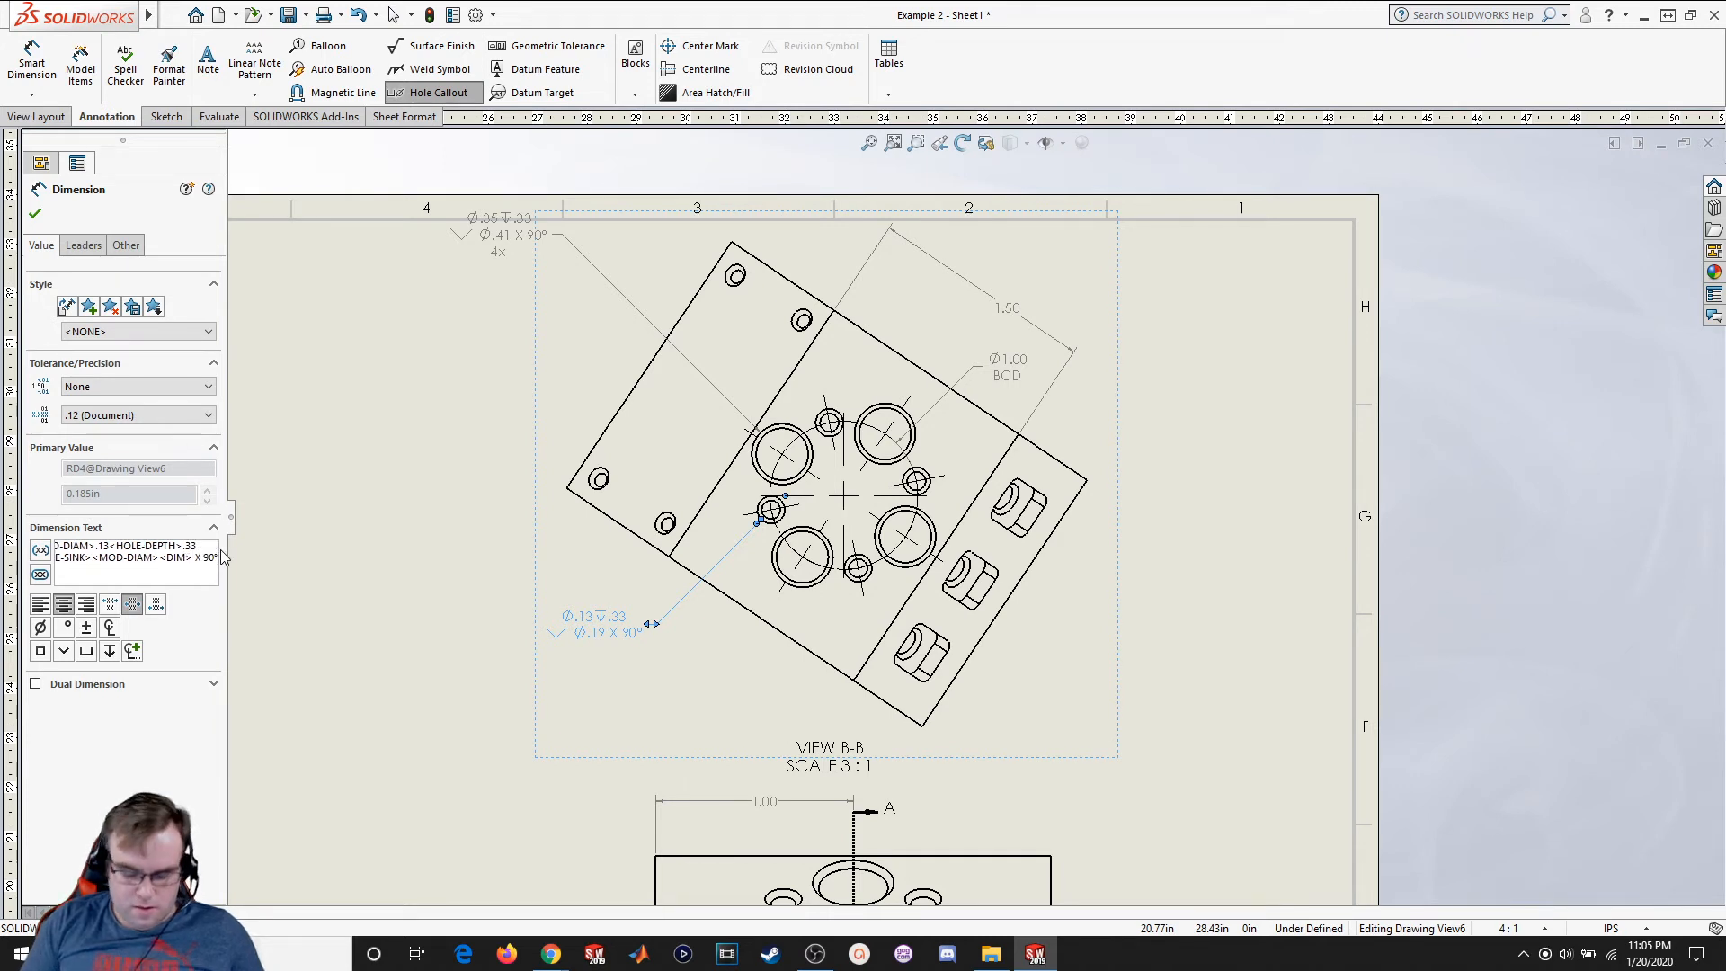
key(Return)
text(4x)
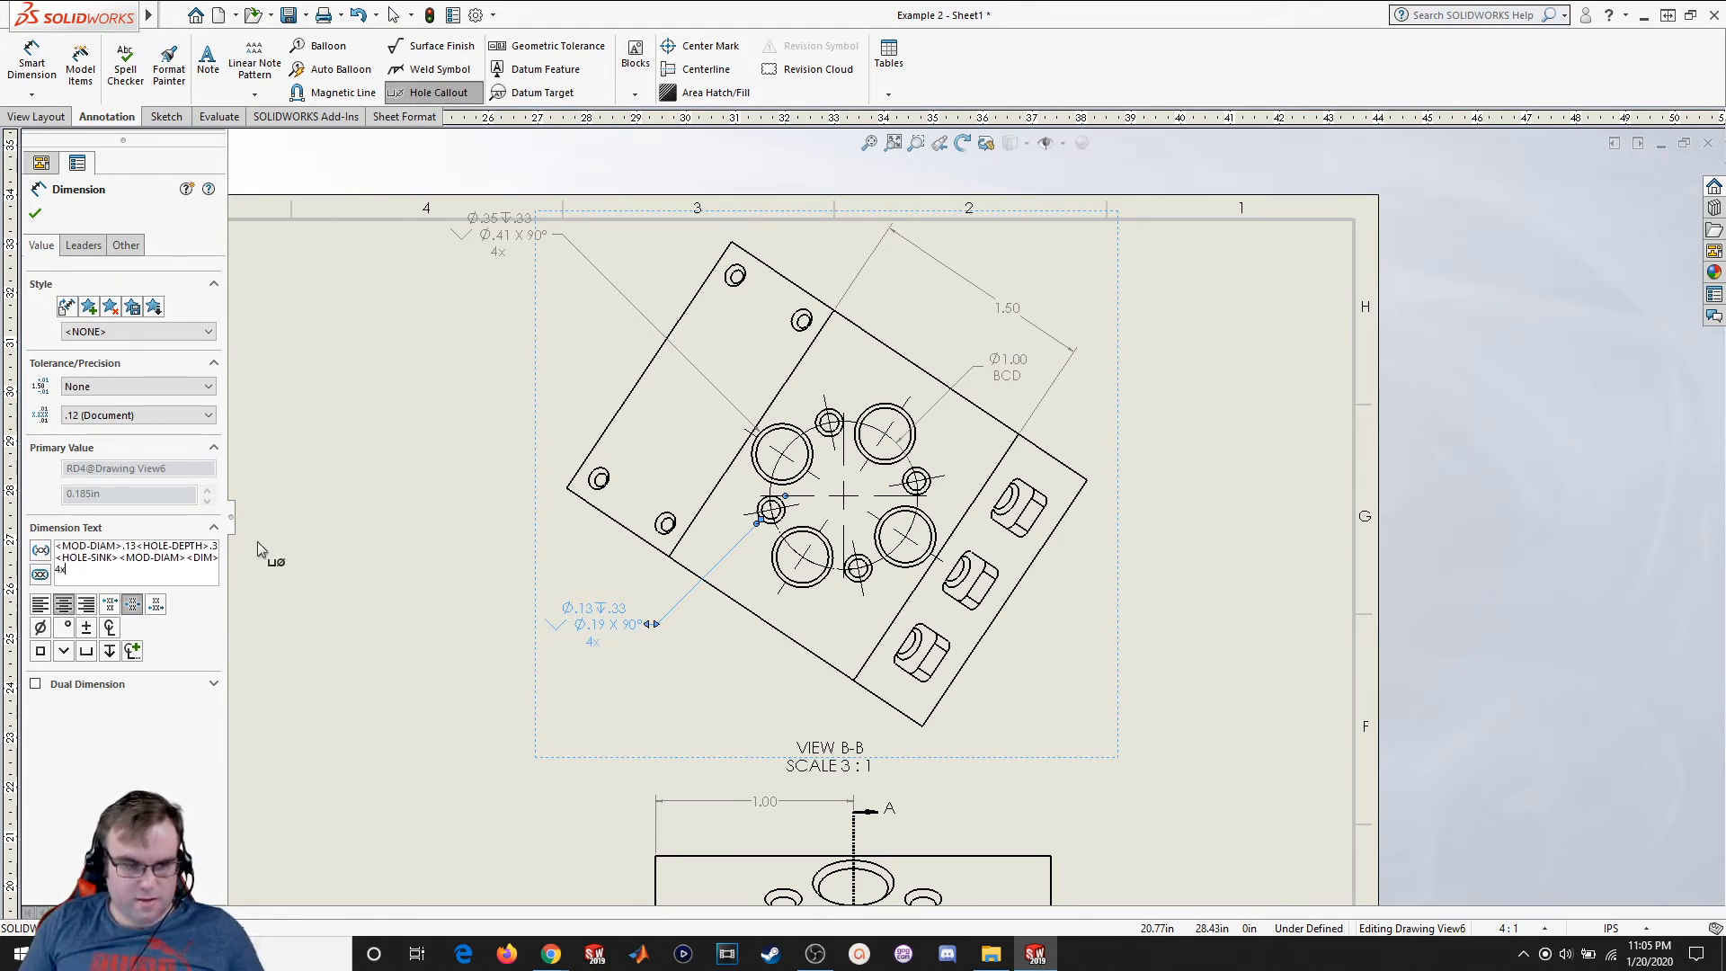
click(36, 216)
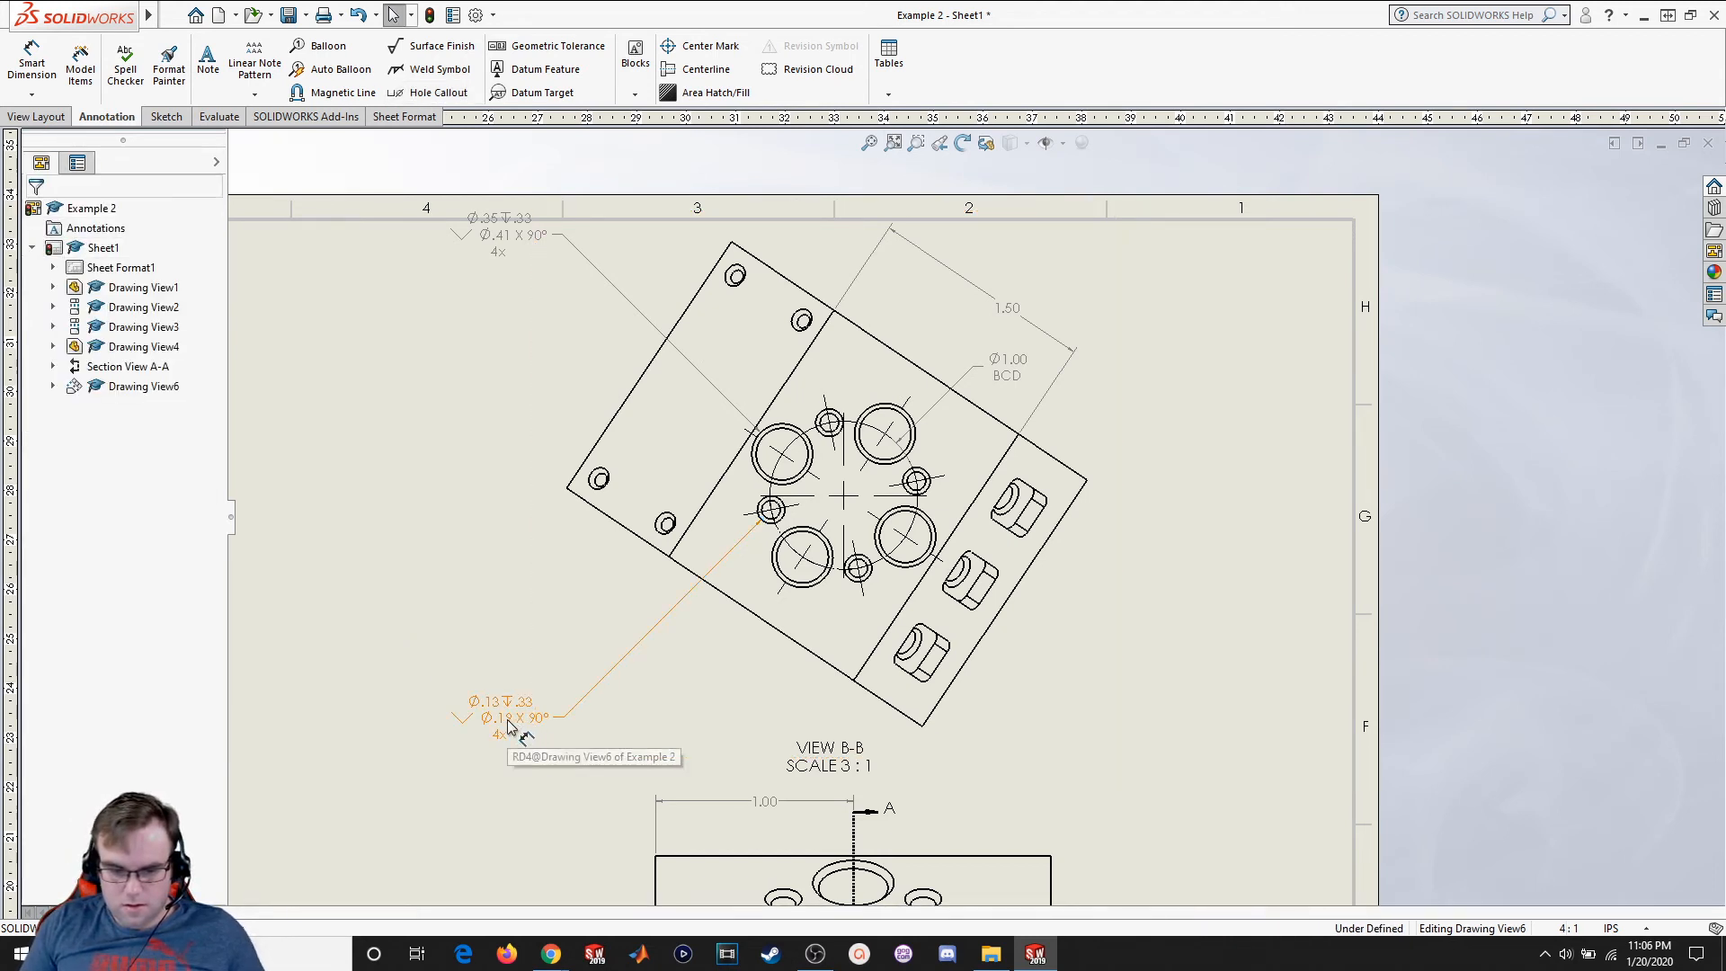
Reposition the small-hole and large-hole callouts closer to View B-B's lower-left and upper-left edges
drag(492, 717, 616, 653)
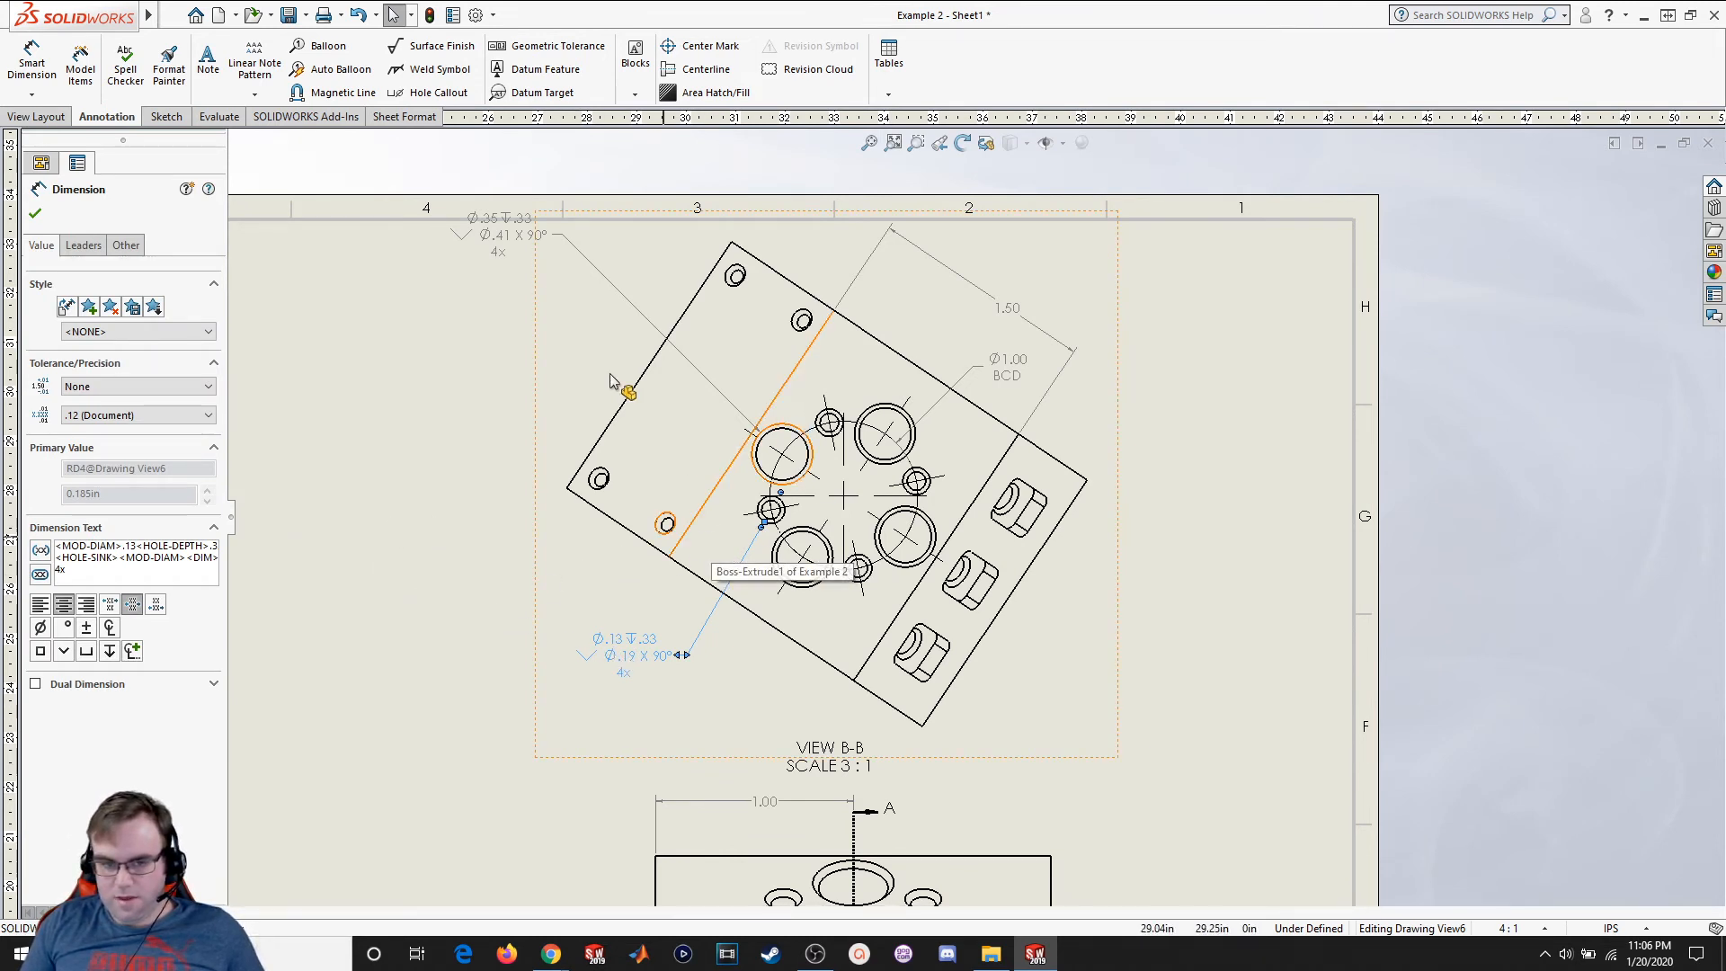
drag(501, 238, 545, 351)
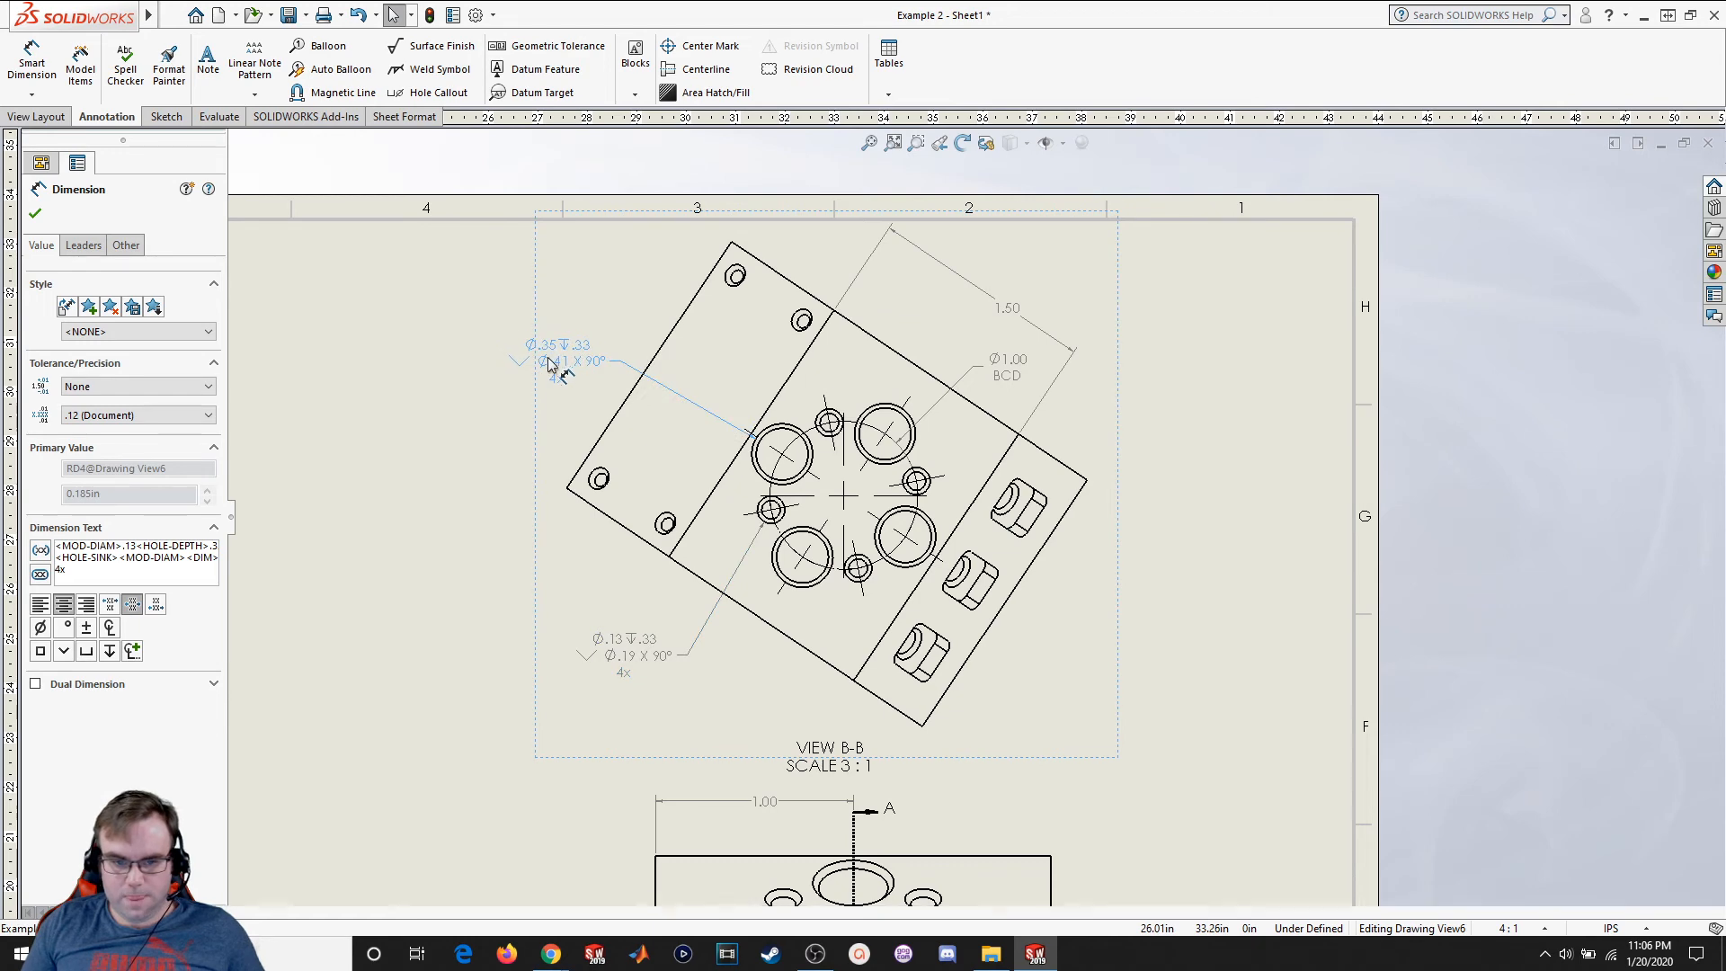
scroll(550, 360, up, 5)
click(38, 219)
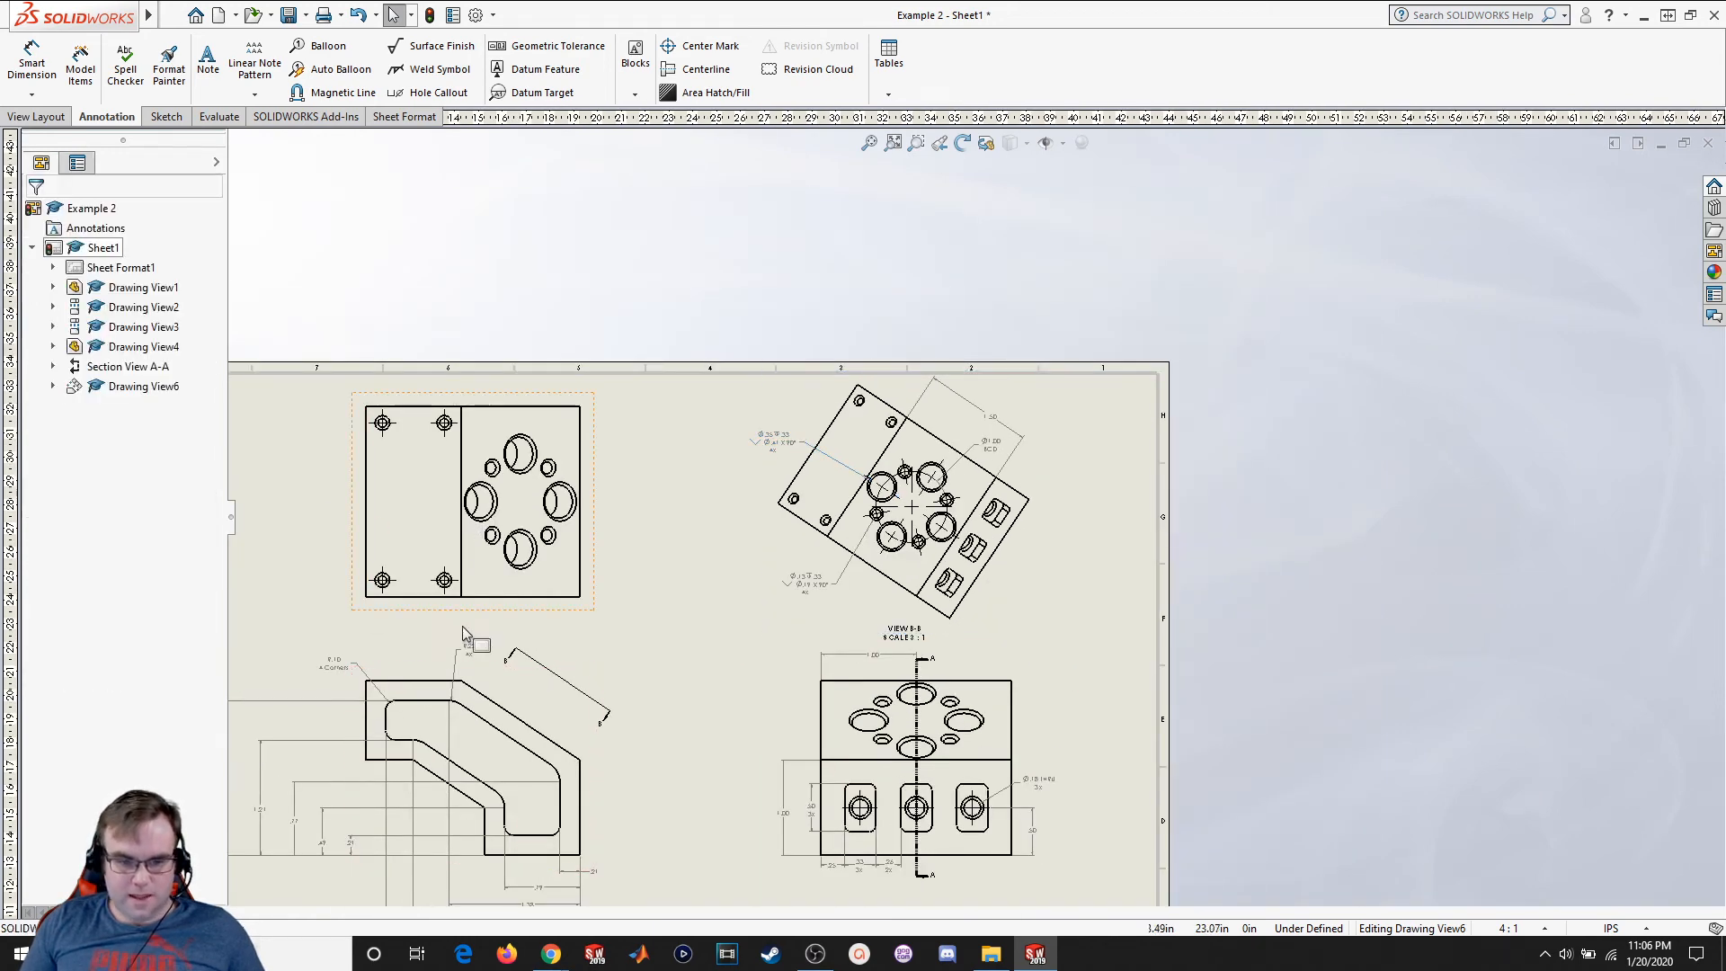
Switch to the reference PDF in Chrome, examine Example 2's top view and return to the SOLIDWORKS drawing
scroll(509, 619, up, 2)
scroll(514, 619, down, 2)
drag(1725, 467, 747, 3)
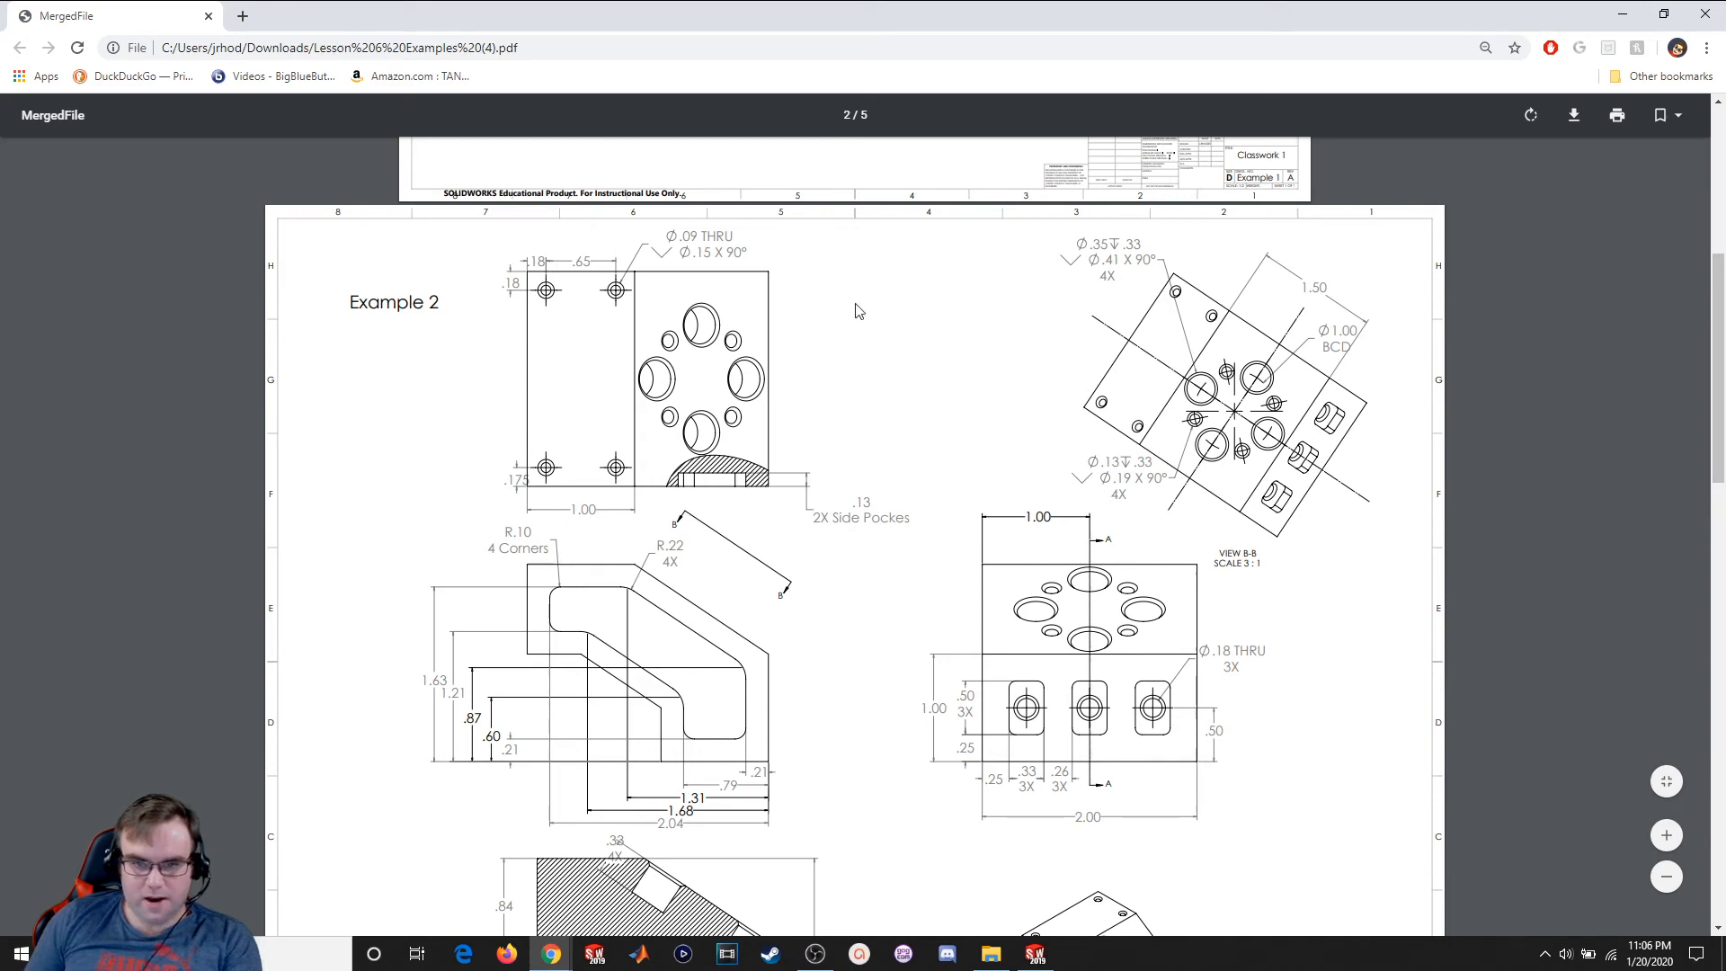
mouse_move(744, 9)
mouse_down()
mouse_move(852, 79)
mouse_move(1725, 351)
mouse_up()
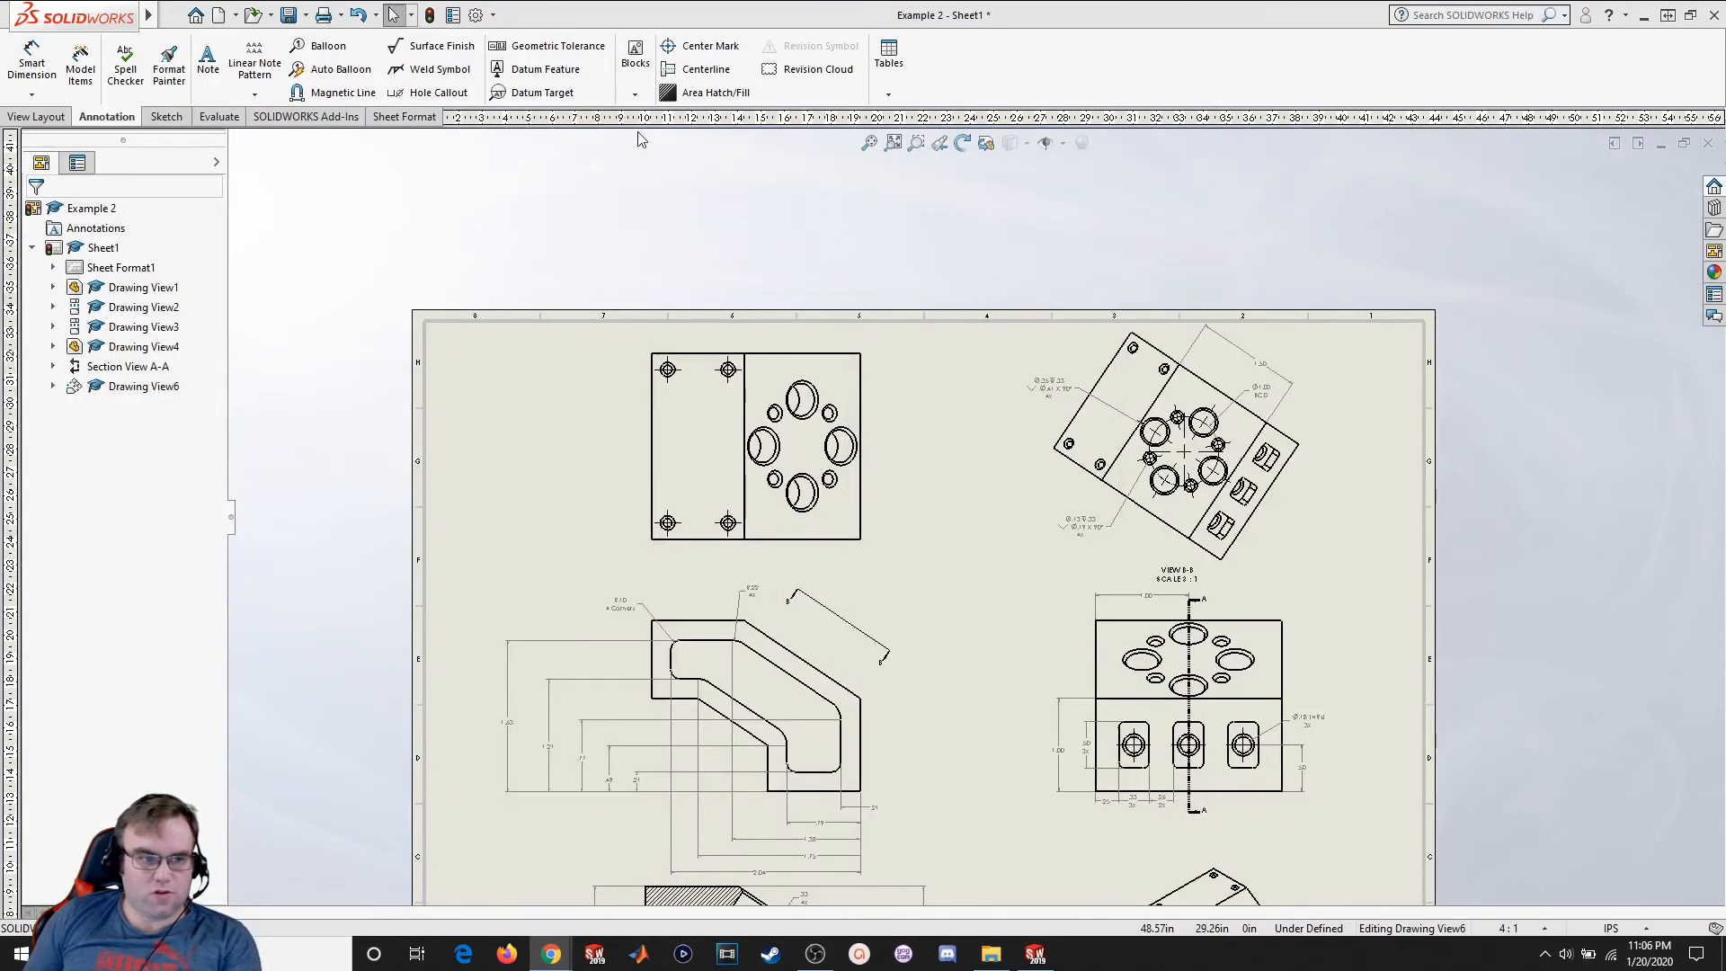
Start a broken-out section in the top view by drawing a closed spline around its lower-right corner
click(36, 117)
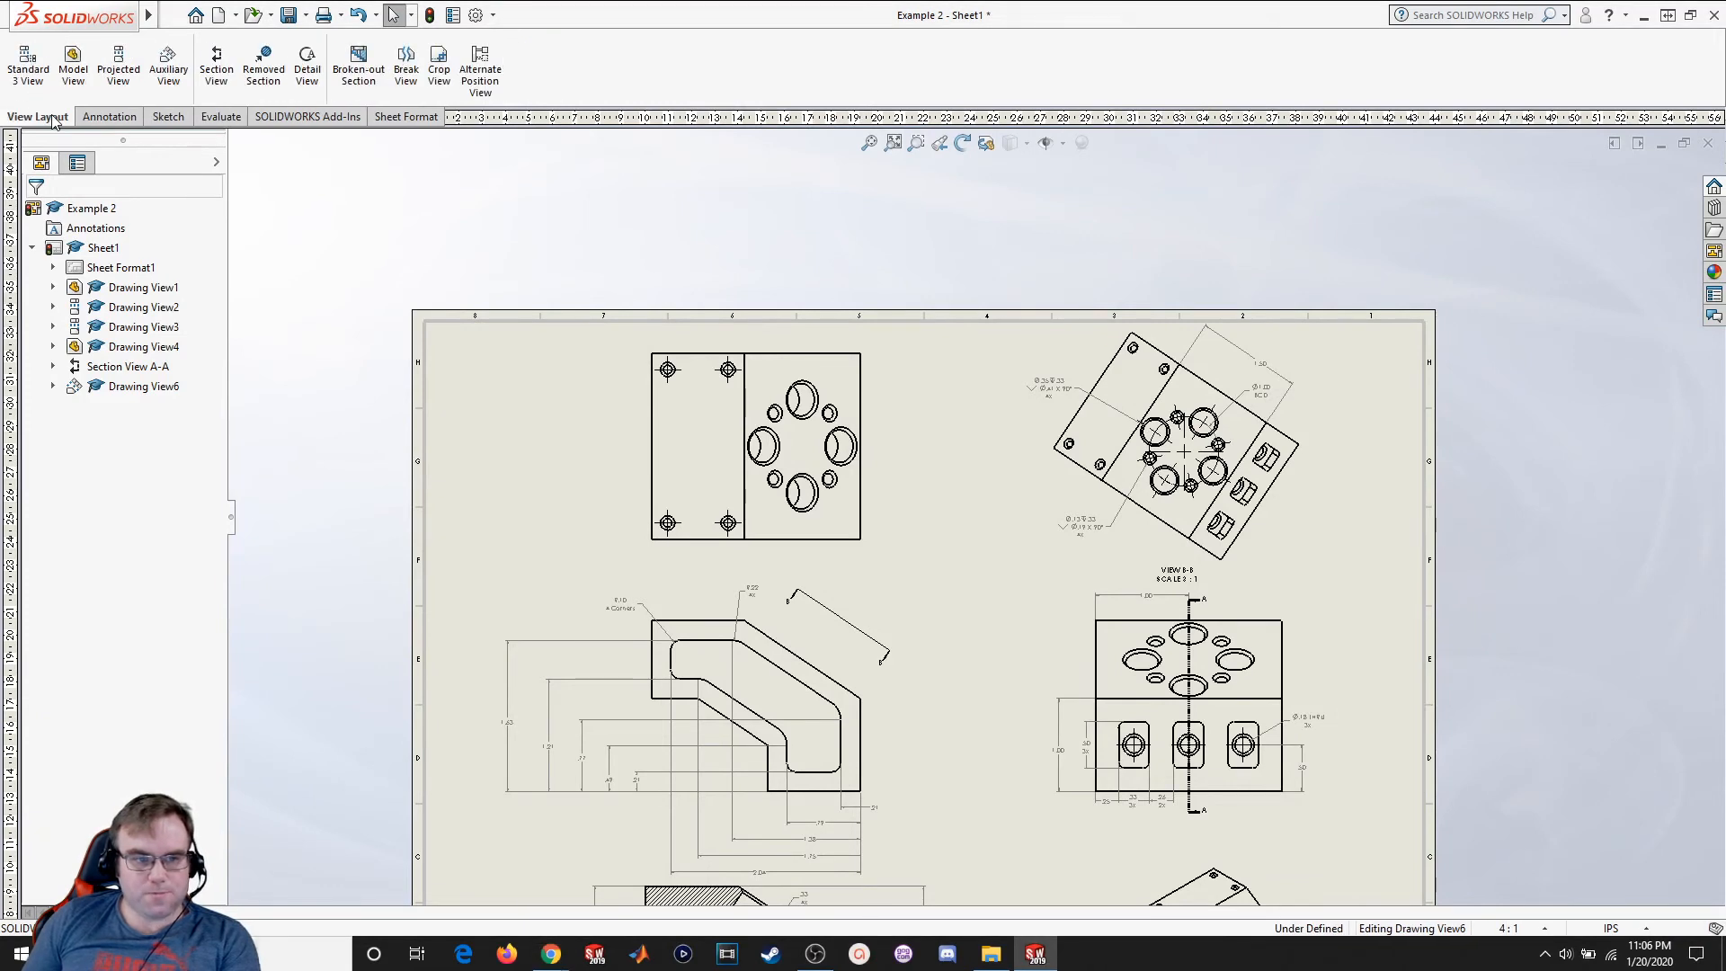
click(357, 69)
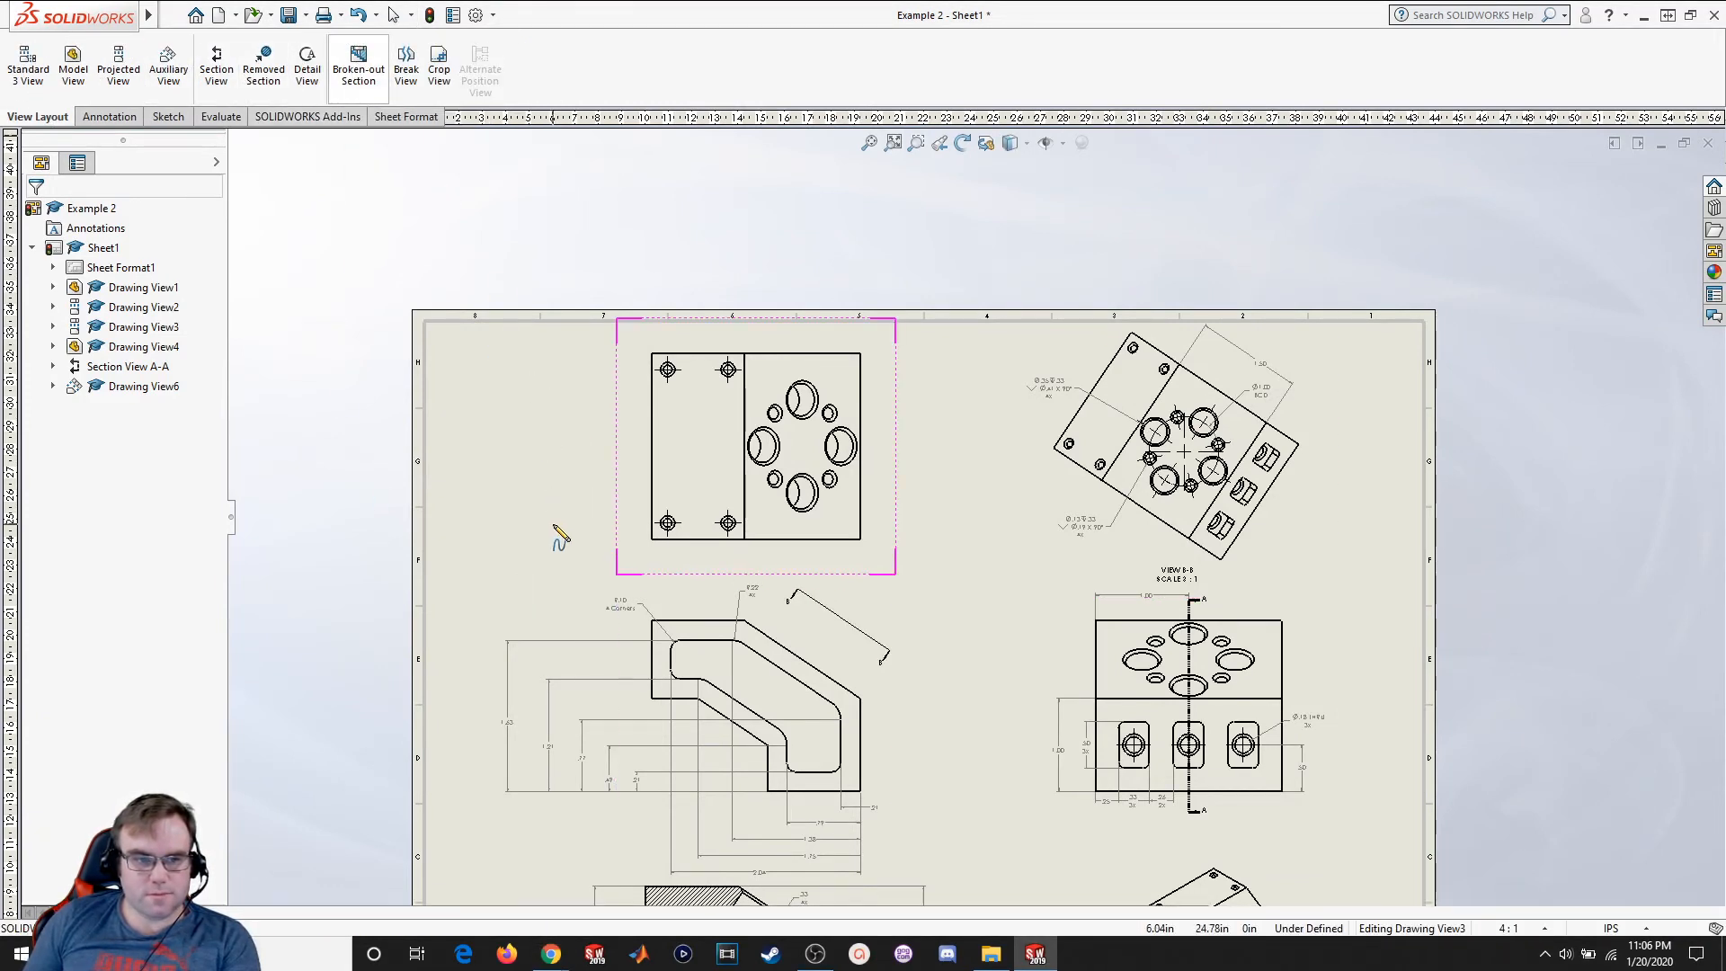
click(788, 558)
click(877, 569)
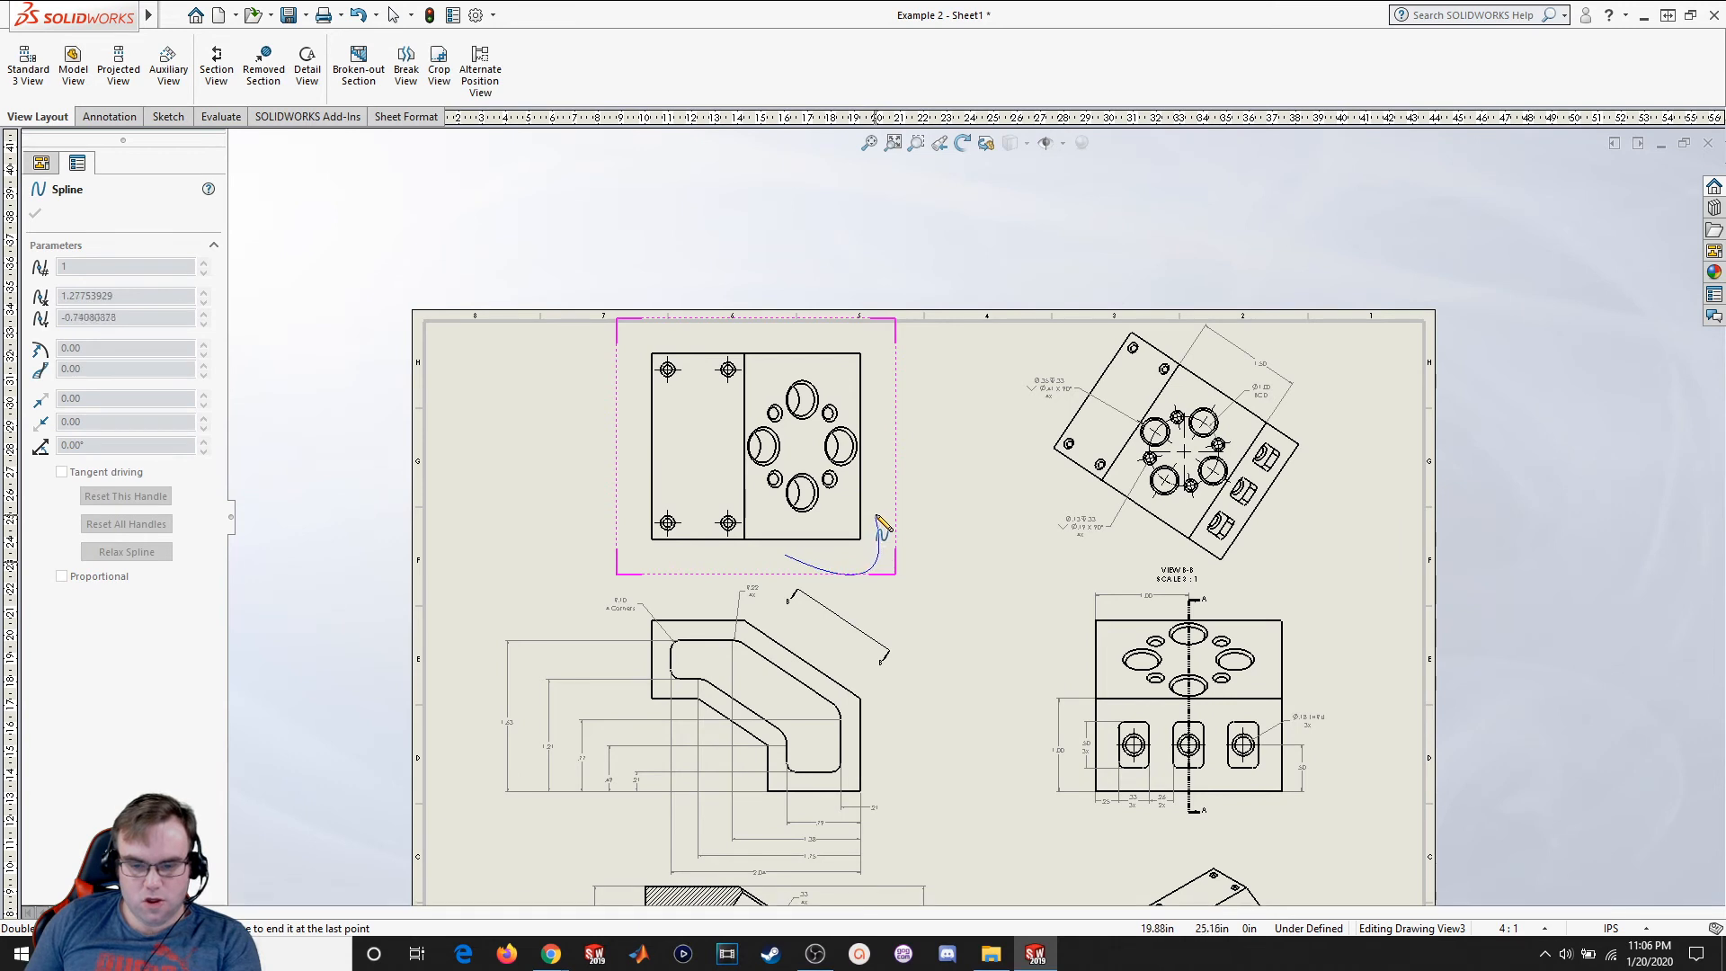
click(876, 515)
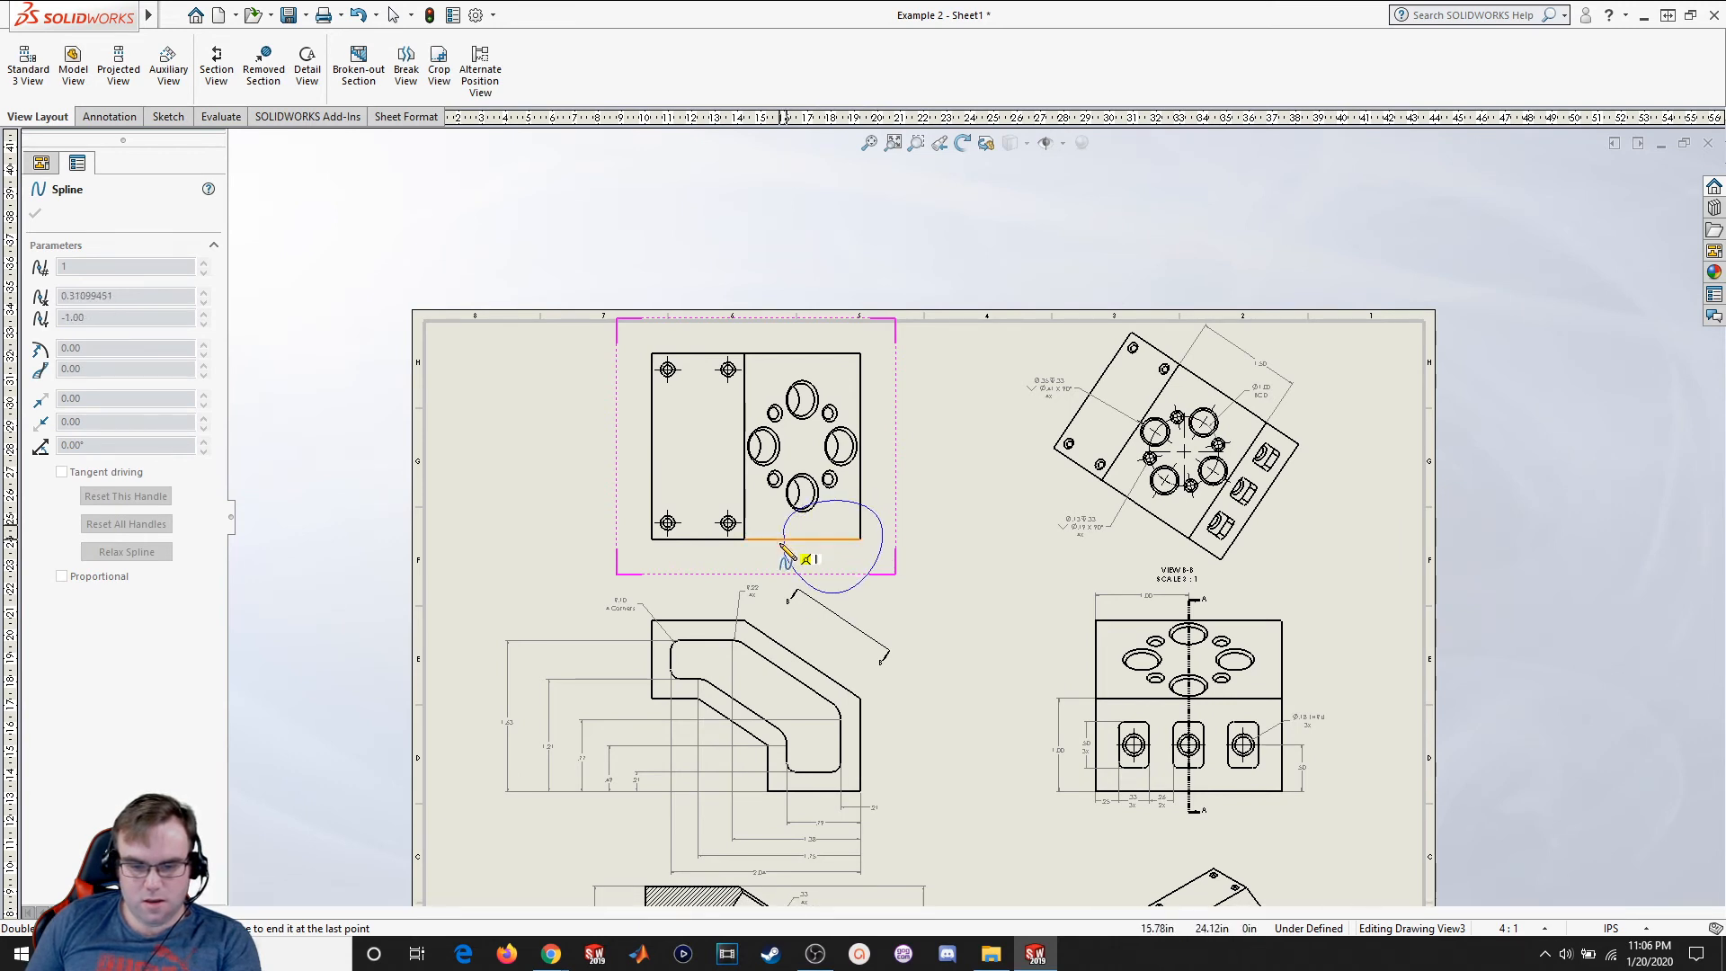
click(784, 553)
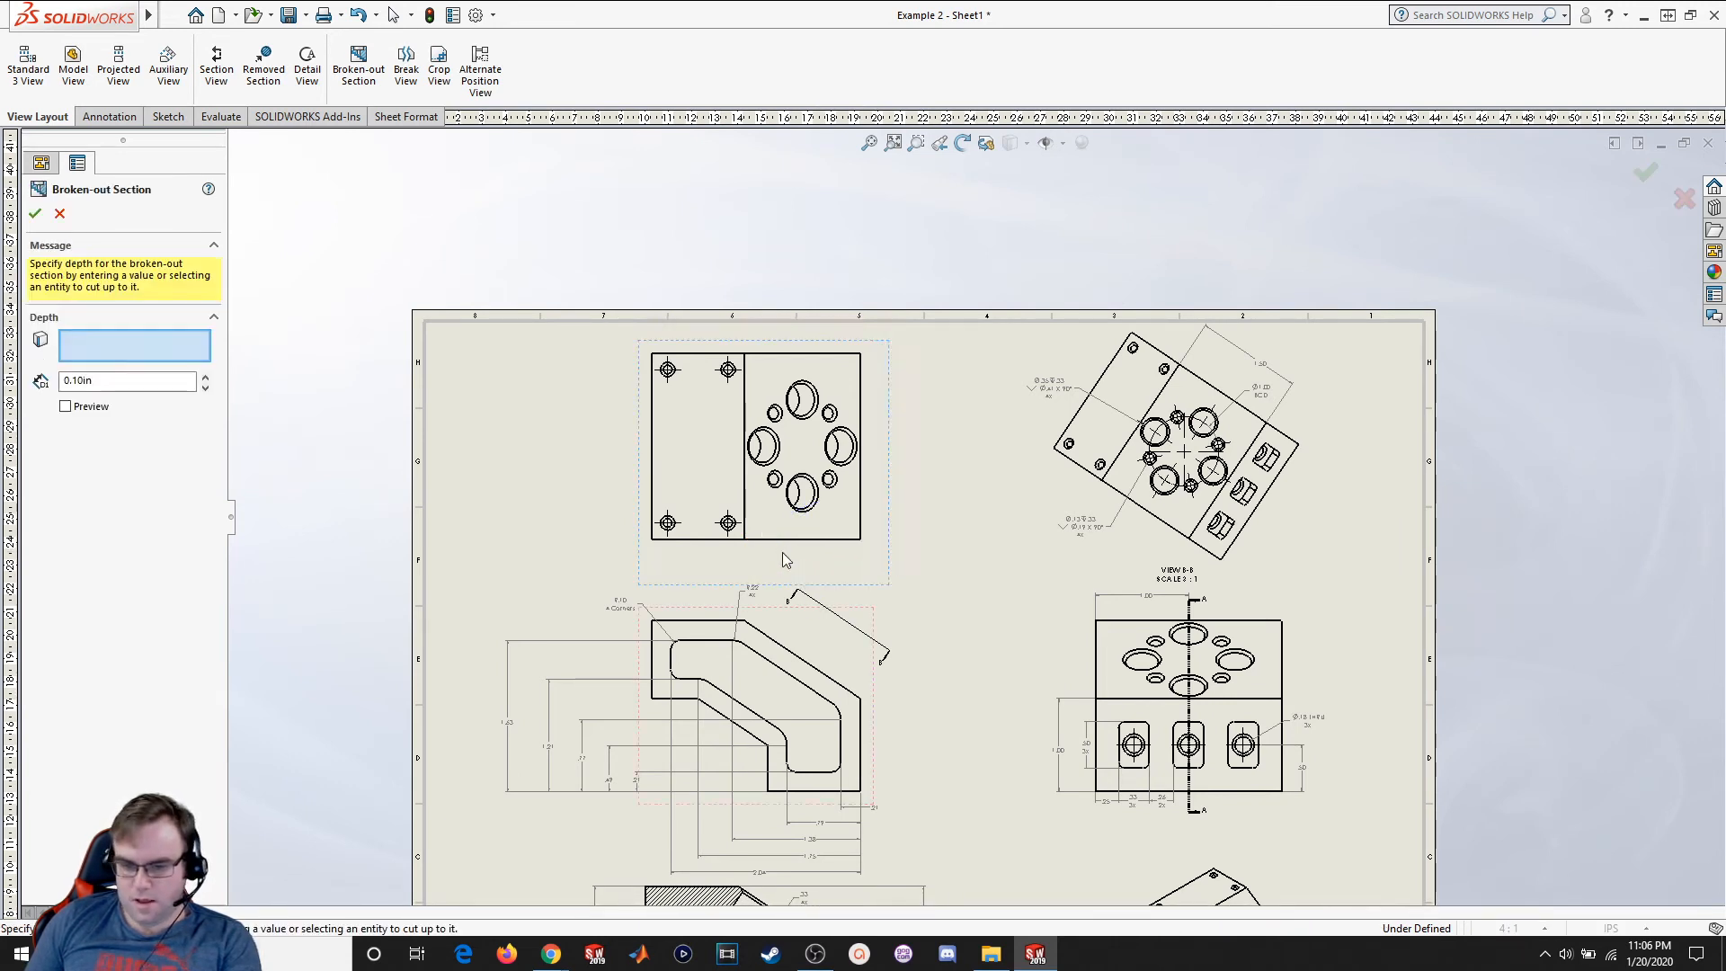
Preview the broken-out section, set its depth to 1.00 in and create it
click(68, 408)
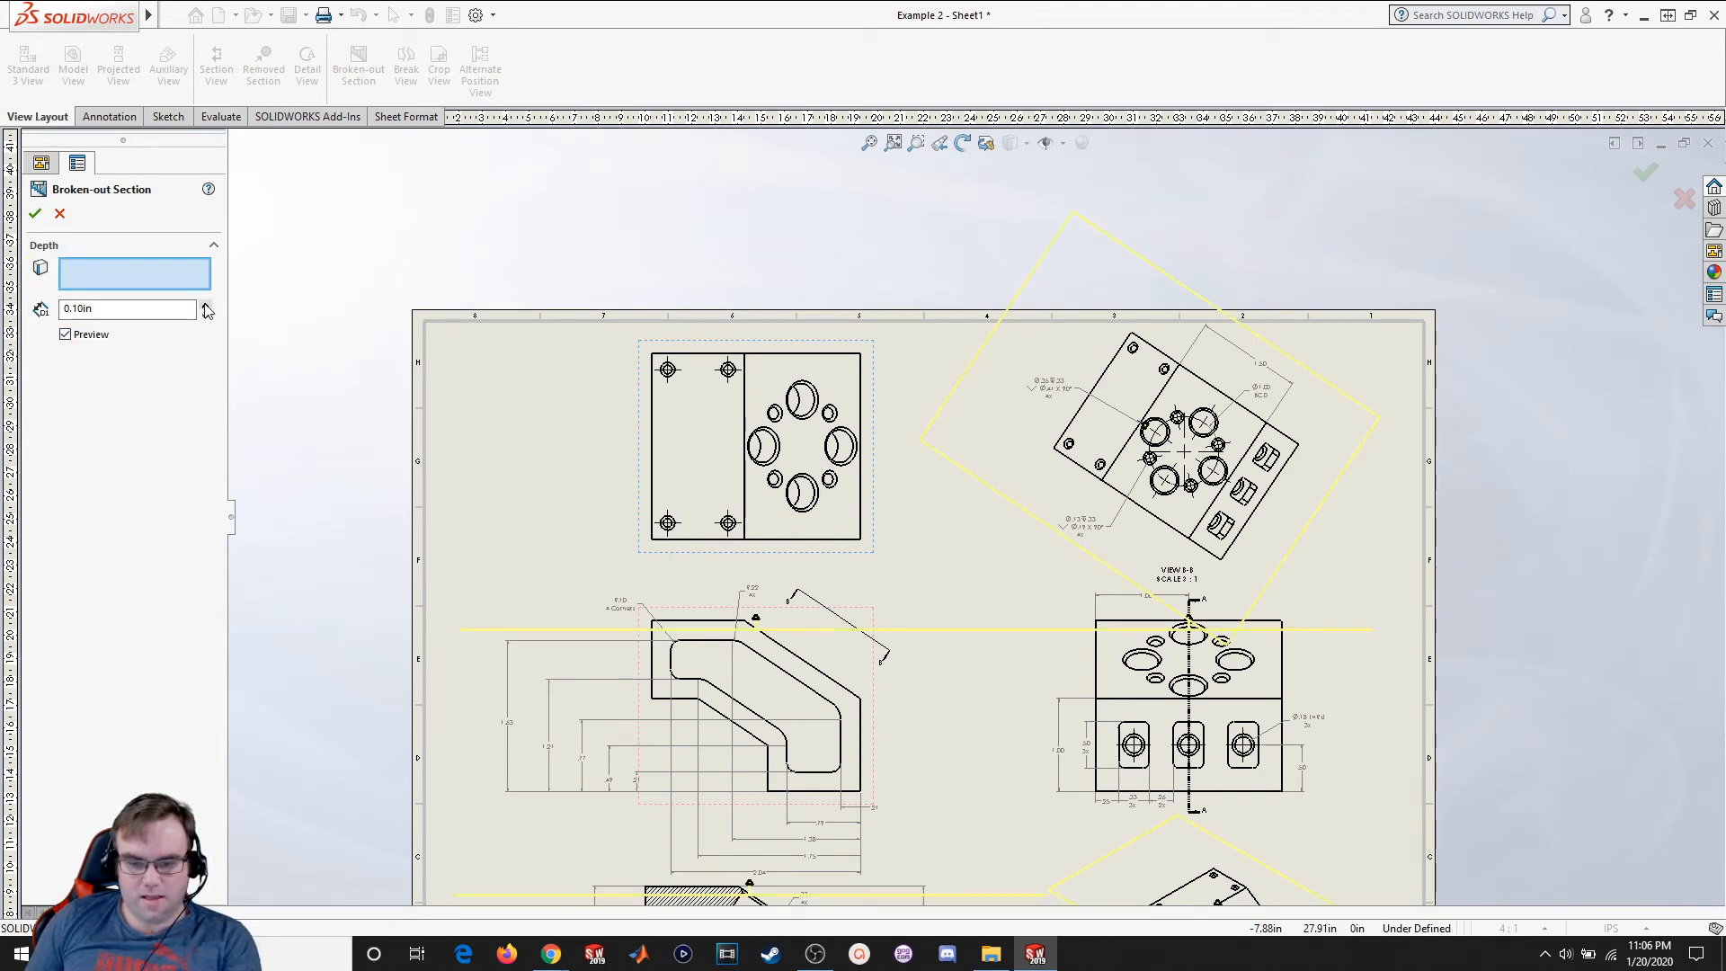
click(206, 306)
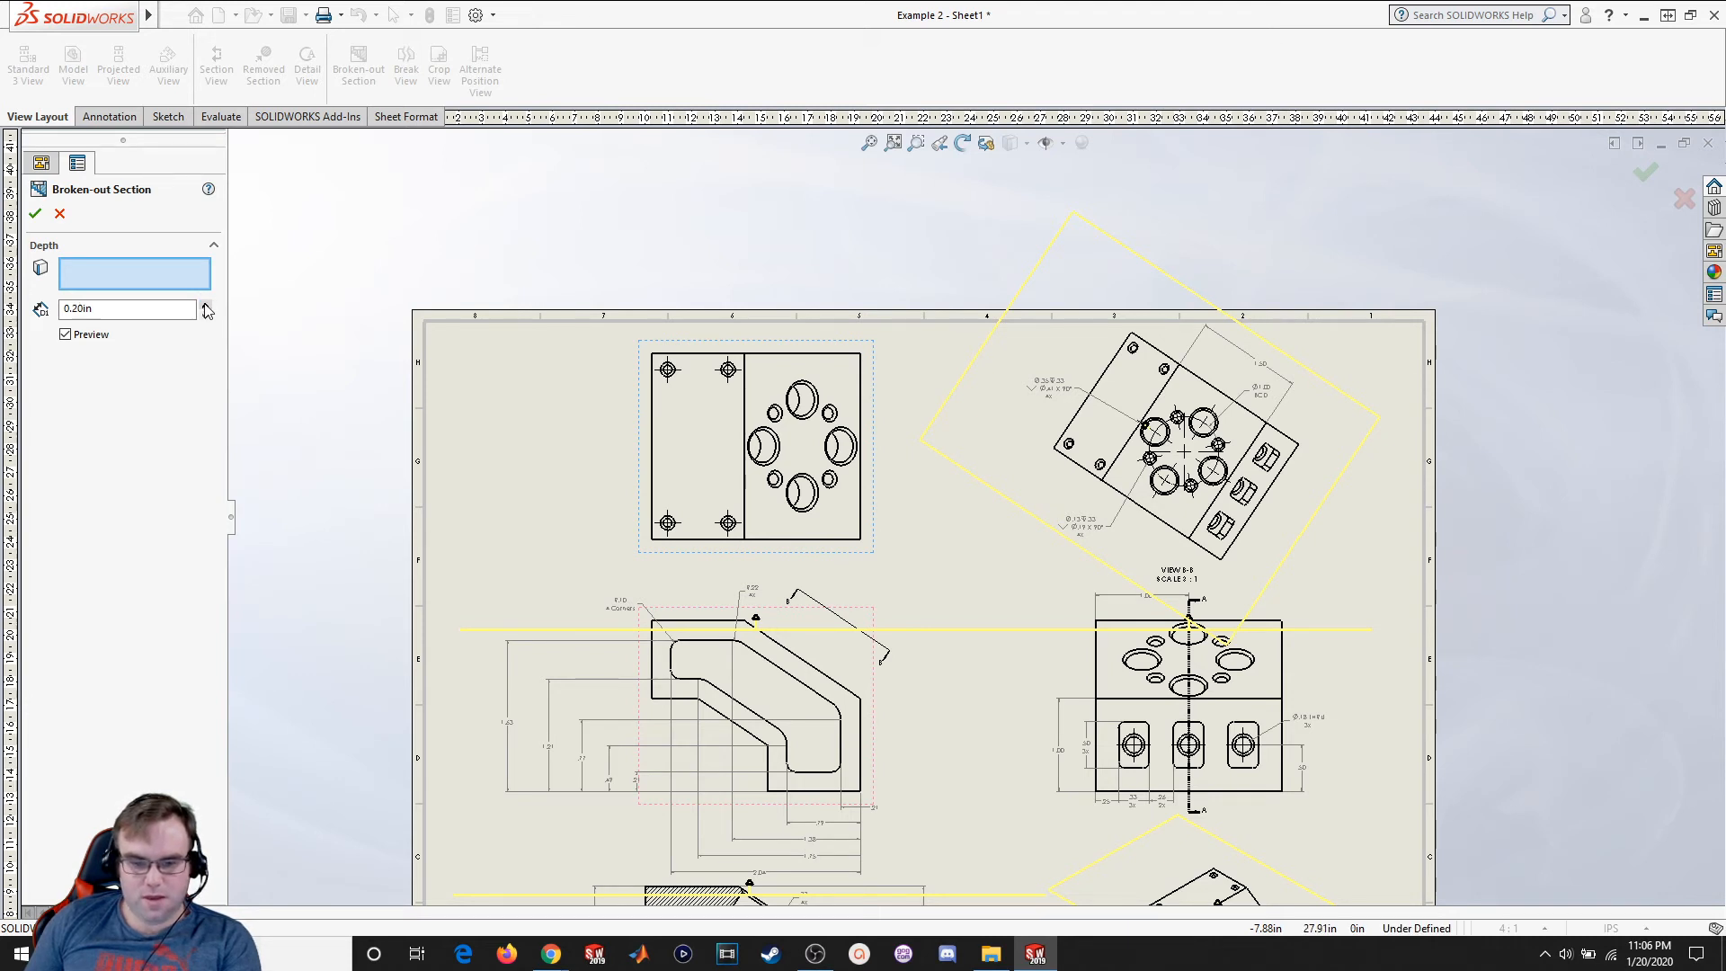
click(205, 306)
click(206, 305)
click(206, 306)
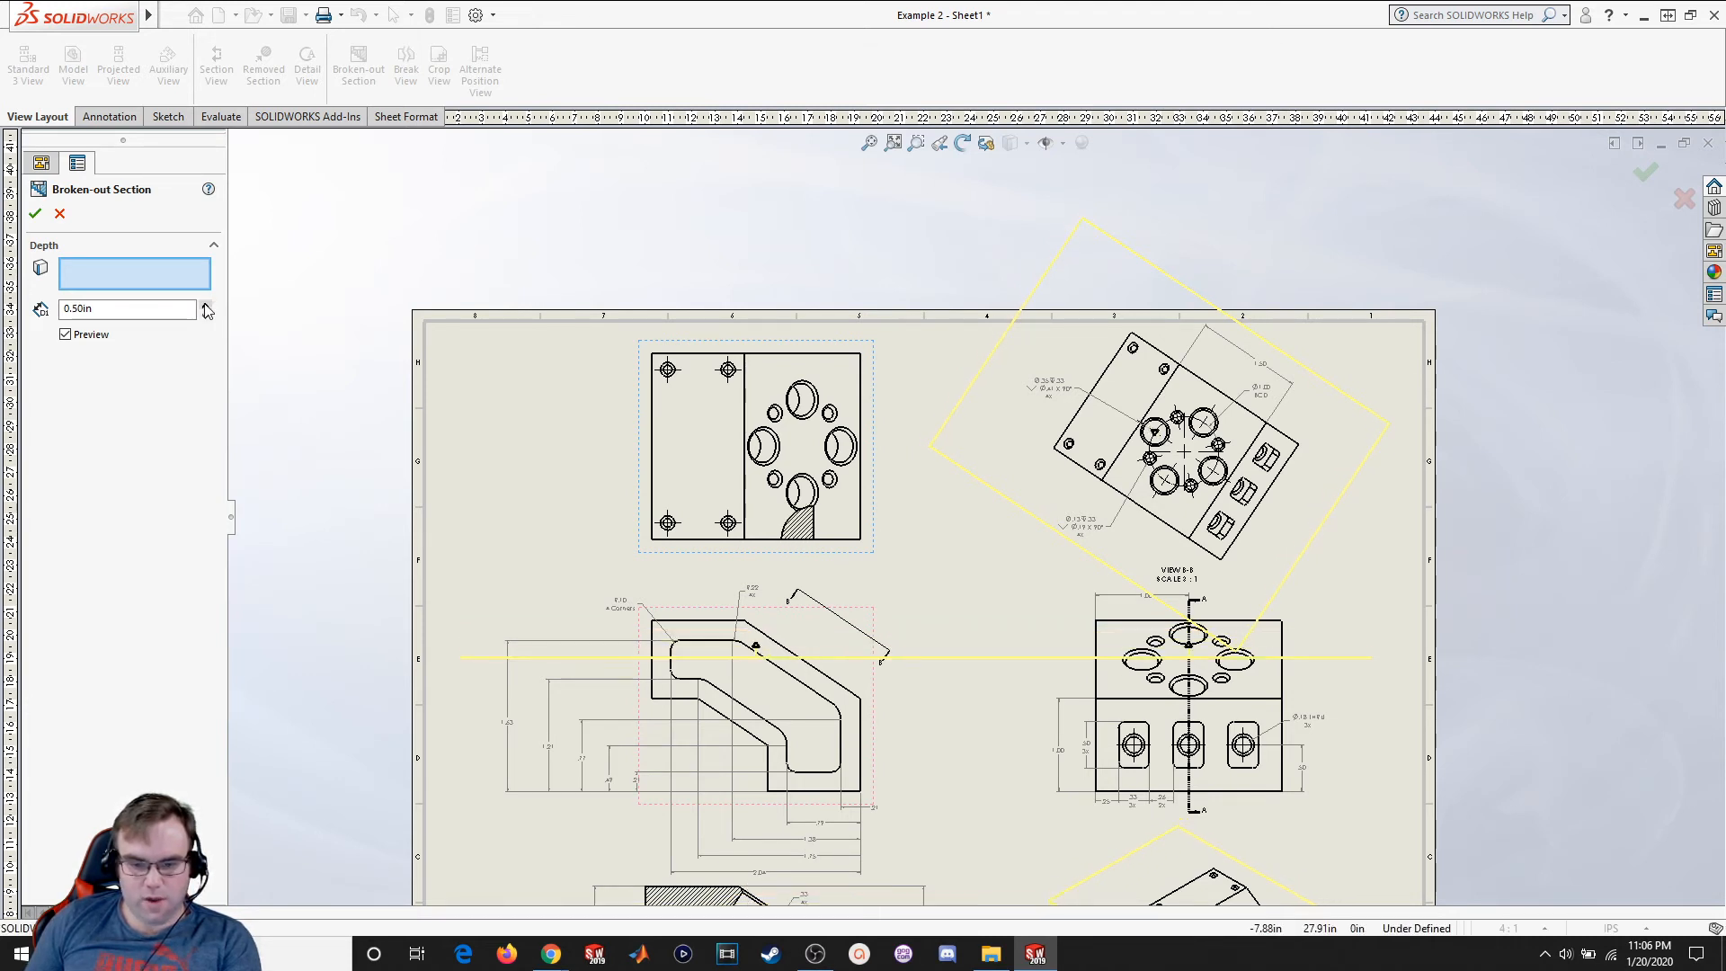
click(206, 304)
click(206, 305)
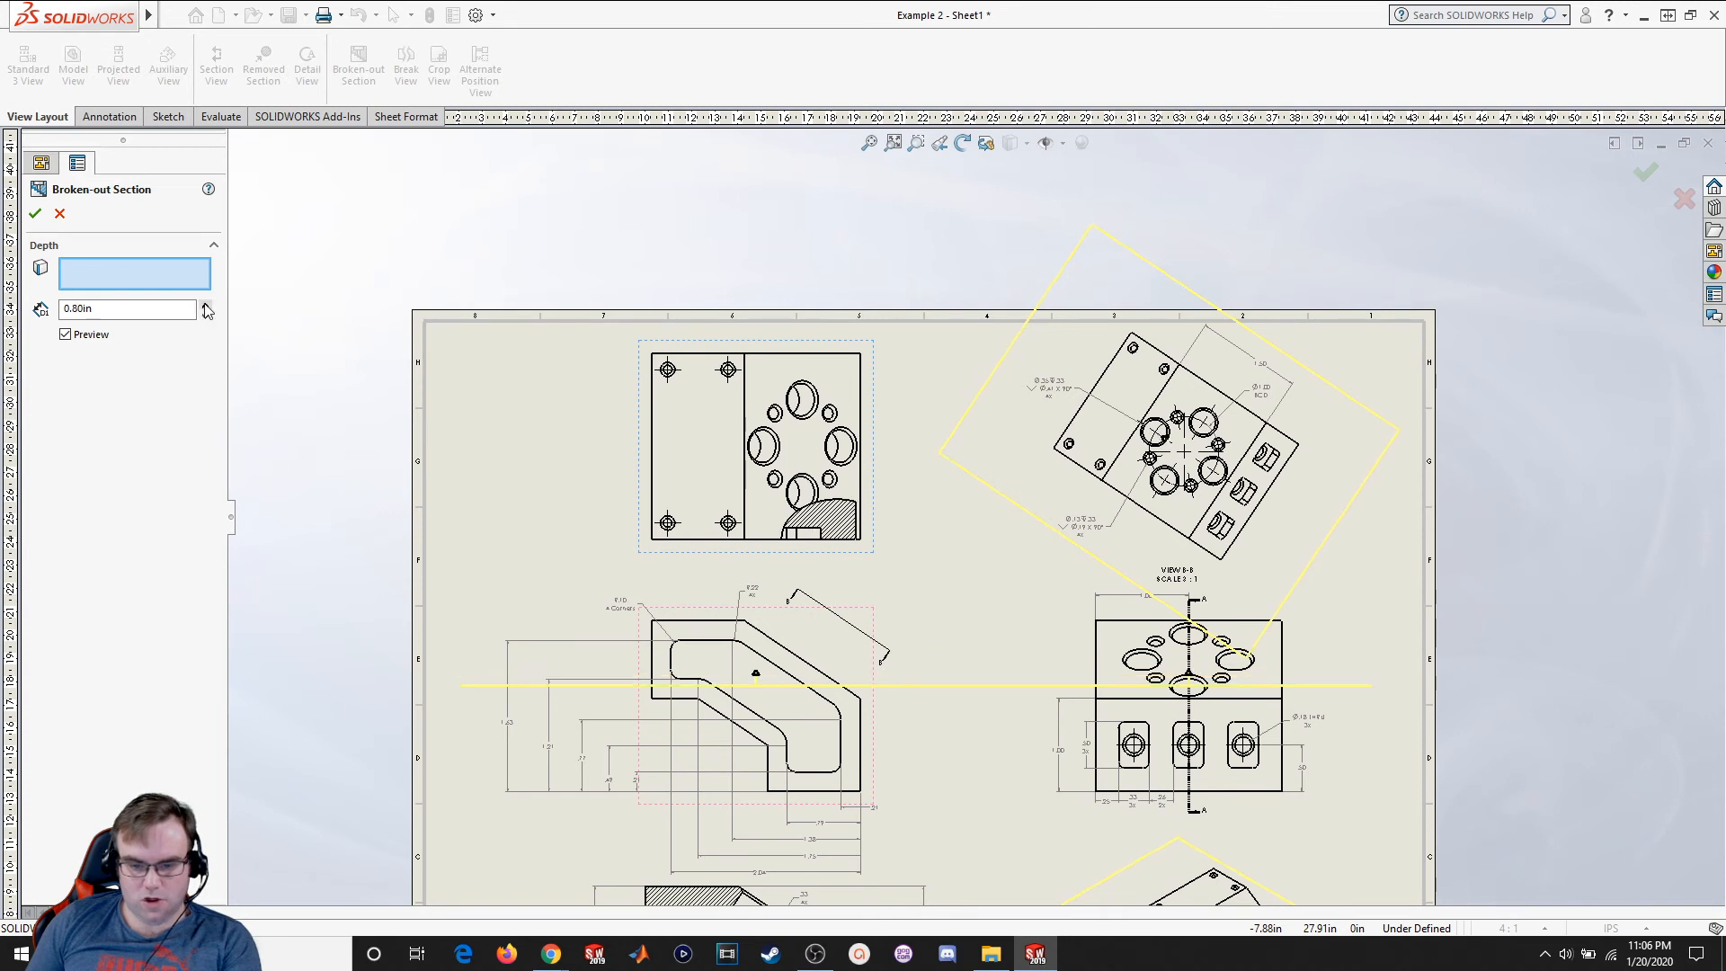
click(206, 305)
click(205, 305)
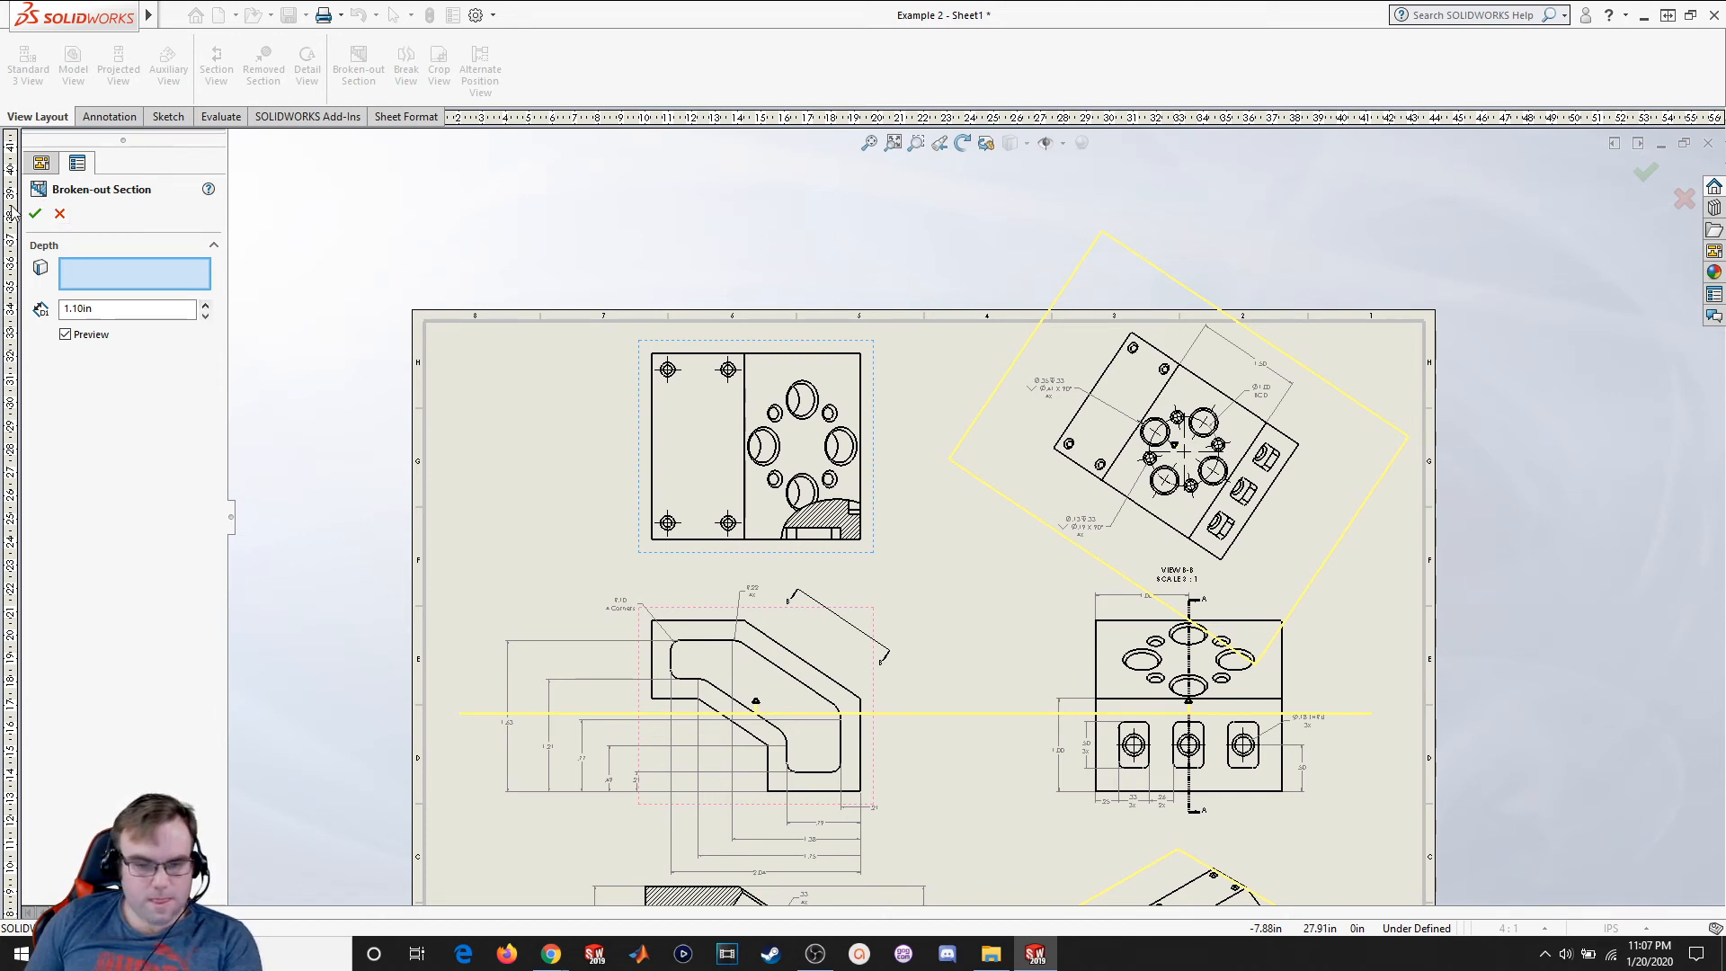
click(206, 315)
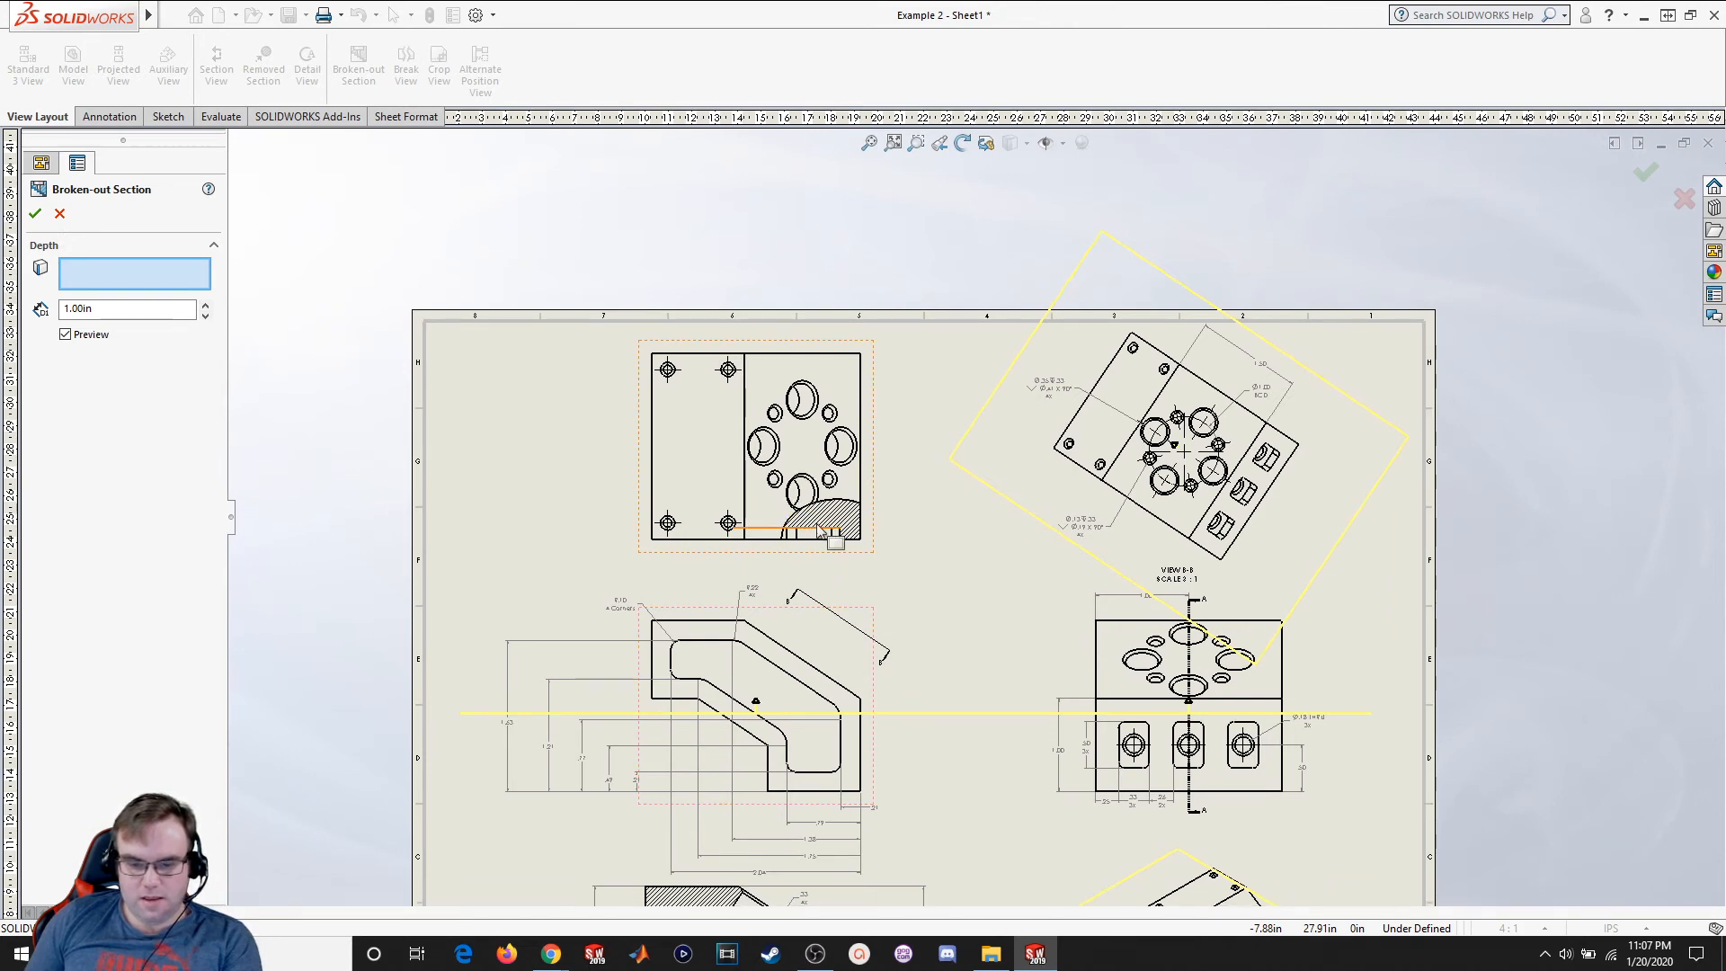
scroll(1072, 769, down, 3)
scroll(1078, 782, up, 1)
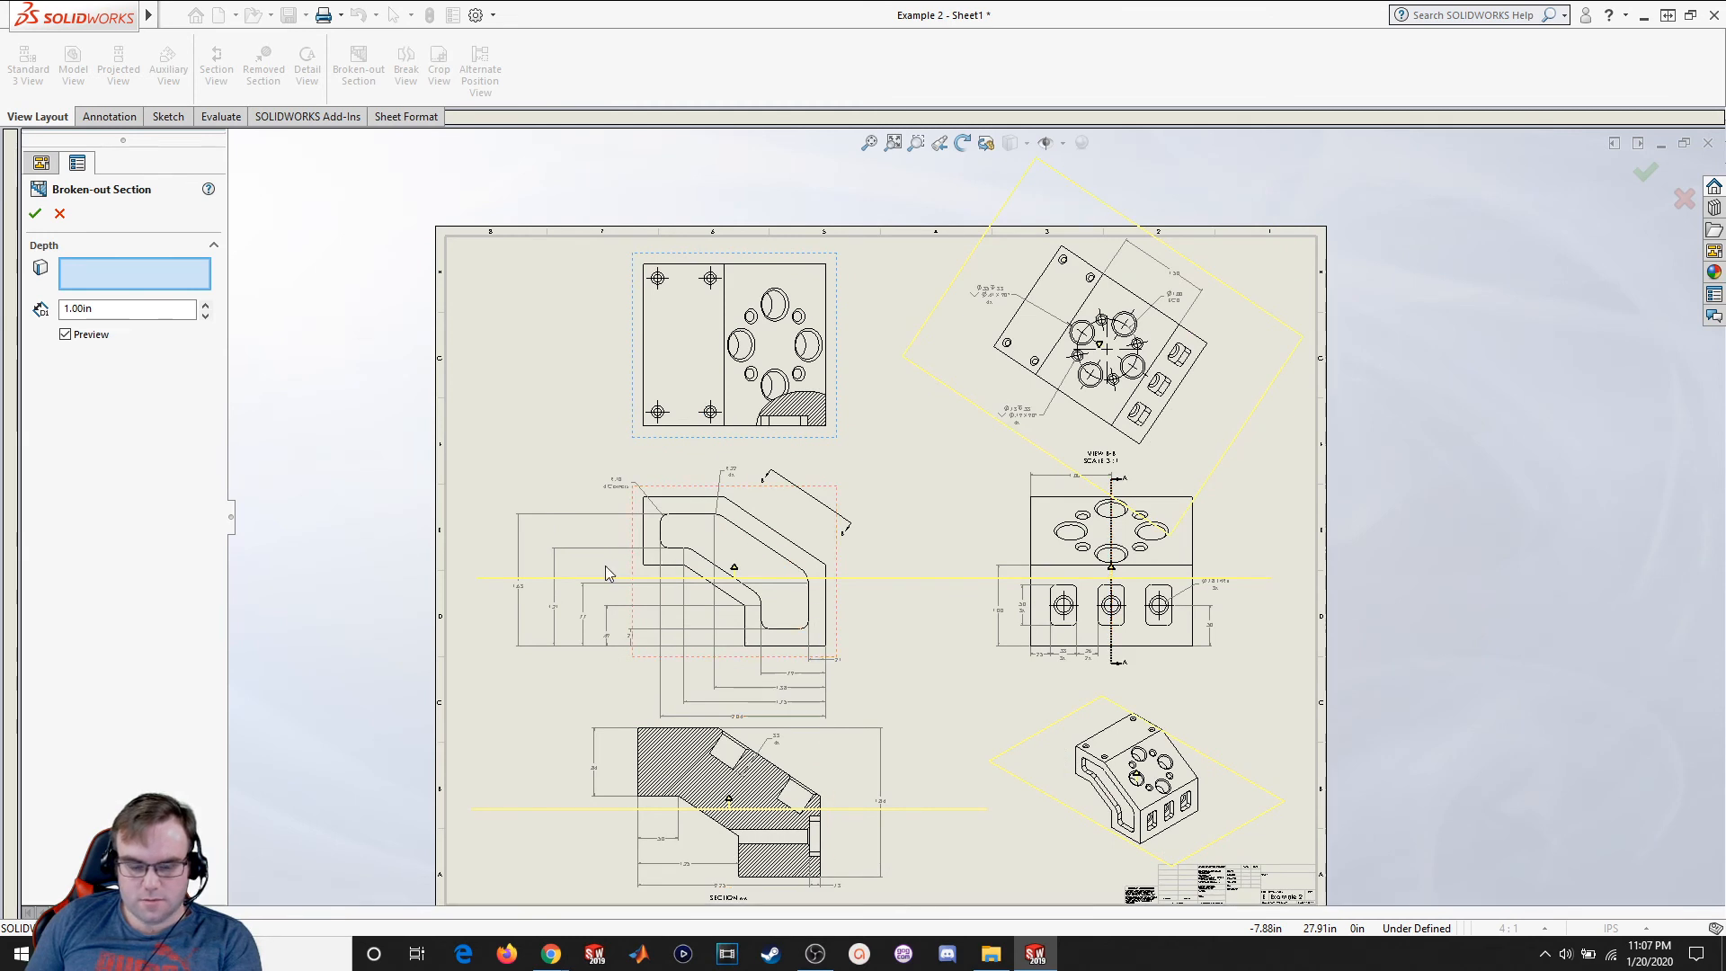
click(35, 213)
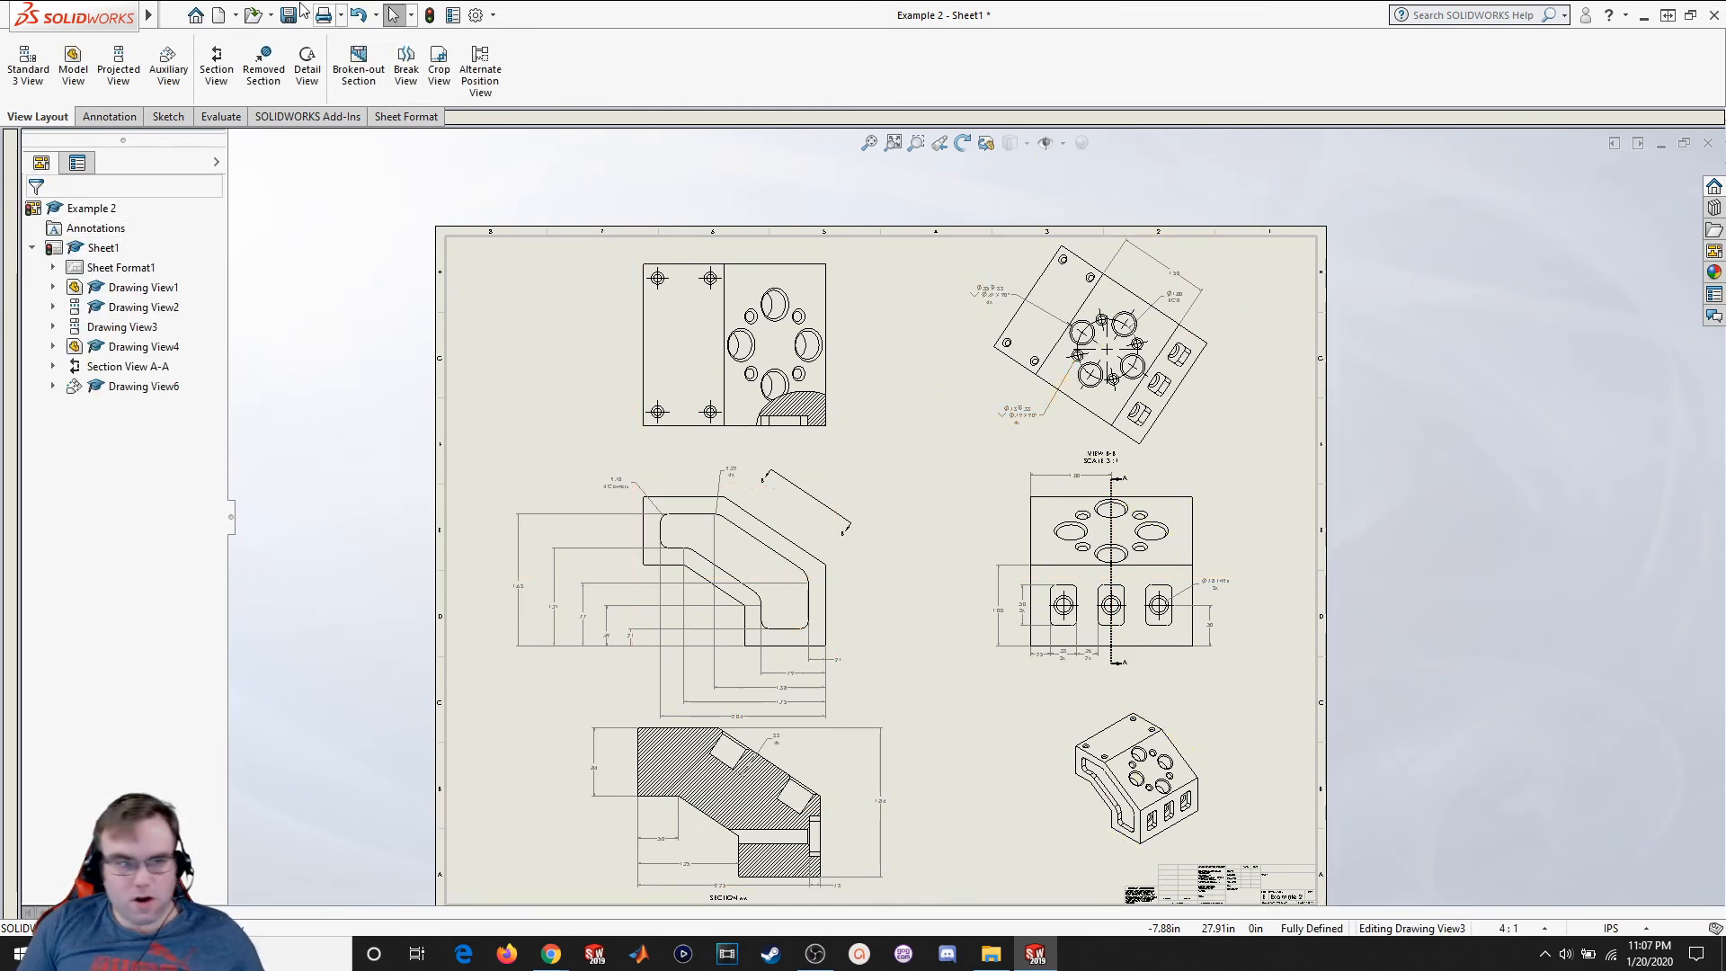
Dimension the side pocket's depth in the top view's broken-out section, placing the text outside the view's lower-right corner
click(106, 123)
click(32, 59)
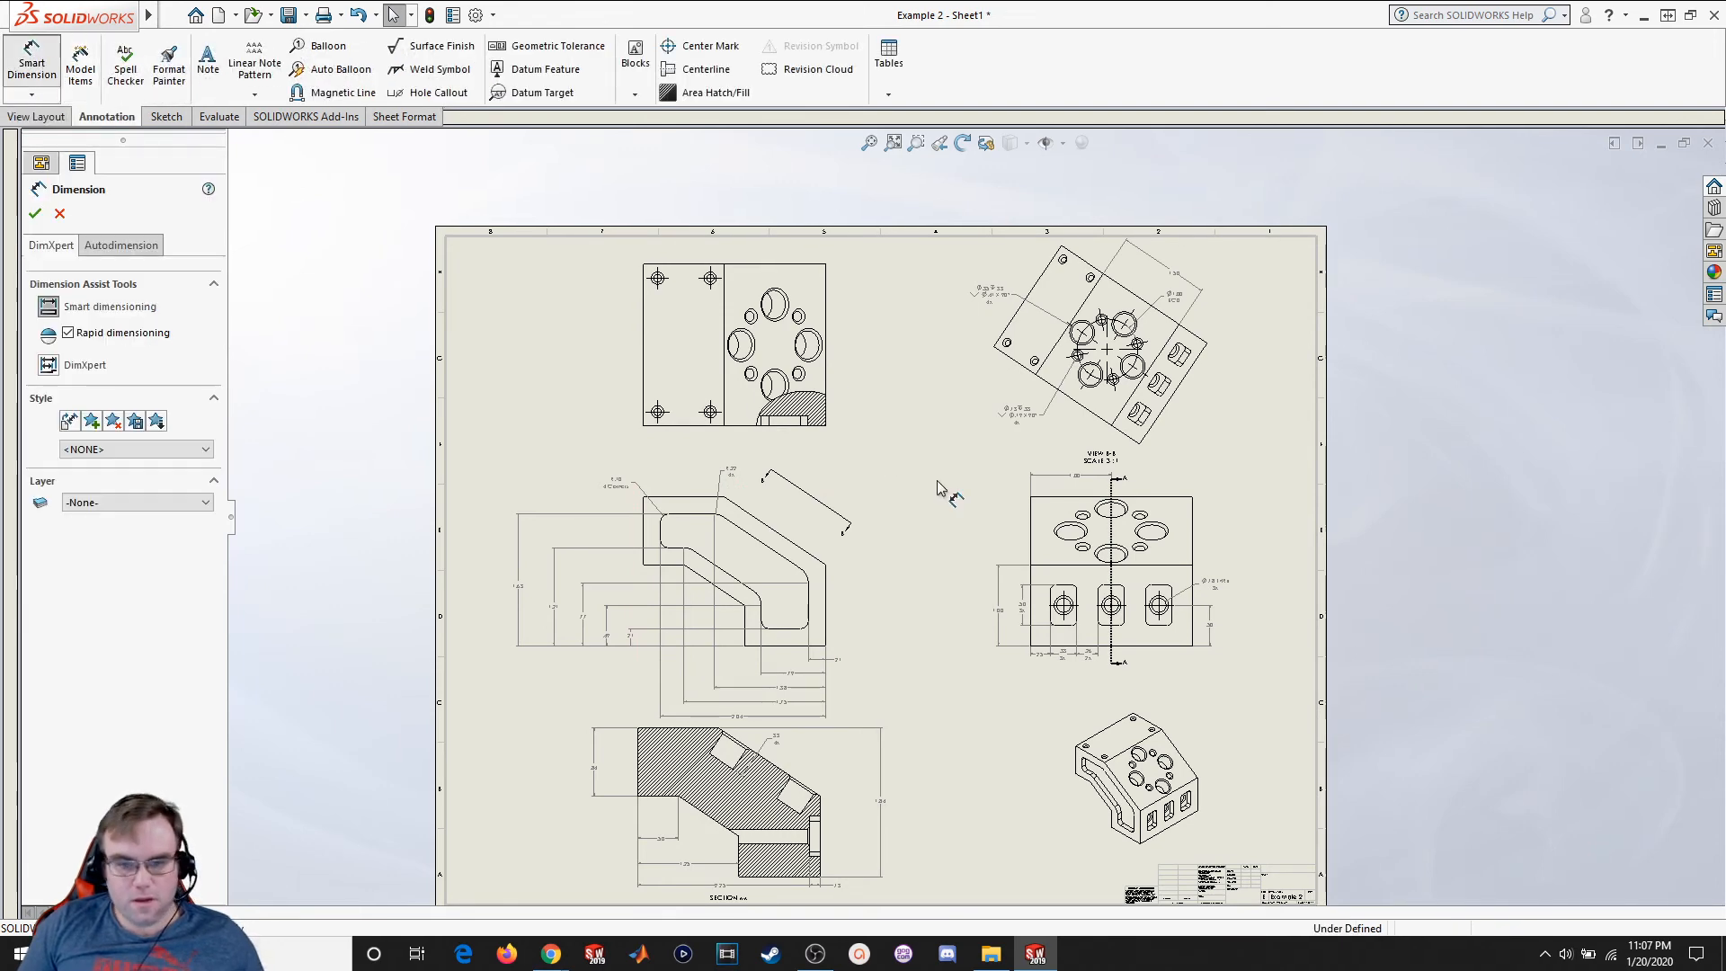
scroll(836, 486, down, 3)
scroll(843, 495, down, 3)
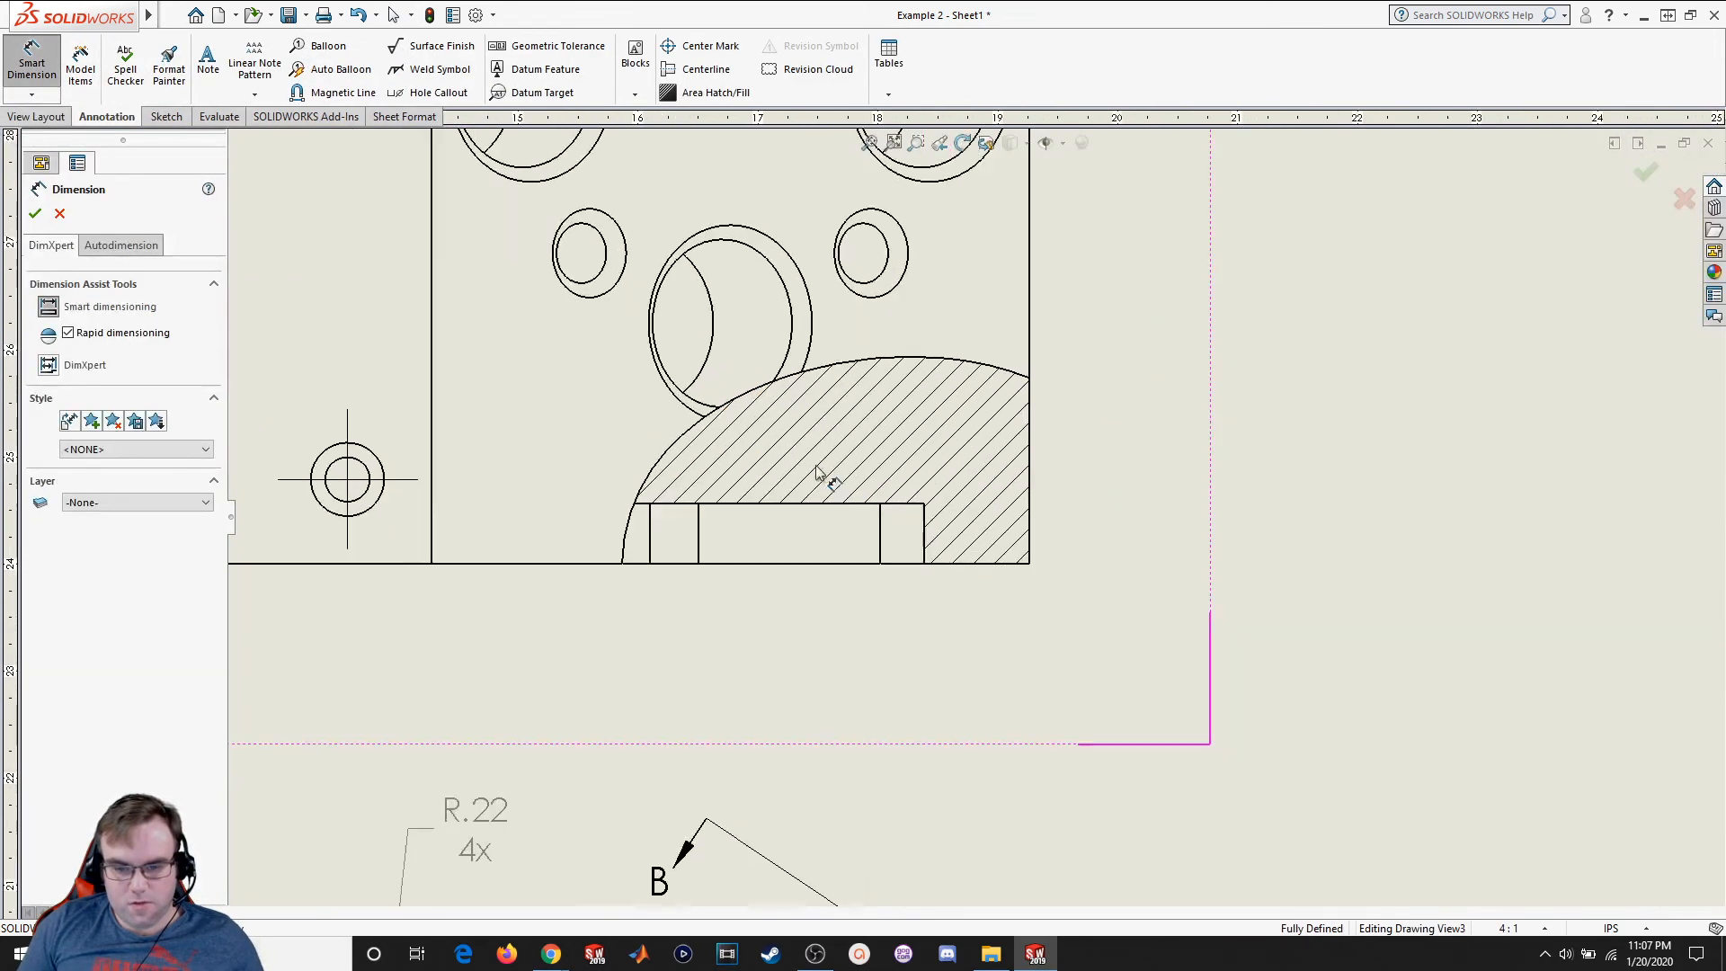
click(863, 503)
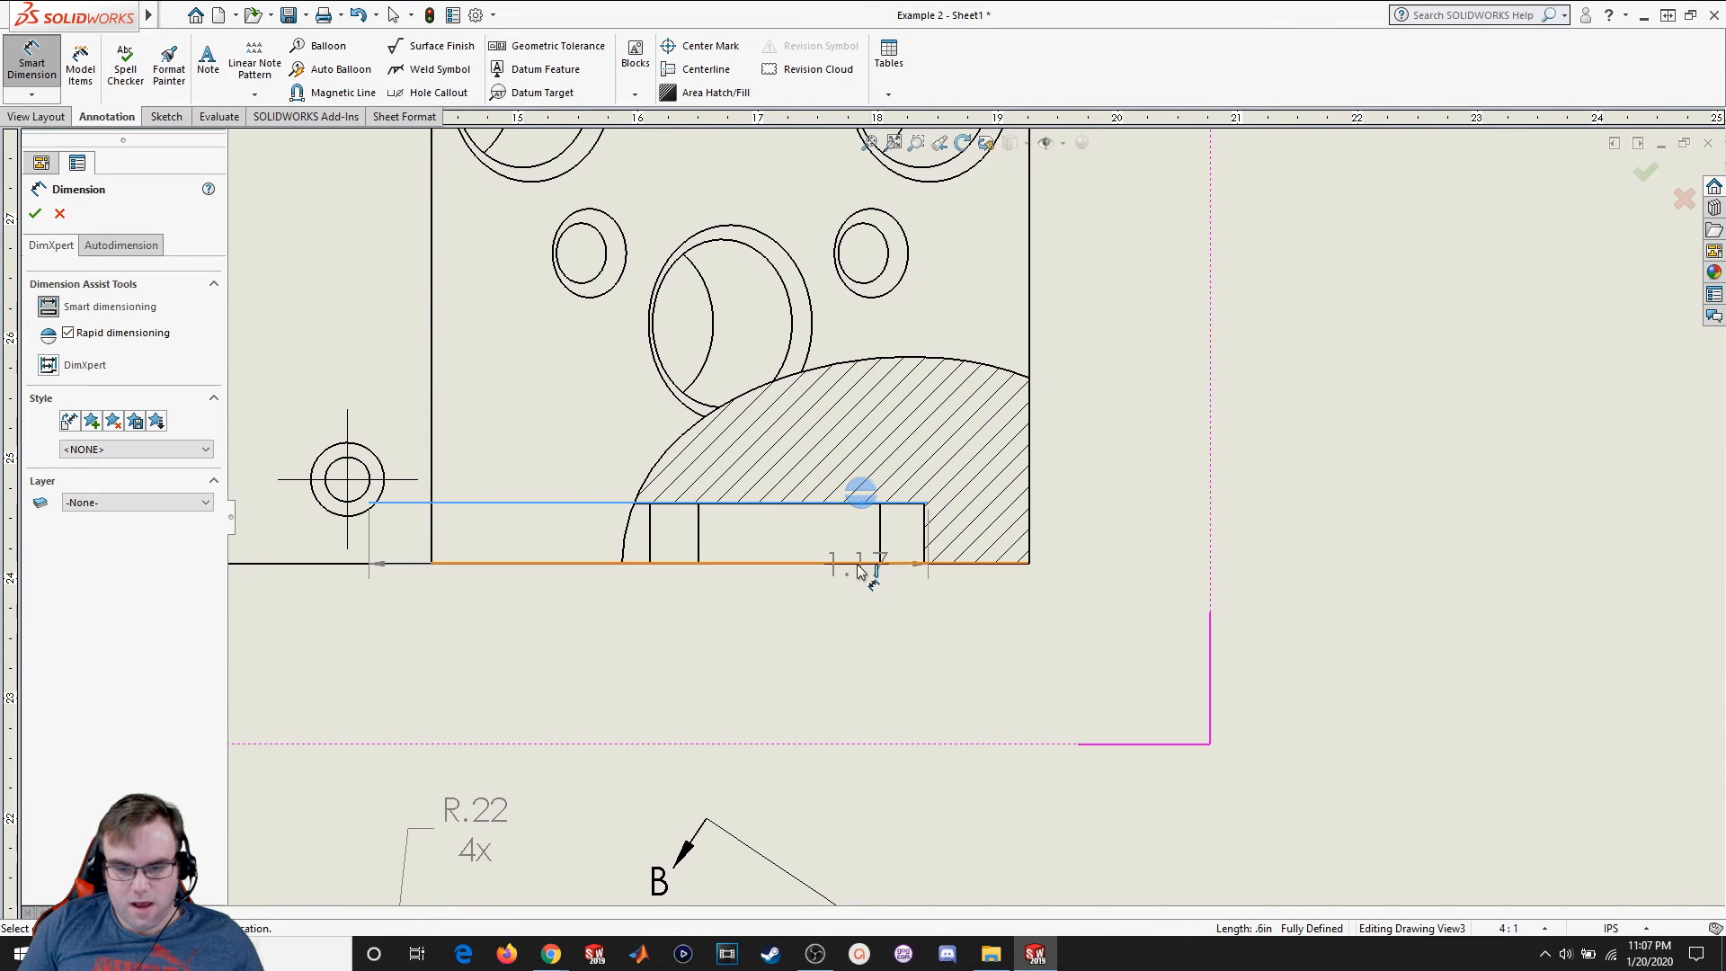
click(863, 563)
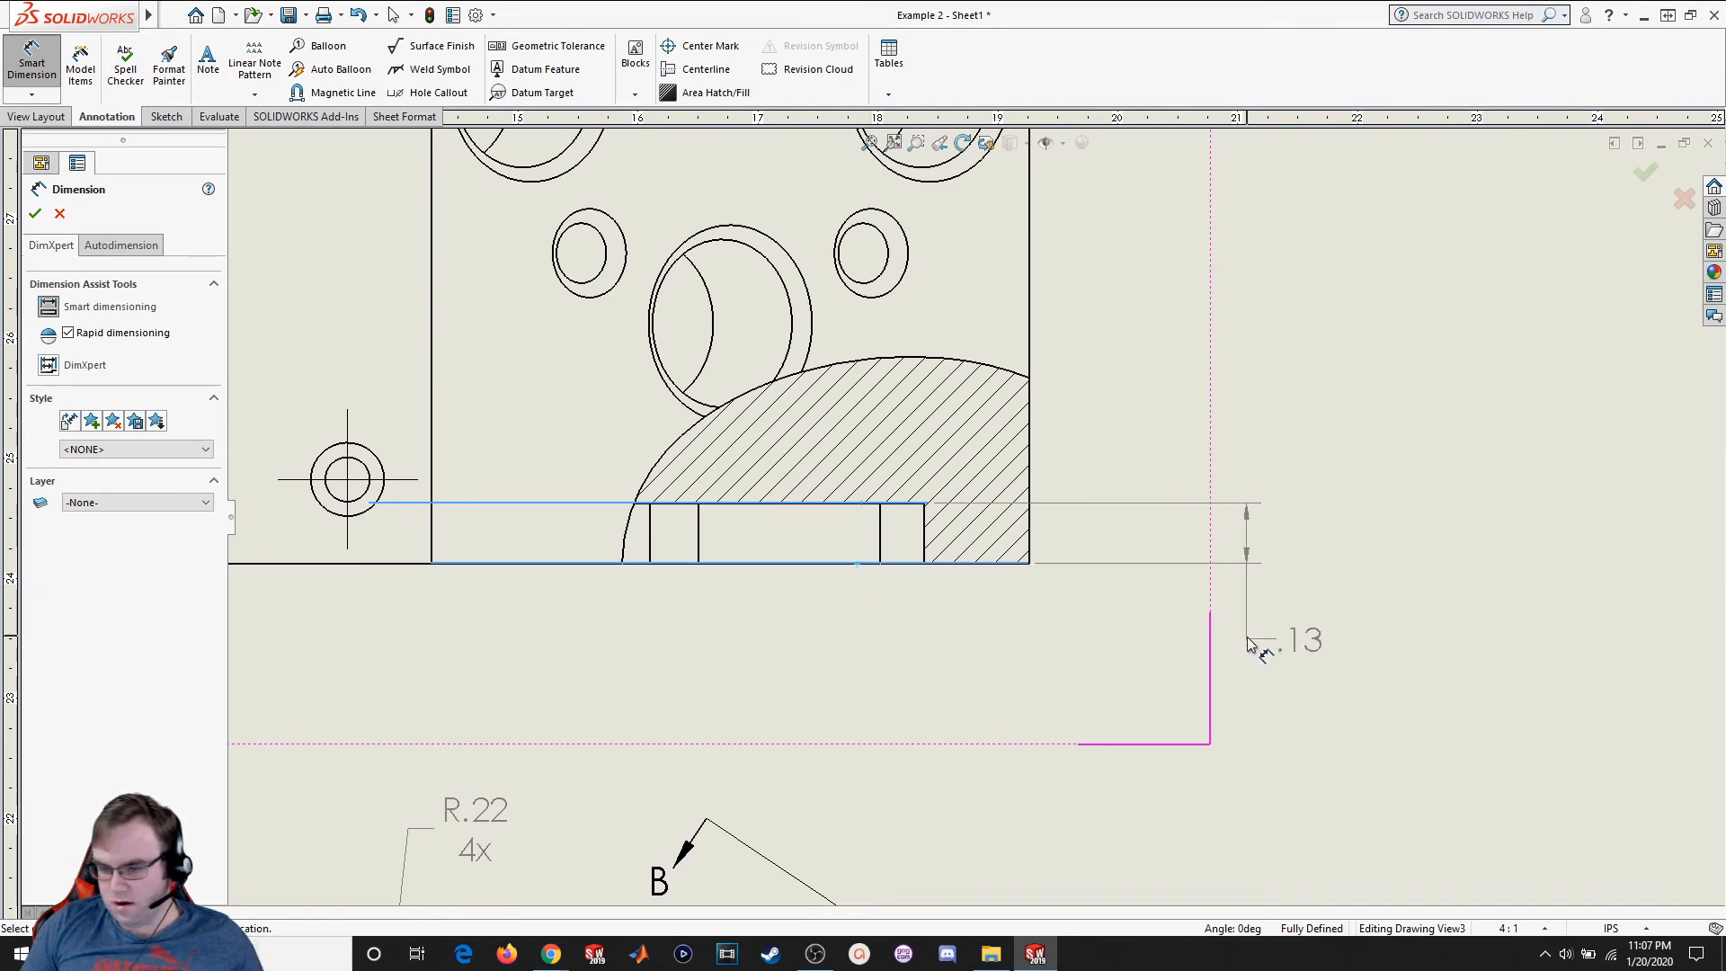
click(1278, 651)
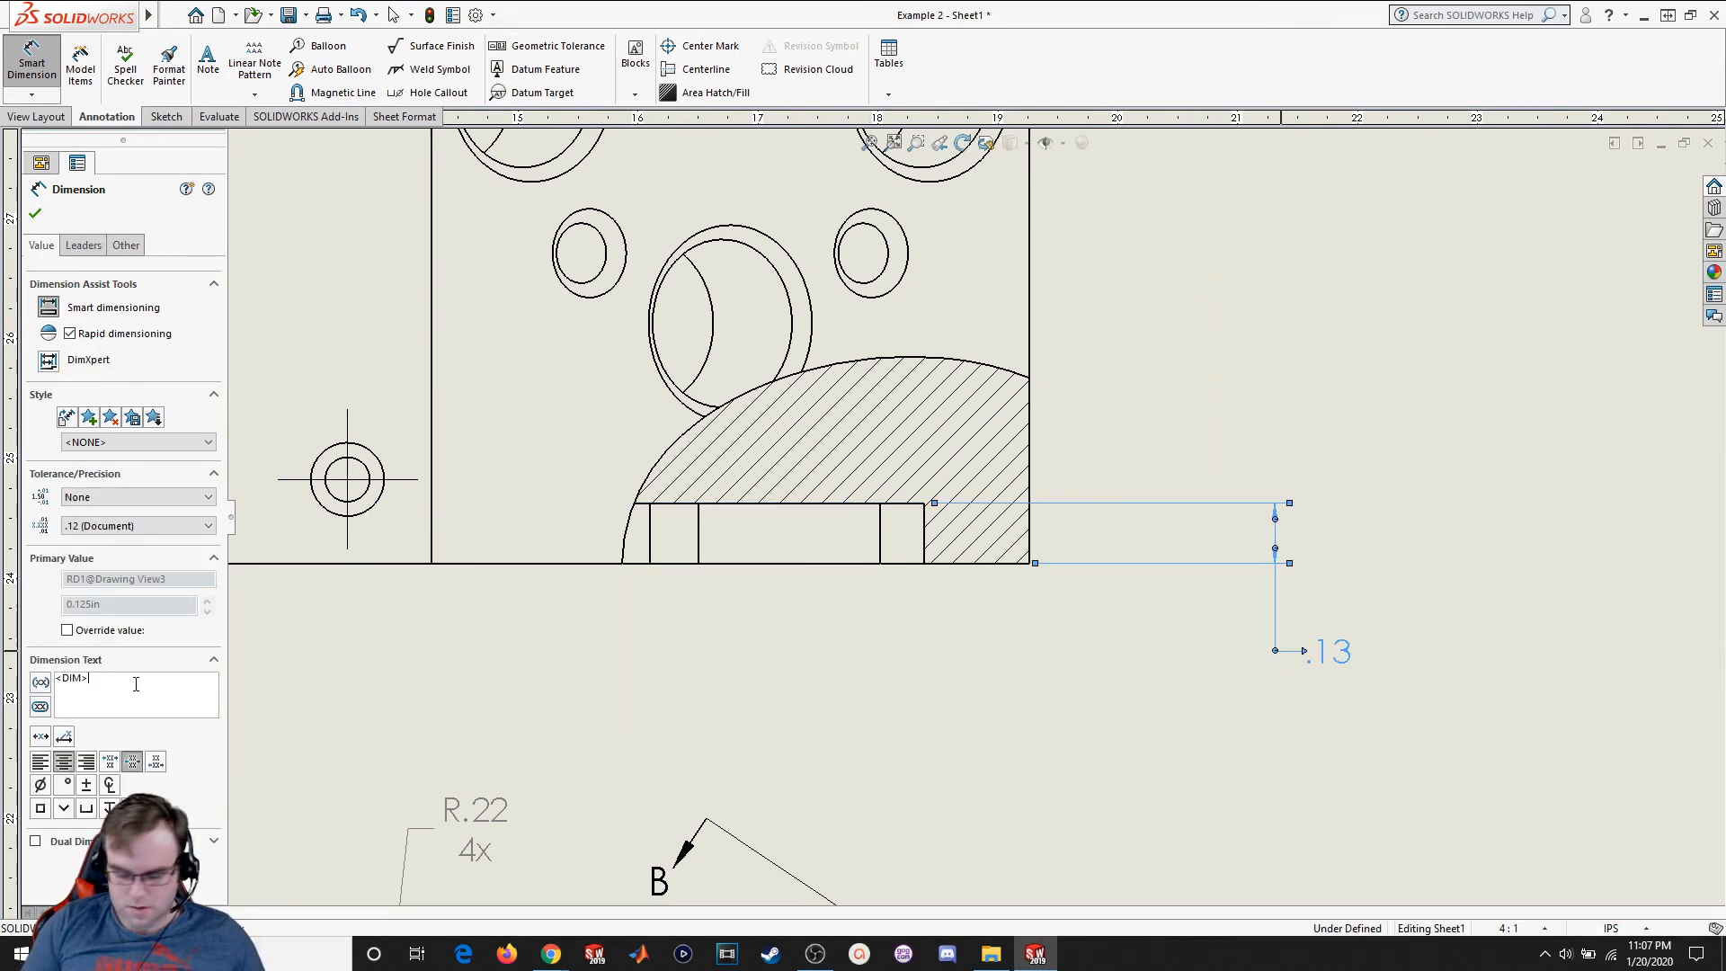
Add the line "2X SIDE POCKETS" below the pocket depth dimension's value and finish the dimension
key(Return)
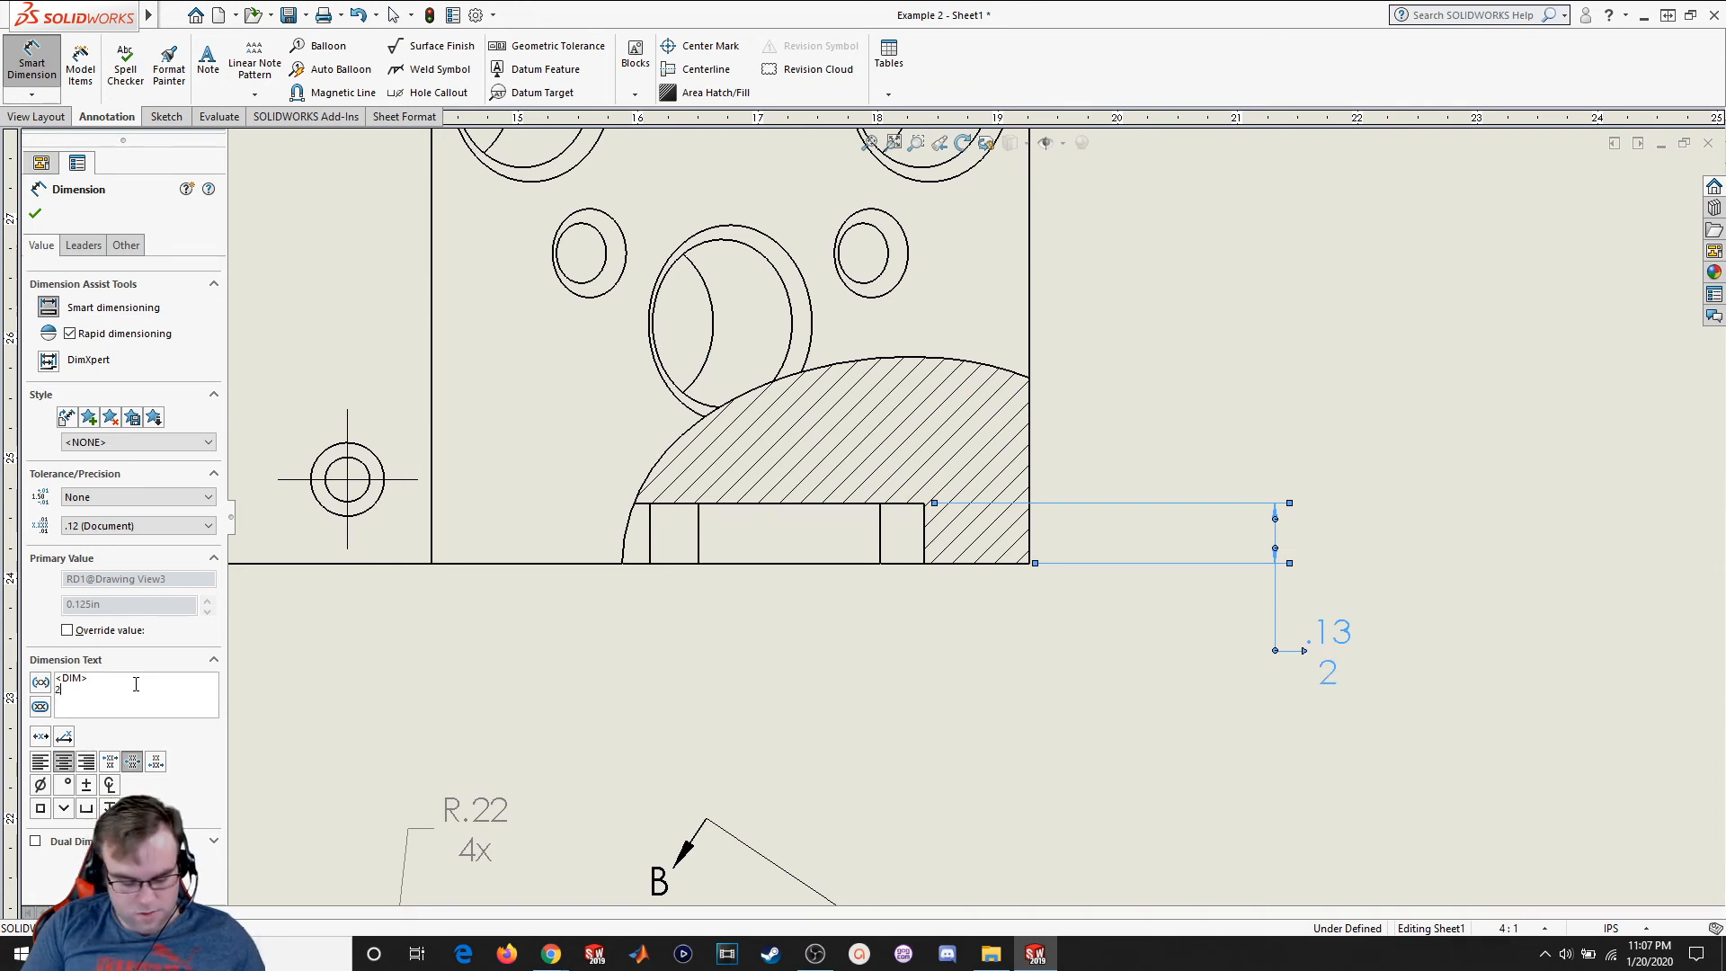
text(2x sidce)
key(BackSpace)
key(BackSpace)
key(BackSpace)
key(BackSpace)
key(BackSpace)
key(BackSpace)
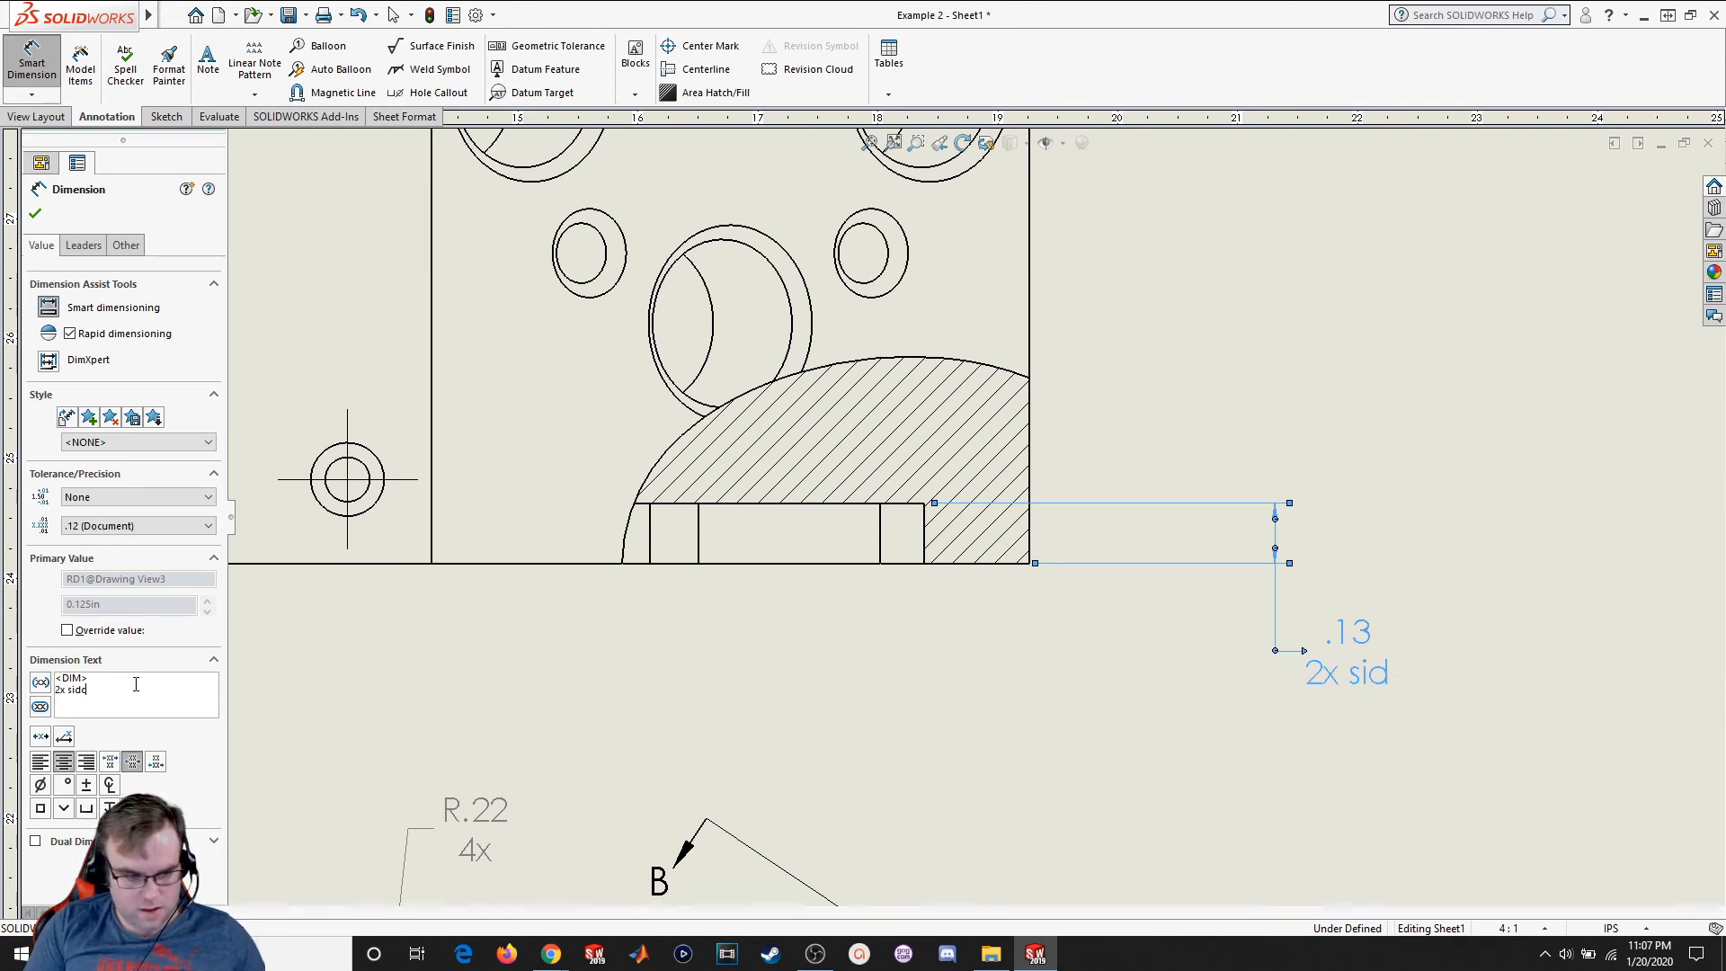
text(SIDE)
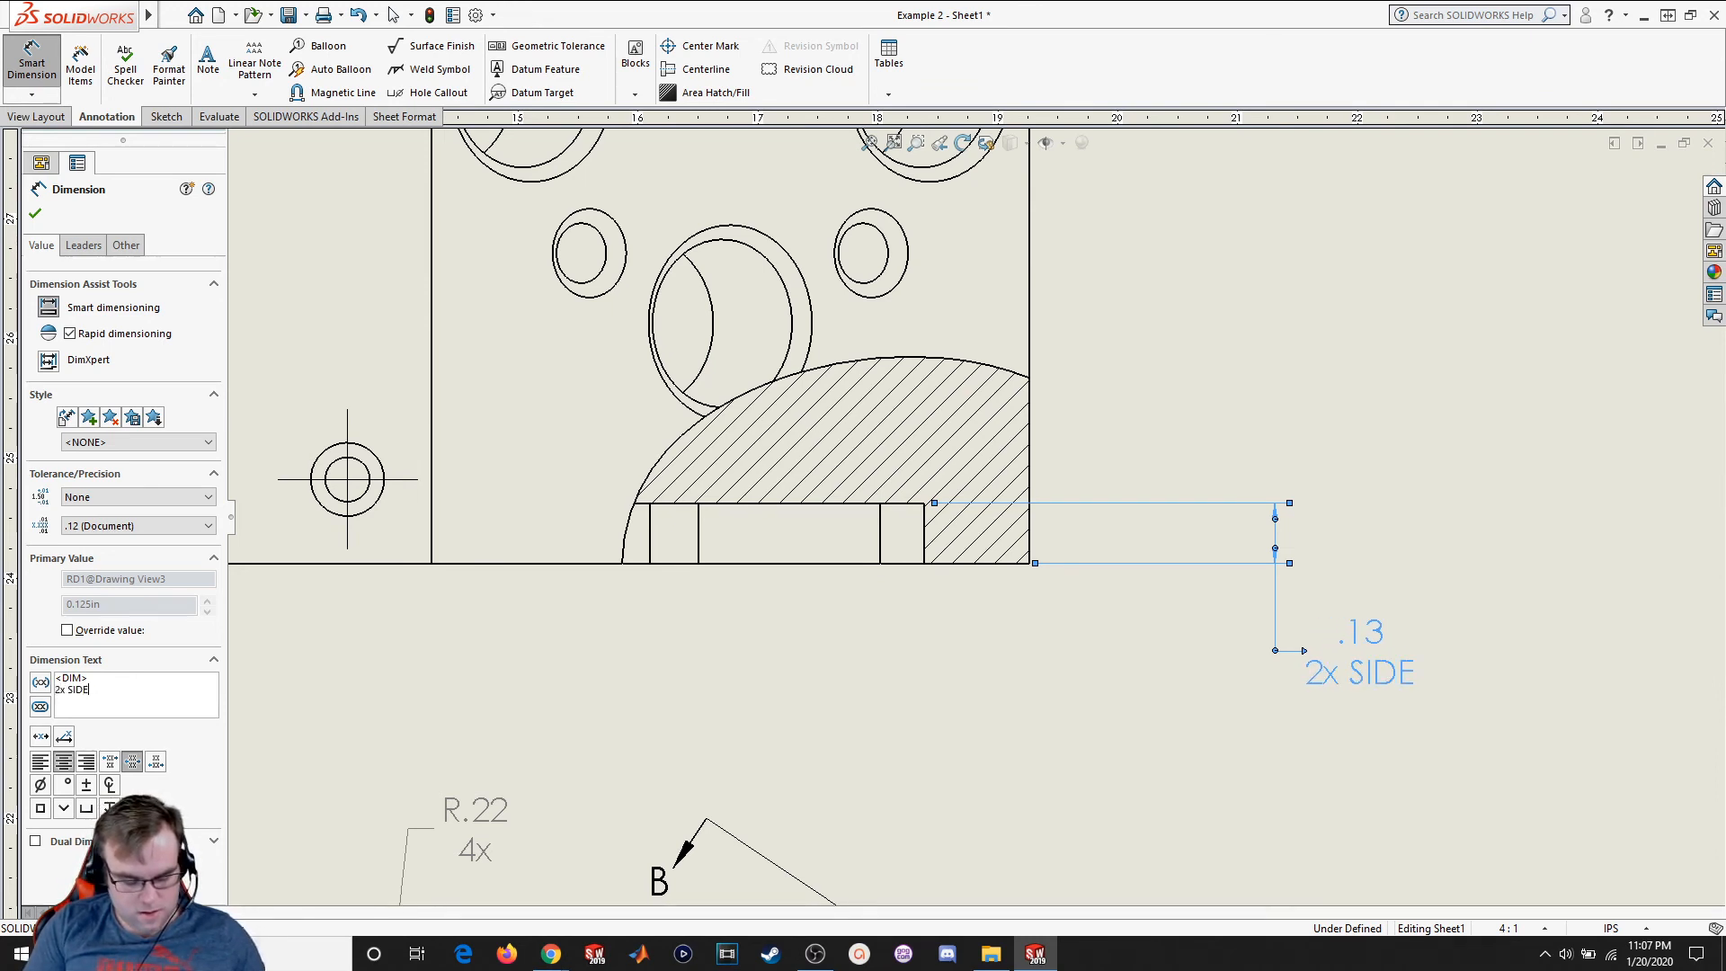
text( POCKETS)
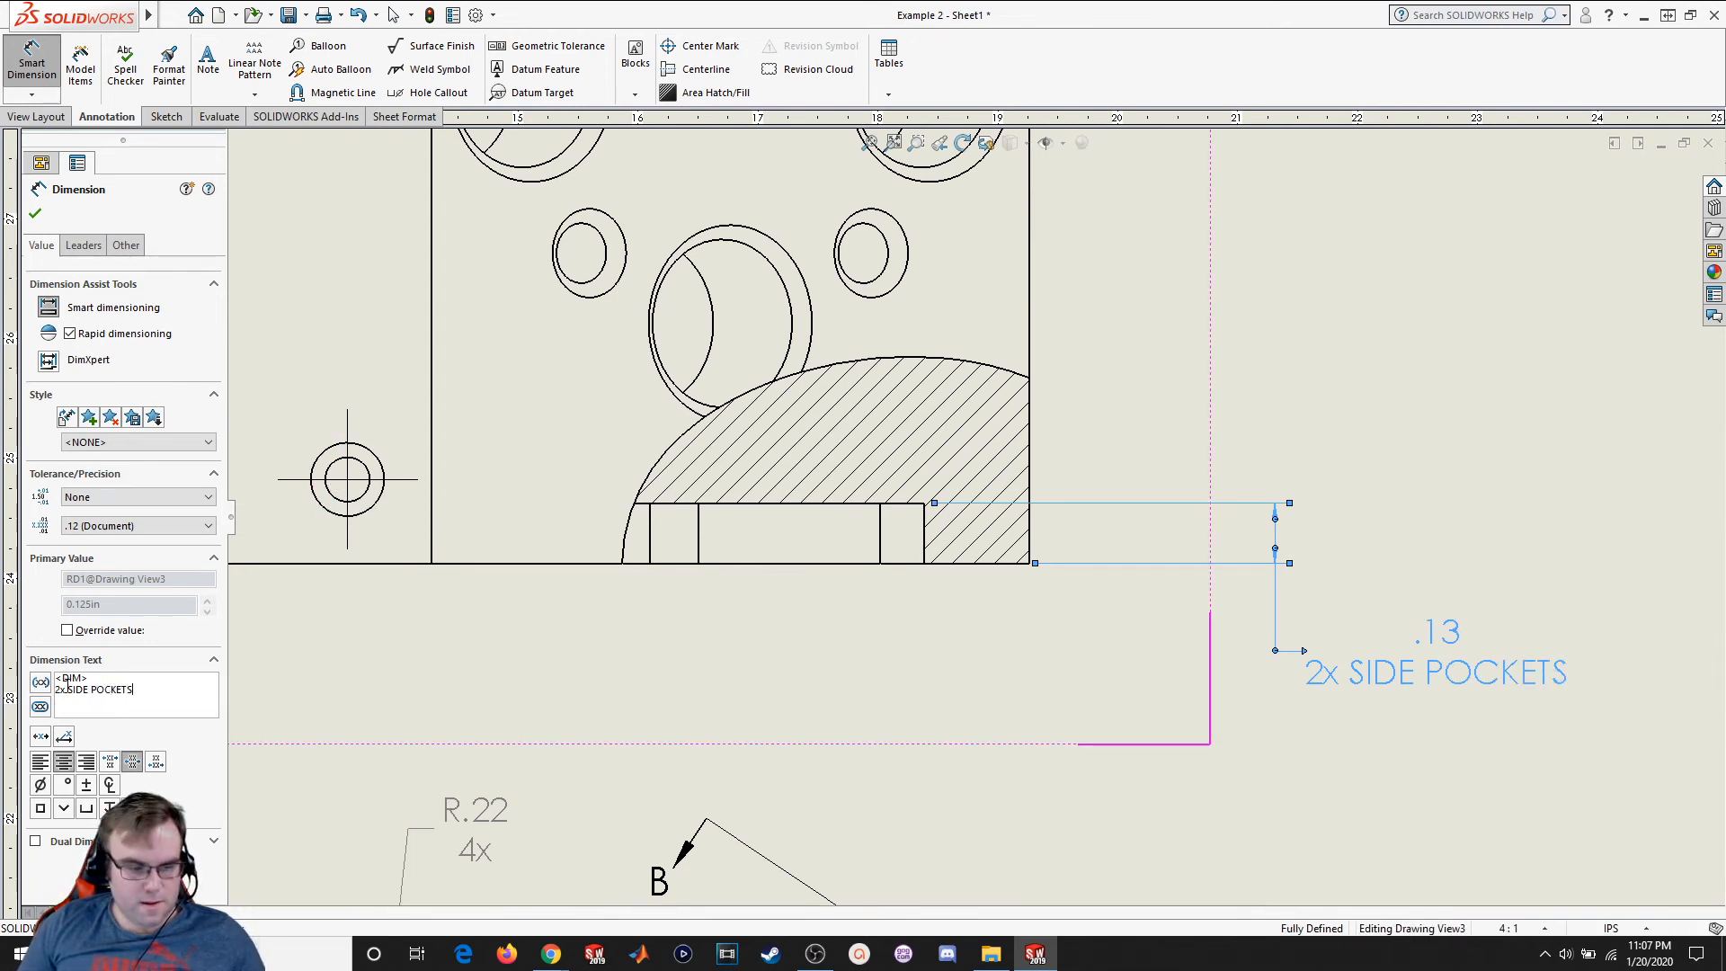
key(BackSpace)
text(X)
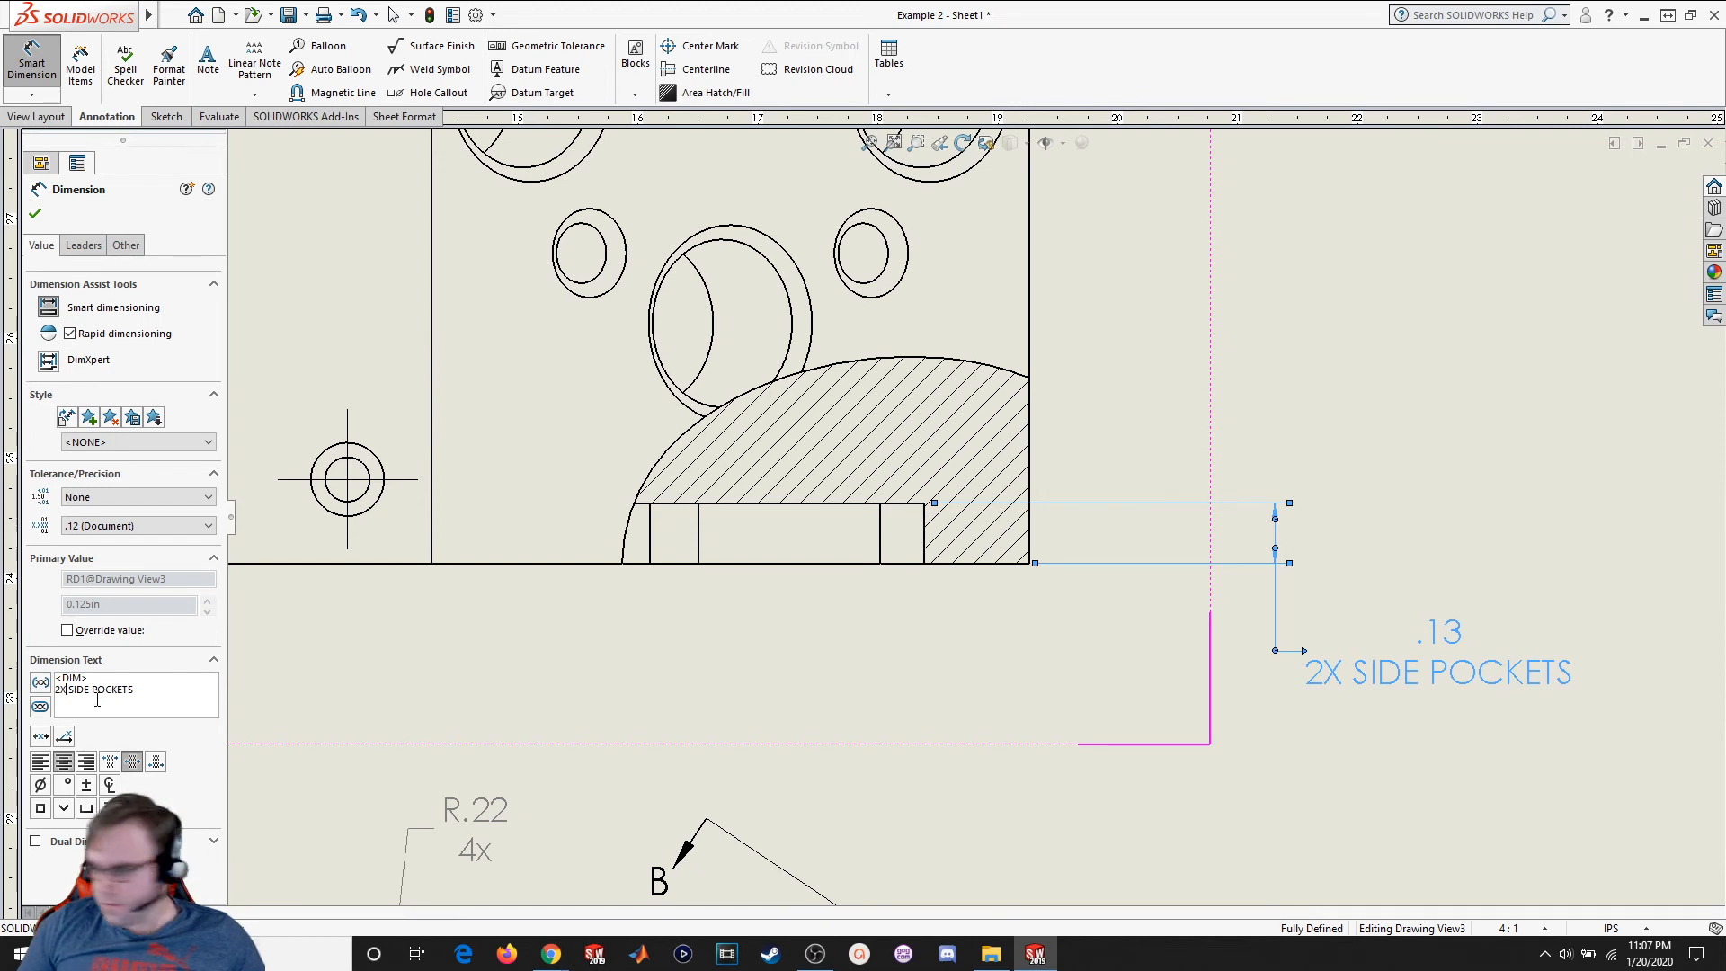
click(35, 216)
Dimension the horizontal distance from the top view's left edge to the upper-left hole, with the text left of the view
scroll(693, 374, up, 3)
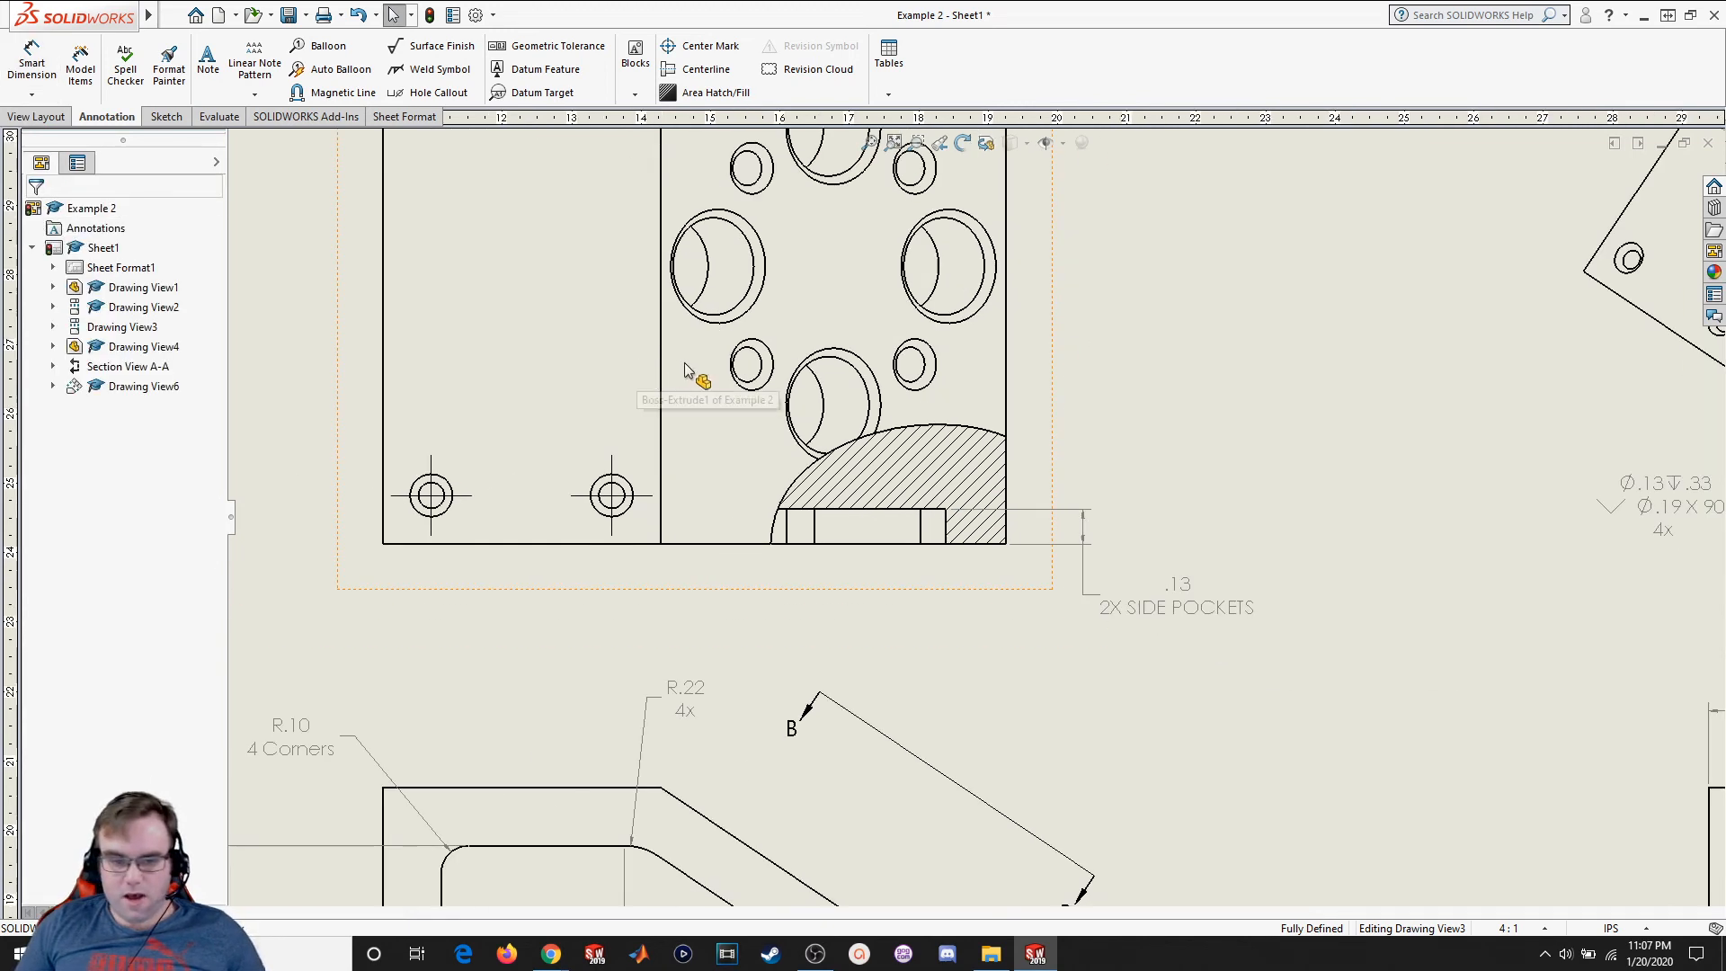
click(31, 63)
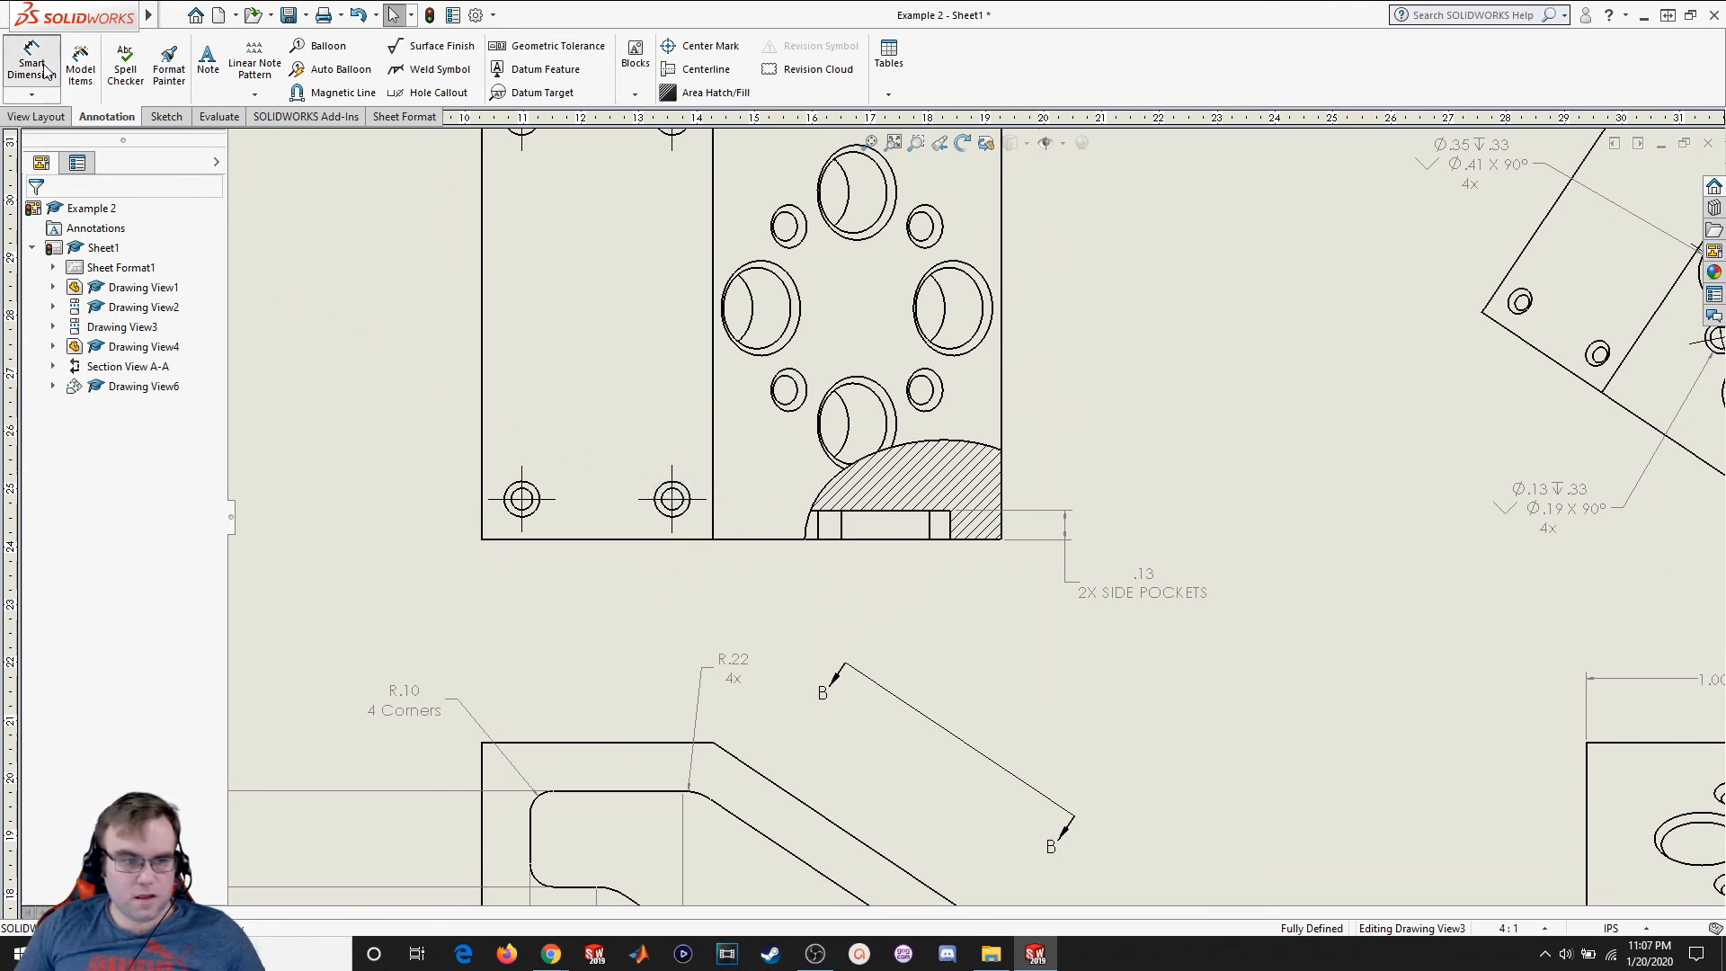
scroll(520, 442, up, 2)
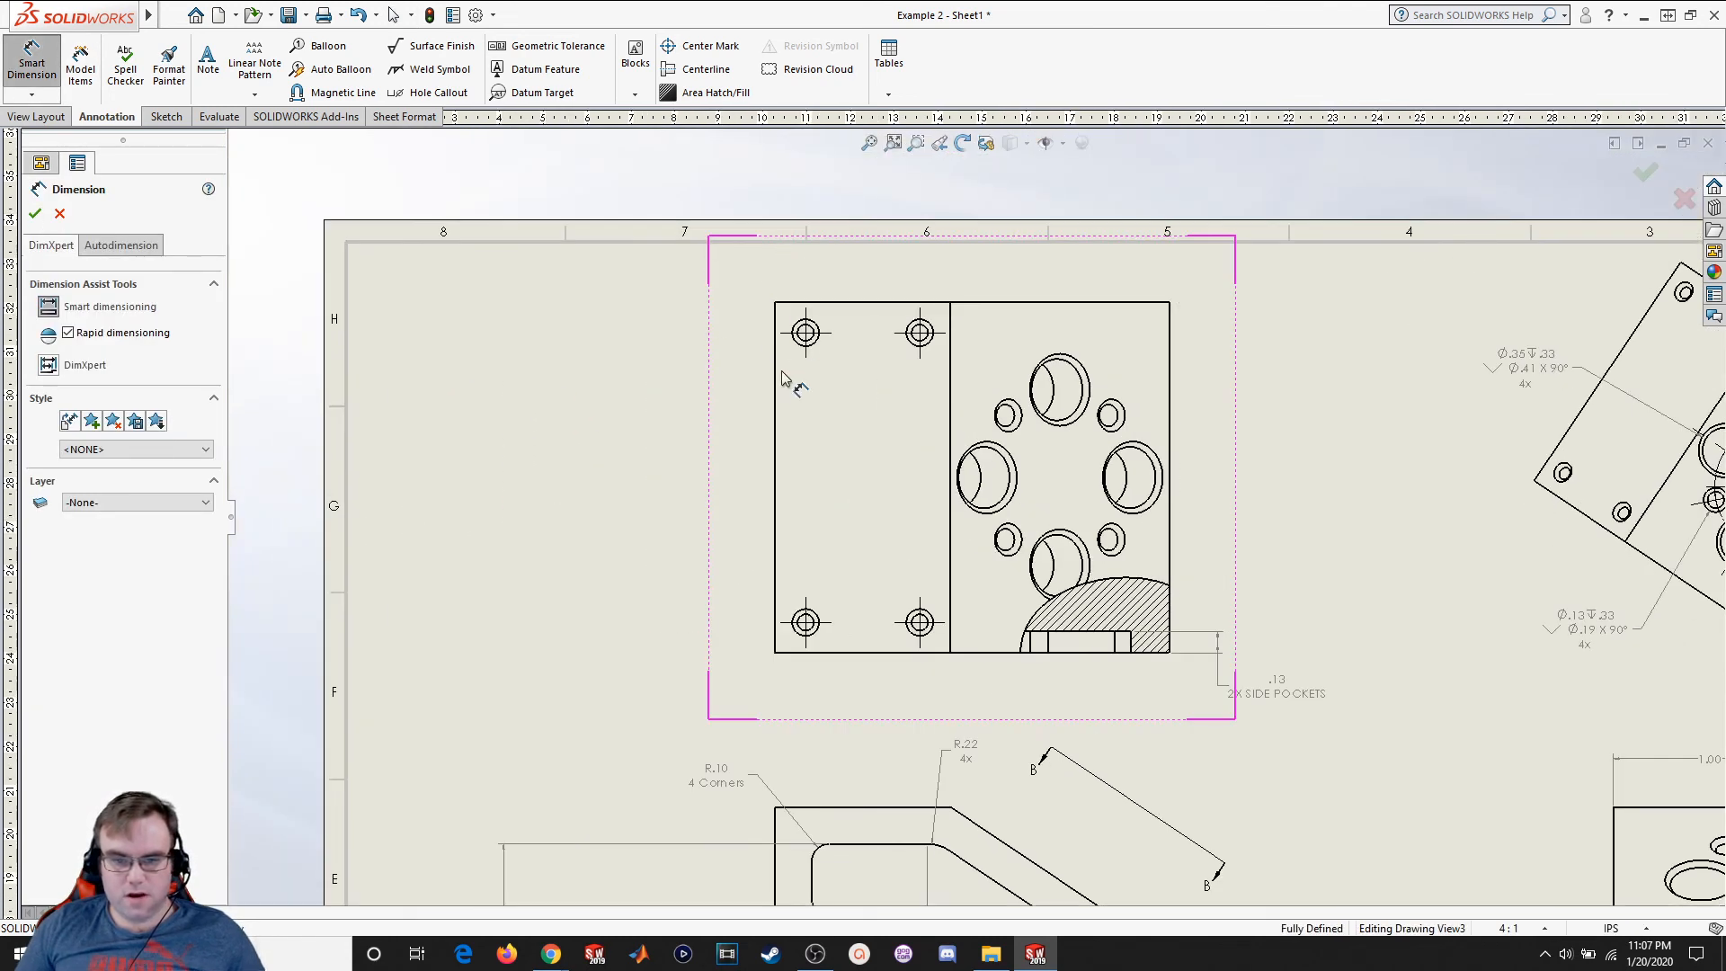
click(776, 373)
click(806, 334)
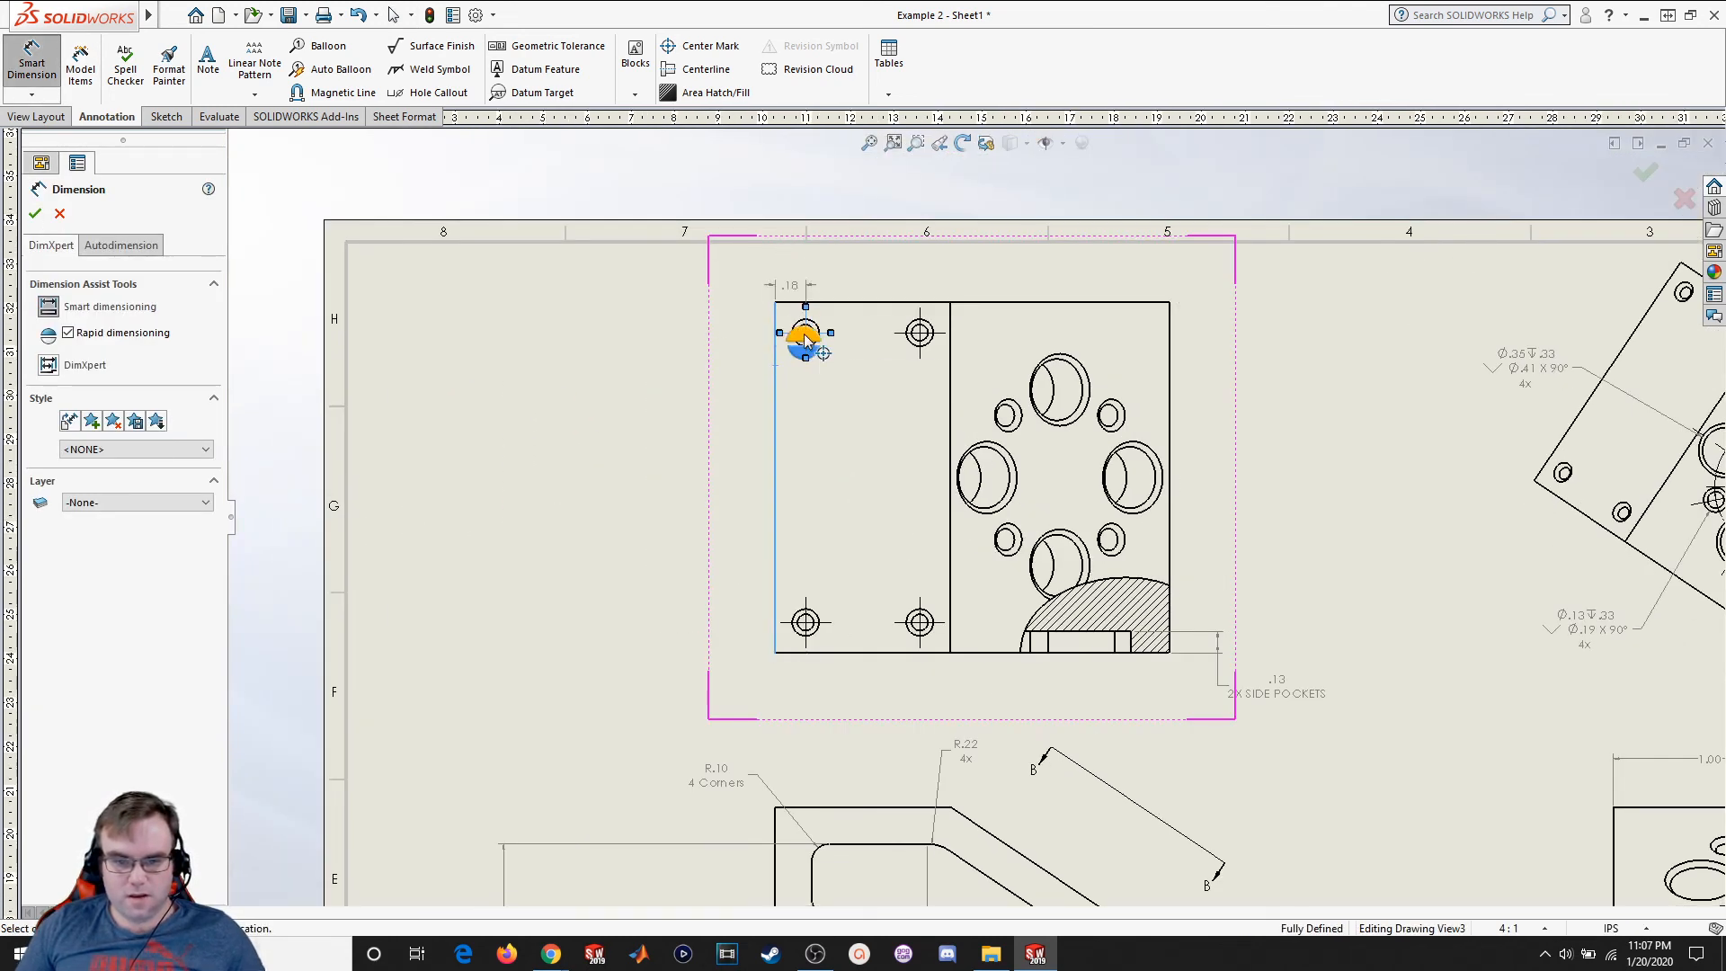
click(730, 312)
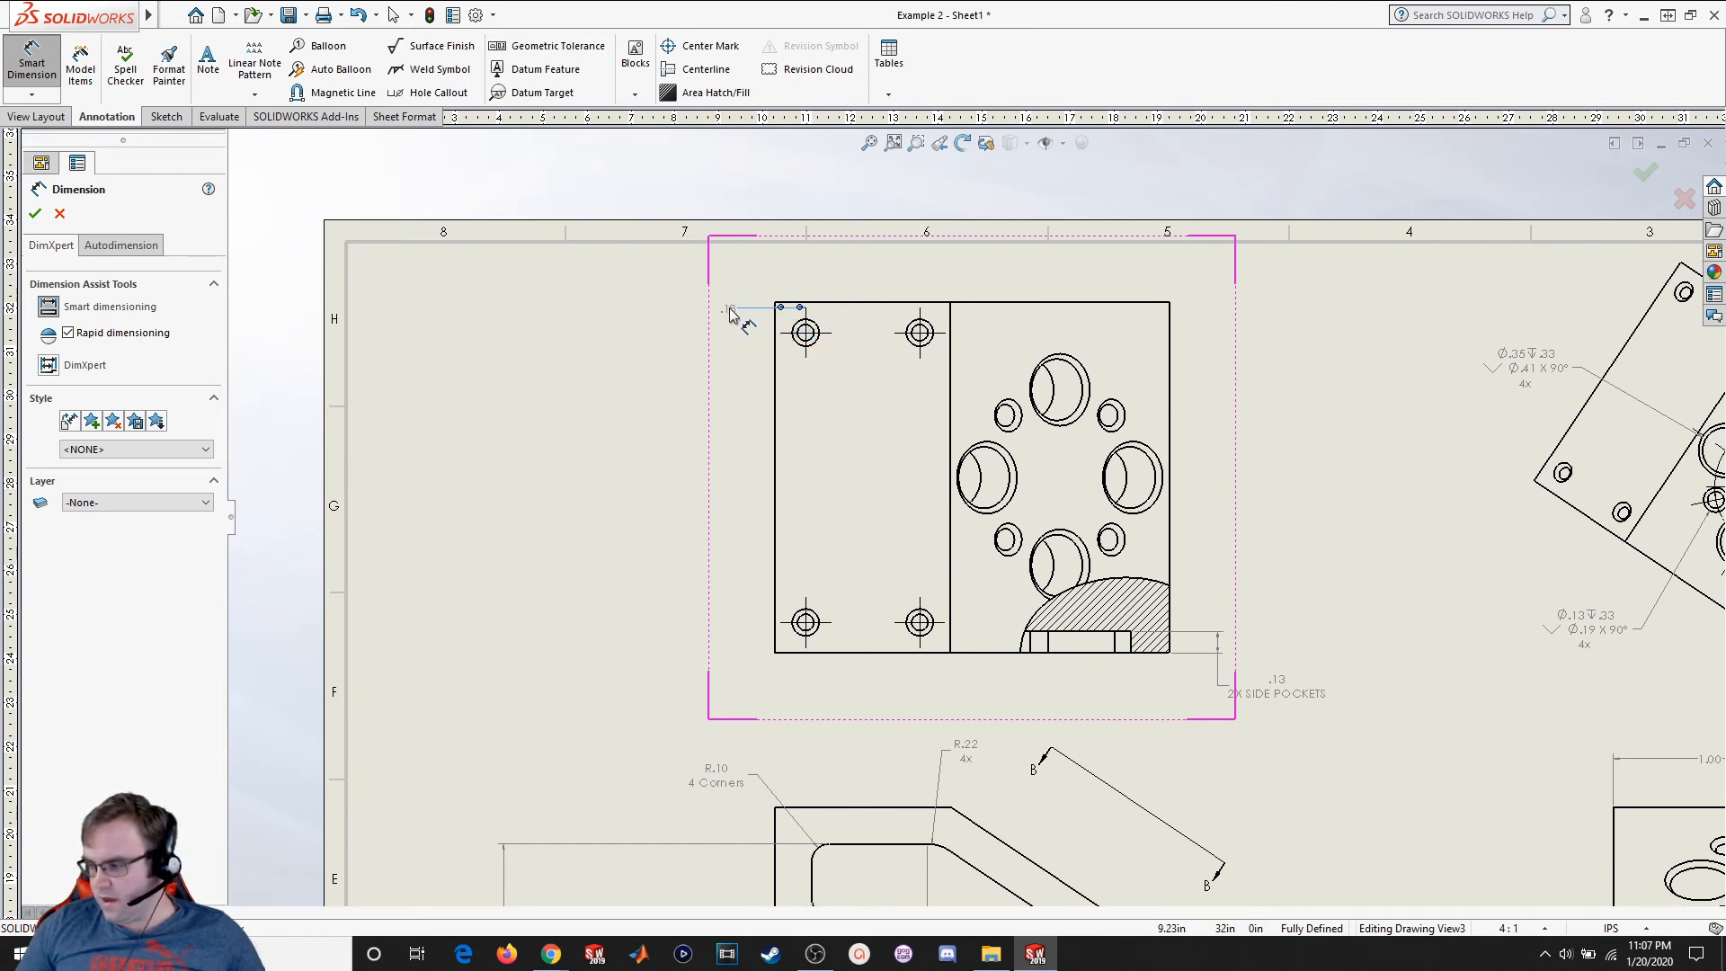
click(805, 333)
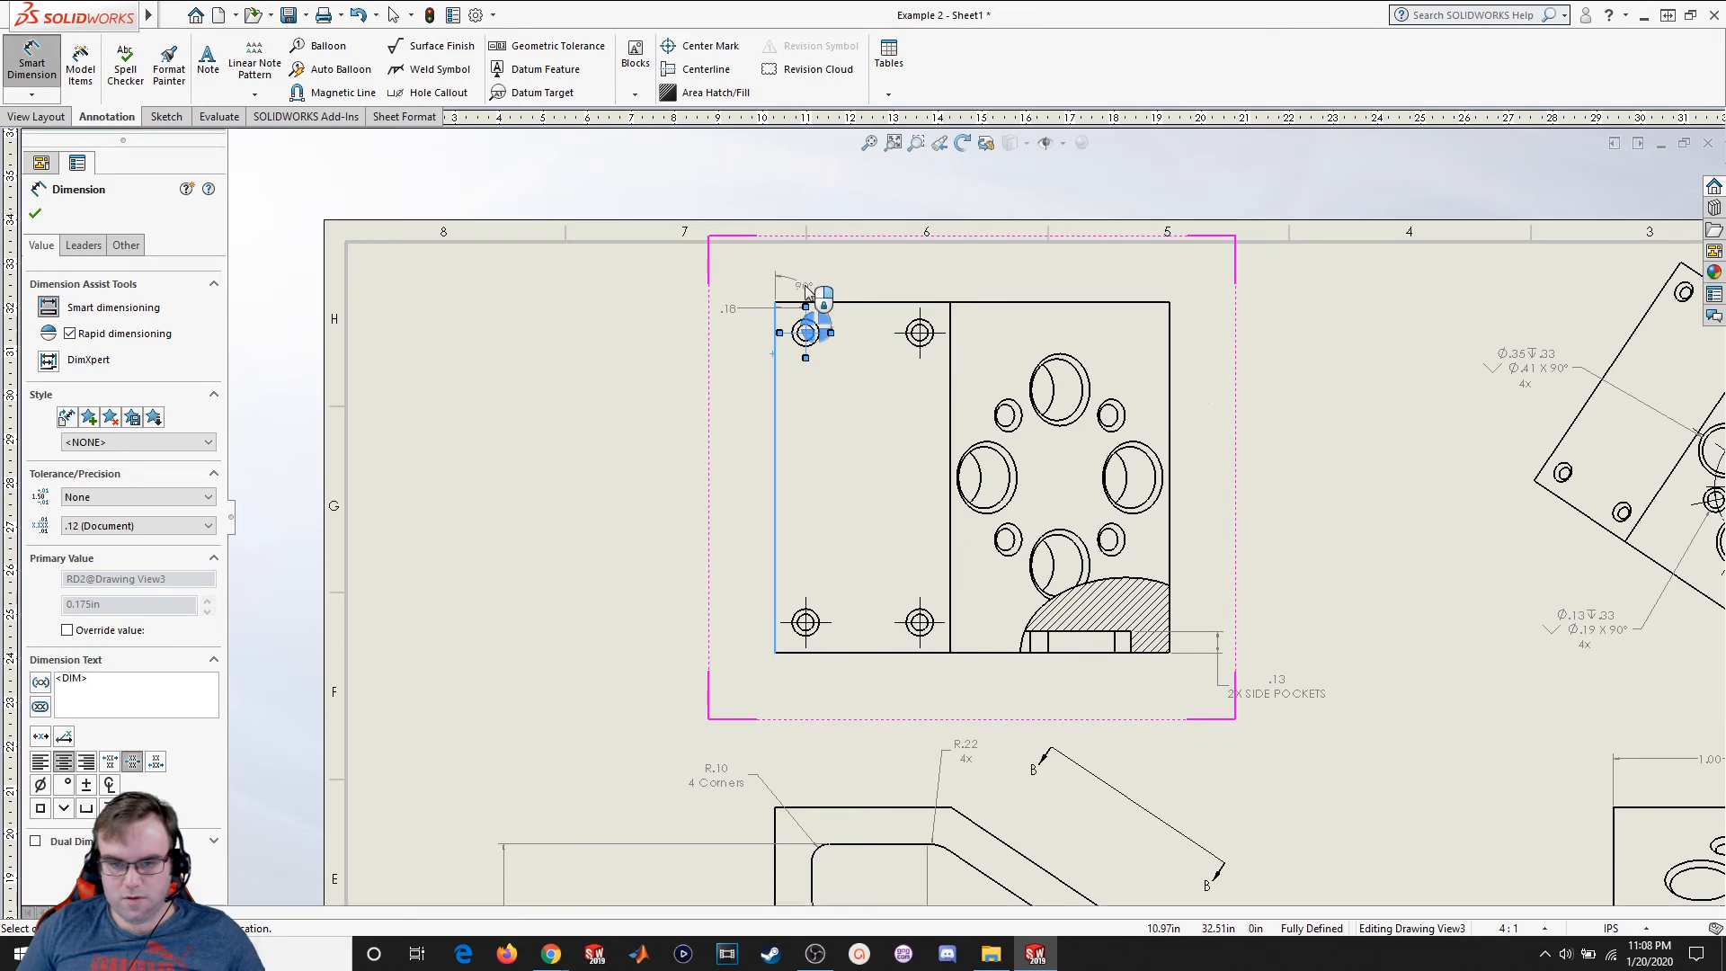
key(Escape)
key(z)
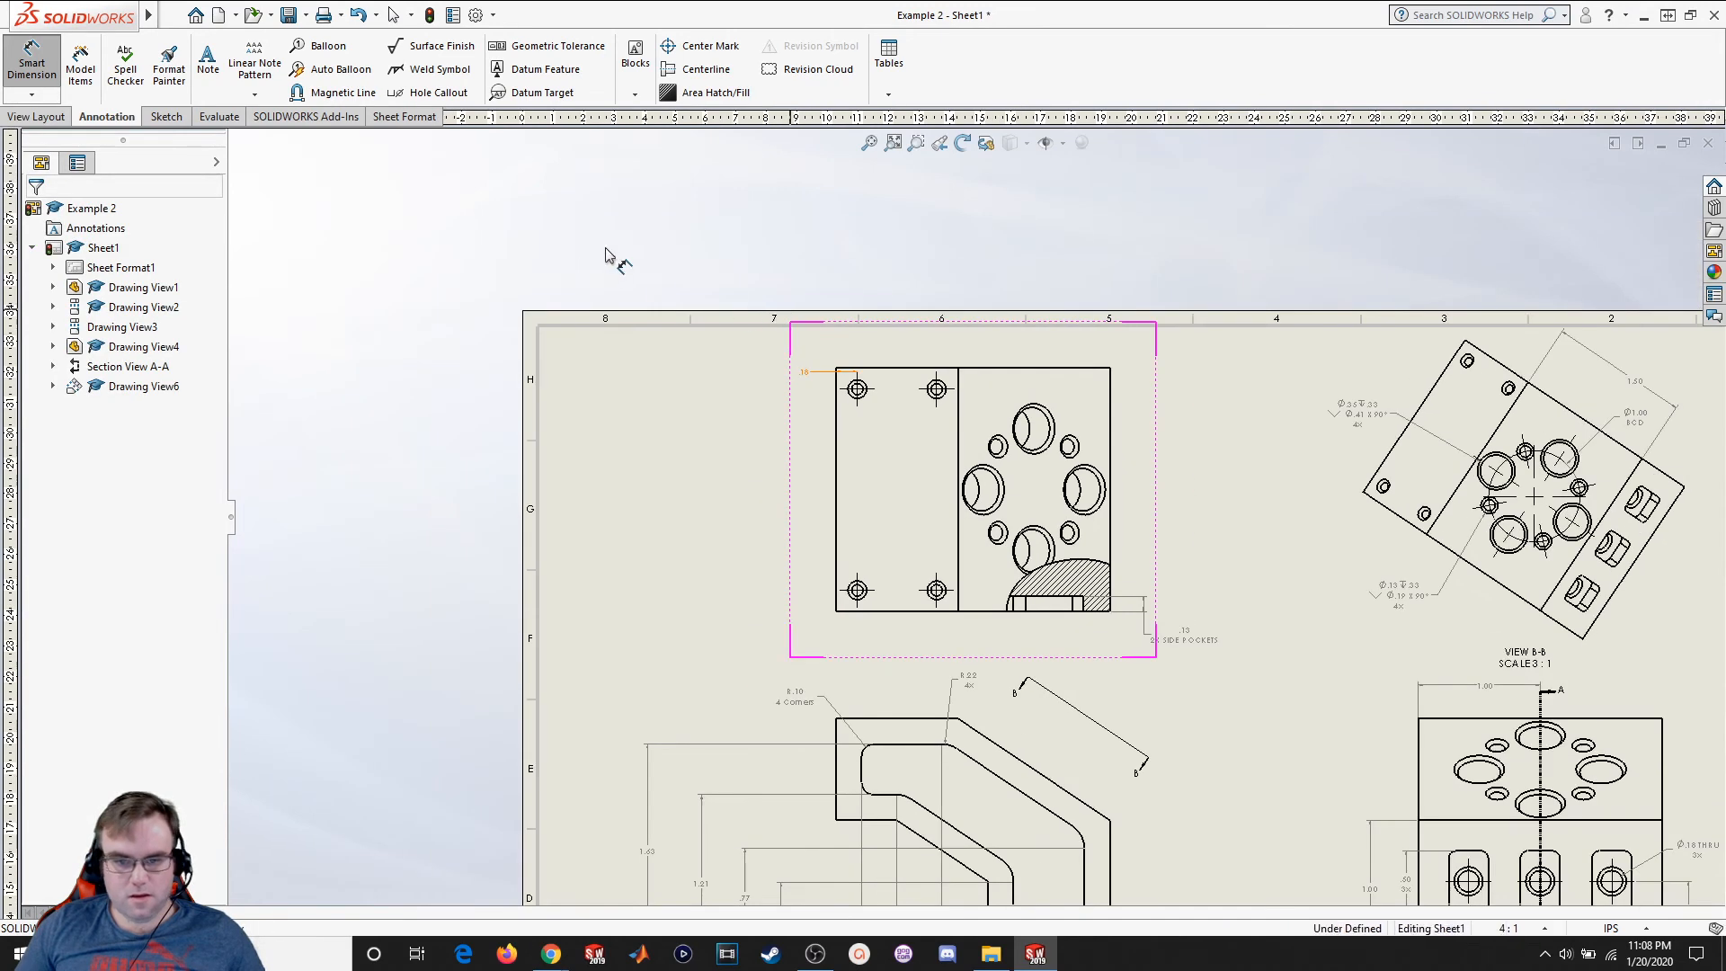
scroll(805, 368, down, 4)
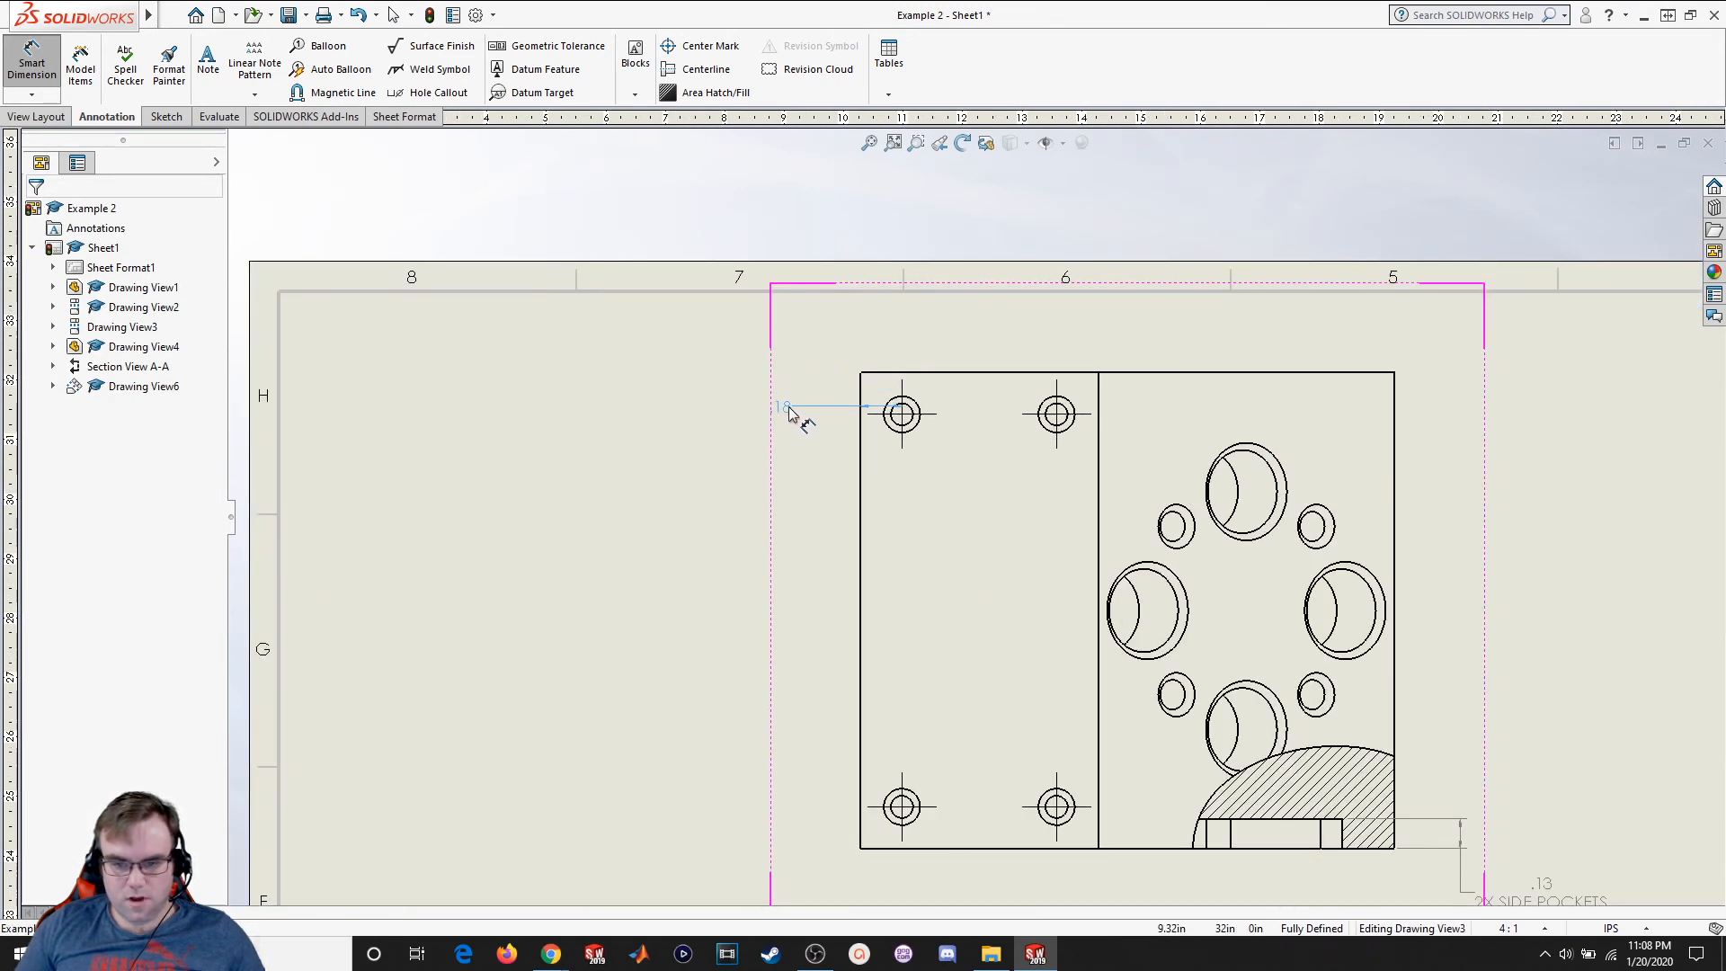
click(785, 408)
click(32, 95)
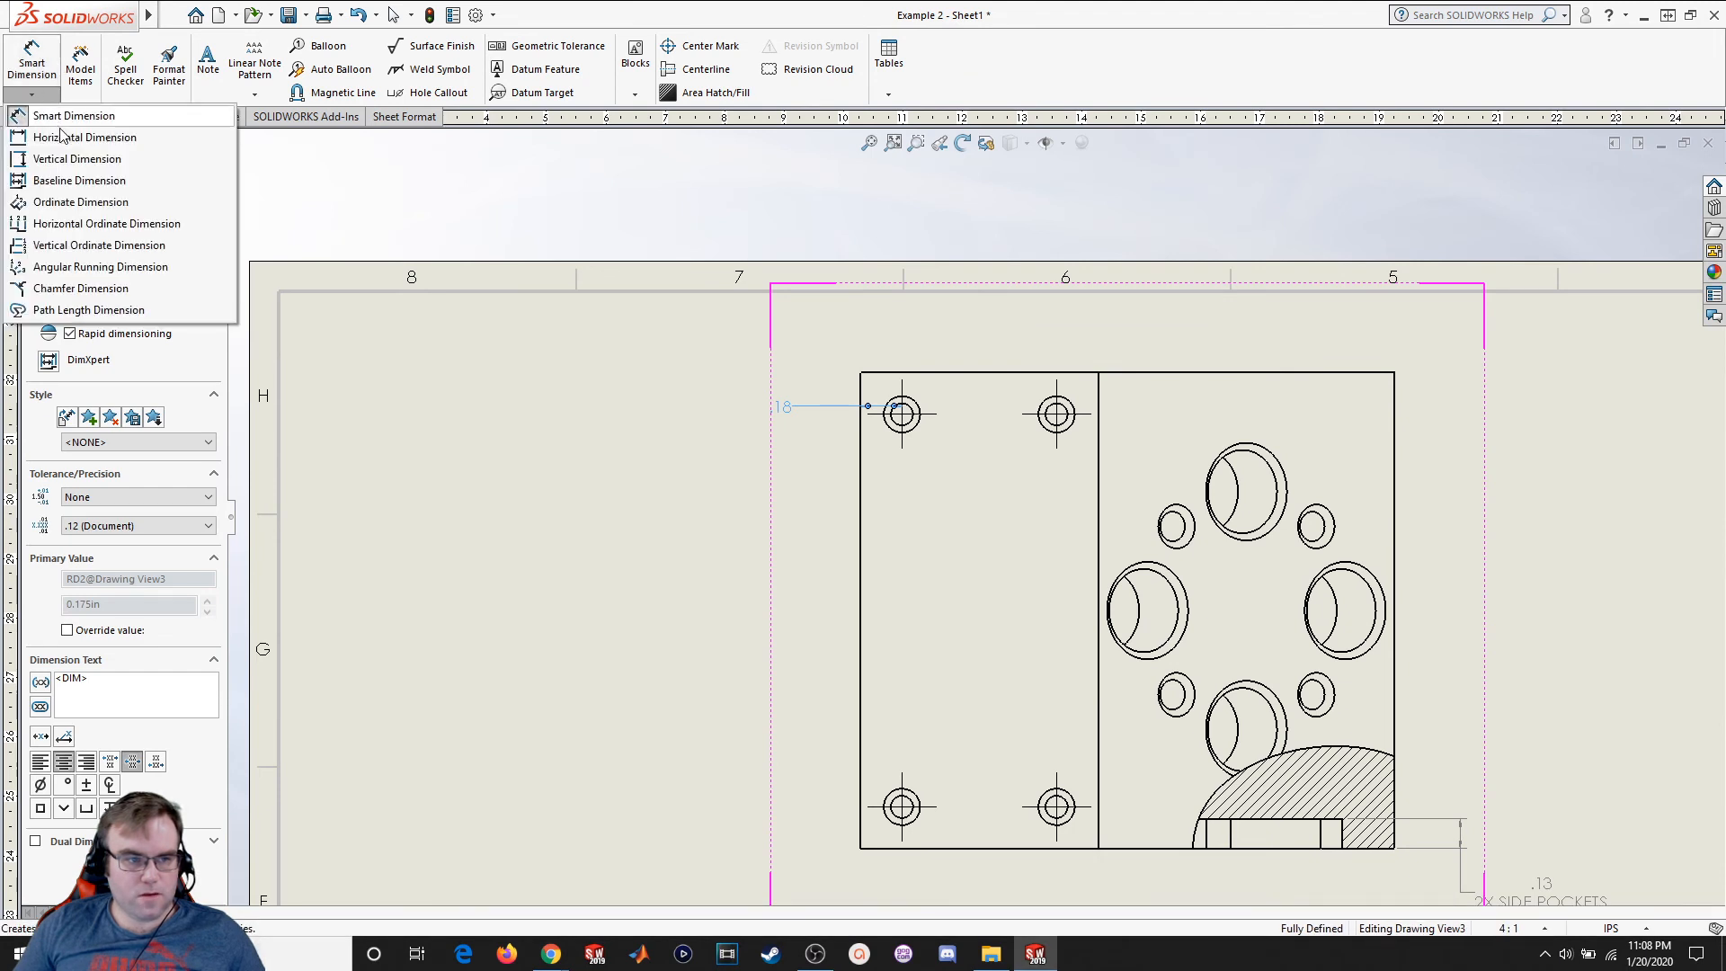
click(63, 136)
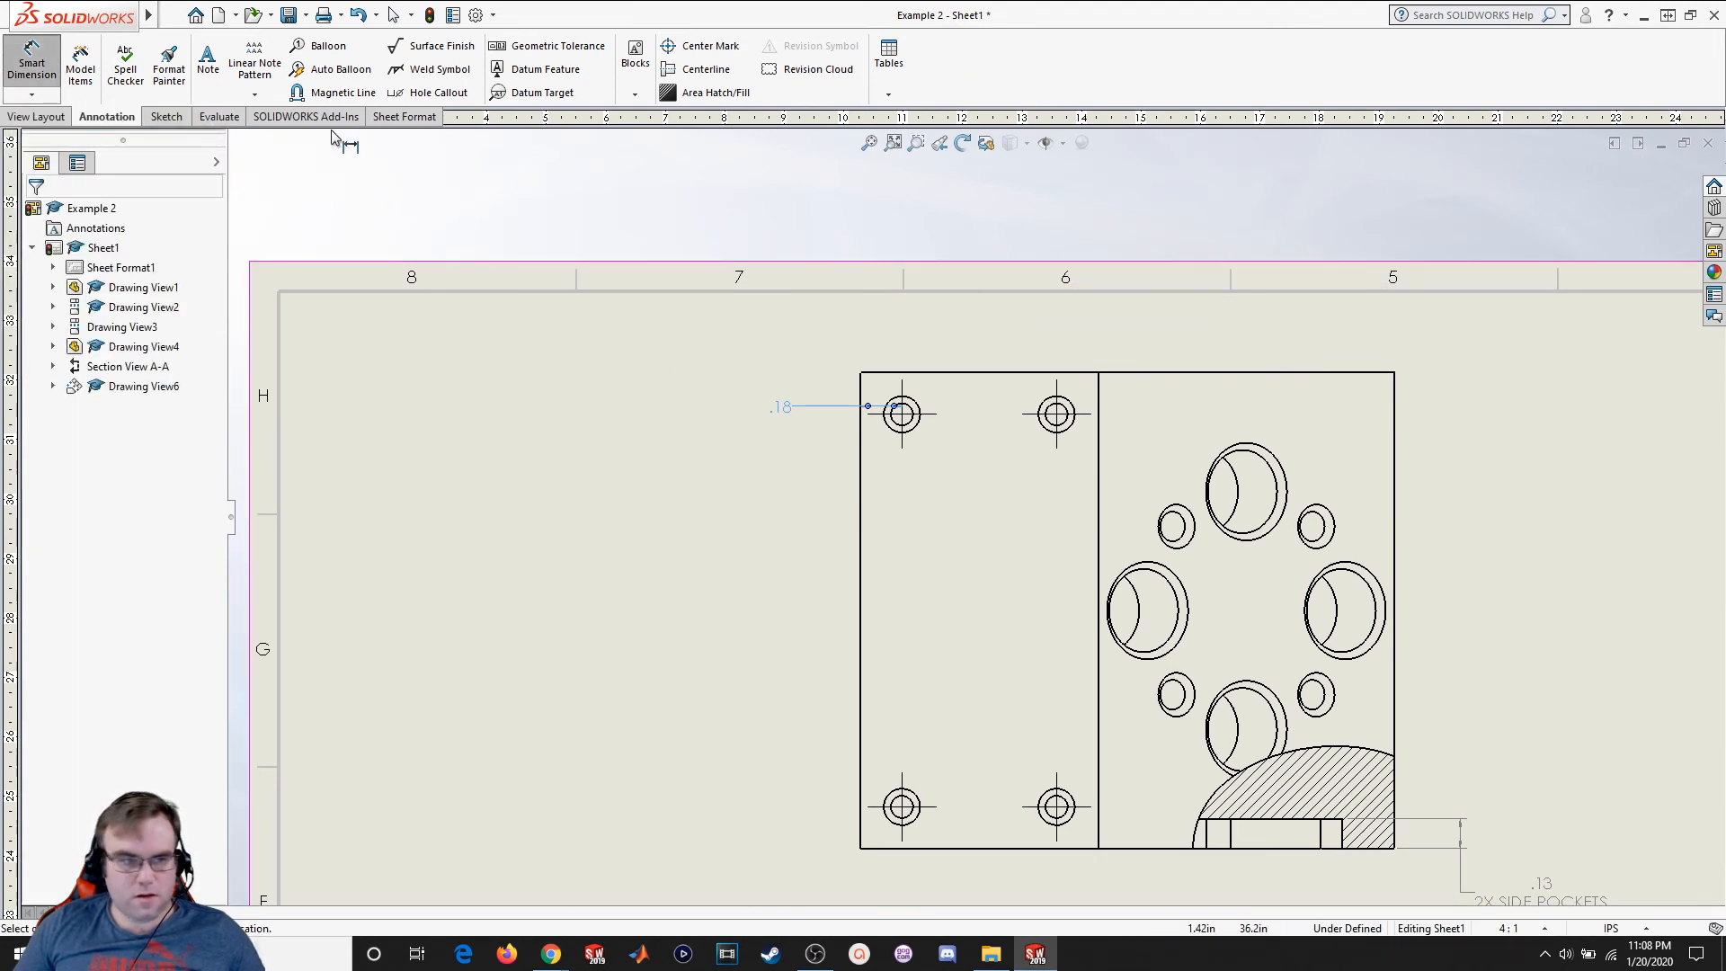
Add a vertical dimension from the upper-left hole's center mark to the top view's upper edge
click(31, 95)
click(63, 156)
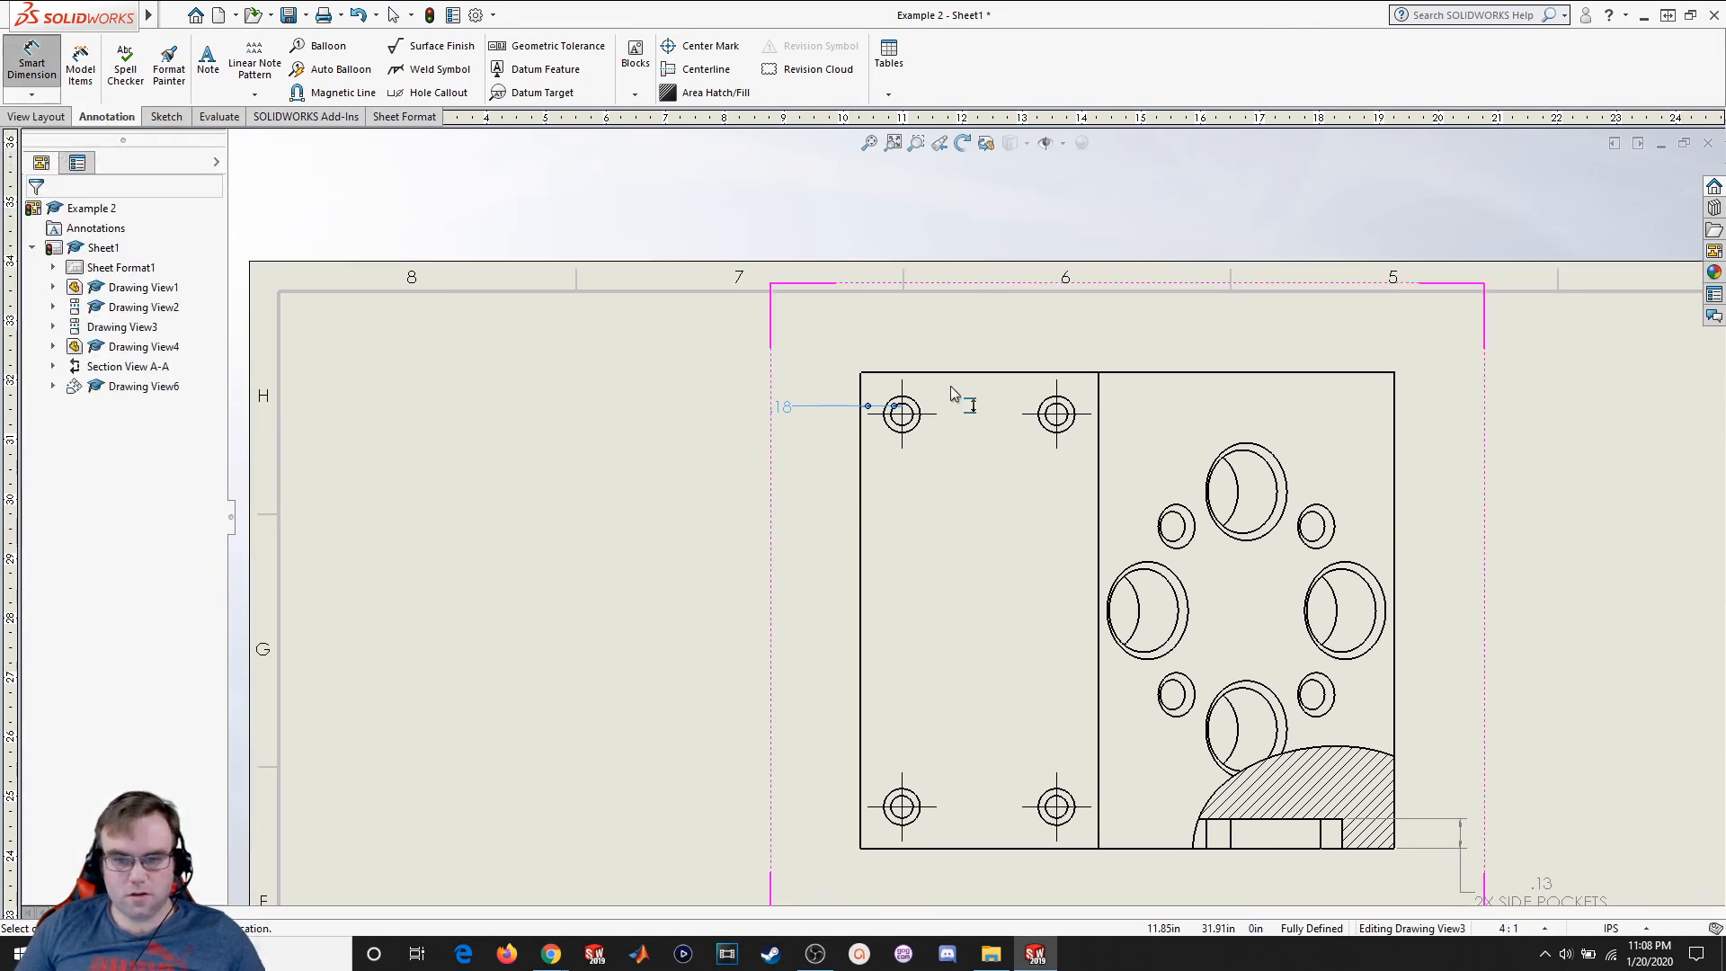
click(937, 413)
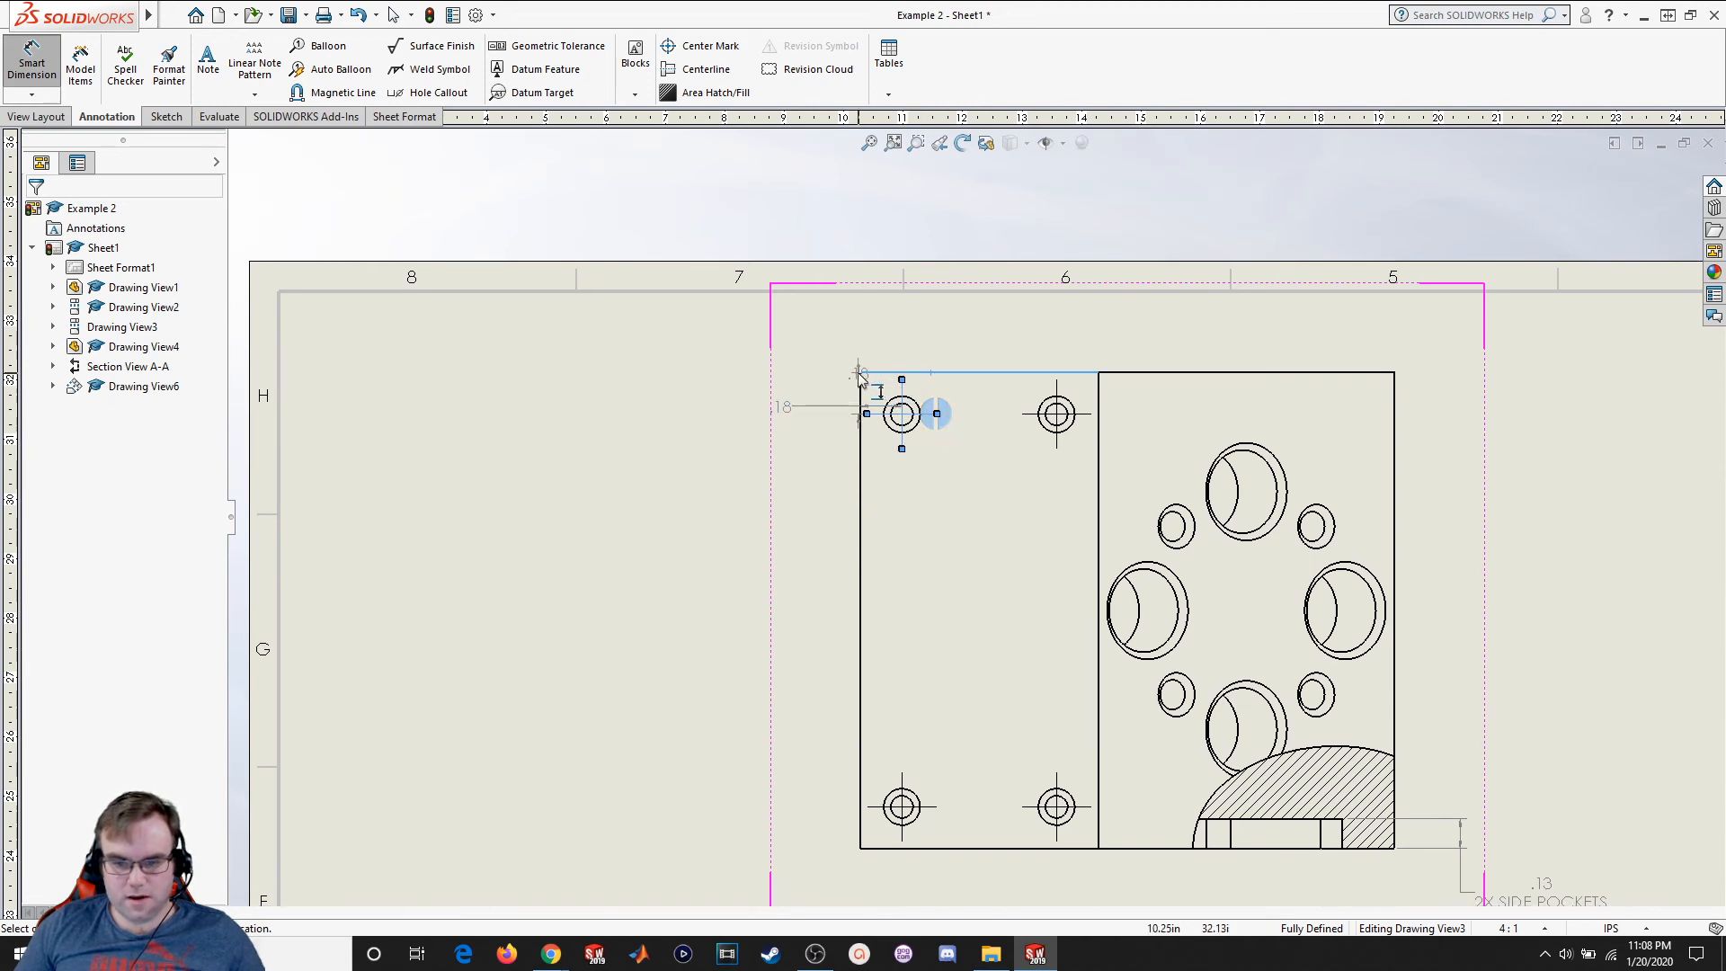
click(859, 372)
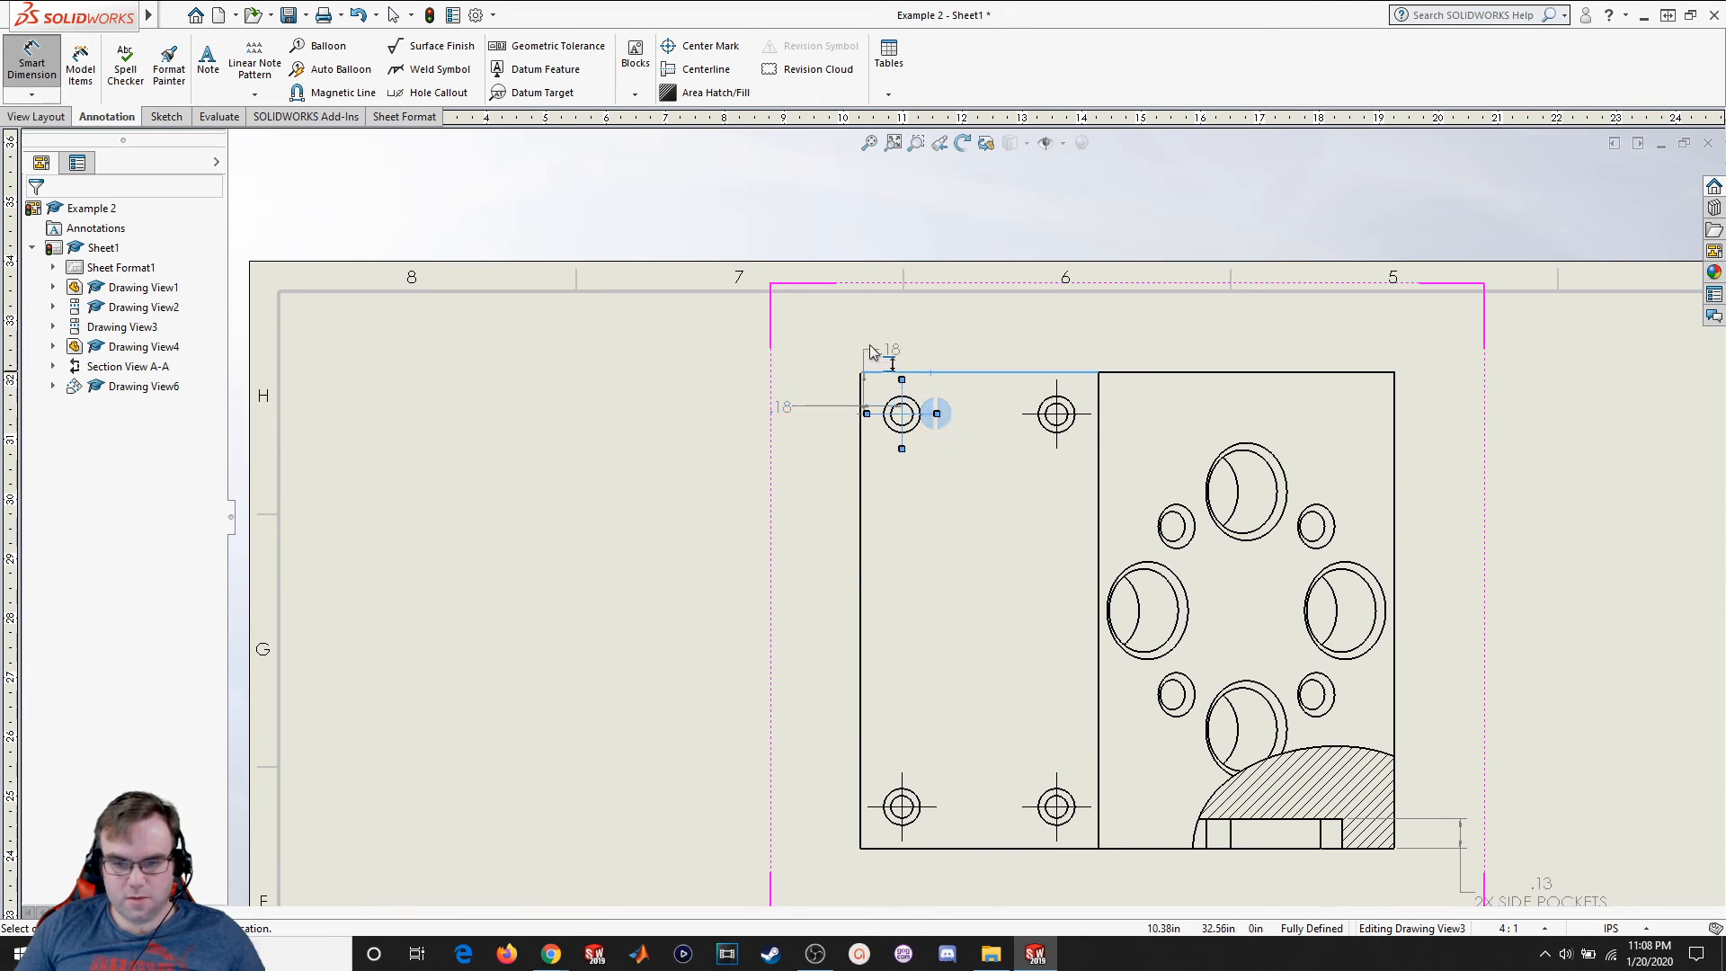
click(915, 332)
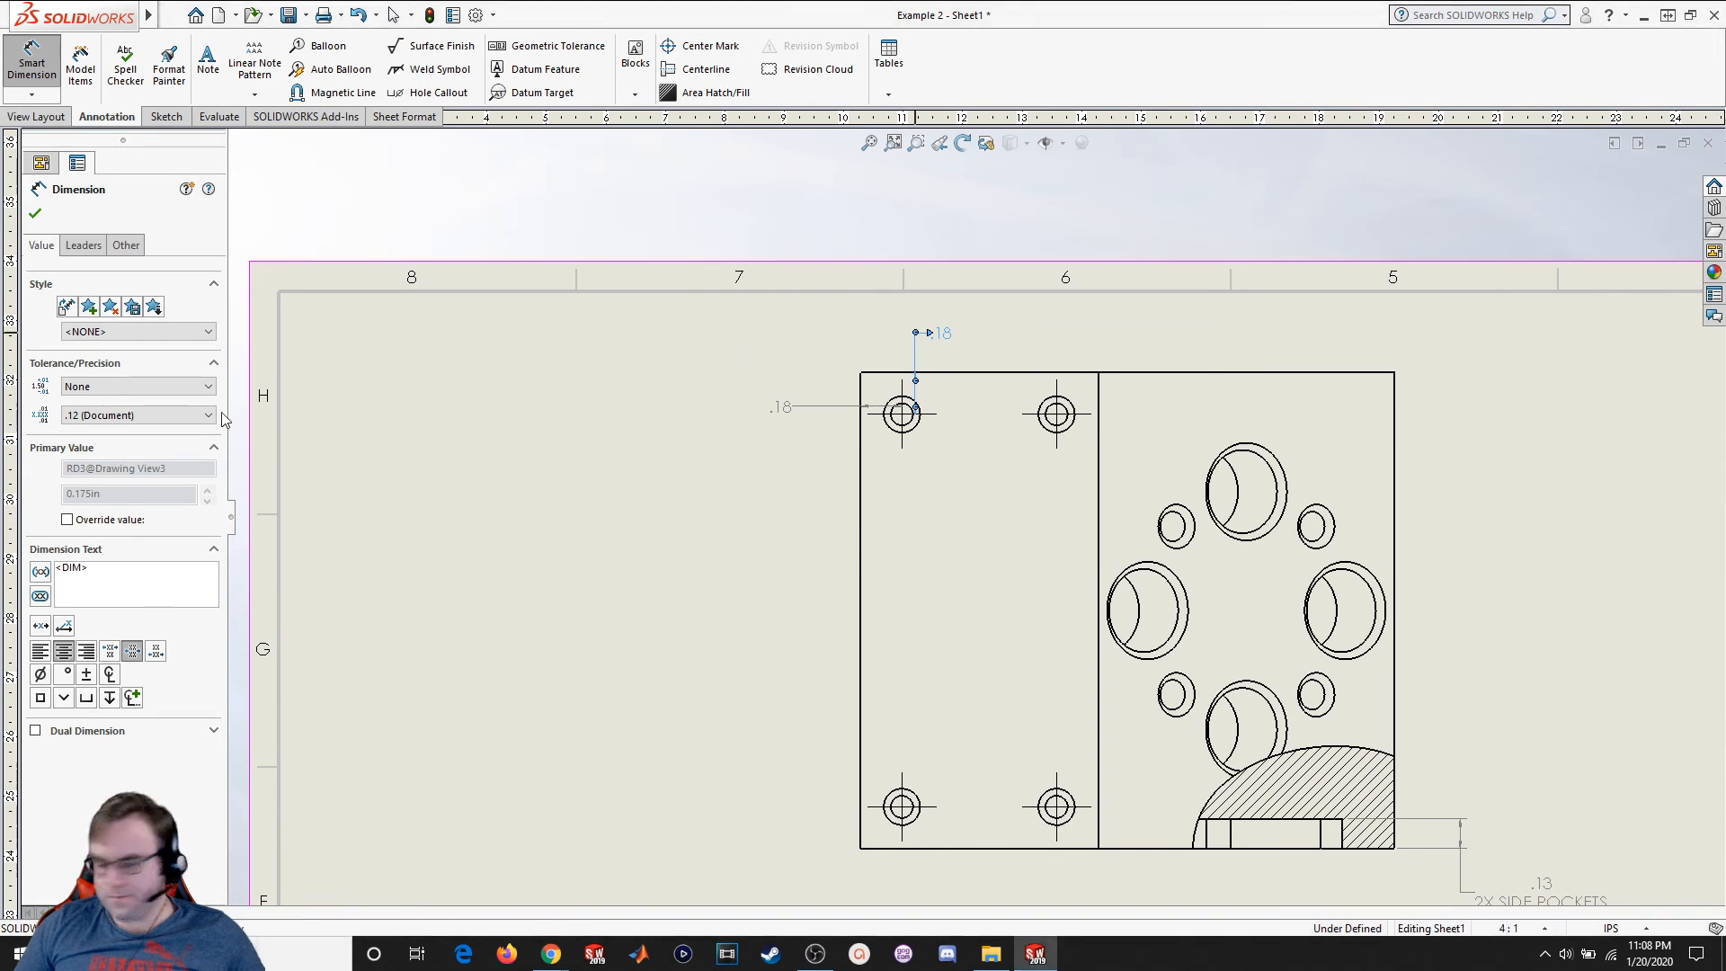
Dimension the horizontal spacing between the two upper small holes with Smart Dimension, placing it above the top view
click(36, 94)
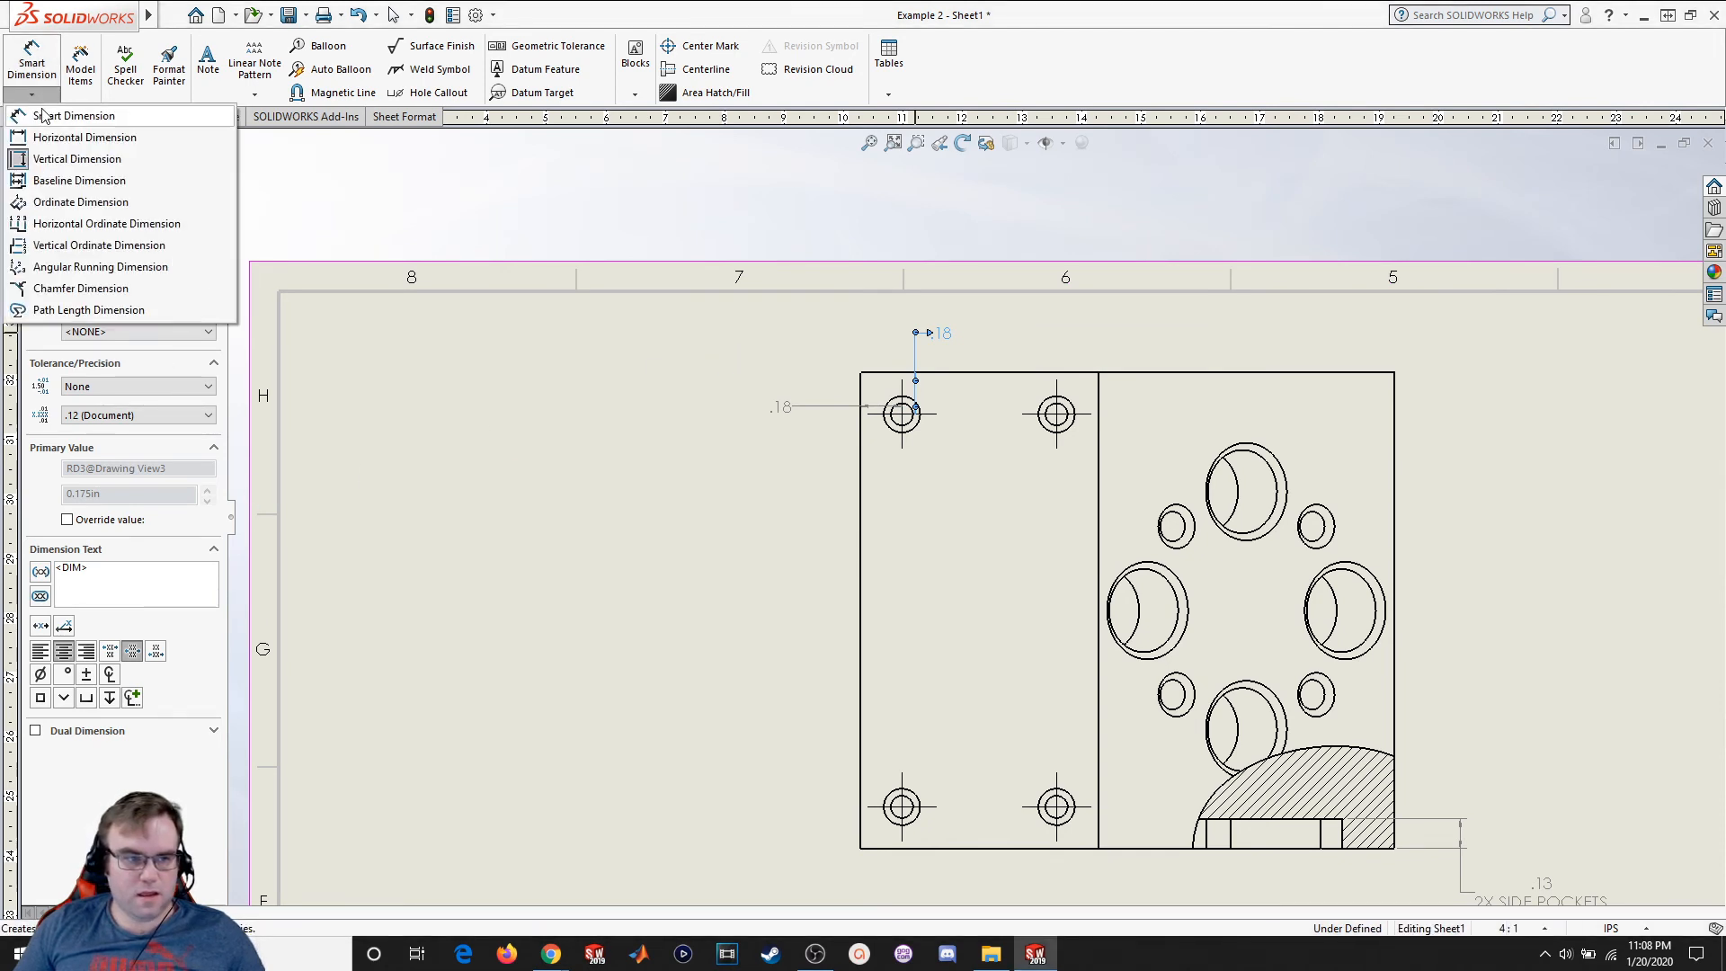
click(45, 117)
click(915, 416)
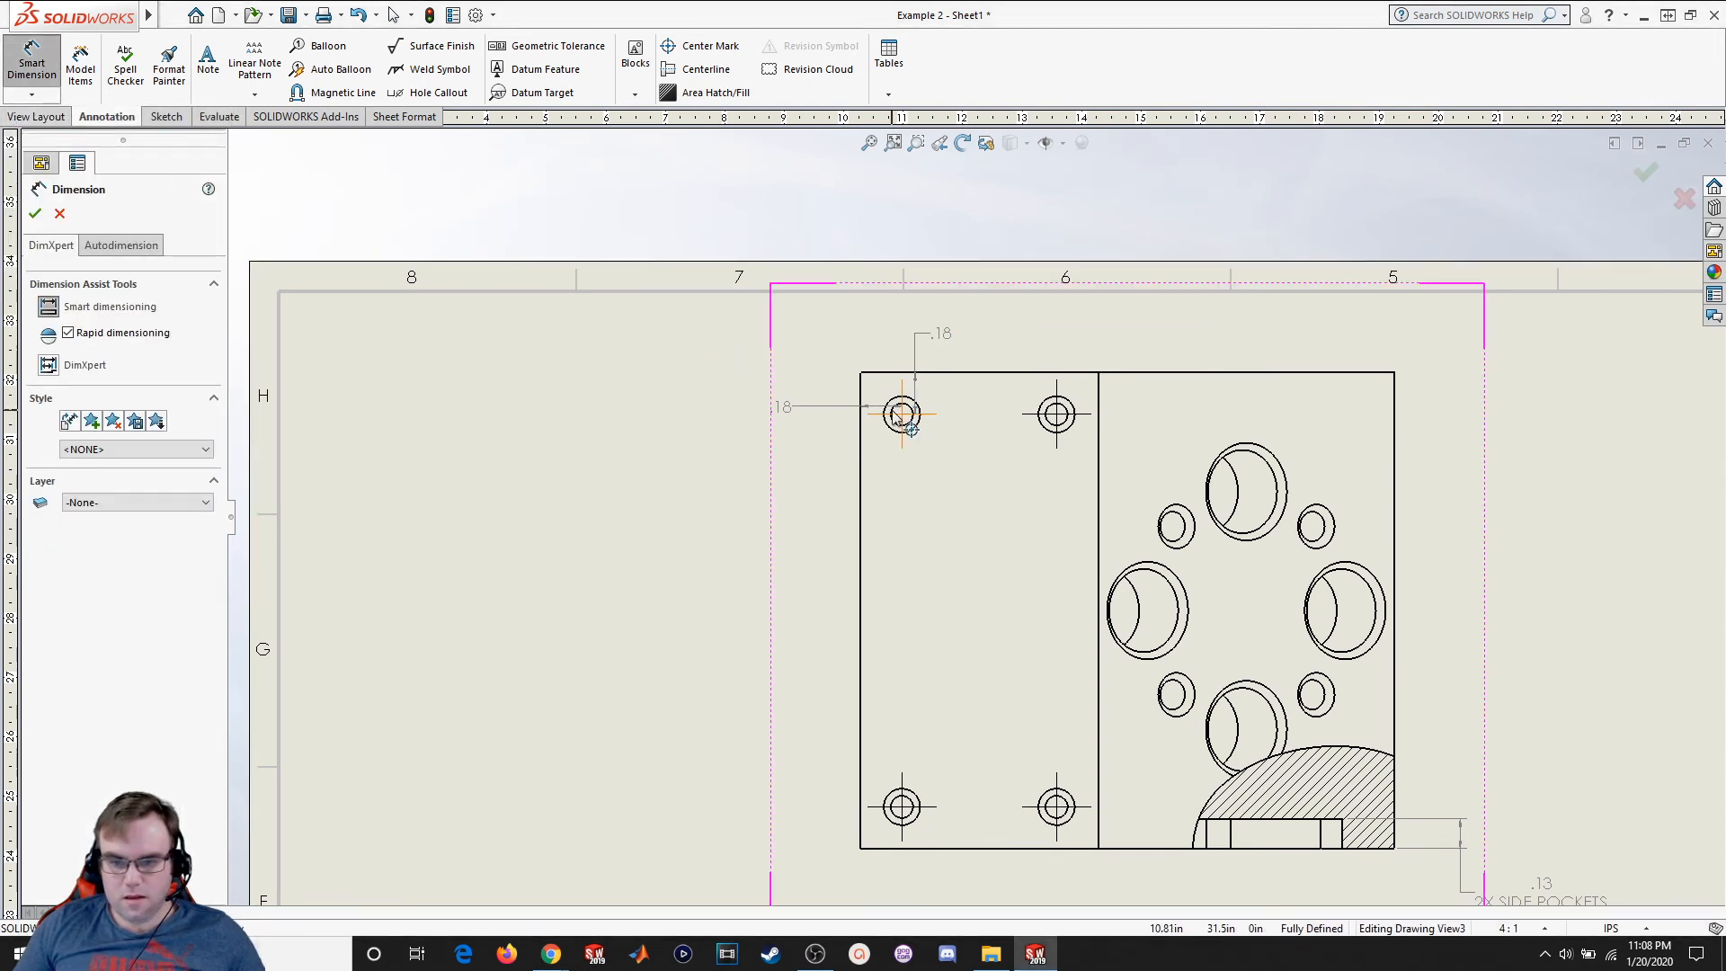
click(1056, 415)
click(987, 323)
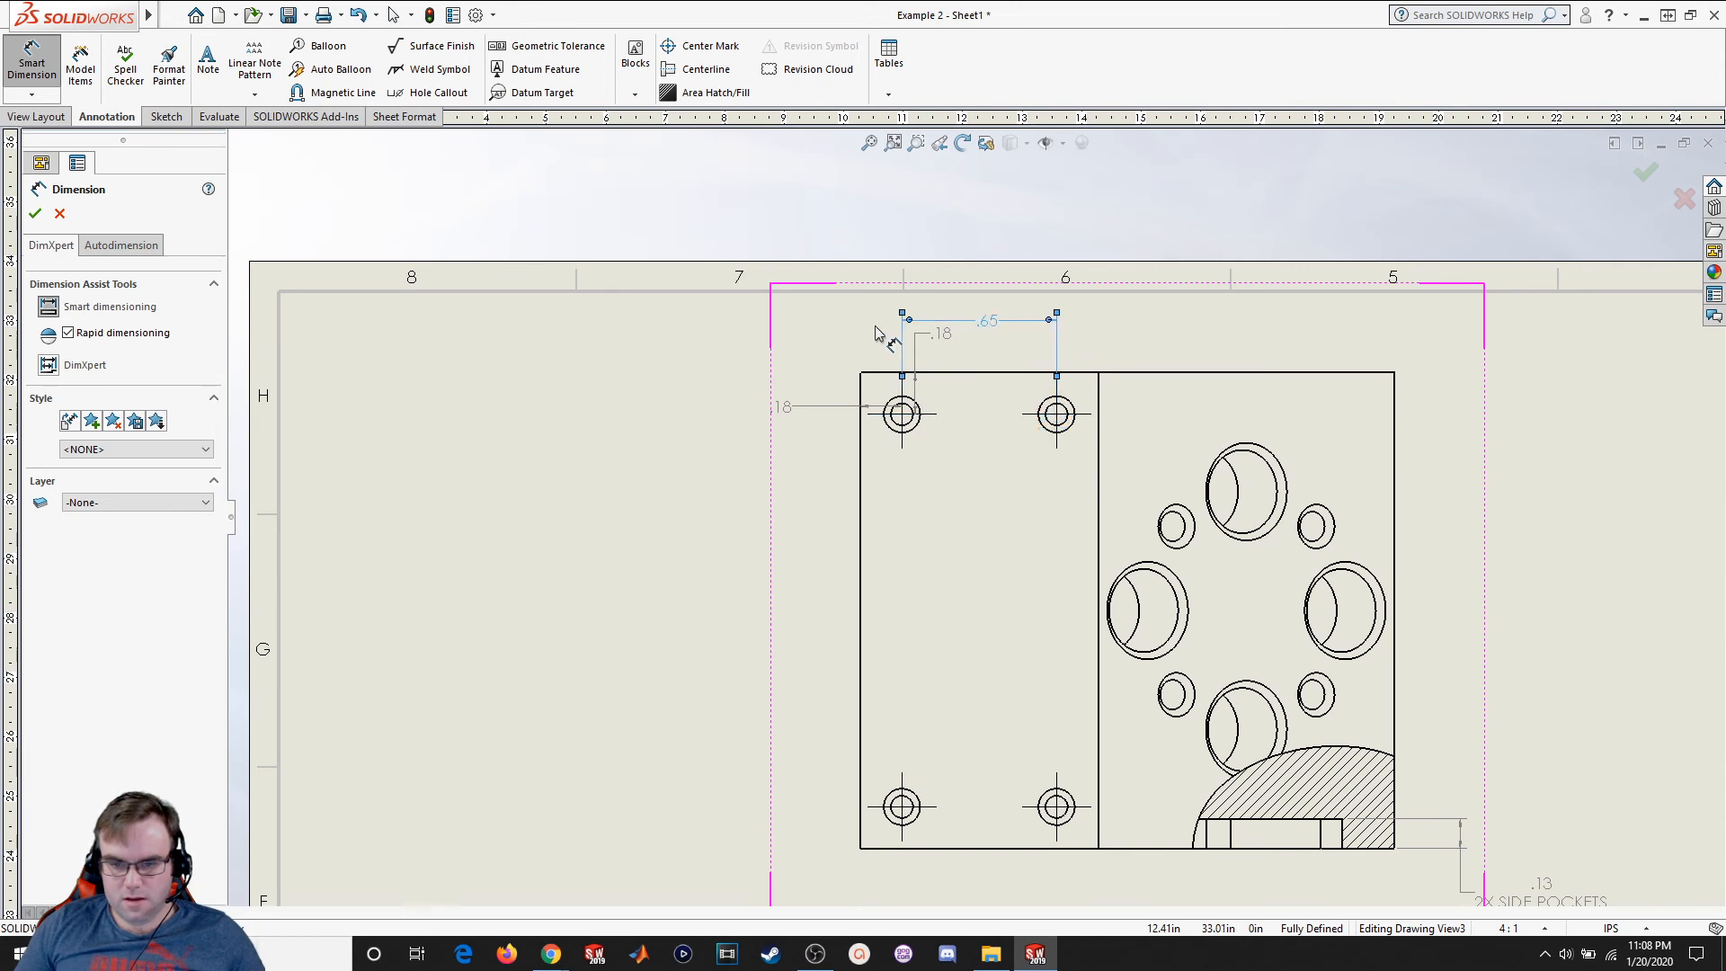
click(35, 214)
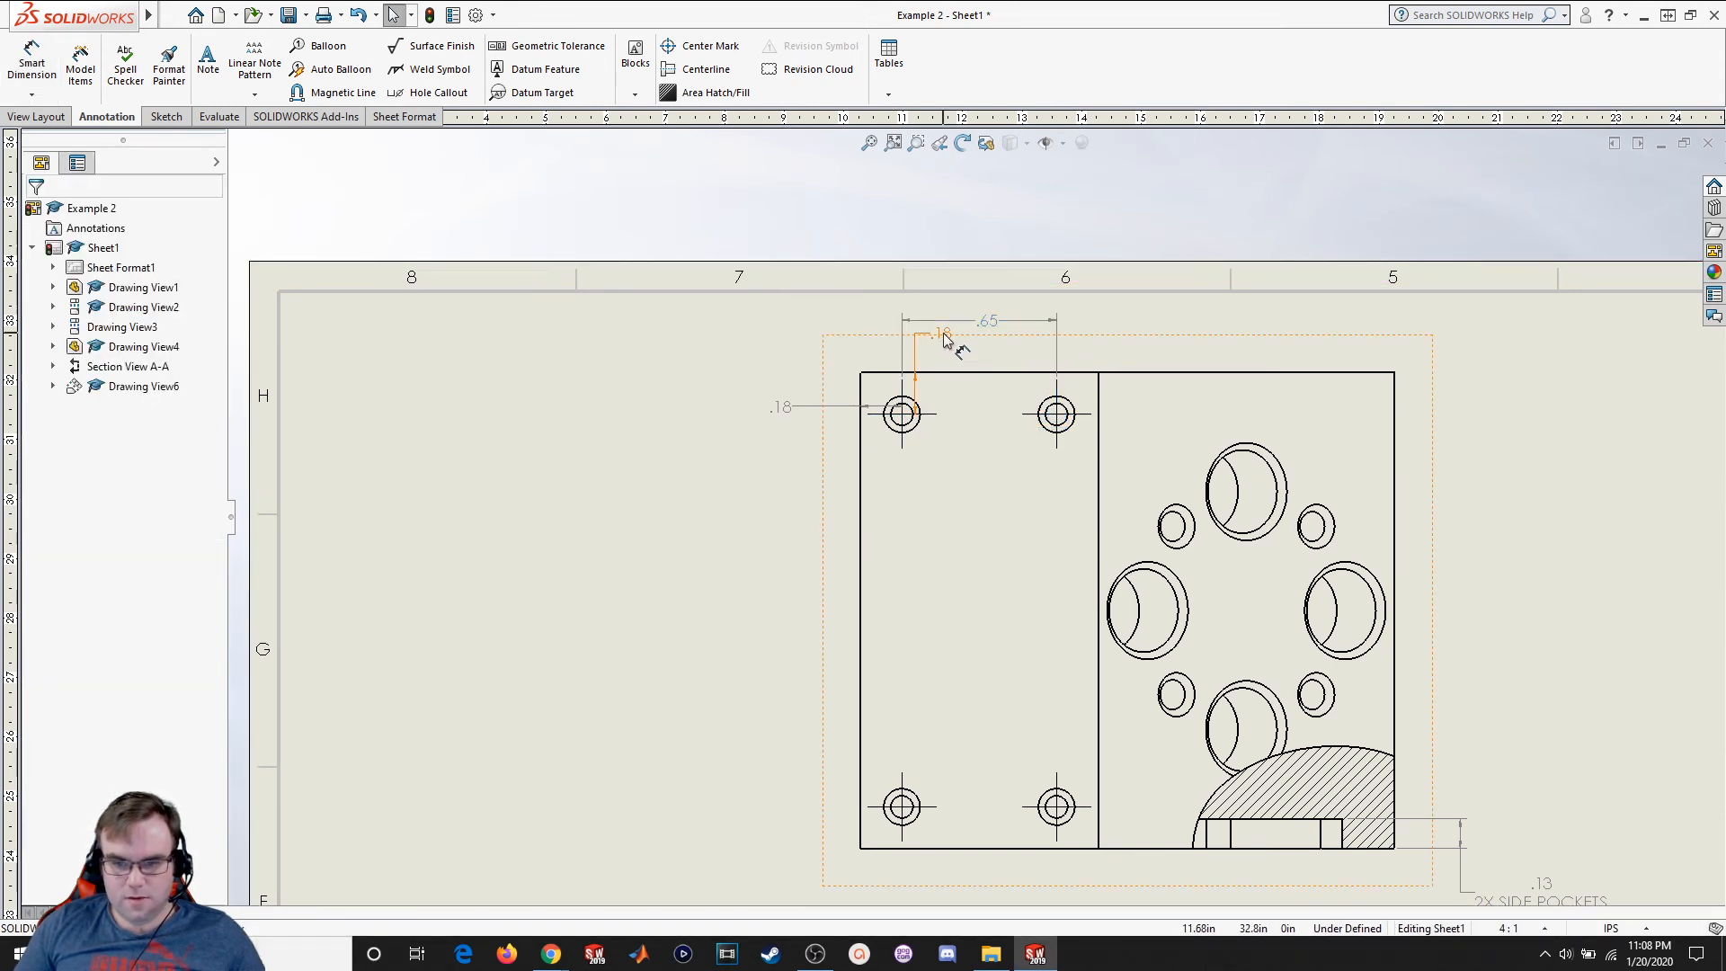
Rearrange the vertical offset beside the view's upper-left corner, the horizontal offset above it, and the hole spacing in line with the latter
drag(942, 333, 861, 346)
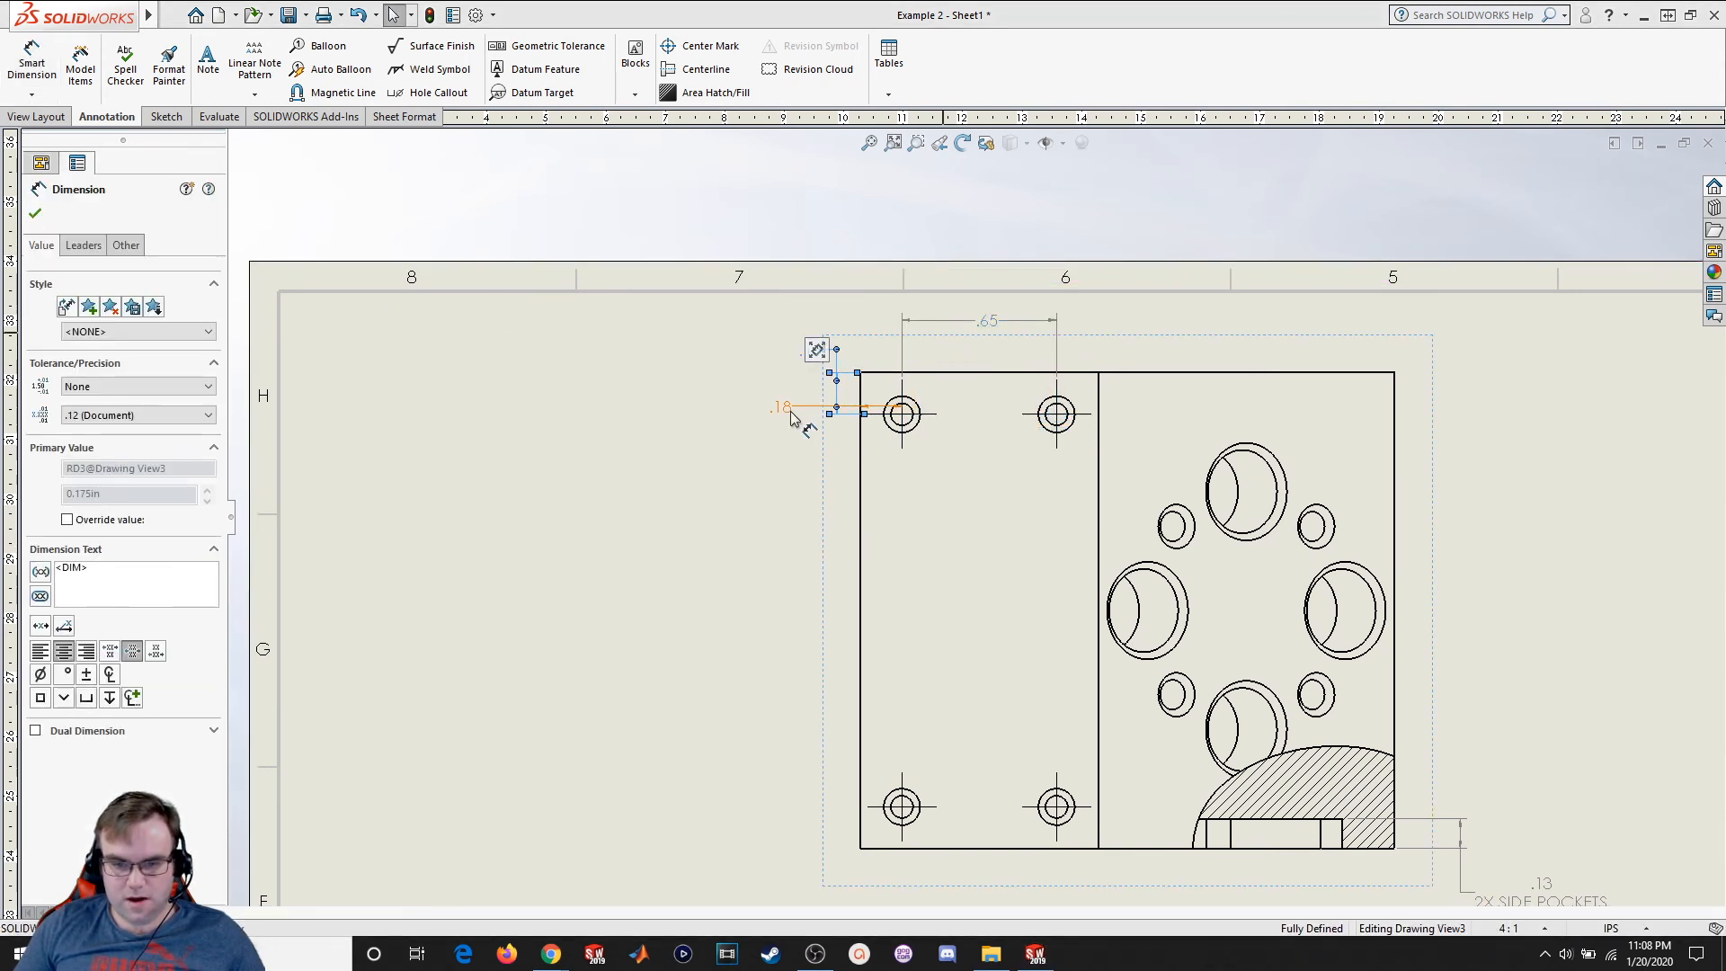
drag(789, 410, 837, 393)
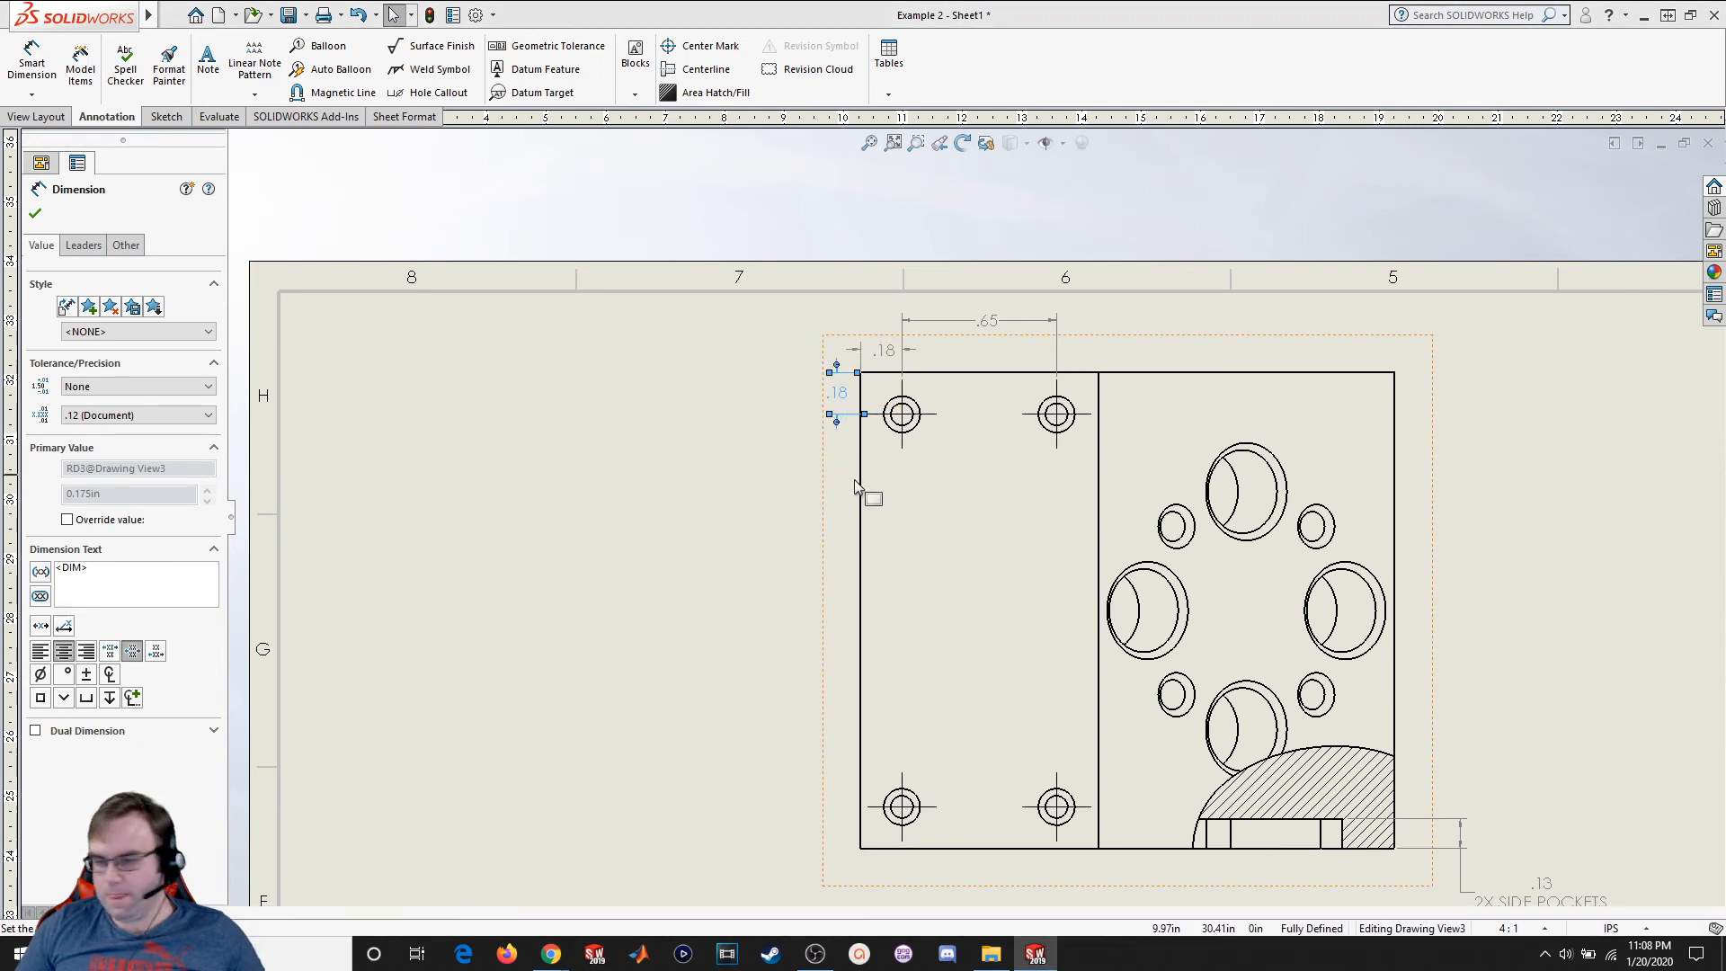
drag(969, 322, 978, 352)
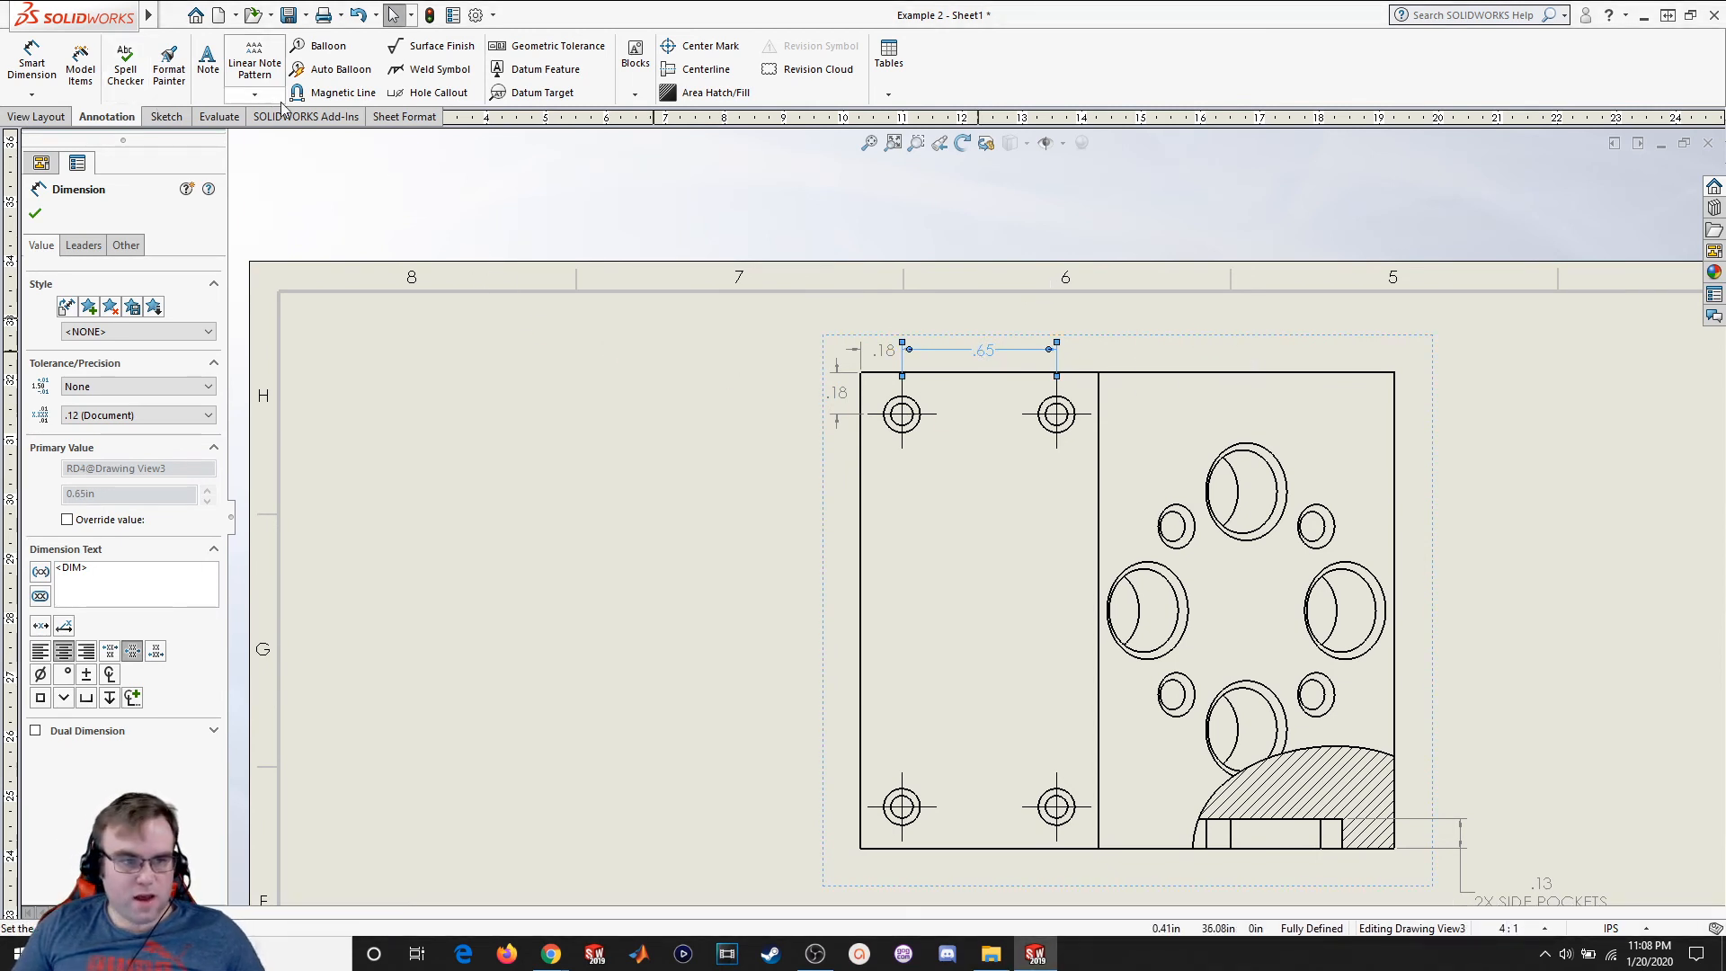
Add a hole callout to the second upper small hole, placing its text above the top view
click(438, 92)
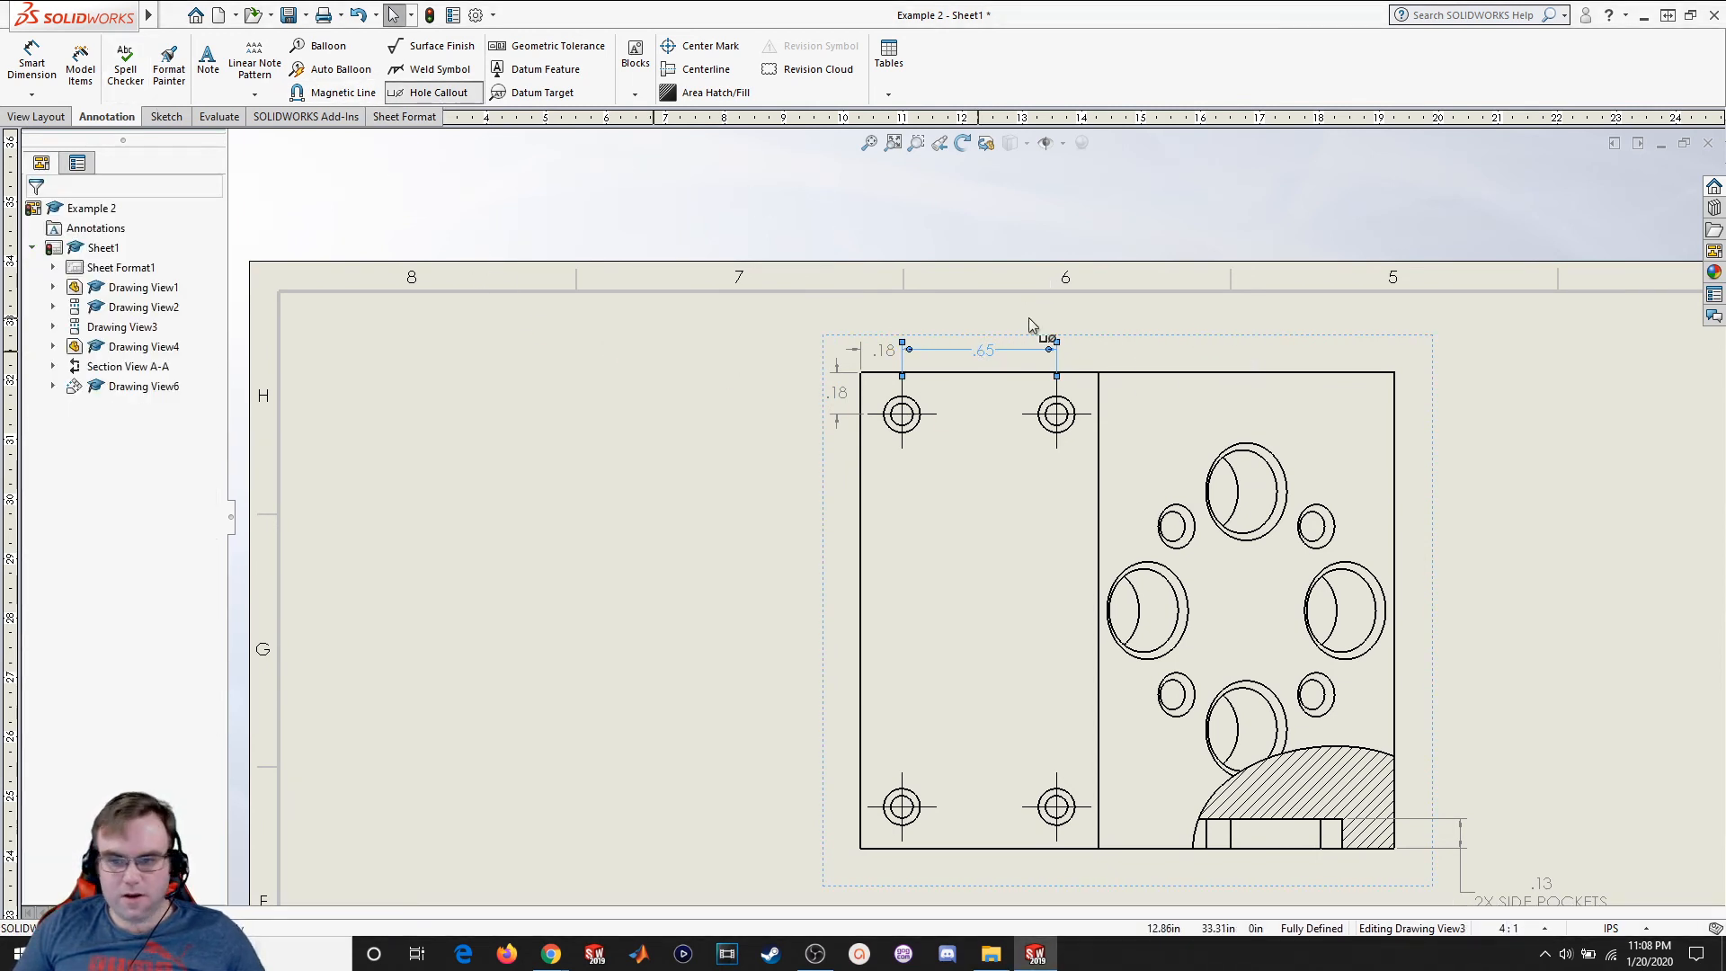
click(1070, 403)
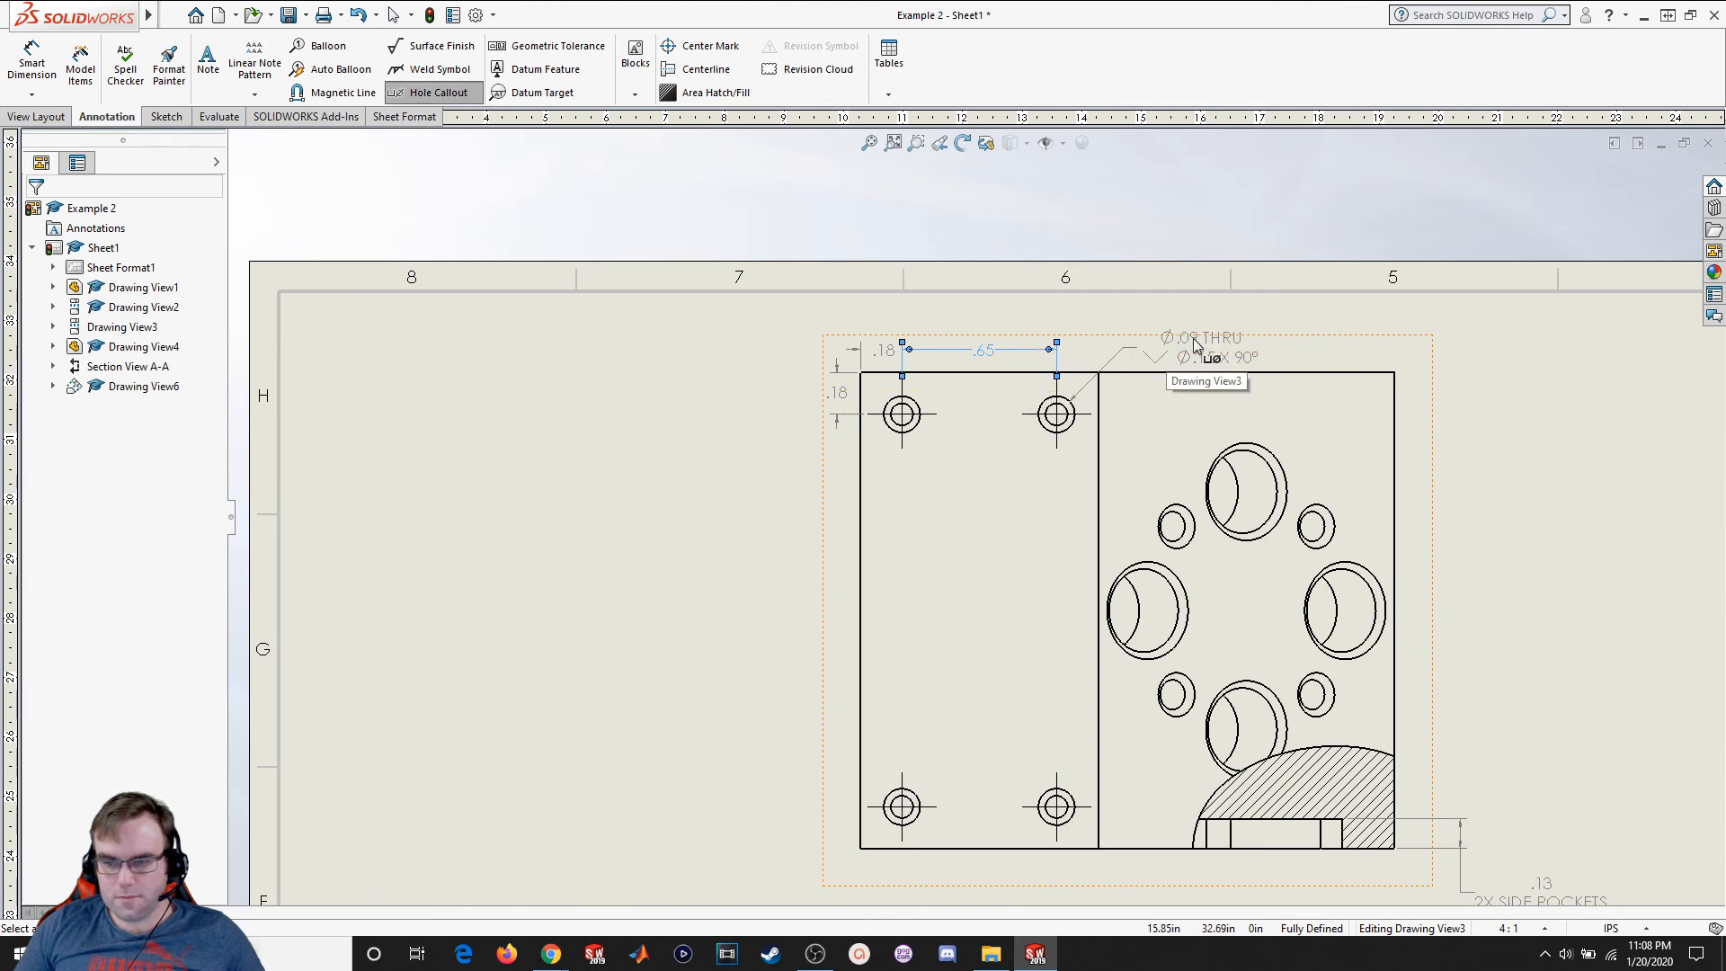
click(1196, 339)
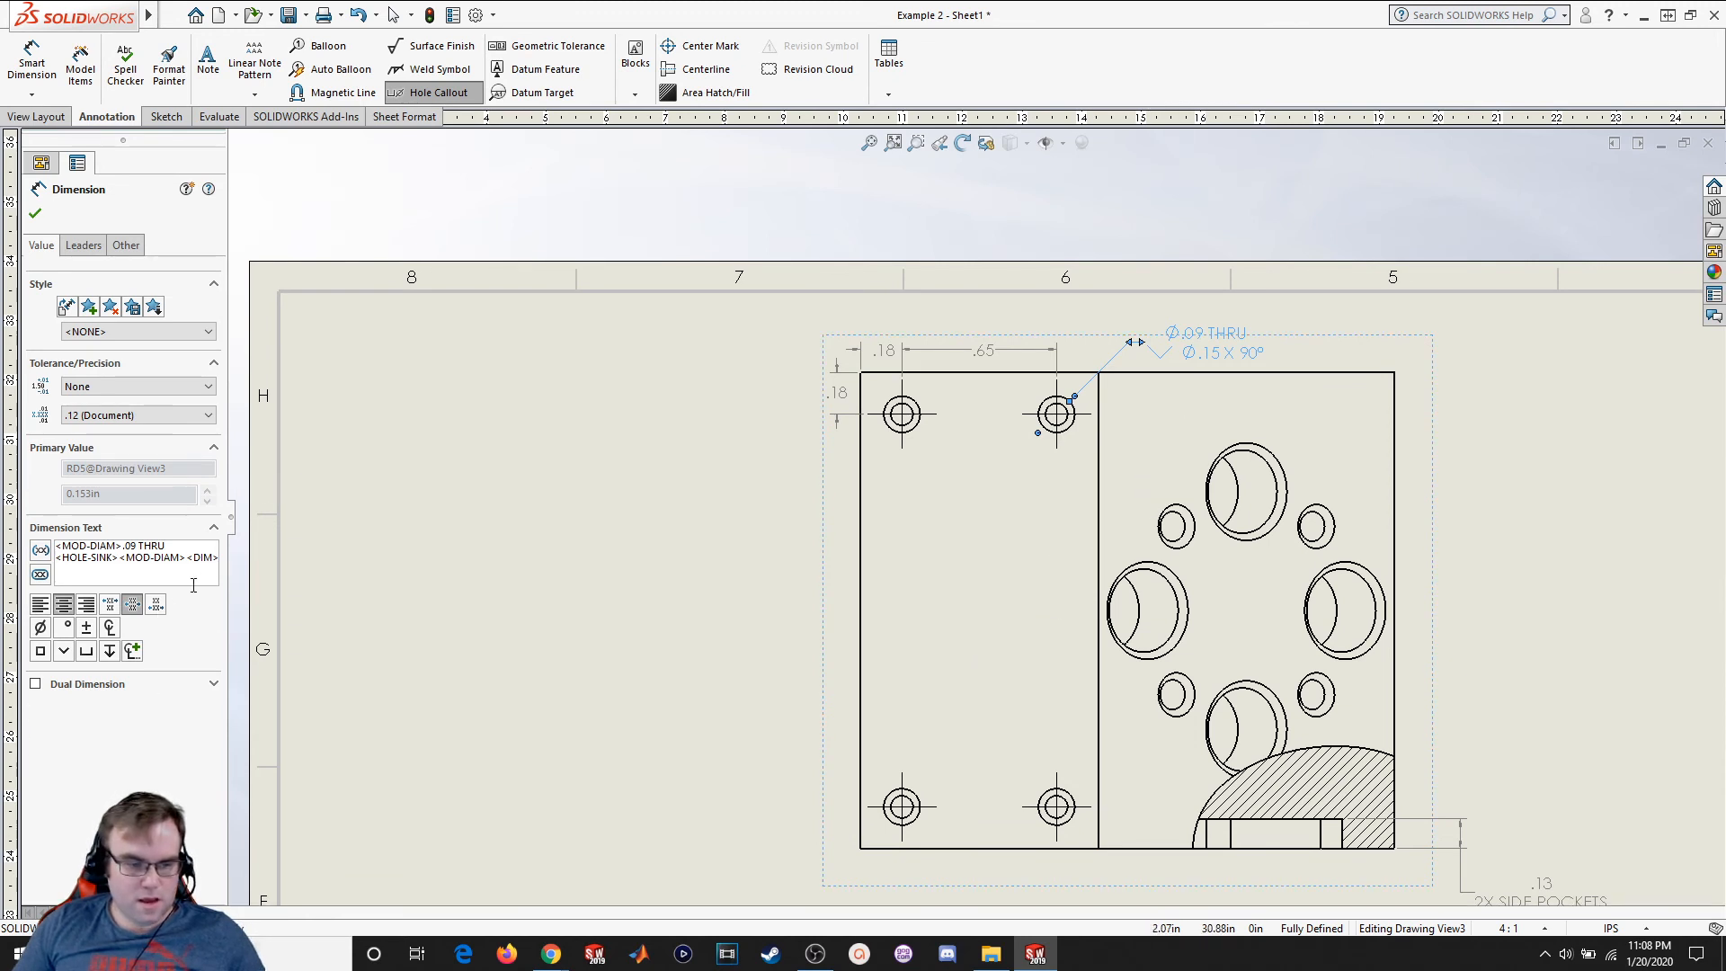
Add a third line reading 4X below the countersink line of the upper small hole's callout
key(Right)
key(Right)
key(Right)
key(Right)
key(Right)
key(Right)
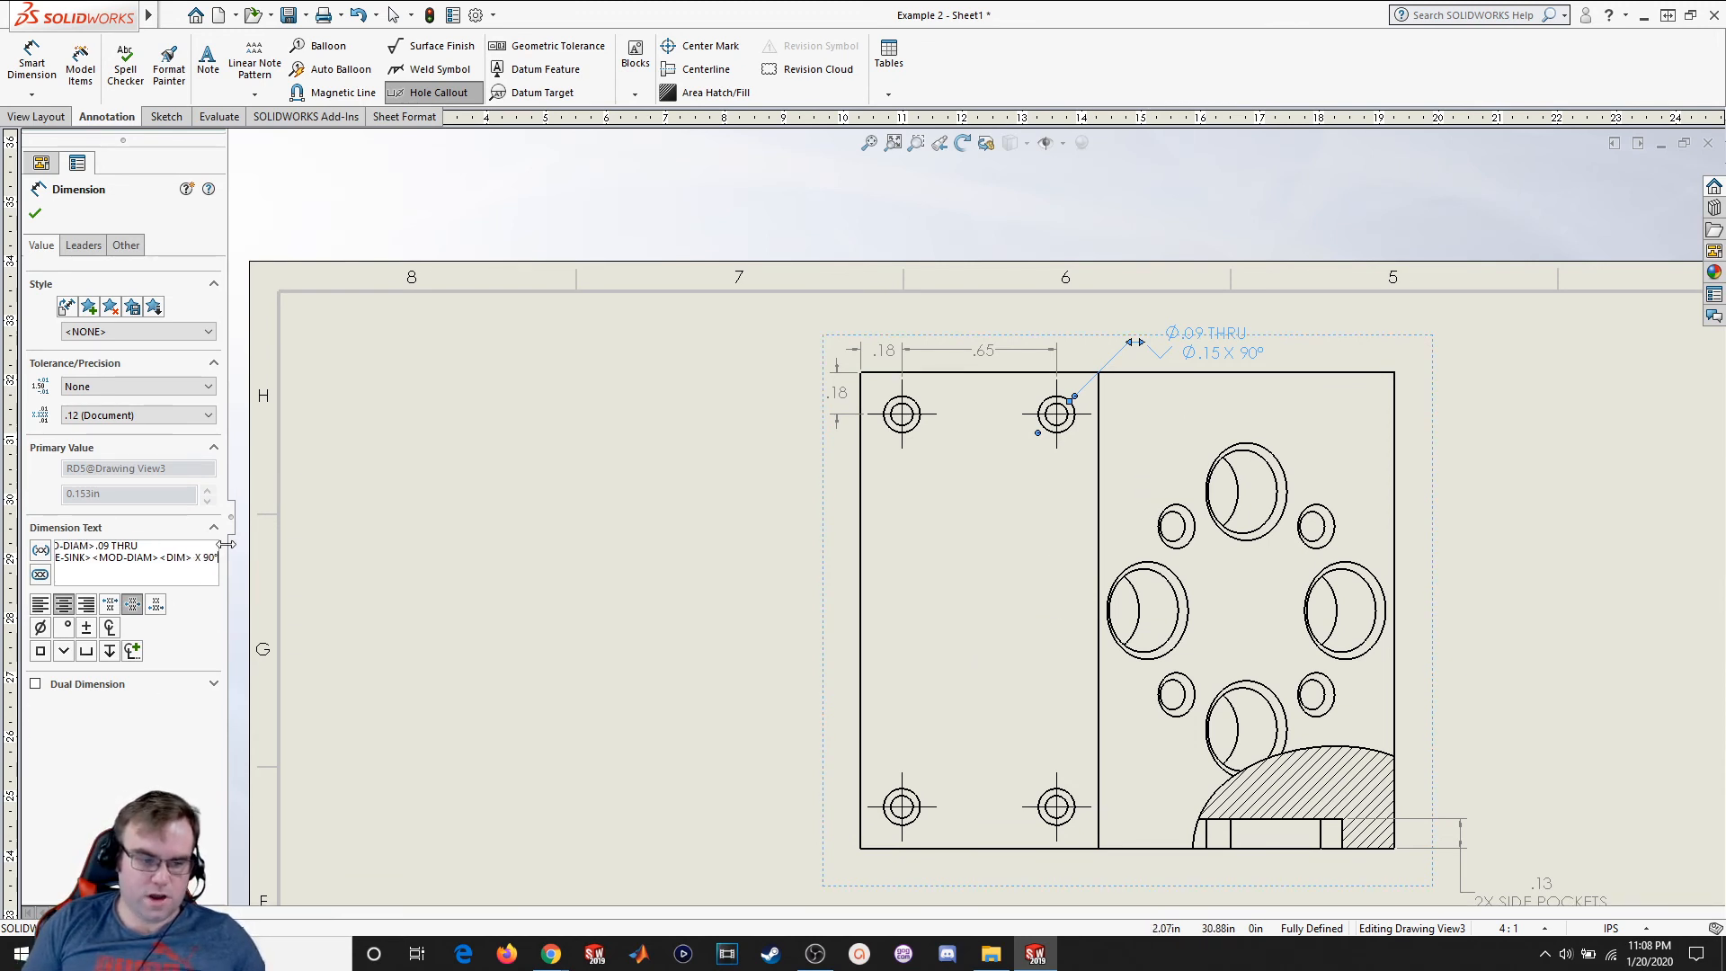
key(Return)
key(Return)
text(4X)
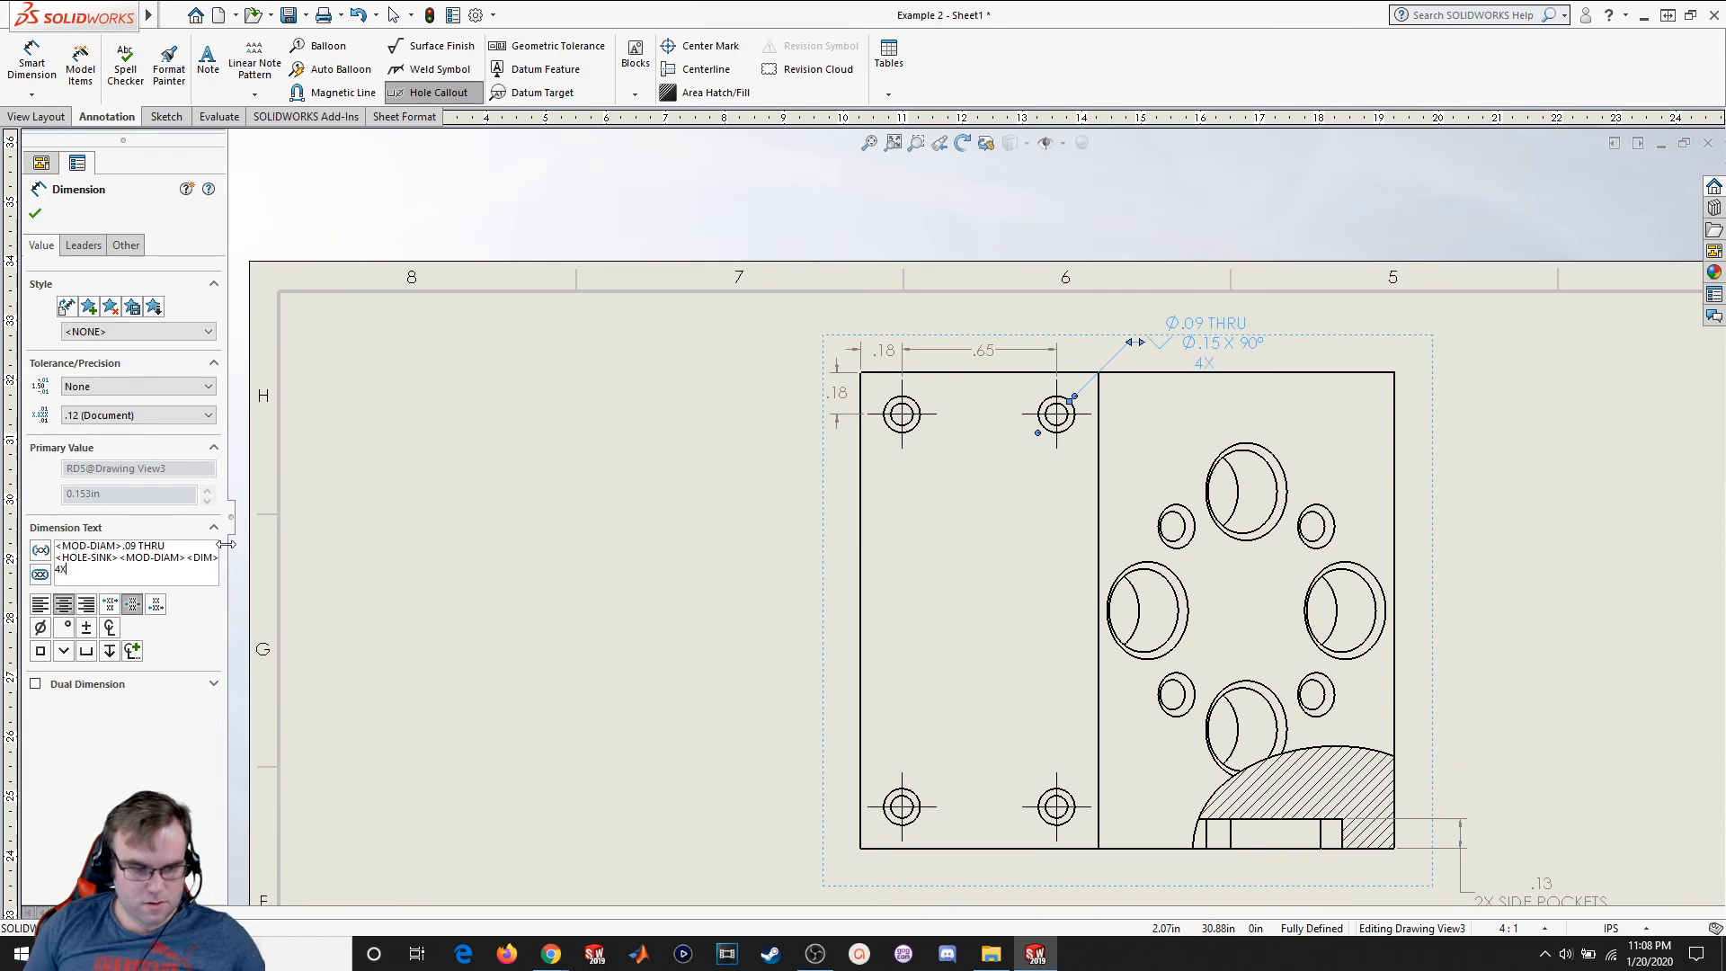
click(35, 215)
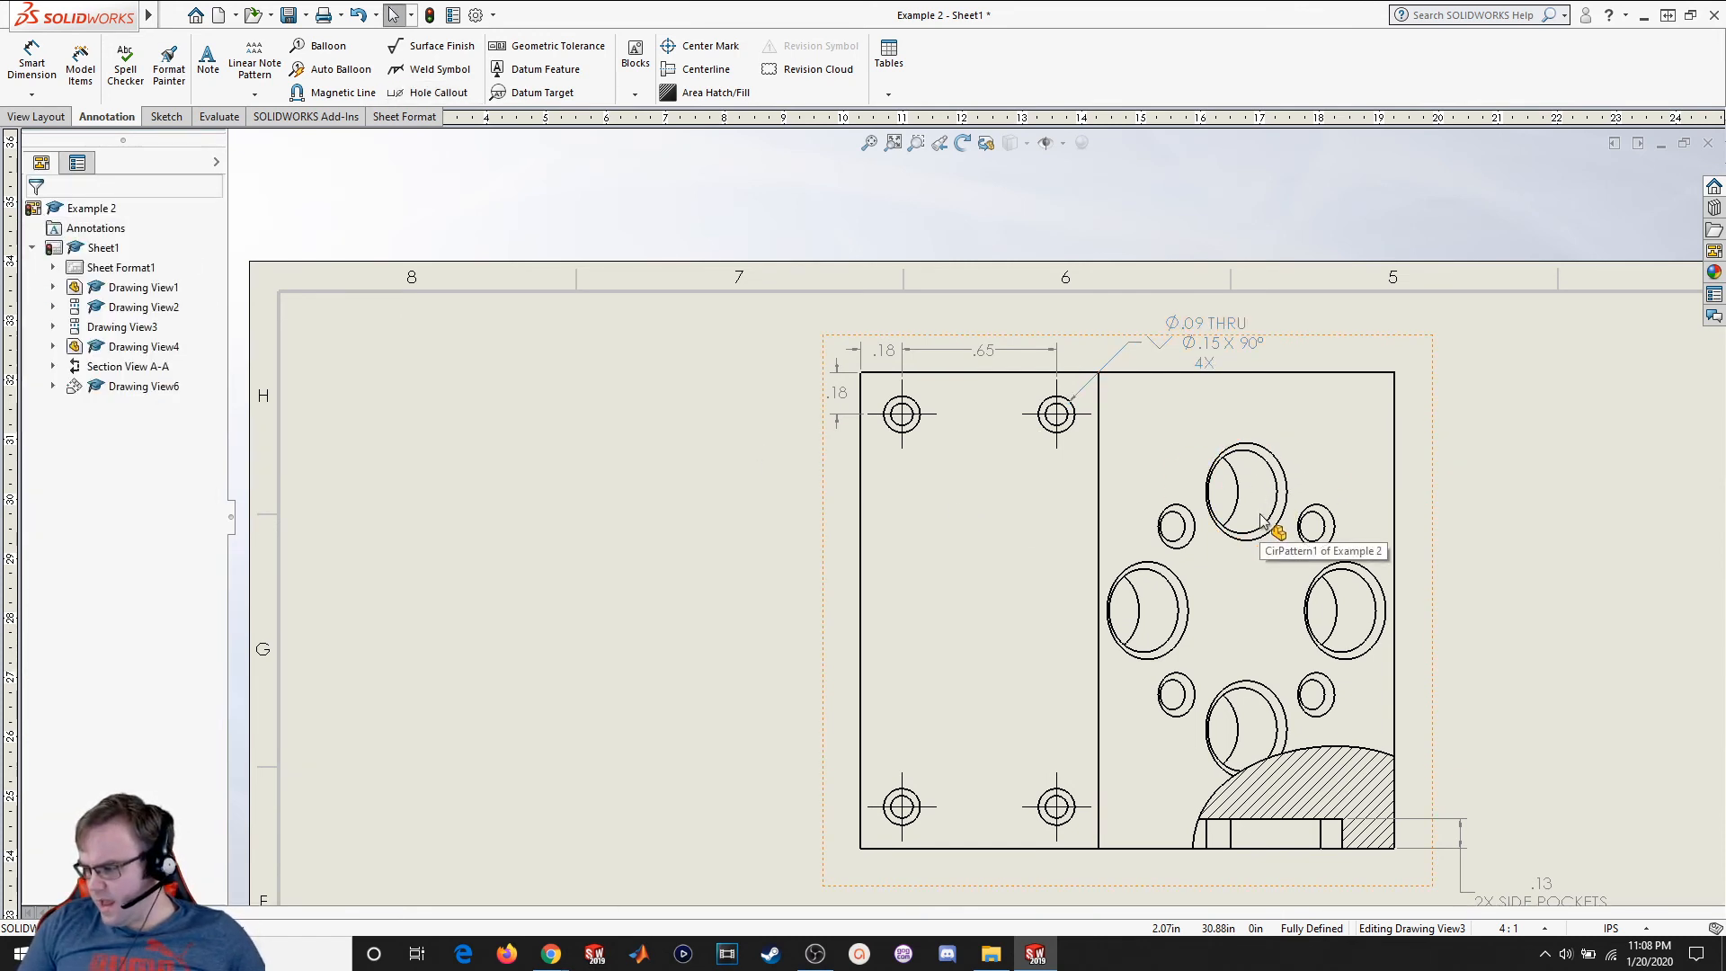
Dimension the width of the top view's flat four-hole section along its lower edge with Smart Dimension, placing it below the view
scroll(1260, 513, up, 1)
scroll(1261, 515, down, 1)
scroll(1129, 648, up, 1)
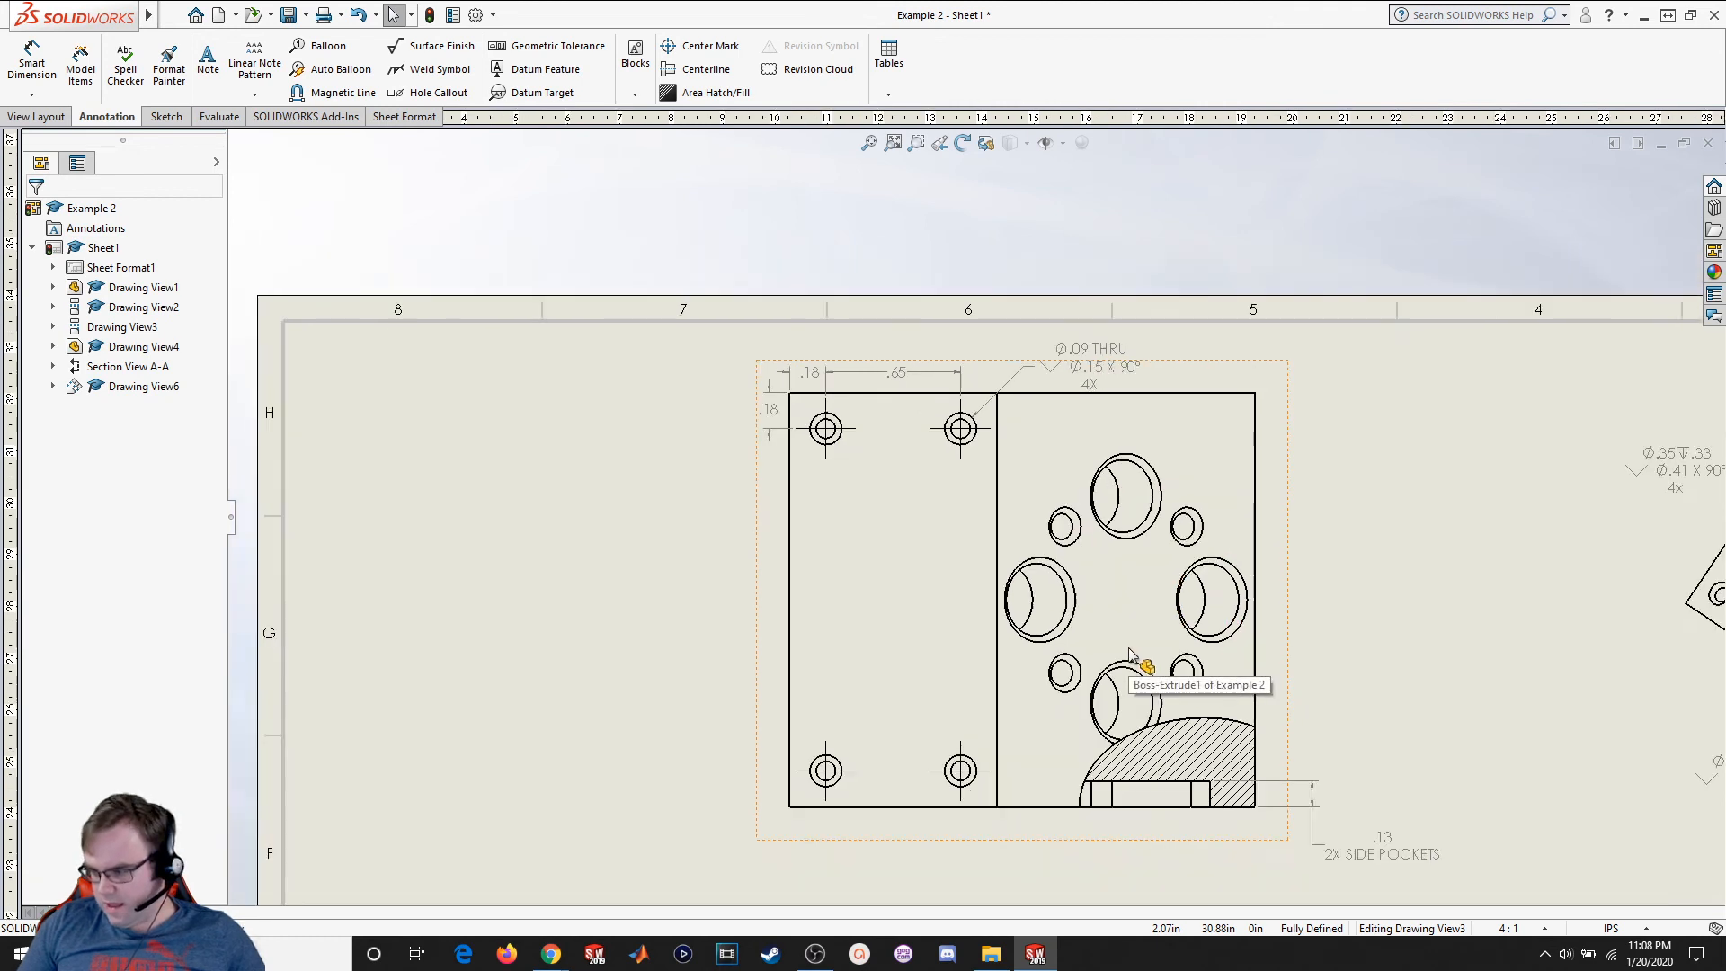
scroll(1130, 649, up, 1)
scroll(1047, 624, down, 2)
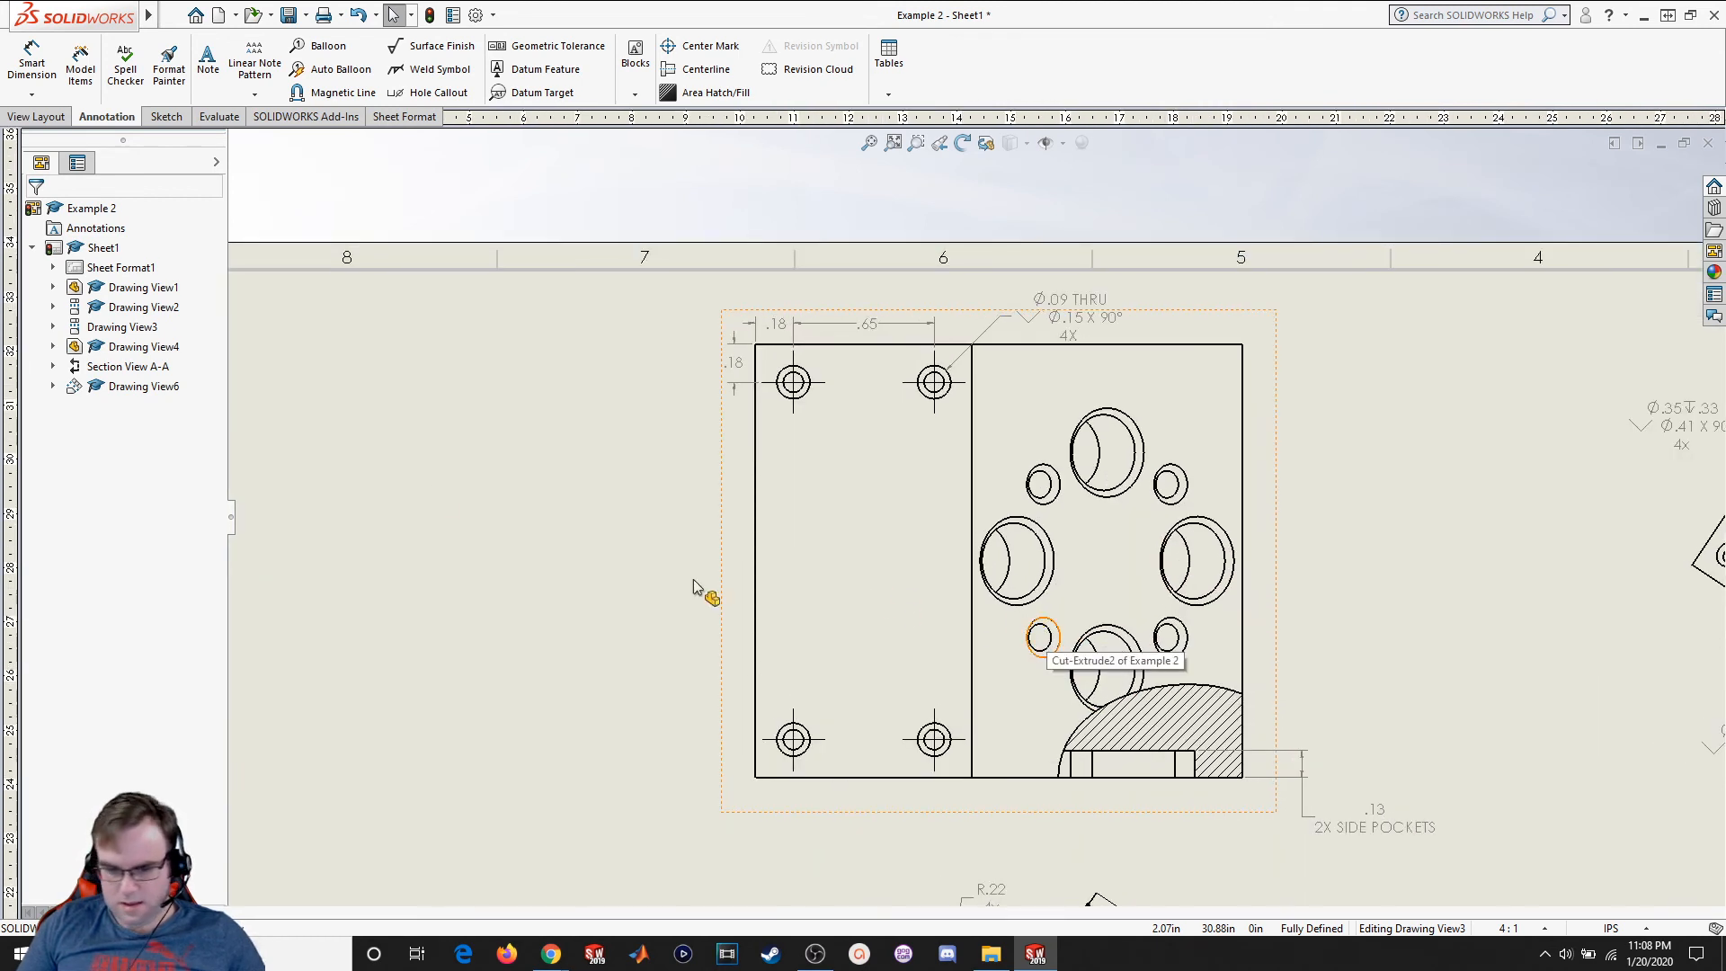
click(34, 65)
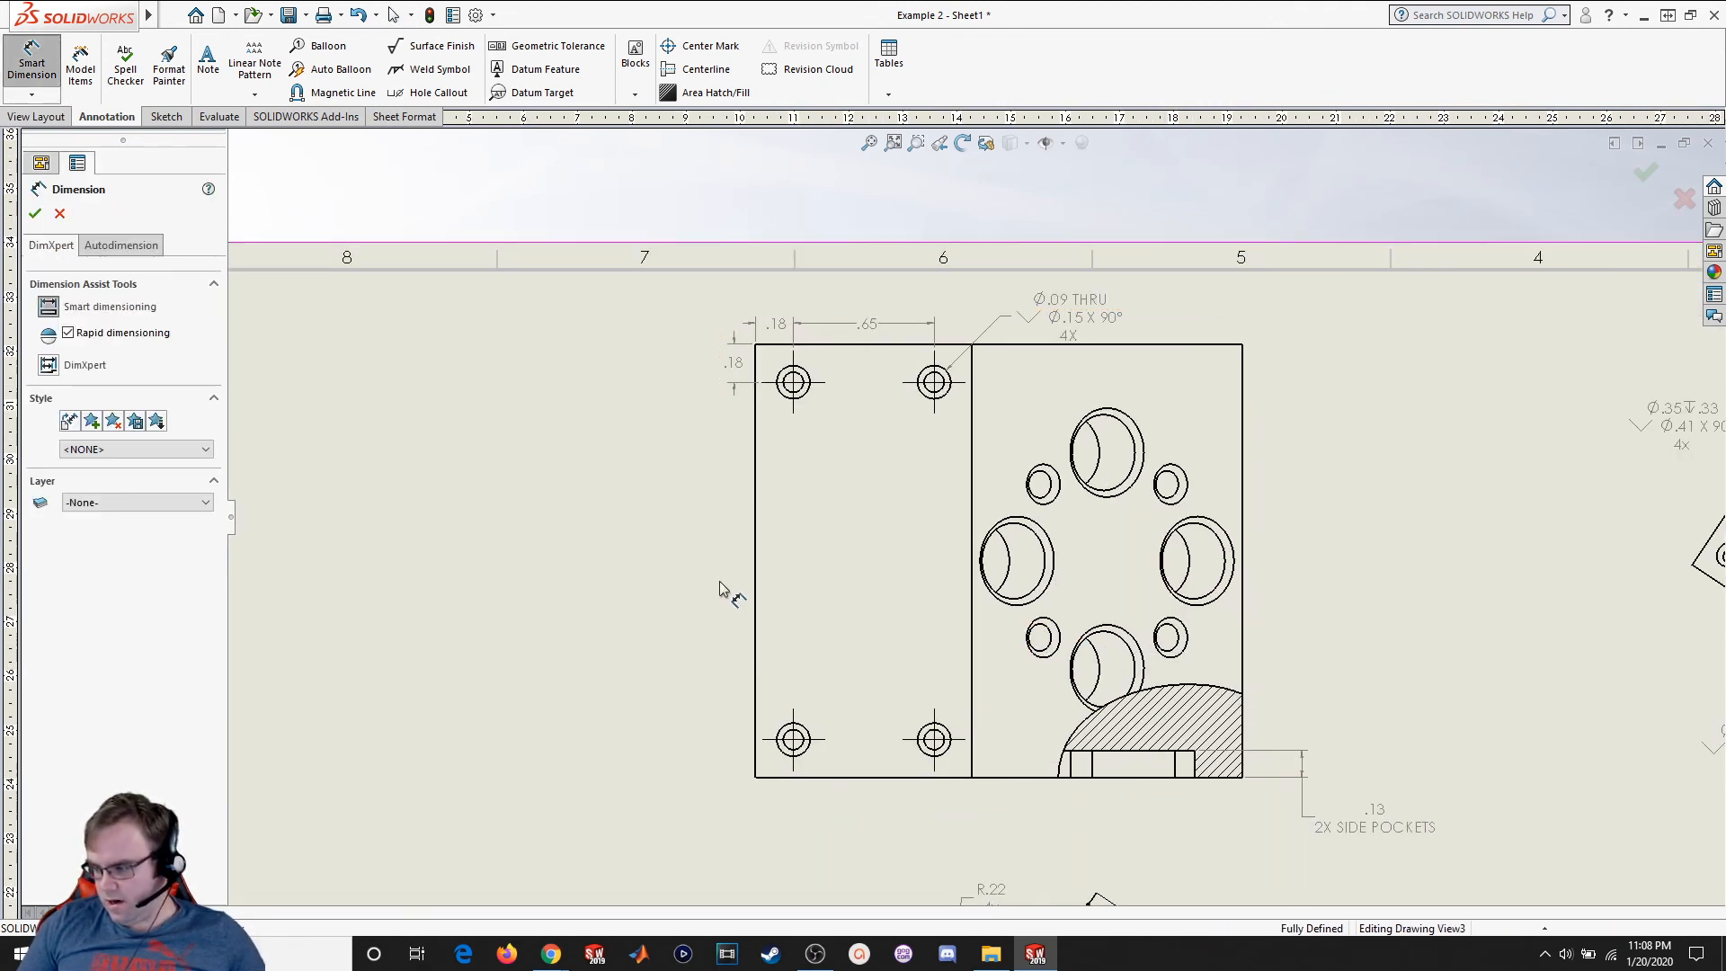
click(873, 777)
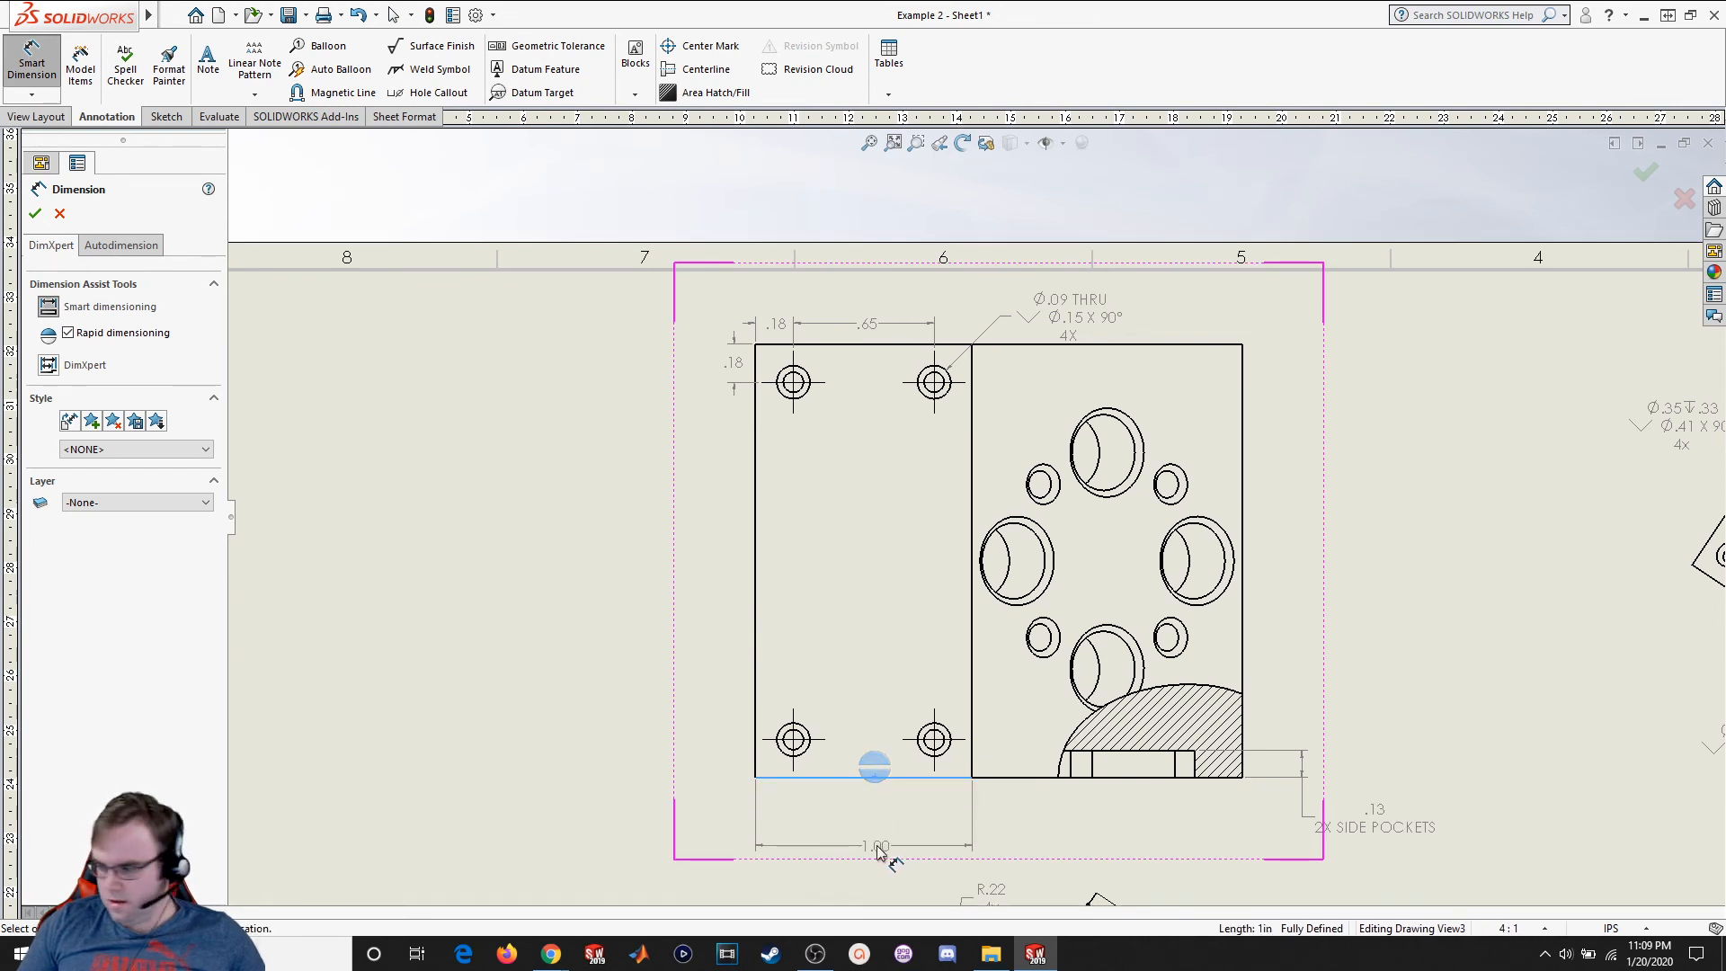
click(880, 831)
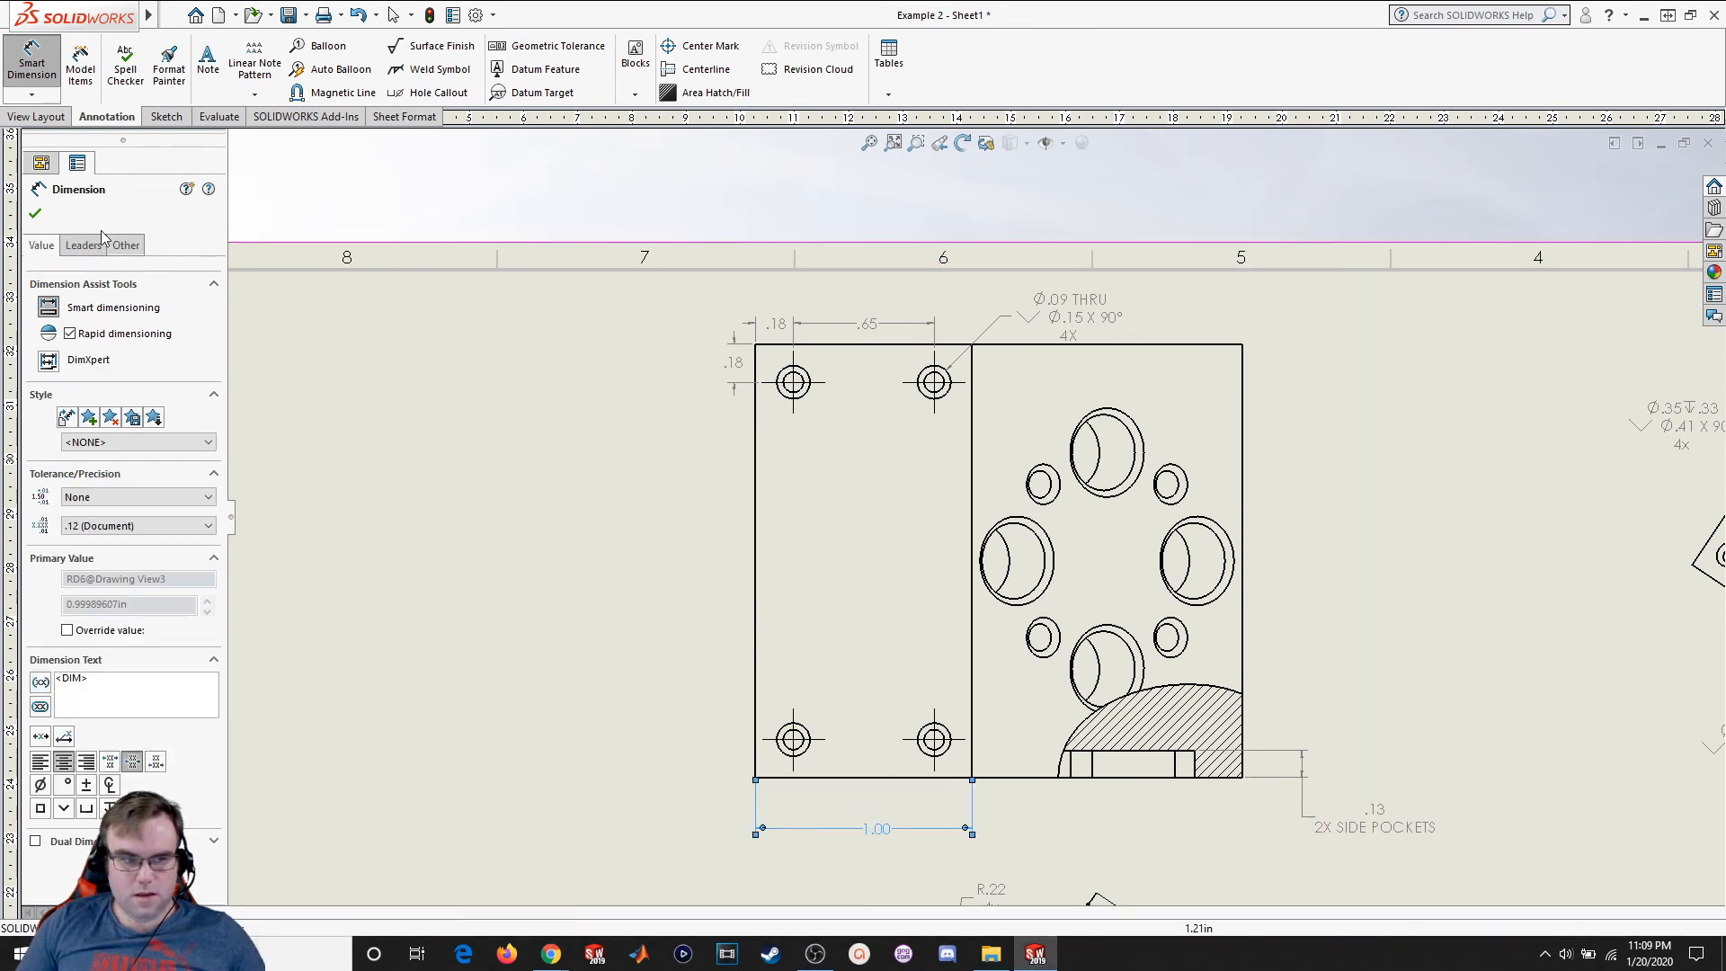
click(38, 212)
Inspect the sheet's title block and open the sheet format for editing
scroll(1124, 585, up, 8)
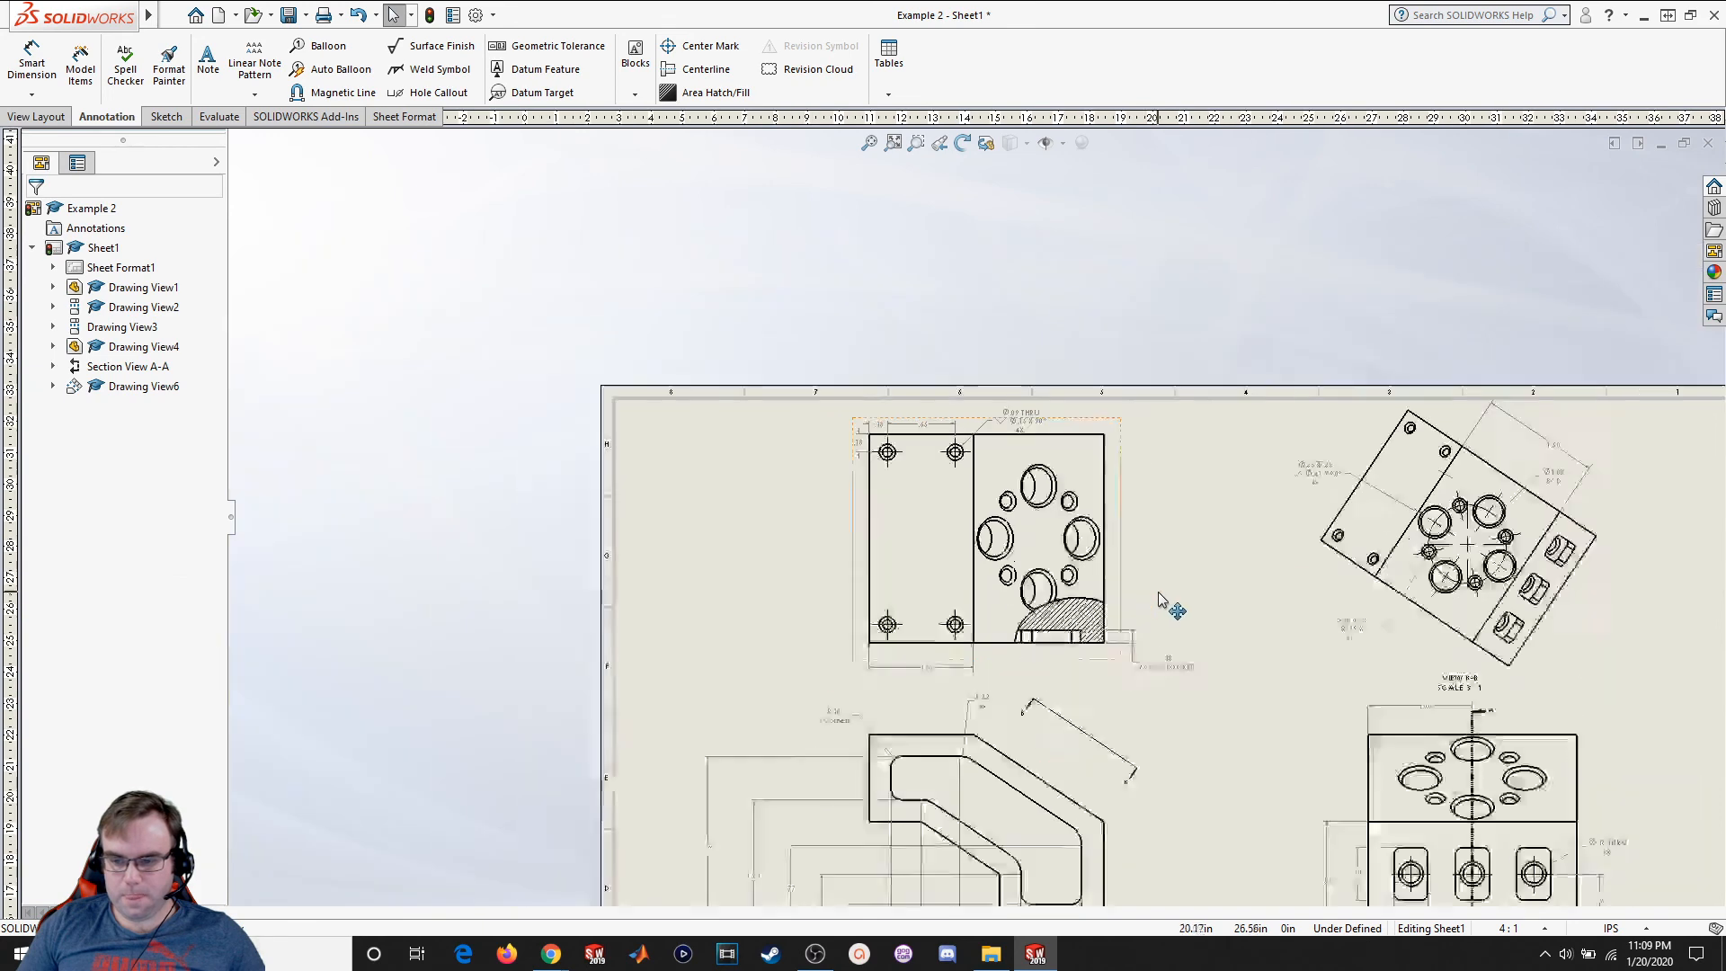
scroll(1193, 751, down, 8)
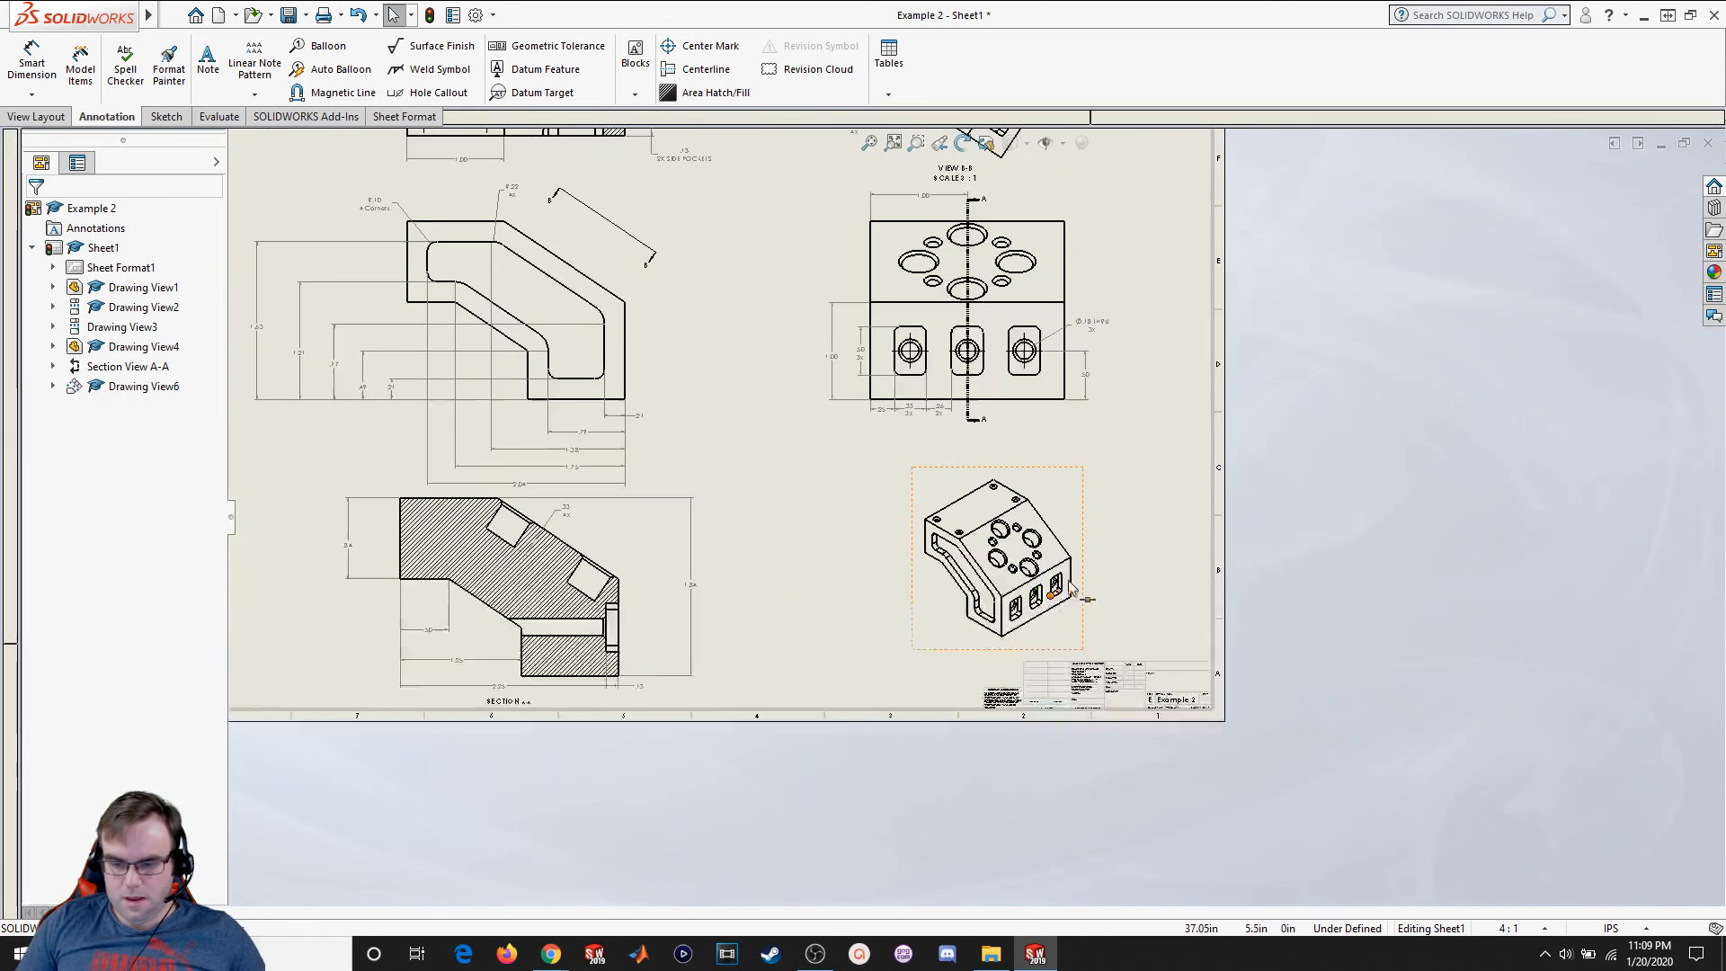
scroll(1208, 735, up, 2)
scroll(1170, 687, down, 5)
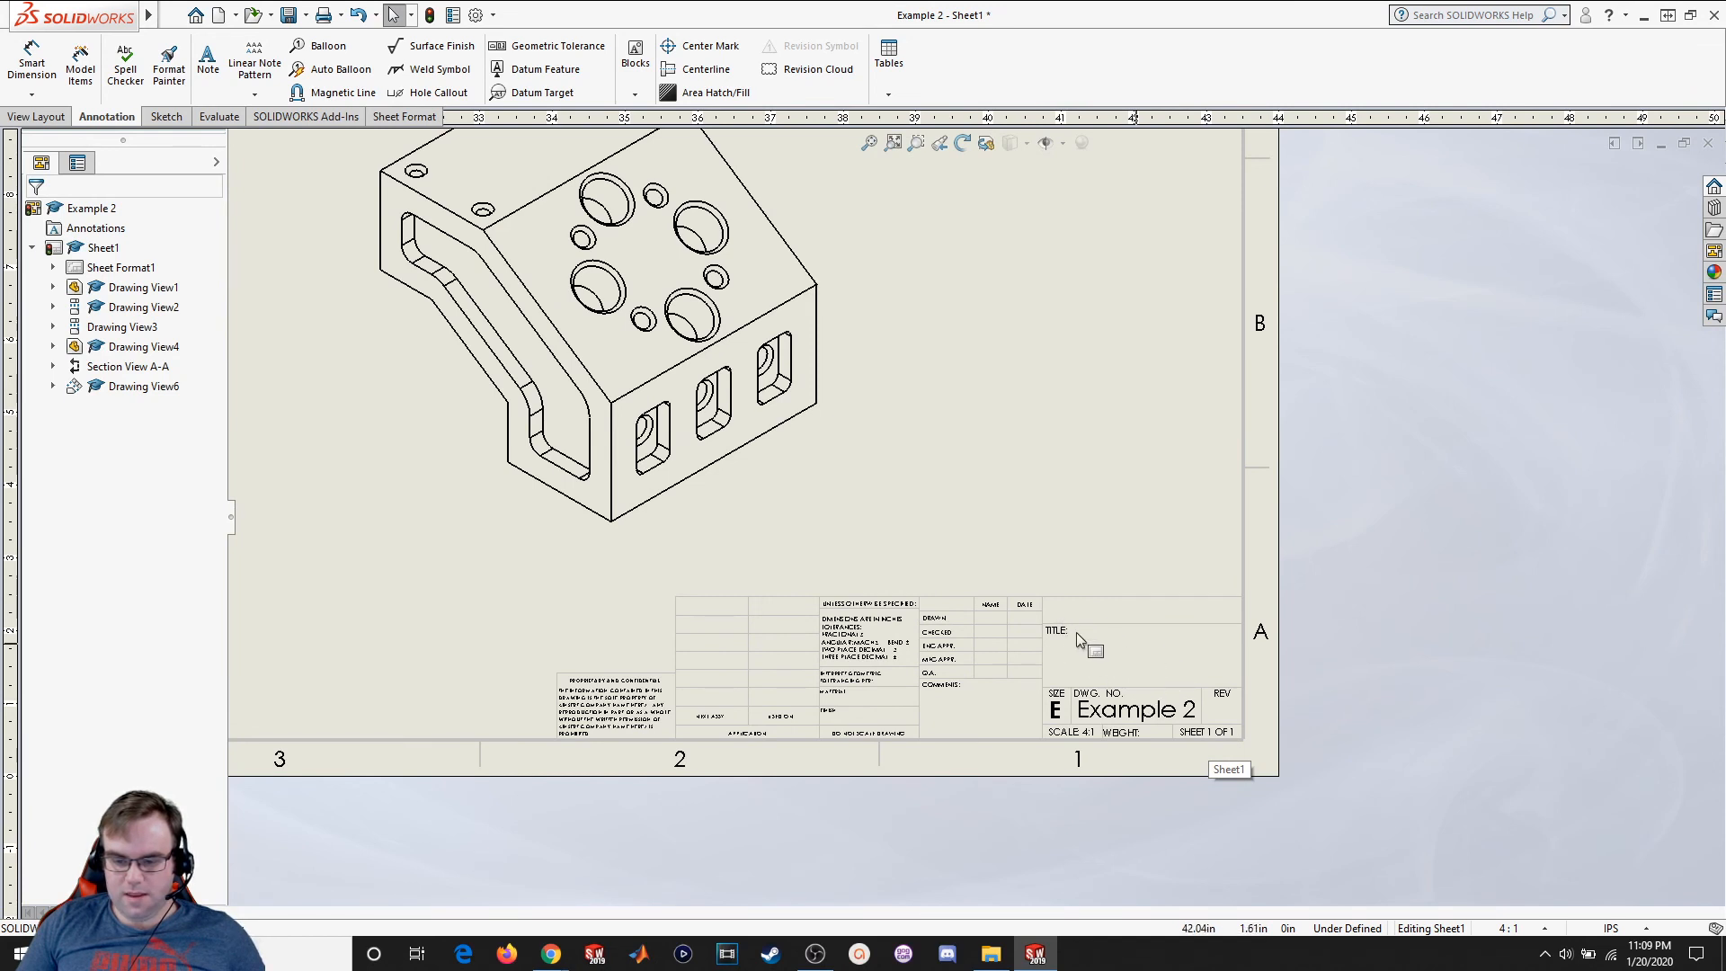
scroll(1106, 659, down, 1)
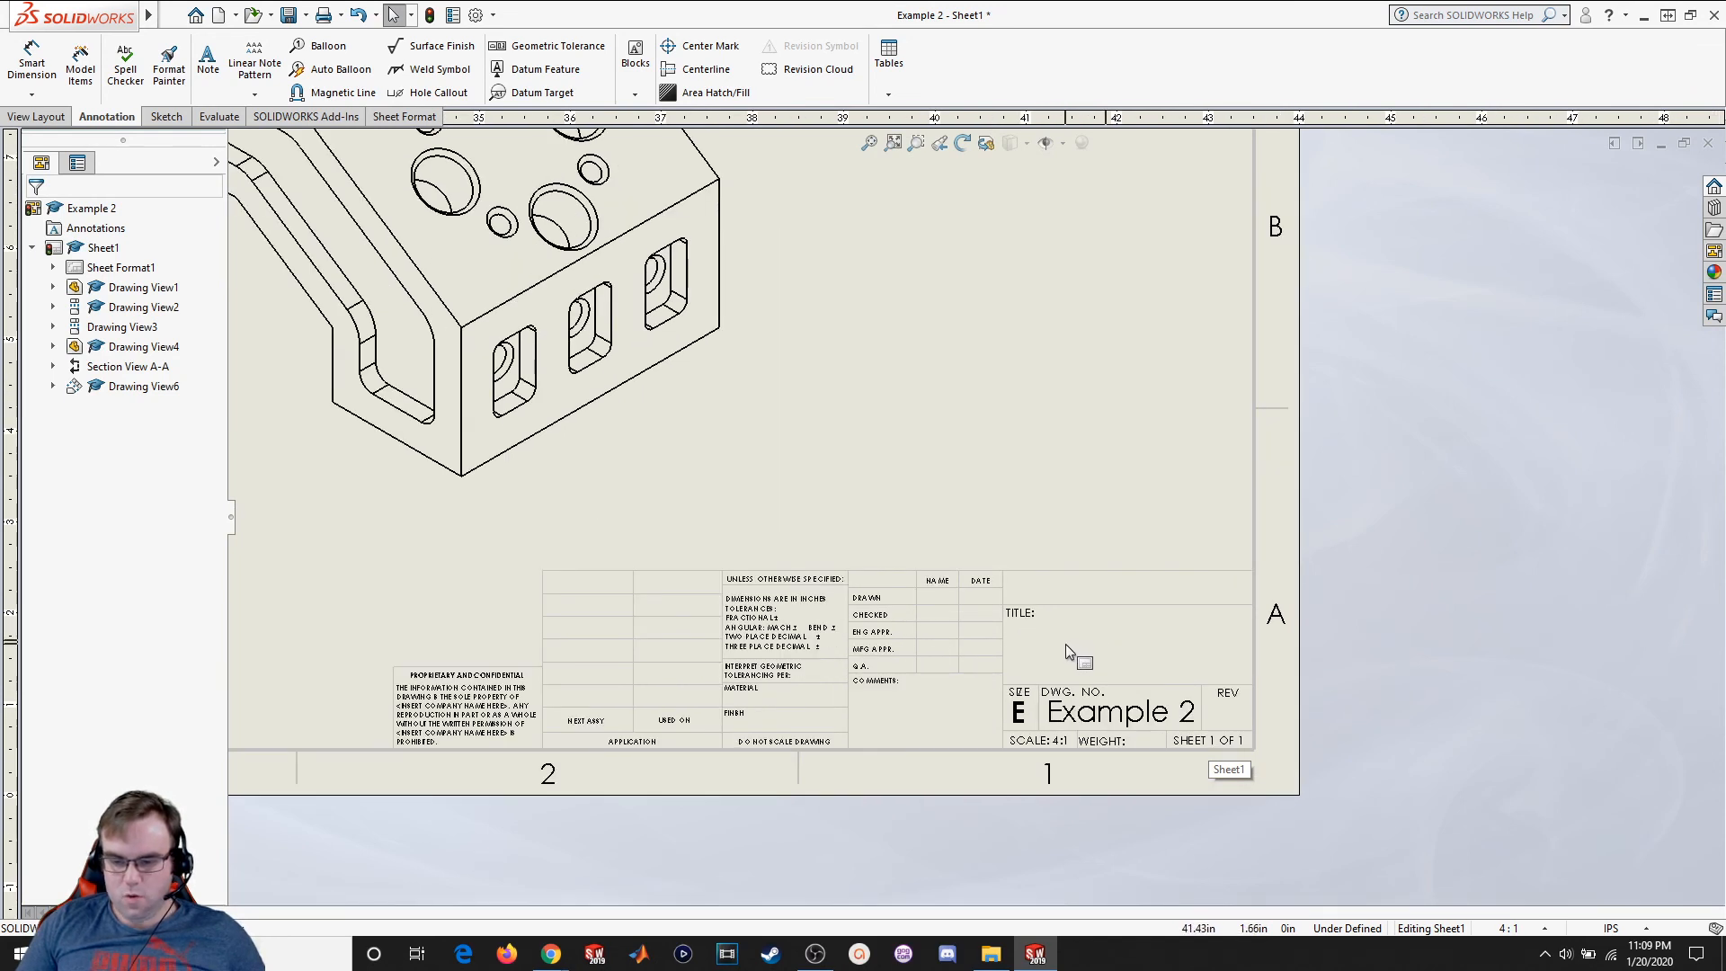
scroll(1011, 634, down, 4)
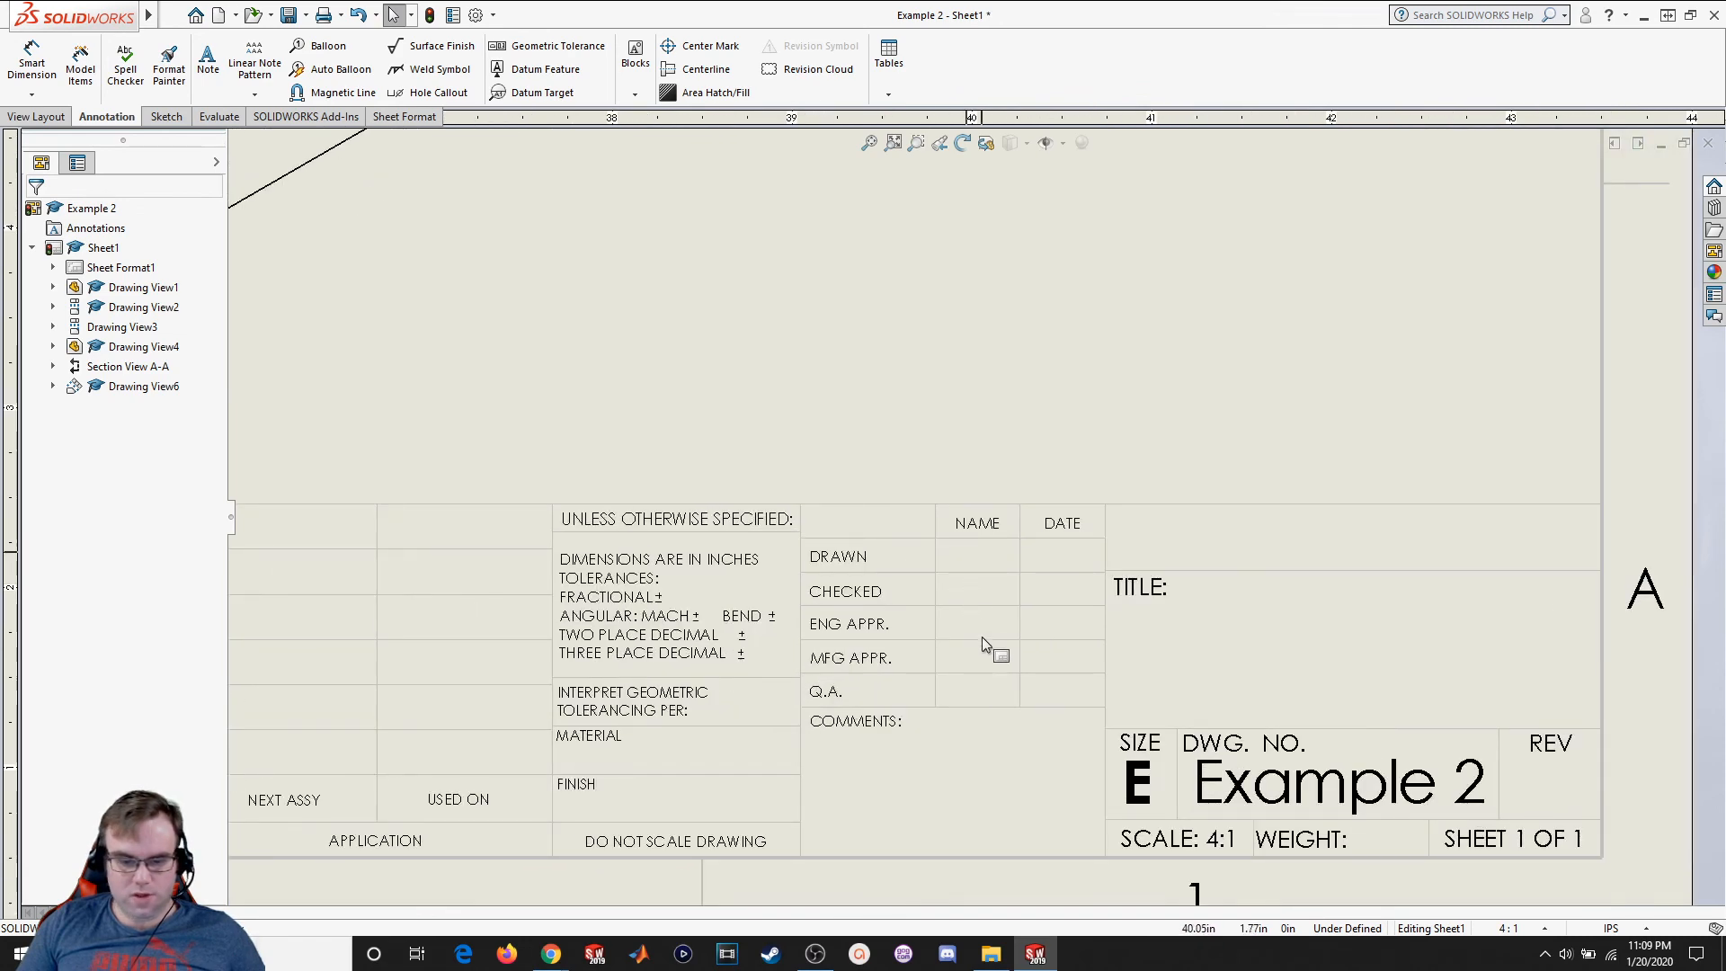
scroll(931, 775, up, 3)
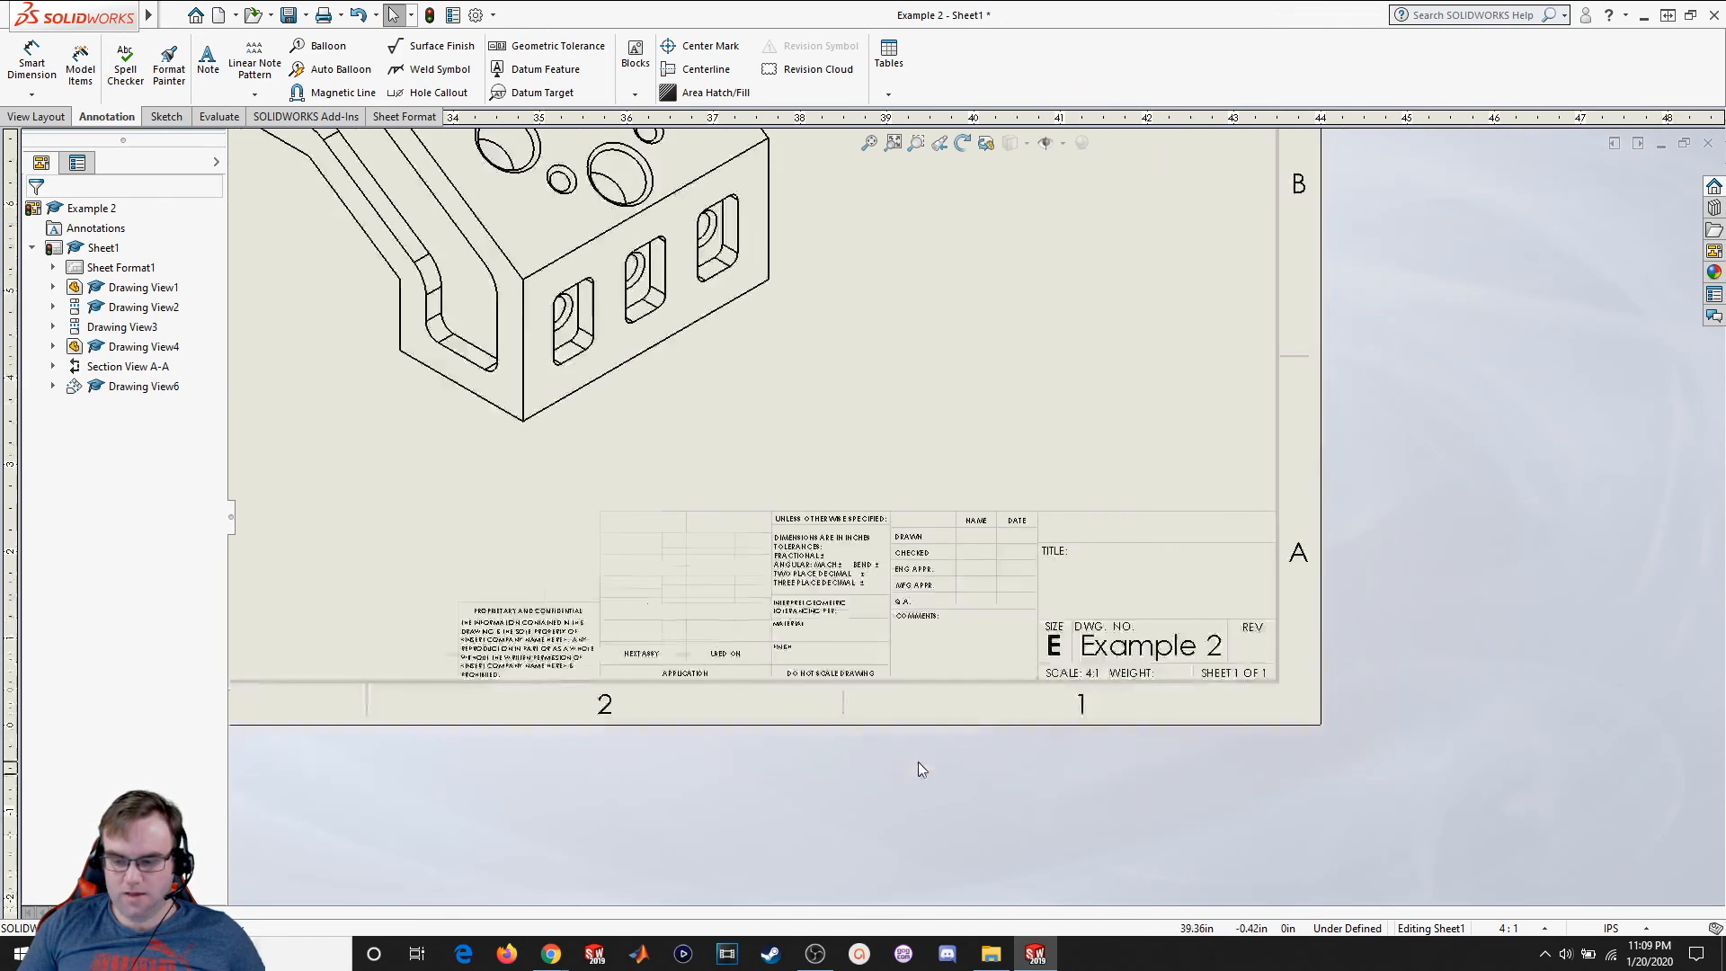
scroll(988, 333, up, 2)
right_click(998, 333)
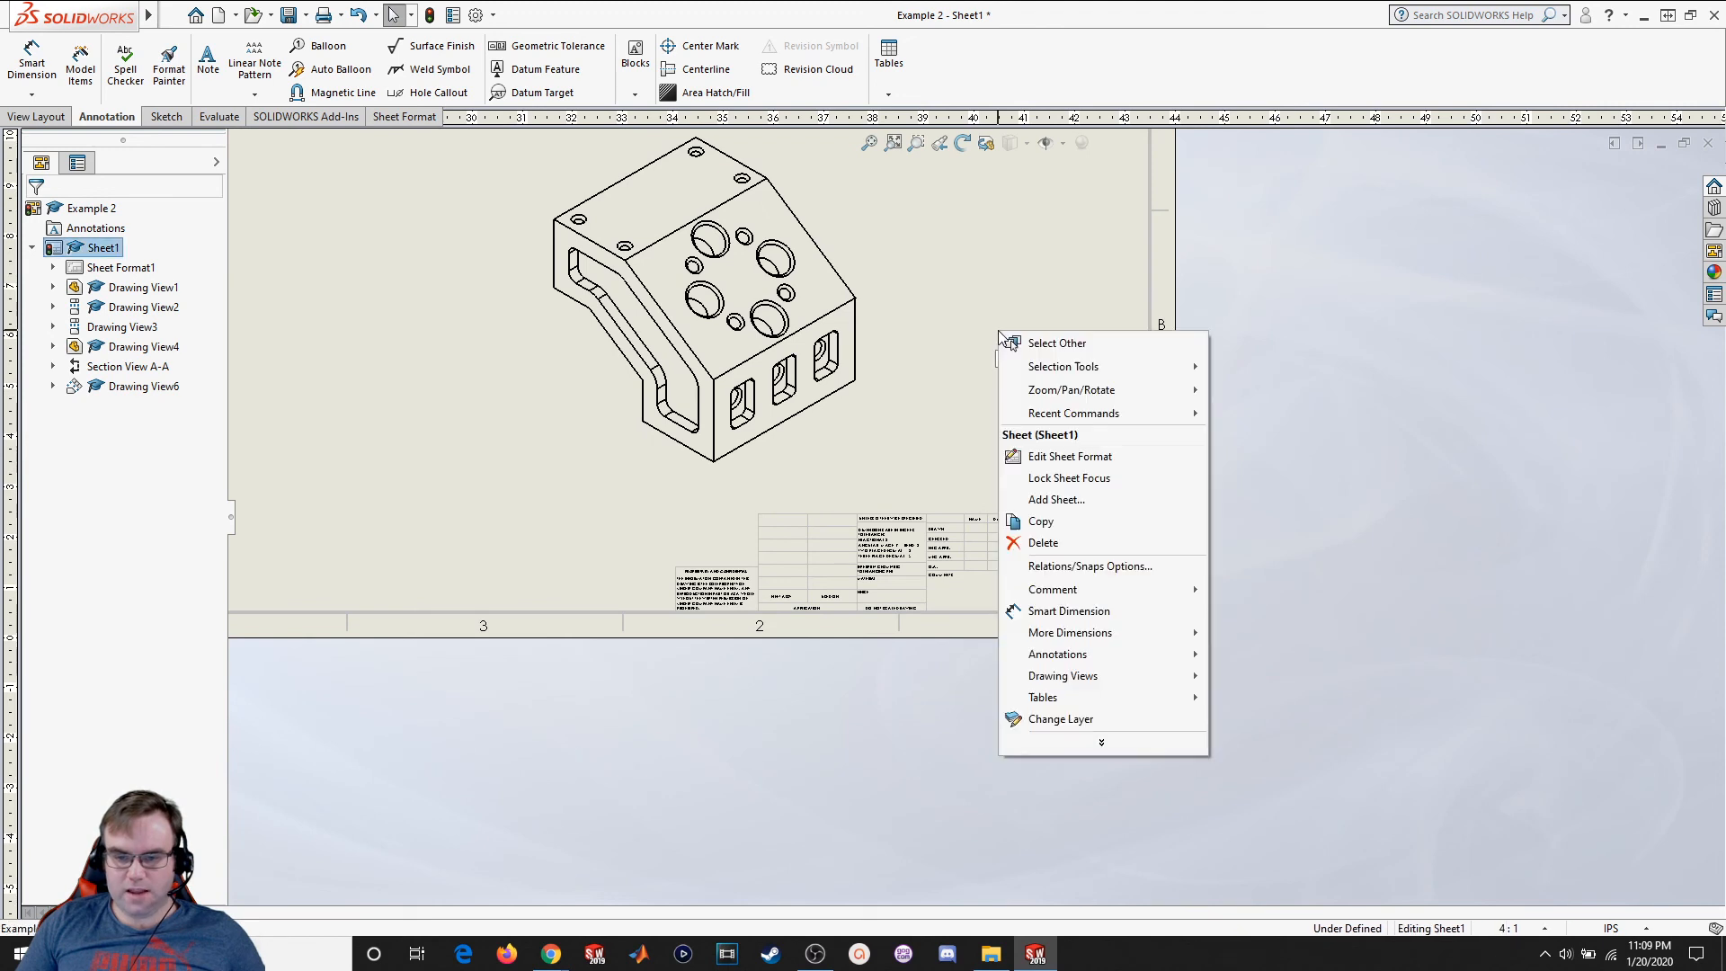
click(1092, 456)
Fill in the title block's TITLE field with LECTURE 6 DRAWING 2
scroll(1070, 552, down, 2)
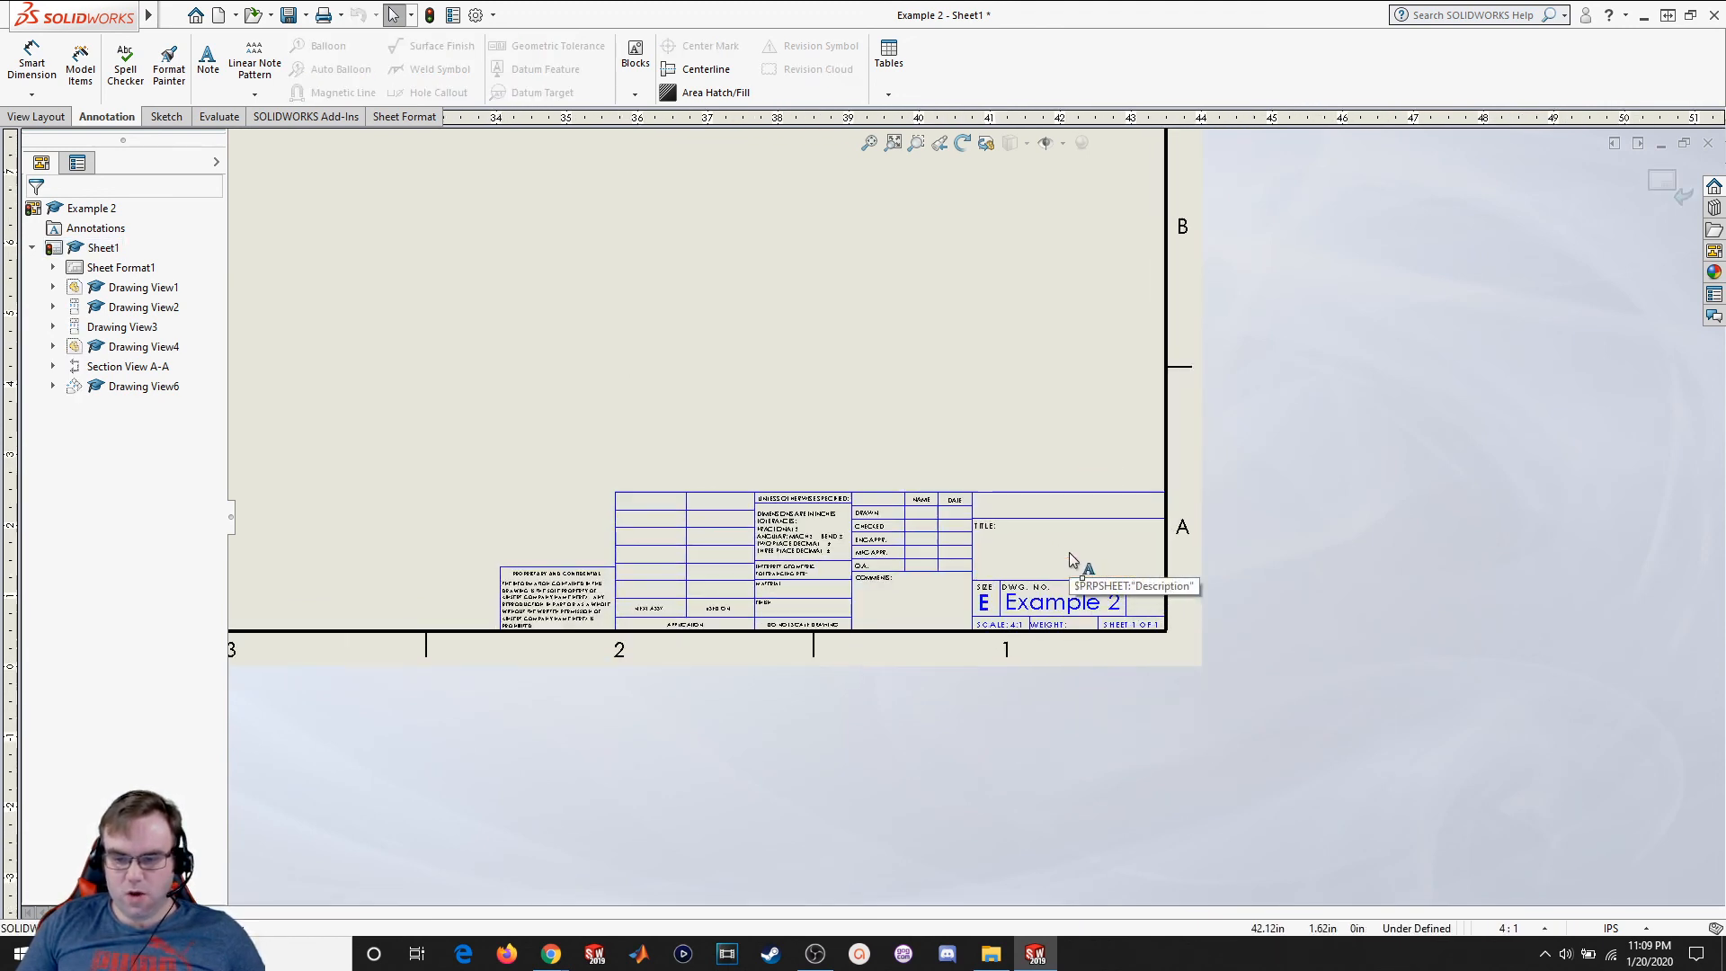
scroll(1065, 553, down, 2)
double_click(1044, 539)
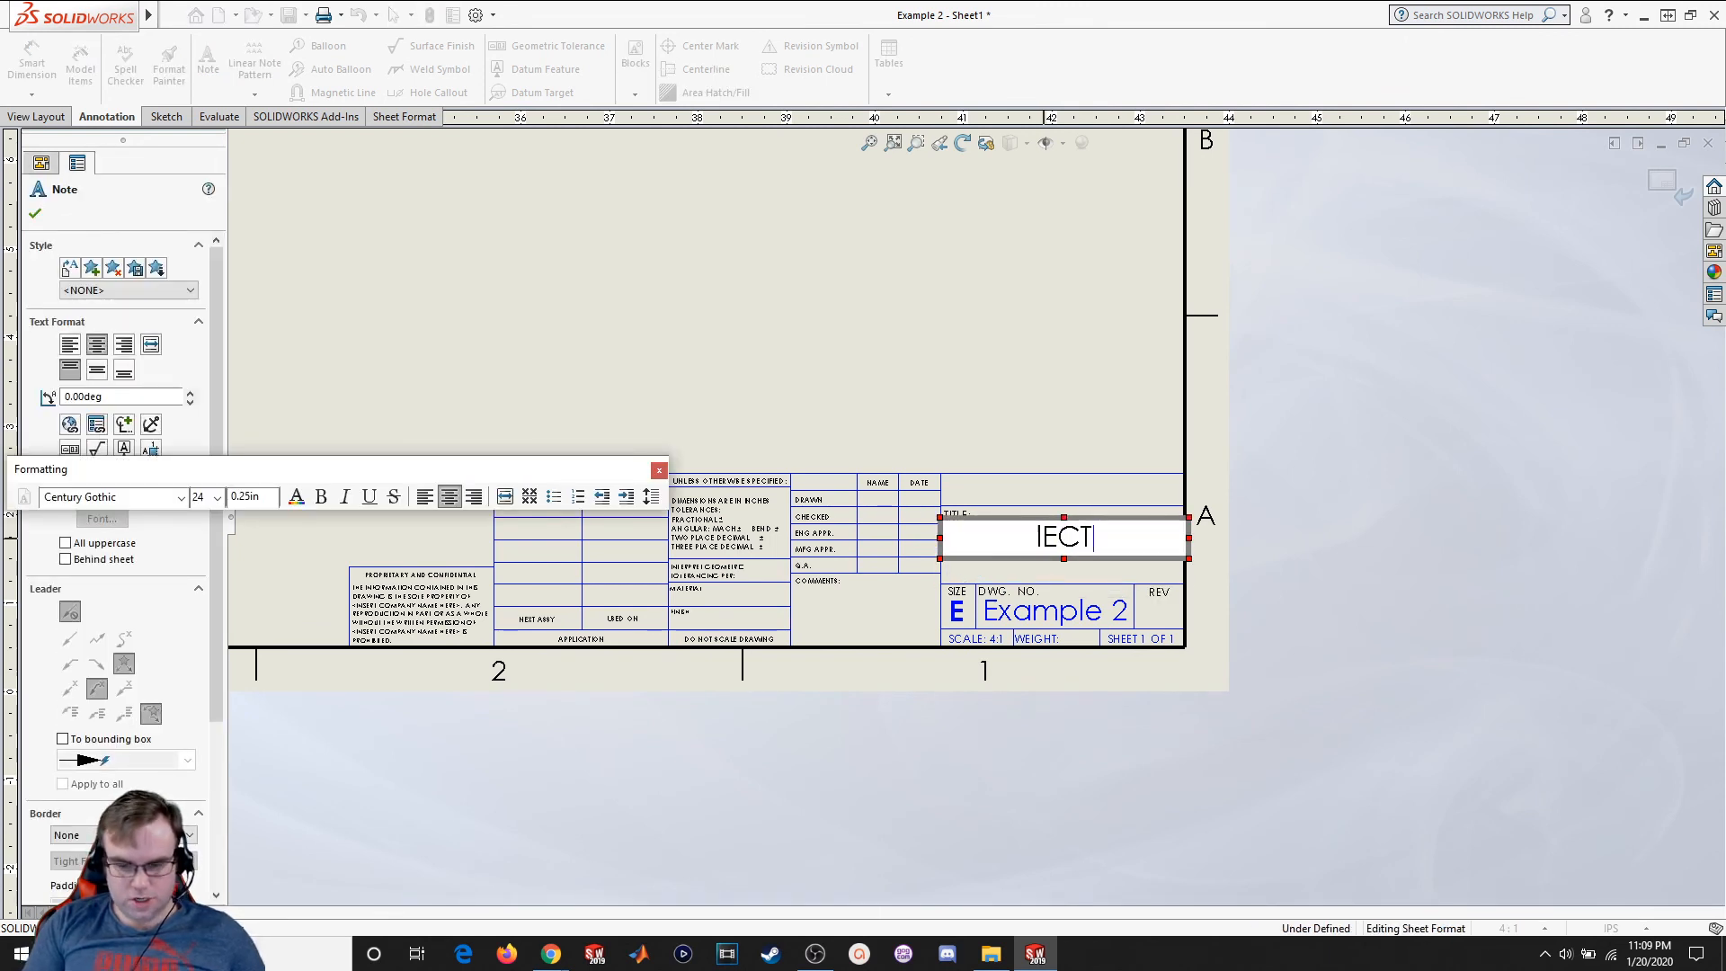
key(BackSpace)
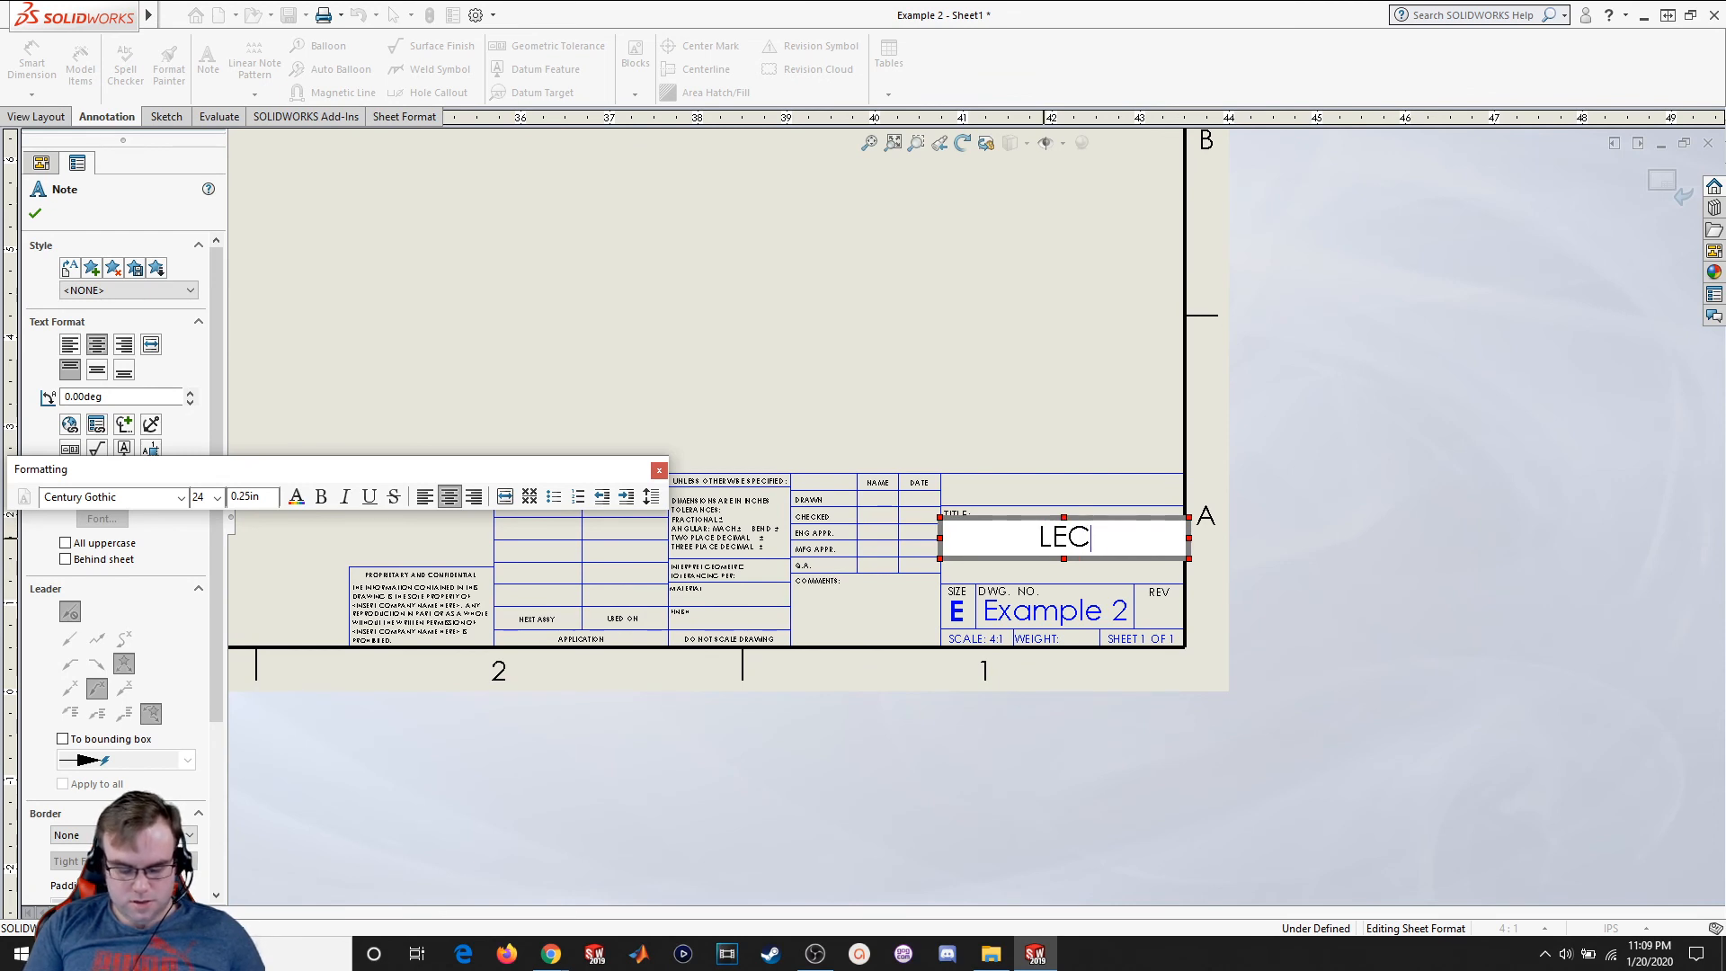
text(TURE 6 )
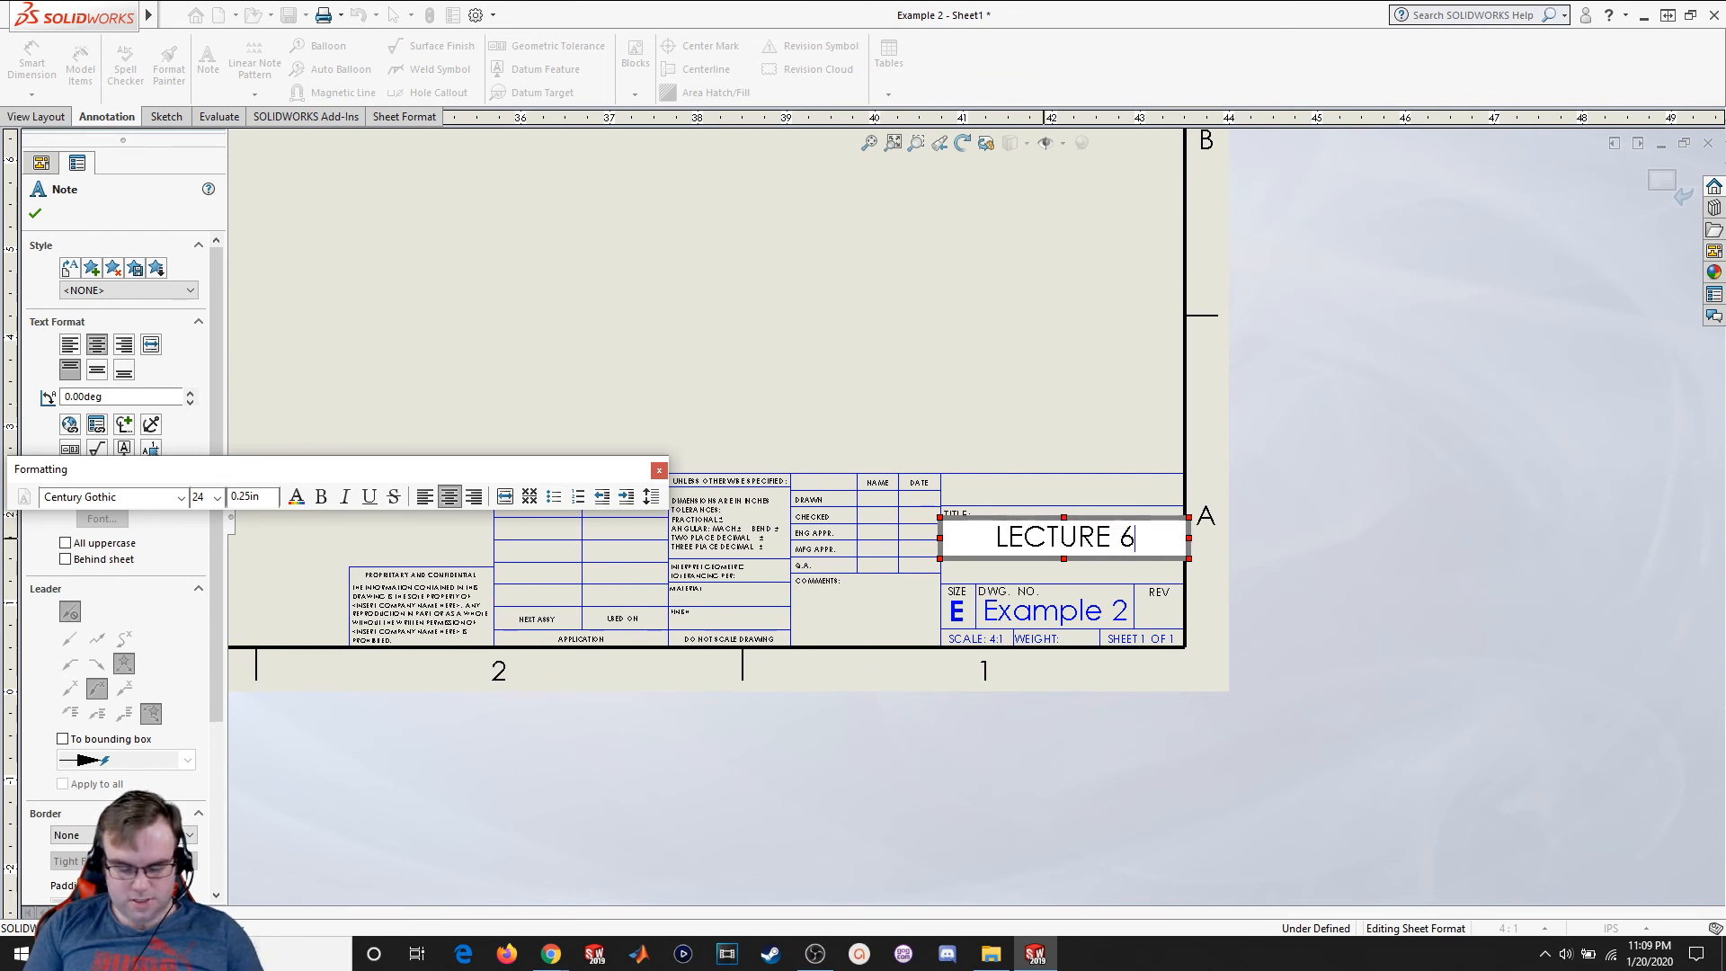
text(DRAWI)
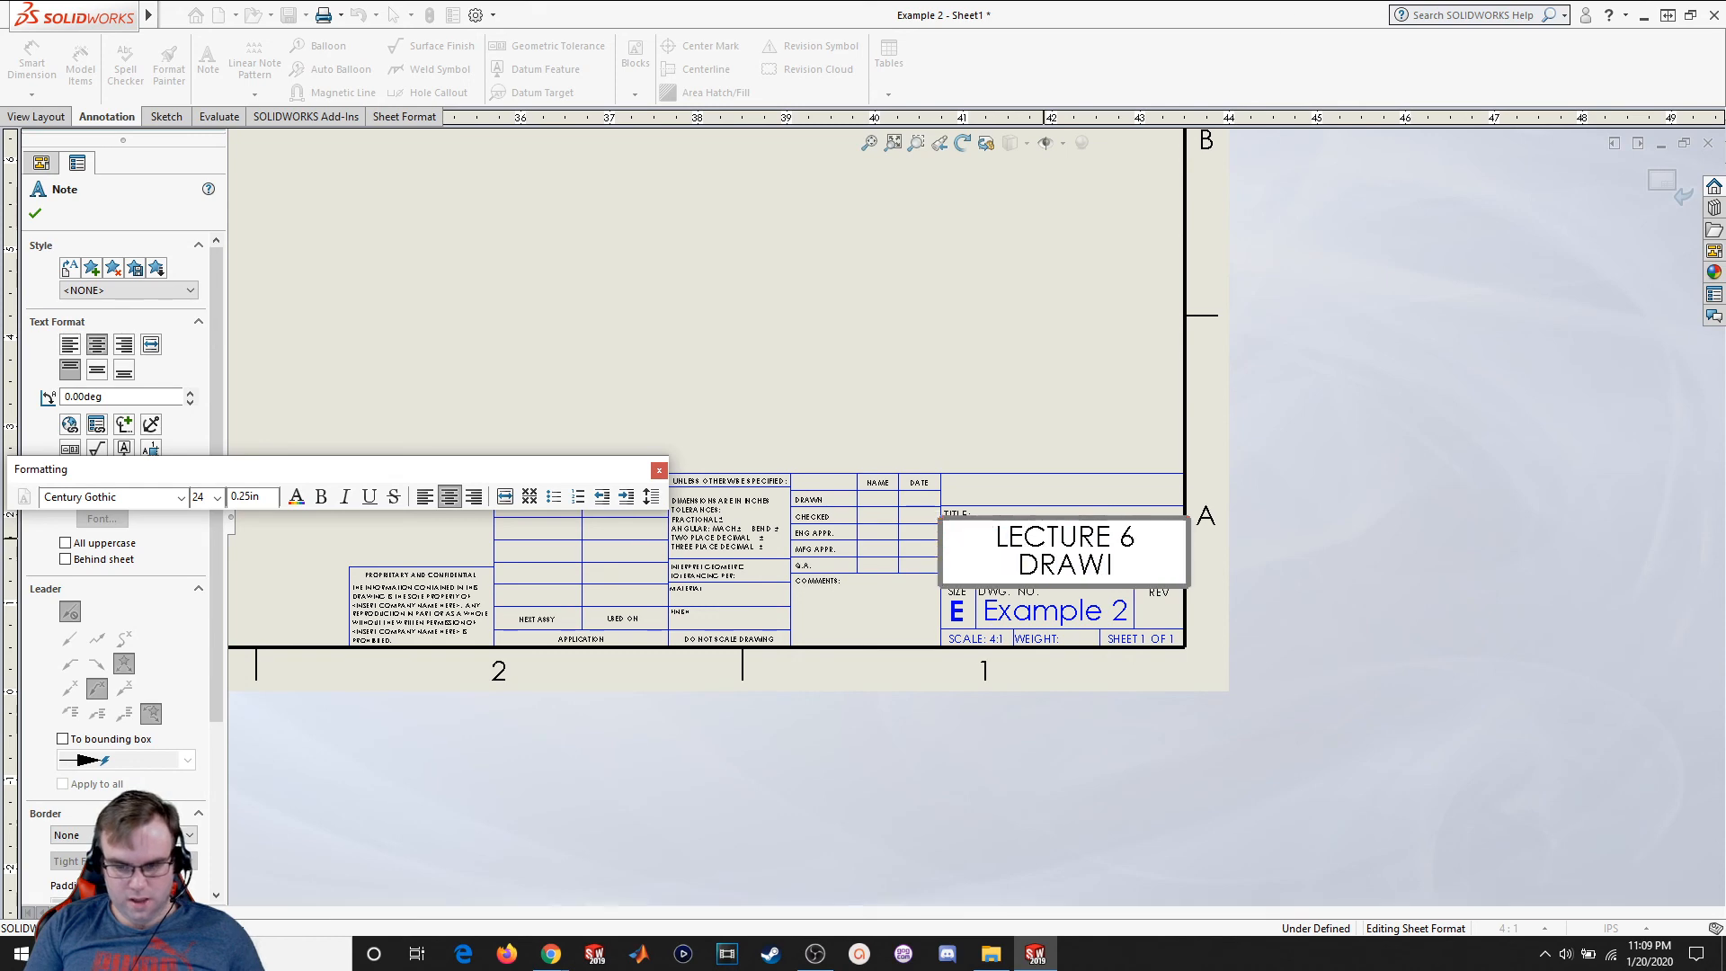
text(NG 2)
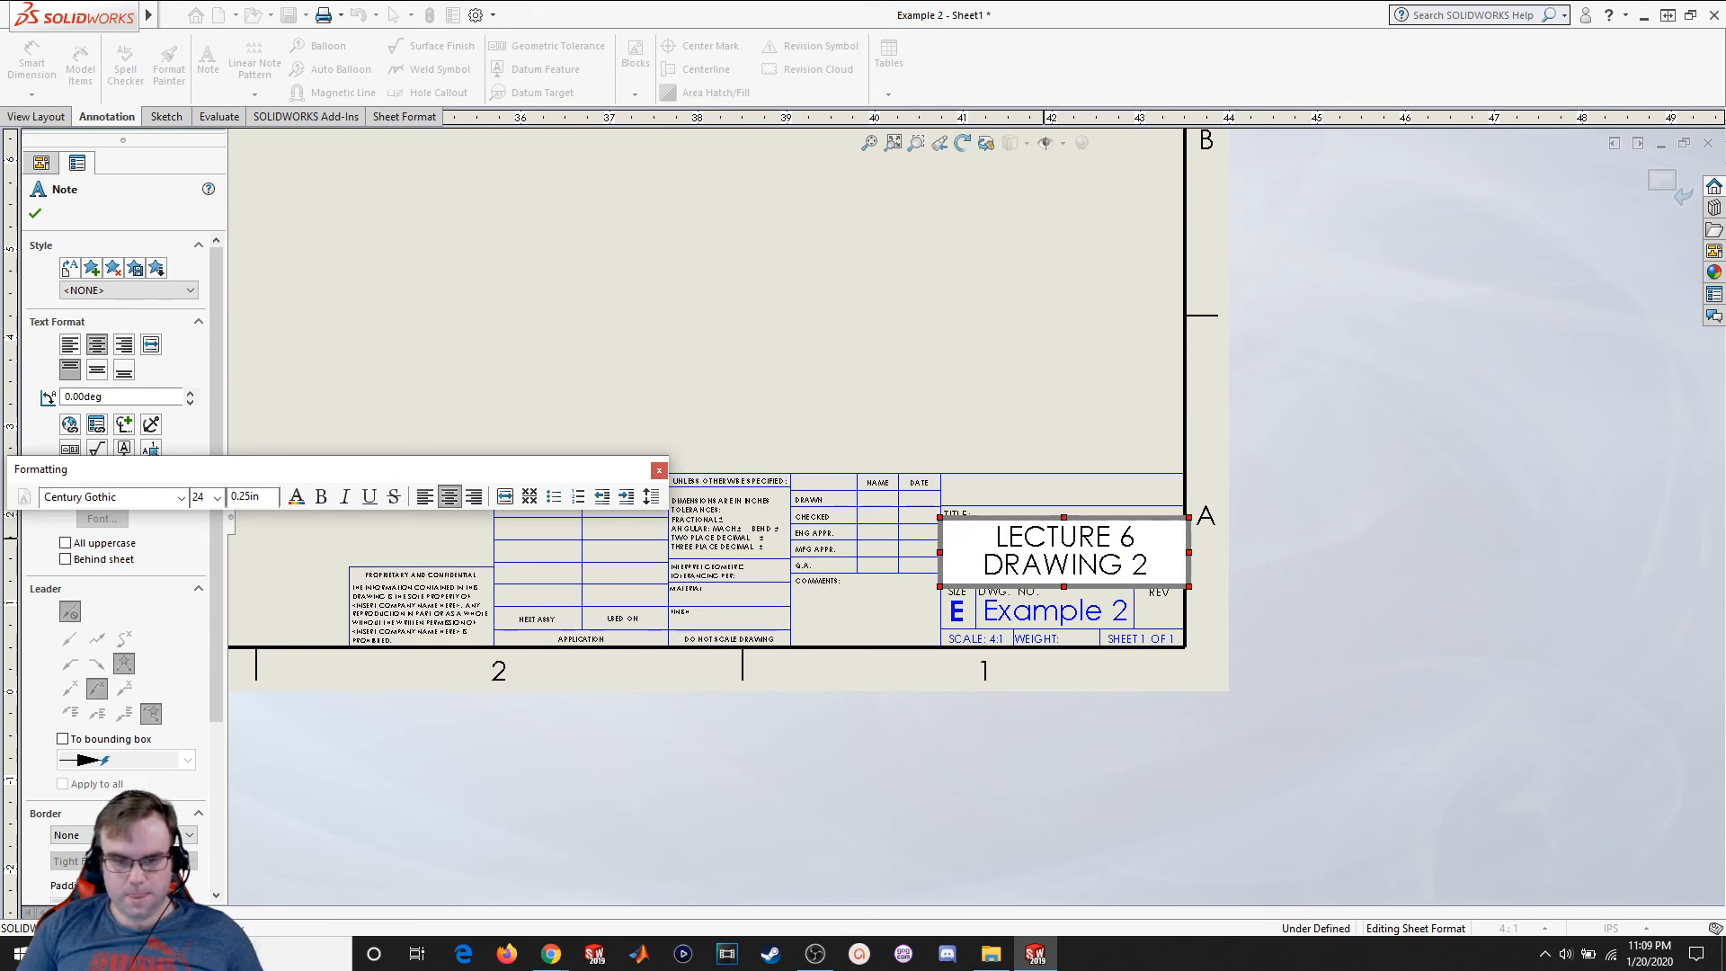
click(657, 474)
scroll(818, 500, down, 3)
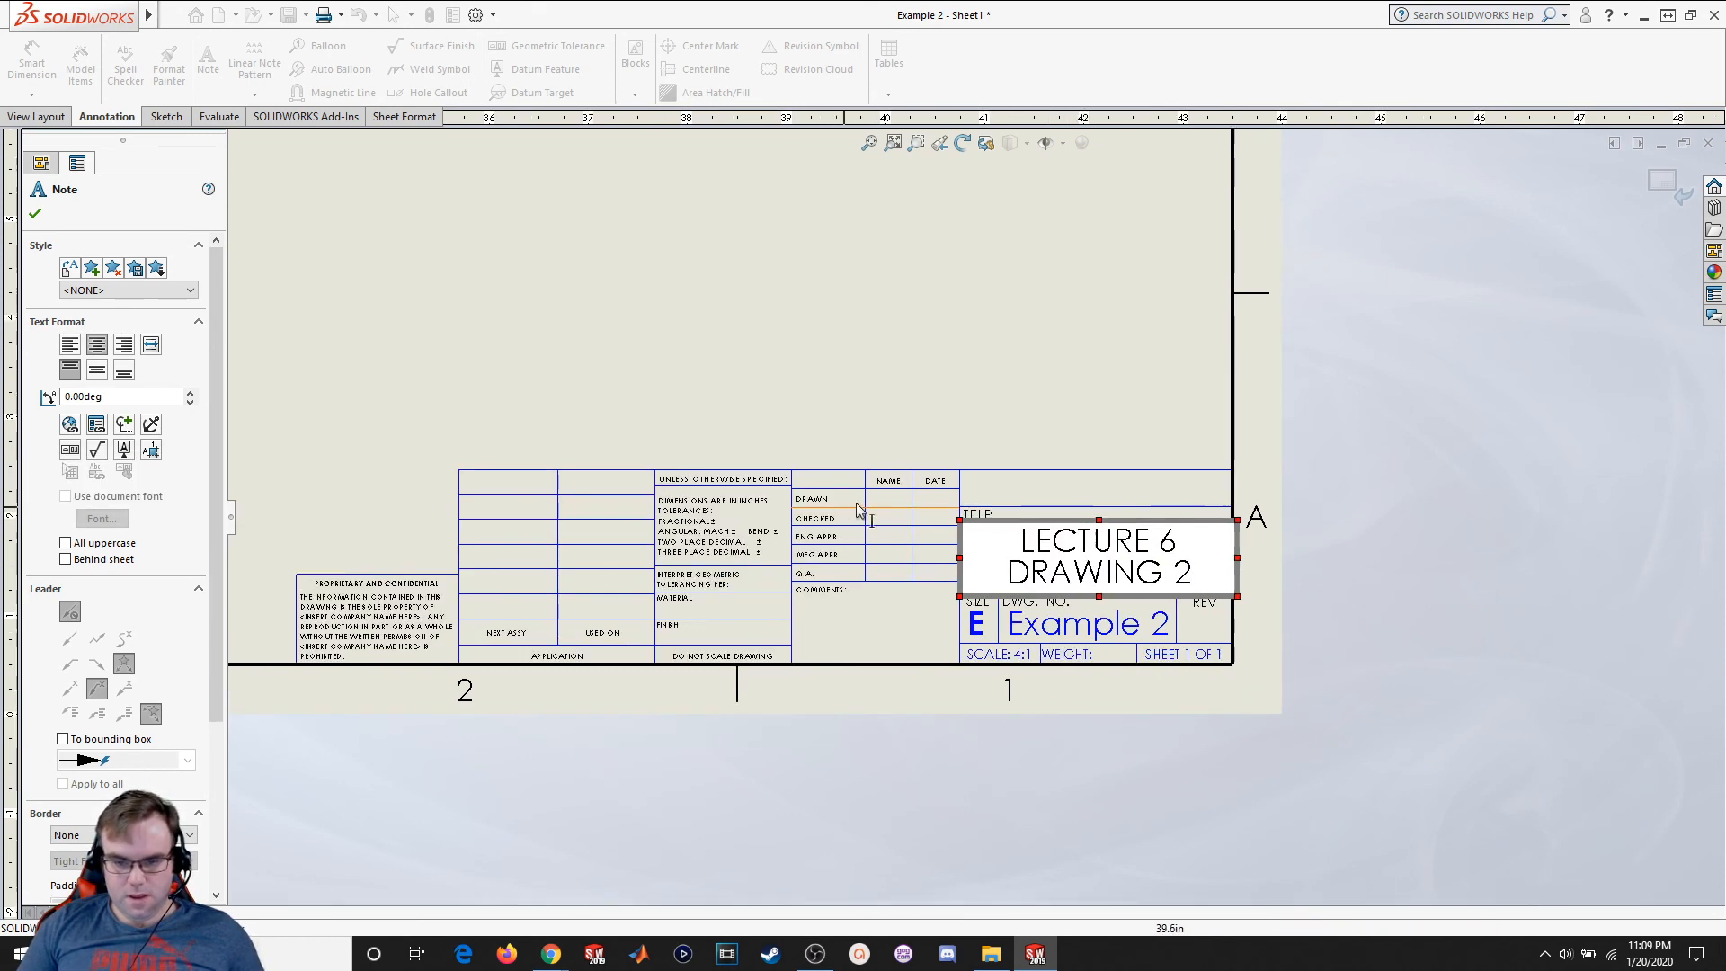
key(Escape)
Enter the drafter's name in the NAME cell of the title block's DRAWN row
click(922, 497)
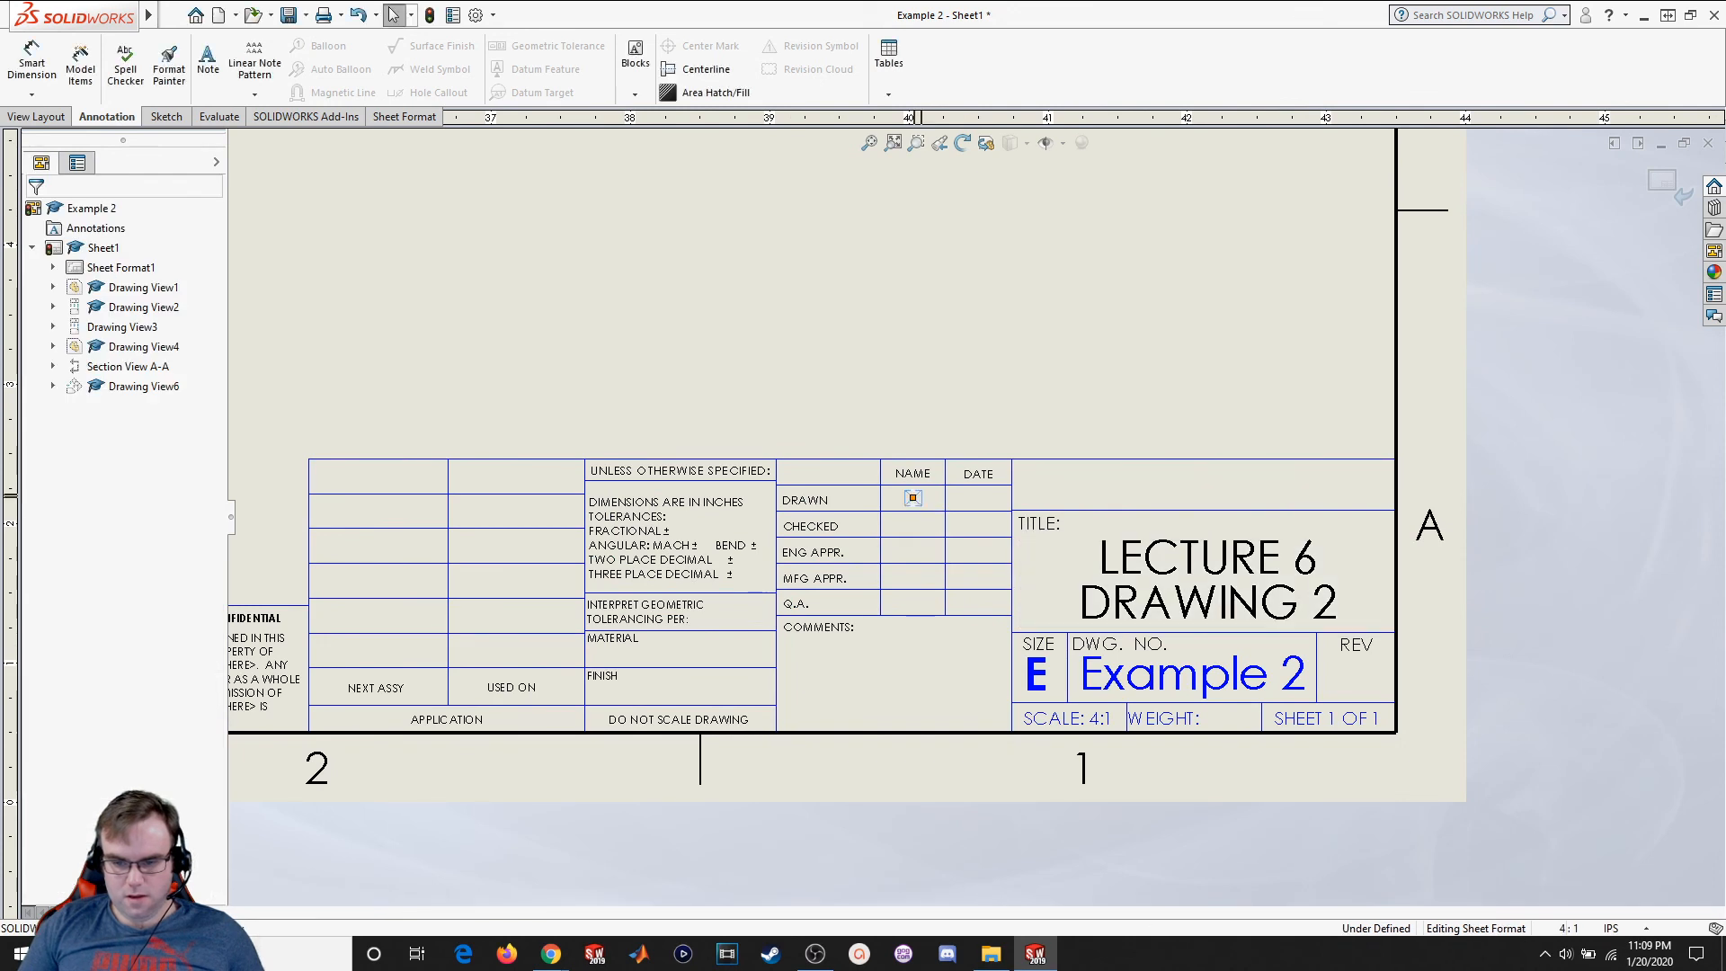
text(J)
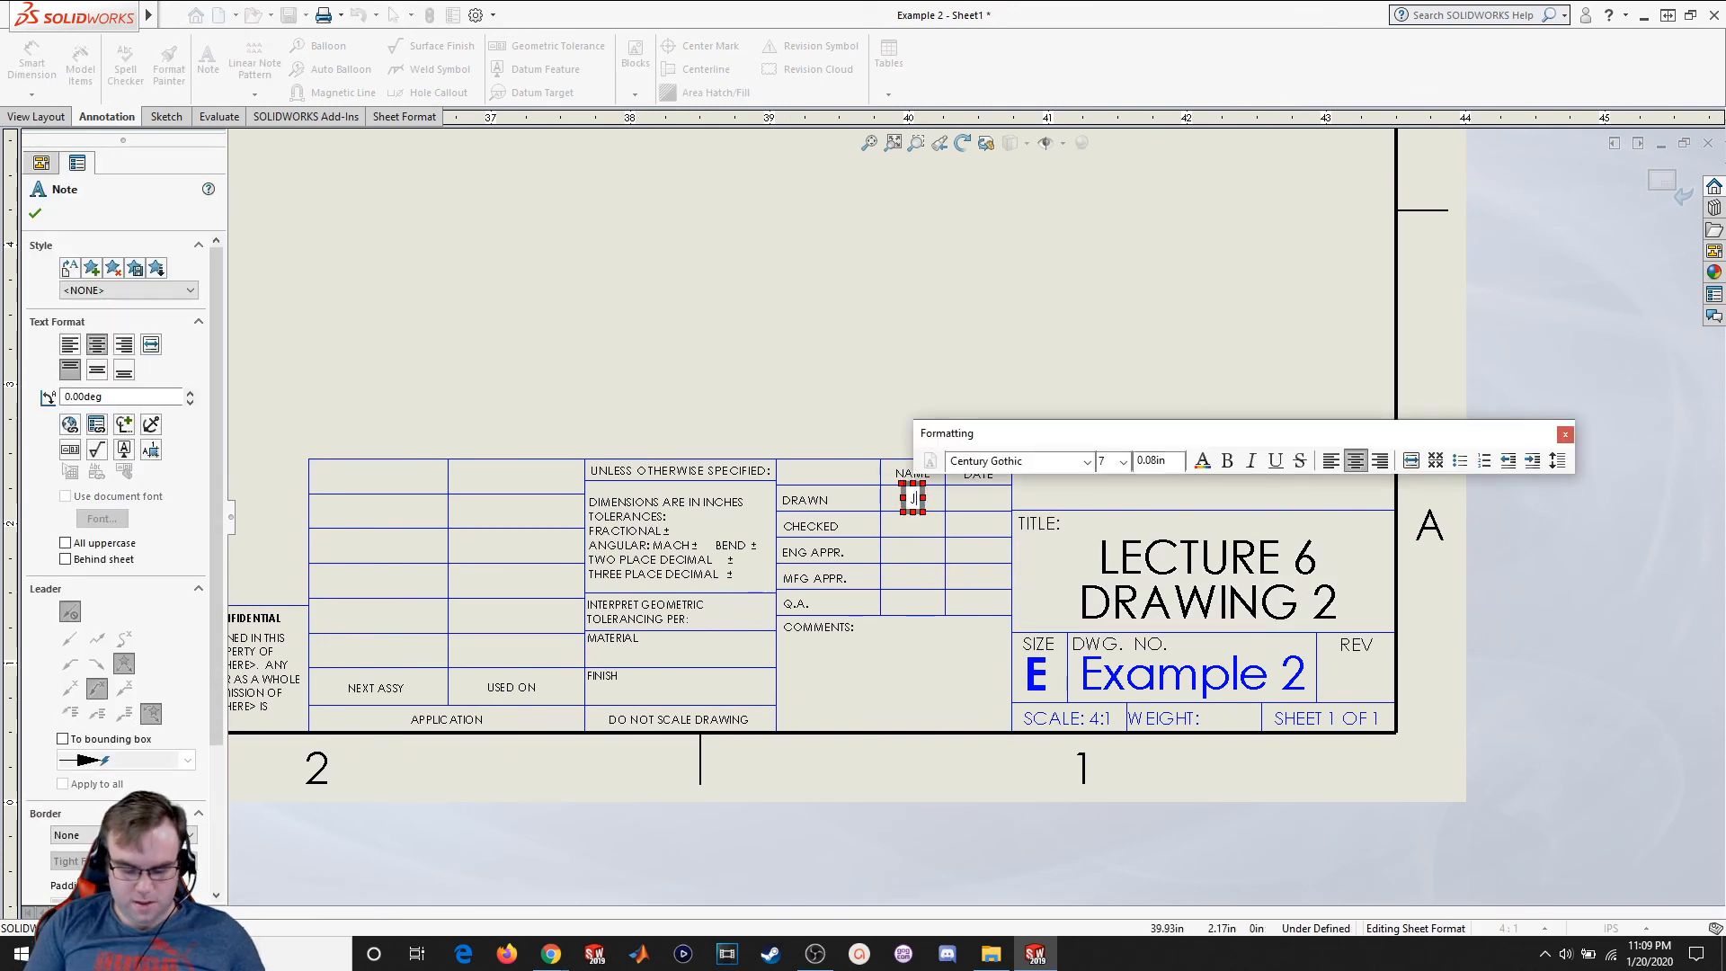
text(.RHOD)
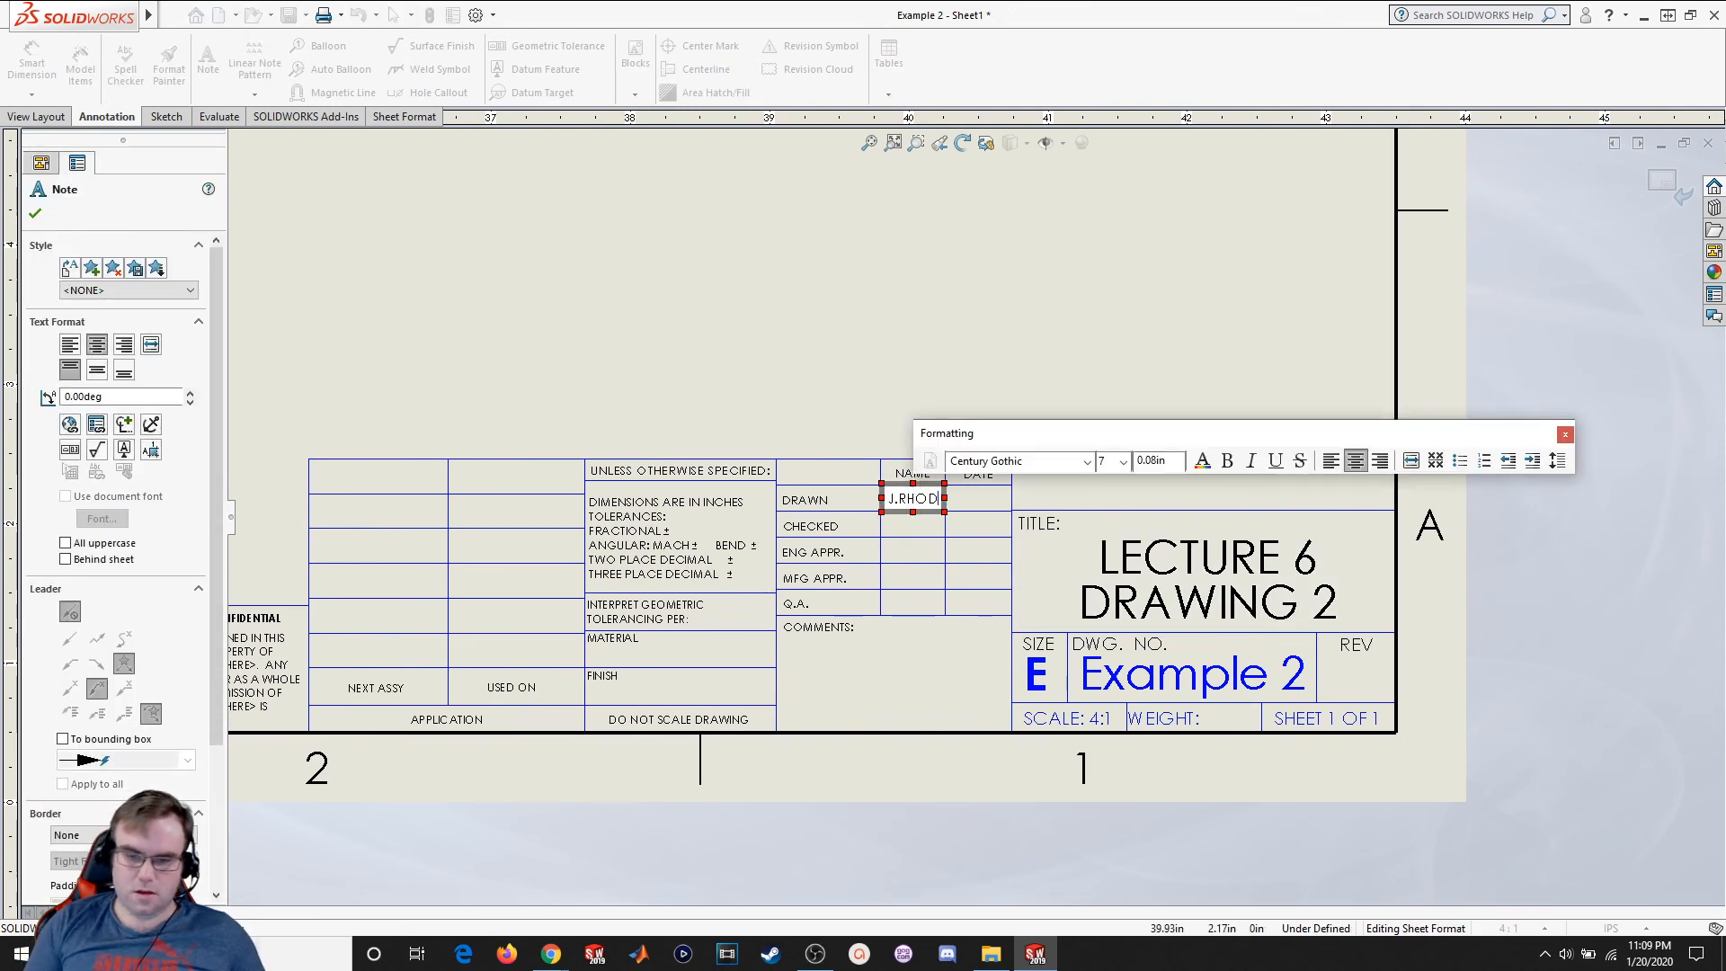
text(ES)
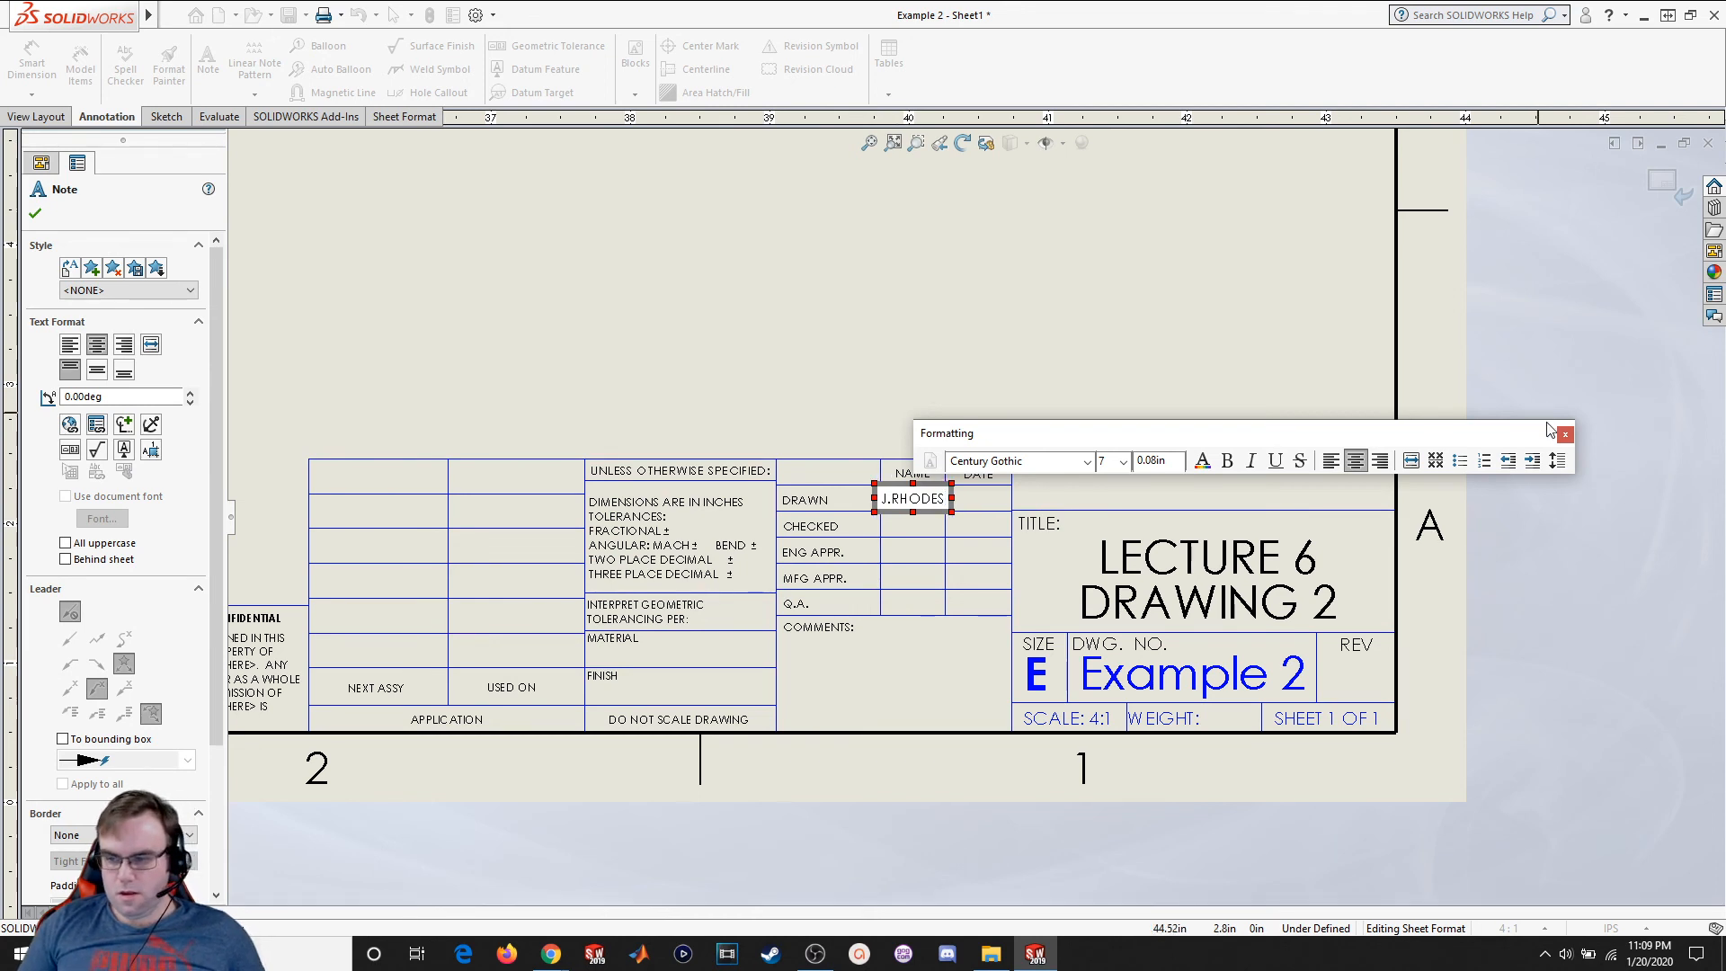
click(1565, 434)
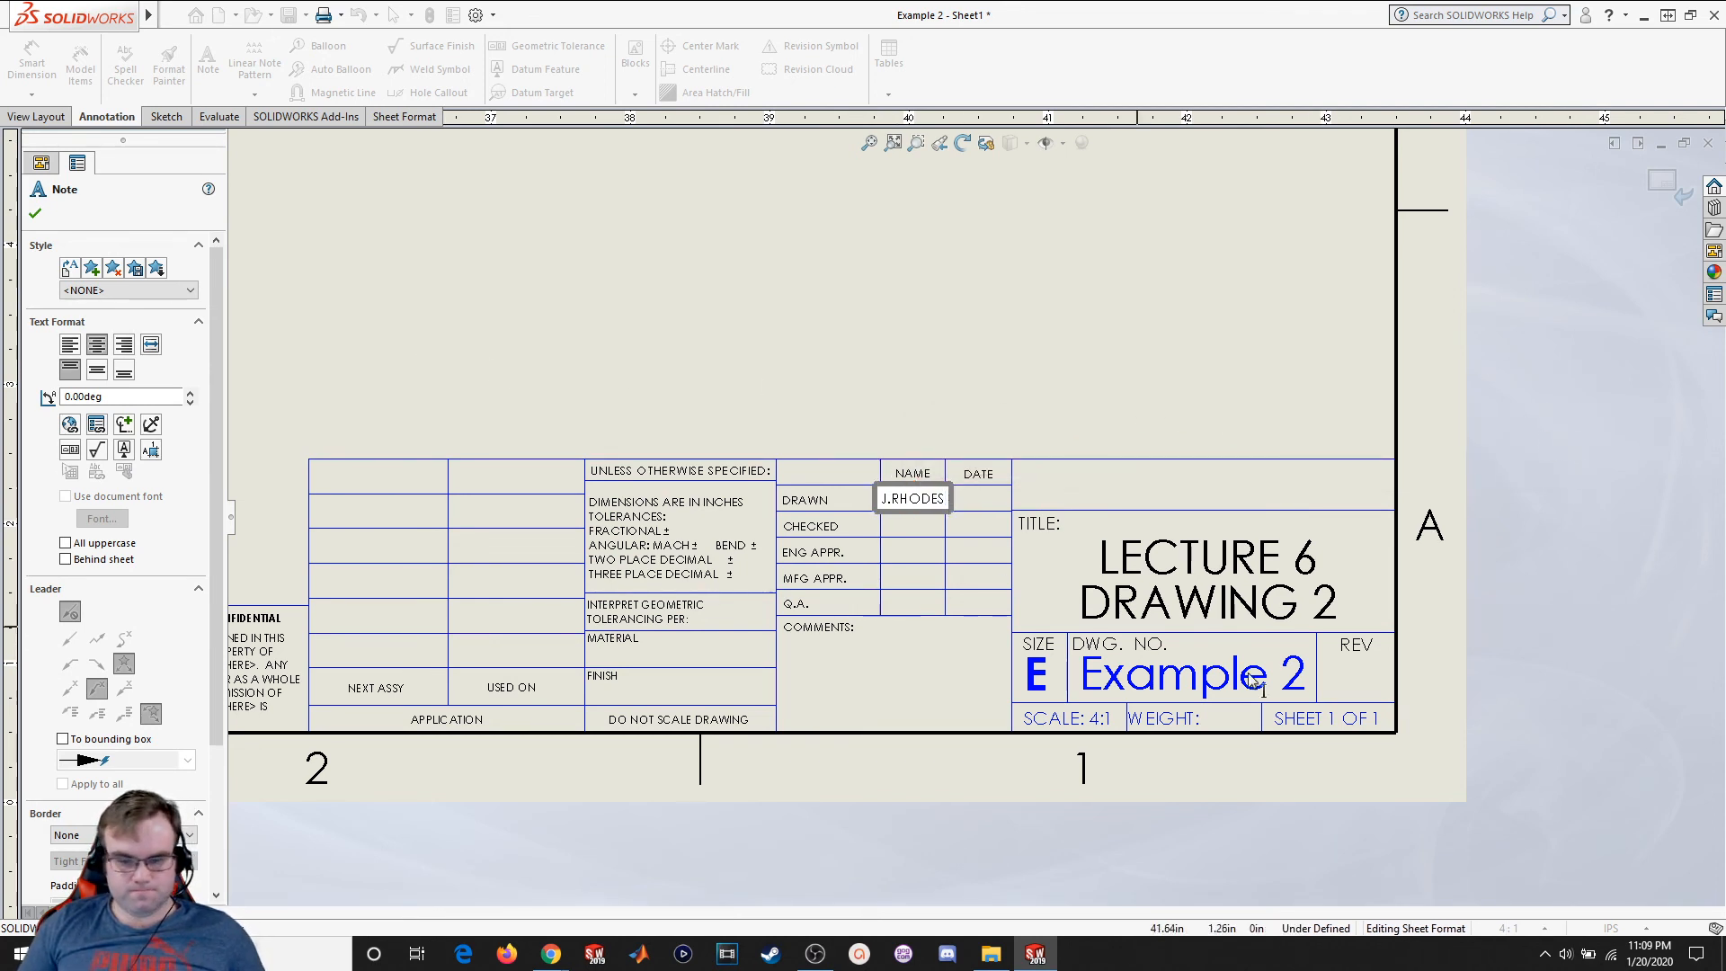
key(Escape)
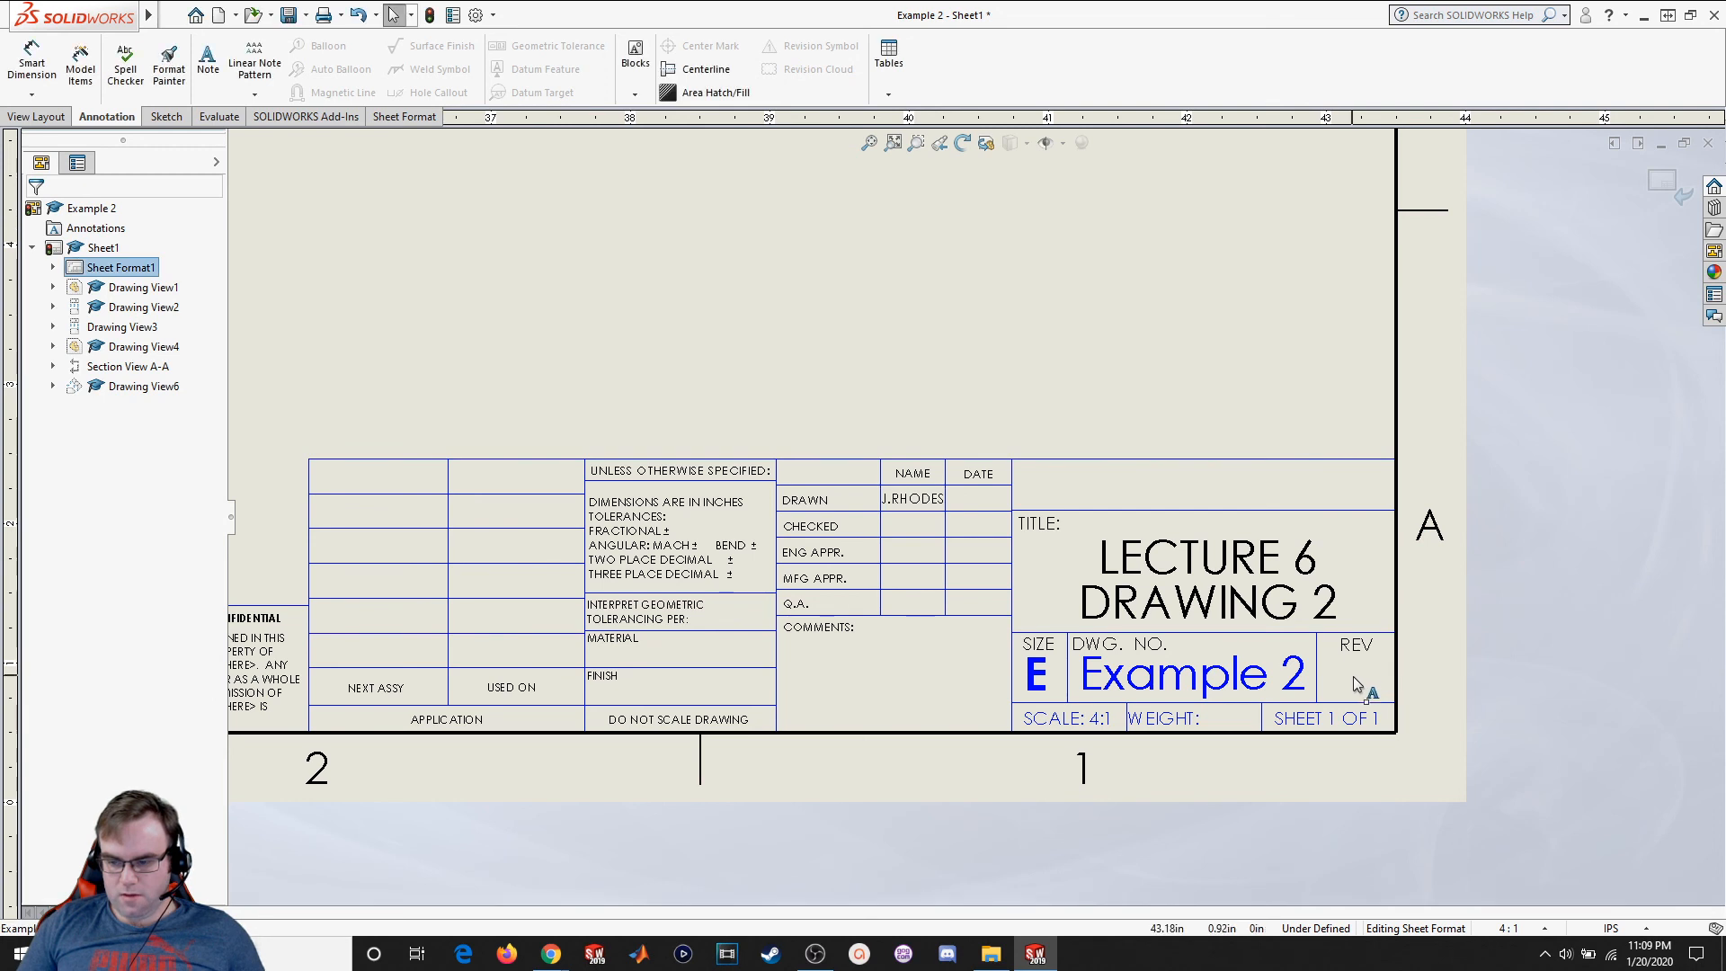
Set the title block's REV field to A
click(1354, 679)
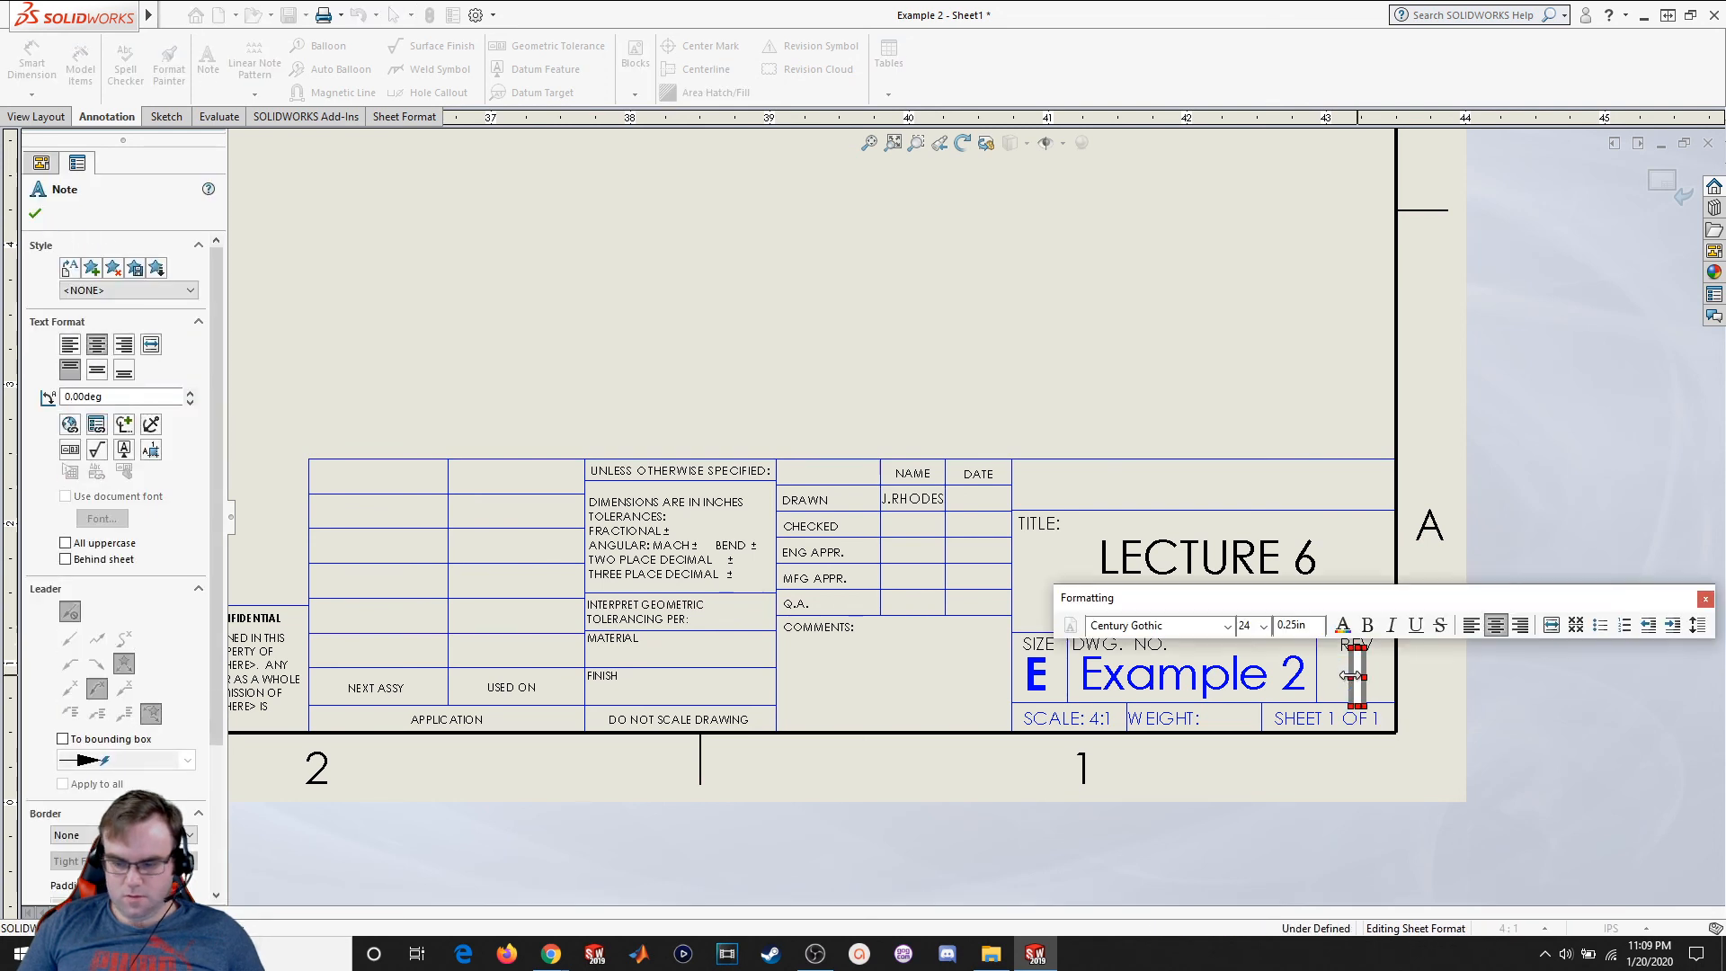
text(A)
click(1705, 601)
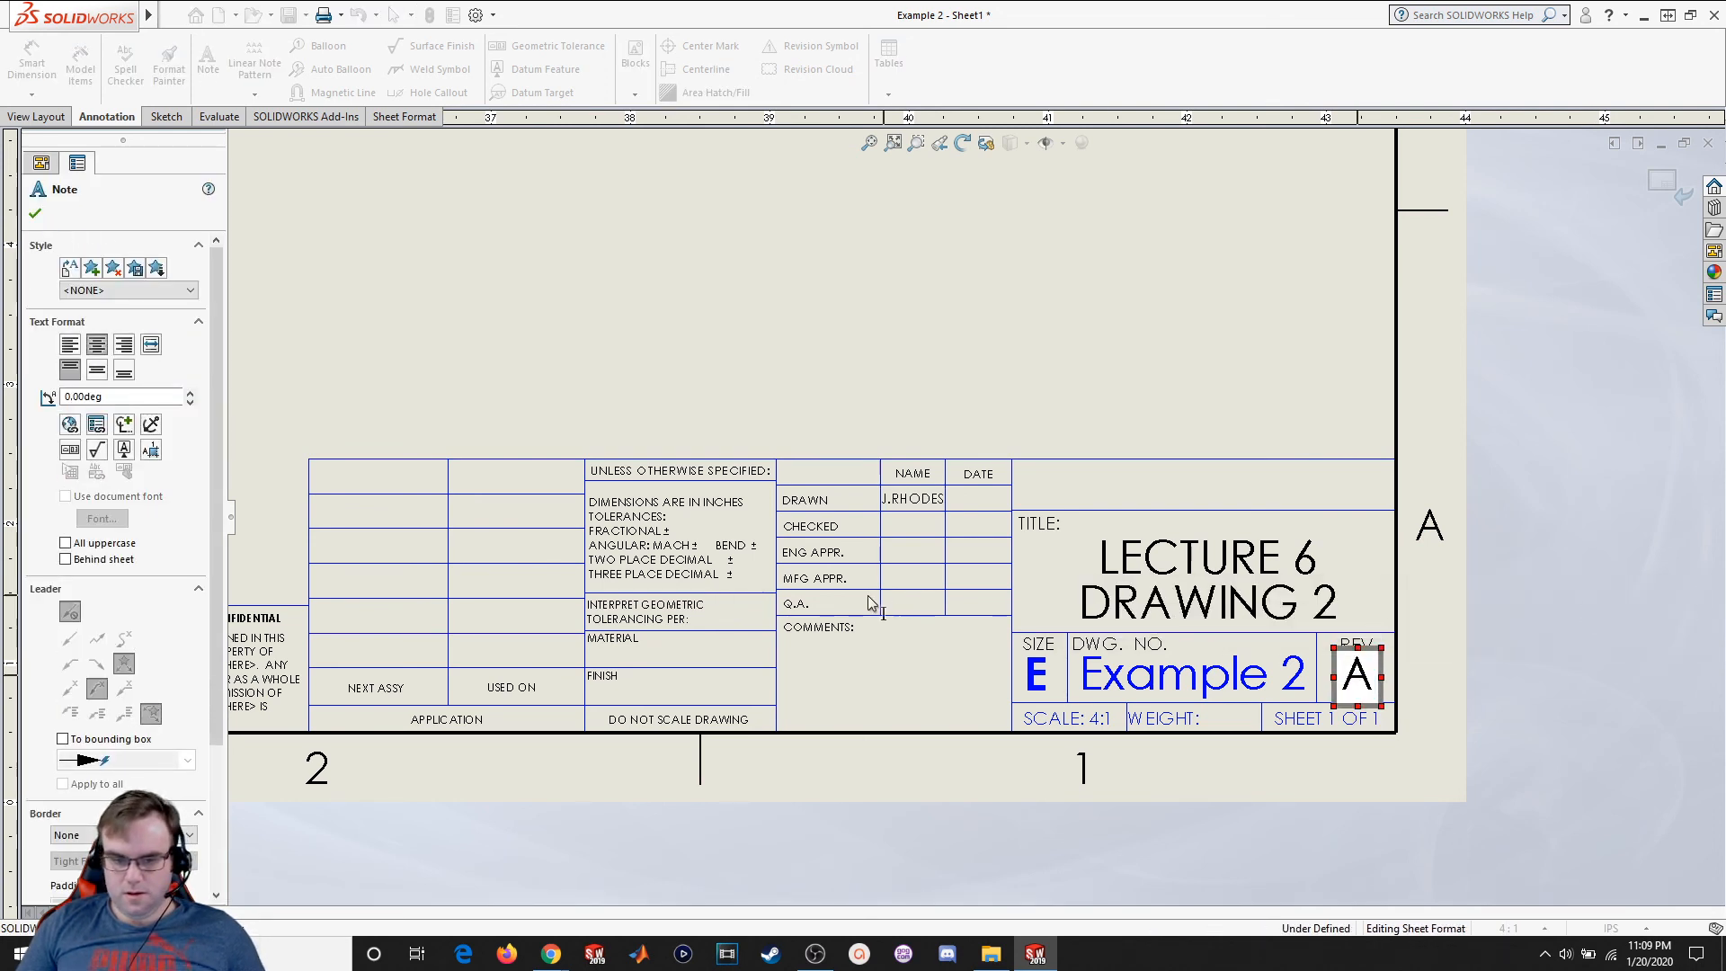
scroll(570, 629, up, 5)
scroll(638, 505, down, 1)
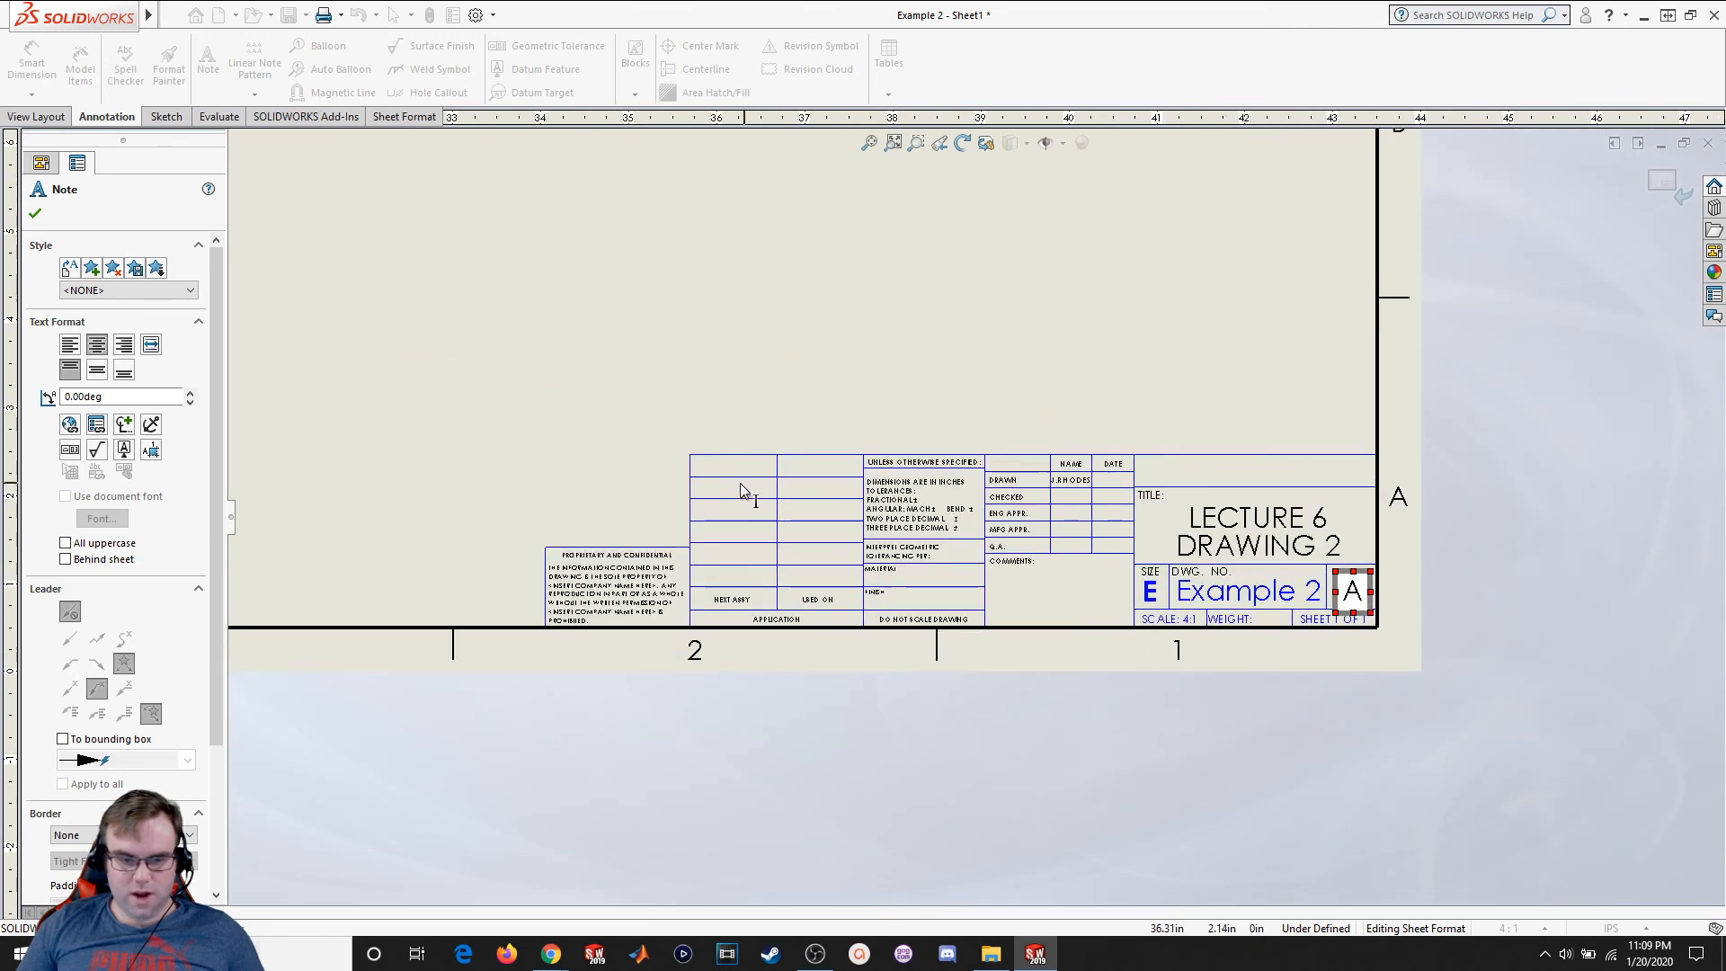
scroll(741, 483, up, 5)
click(34, 214)
Leave sheet format editing, return to the drawing sheet and check the completed title block
scroll(762, 400, up, 6)
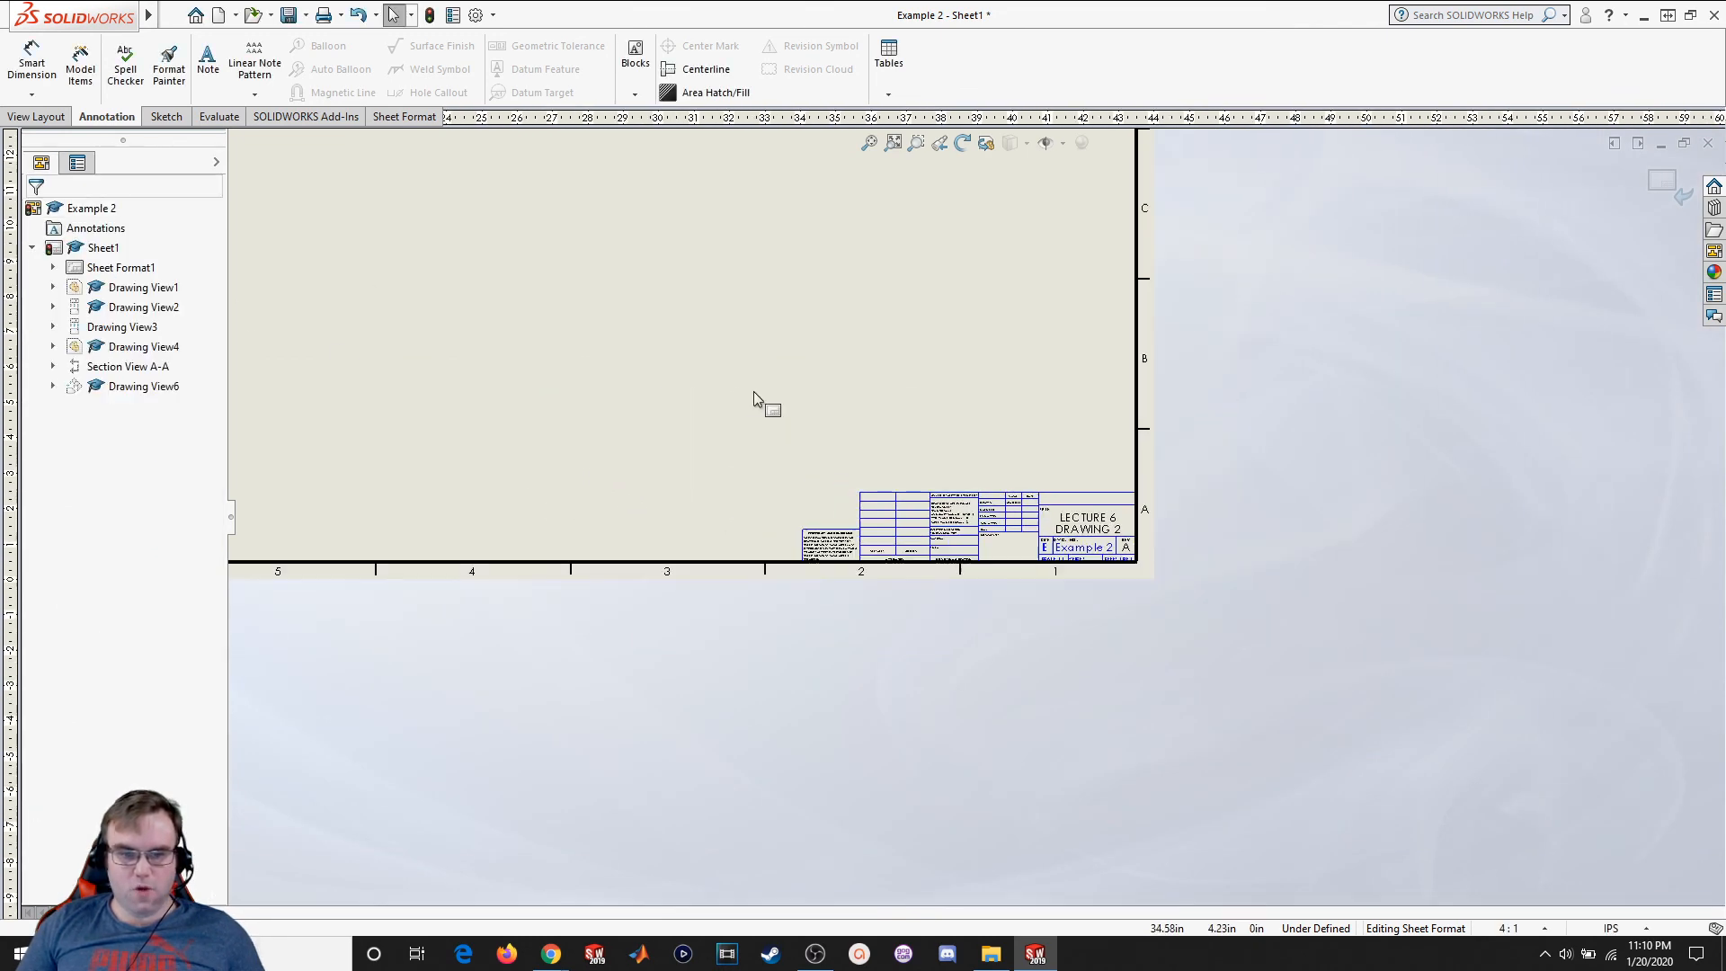
right_click(967, 418)
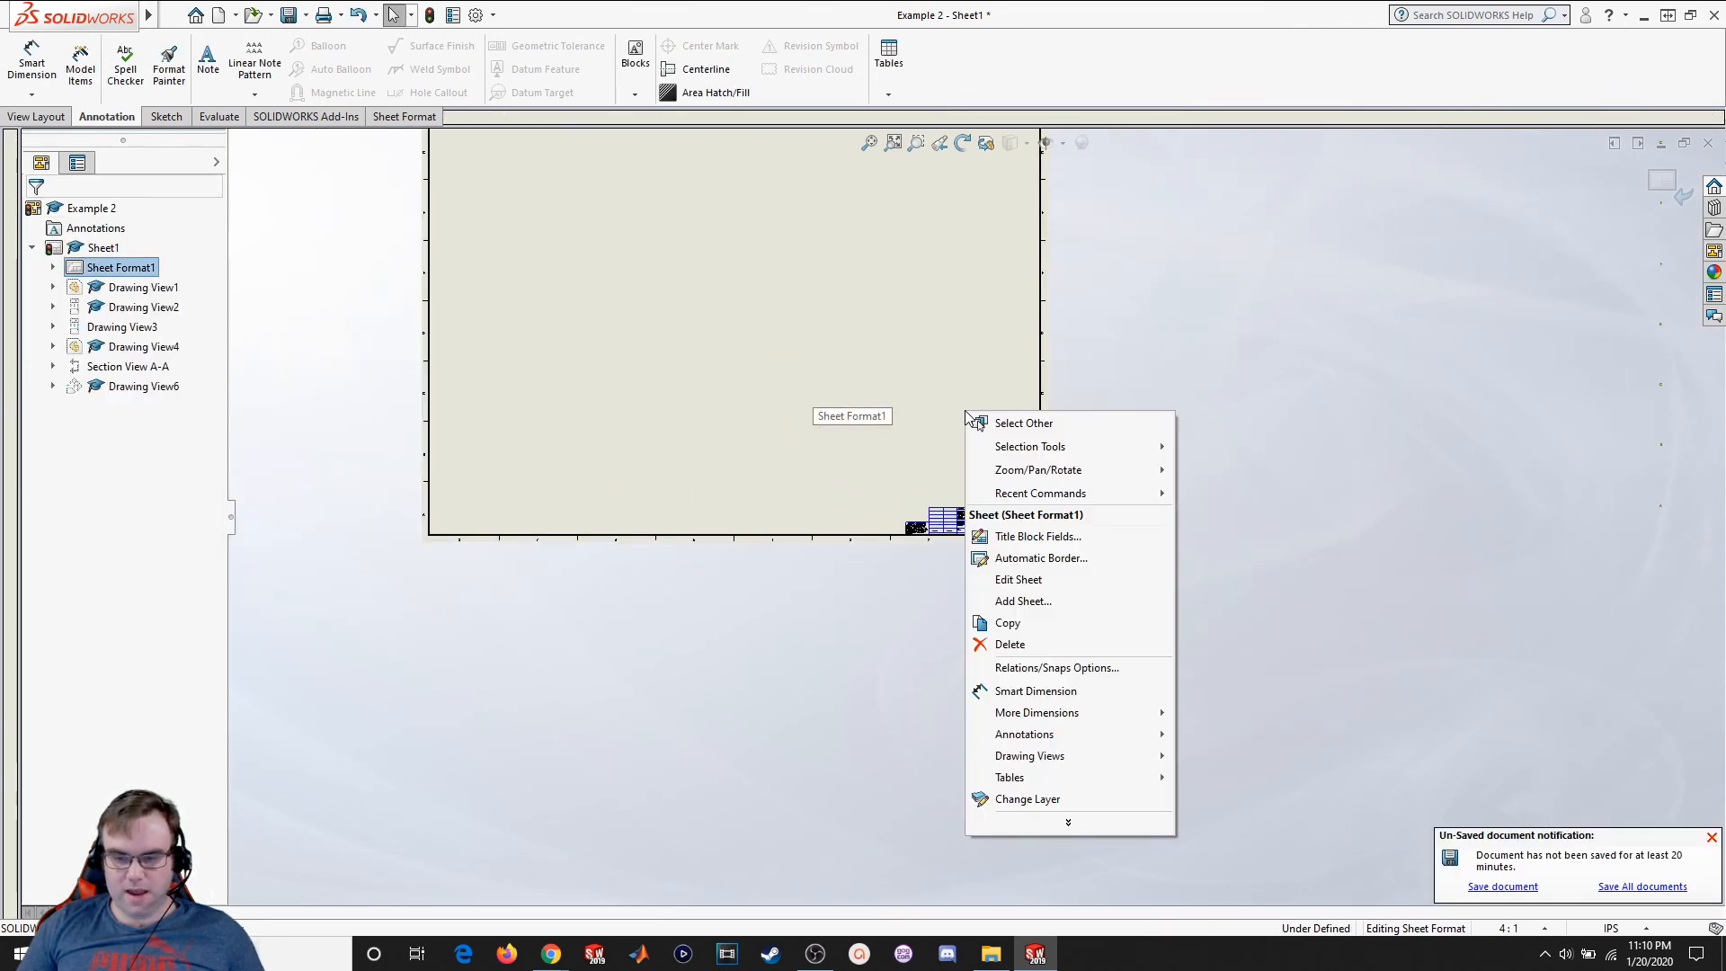
click(1017, 580)
scroll(959, 536, down, 5)
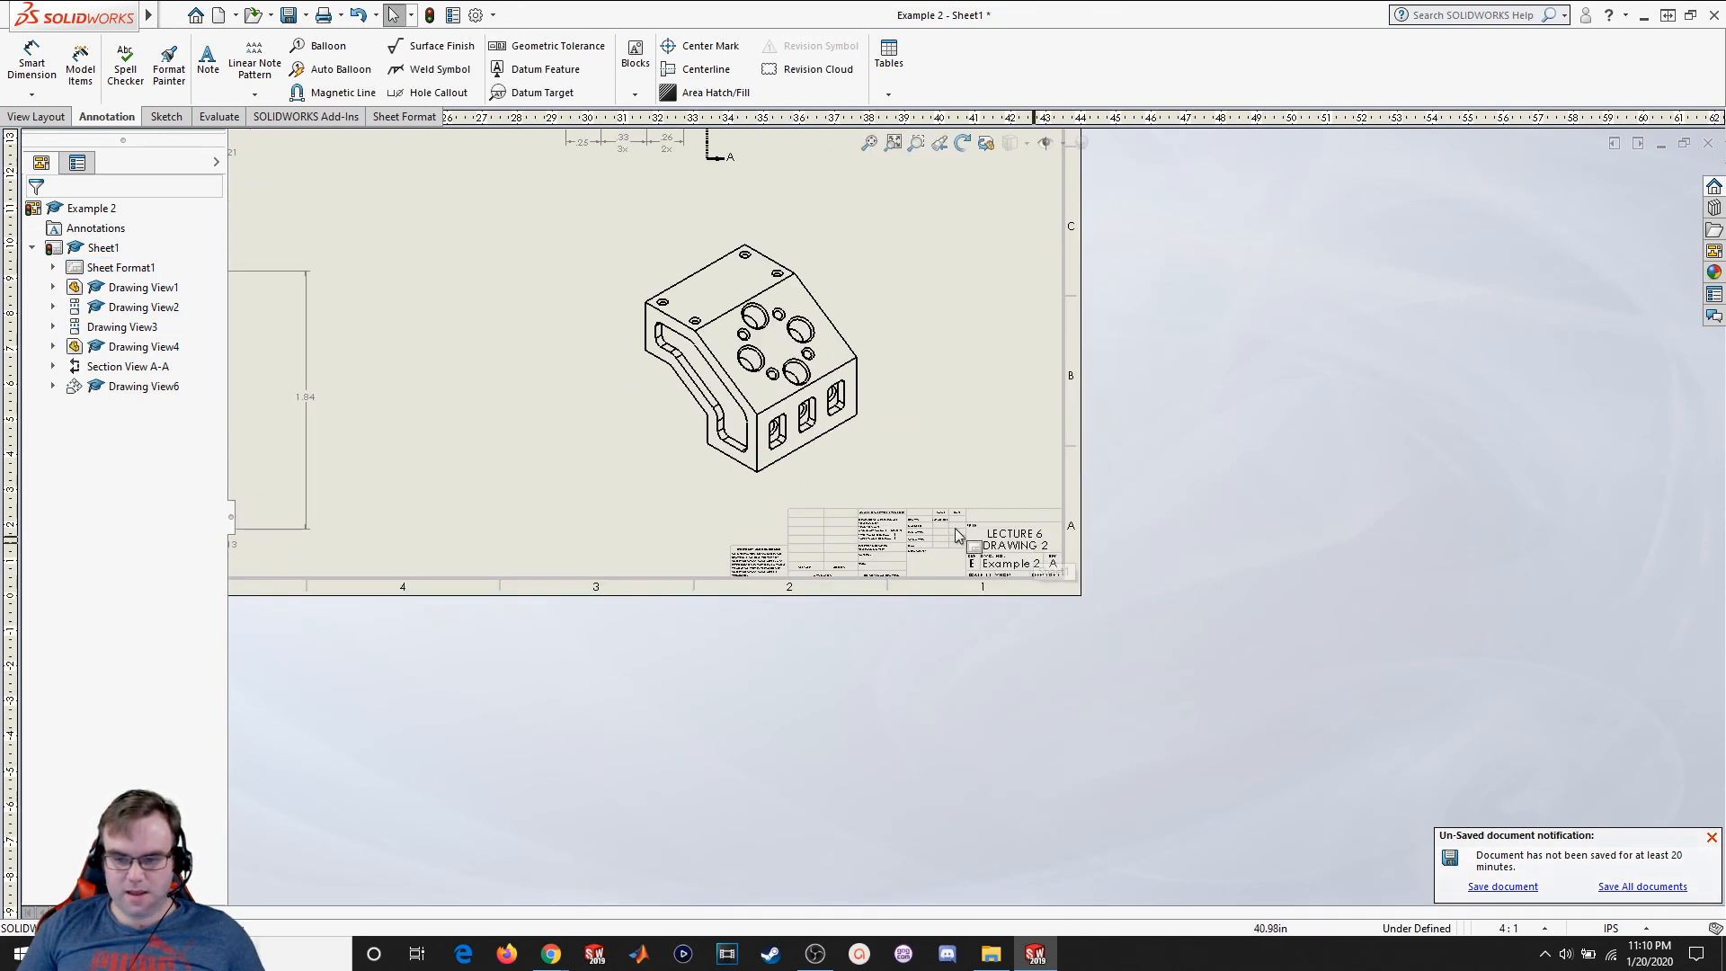
scroll(958, 536, down, 4)
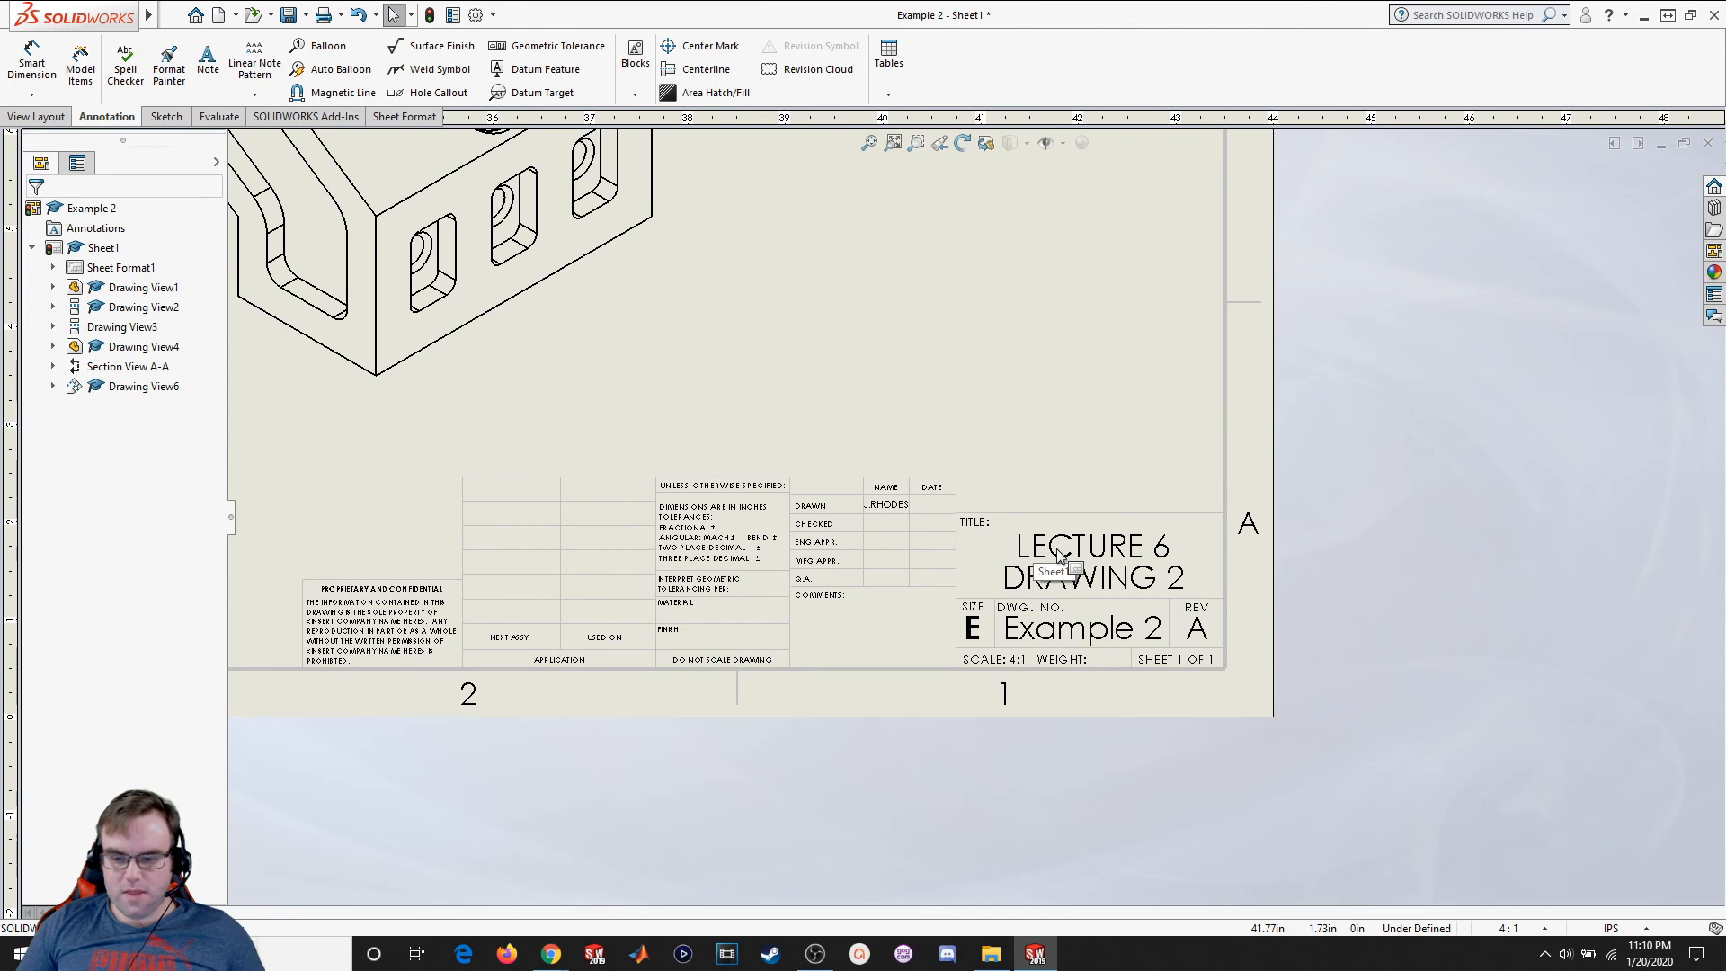
Save the drawing as Example 2 in Drawing format in the Lecture 6 Example Parts folder, including all modified component documents
scroll(1059, 555, up, 10)
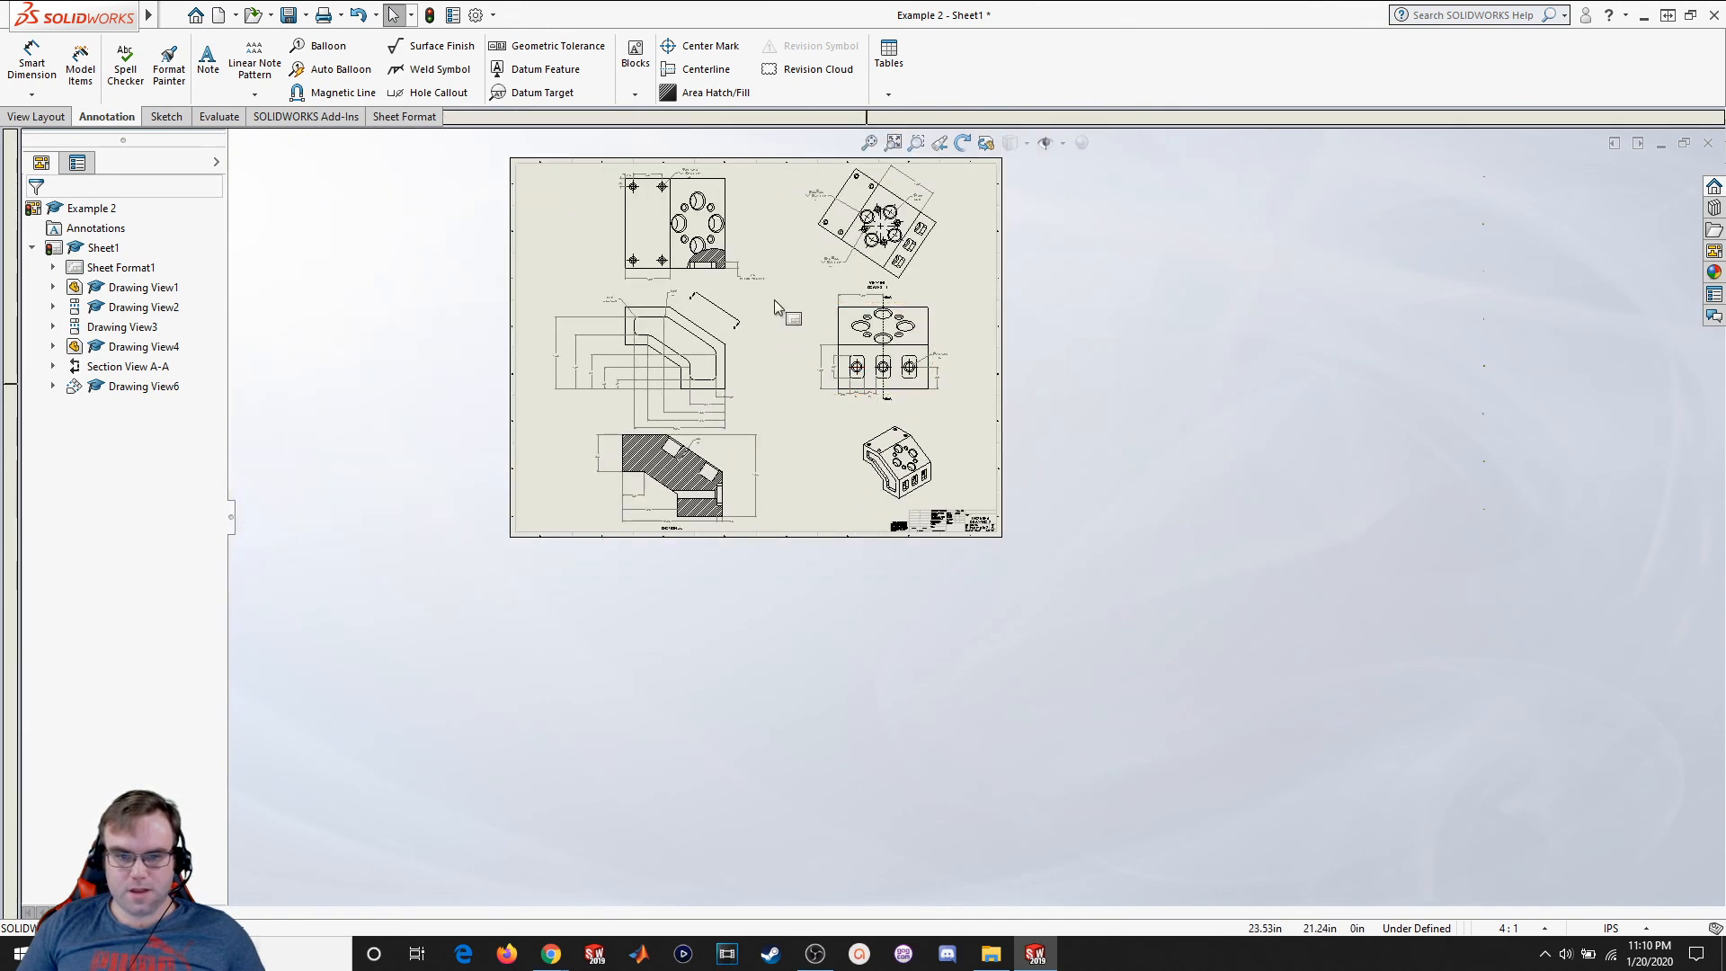
scroll(796, 293, down, 3)
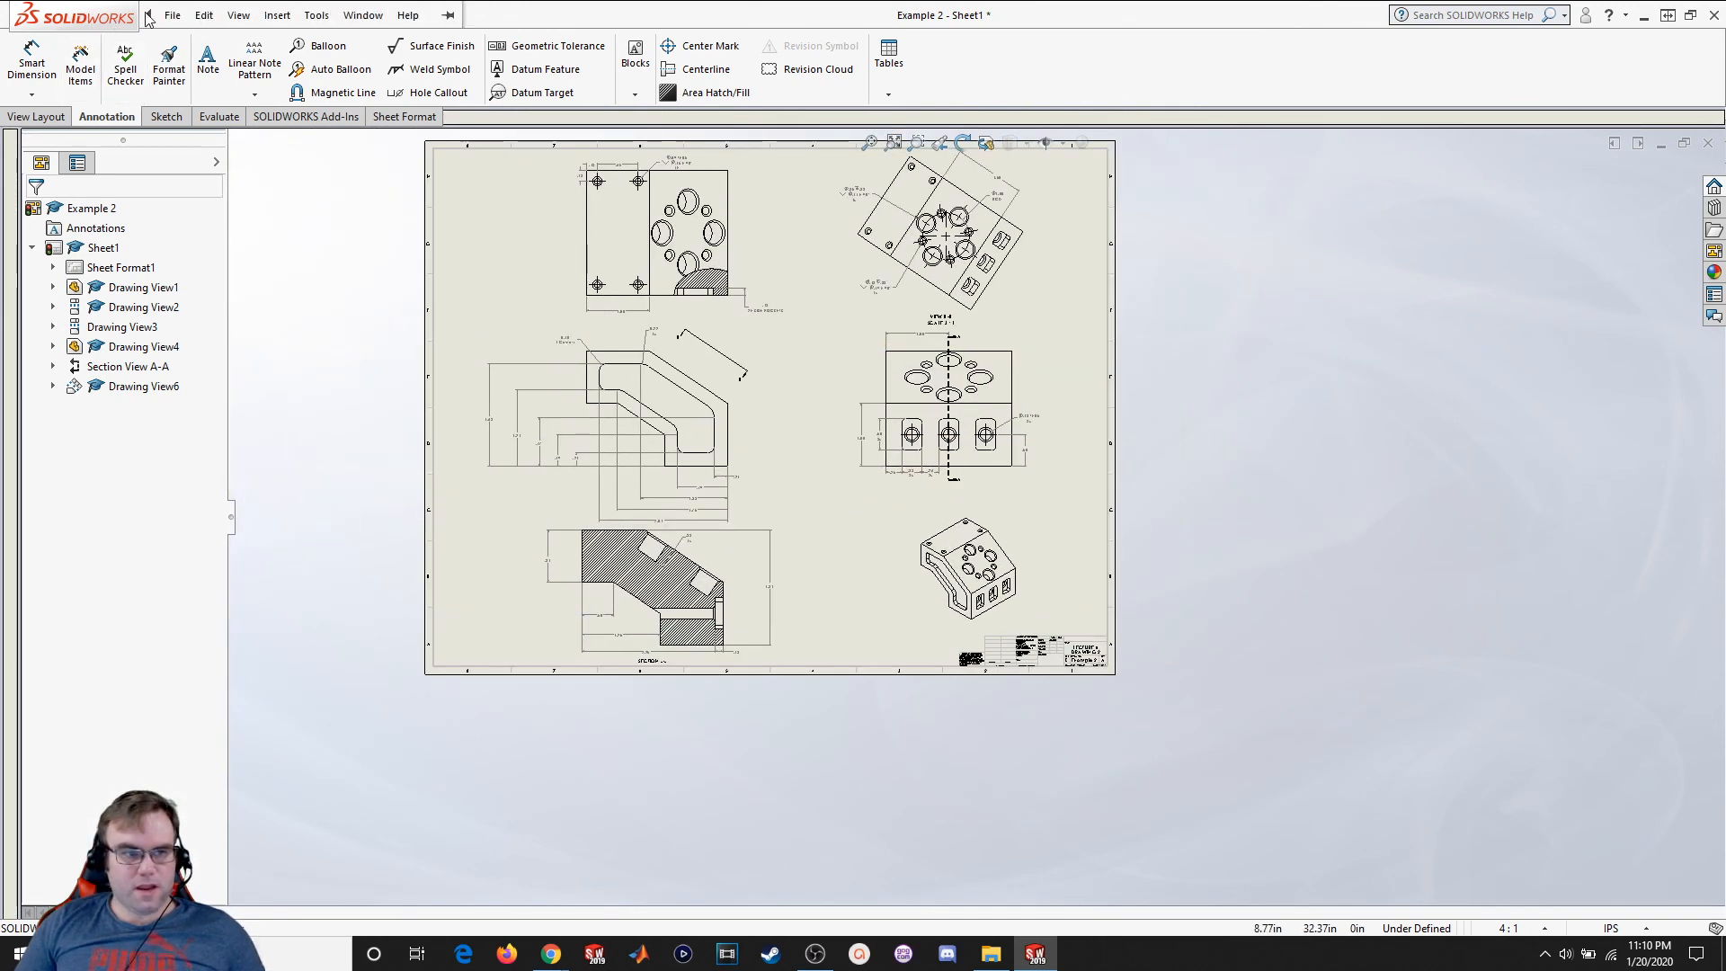
click(171, 15)
click(206, 157)
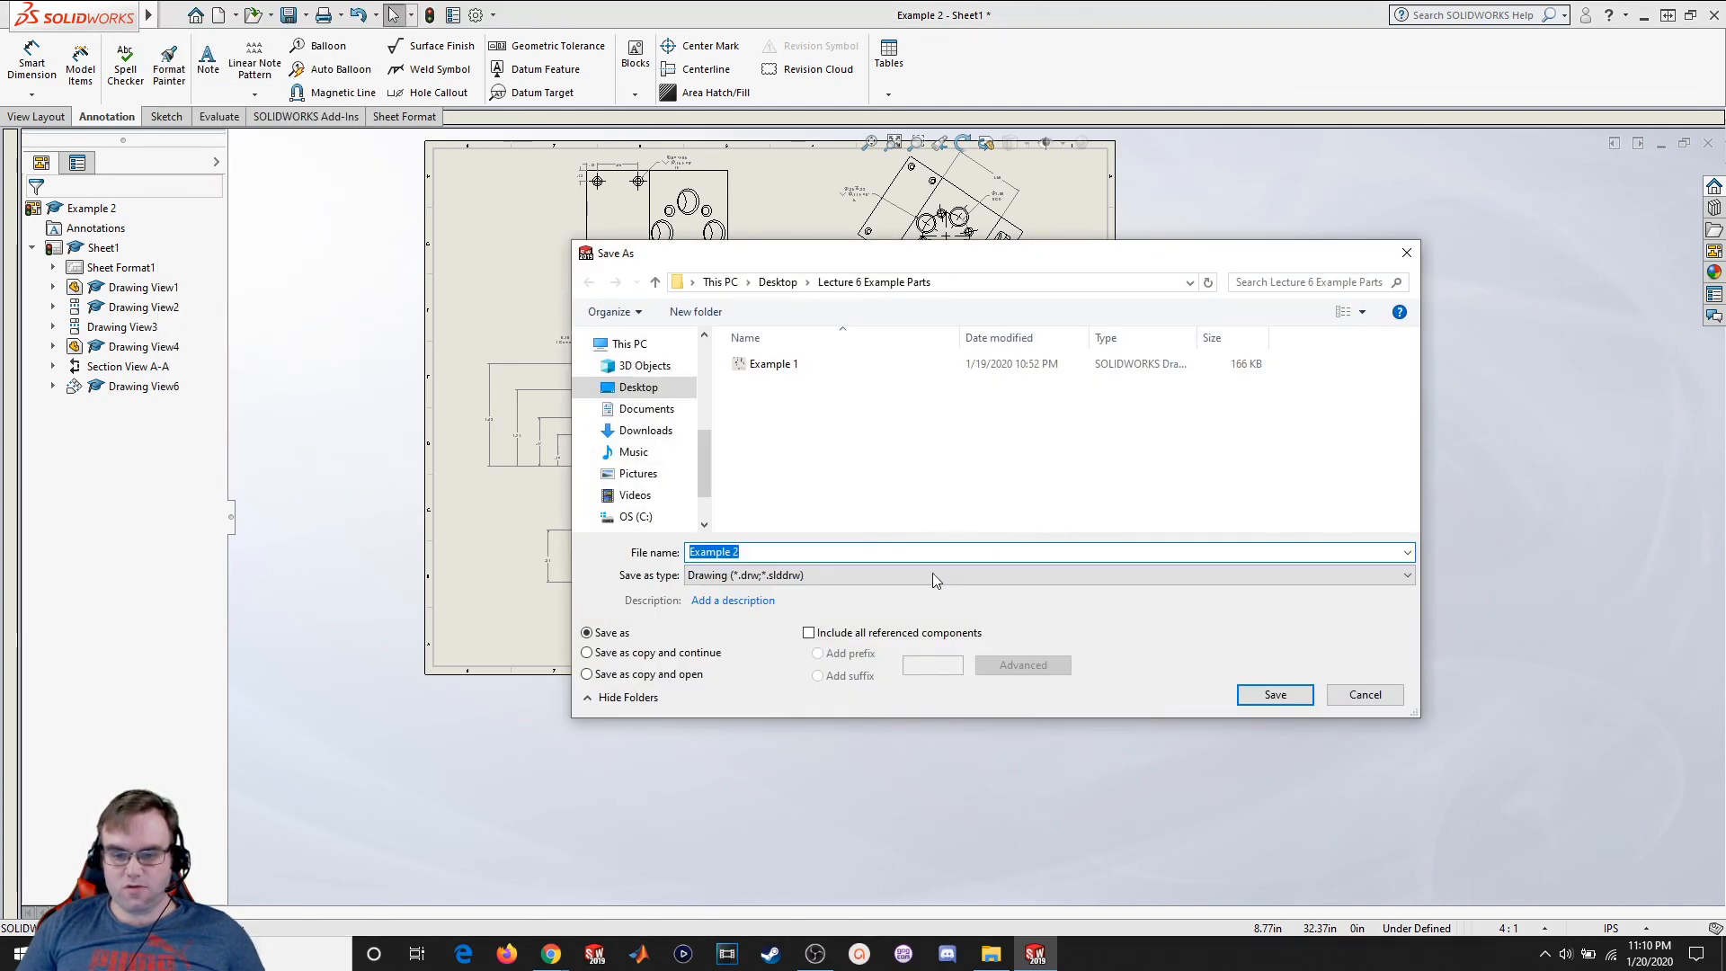
click(932, 576)
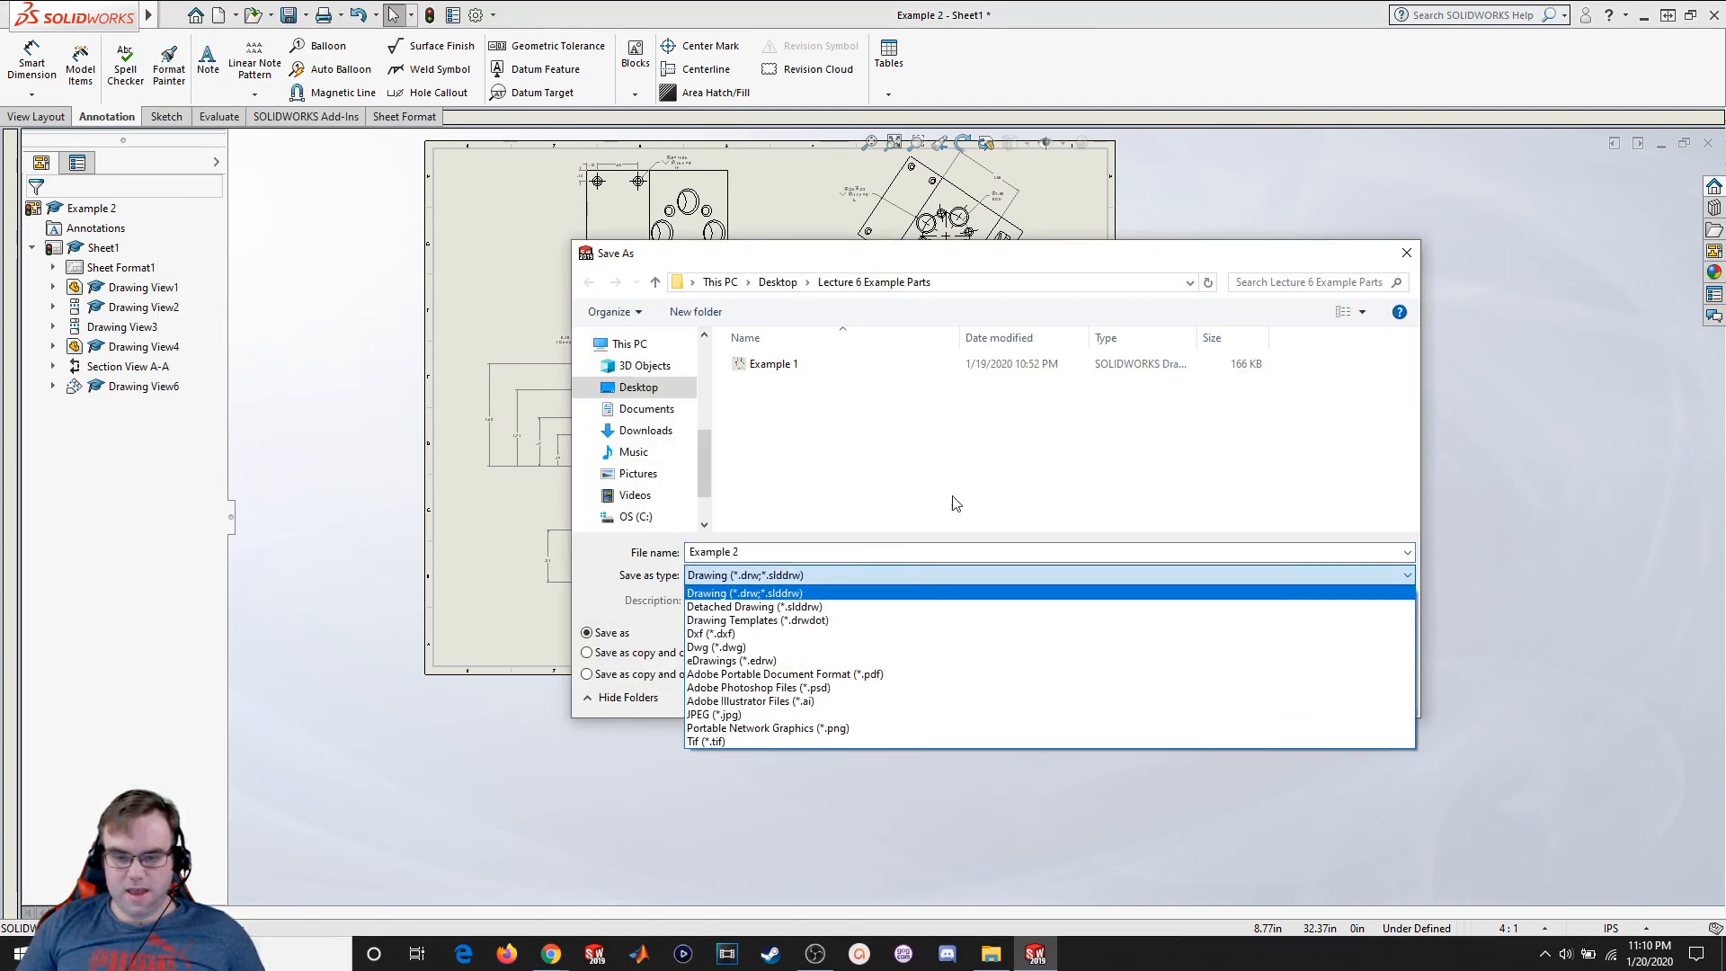
click(981, 459)
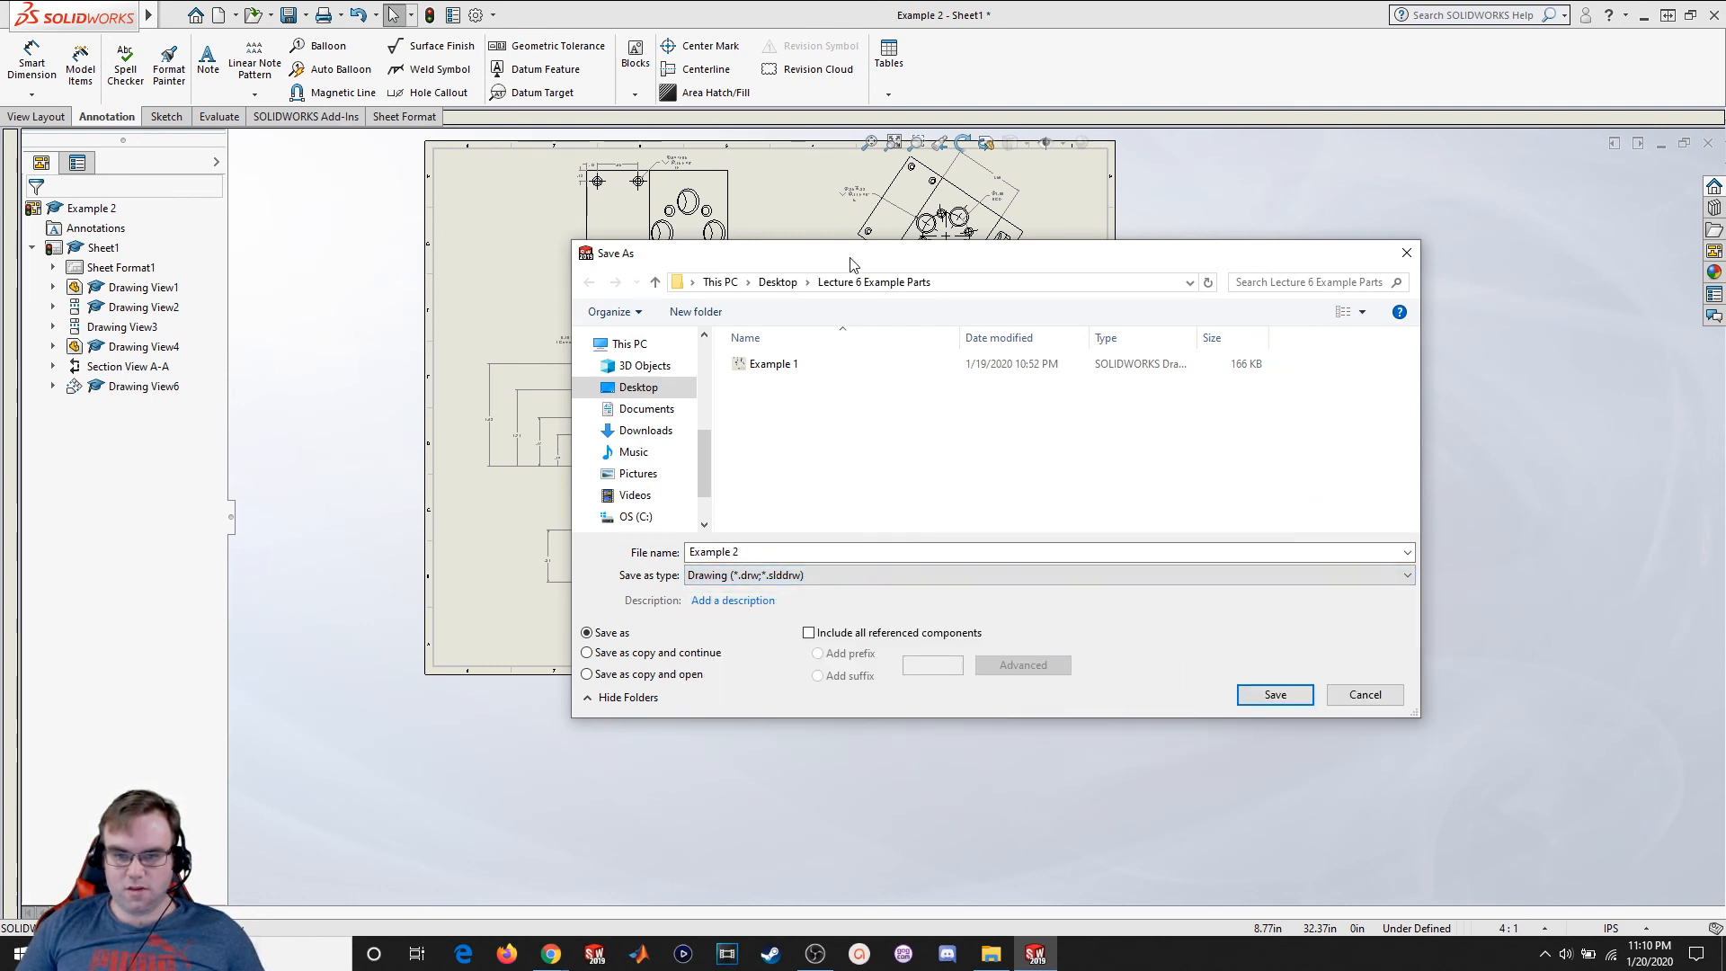
mouse_move(852, 263)
mouse_down()
mouse_move(1240, 256)
mouse_move(1210, 256)
mouse_up()
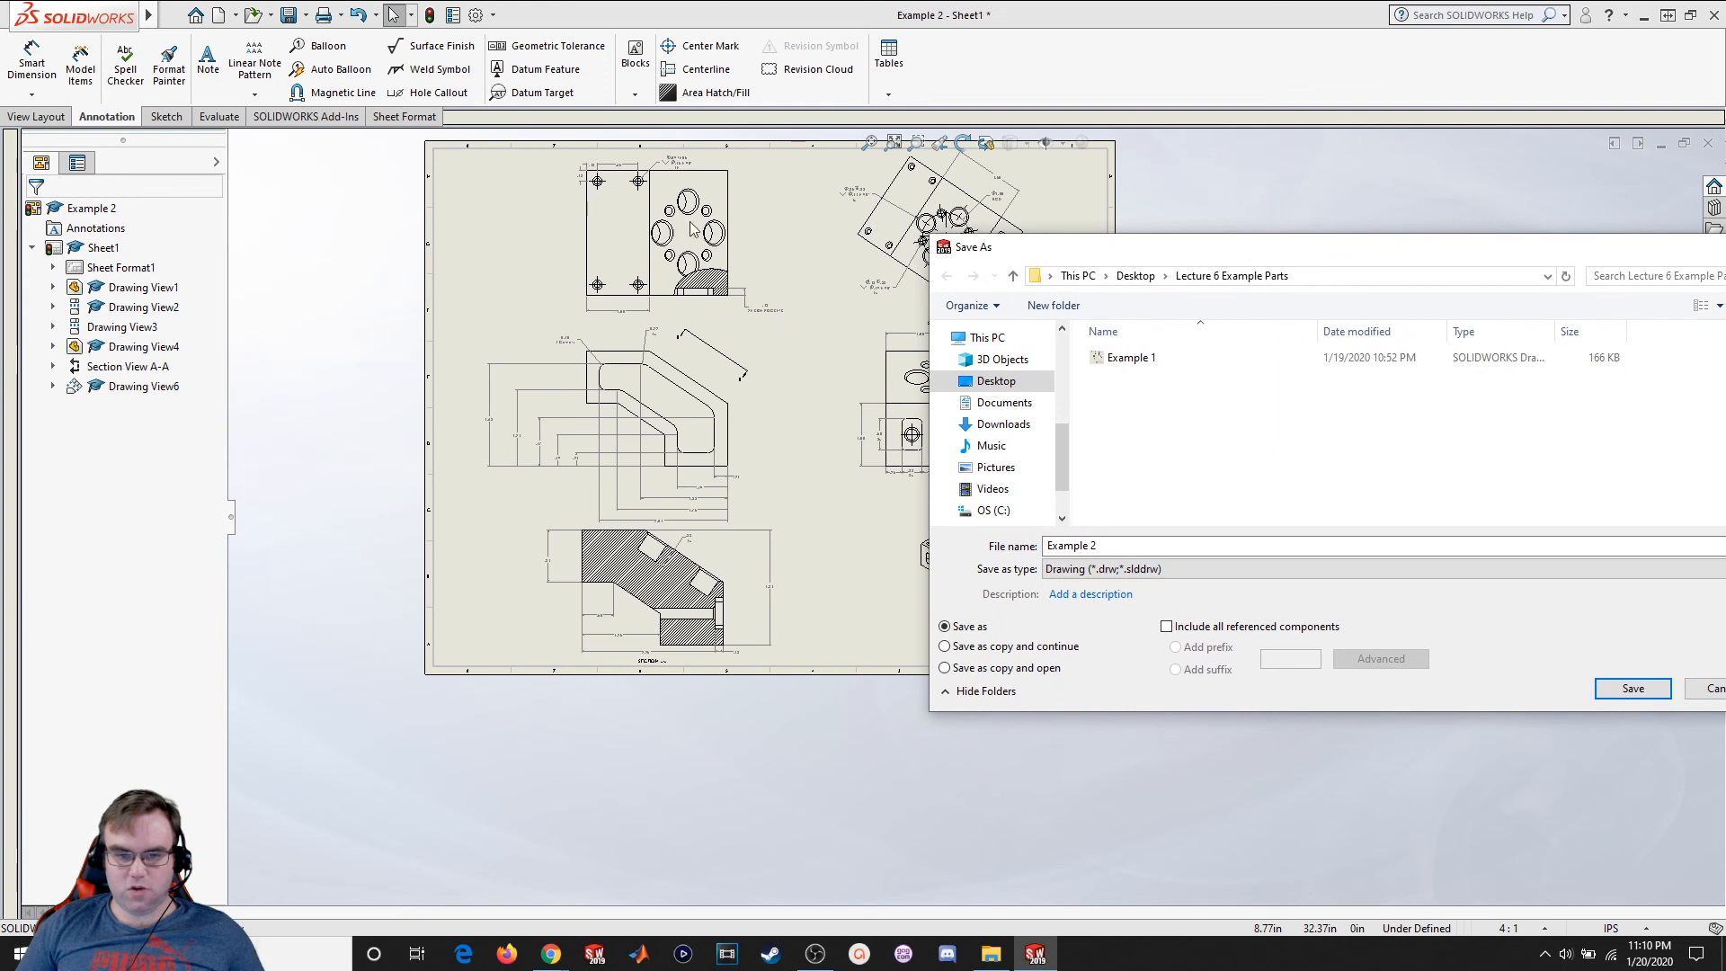
drag(1348, 252, 929, 204)
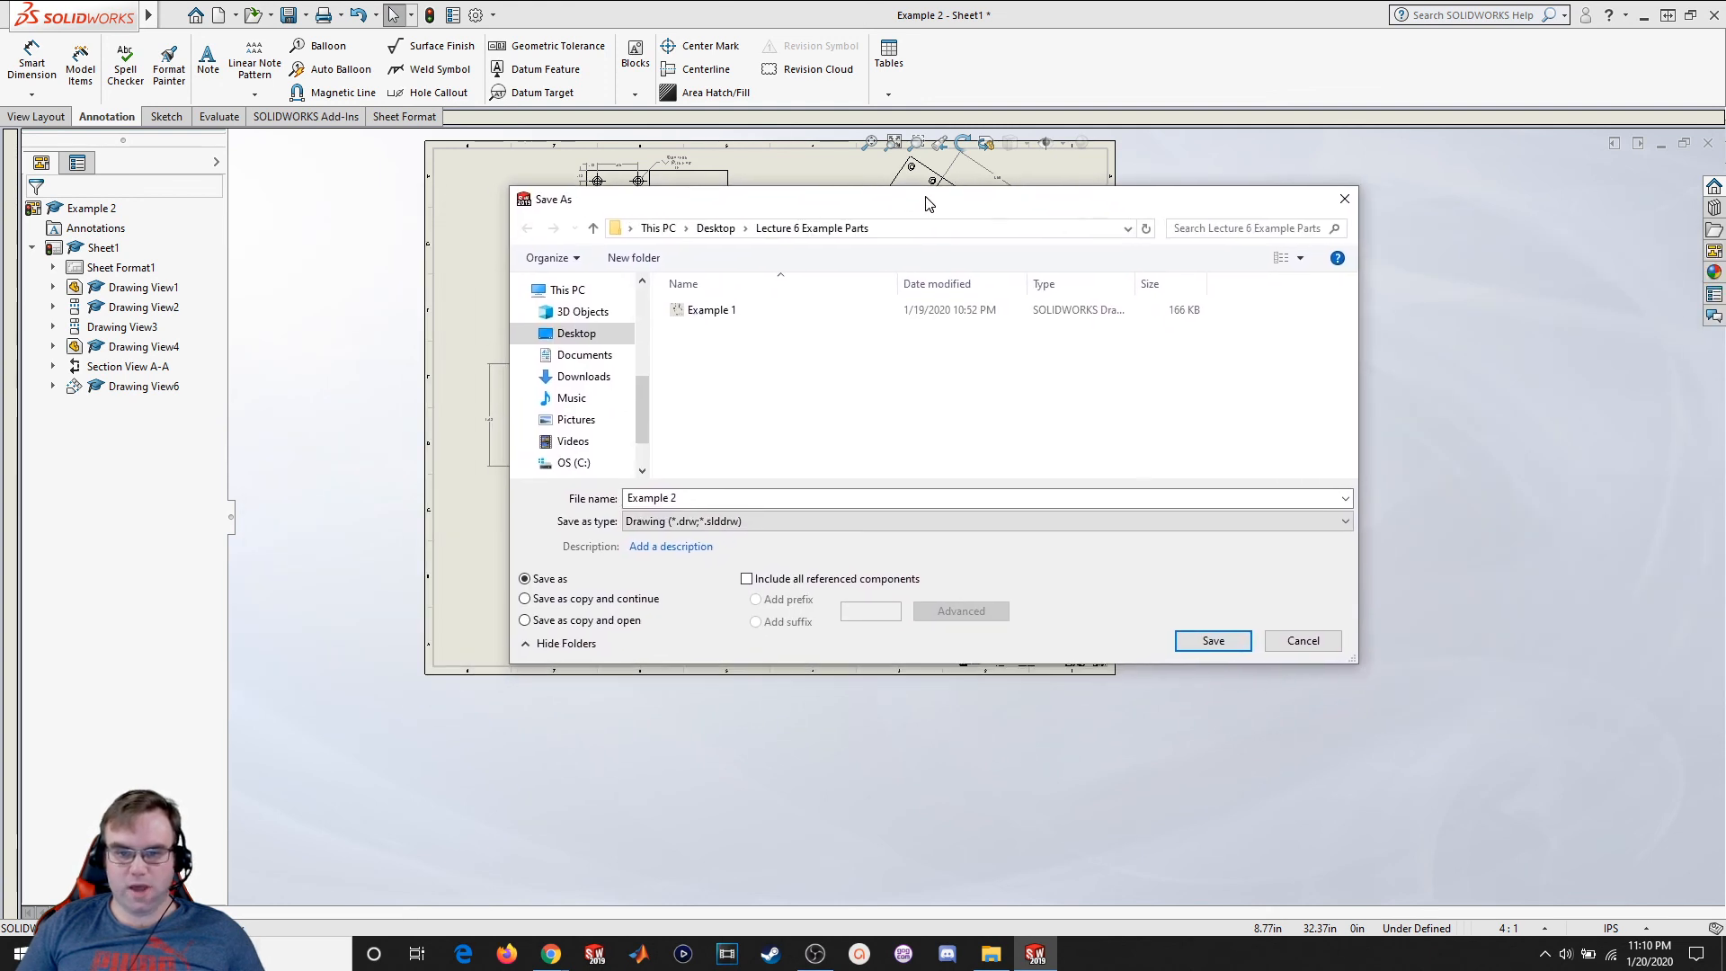
click(1213, 641)
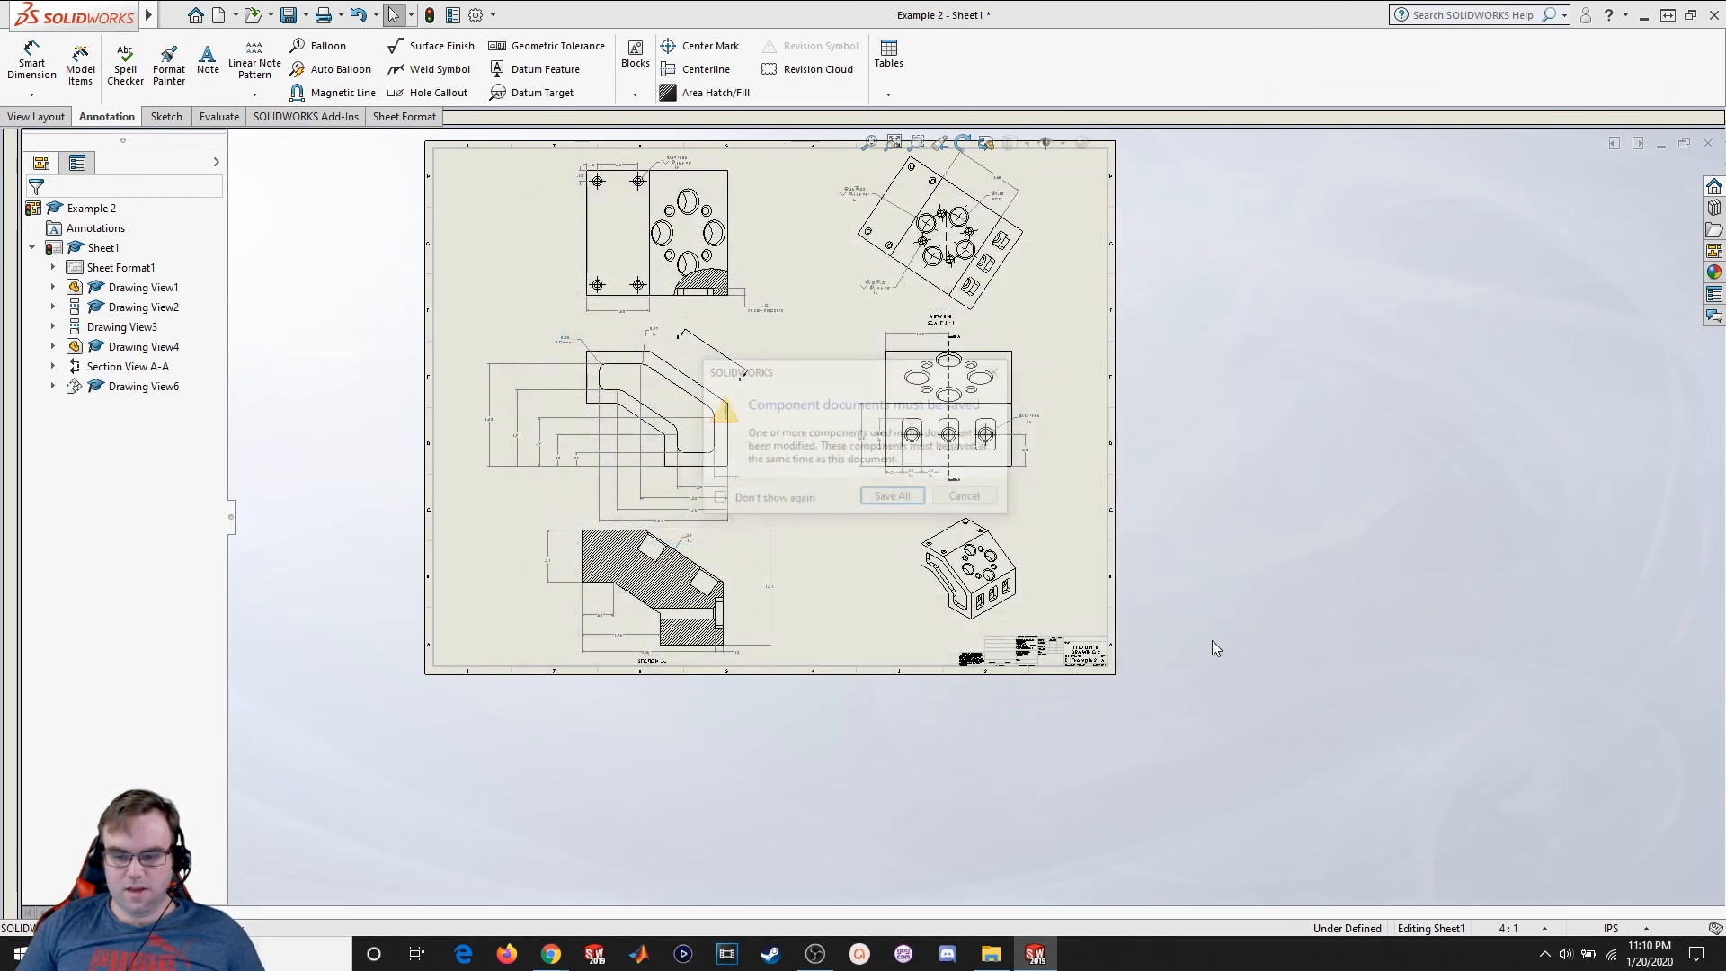
click(895, 503)
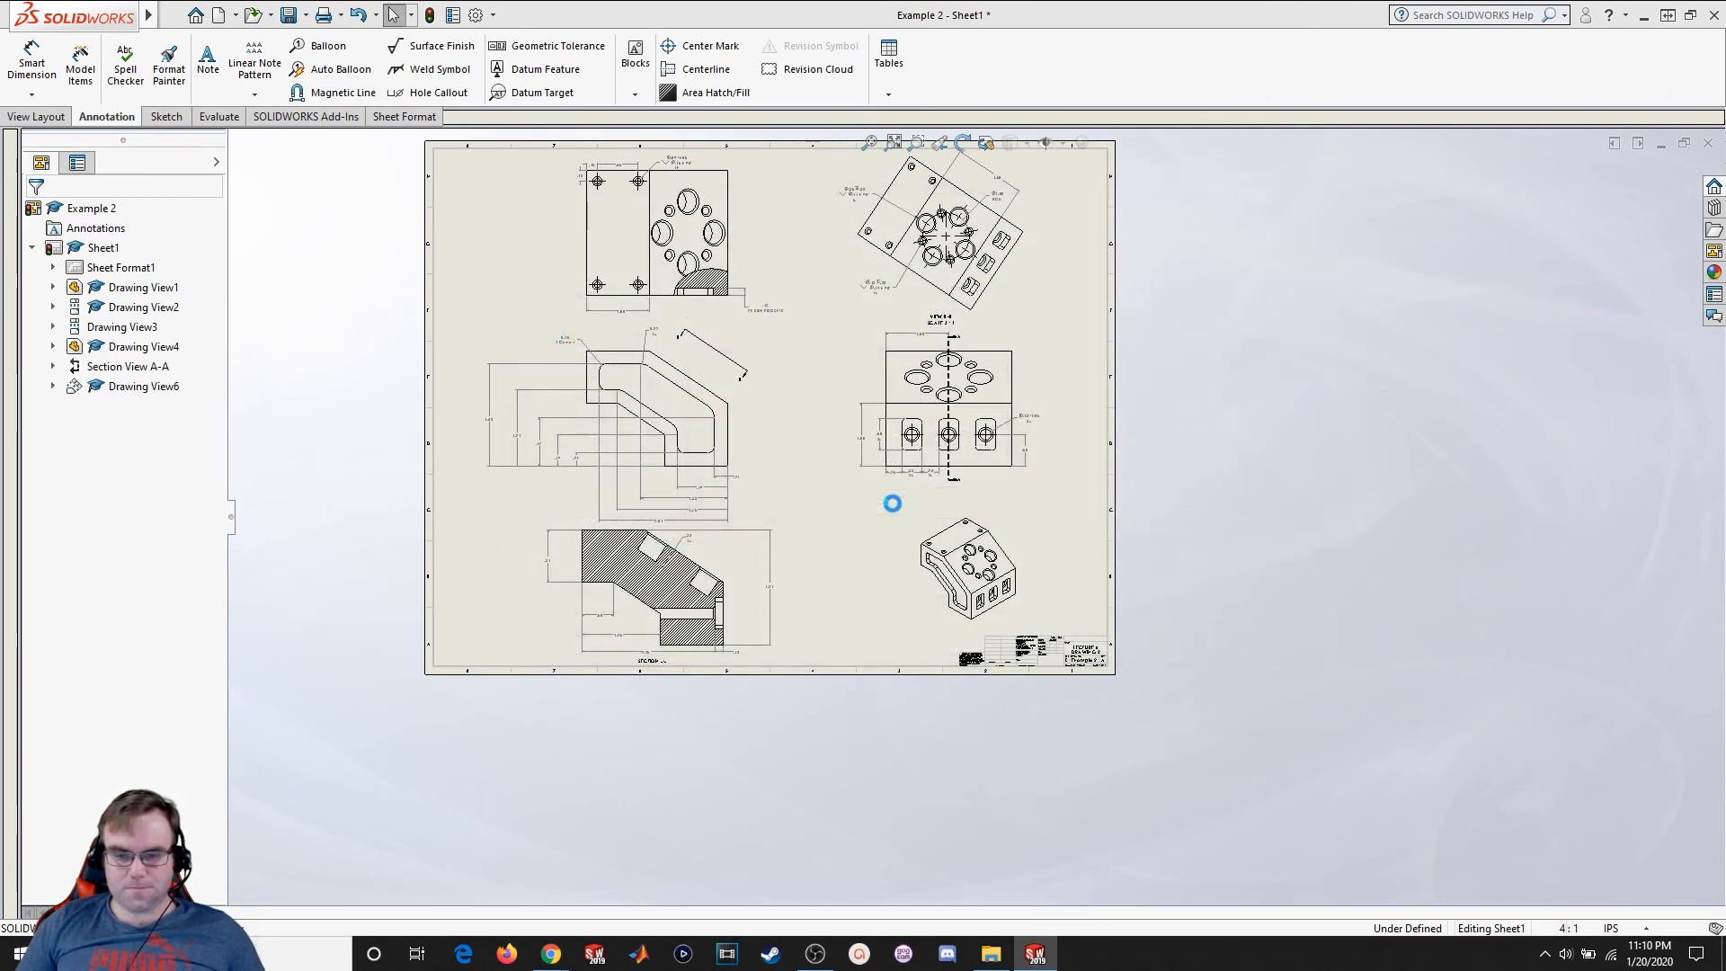
Save a PDF copy of the drawing named Example 2 in the Lecture 6 Example Parts folder
mouse_move(100, 20)
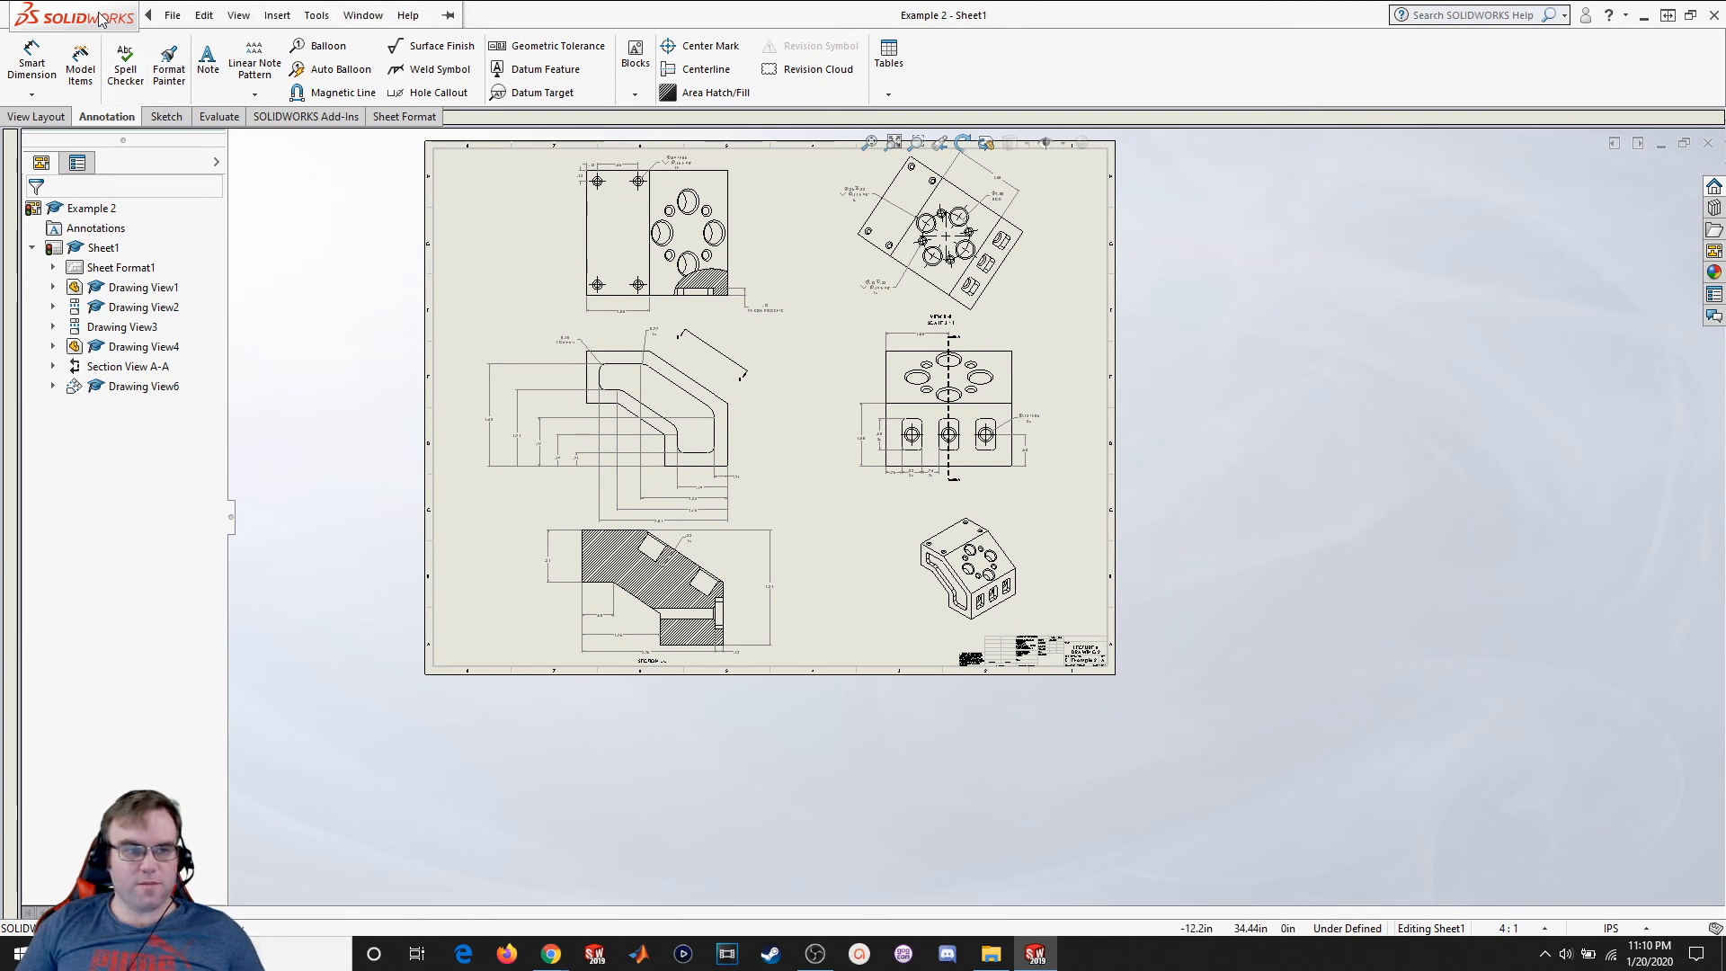
click(170, 18)
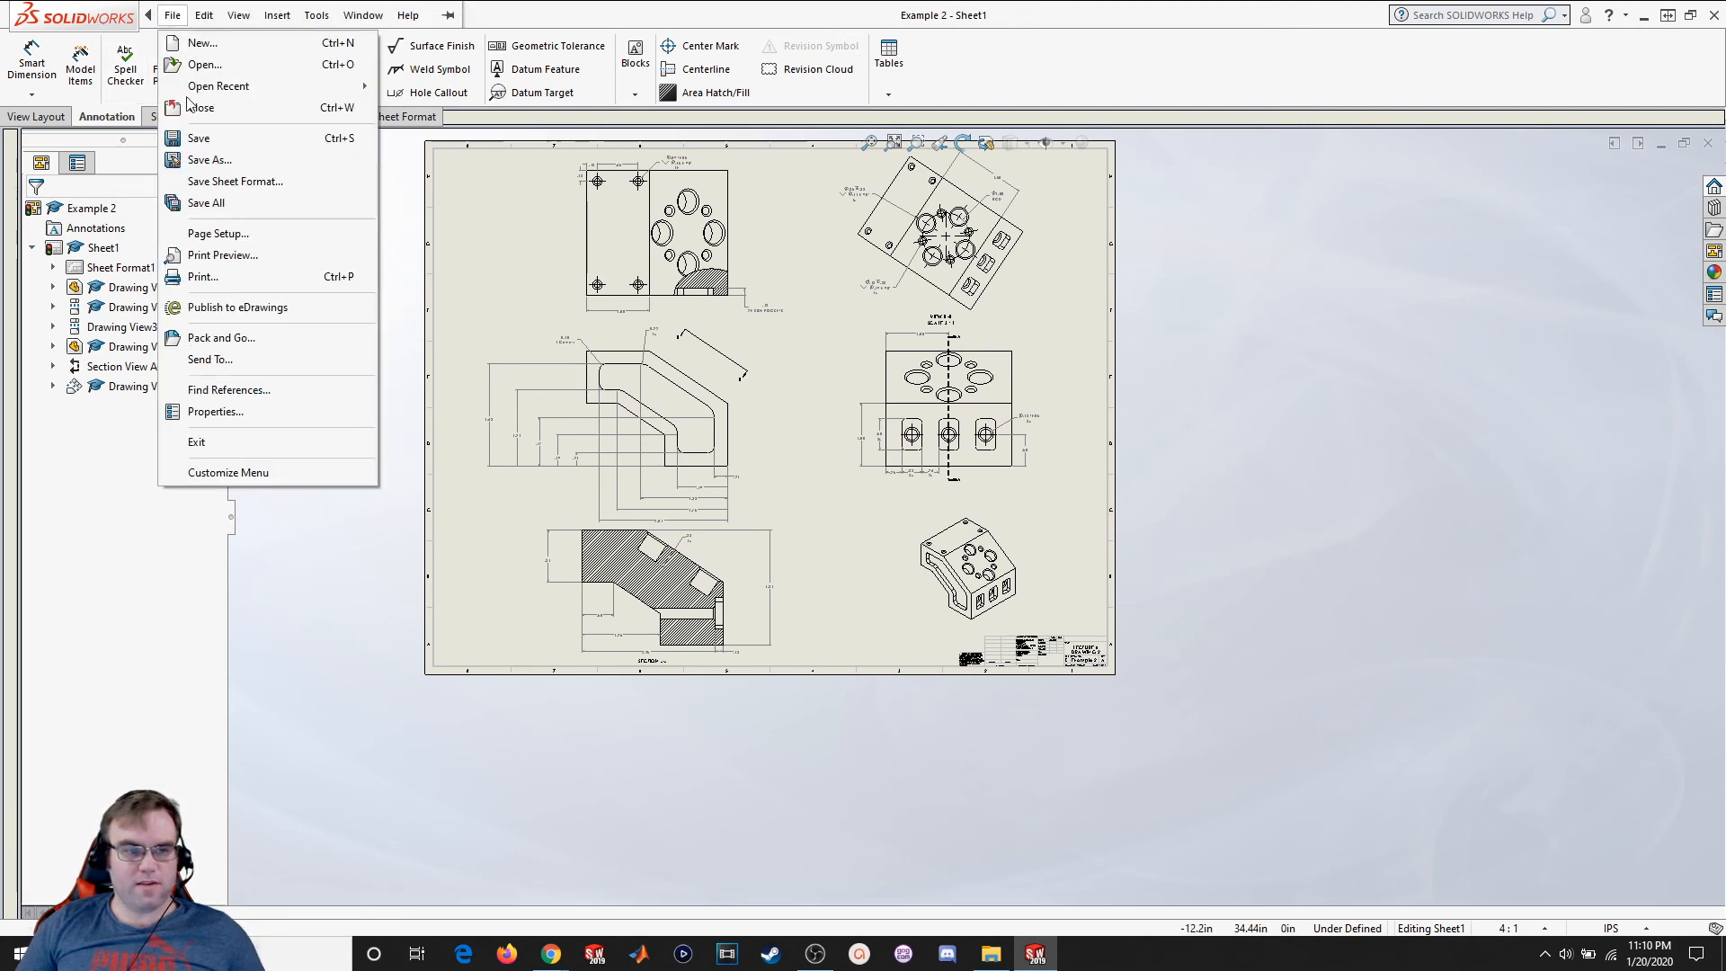
click(218, 161)
click(915, 522)
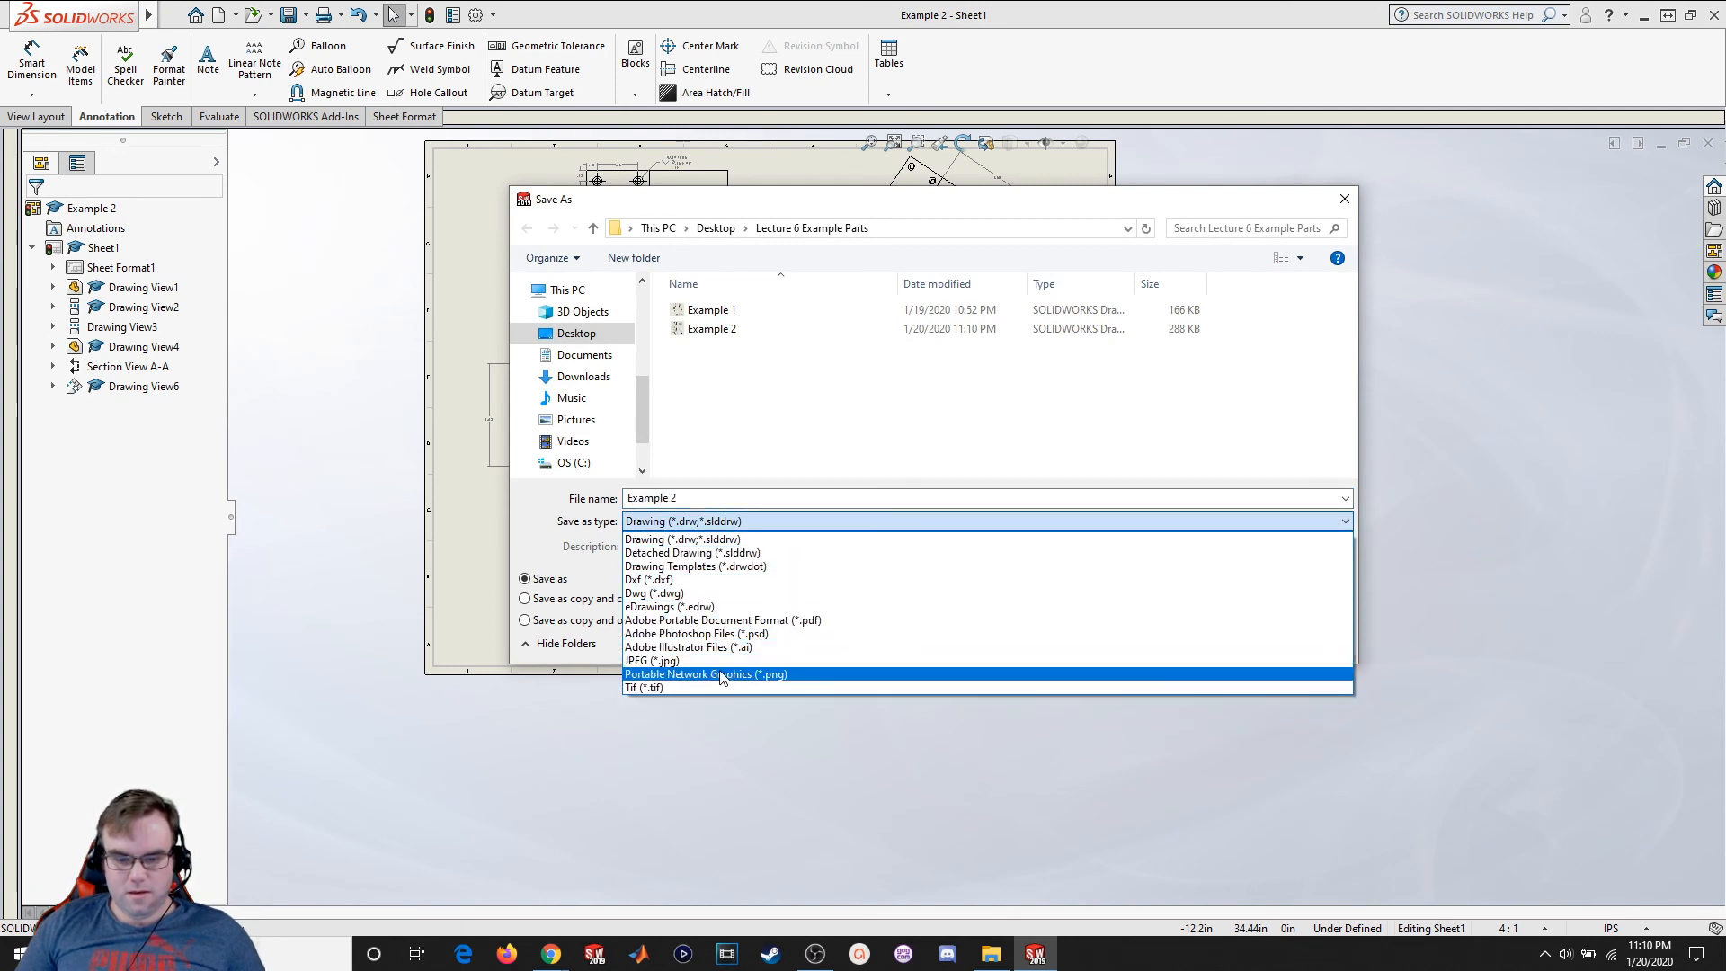
click(764, 620)
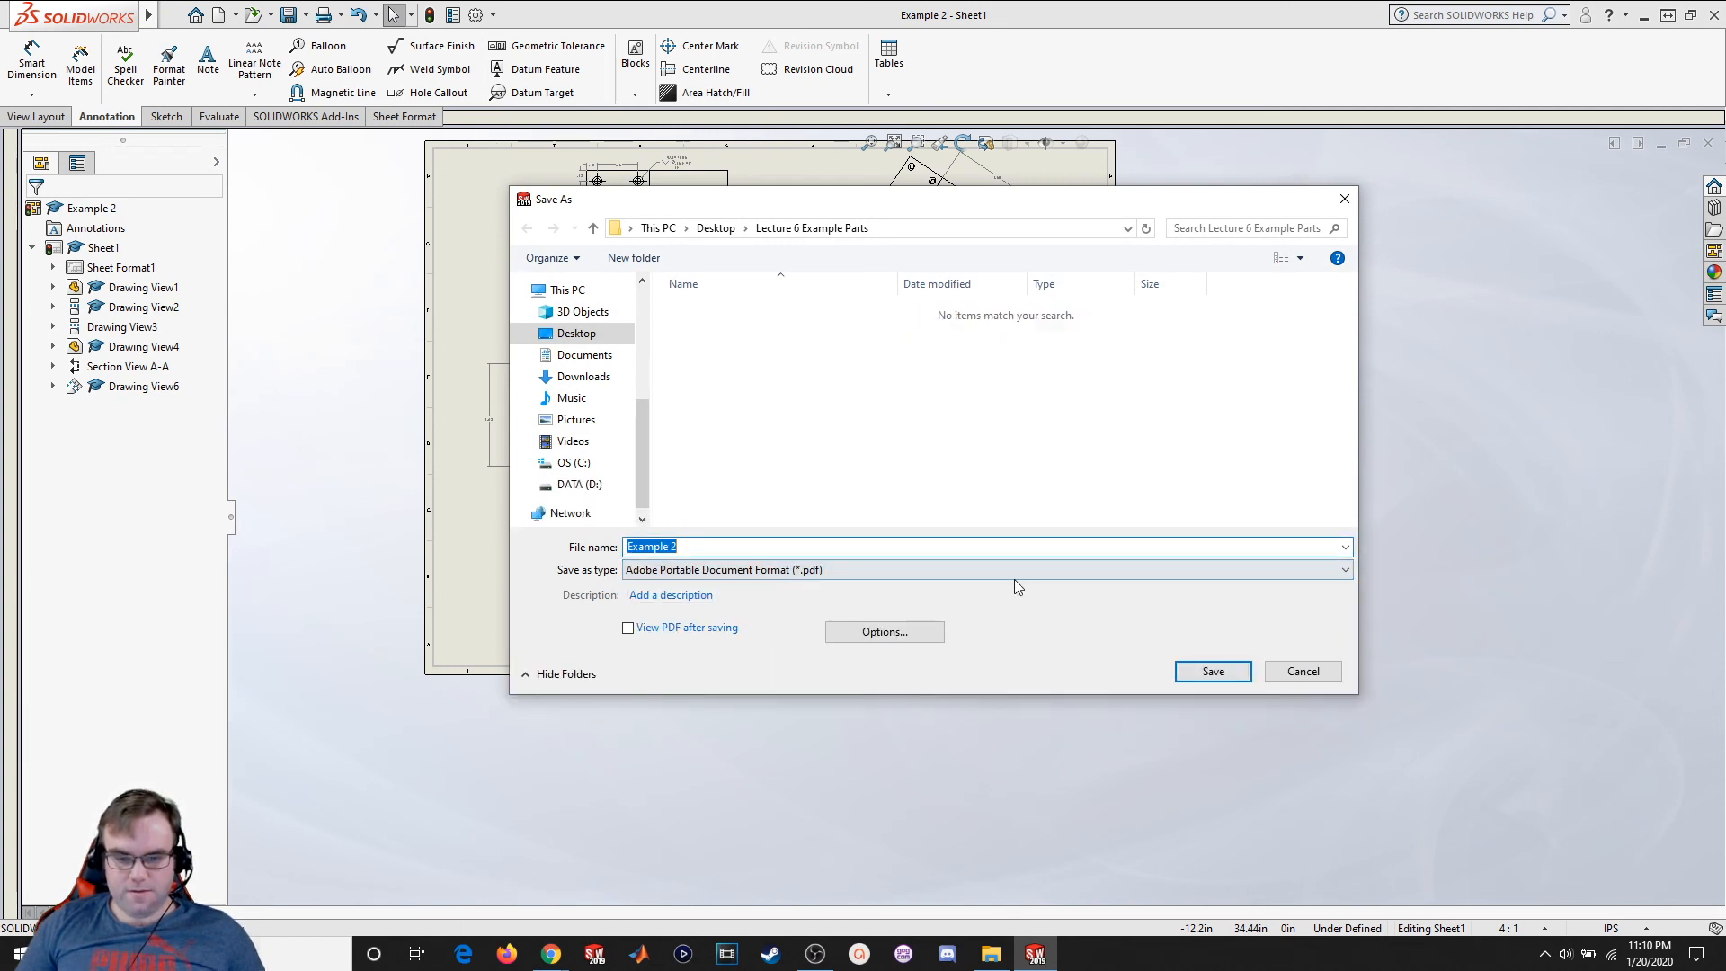
click(1214, 670)
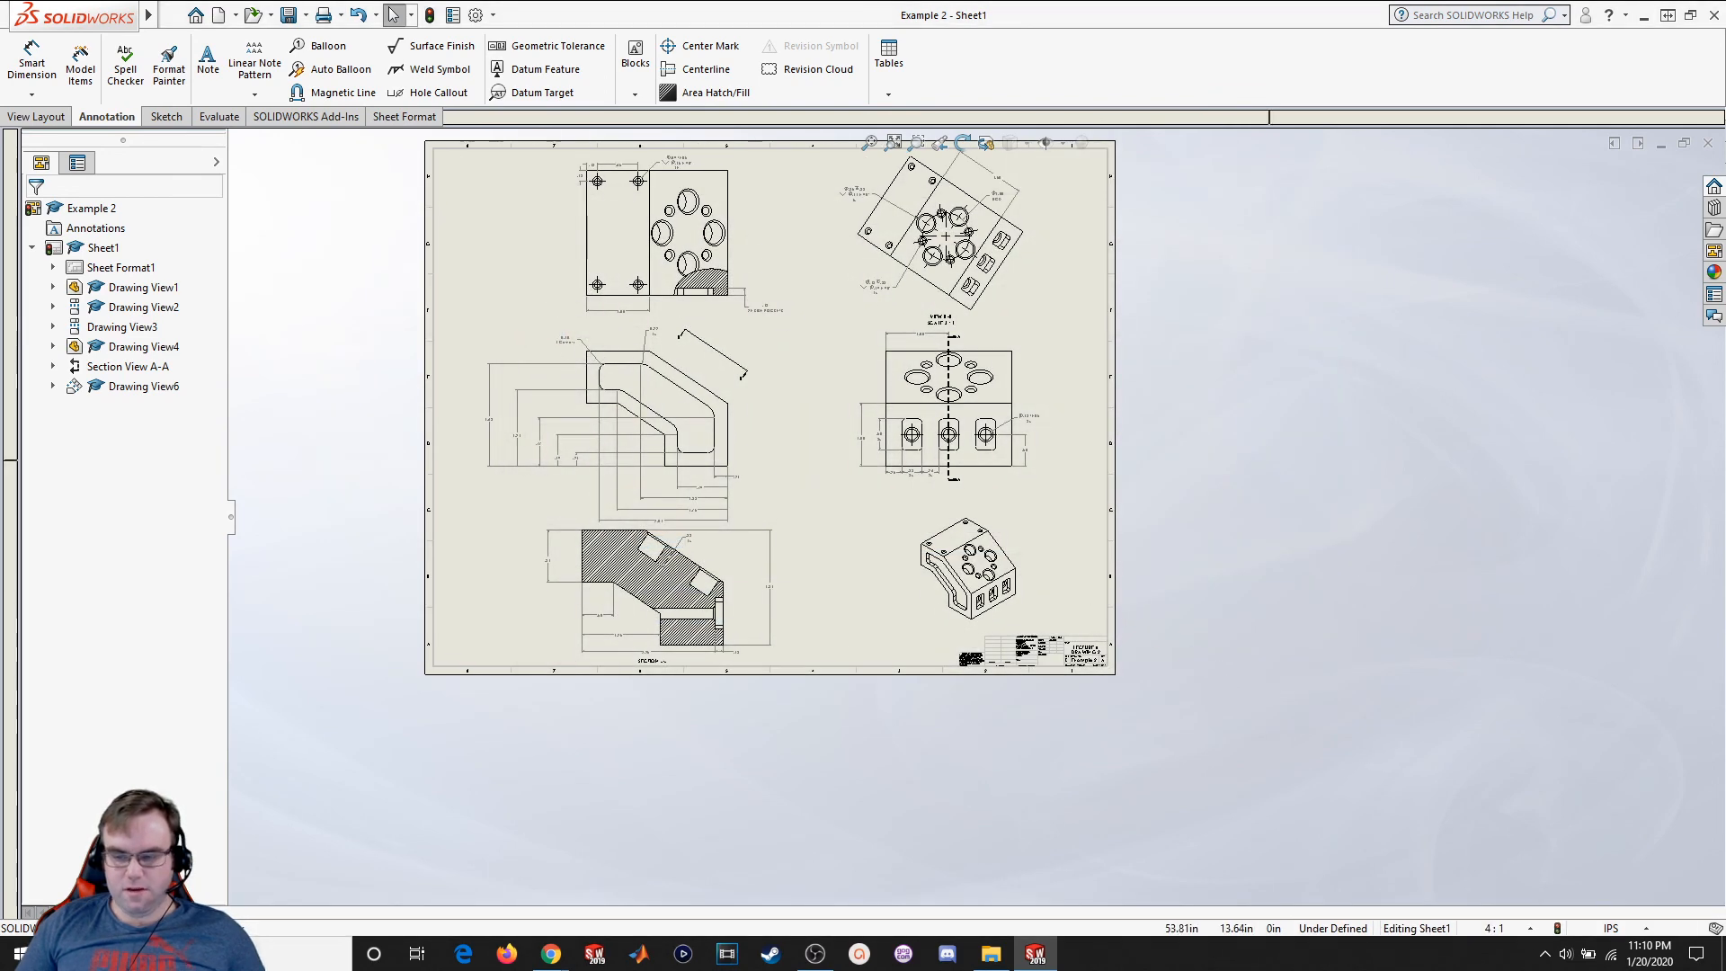
drag(1725, 575, 773, 2)
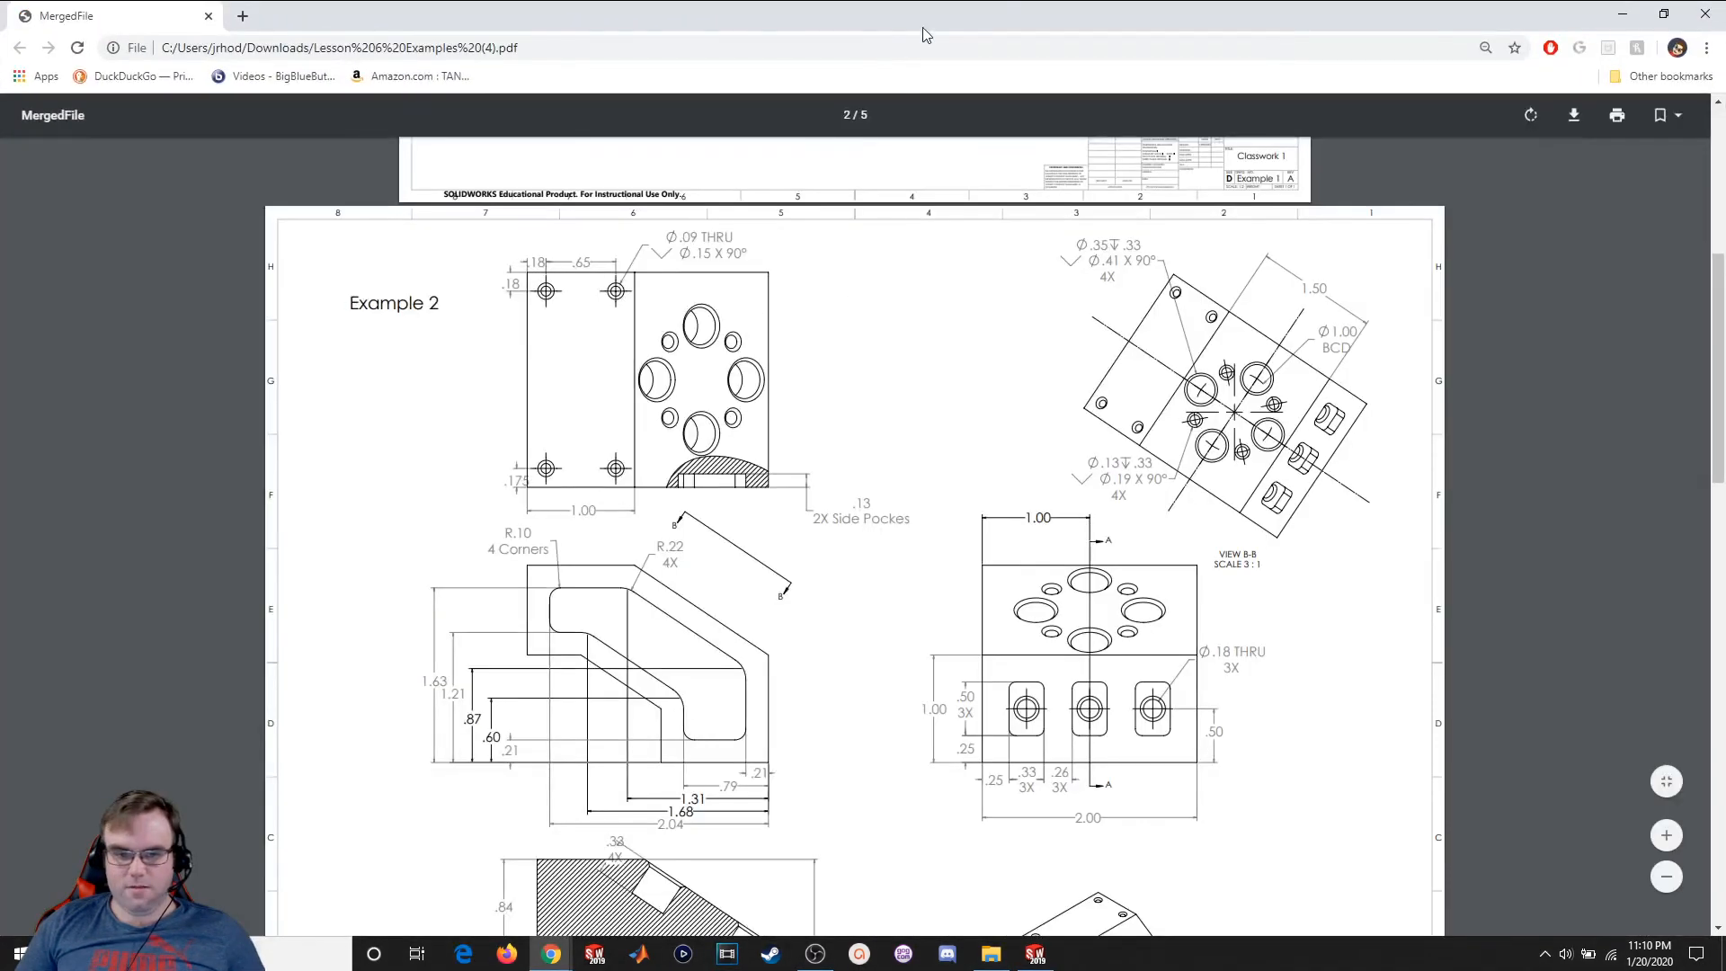
drag(1042, 31, 1725, 36)
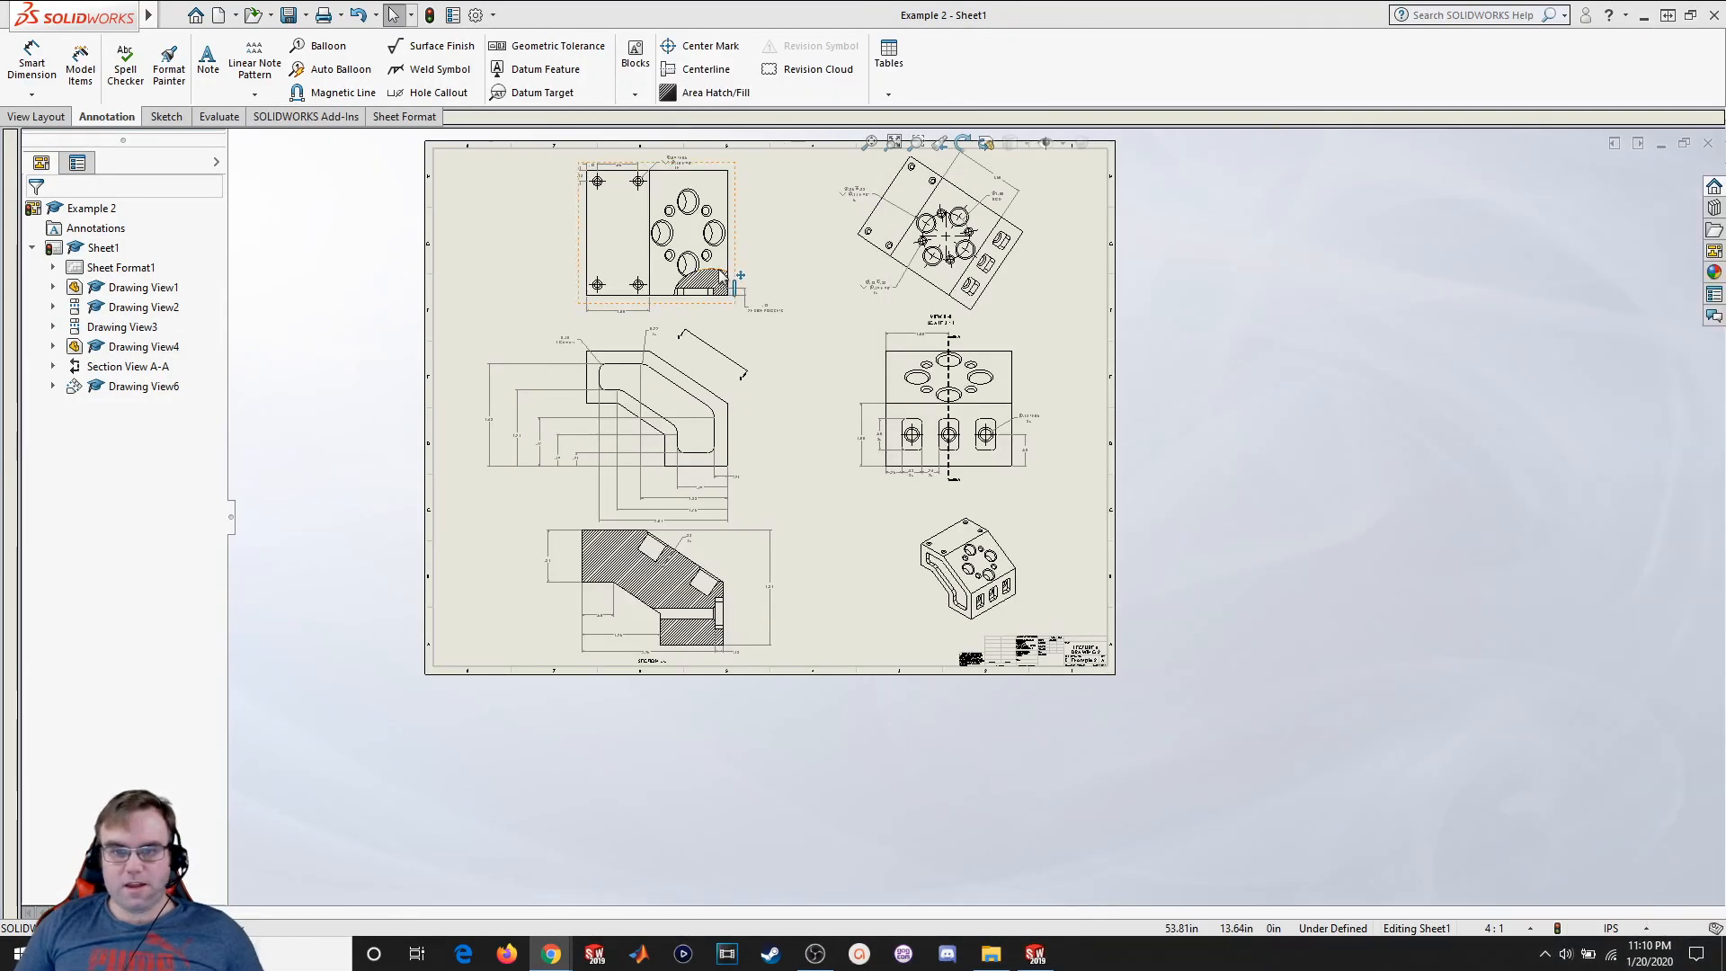